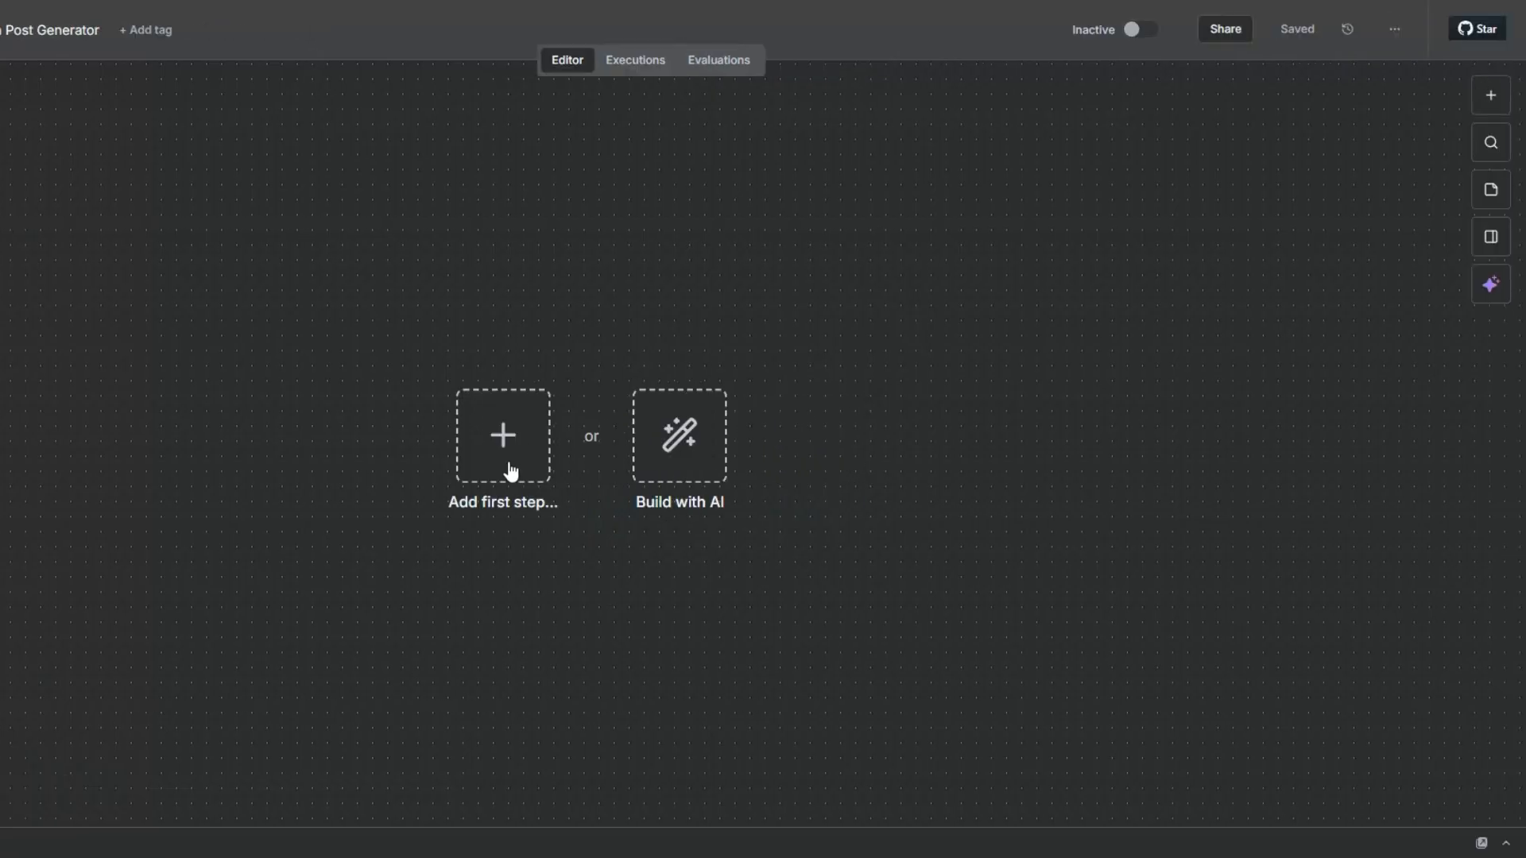
# Add a manual trigger as the workflow's first node and shift it to the left on the canvas.
pyautogui.click(503, 470)
pyautogui.click(1266, 278)
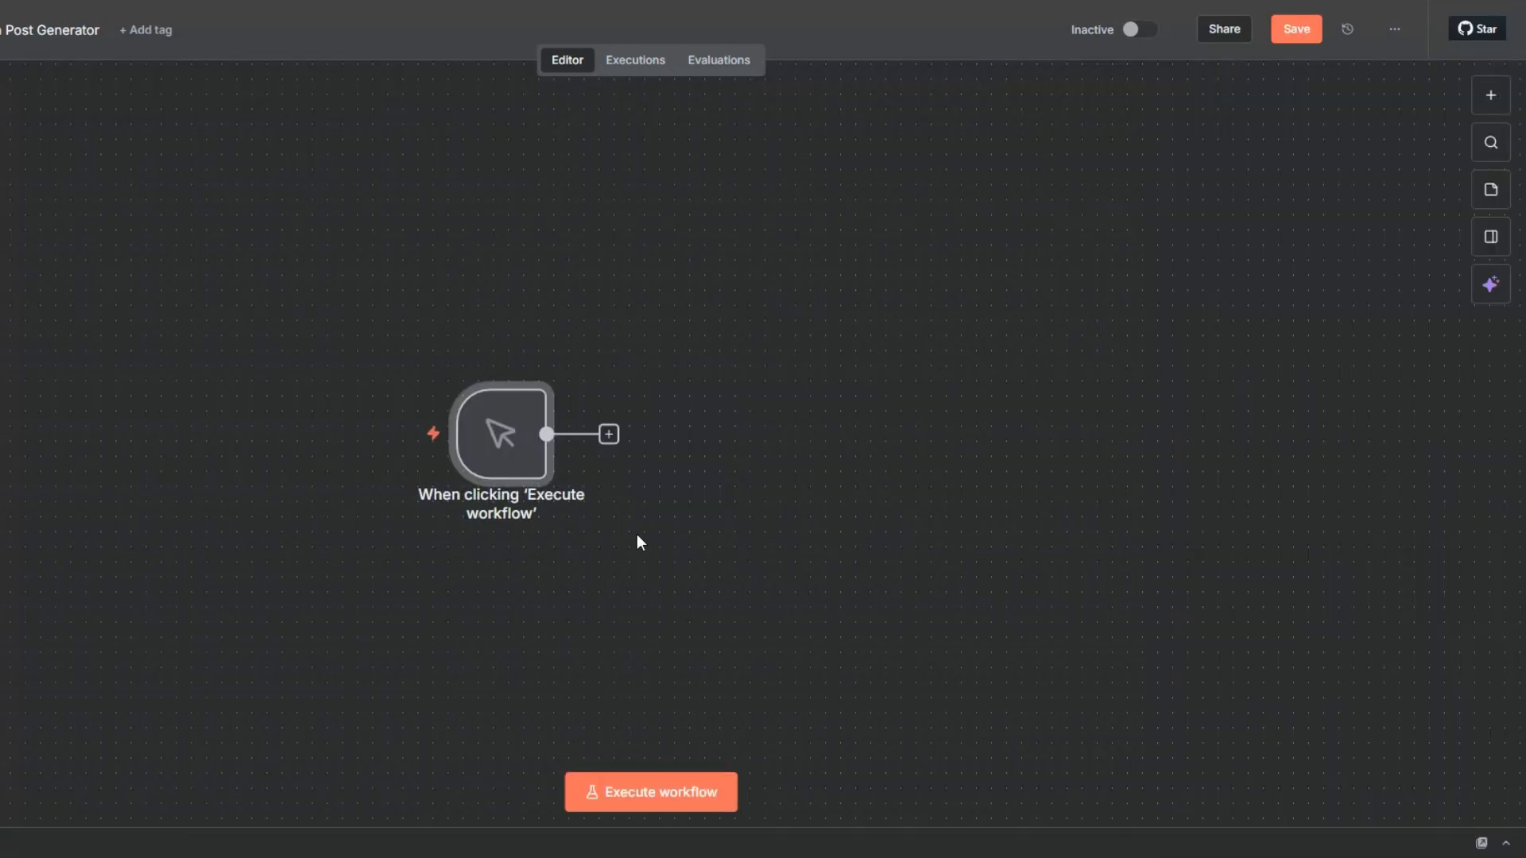
pyautogui.moveTo(456, 431); pyautogui.dragTo(0, 447)
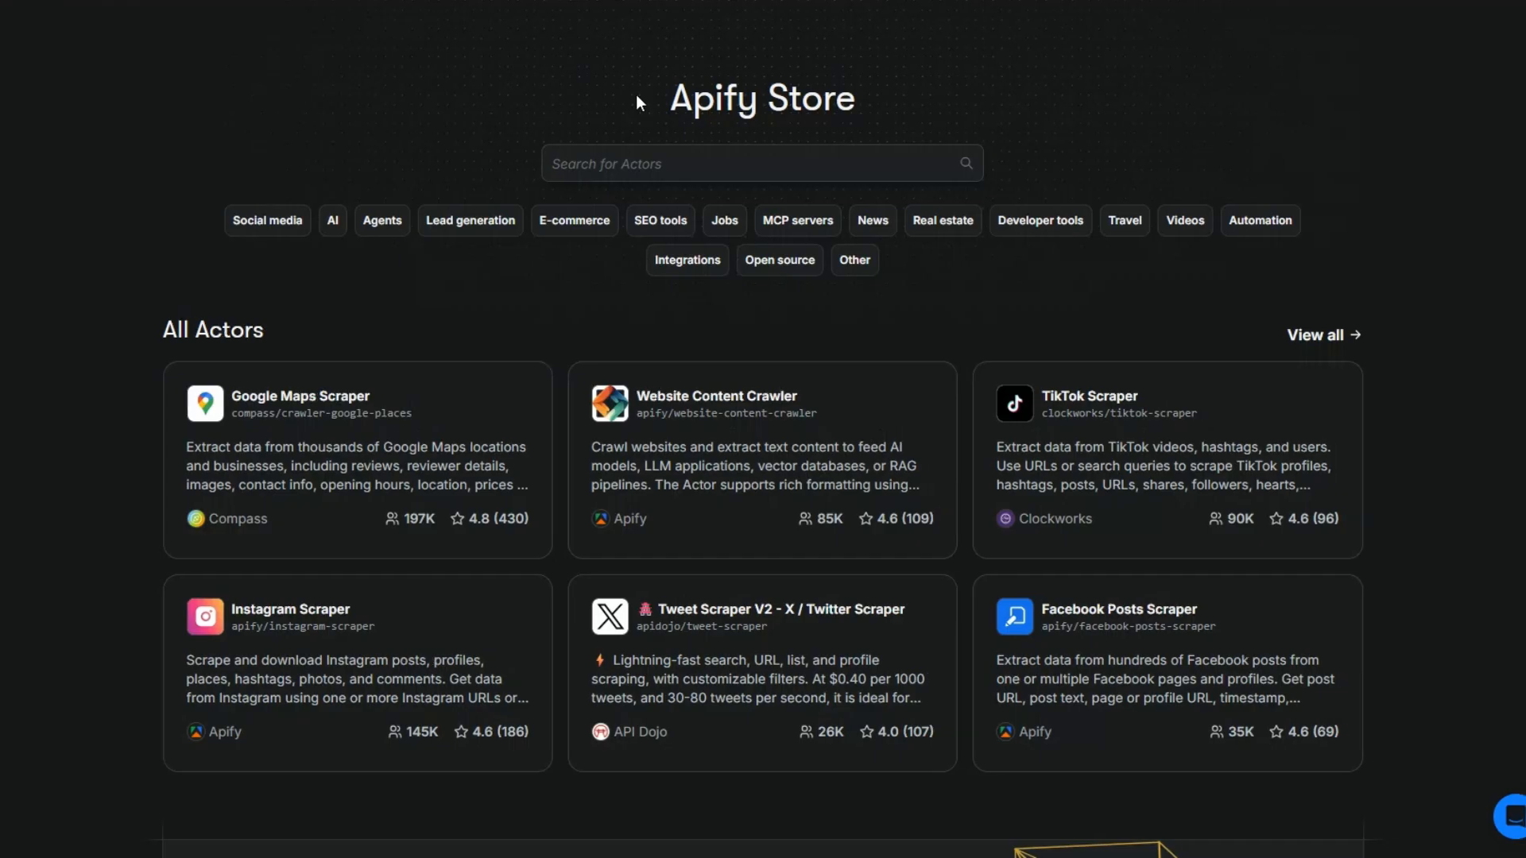
# Switch to the Apify Store and search its Actors for "tweets scraper".
pyautogui.moveTo(636, 94); pyautogui.dragTo(869, 107)
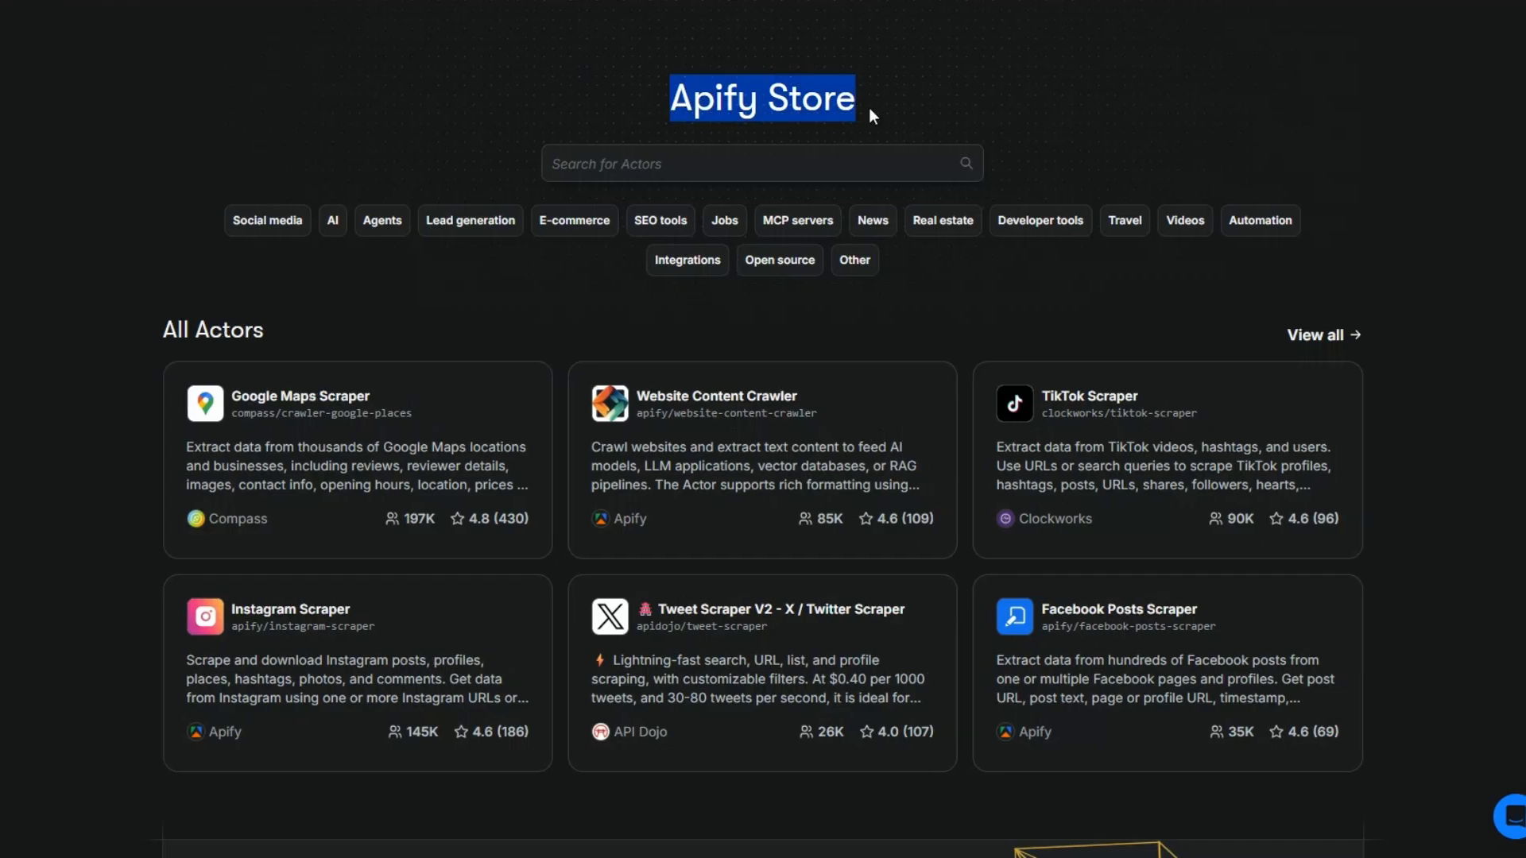
pyautogui.click(722, 175)
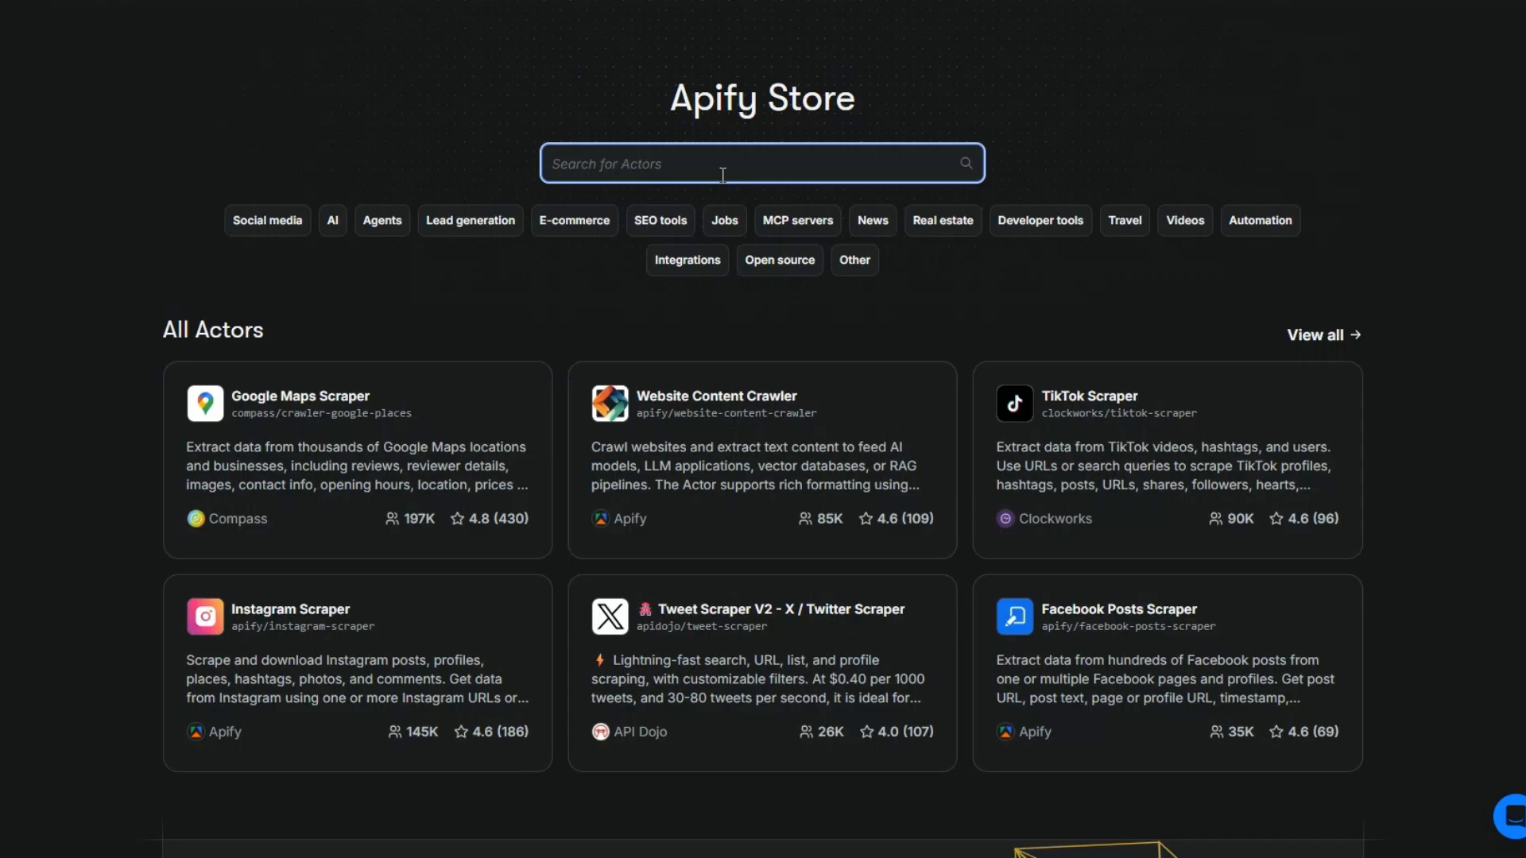
pyautogui.write('tweets s')
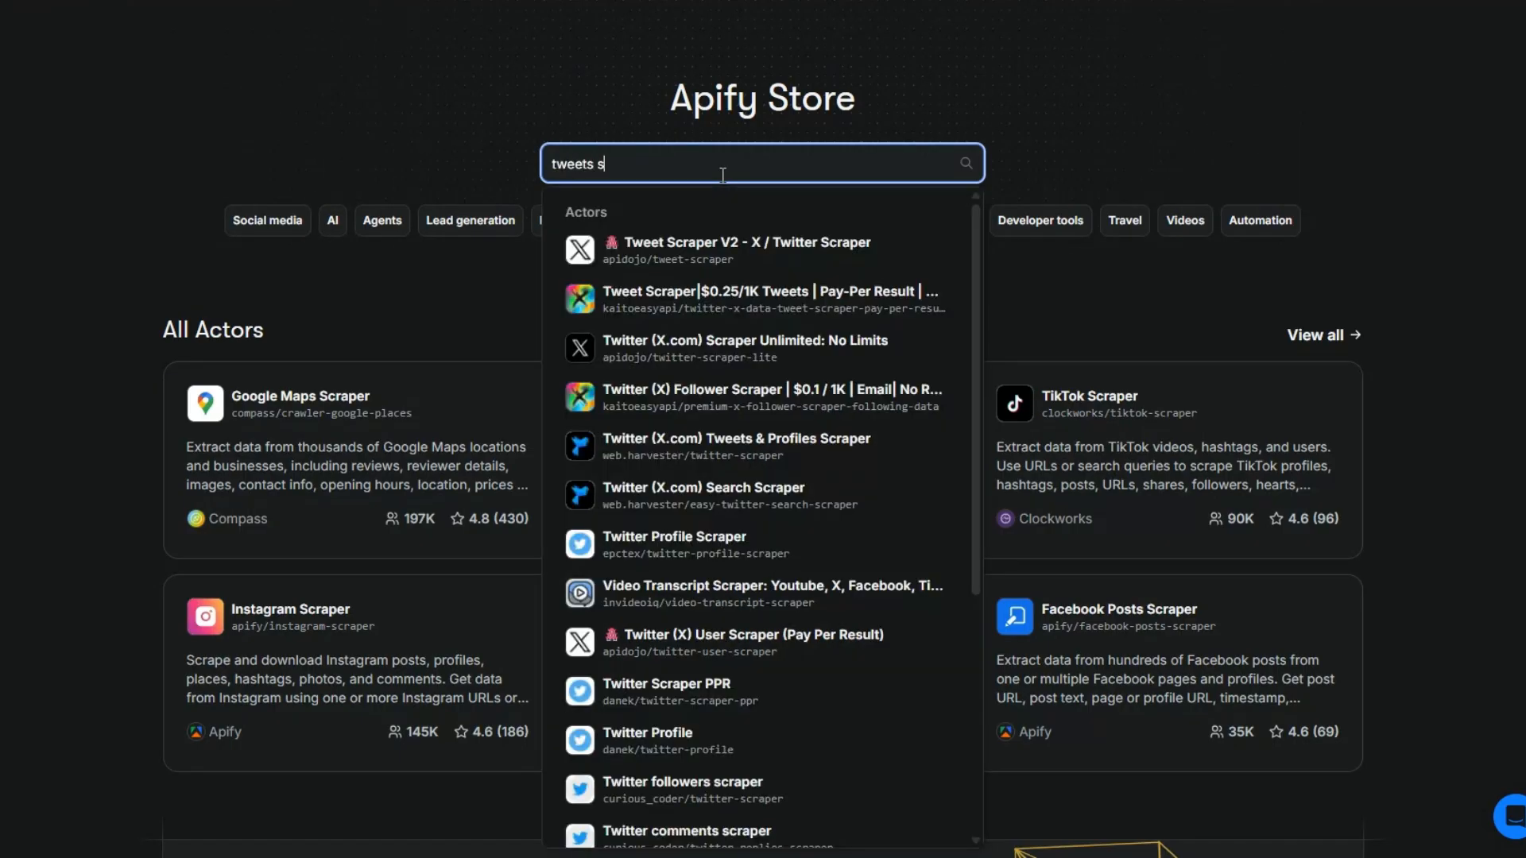
pyautogui.write('craper')
pyautogui.press('Return')
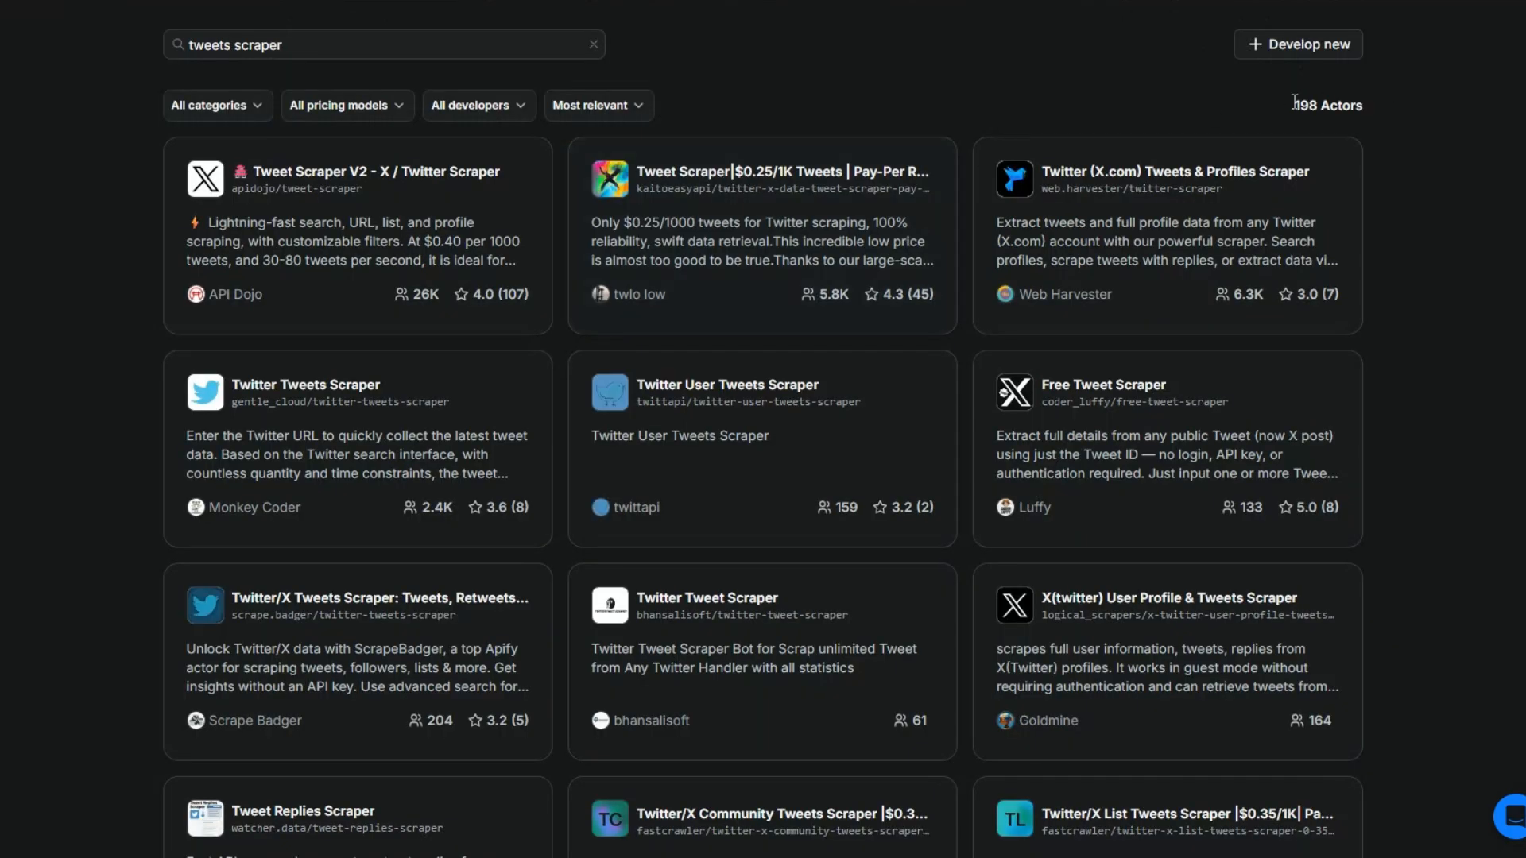
# Browse the matching Actors and open the Twitter Tweets Scraper by gentle_cloud.
pyautogui.click(1372, 106)
pyautogui.scroll(-10, 1427, 136)
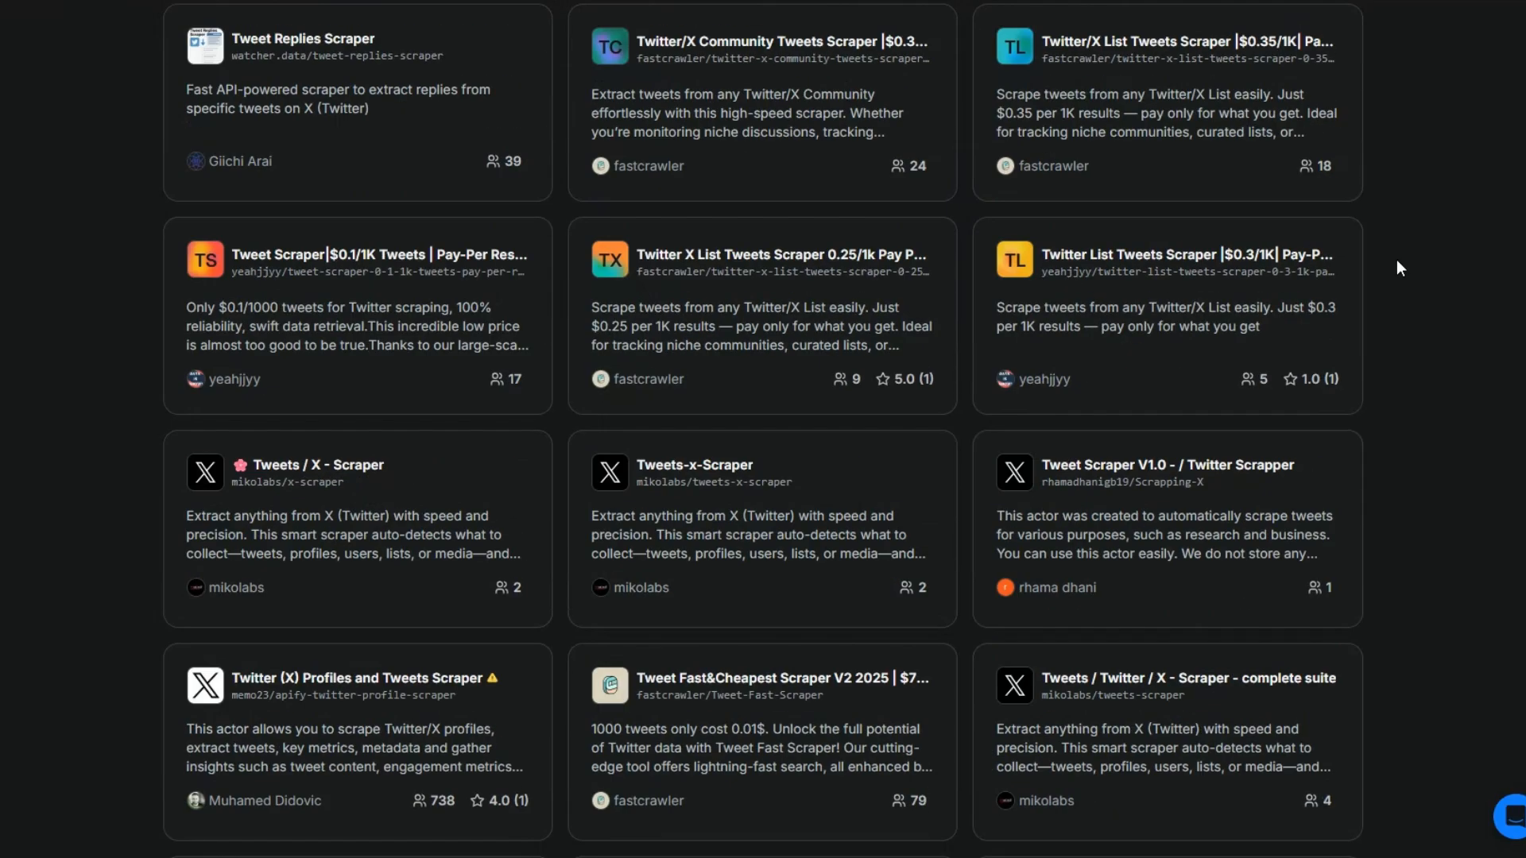
pyautogui.scroll(10, 1395, 262)
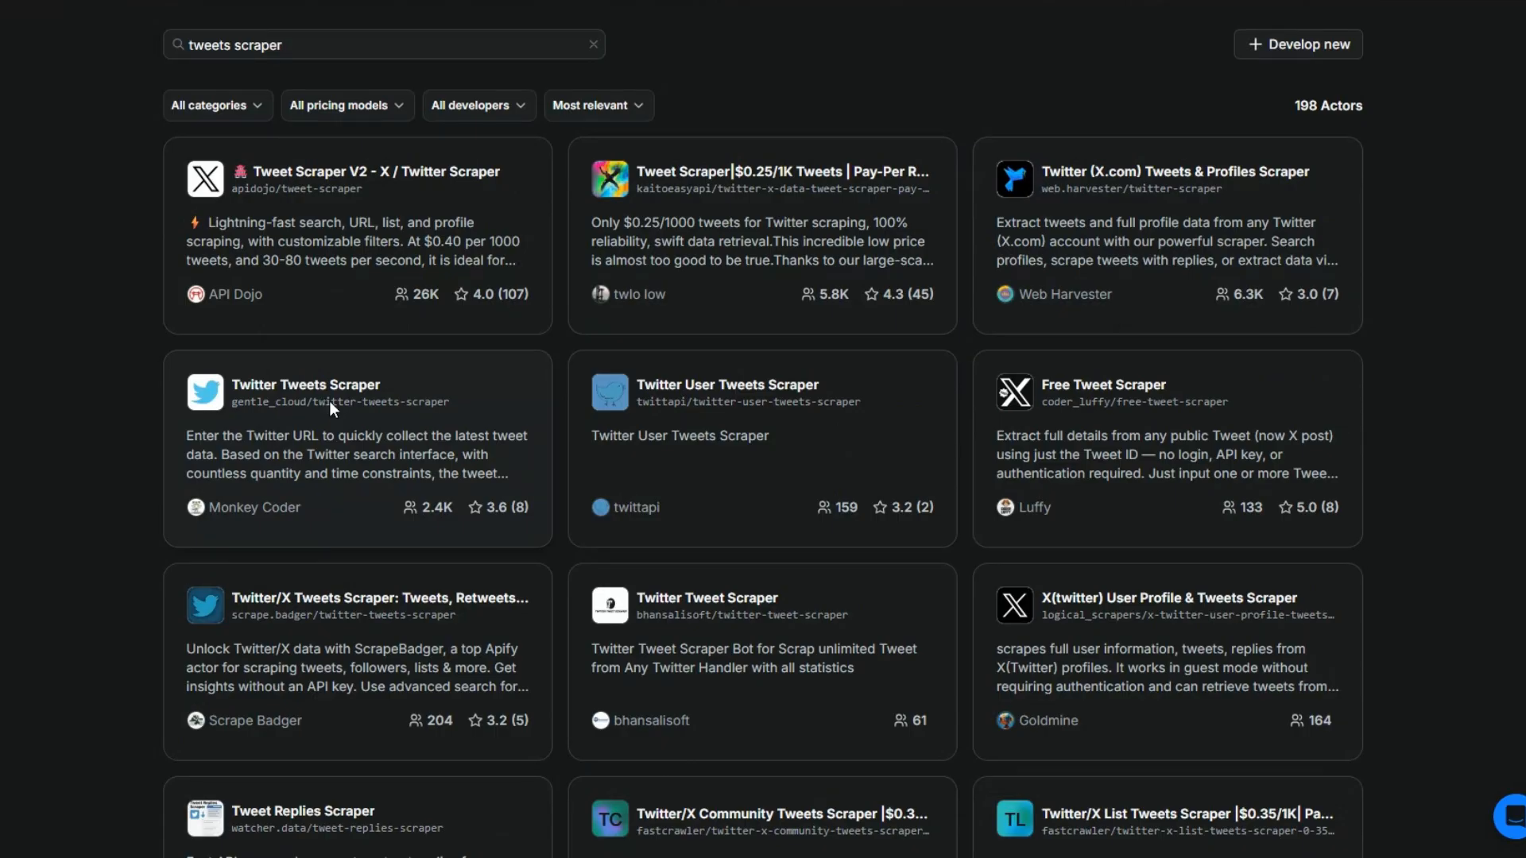
pyautogui.click(329, 405)
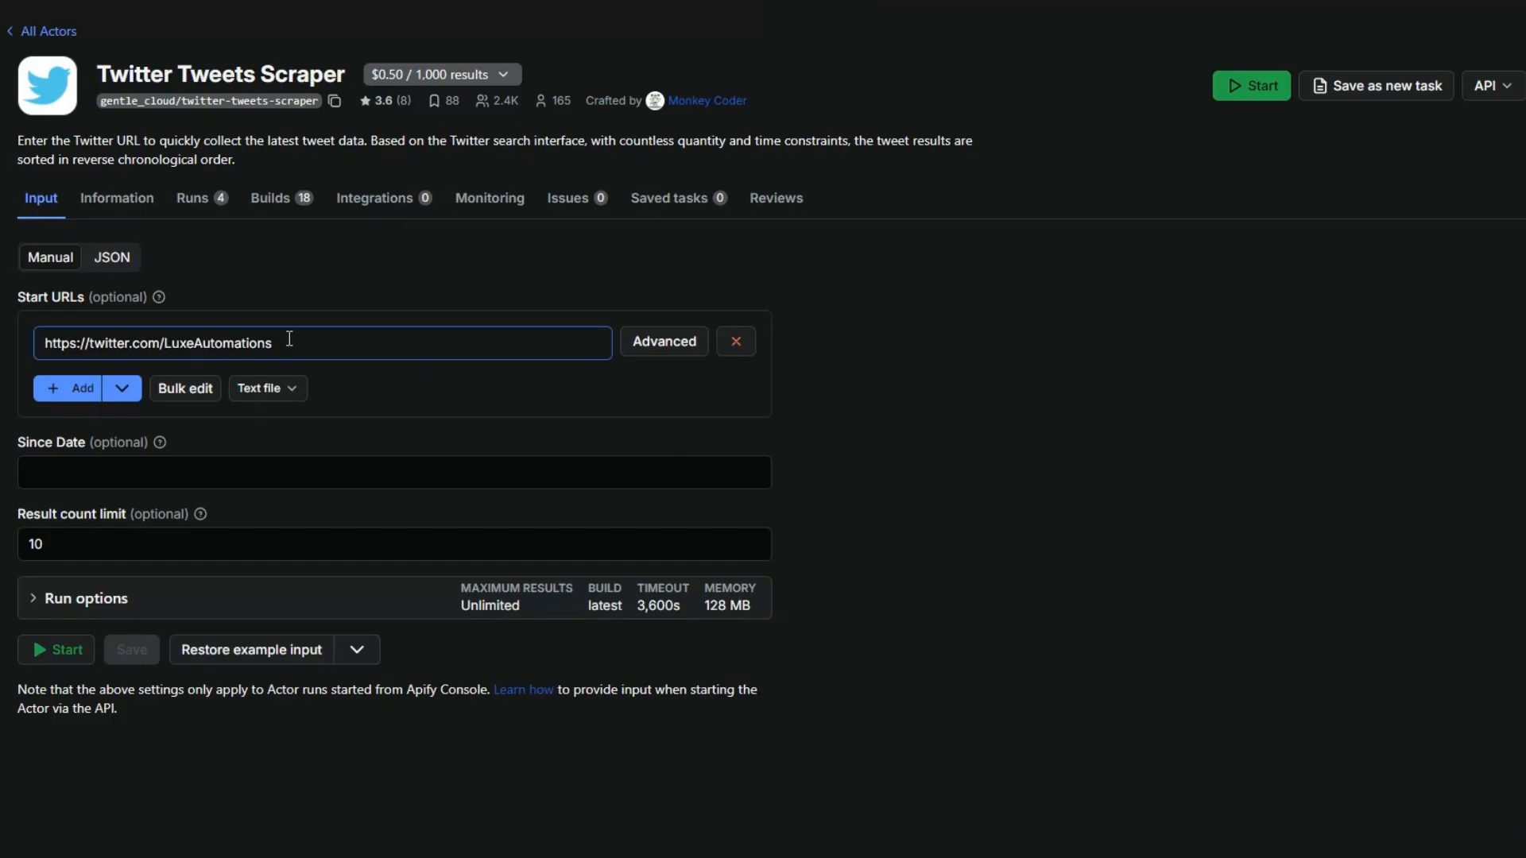
# Review the scraper's start URL and result count limit, and run the Actor with the existing input.
pyautogui.moveTo(278, 342); pyautogui.dragTo(41, 342)
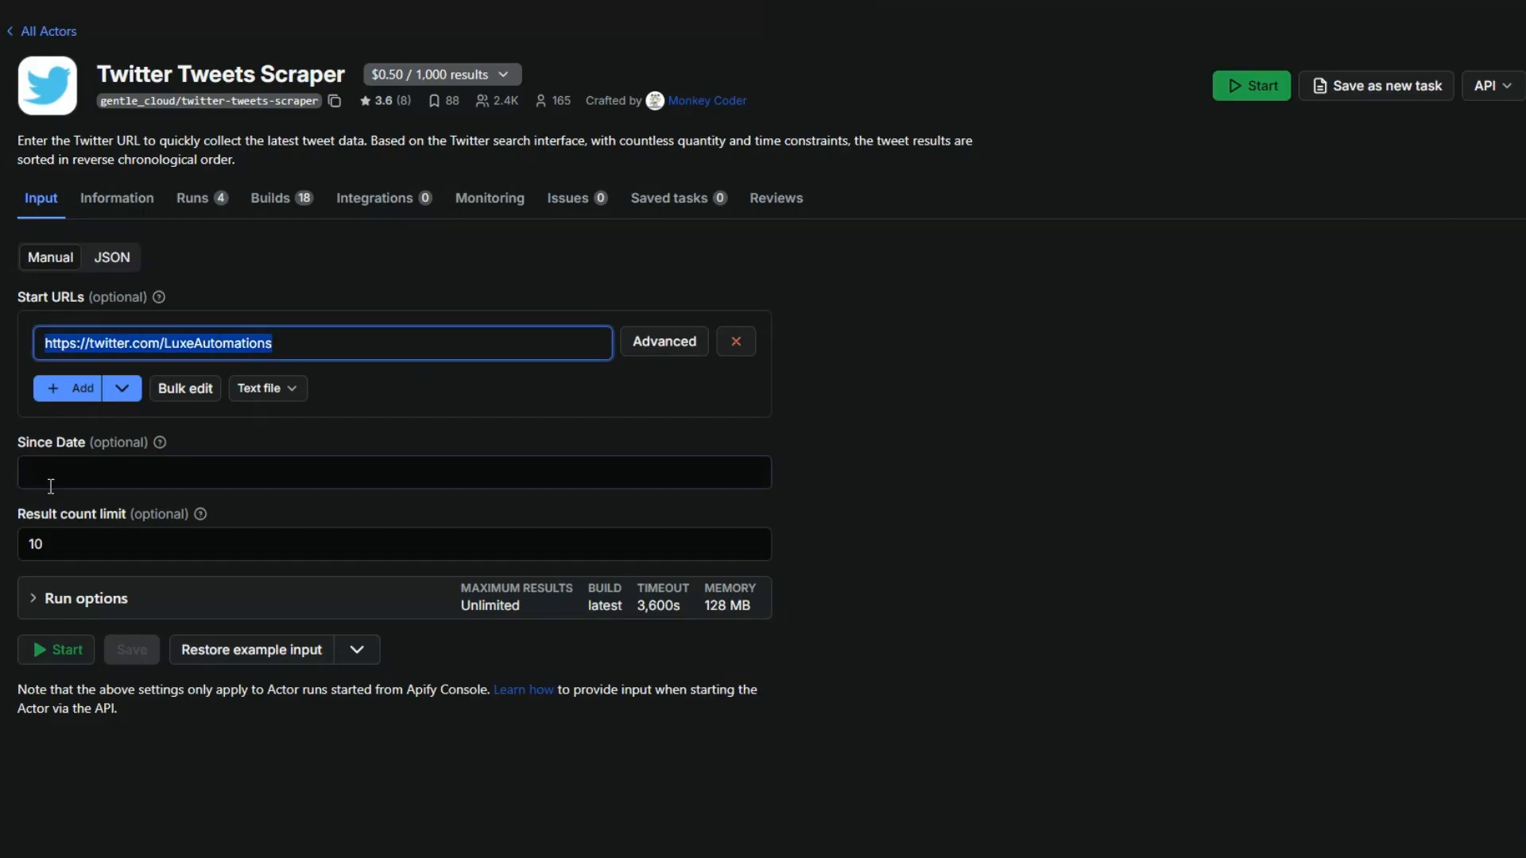
pyautogui.click(59, 545)
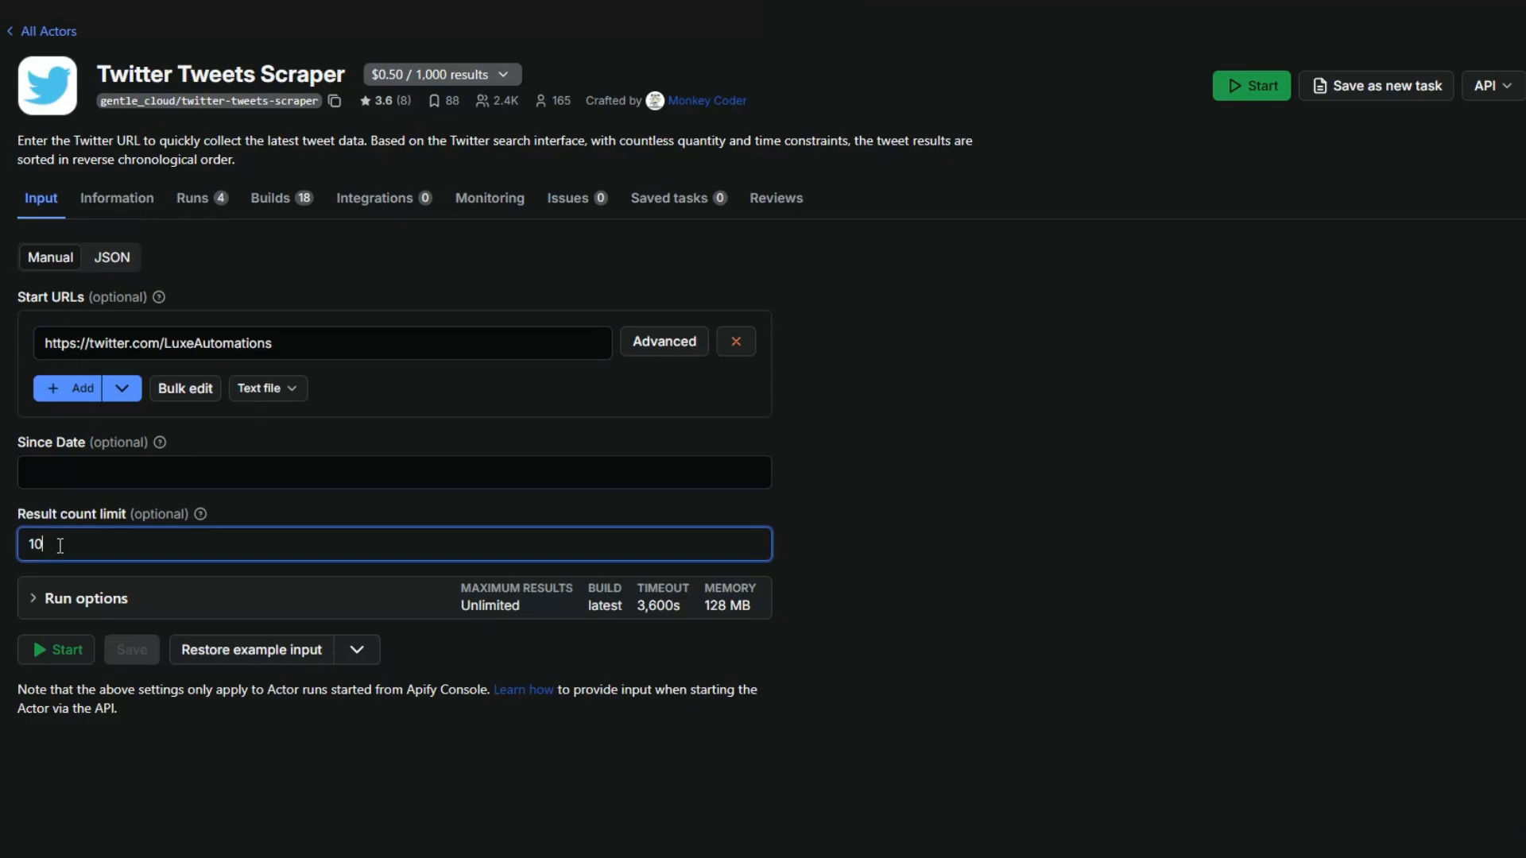
pyautogui.moveTo(51, 549); pyautogui.dragTo(22, 550)
pyautogui.click(64, 545)
pyautogui.click(63, 649)
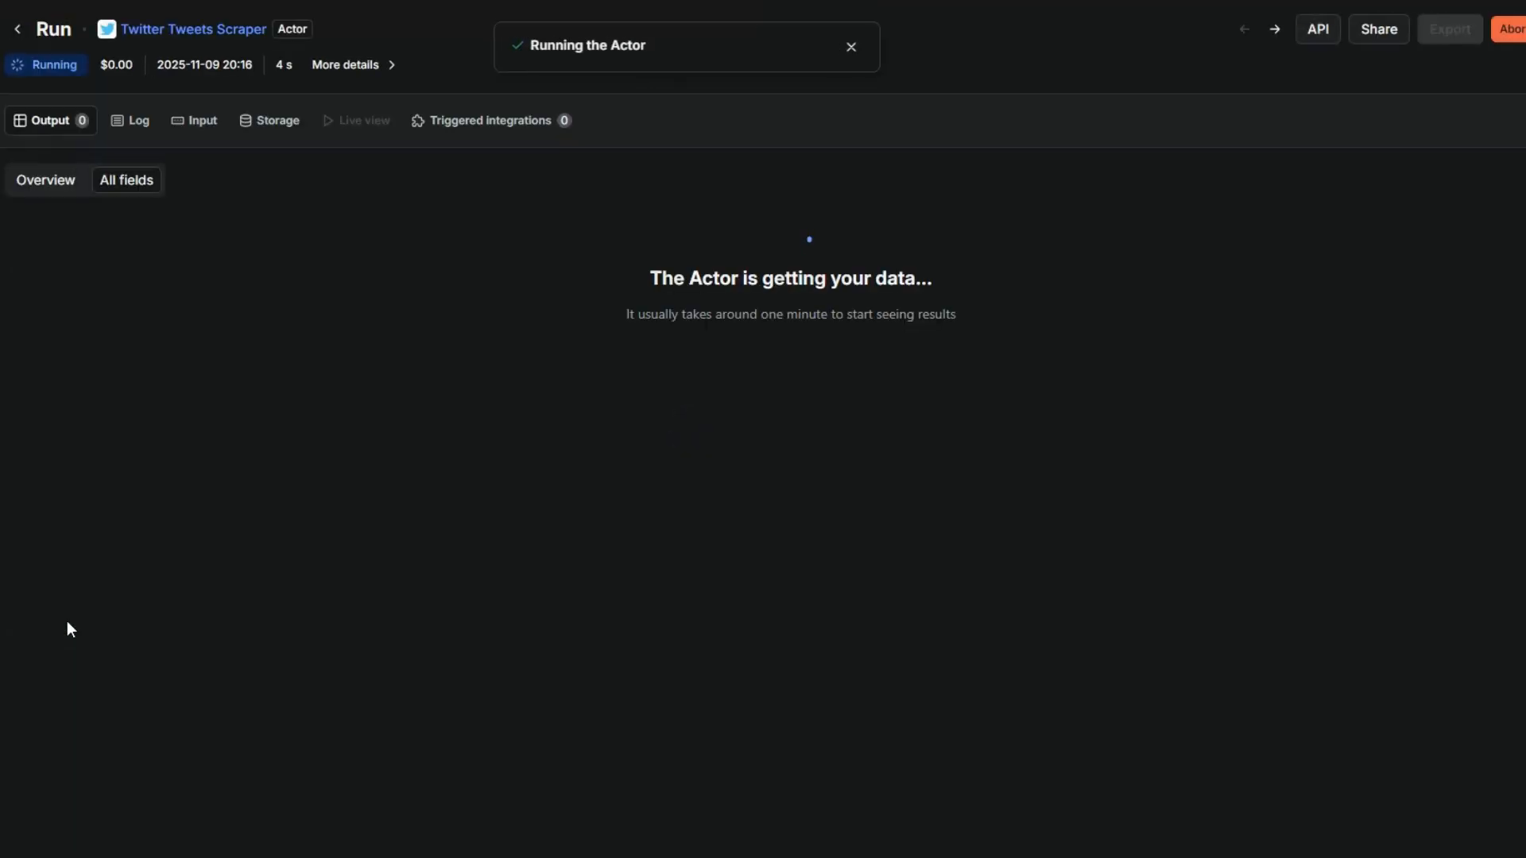
pyautogui.moveTo(620, 269); pyautogui.dragTo(800, 295)
pyautogui.click(800, 351)
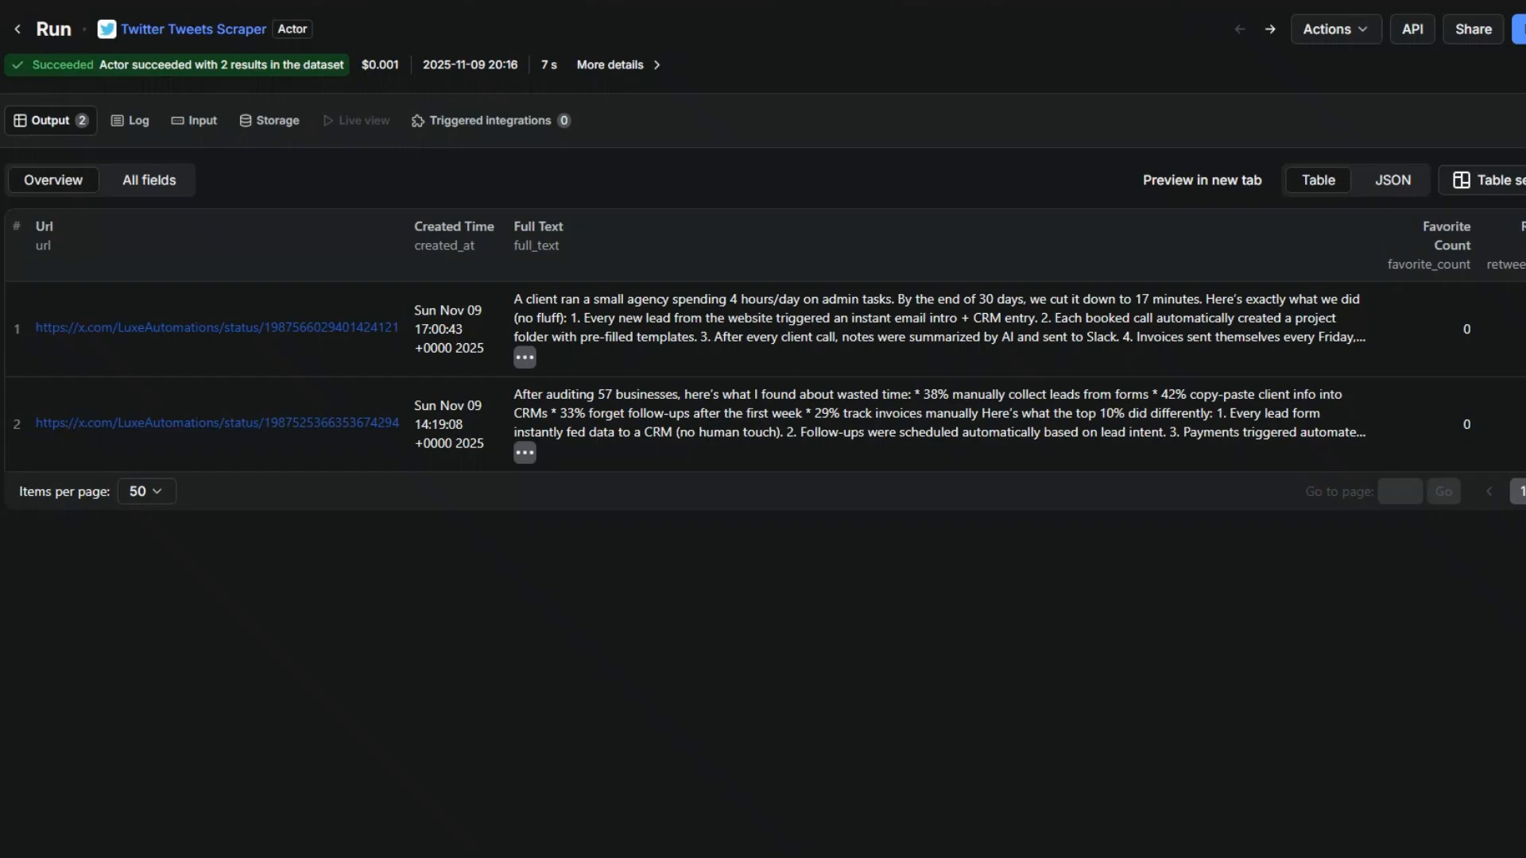
# Return from the run to the Twitter Tweets Scraper's input page and examine the Start URLs and Result count limit settings.
pyautogui.click(183, 29)
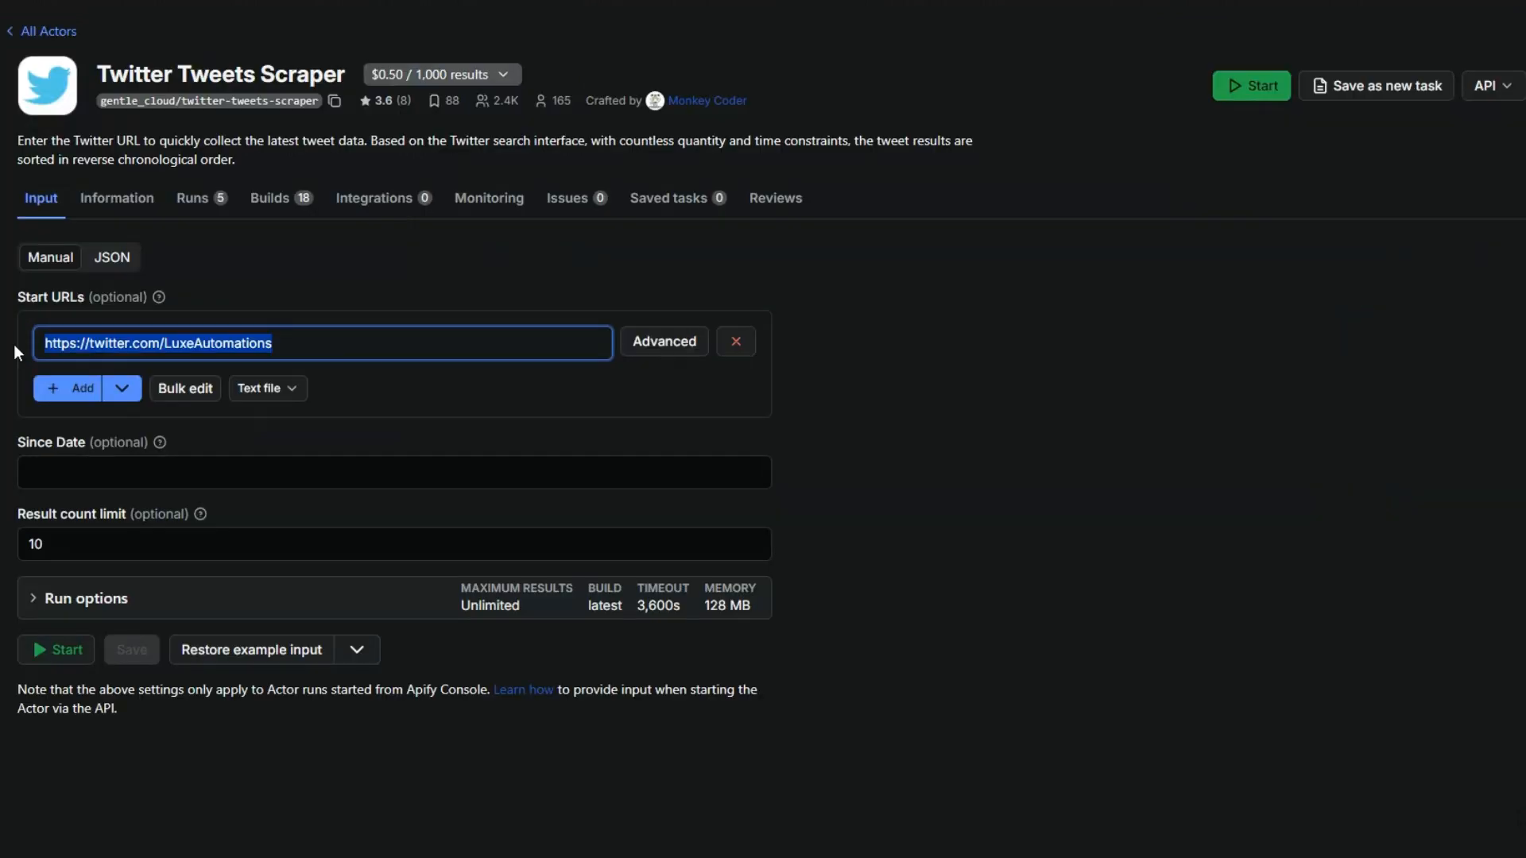
pyautogui.click(291, 342)
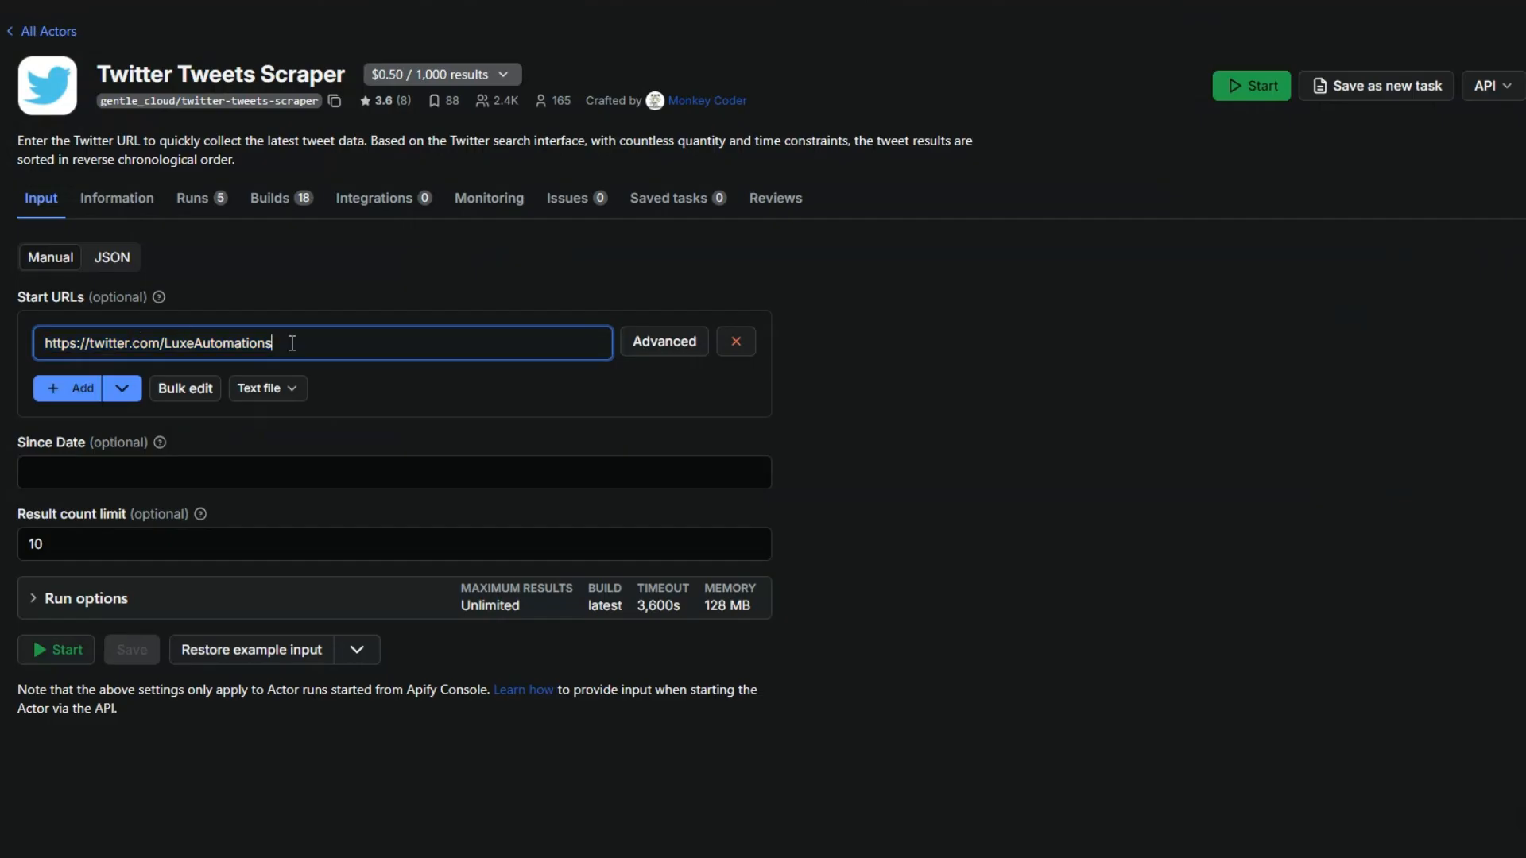
pyautogui.click(159, 550)
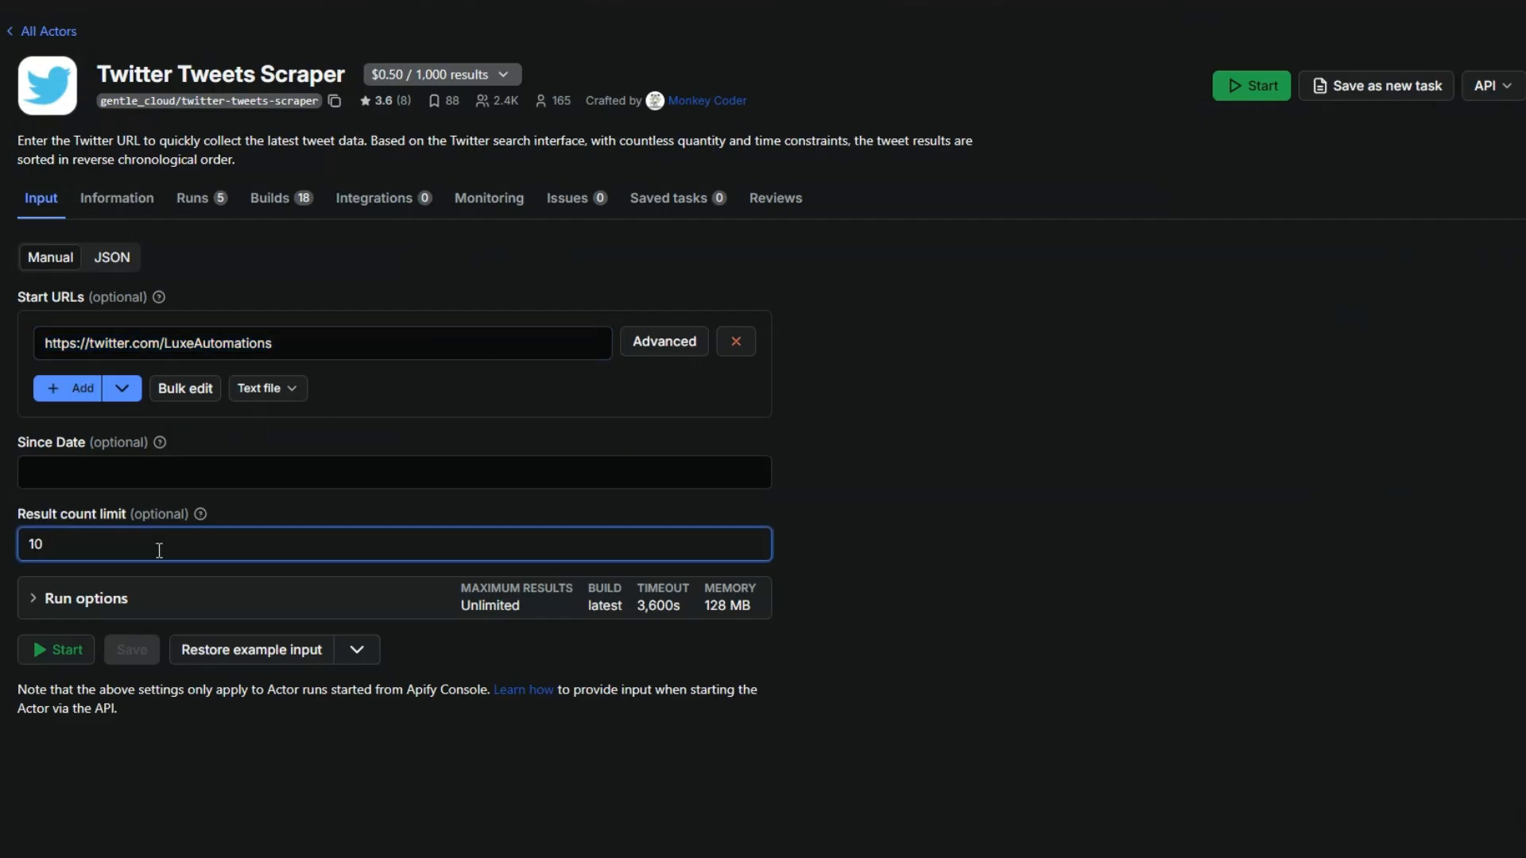
pyautogui.click(318, 343)
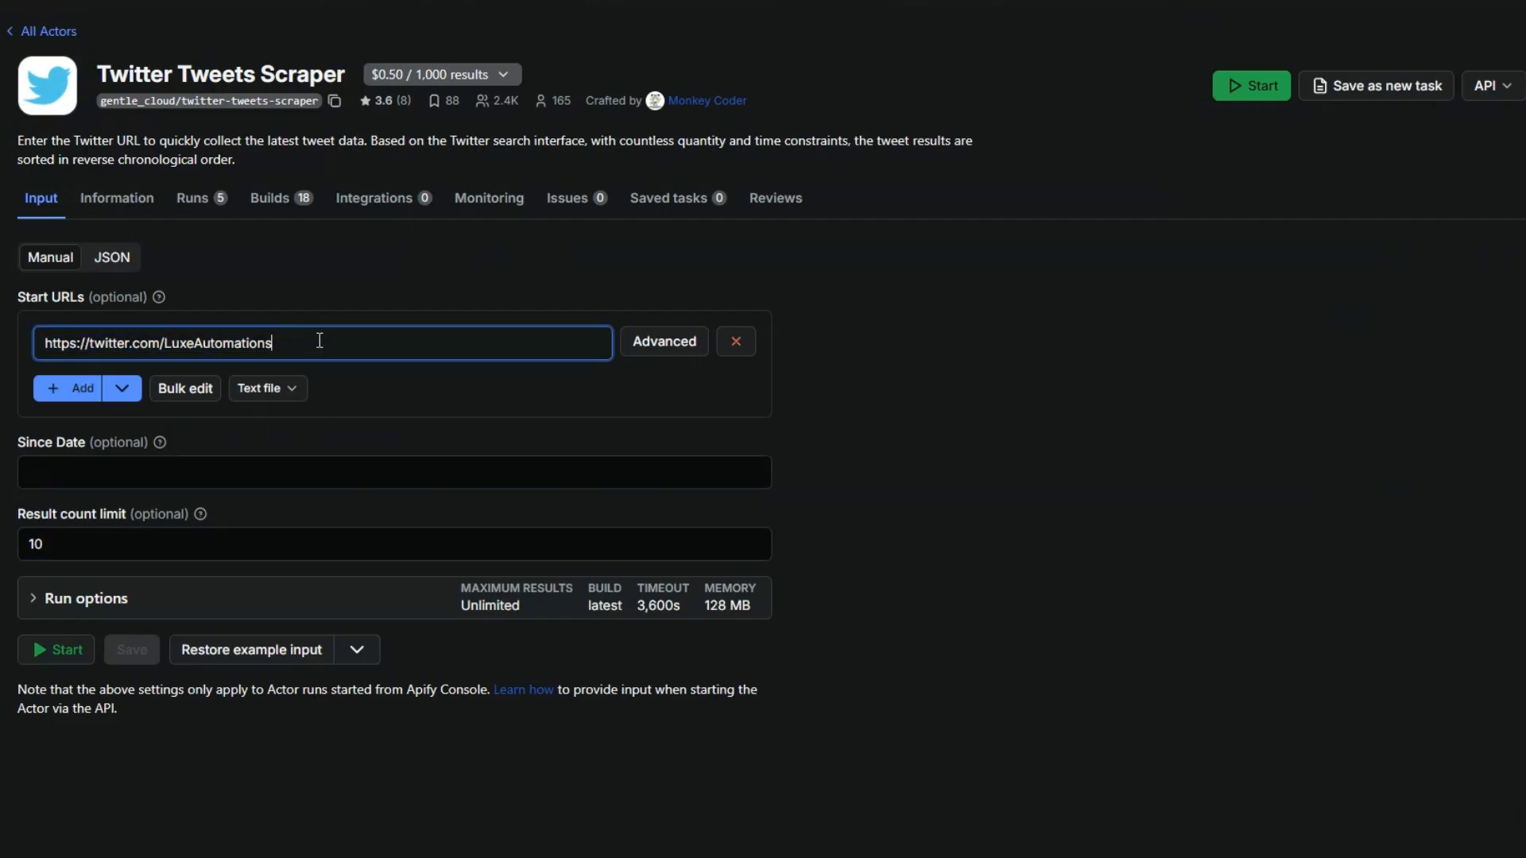
pyautogui.click(297, 550)
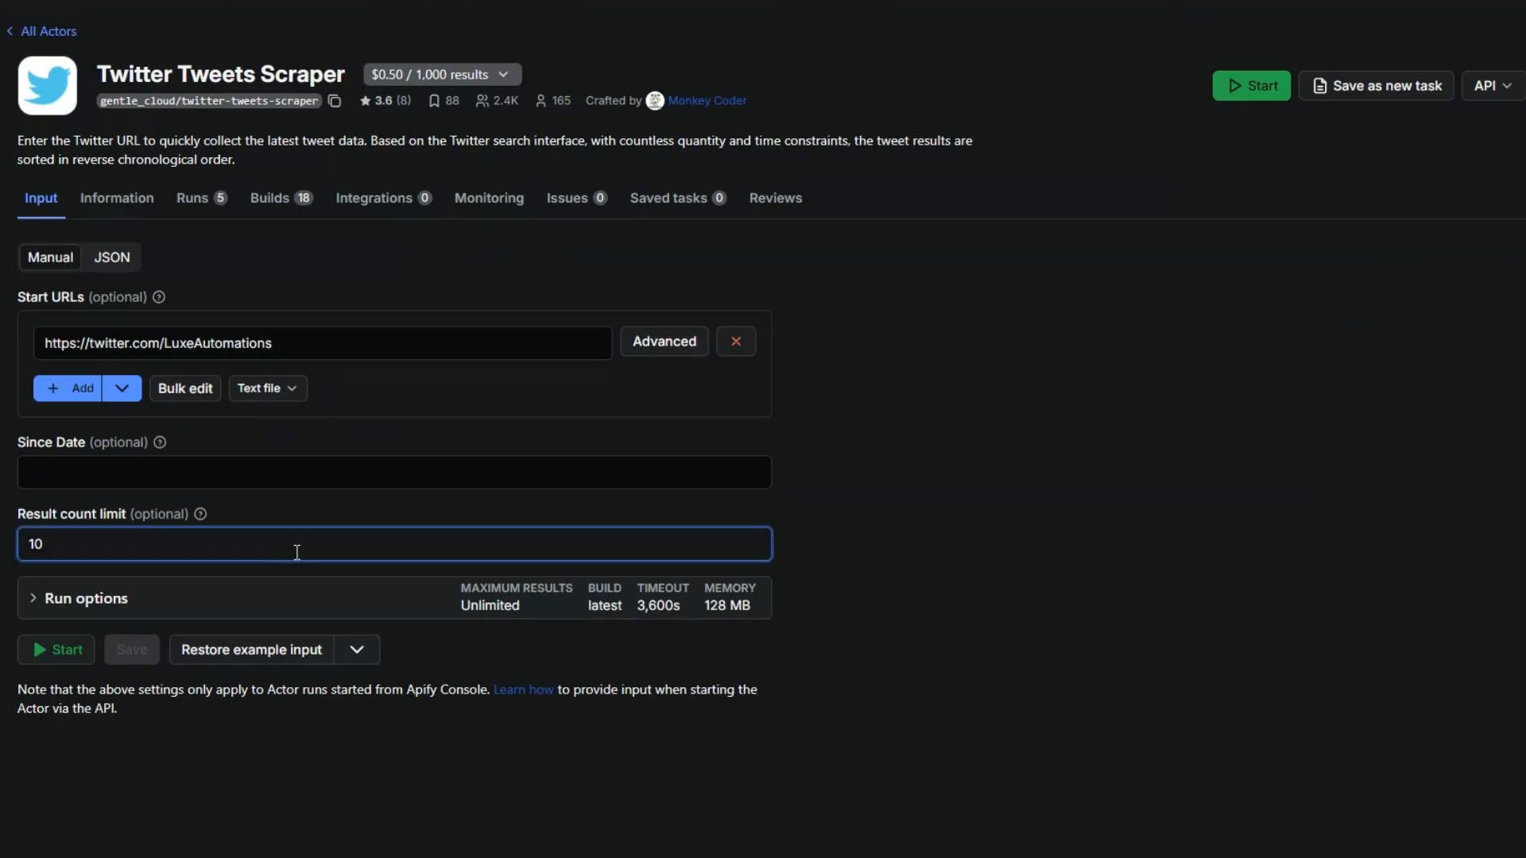
pyautogui.click(293, 342)
pyautogui.click(267, 573)
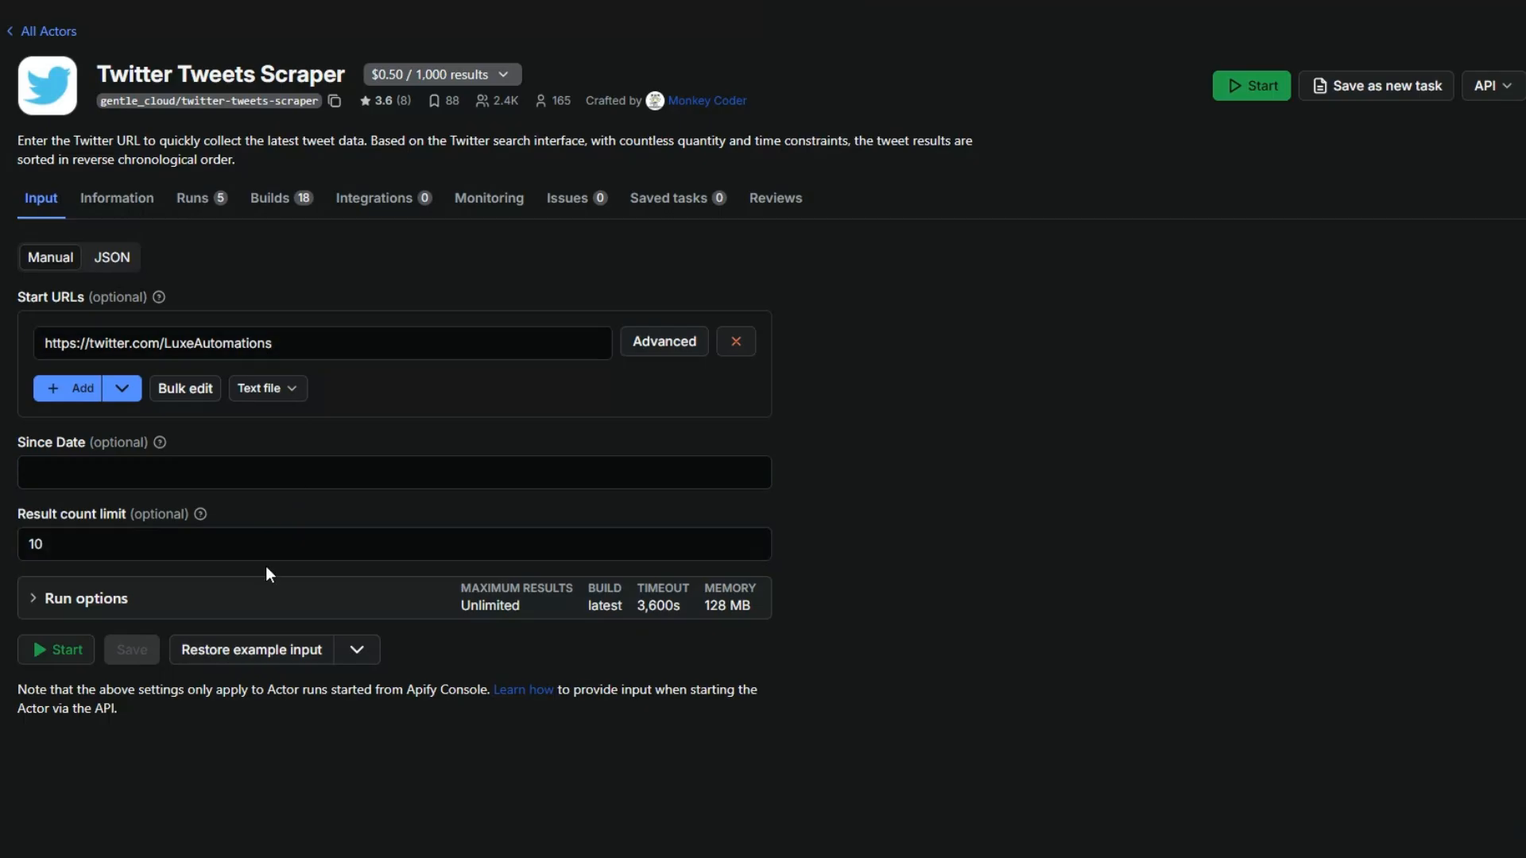
pyautogui.click(274, 551)
# Switch to the Scraped Tweets spreadsheet in Google Sheets and examine the Start URLs and Number of tweets columns on the Start URLs sheet.
pyautogui.click(200, 21)
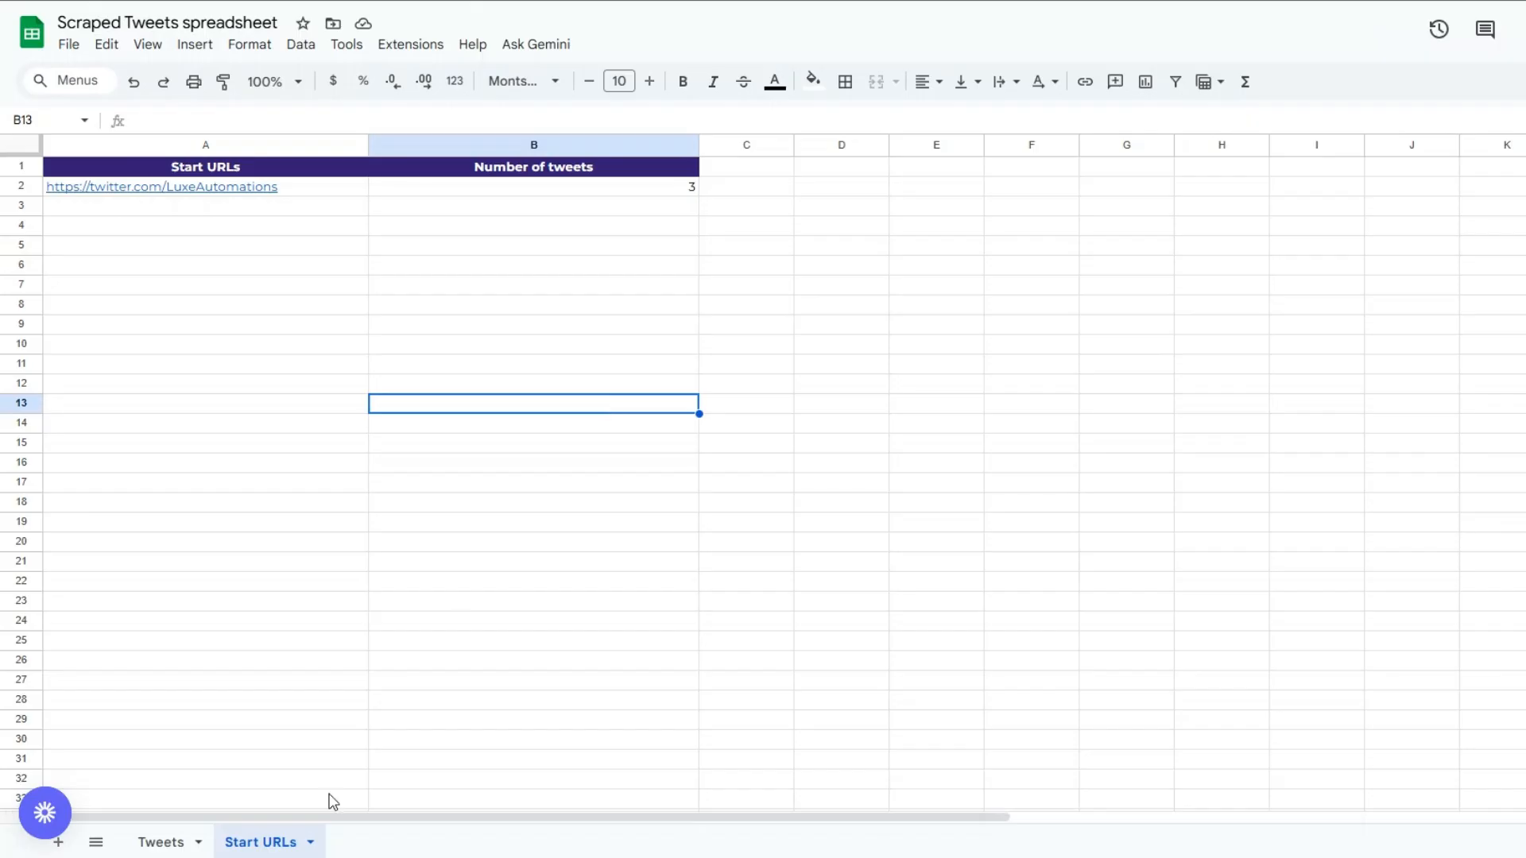
pyautogui.click(245, 234)
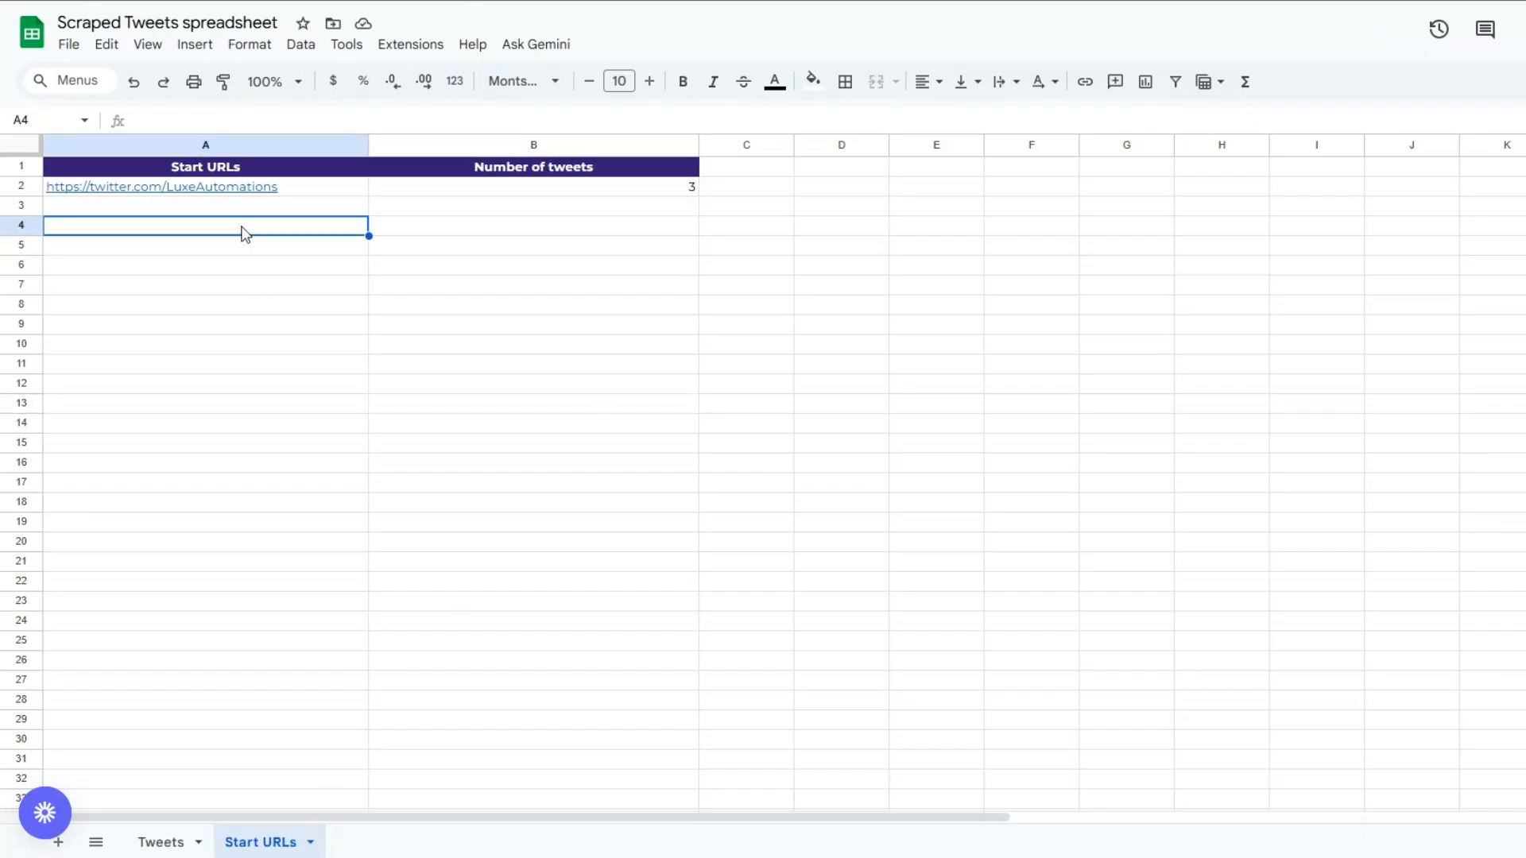
pyautogui.click(528, 219)
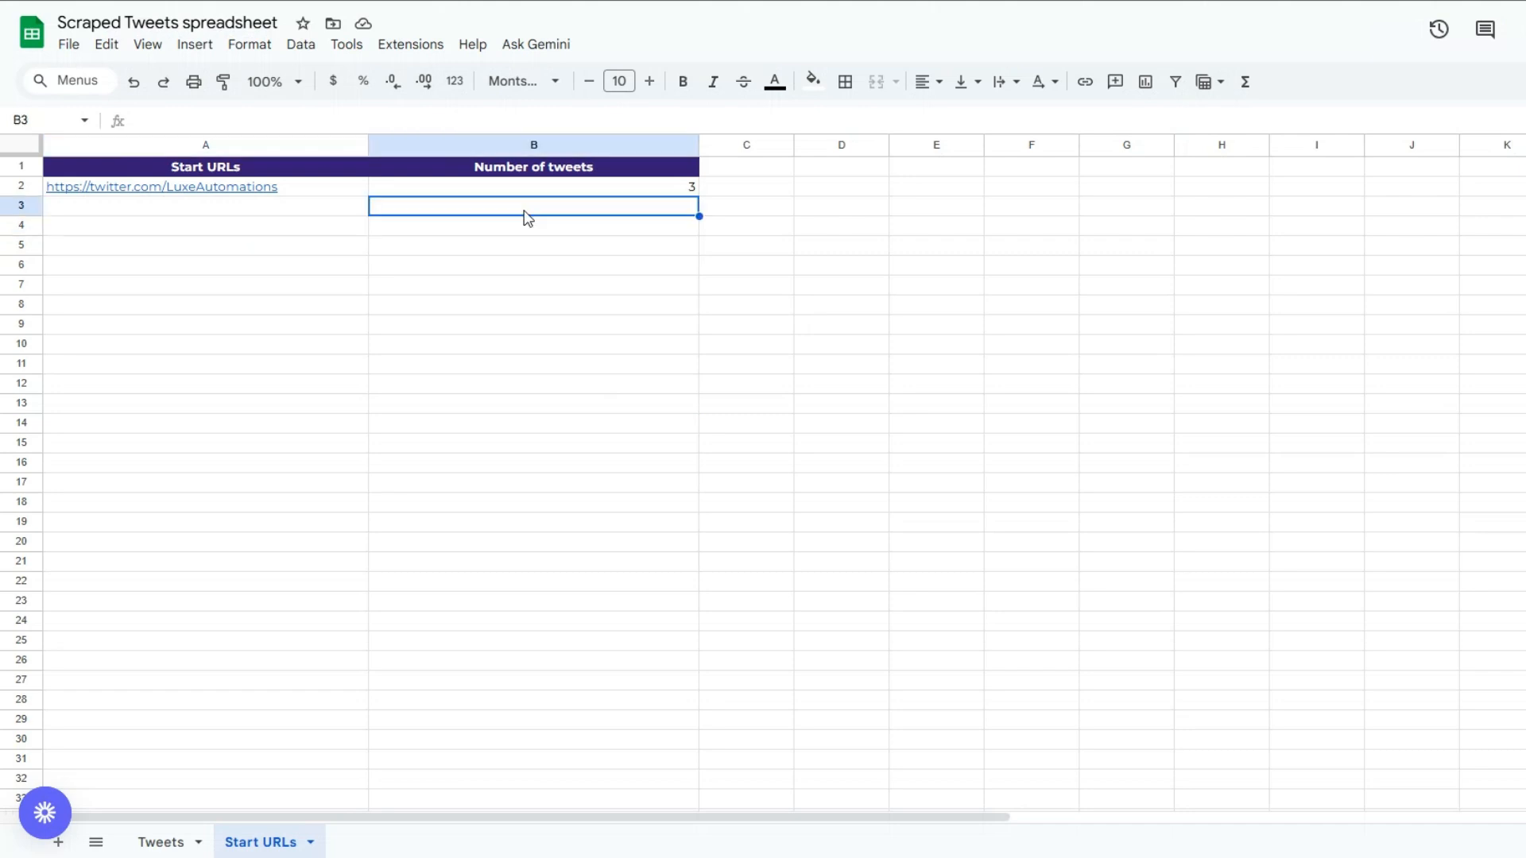
pyautogui.click(309, 235)
pyautogui.click(515, 229)
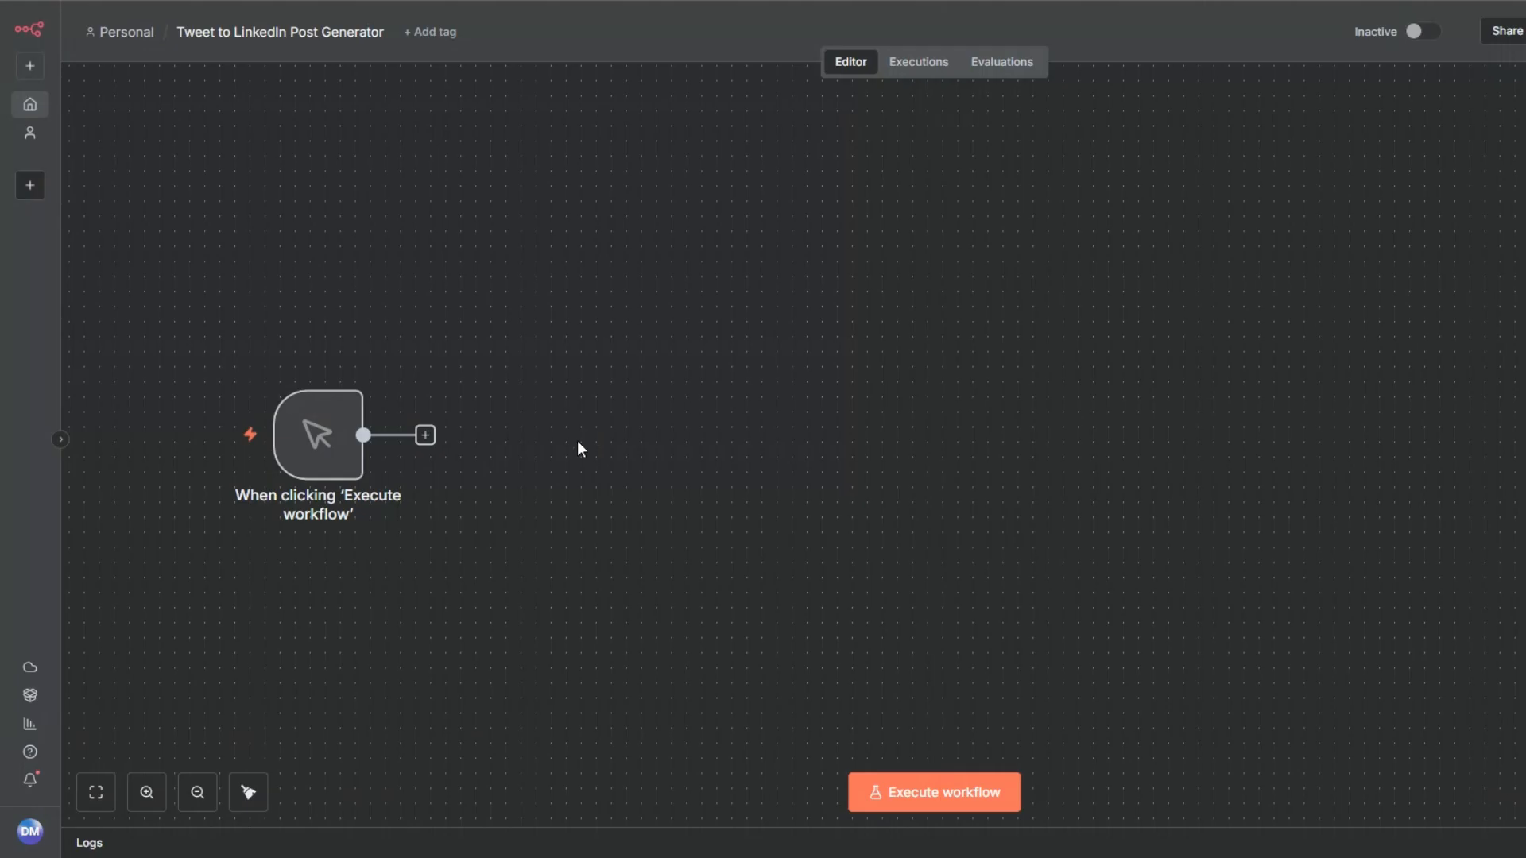
# Switch back to the n8n workflow and add a Google Sheets Get row(s) in sheet node after the manual trigger.
pyautogui.click(425, 435)
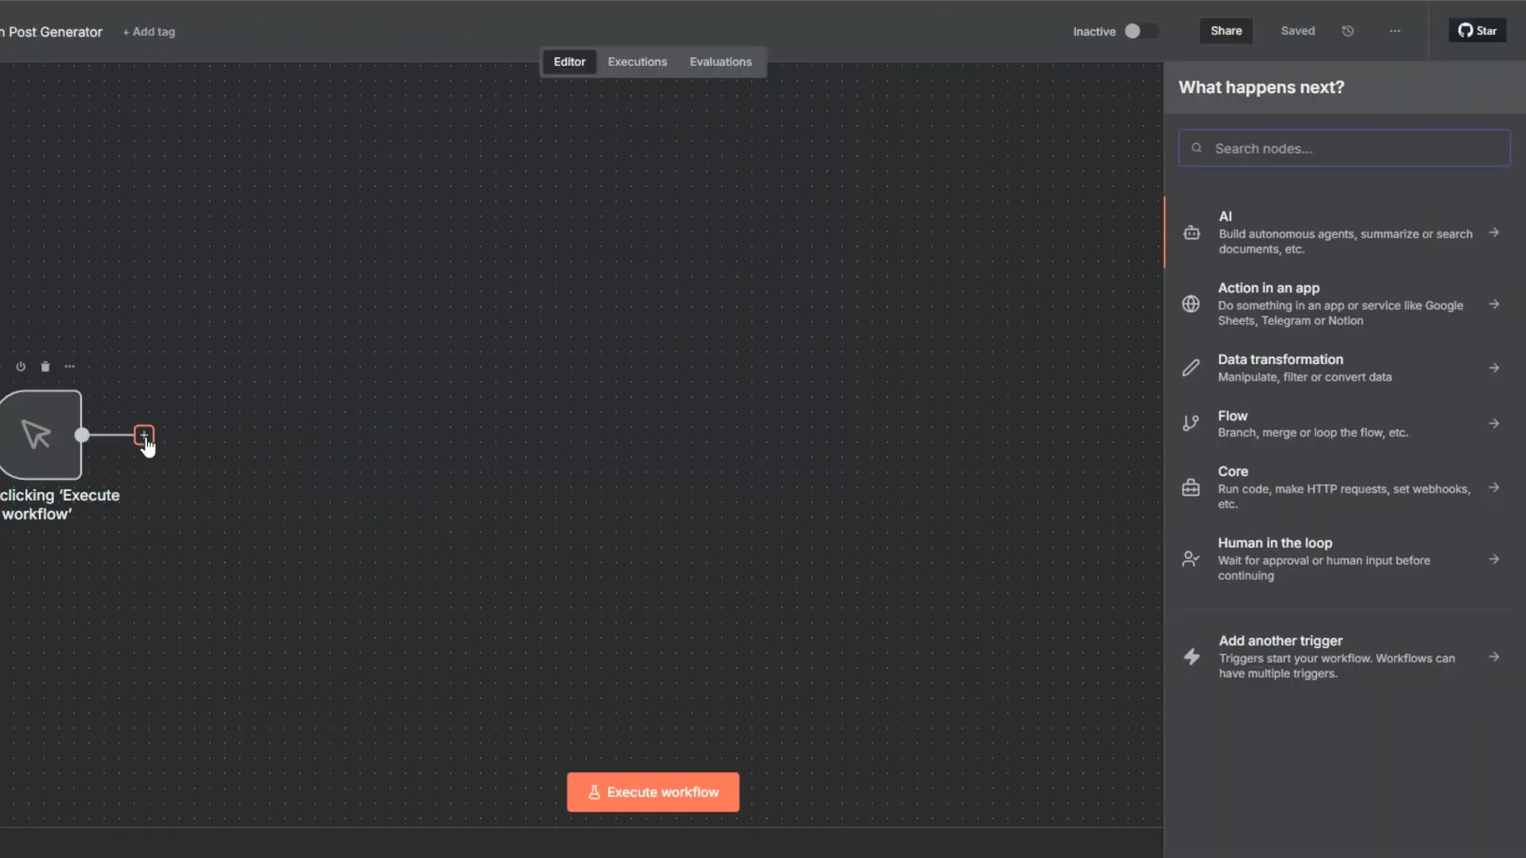
pyautogui.write('goo')
pyautogui.click(1266, 222)
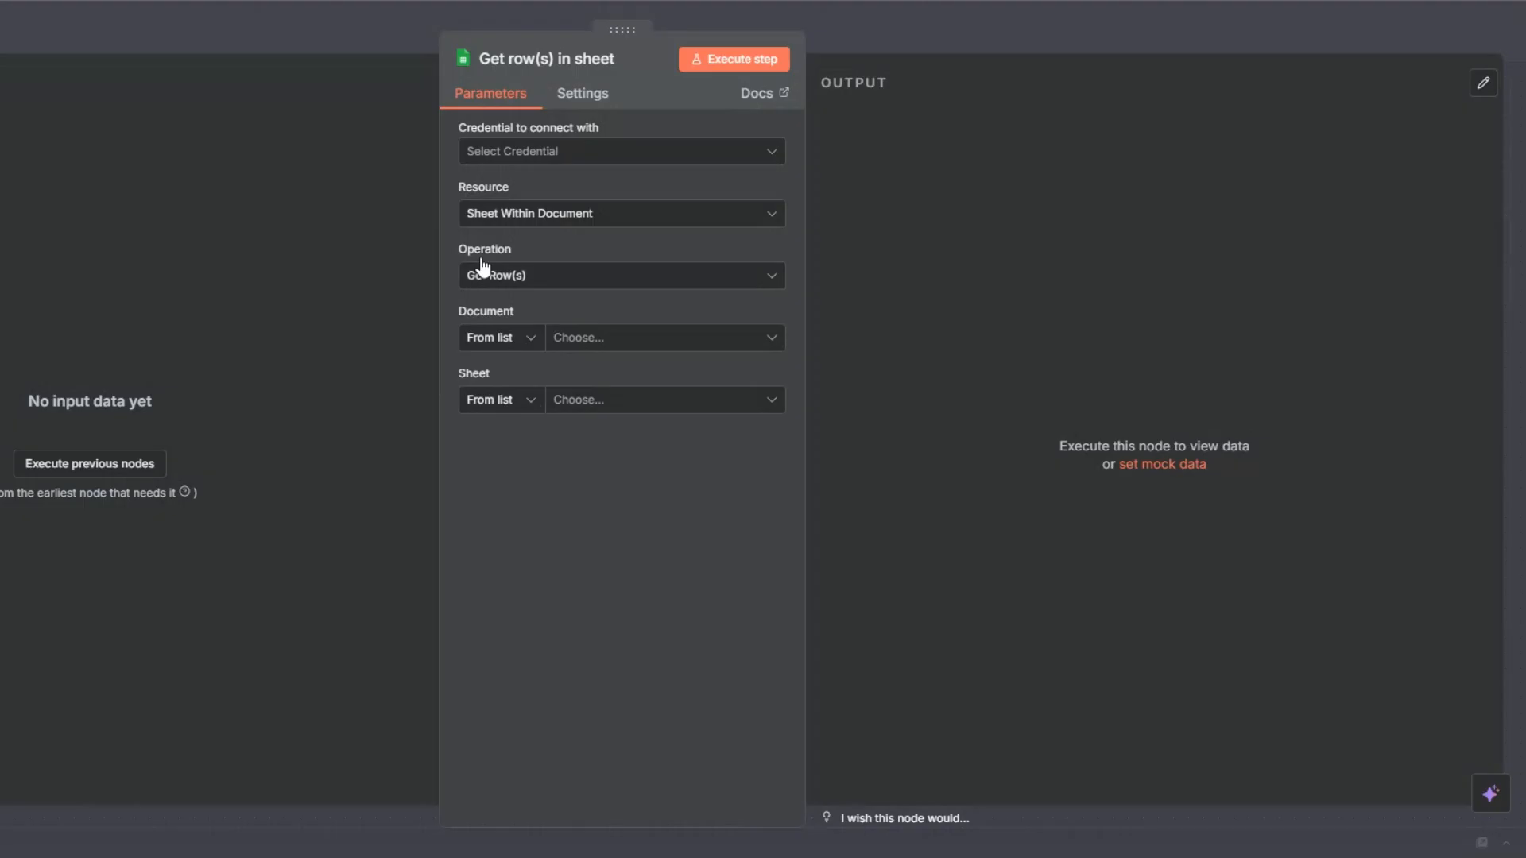
# Create a Google Sheets OAuth2 credential for the node and connect it by signing in with Google.
pyautogui.click(569, 151)
pyautogui.click(569, 198)
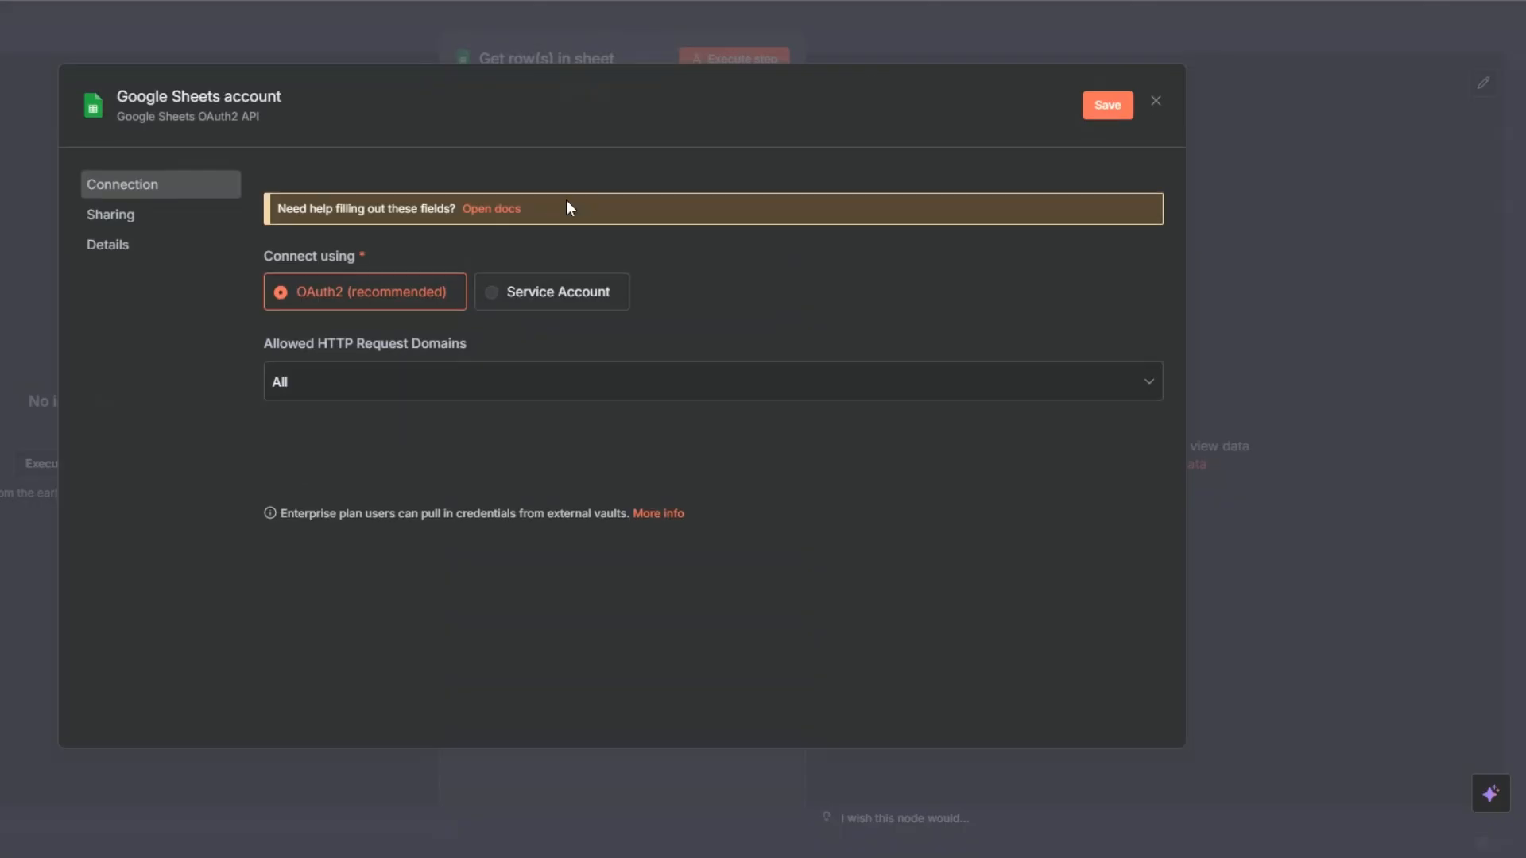
pyautogui.click(378, 459)
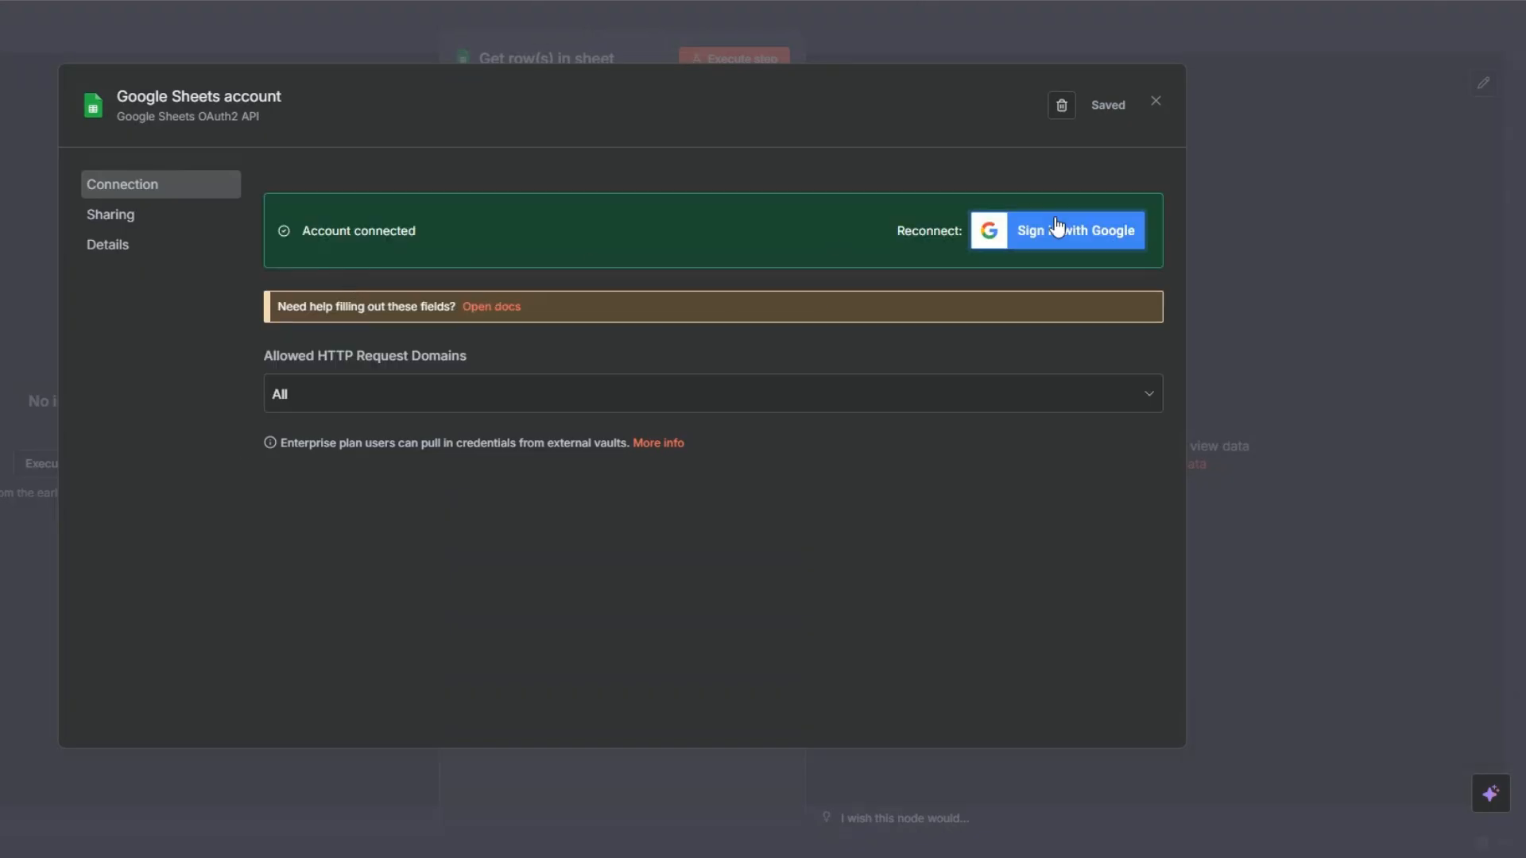
pyautogui.click(1157, 100)
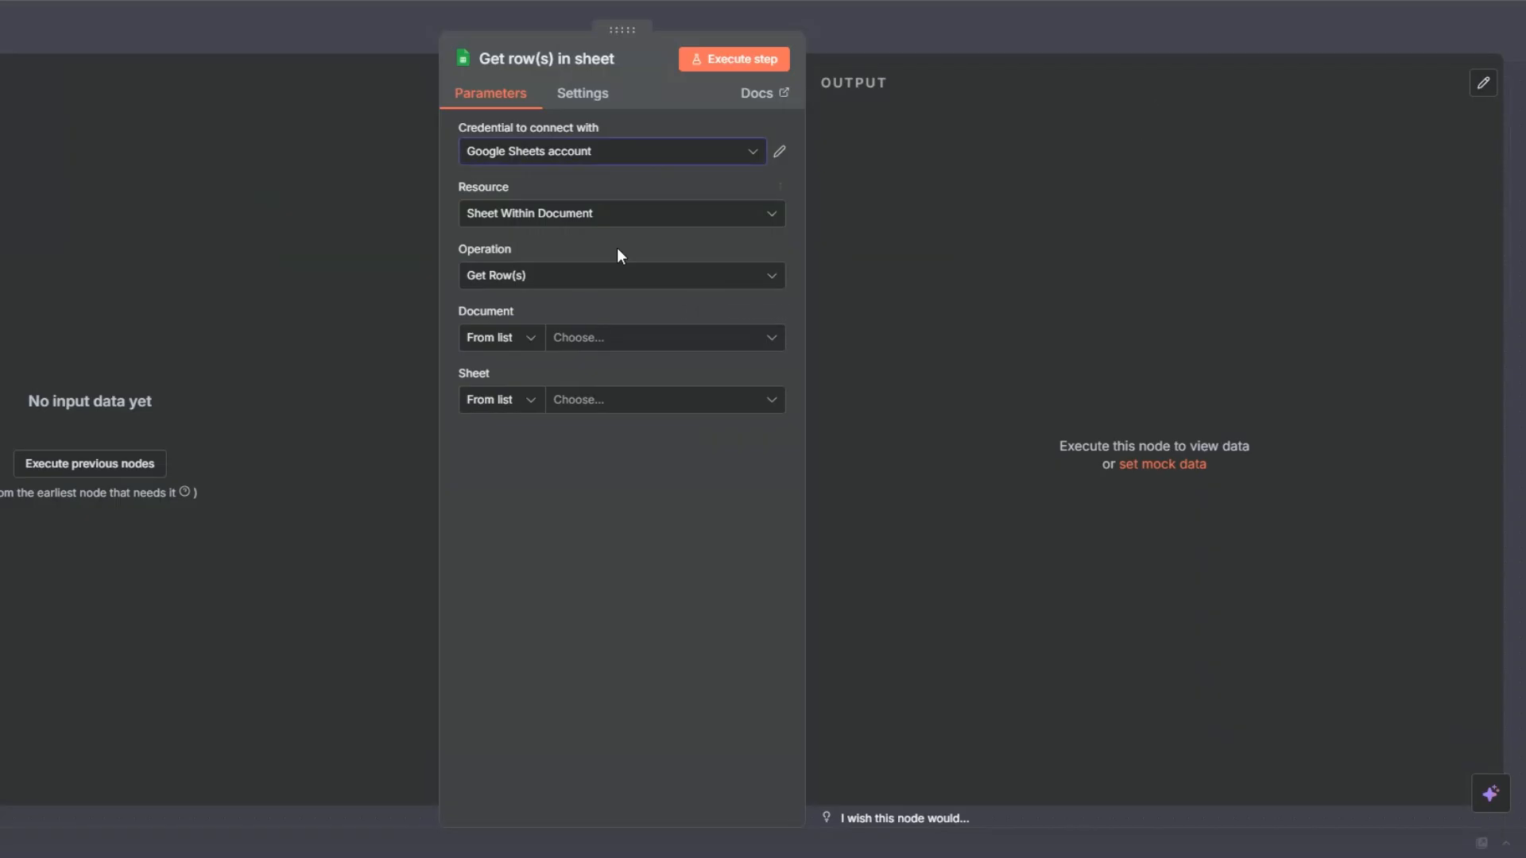
# Set the node to read the Start URLs sheet of the Scraped Tweets spreadsheet, and execute the step.
pyautogui.click(600, 338)
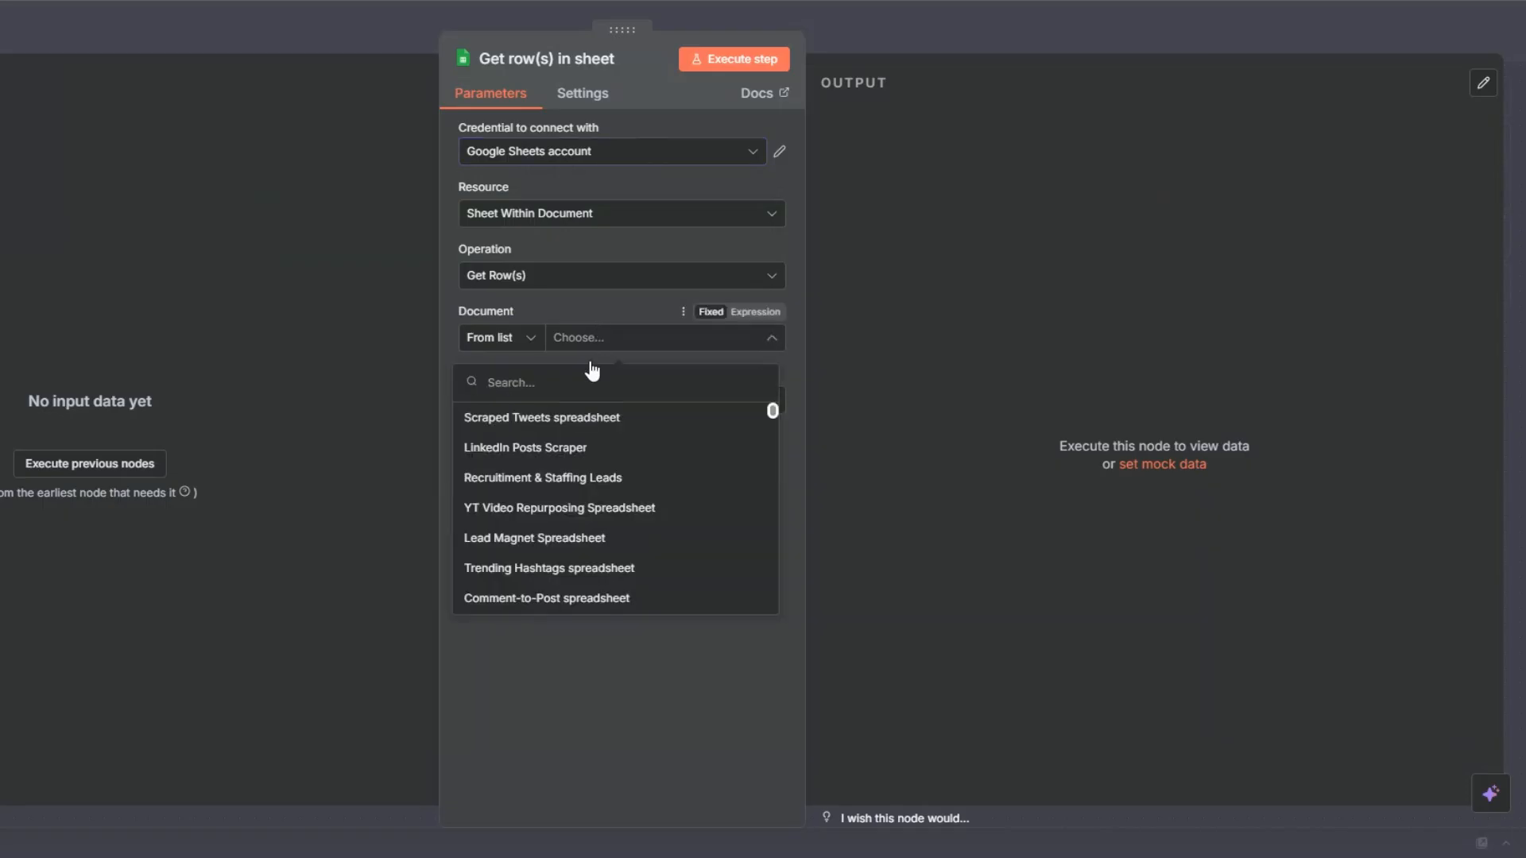
pyautogui.click(580, 419)
pyautogui.click(581, 399)
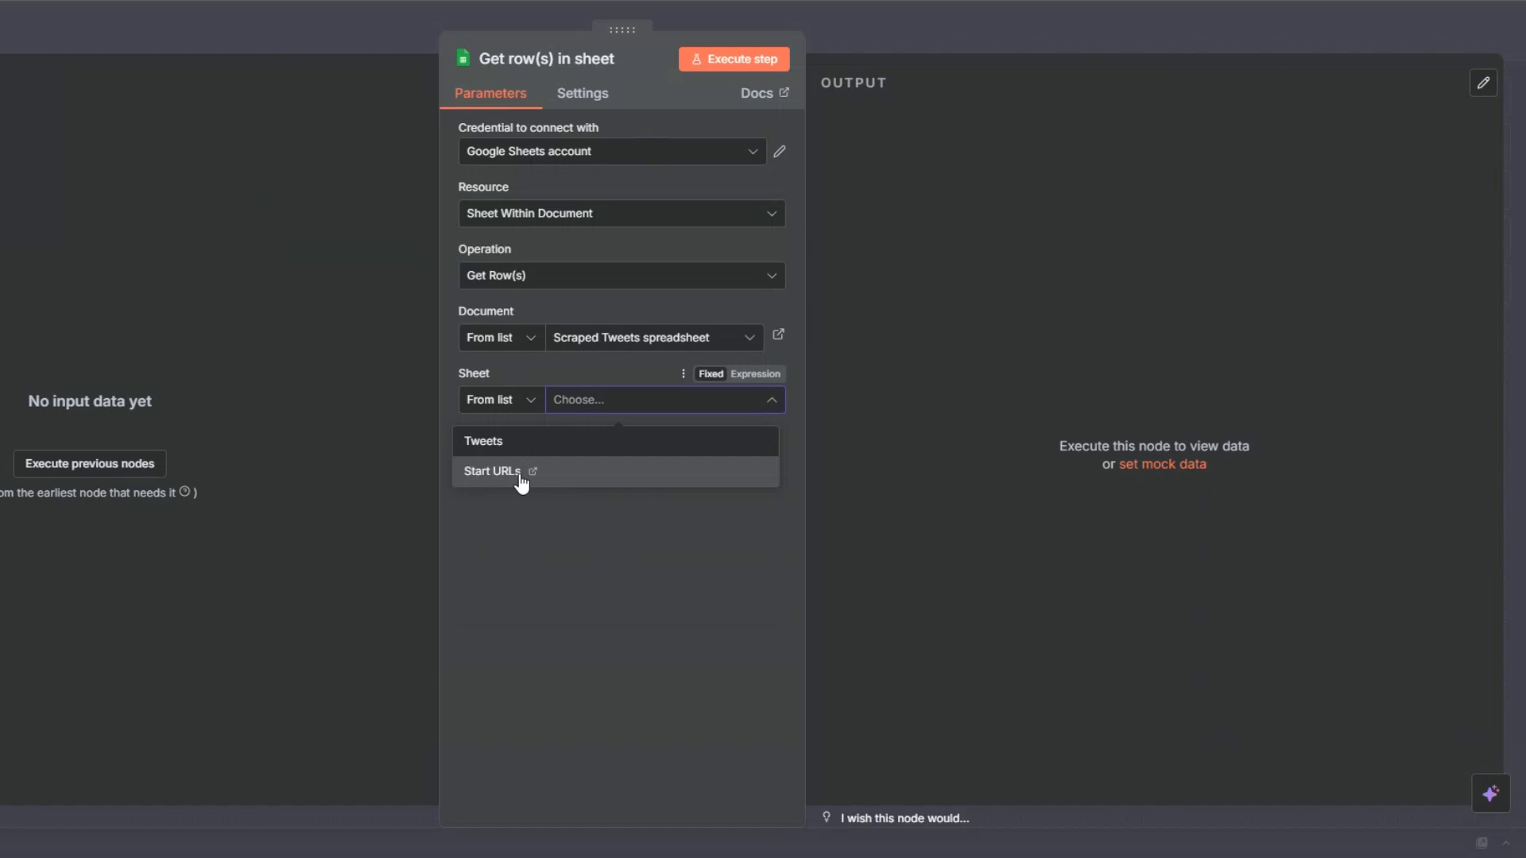
pyautogui.click(519, 473)
pyautogui.click(703, 56)
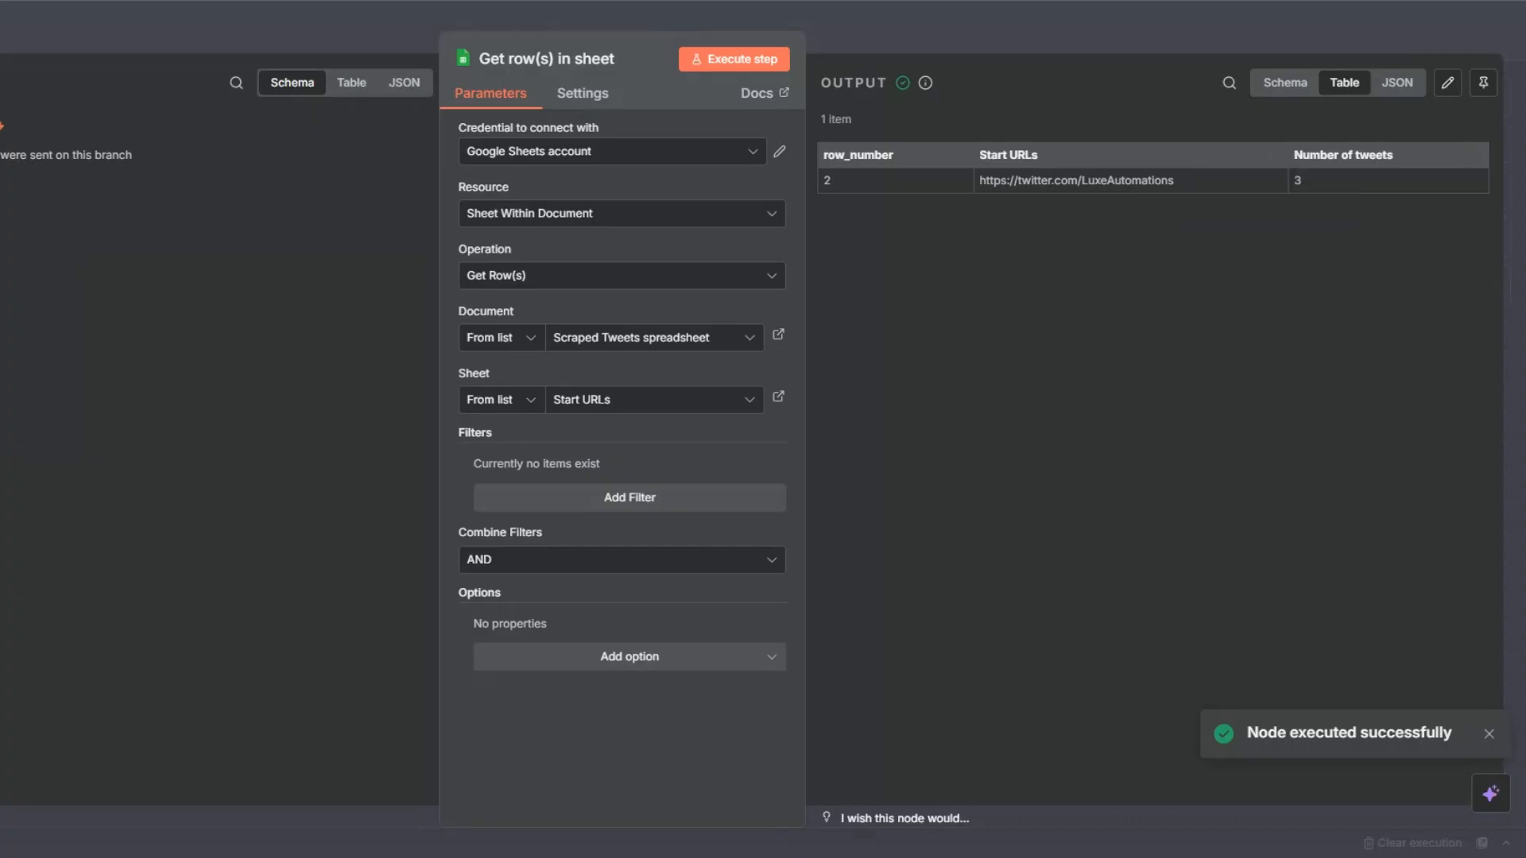
# Close the node's settings and rename the Google Sheets node as Get Start URLs.
pyautogui.press('Escape')
pyautogui.press('F2')
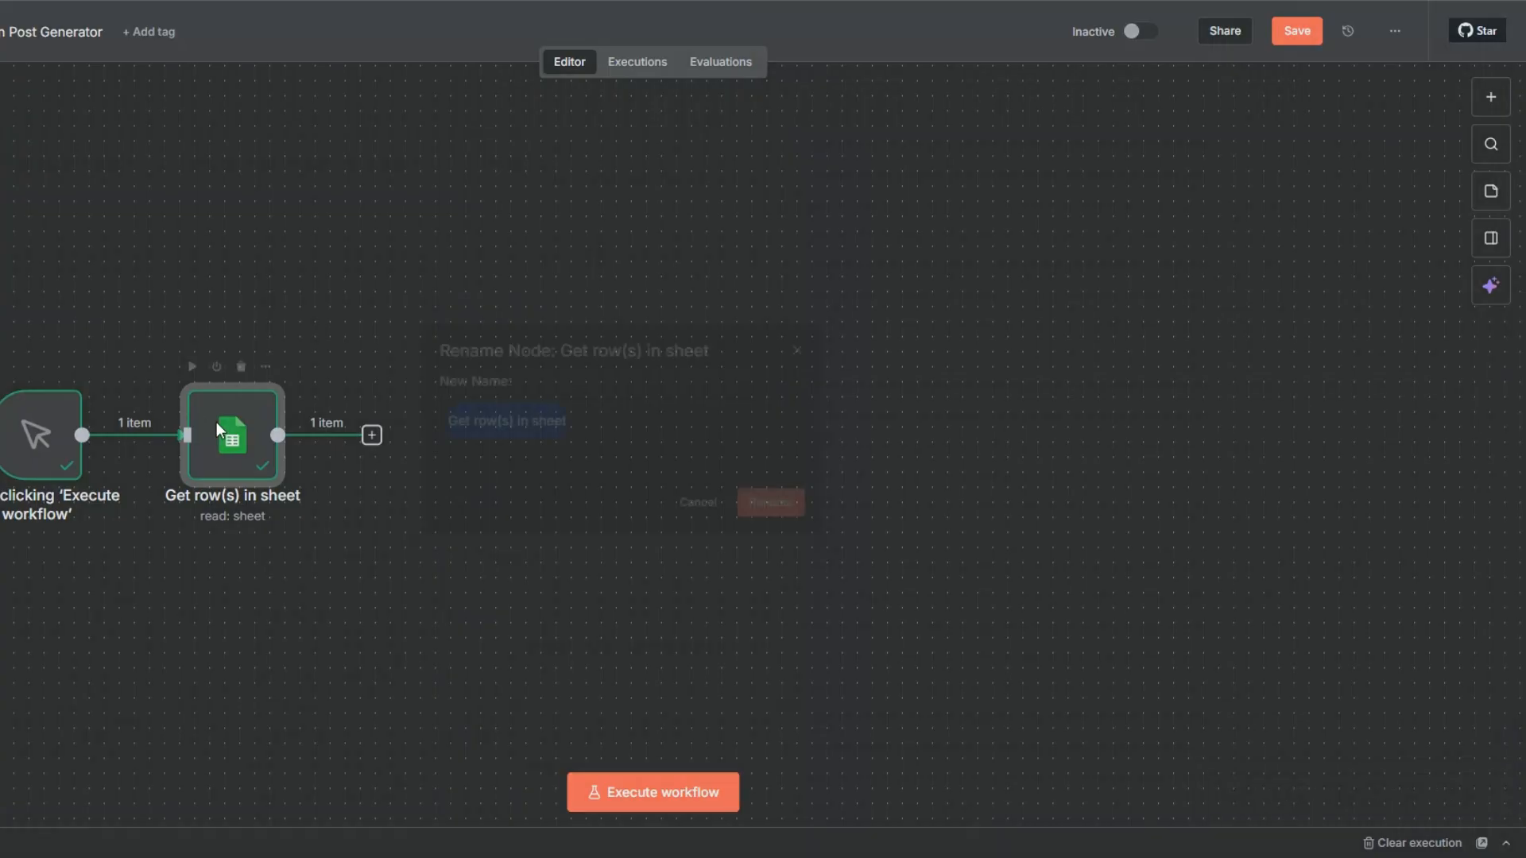
pyautogui.click(481, 425)
pyautogui.hotkey('shift', 'End')
pyautogui.write('Start URLs')
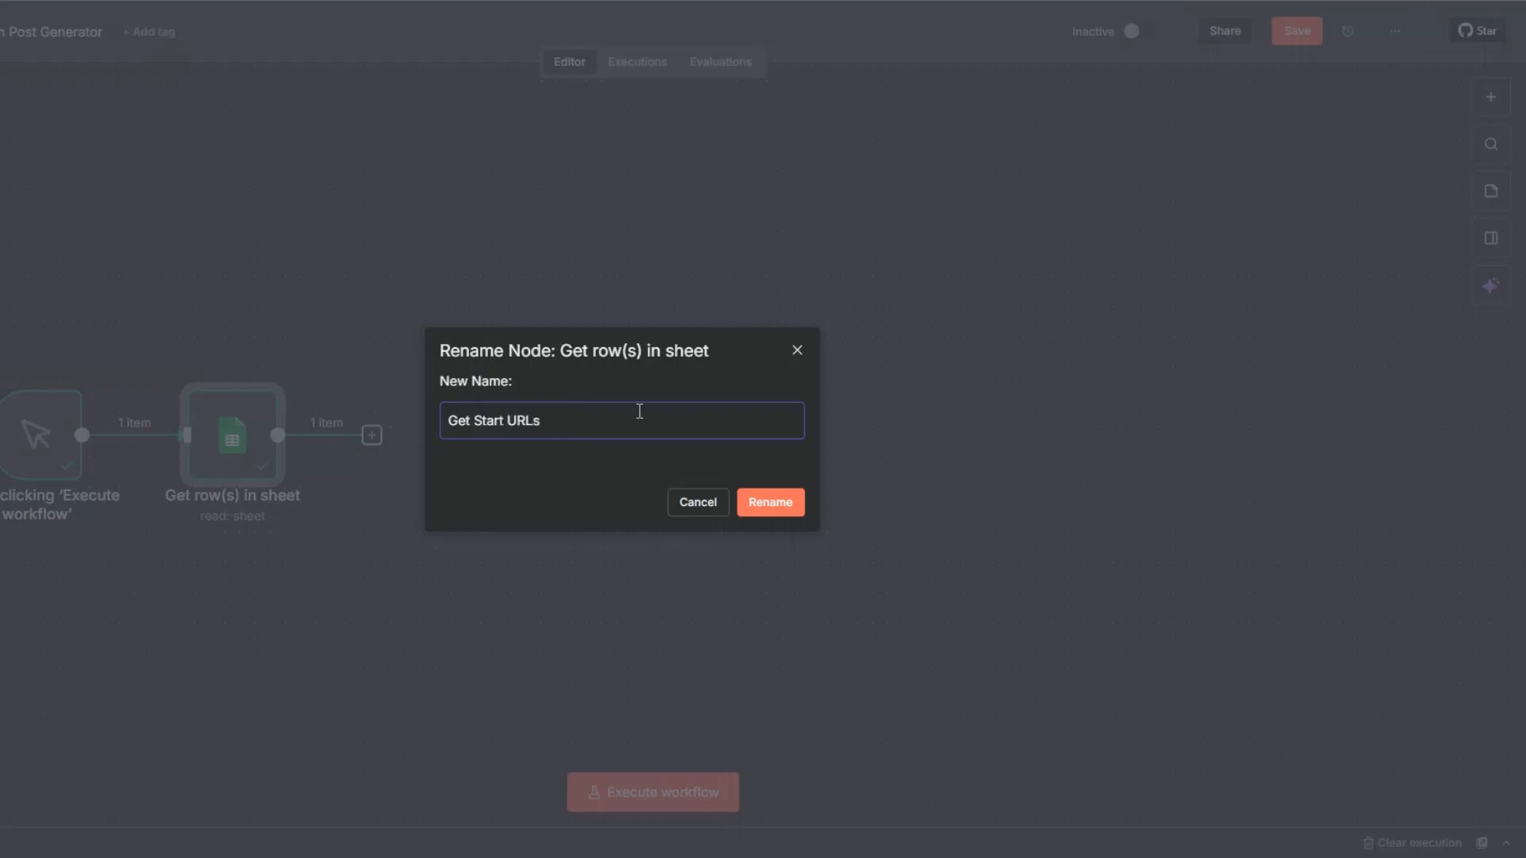
pyautogui.click(761, 502)
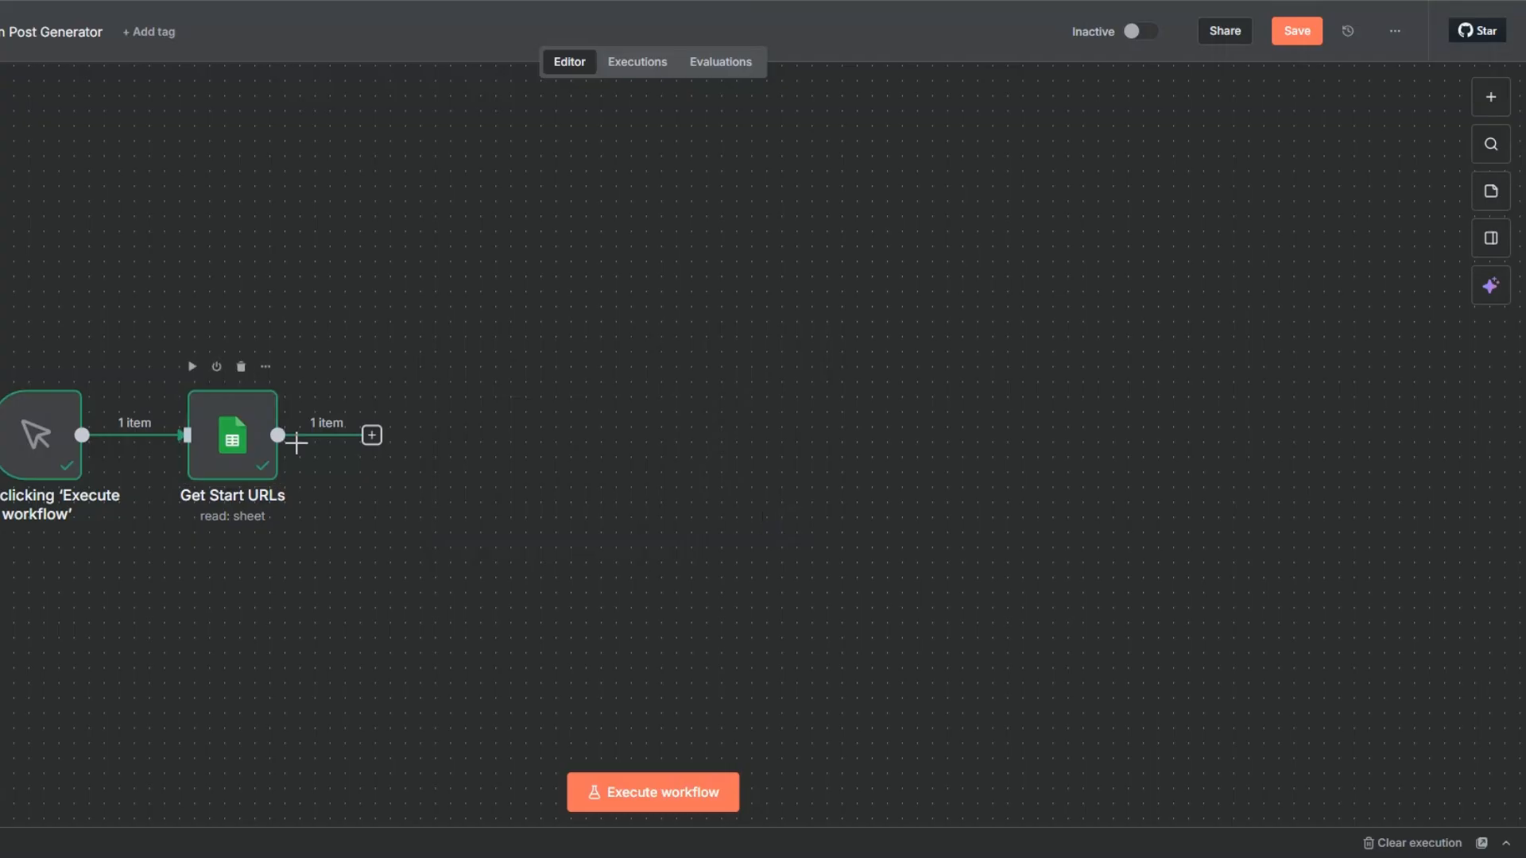
# Install the Apify community node and add its Run an Actor action after the Get Start URLs node.
pyautogui.click(371, 436)
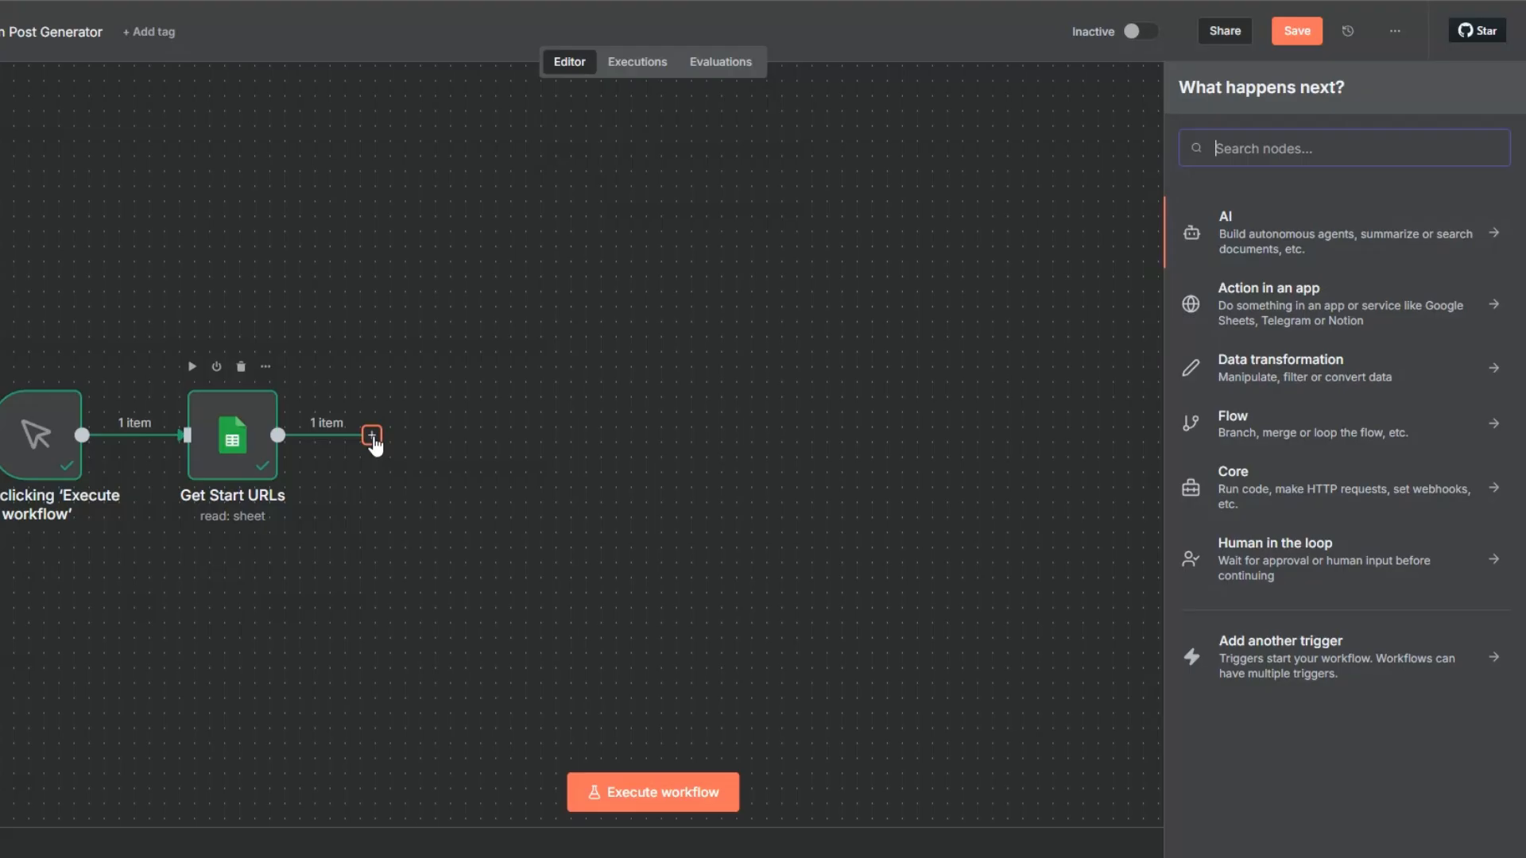
pyautogui.write('apify')
pyautogui.click(1241, 213)
pyautogui.click(1476, 157)
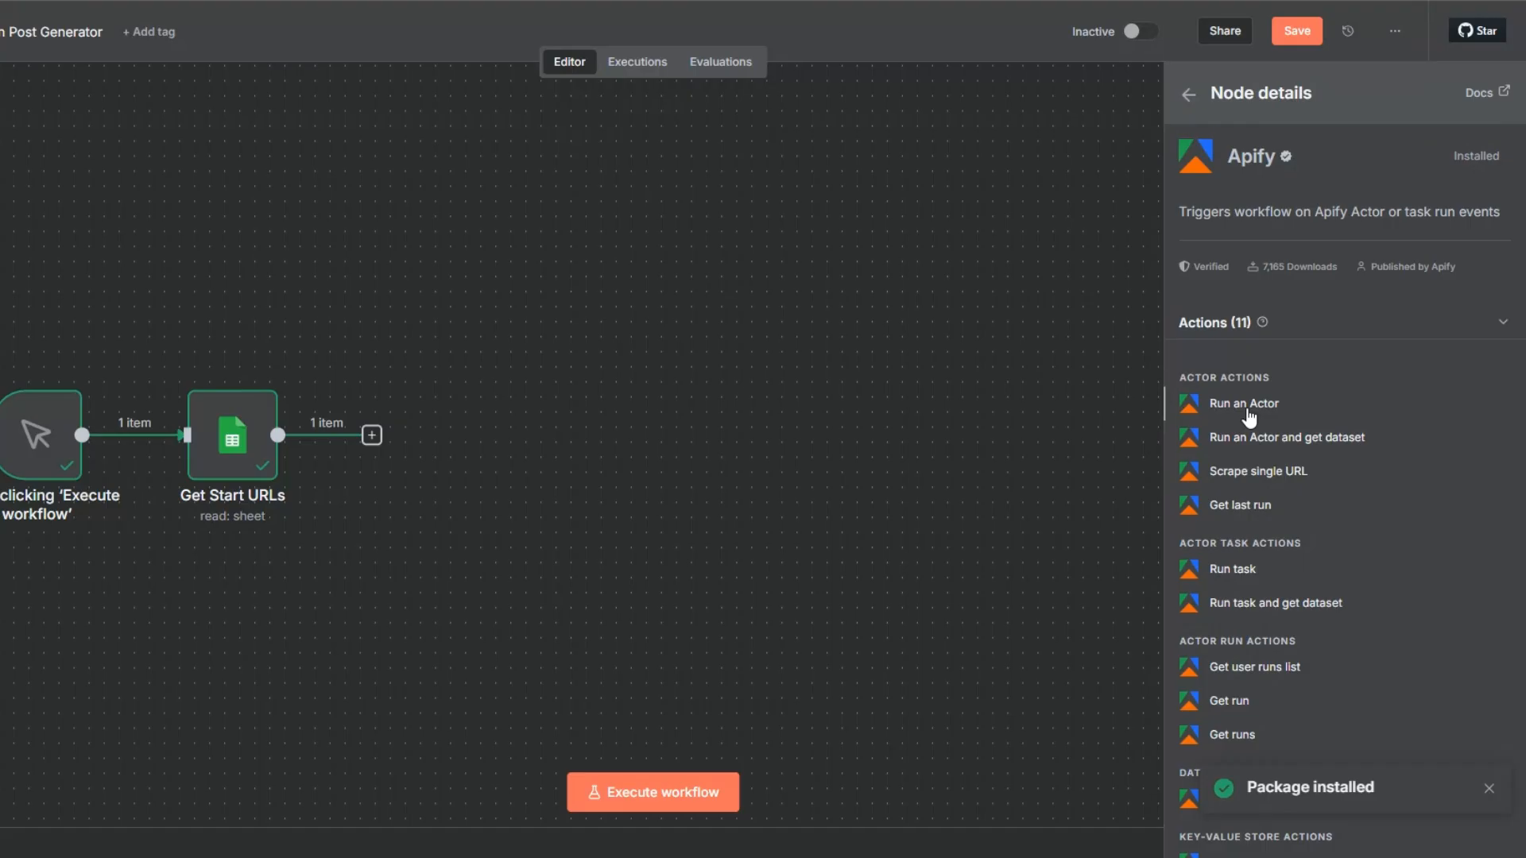
pyautogui.click(1247, 407)
# Create an Apify OAuth2 credential for the node and connect the Apify account.
pyautogui.click(585, 155)
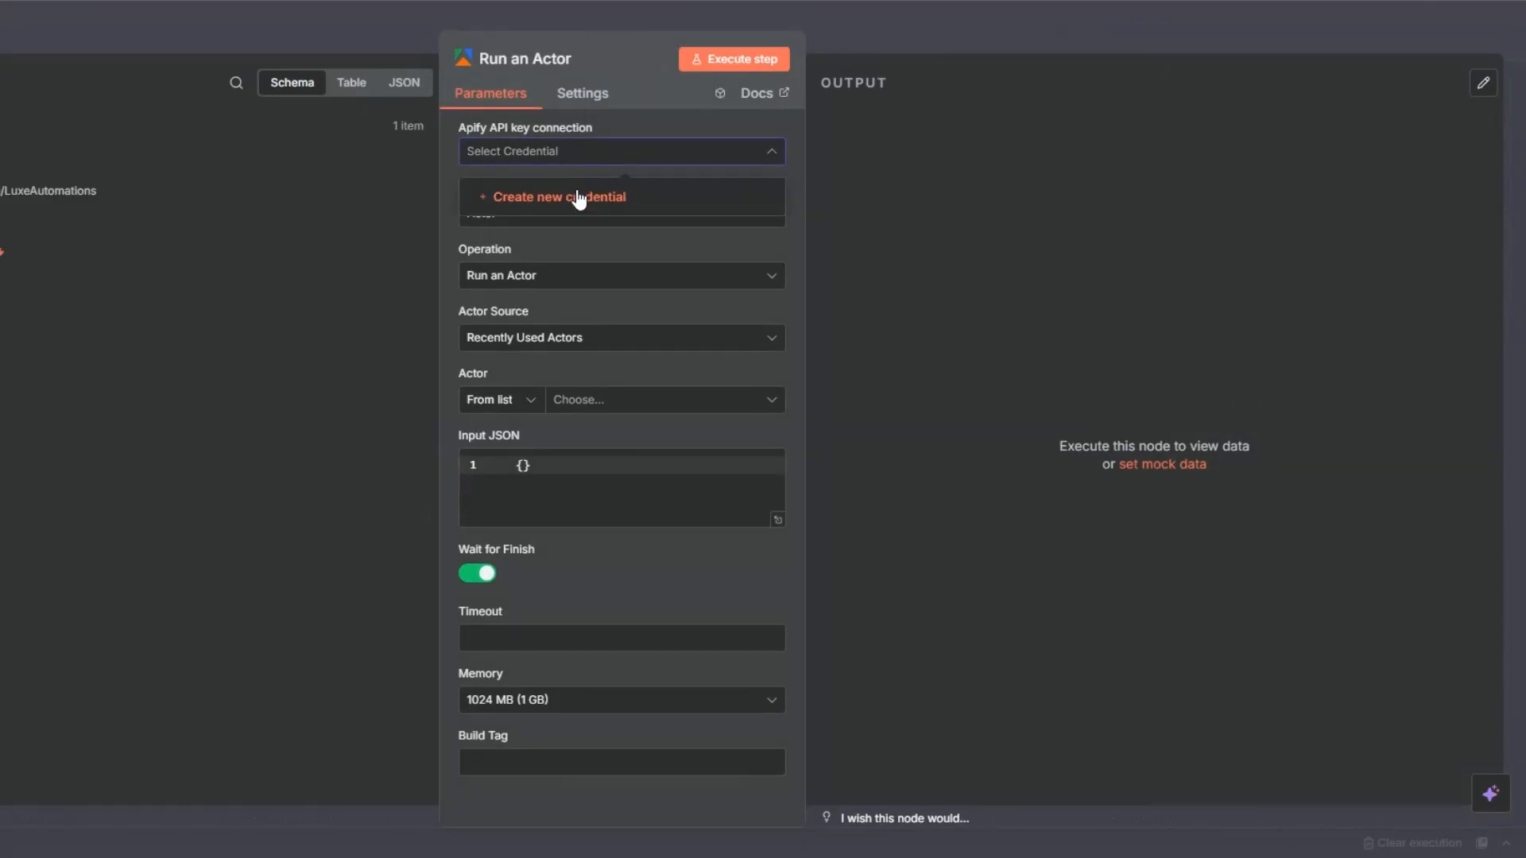
pyautogui.click(579, 198)
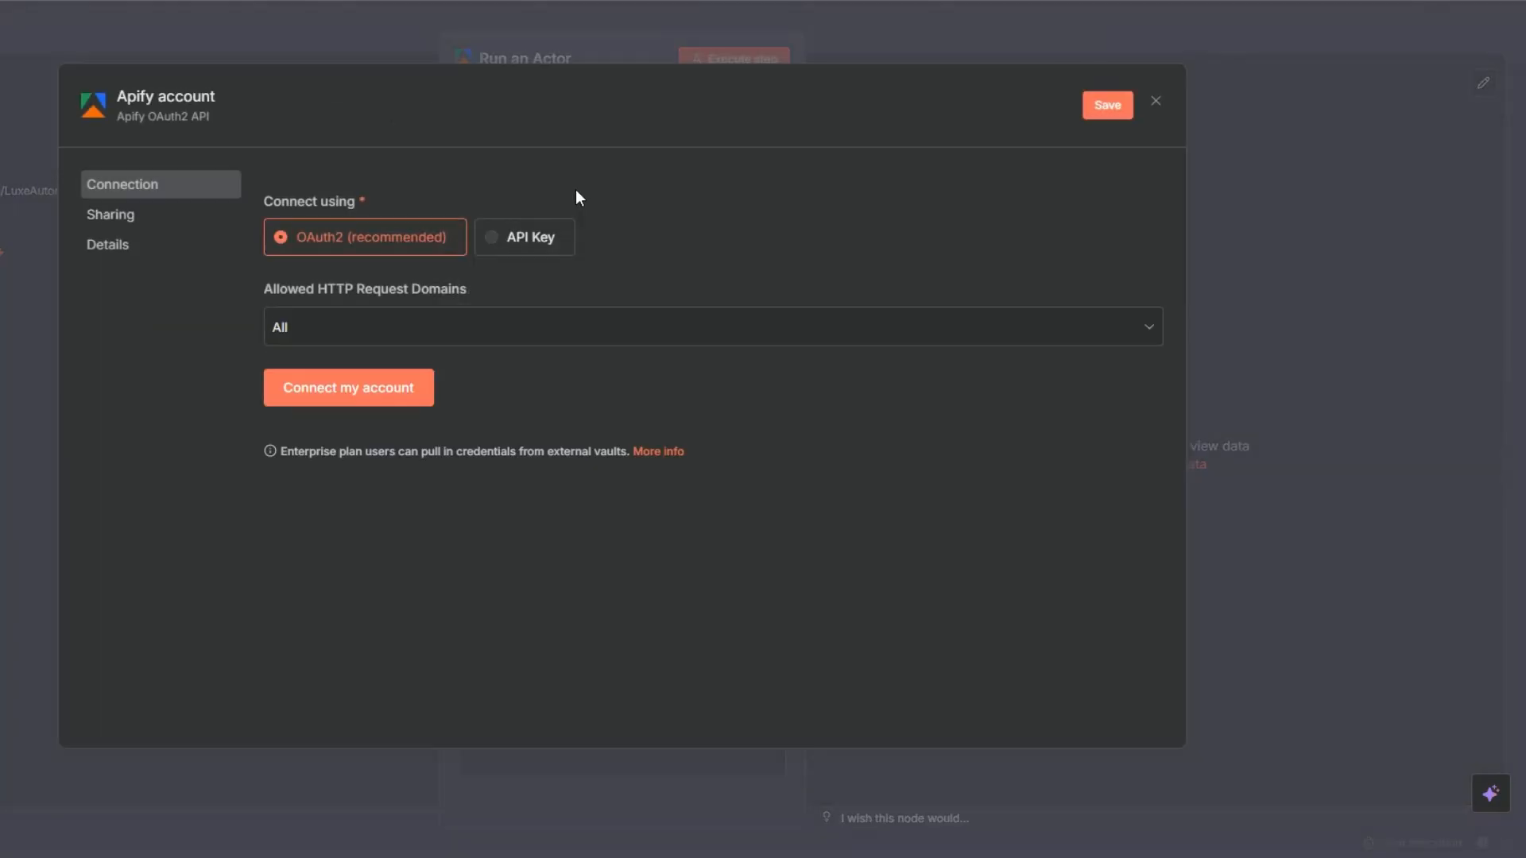
pyautogui.click(372, 404)
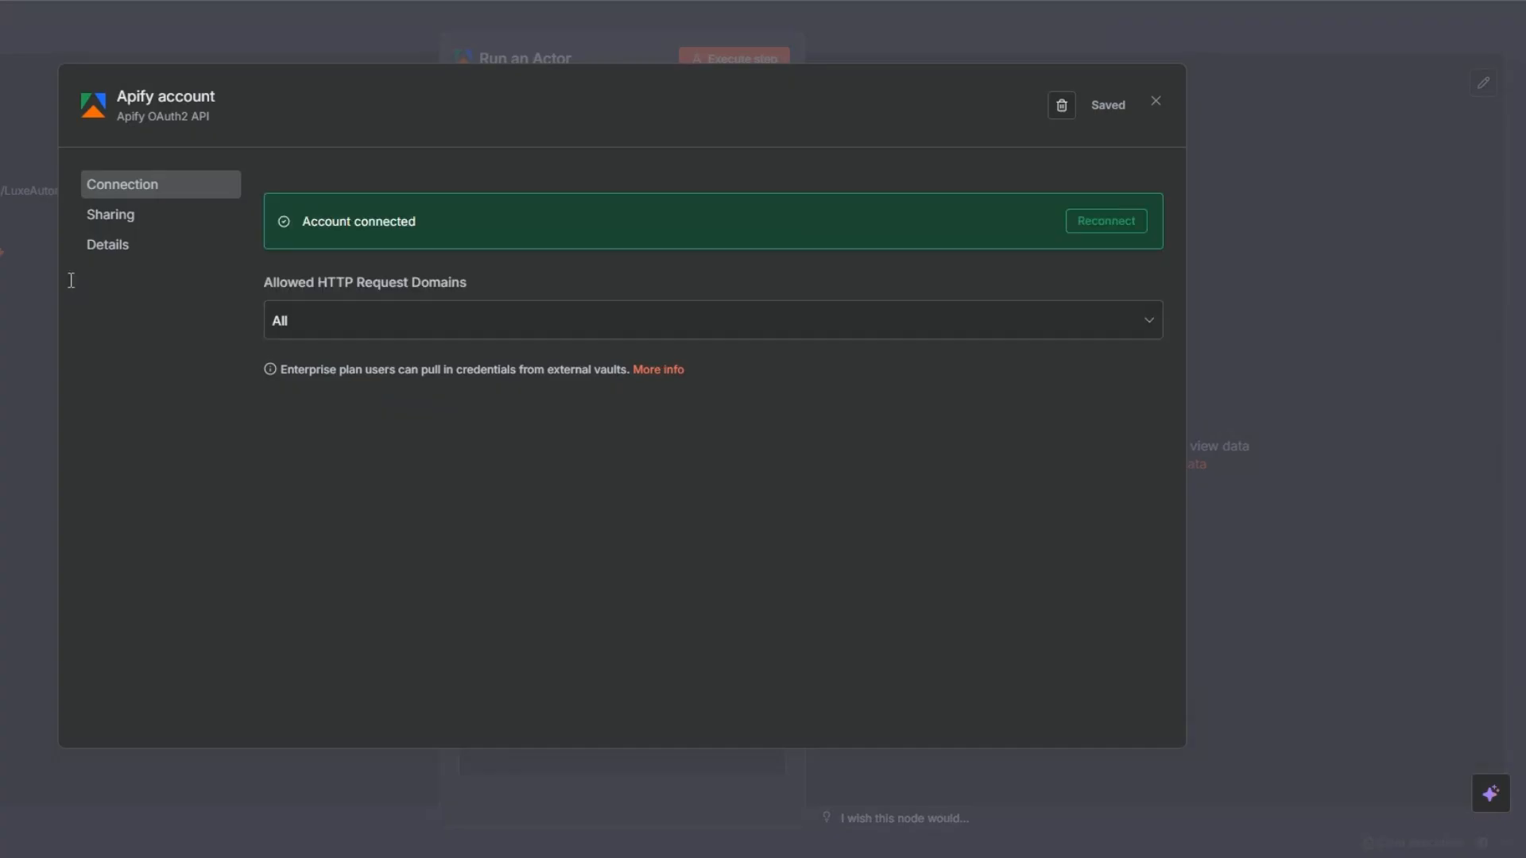
pyautogui.click(1155, 101)
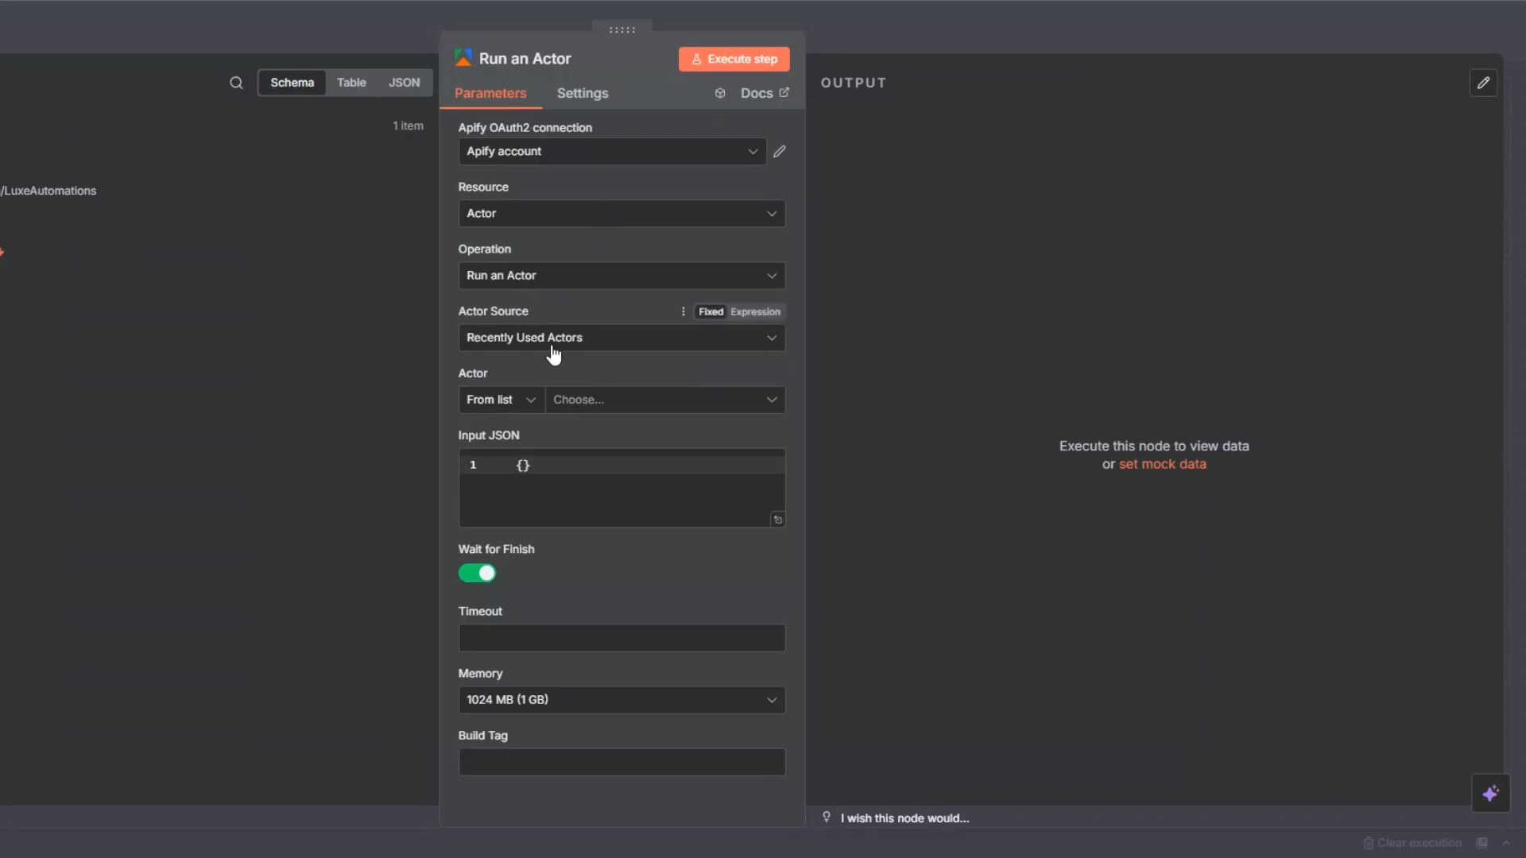
# Select the Twitter Tweets Scraper Actor and replace the Input JSON, as an expression, with the JSON input copied from the Actor's Apify page.
pyautogui.click(581, 402)
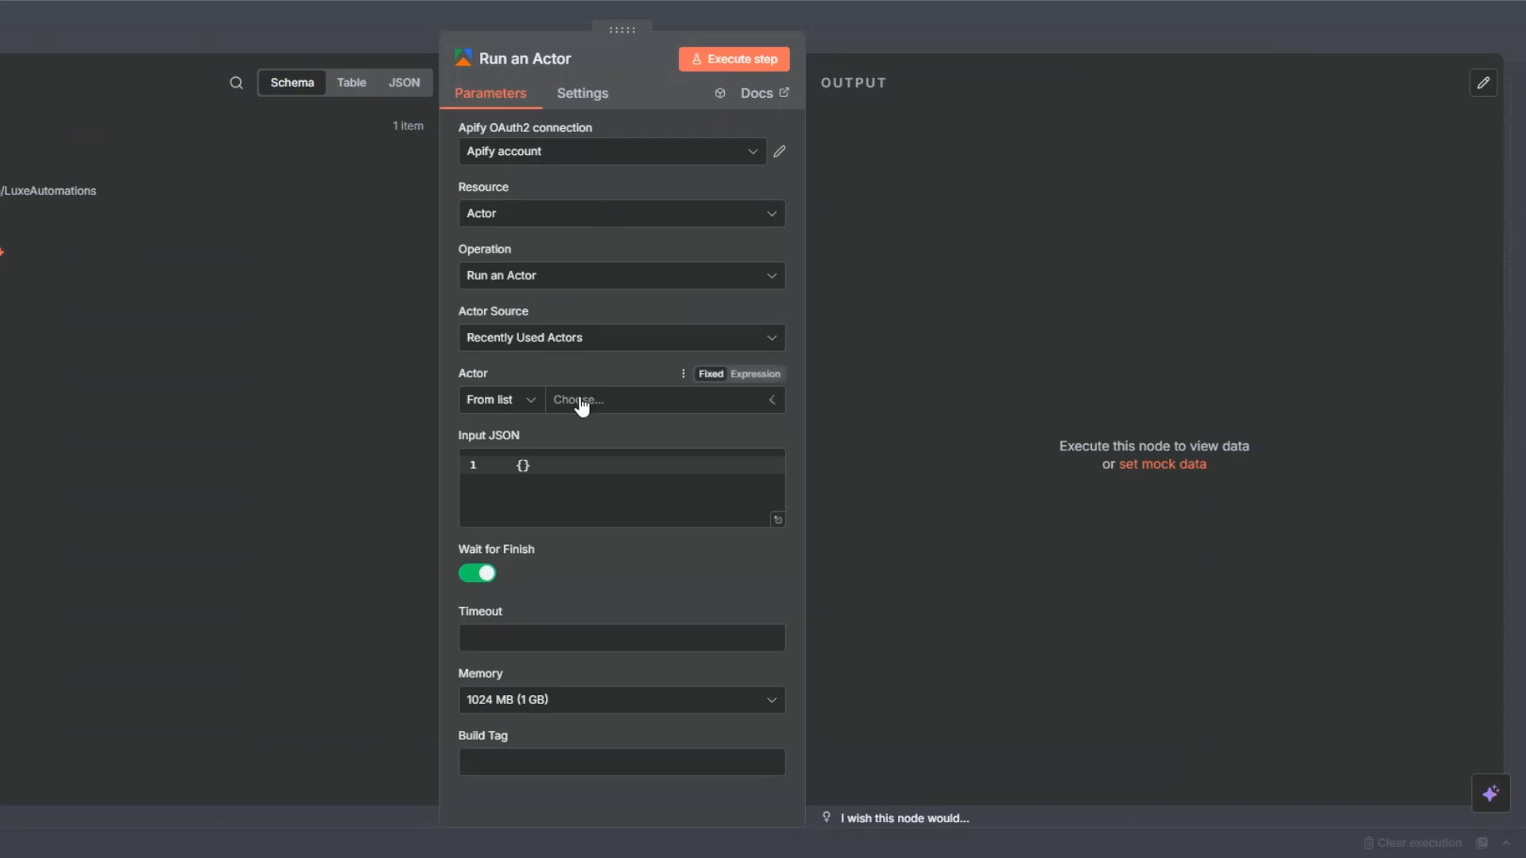
pyautogui.click(564, 480)
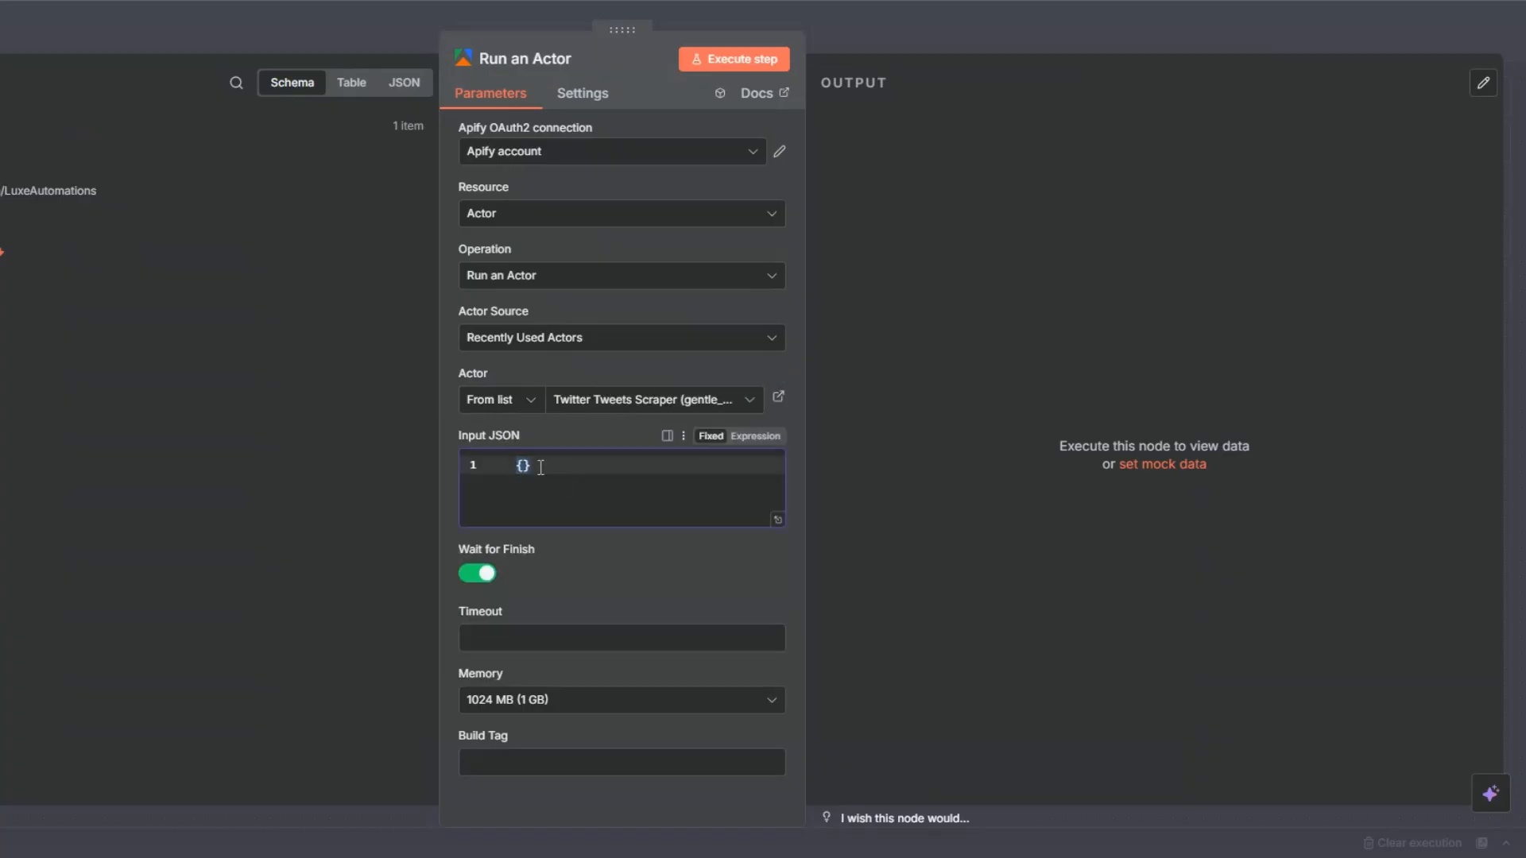
pyautogui.click(748, 437)
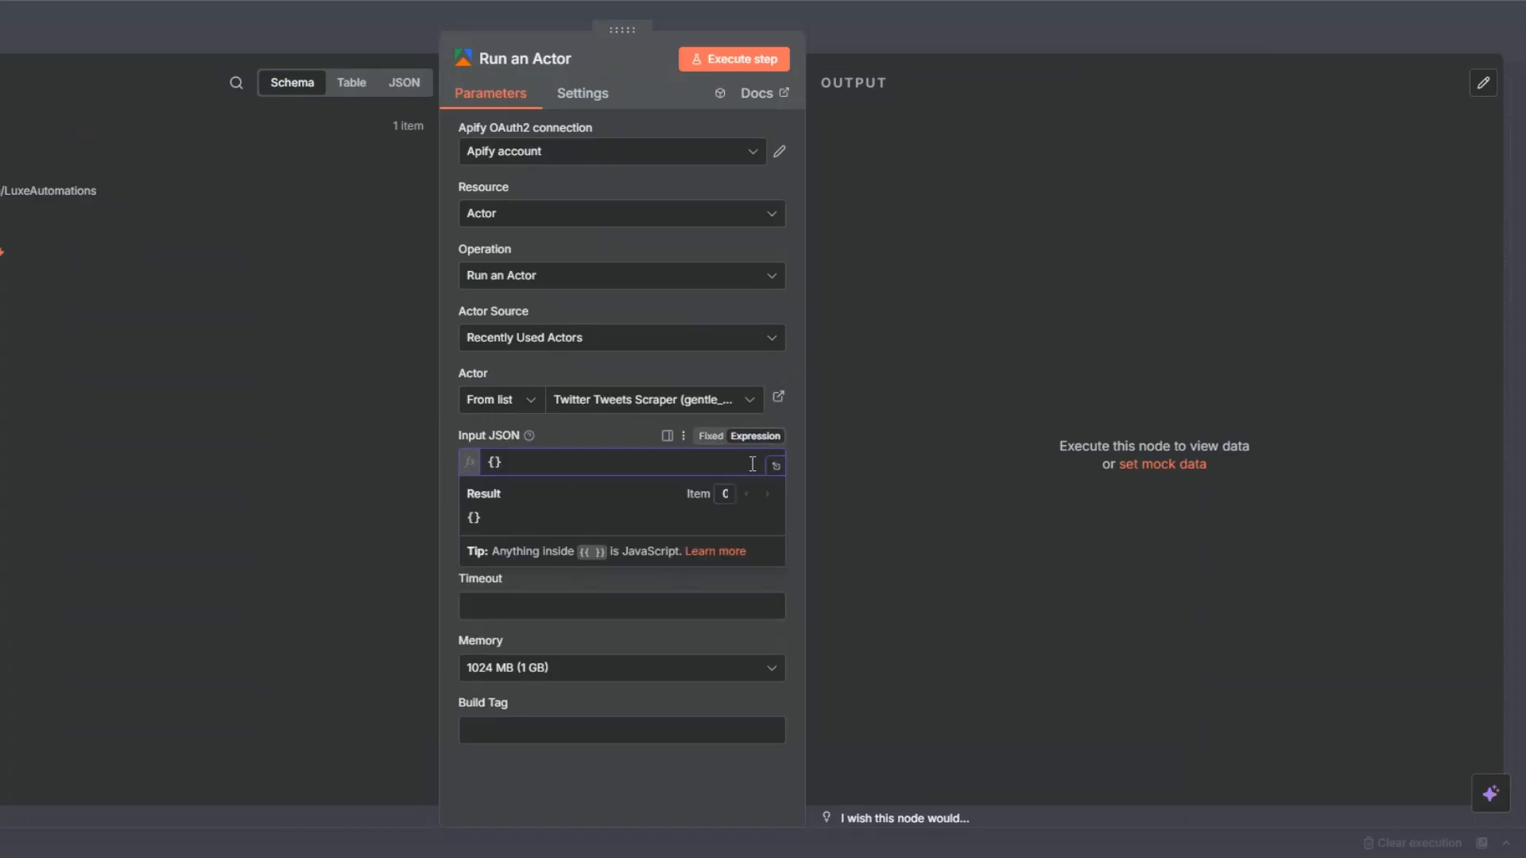
pyautogui.click(776, 465)
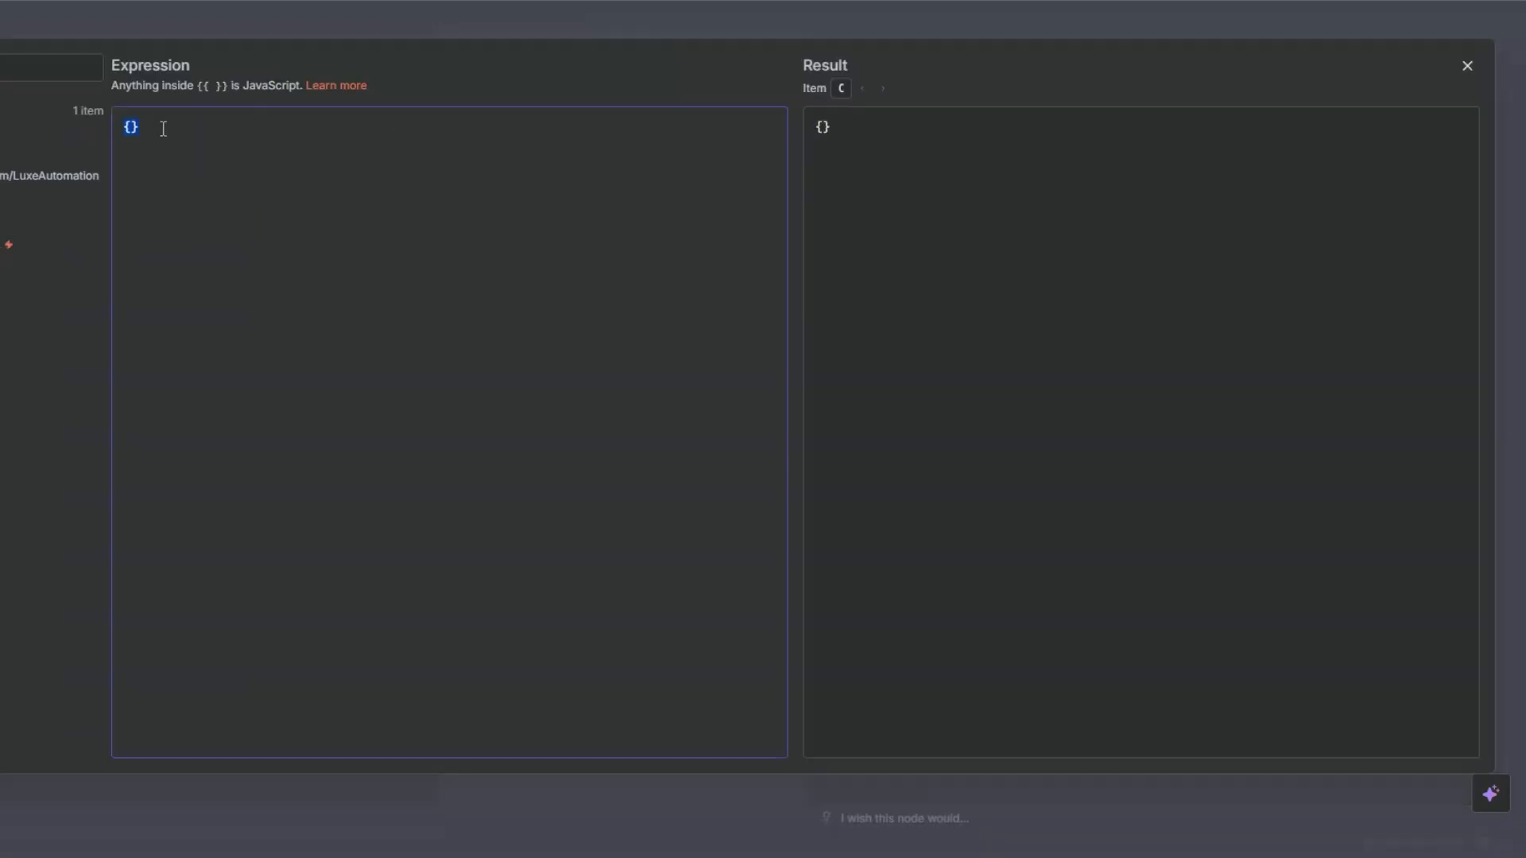
pyautogui.press('BackSpace')
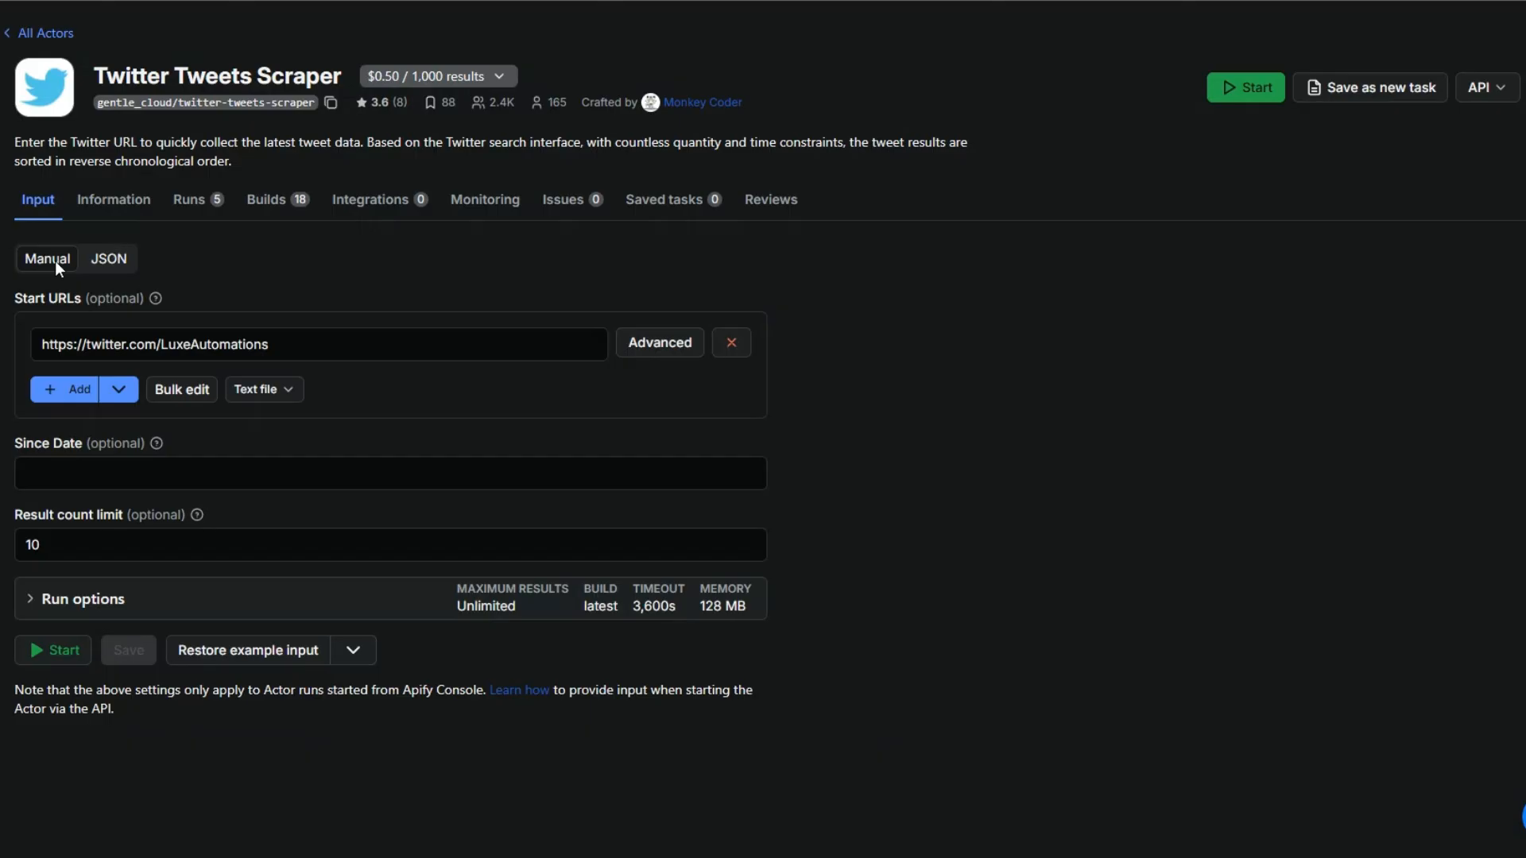
pyautogui.click(123, 266)
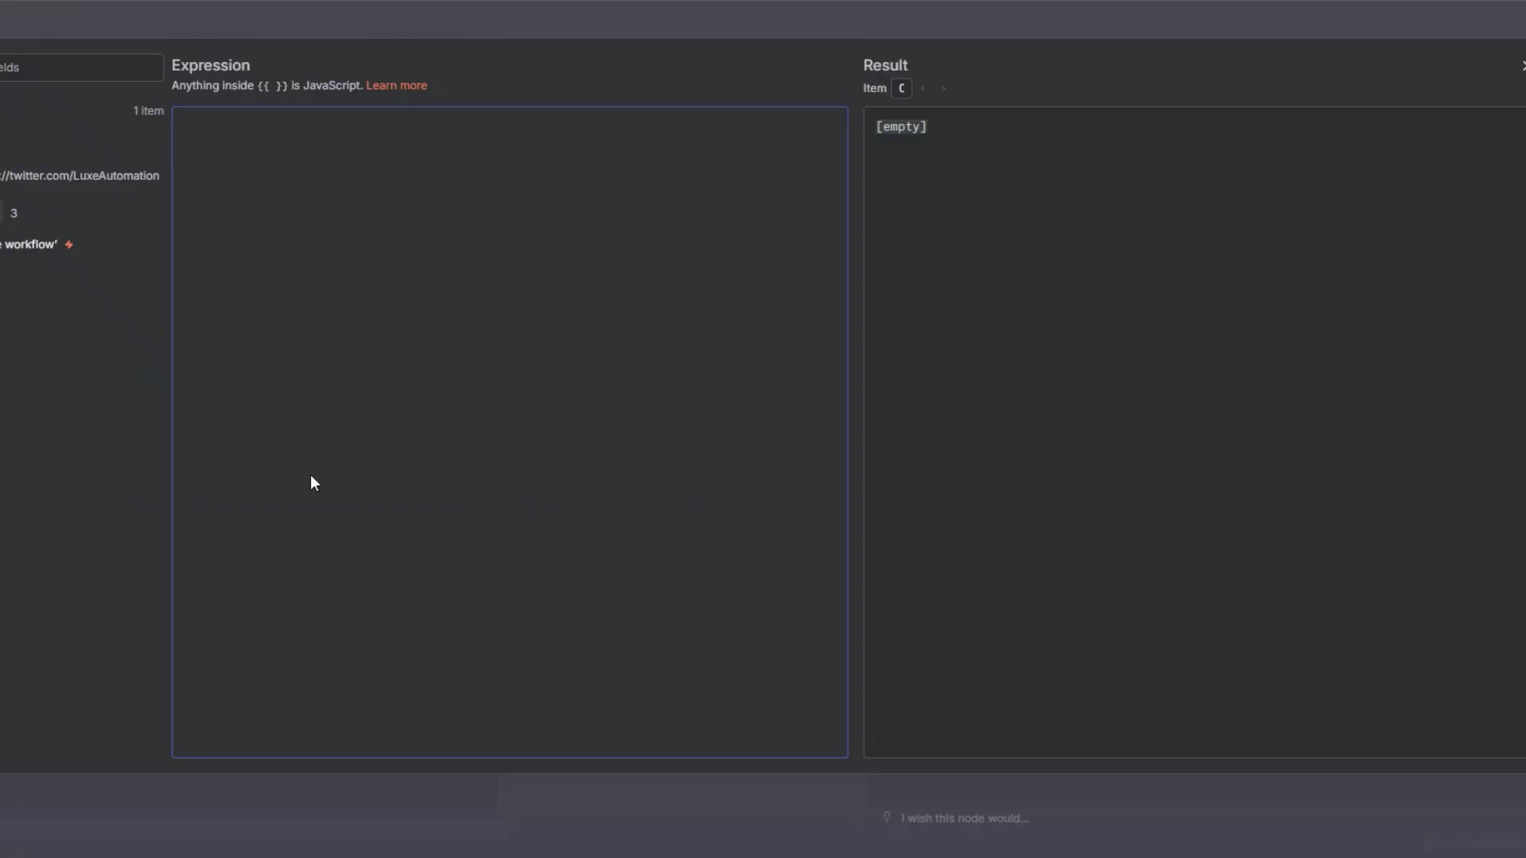
pyautogui.write('{     "result_count": "10",     "start_urls": [         {             "url": "https://twitter.com/LuxeAutomations"         }     ] }')
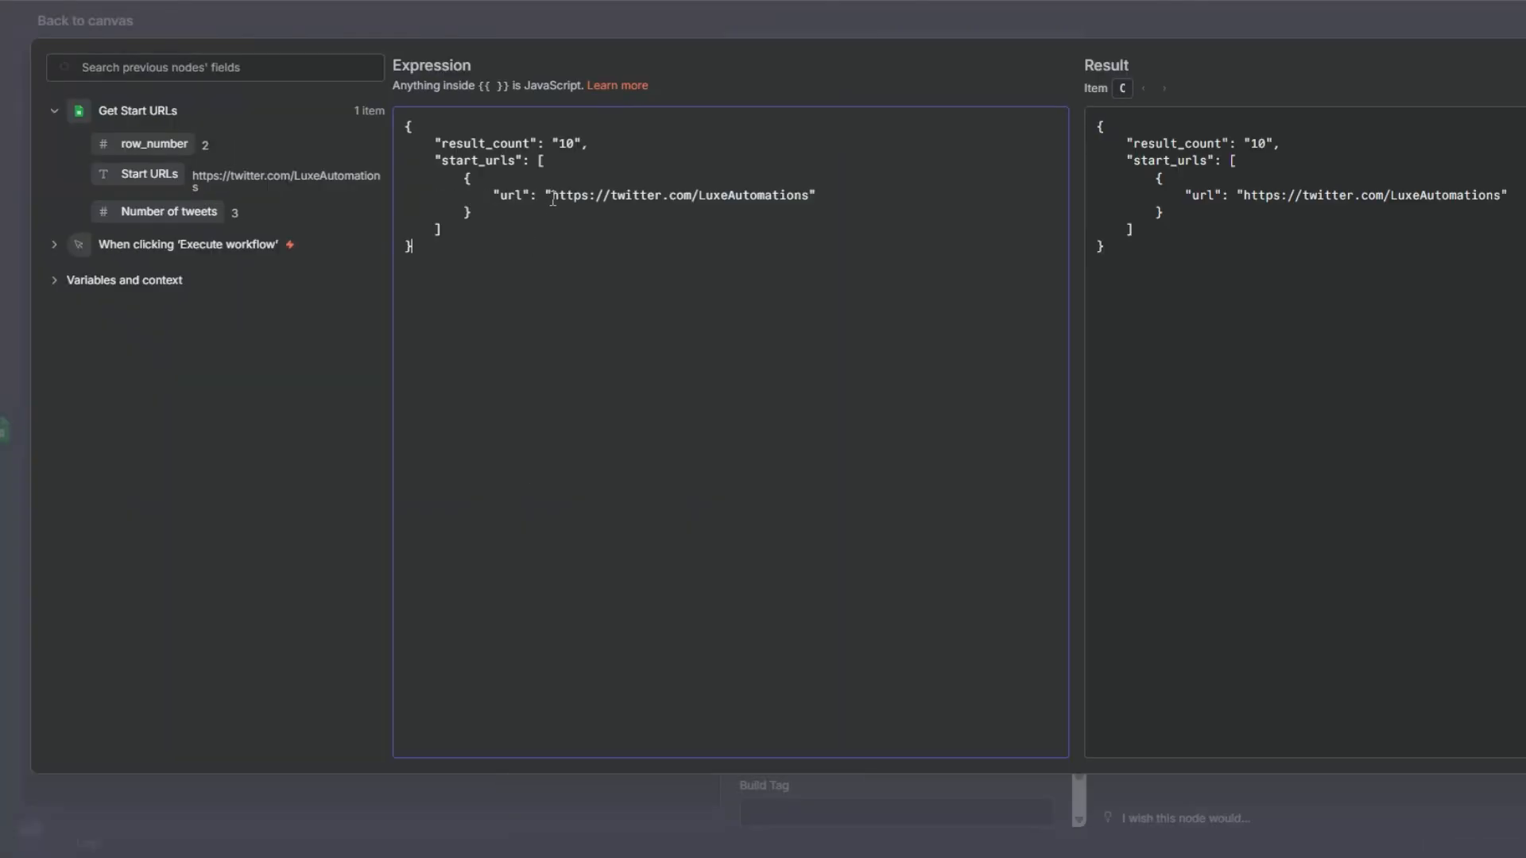
# Map url to the Start URLs field and result_count to the Number of tweets field in the Input JSON expression.
pyautogui.moveTo(552, 196); pyautogui.dragTo(804, 196)
pyautogui.press('BackSpace')
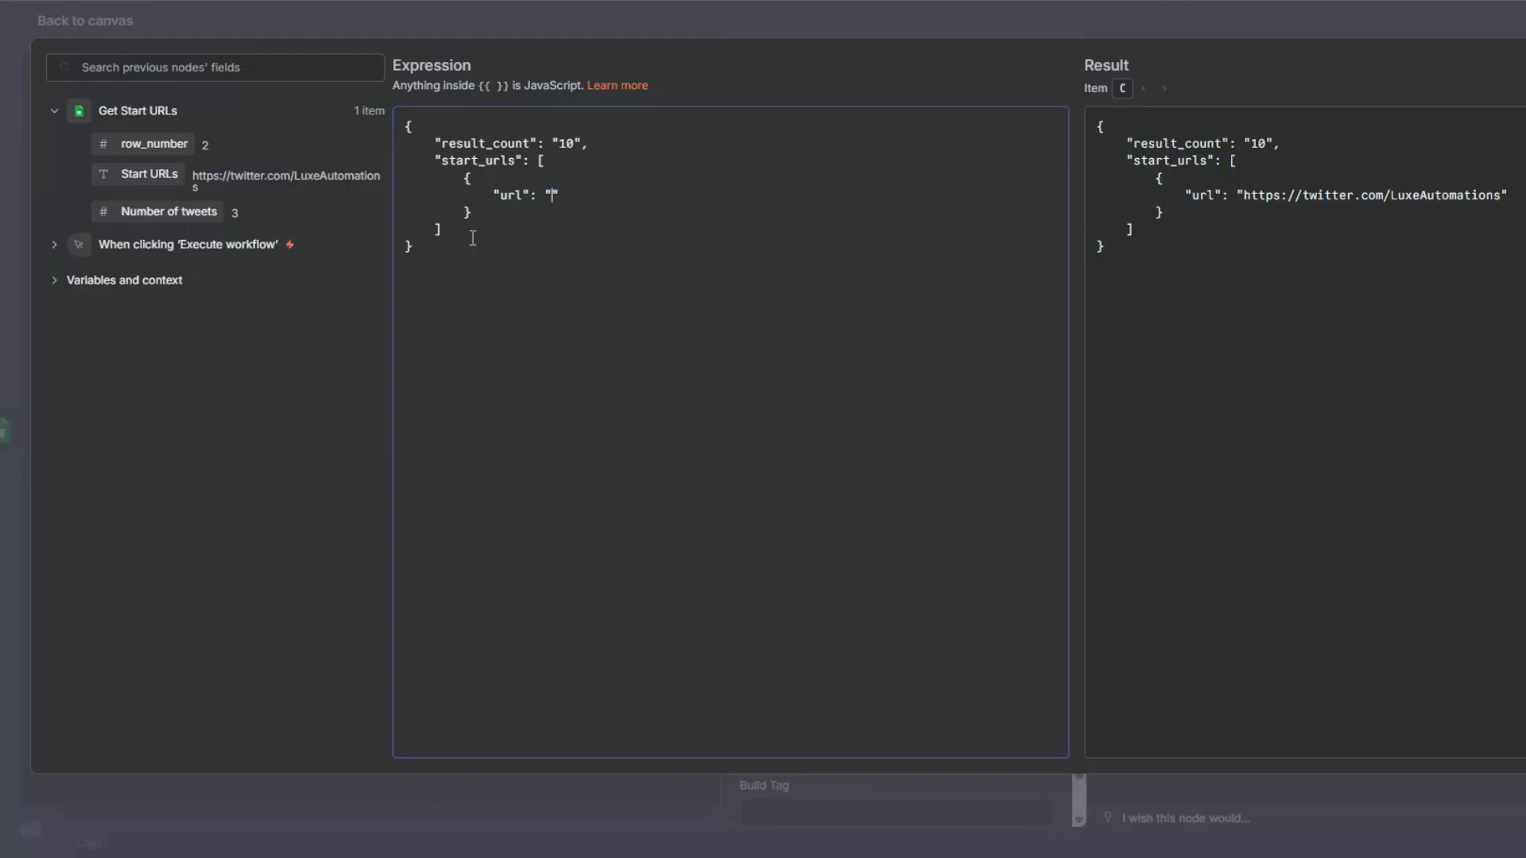
pyautogui.moveTo(151, 175); pyautogui.dragTo(551, 196)
pyautogui.doubleClick(571, 145)
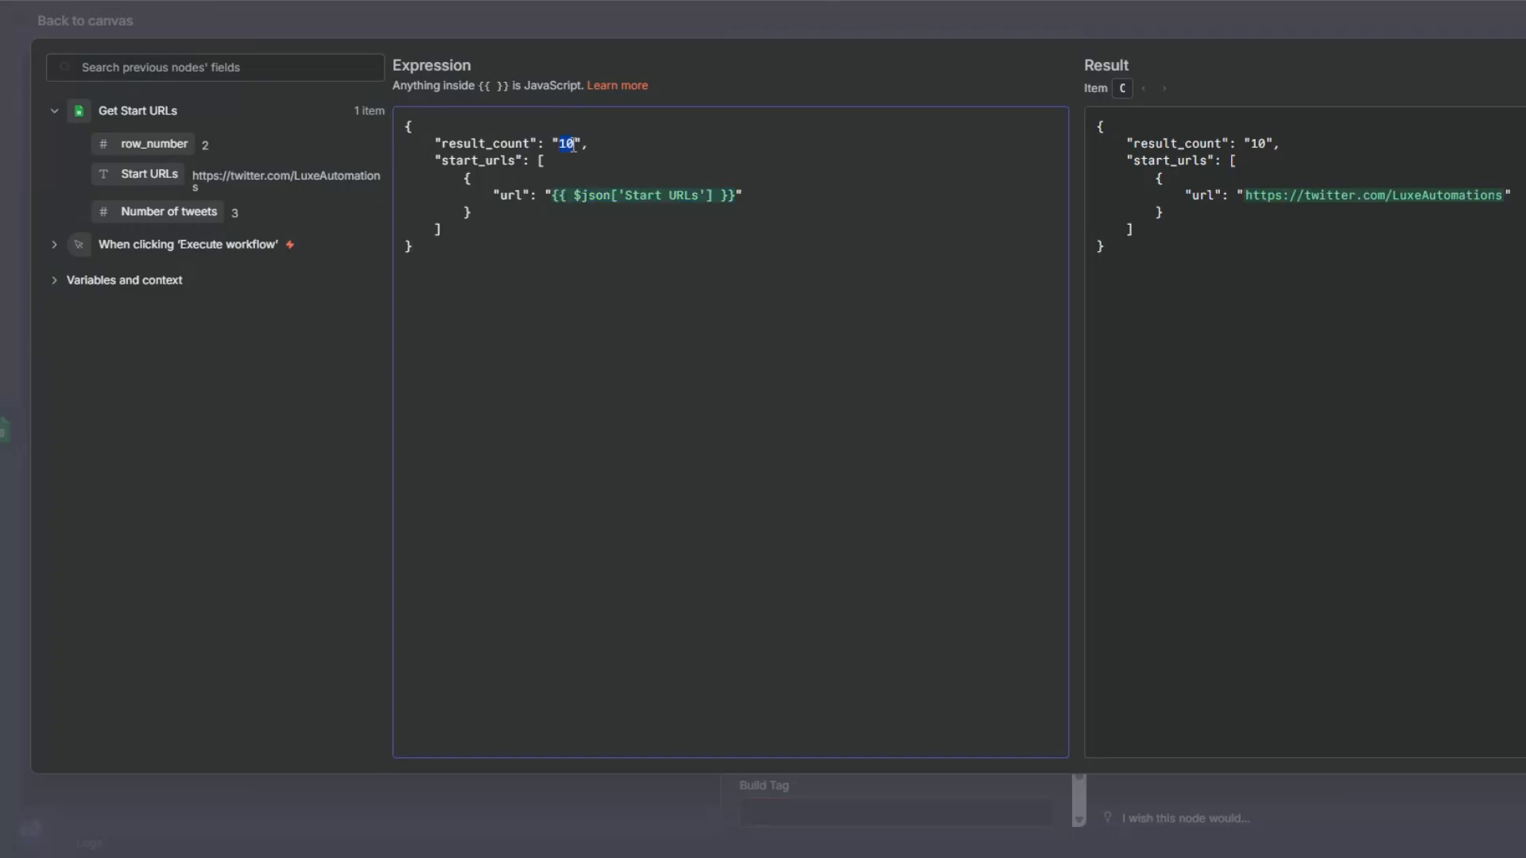
pyautogui.press('BackSpace')
pyautogui.moveTo(183, 212); pyautogui.dragTo(557, 145)
pyautogui.click(575, 322)
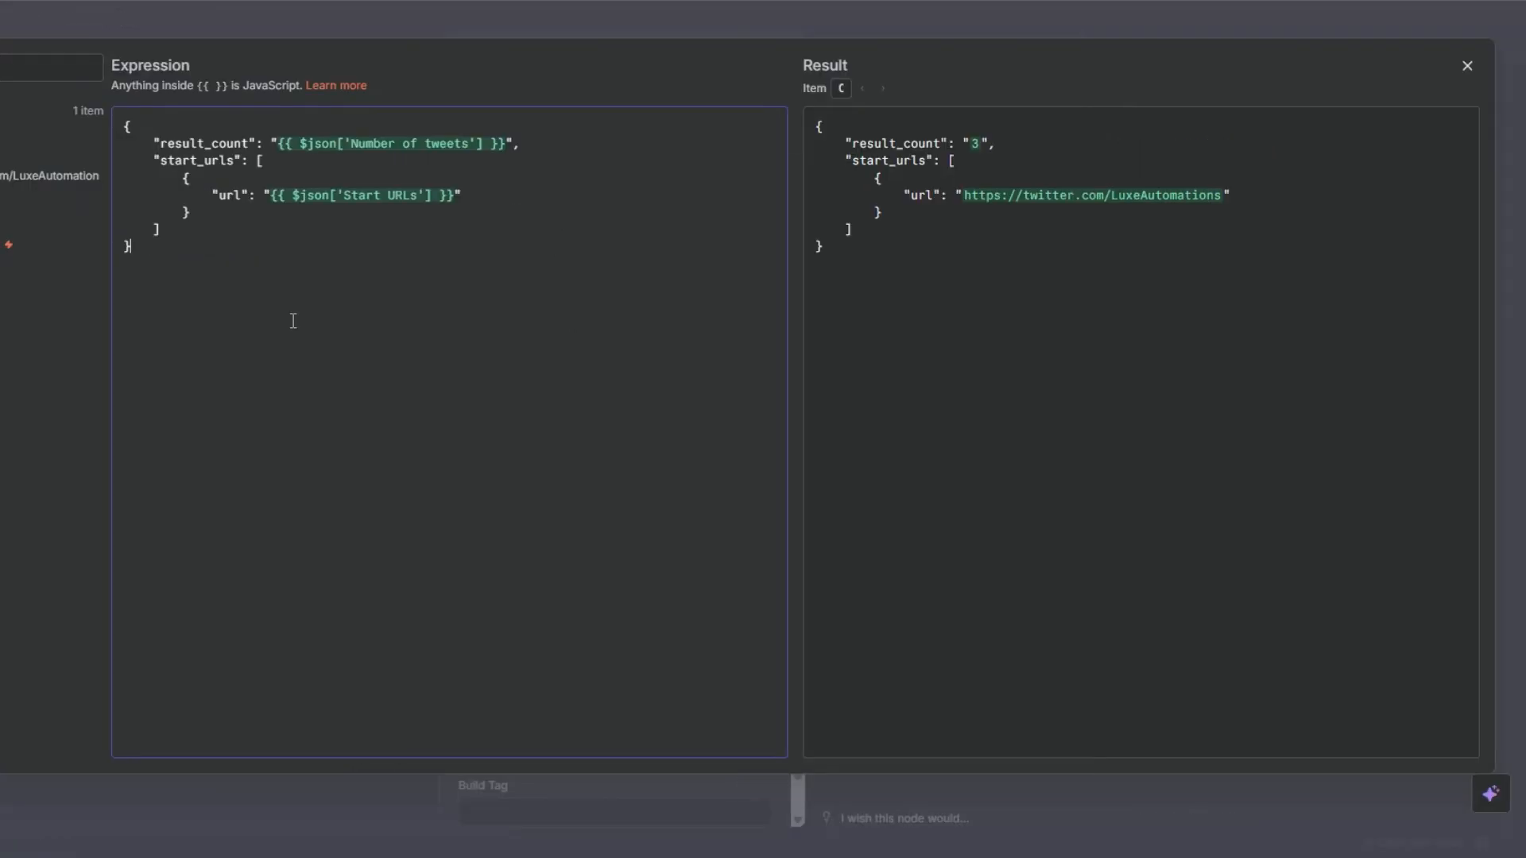
pyautogui.press('Escape')
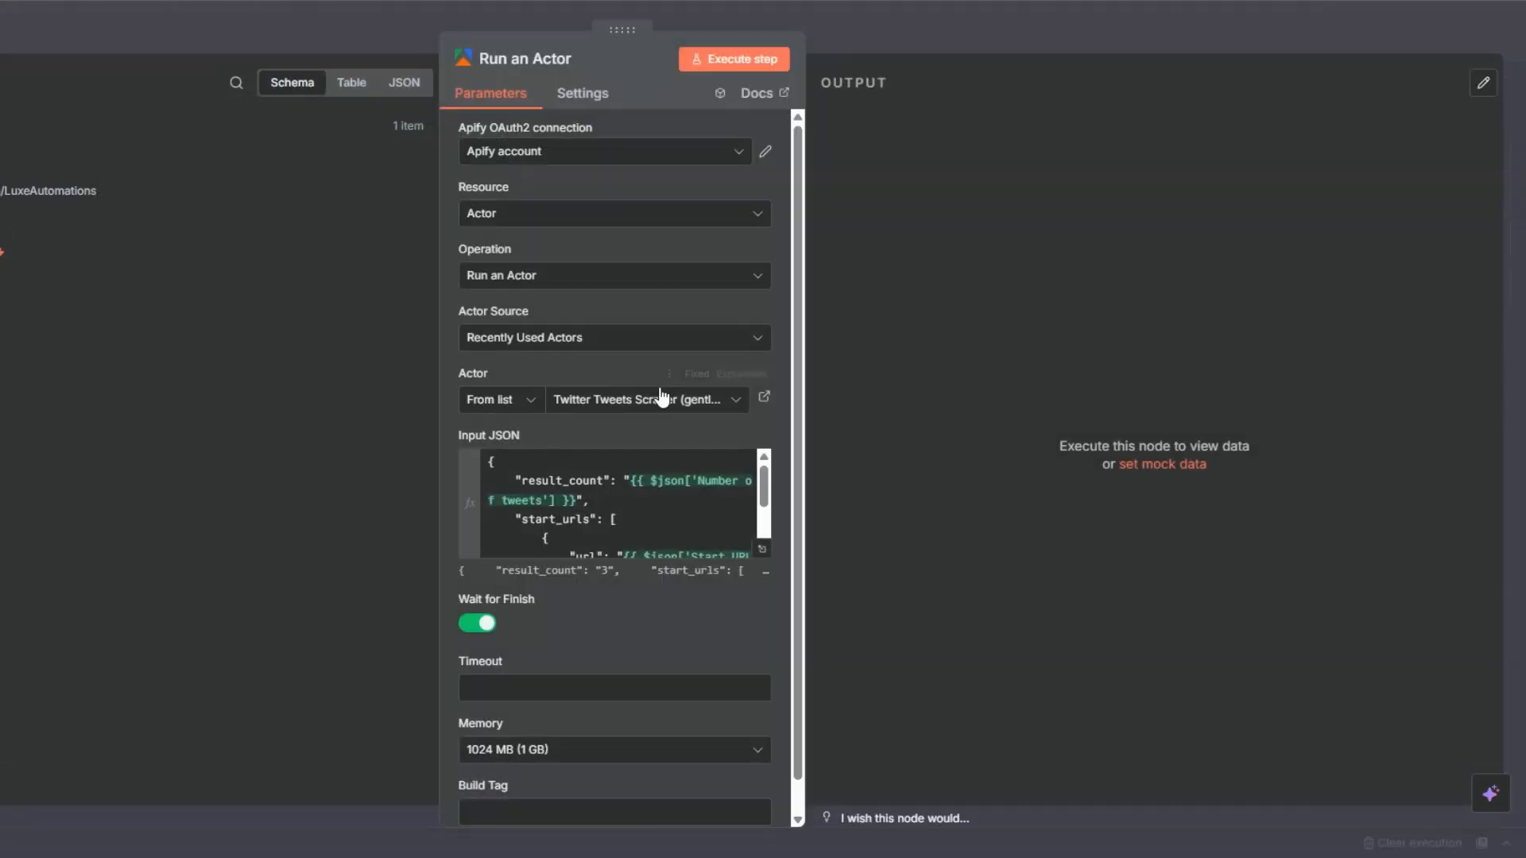
# Execute the Run an Actor step, check the run status and defaultDatasetId in the output schema, and close the node.
pyautogui.click(714, 70)
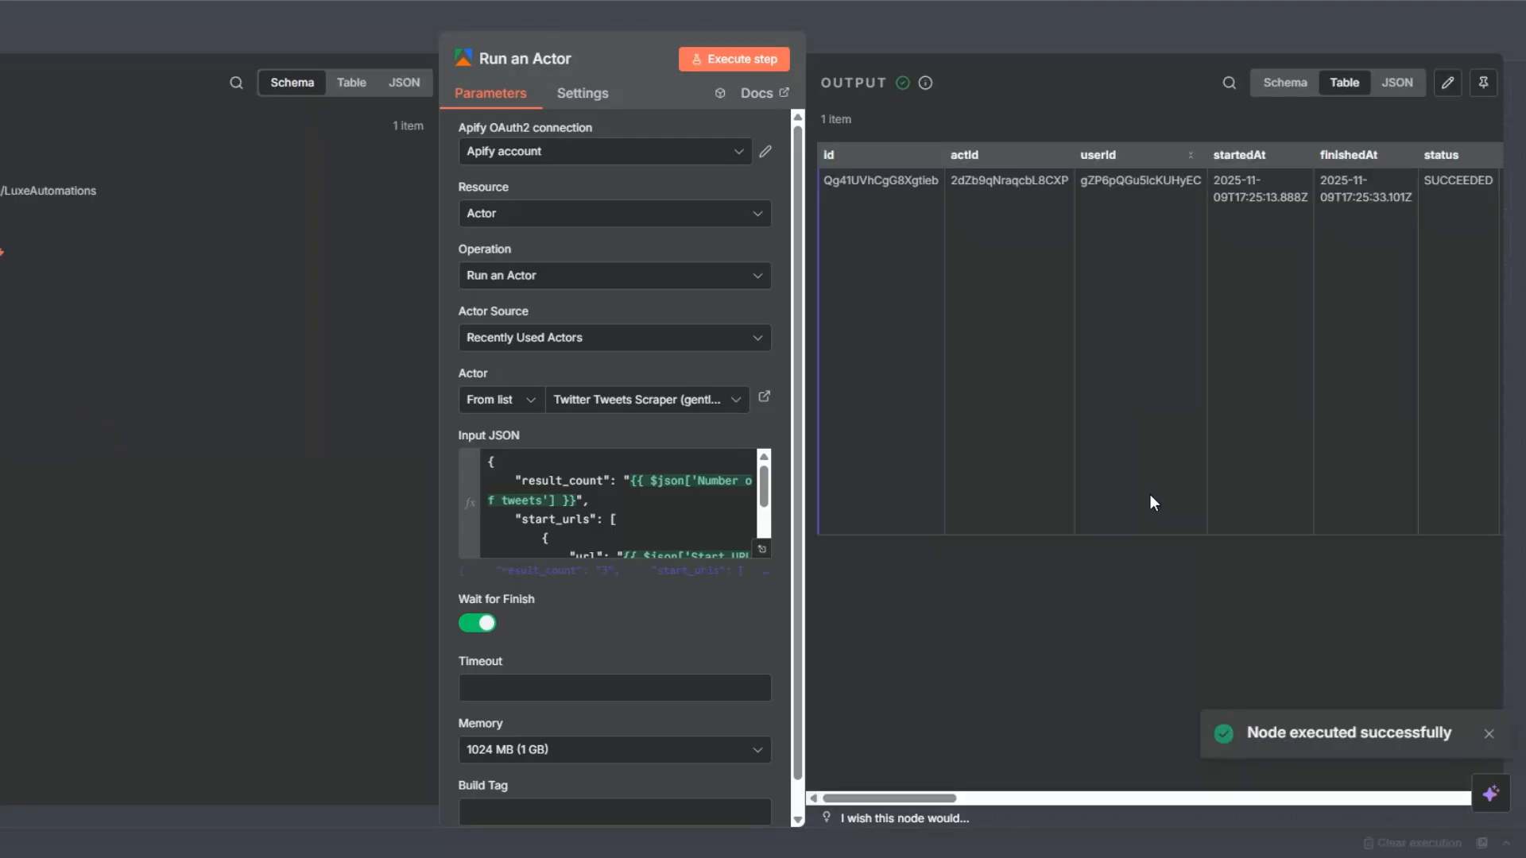
pyautogui.click(1284, 85)
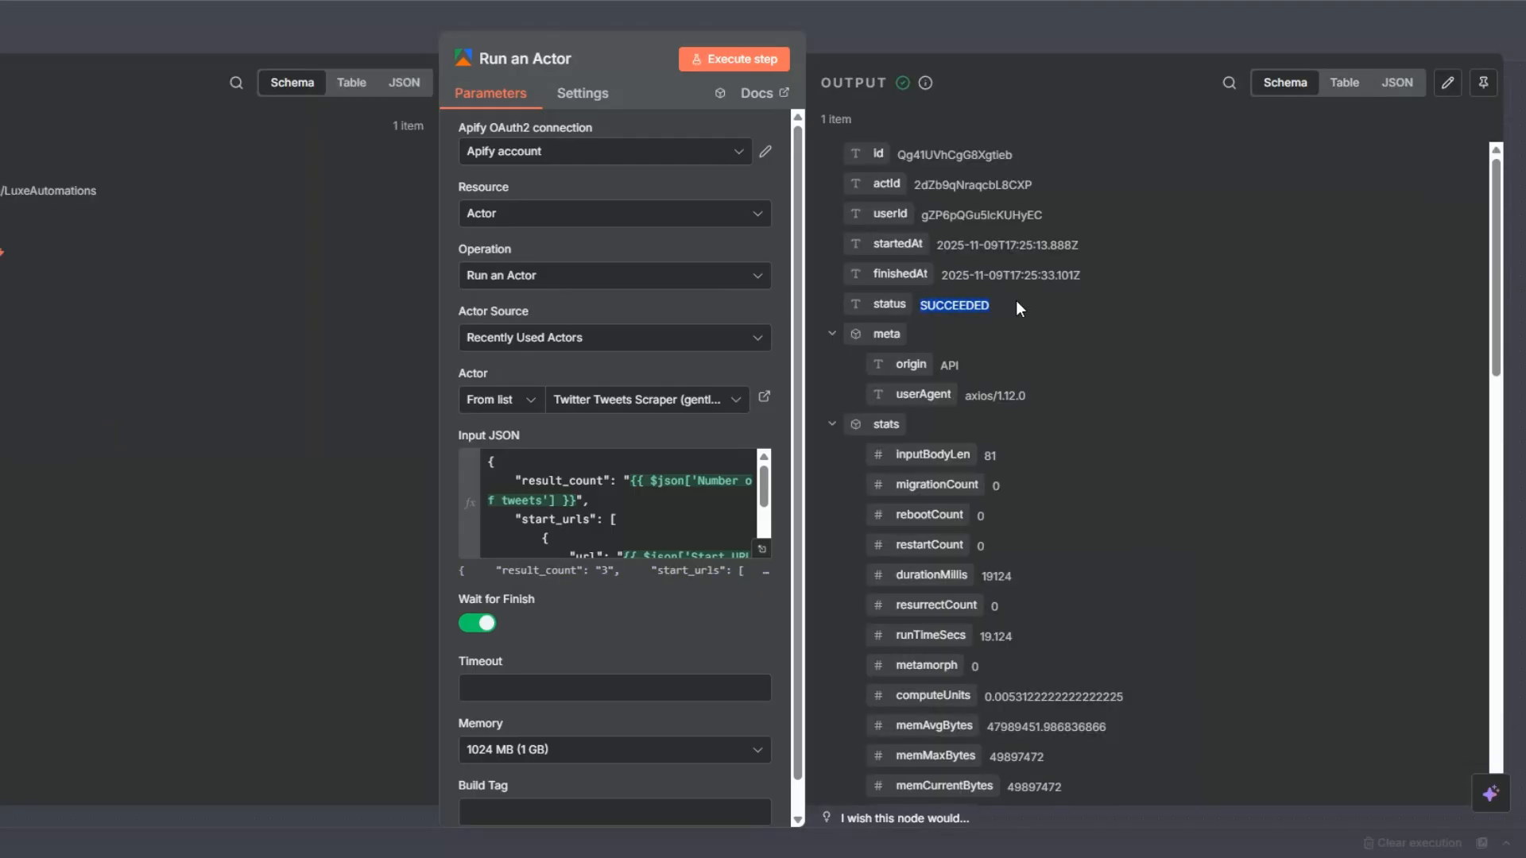
pyautogui.scroll(-7, 1279, 589)
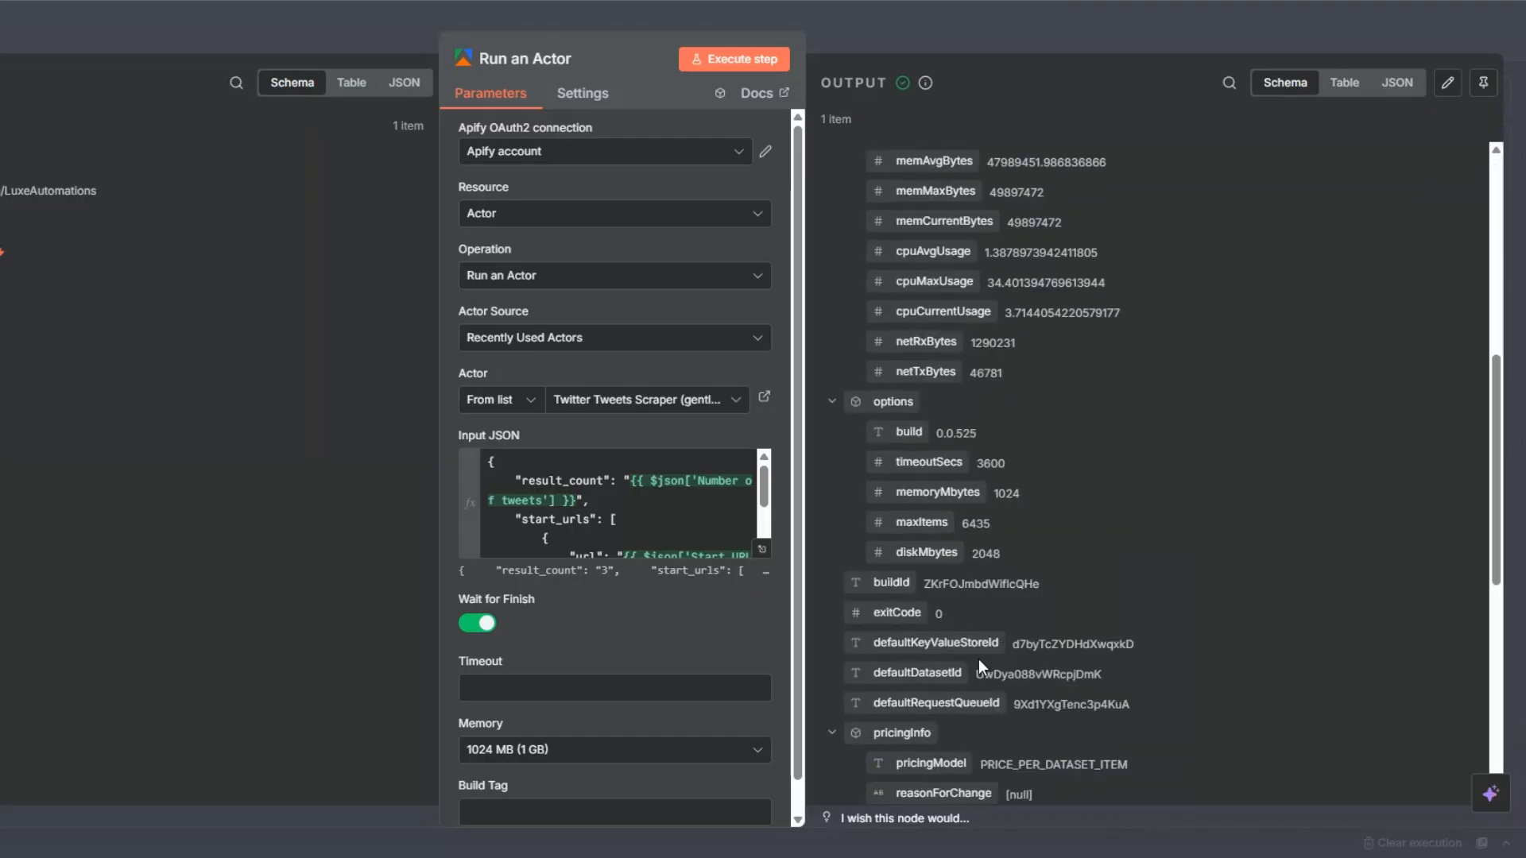
pyautogui.doubleClick(1030, 674)
pyautogui.click(58, 368)
pyautogui.press('Escape')
# Add an Apify Get dataset items node after the Run an Actor node.
pyautogui.click(566, 437)
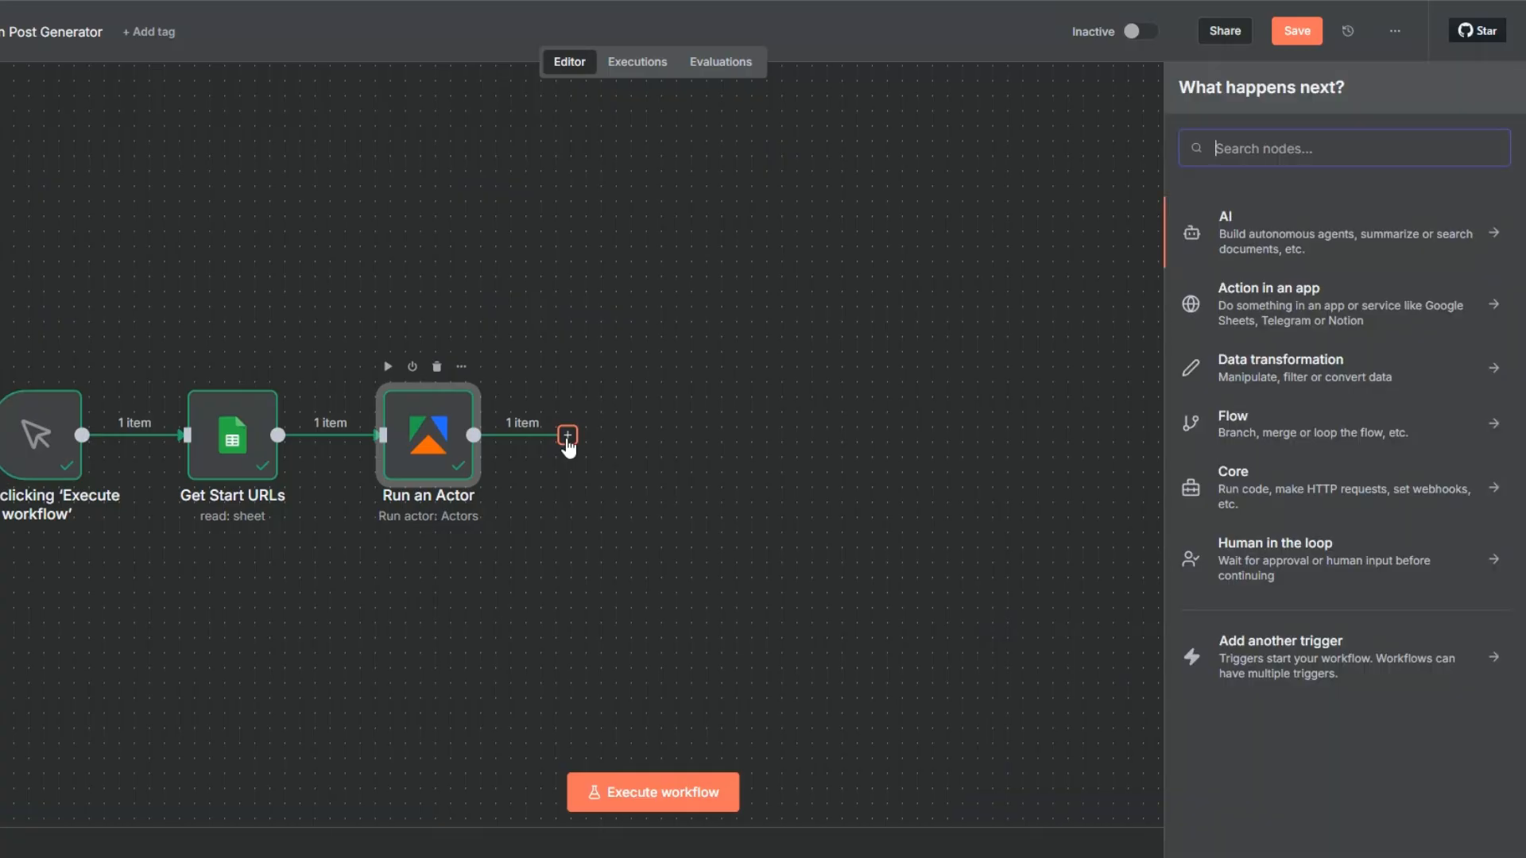
pyautogui.write('apify')
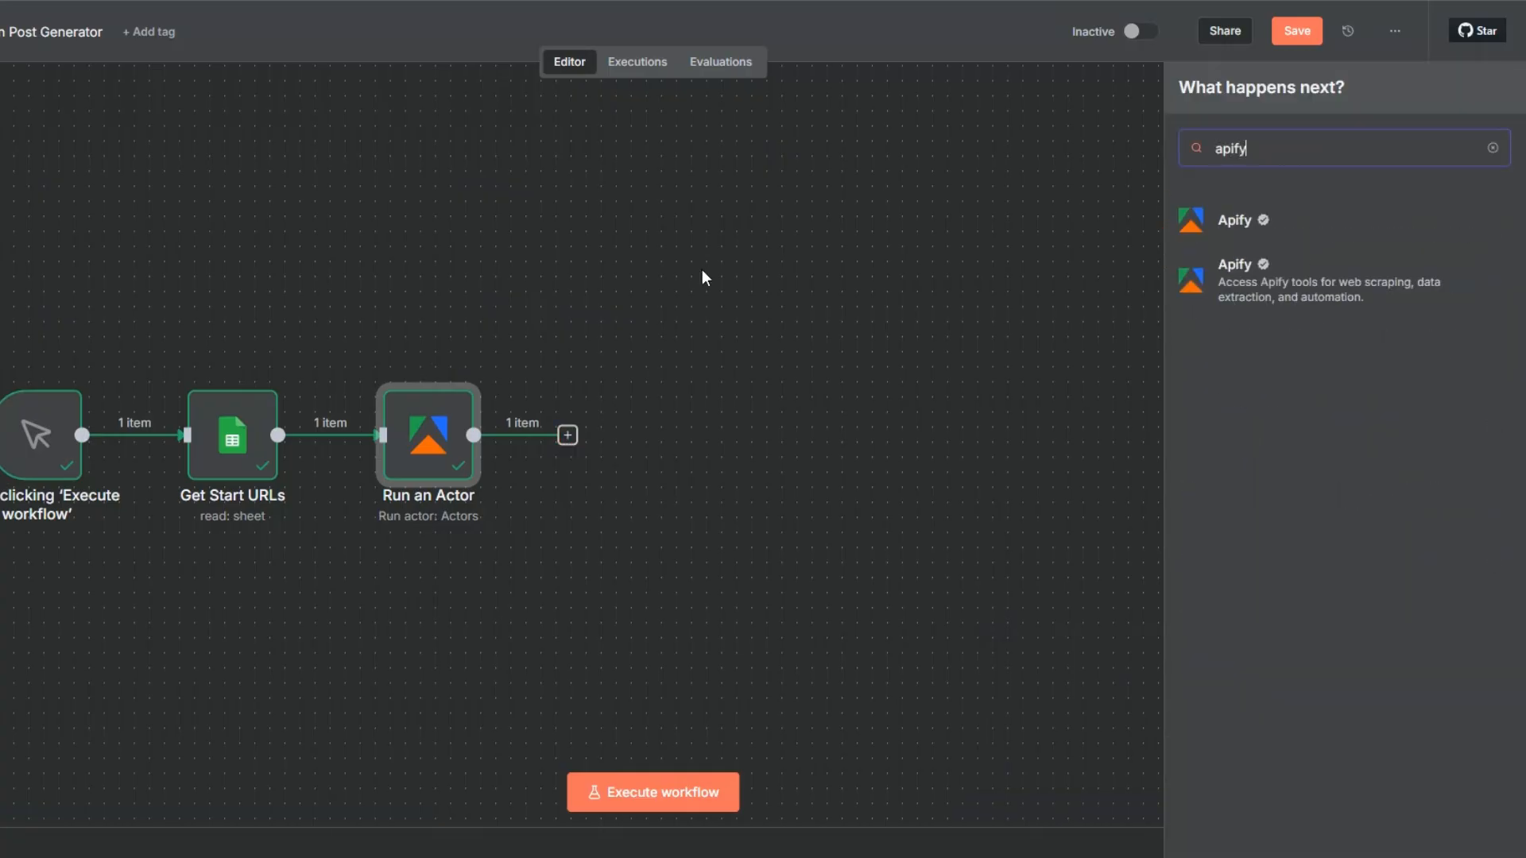
pyautogui.click(1238, 220)
pyautogui.scroll(-2, 1238, 220)
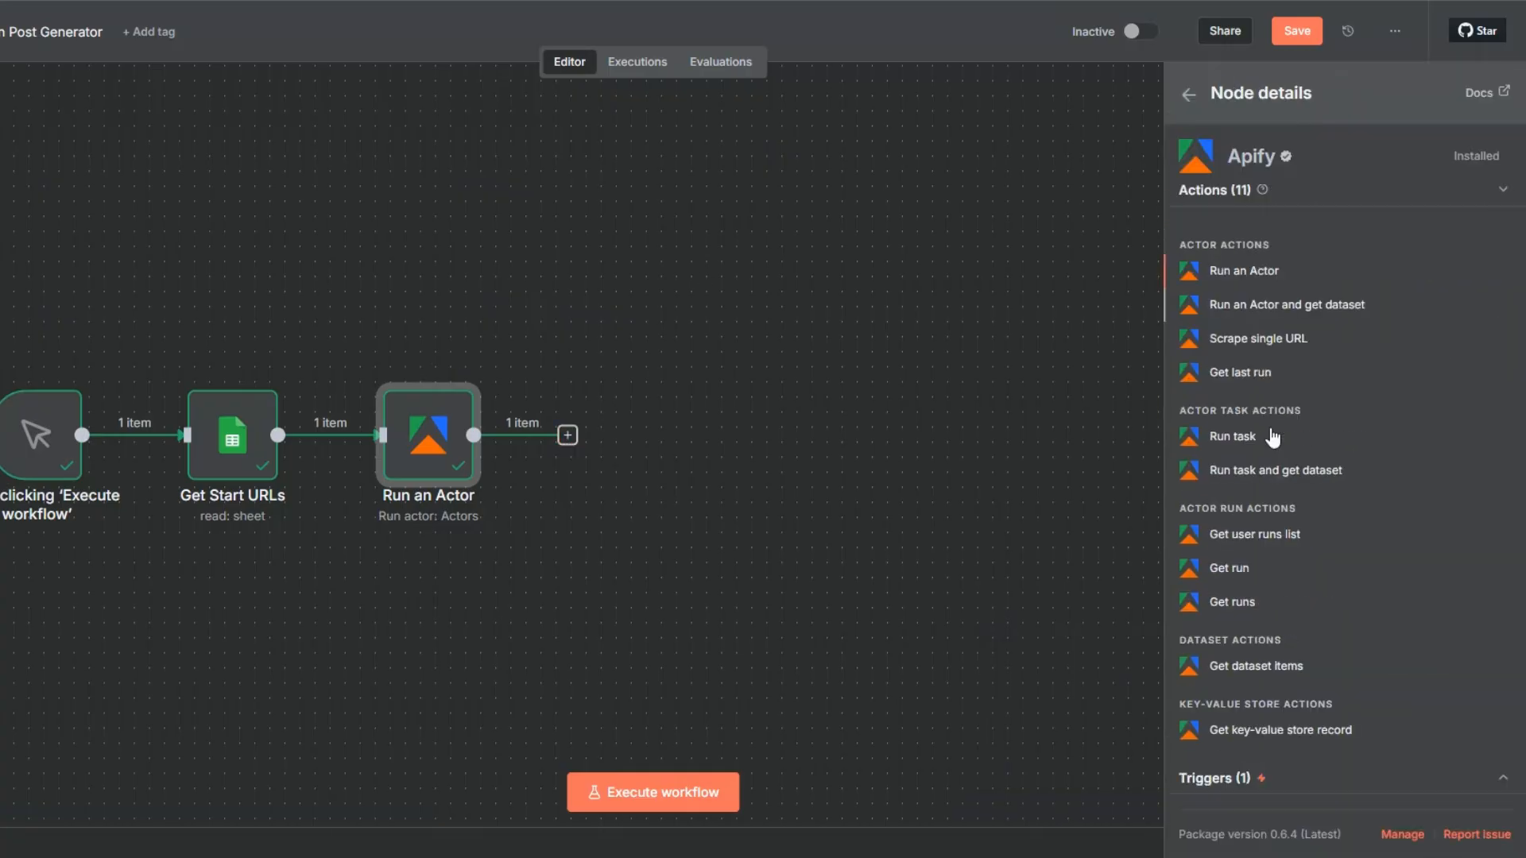
pyautogui.click(1253, 667)
# Set the Dataset ID to the Actor run's defaultDatasetId field and execute the step.
pyautogui.click(557, 338)
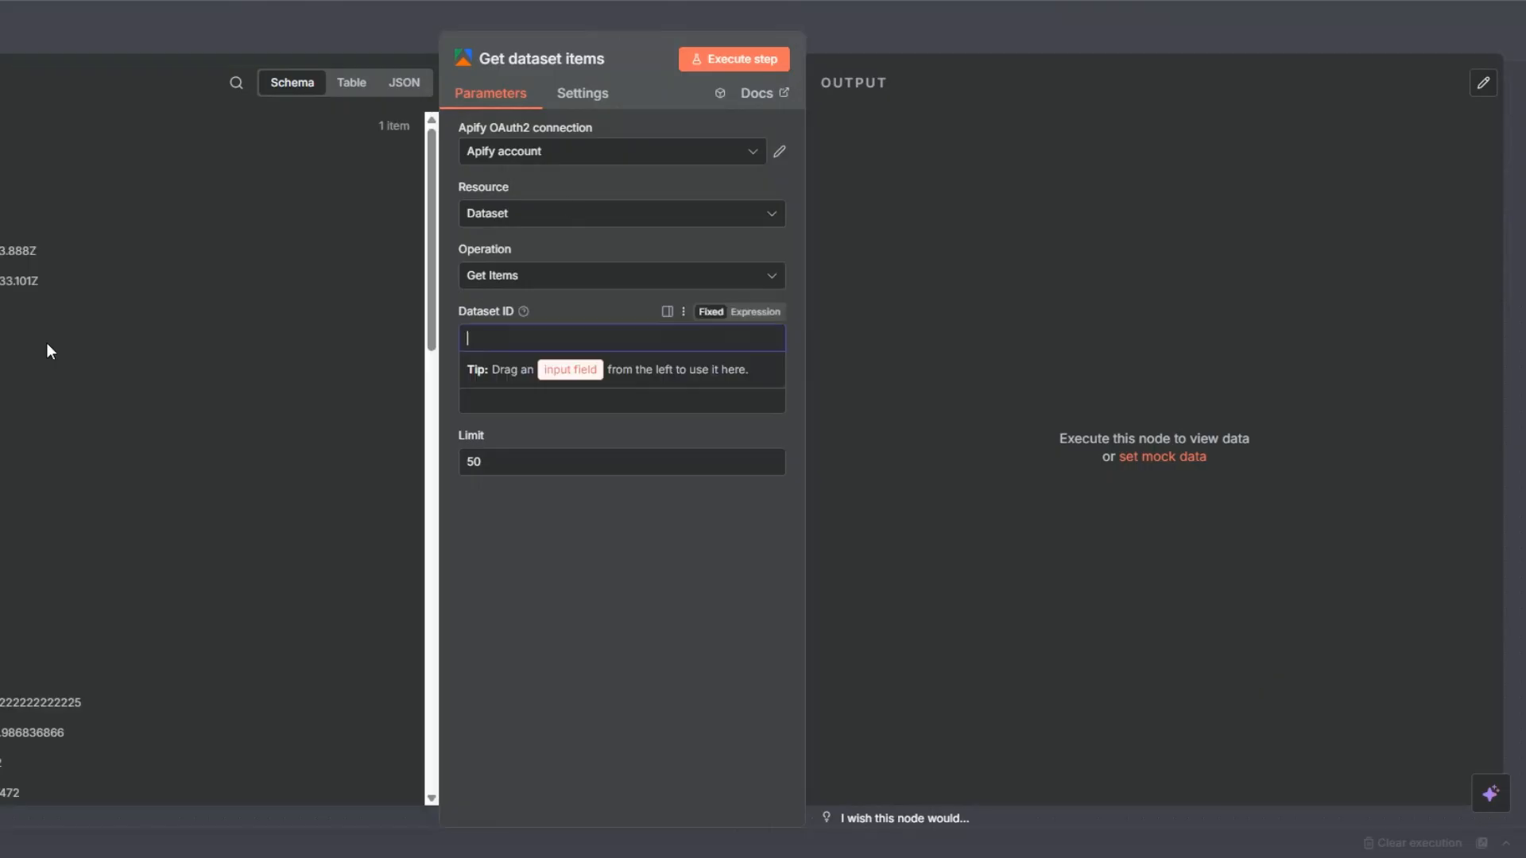
pyautogui.click(616, 402)
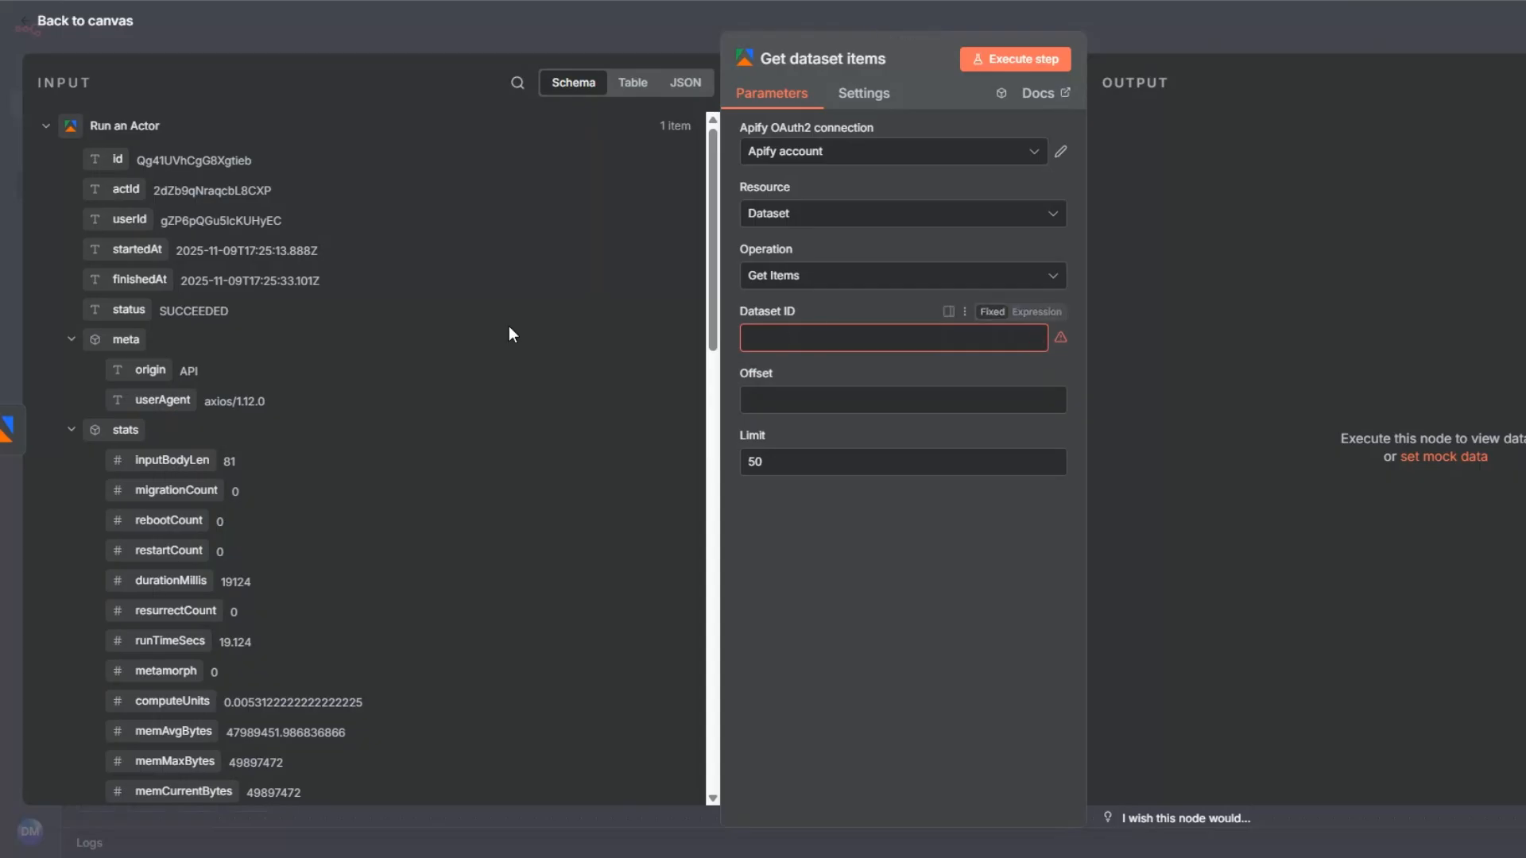
pyautogui.scroll(-8, 509, 325)
pyautogui.moveTo(157, 584); pyautogui.dragTo(778, 337)
pyautogui.click(711, 64)
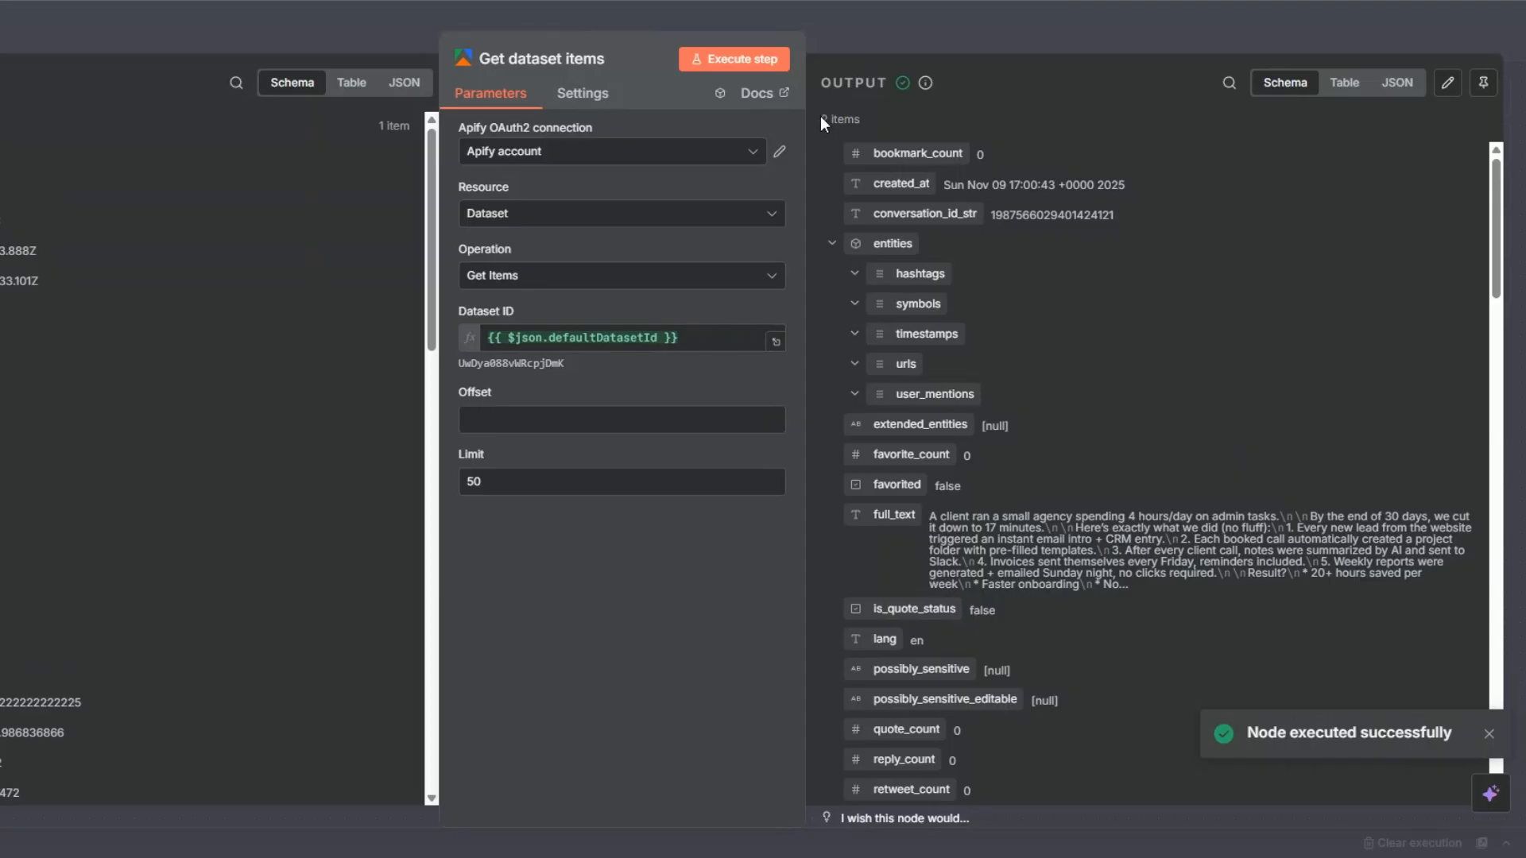
# Examine the scraped tweets in the output, especially the item count and the full_text field, and close the node.
pyautogui.scroll(-3, 1242, 324)
pyautogui.scroll(3, 1242, 324)
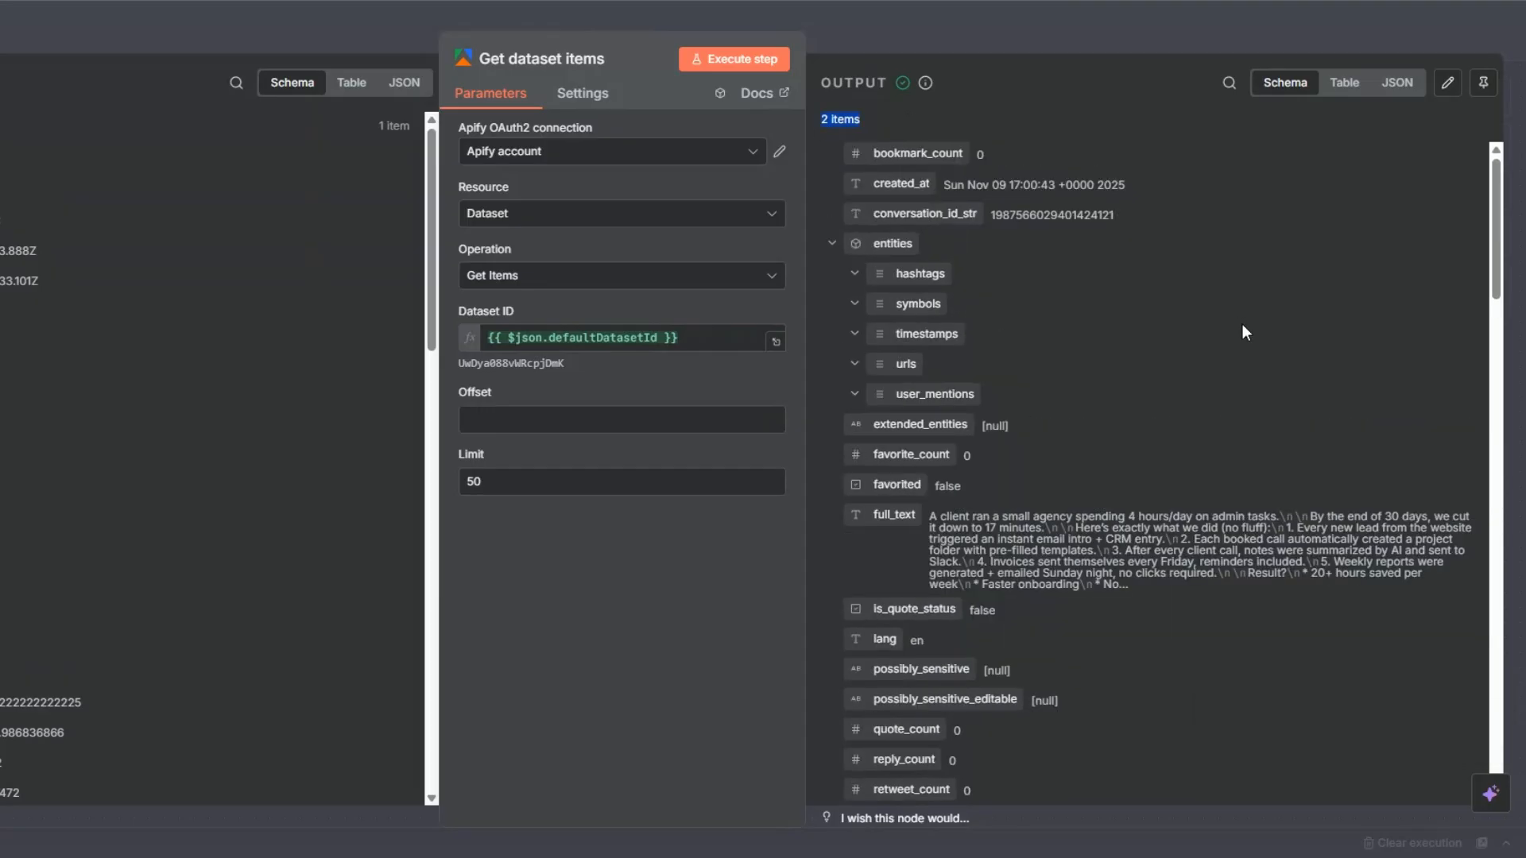
pyautogui.scroll(-5, 1242, 324)
pyautogui.scroll(3, 988, 226)
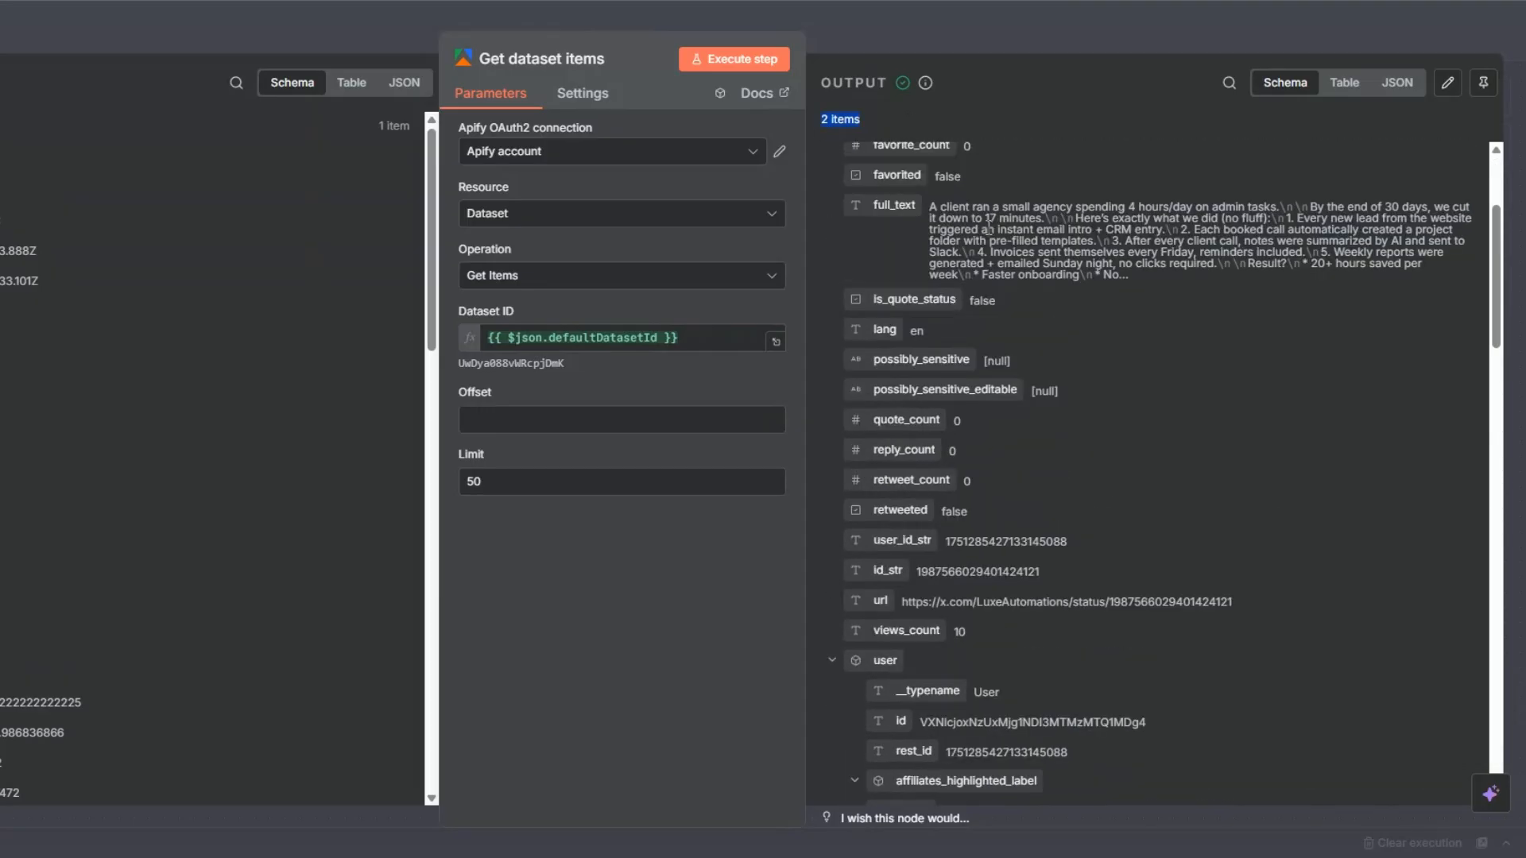
pyautogui.moveTo(931, 328); pyautogui.dragTo(1197, 386)
pyautogui.scroll(-10, 1188, 290)
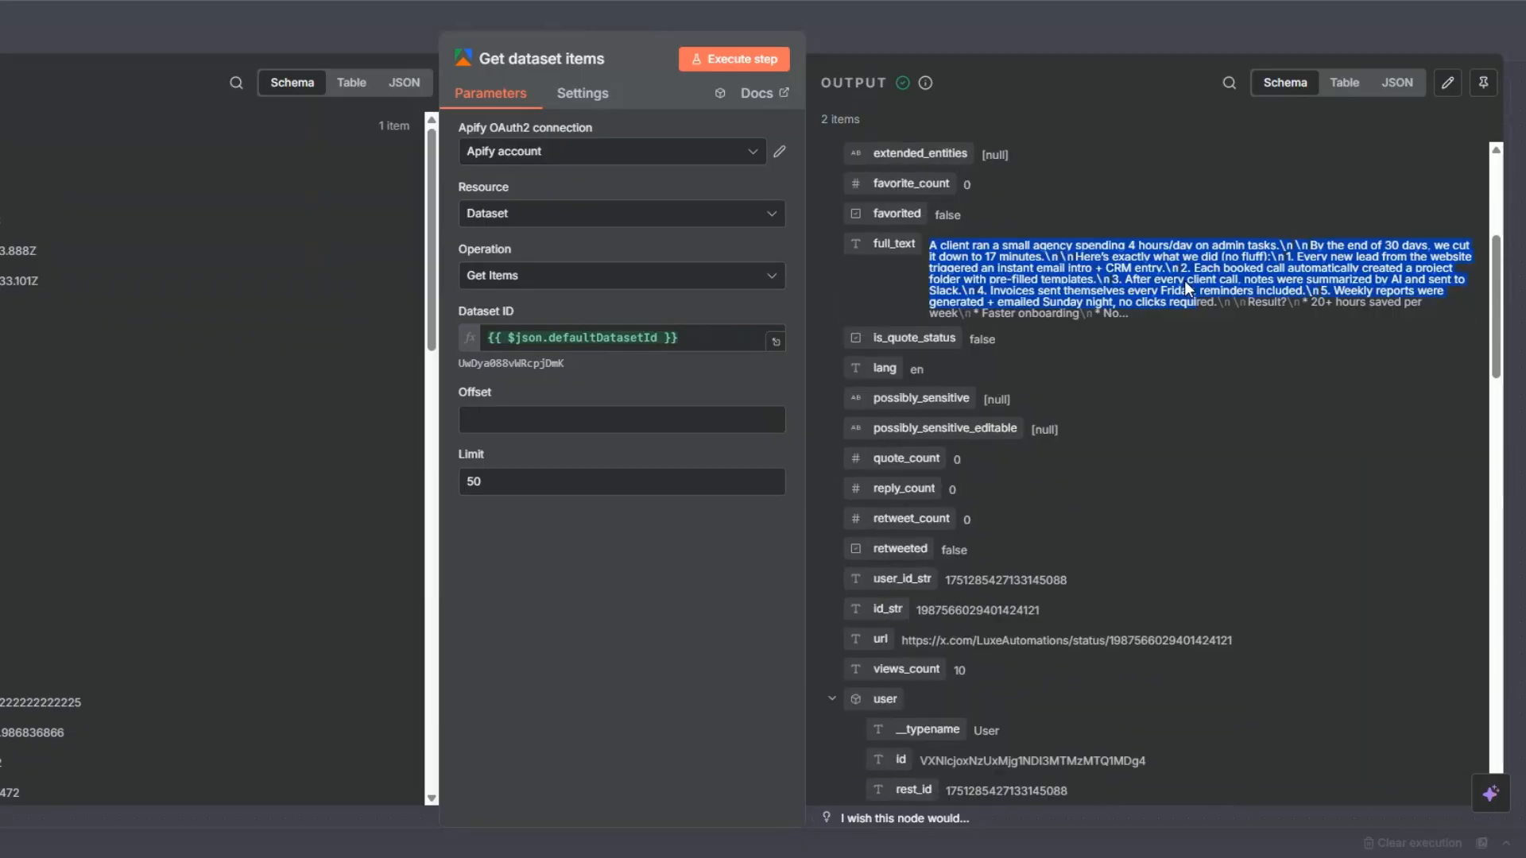
pyautogui.scroll(10, 1184, 280)
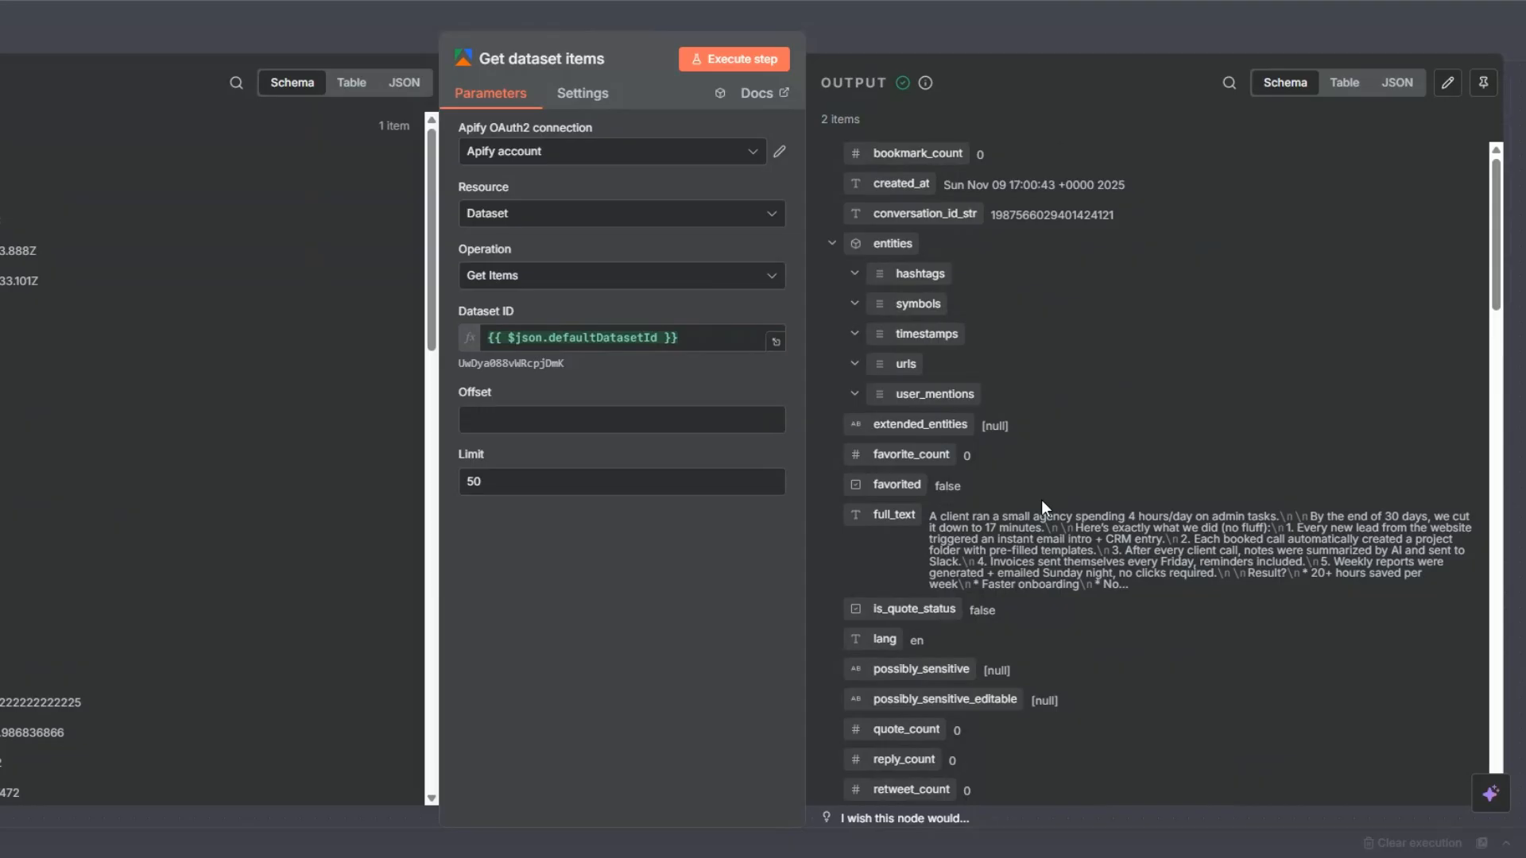
pyautogui.press('Escape')
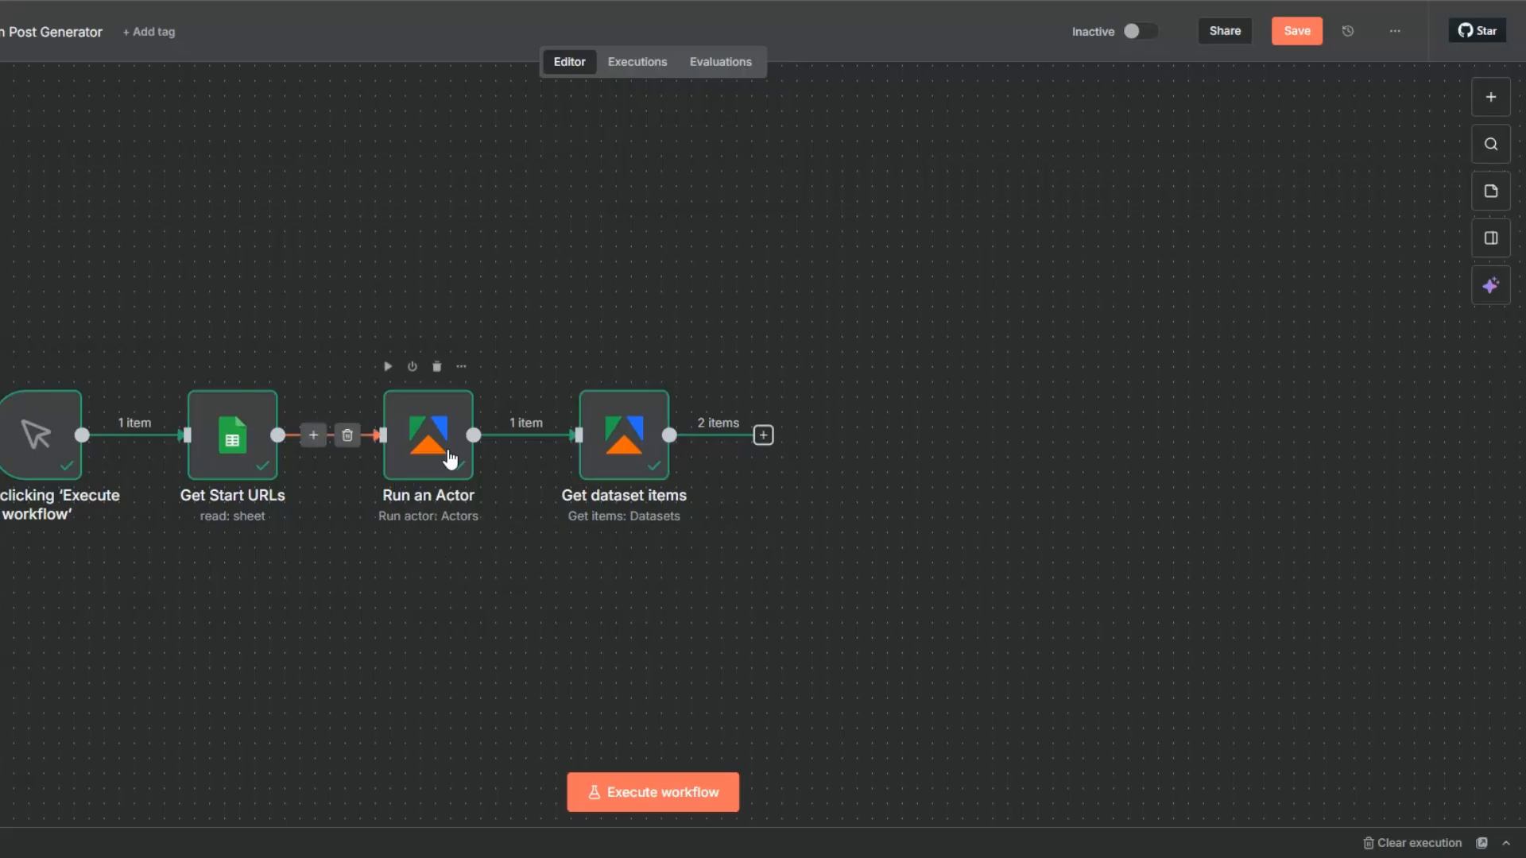
# Rename the Run an Actor node as Twitter Tweets Scraper.
pyautogui.click(449, 454)
pyautogui.press('F2')
pyautogui.write('Twitter Tweets Scraper')
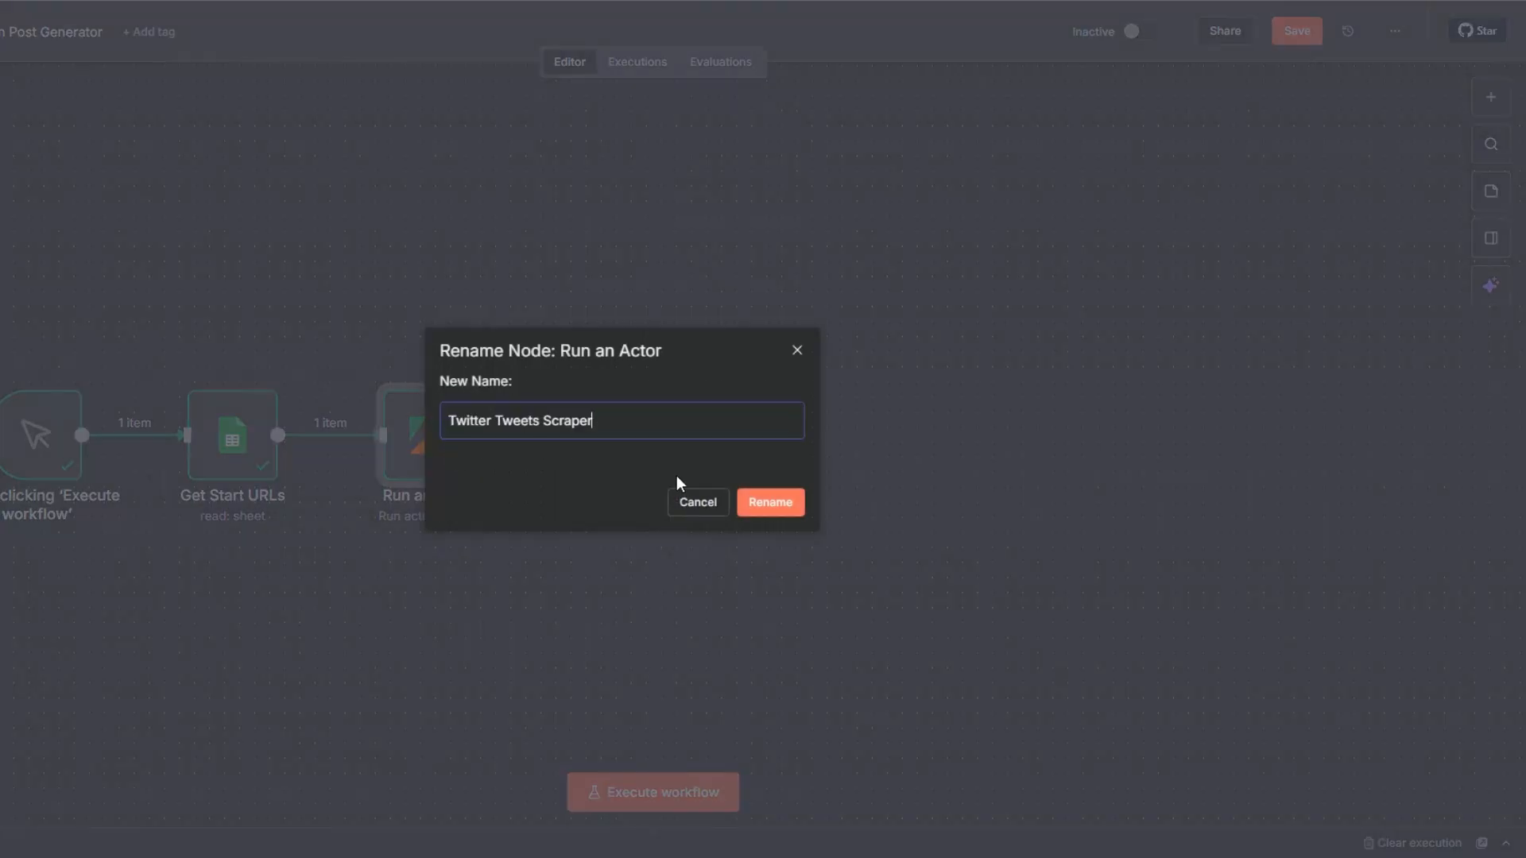
pyautogui.click(758, 502)
# Rename the Get dataset items node as Get Scraped Tweets.
pyautogui.click(627, 445)
pyautogui.press('F2')
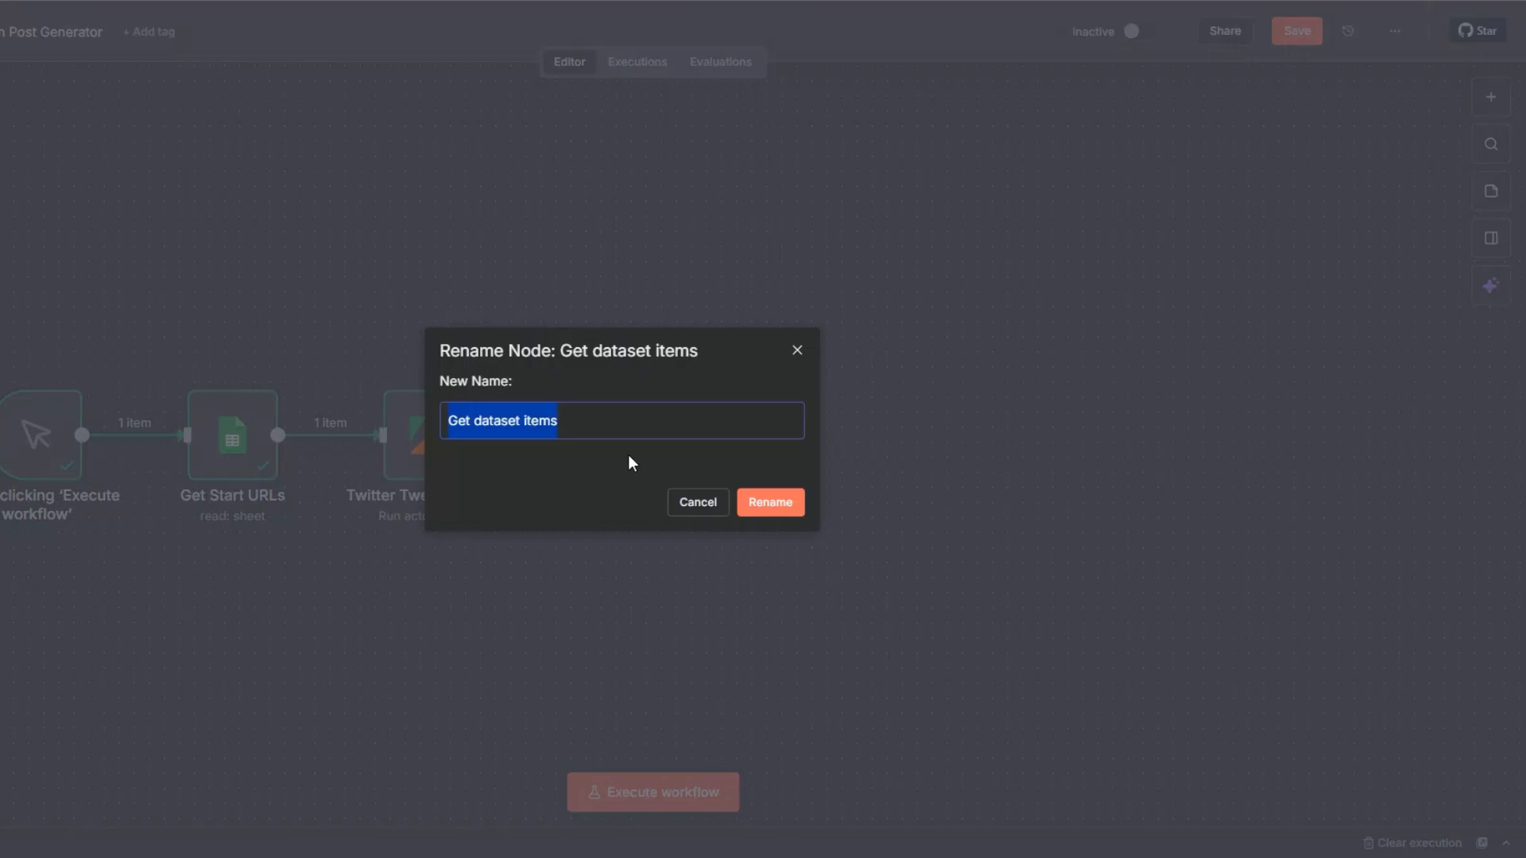
pyautogui.click(575, 425)
pyautogui.moveTo(472, 427); pyautogui.dragTo(572, 425)
pyautogui.write('Scraped Y')
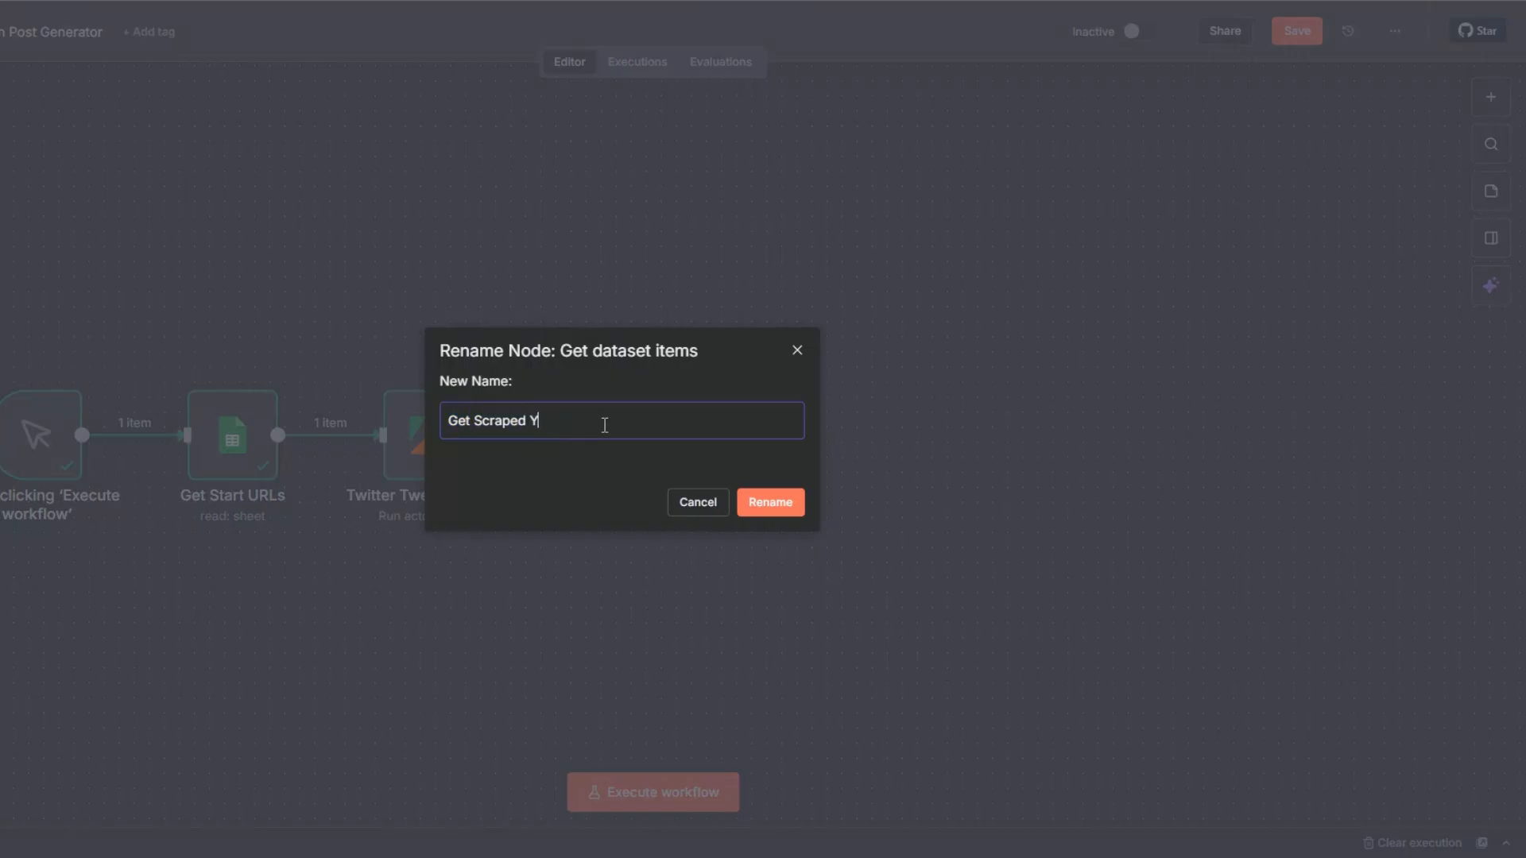
pyautogui.press('BackSpace')
pyautogui.write('Tweets')
pyautogui.click(758, 503)
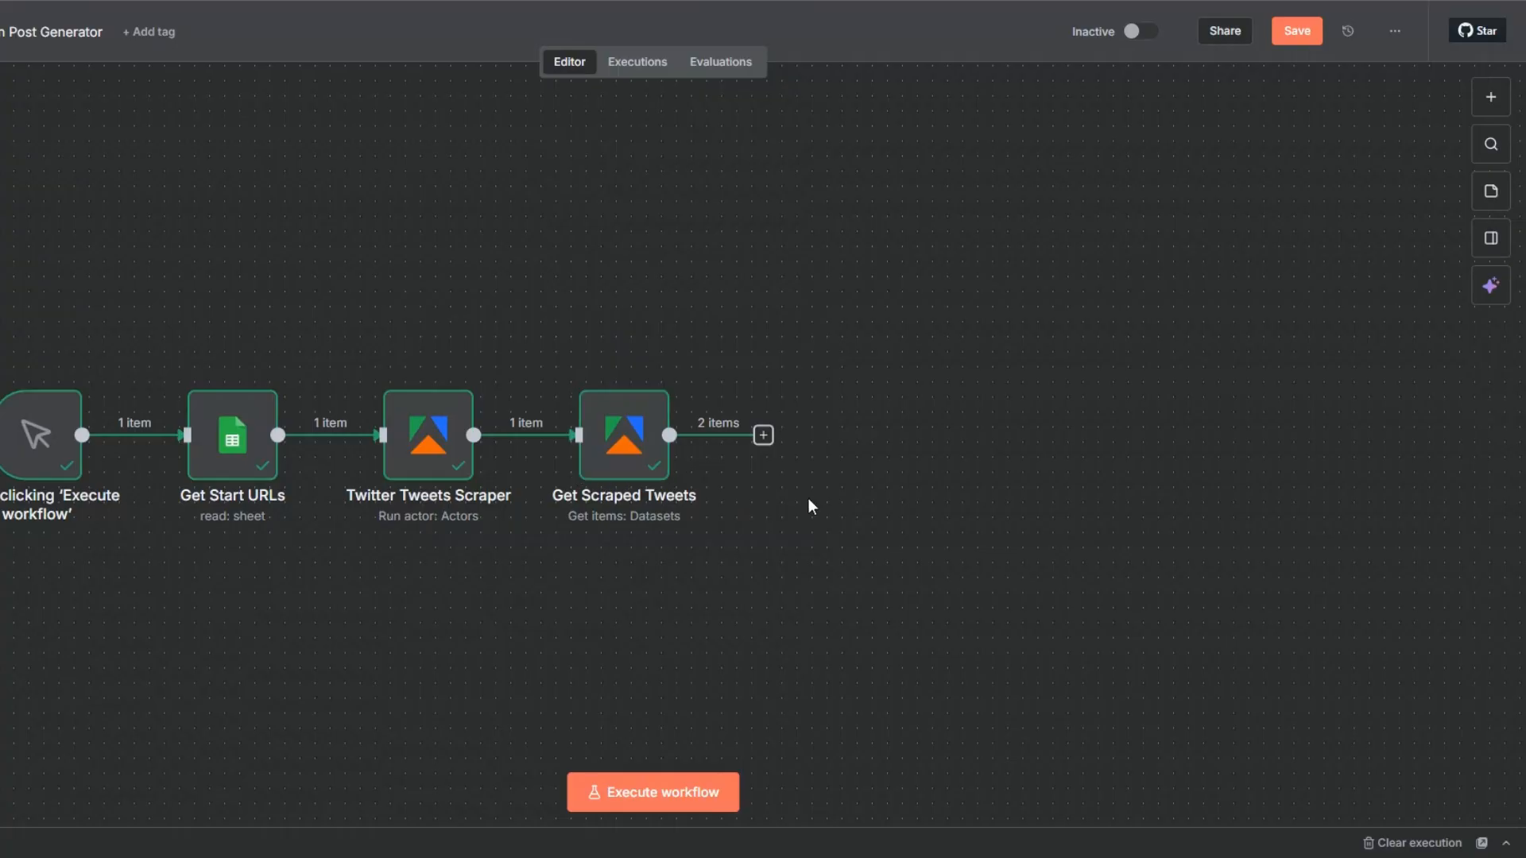
# Add a Limit node after Get Scraped Tweets that keeps the first 1 item, execute it and save the workflow.
pyautogui.hotkey('ctrl', 's')
pyautogui.scroll(-1, 719, 408)
pyautogui.moveTo(334, 615); pyautogui.dragTo(101, 622)
pyautogui.click(530, 437)
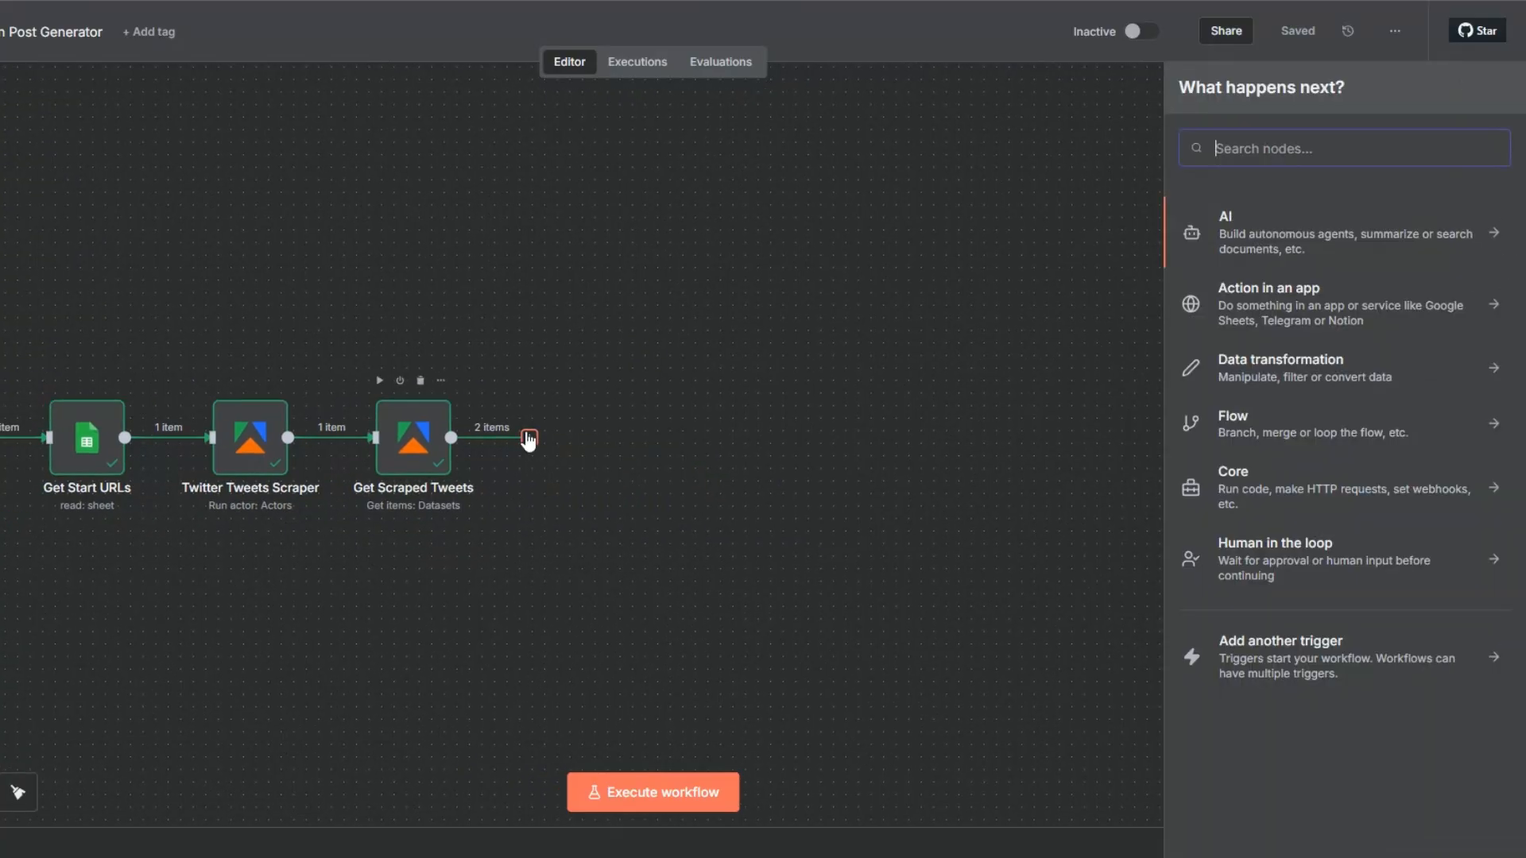
pyautogui.write('limi')
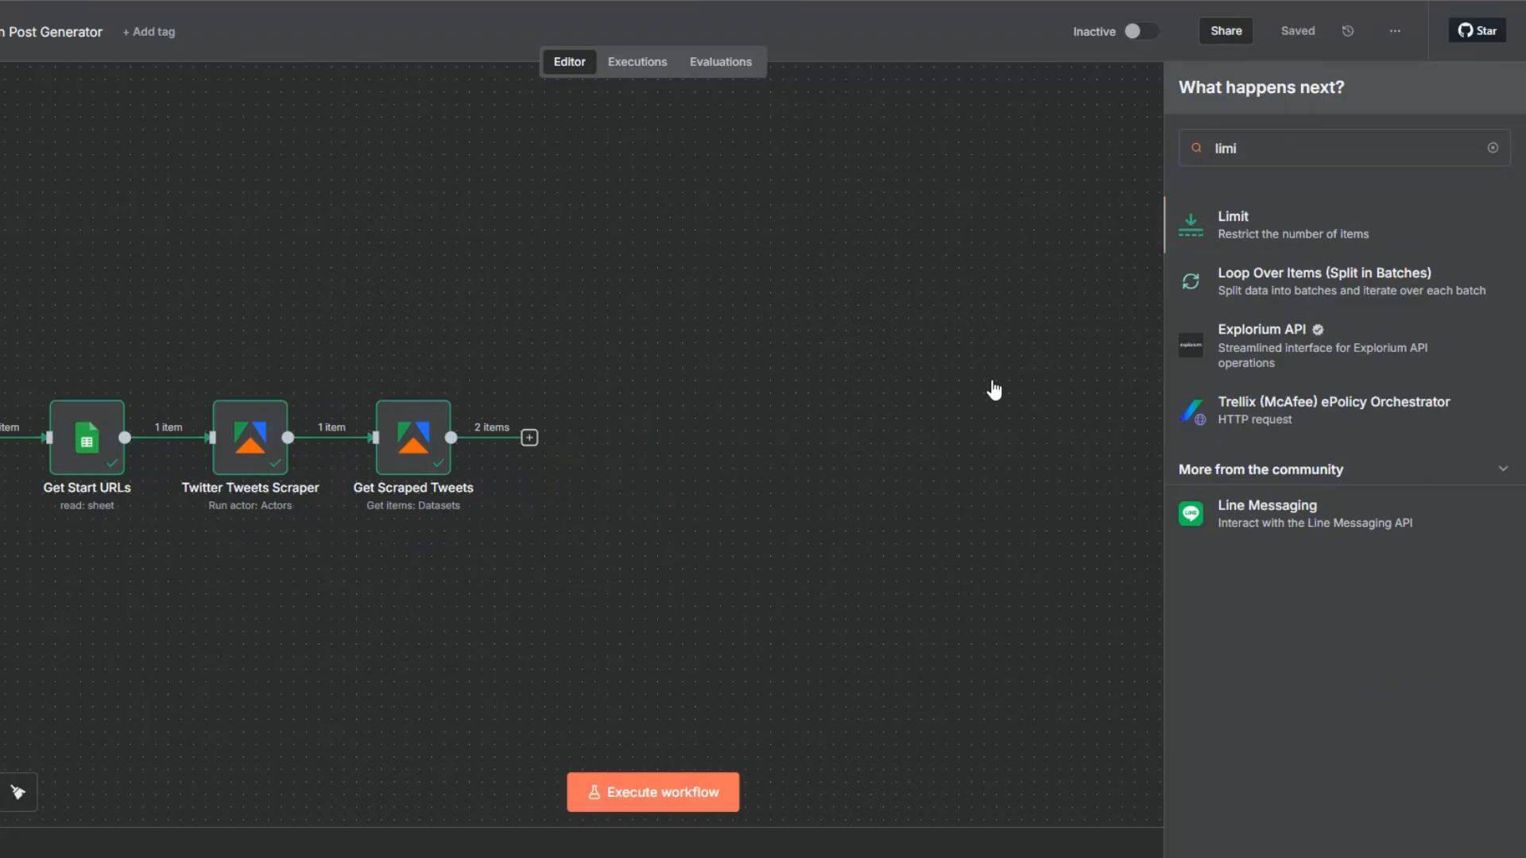
pyautogui.press('Return')
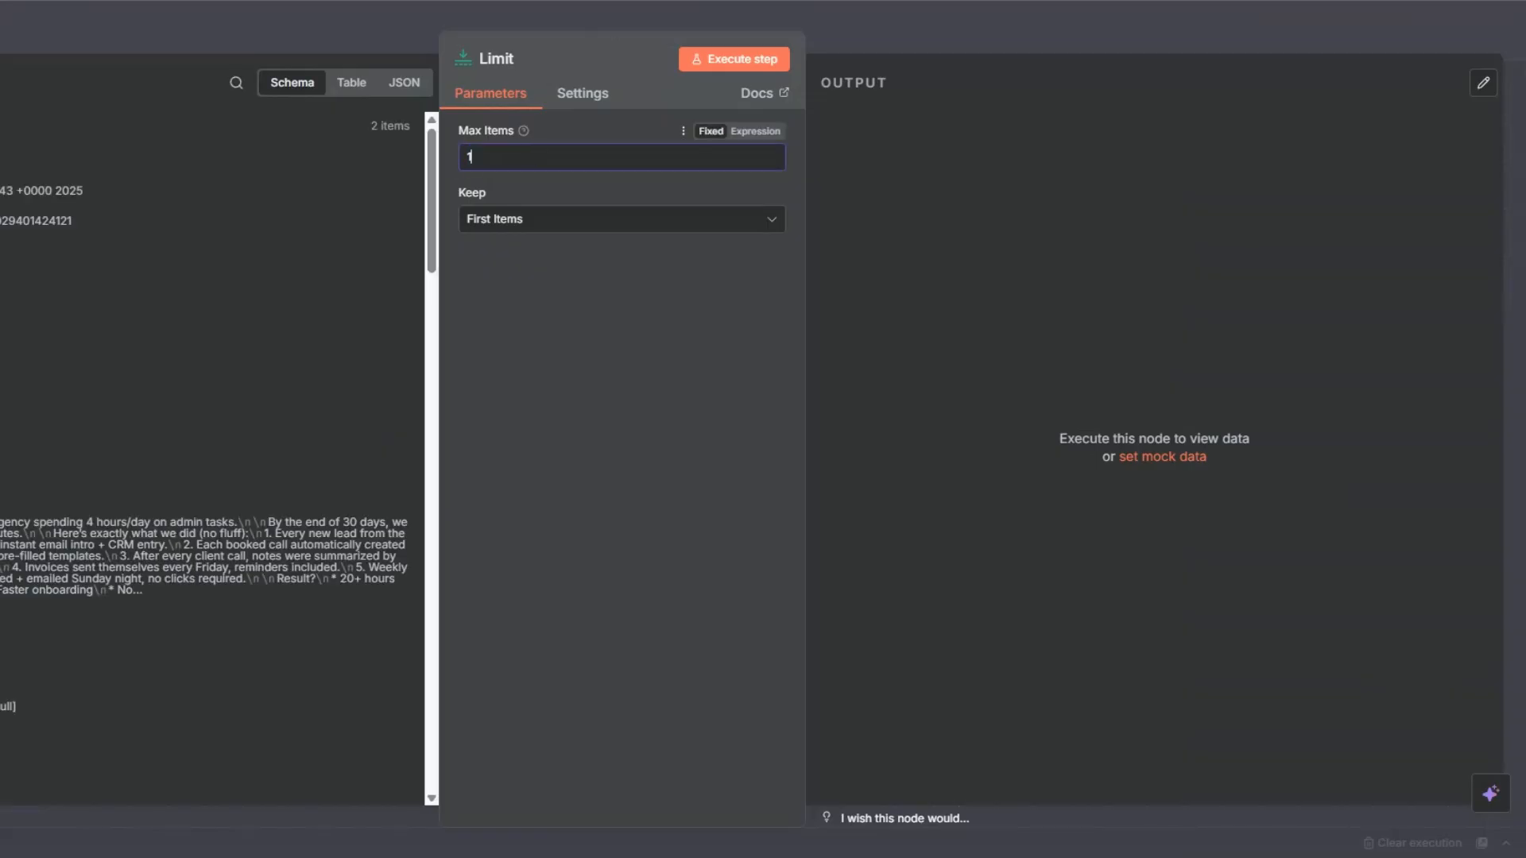
pyautogui.press('Escape')
pyautogui.click(546, 382)
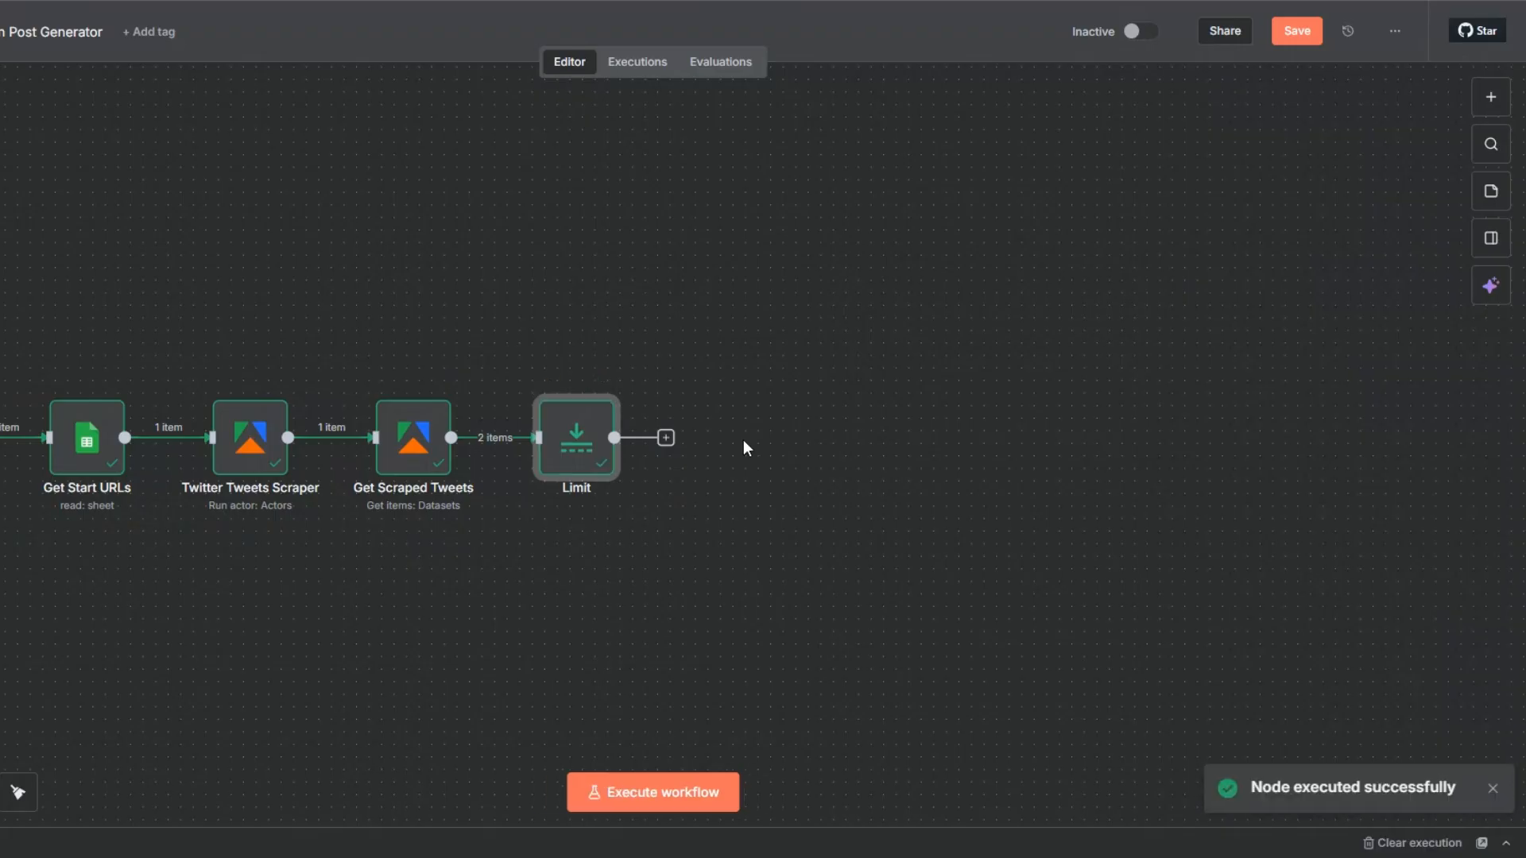
pyautogui.click(692, 438)
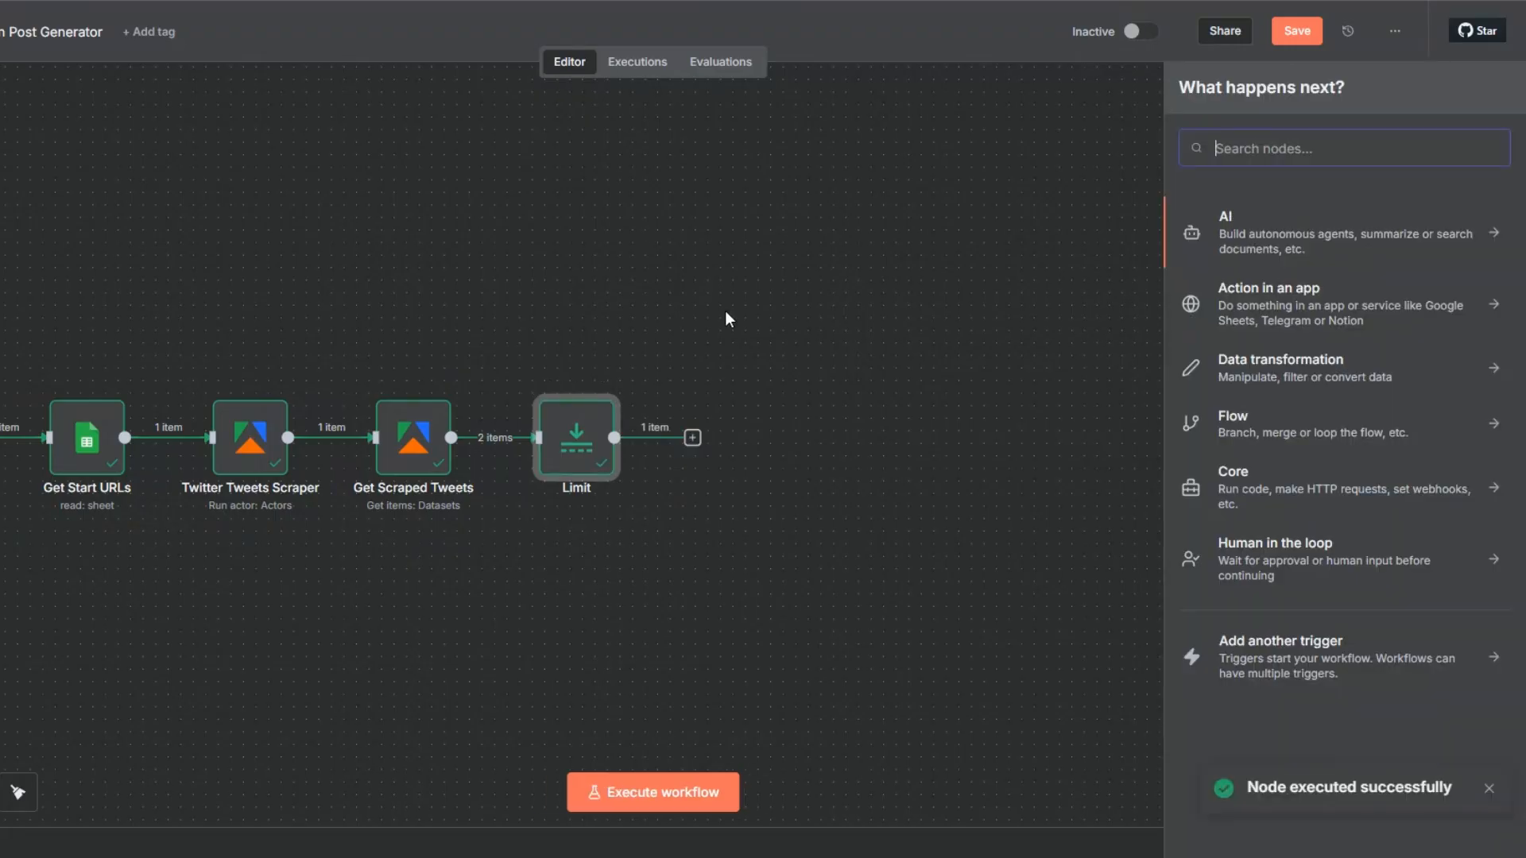
pyautogui.click(766, 351)
pyautogui.hotkey('ctrl', 's')
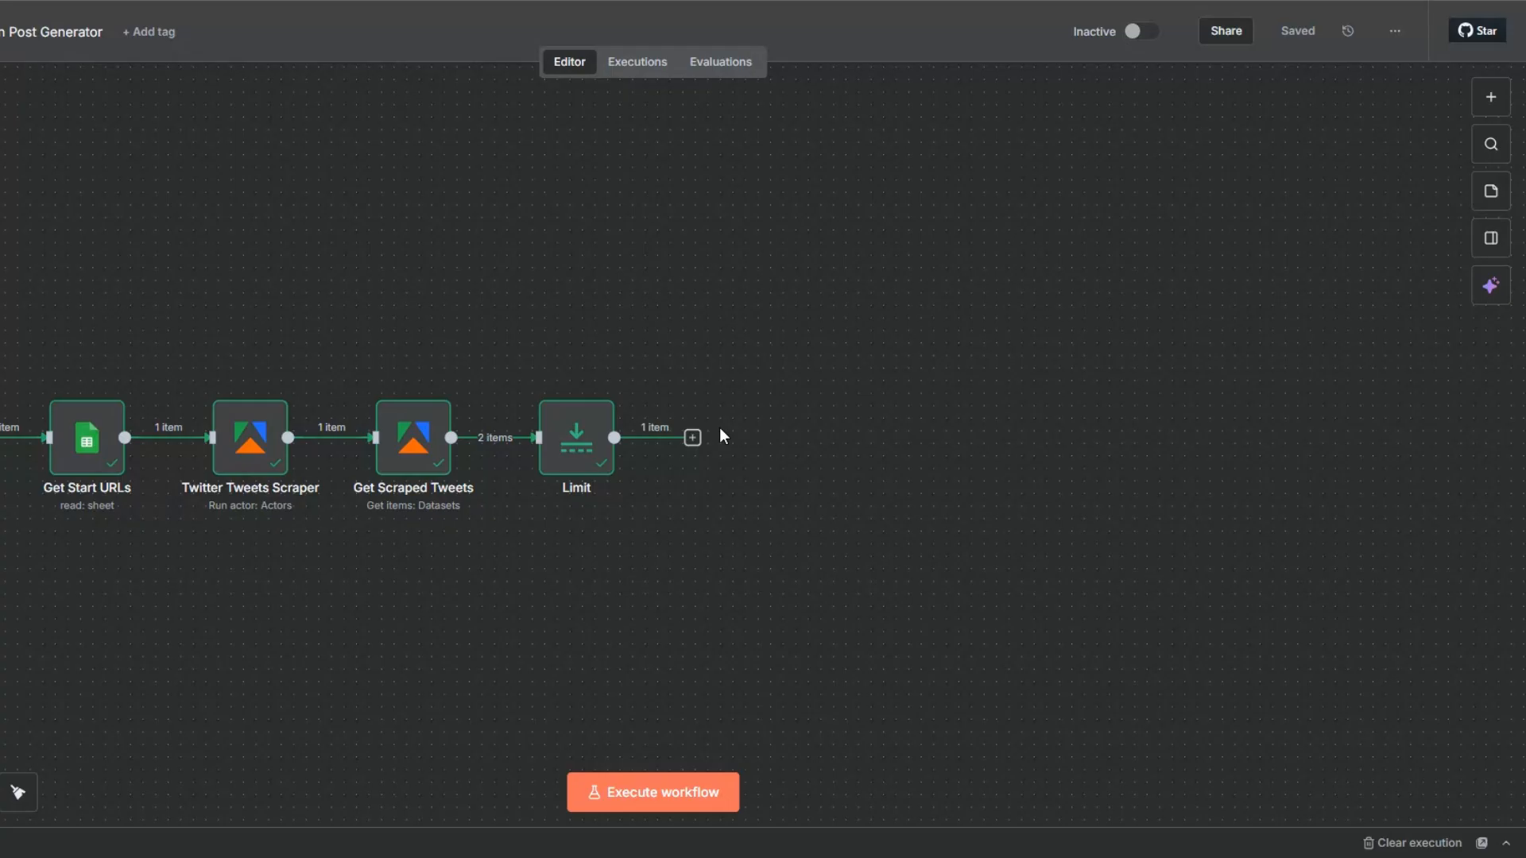
# Add an AI Agent node after the Limit node and permanently hide its introductory tip.
pyautogui.click(692, 438)
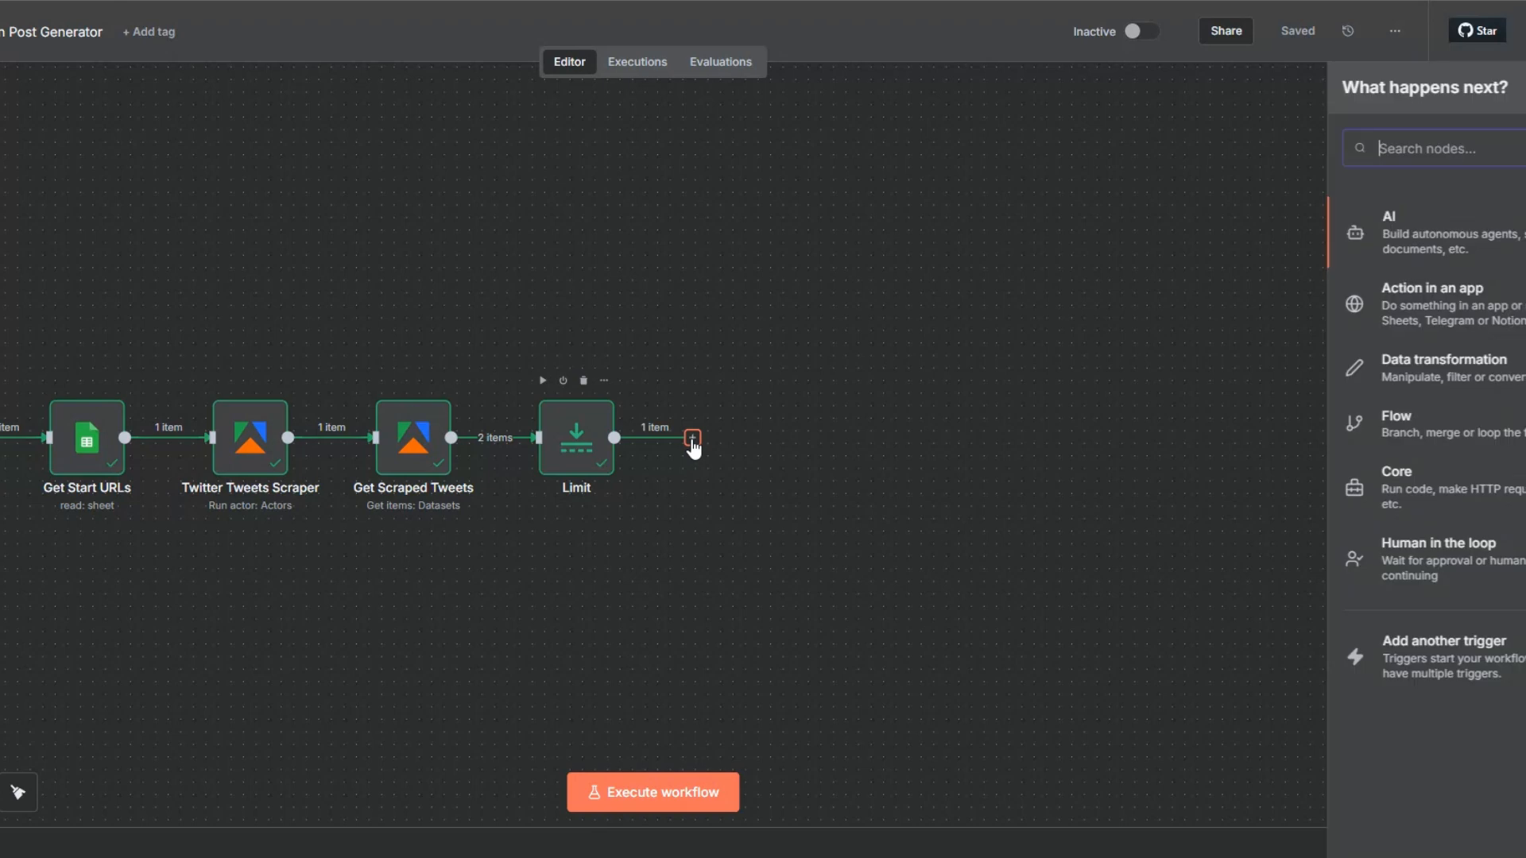
pyautogui.click(1225, 225)
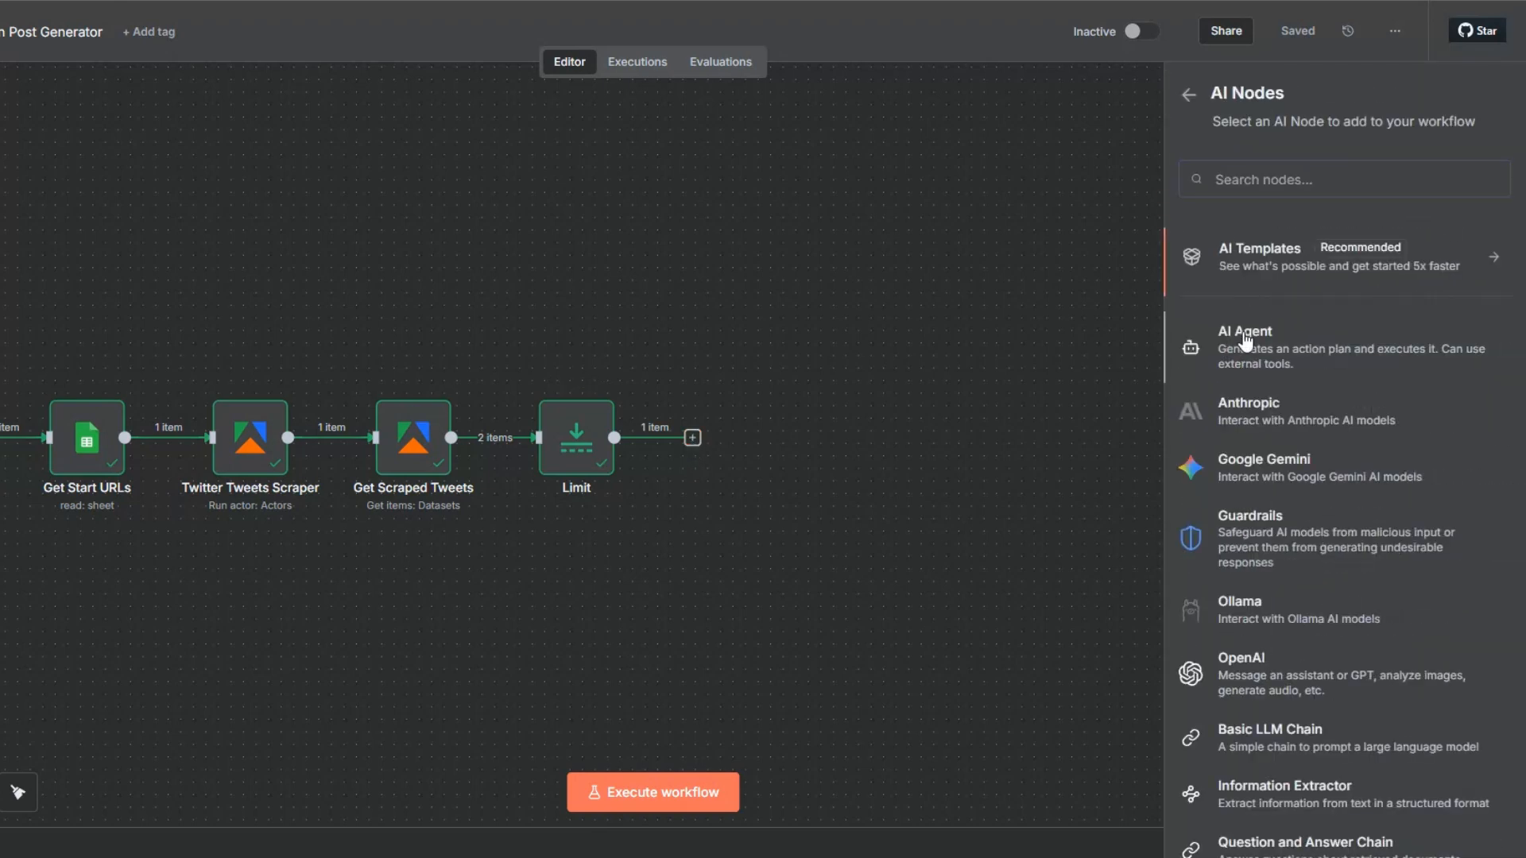
pyautogui.click(1244, 338)
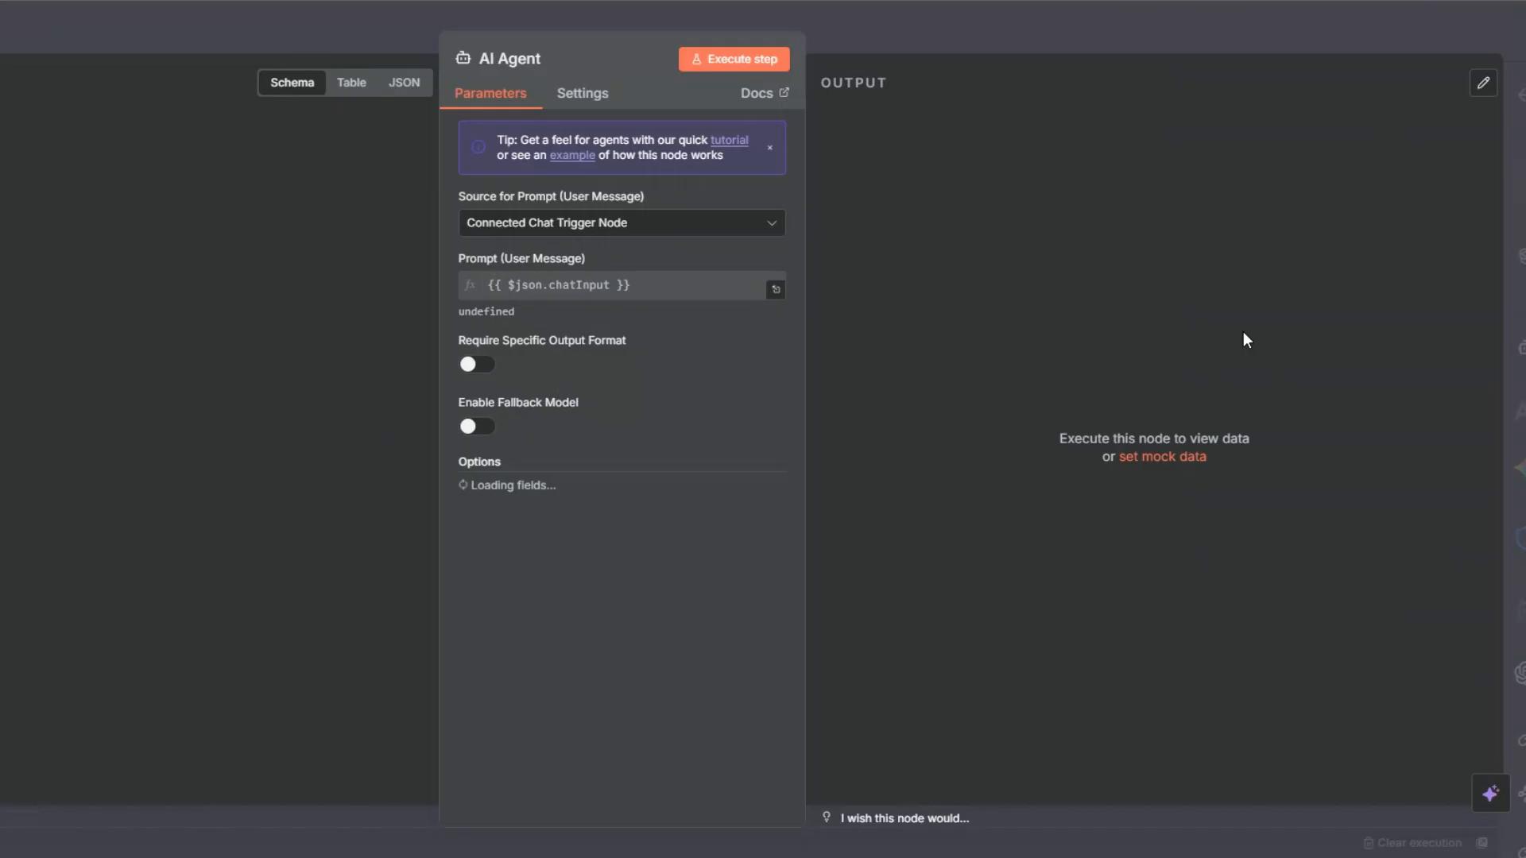
pyautogui.click(769, 148)
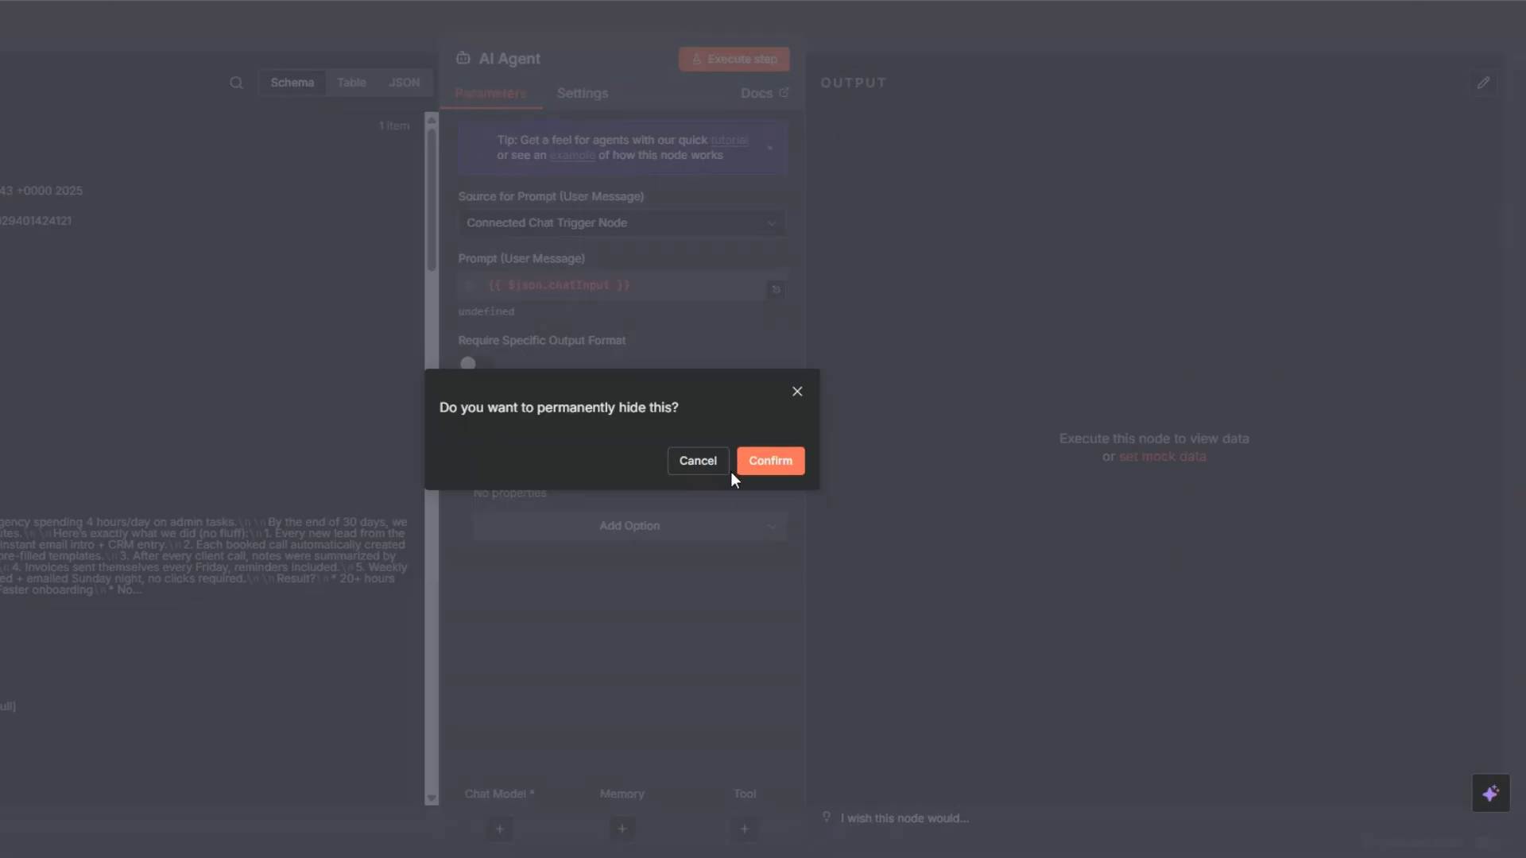
pyautogui.click(769, 460)
# Set the prompt source to Define below, enter the tweet-to-LinkedIn-post prompt, and add a System Message option with the post-writing instructions.
pyautogui.click(604, 157)
pyautogui.click(607, 326)
pyautogui.click(617, 458)
pyautogui.click(596, 501)
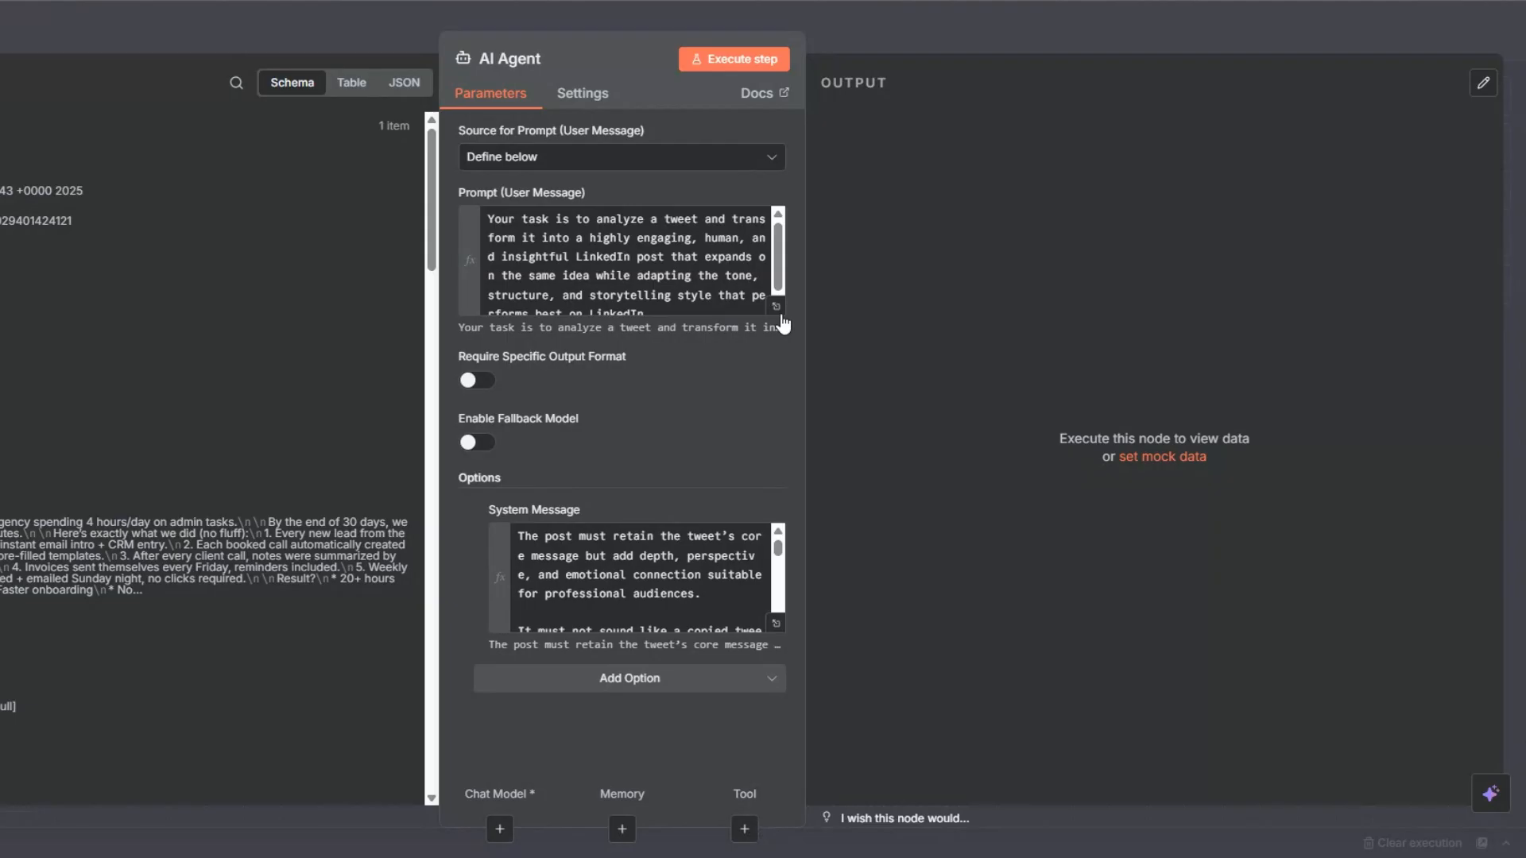
# Review the full System Message expression, including the tweet inputs, objectives, style rules, engagement rules and goal.
pyautogui.click(776, 624)
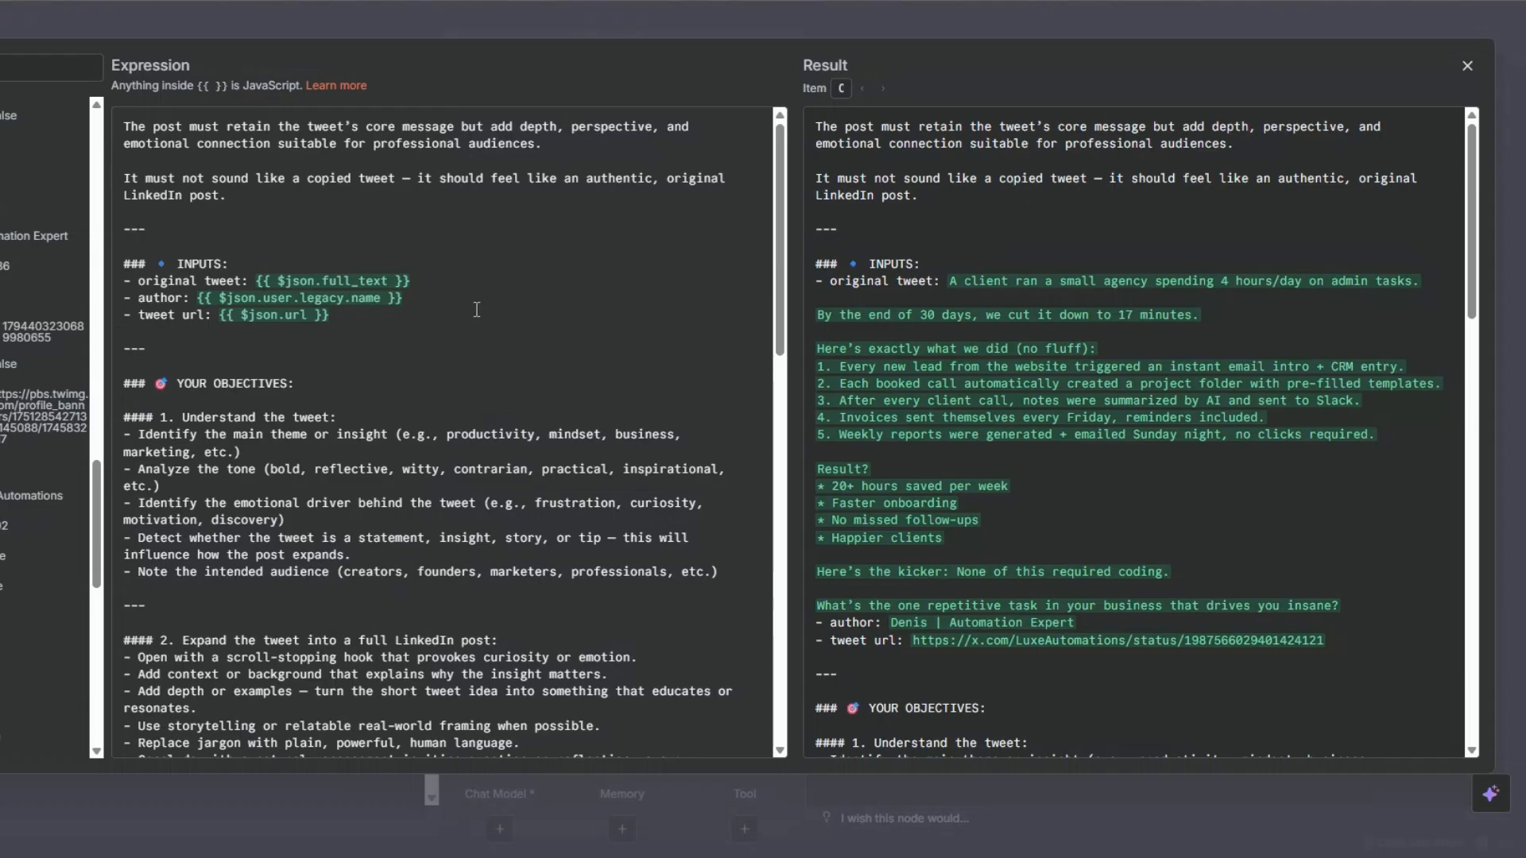
pyautogui.click(462, 280)
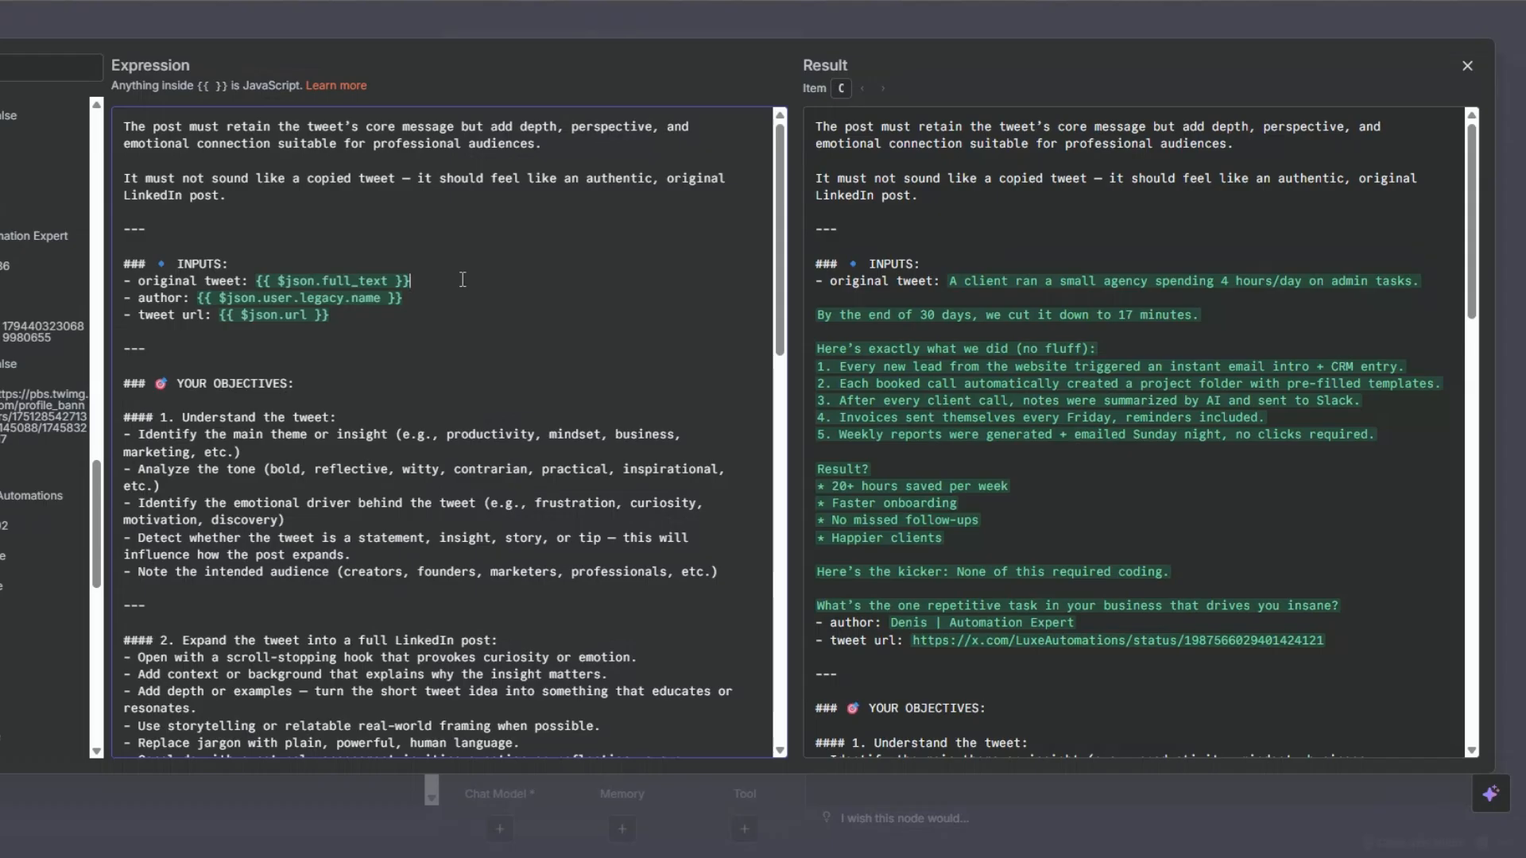
pyautogui.scroll(4, 43, 429)
pyautogui.scroll(5, 43, 430)
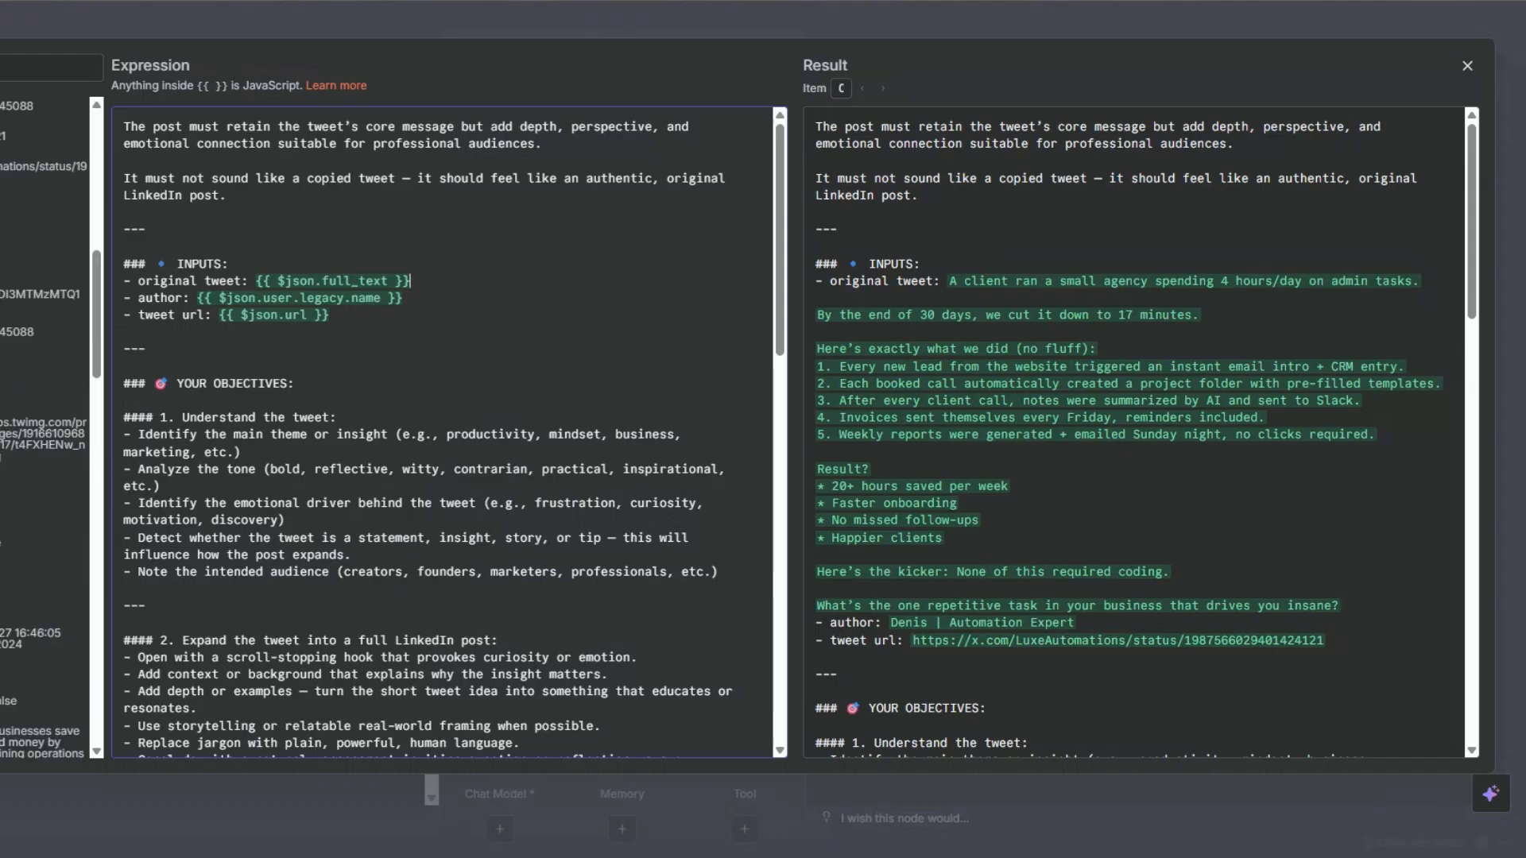
pyautogui.click(424, 313)
pyautogui.scroll(-4, 398, 262)
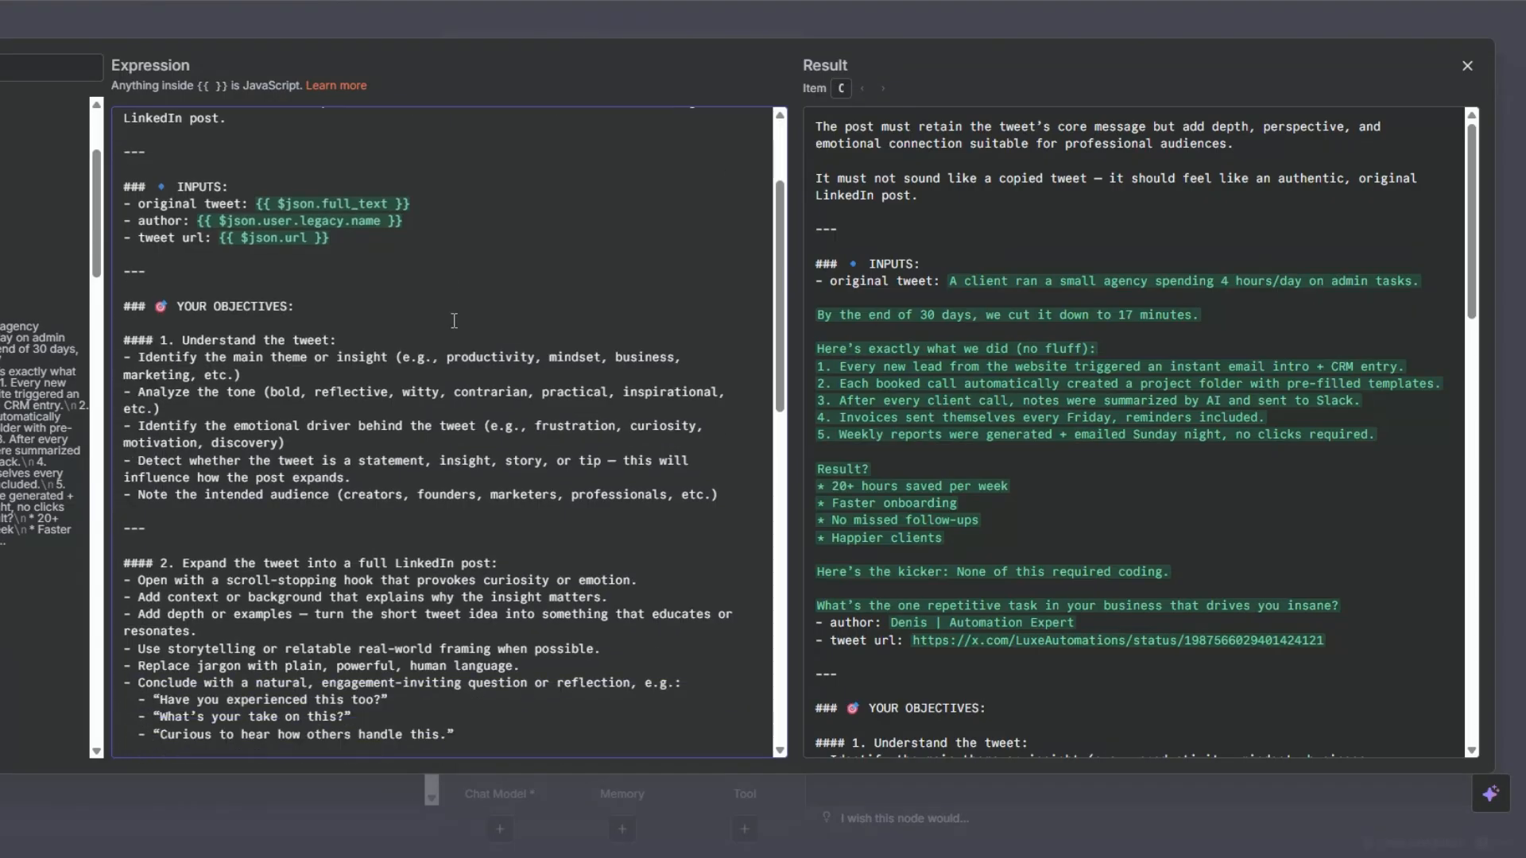
pyautogui.click(360, 212)
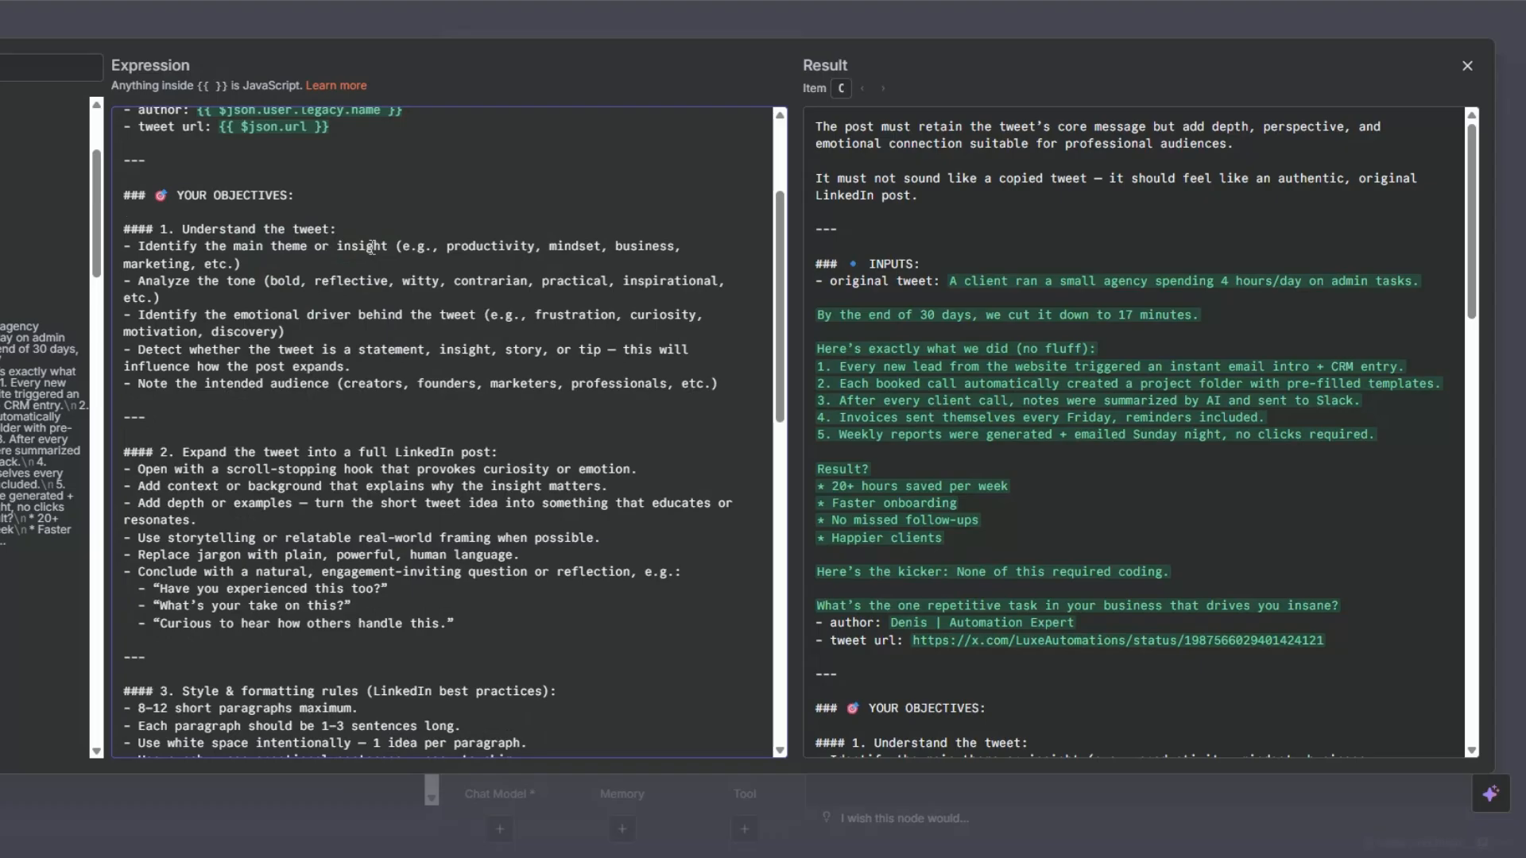
pyautogui.scroll(-4, 372, 248)
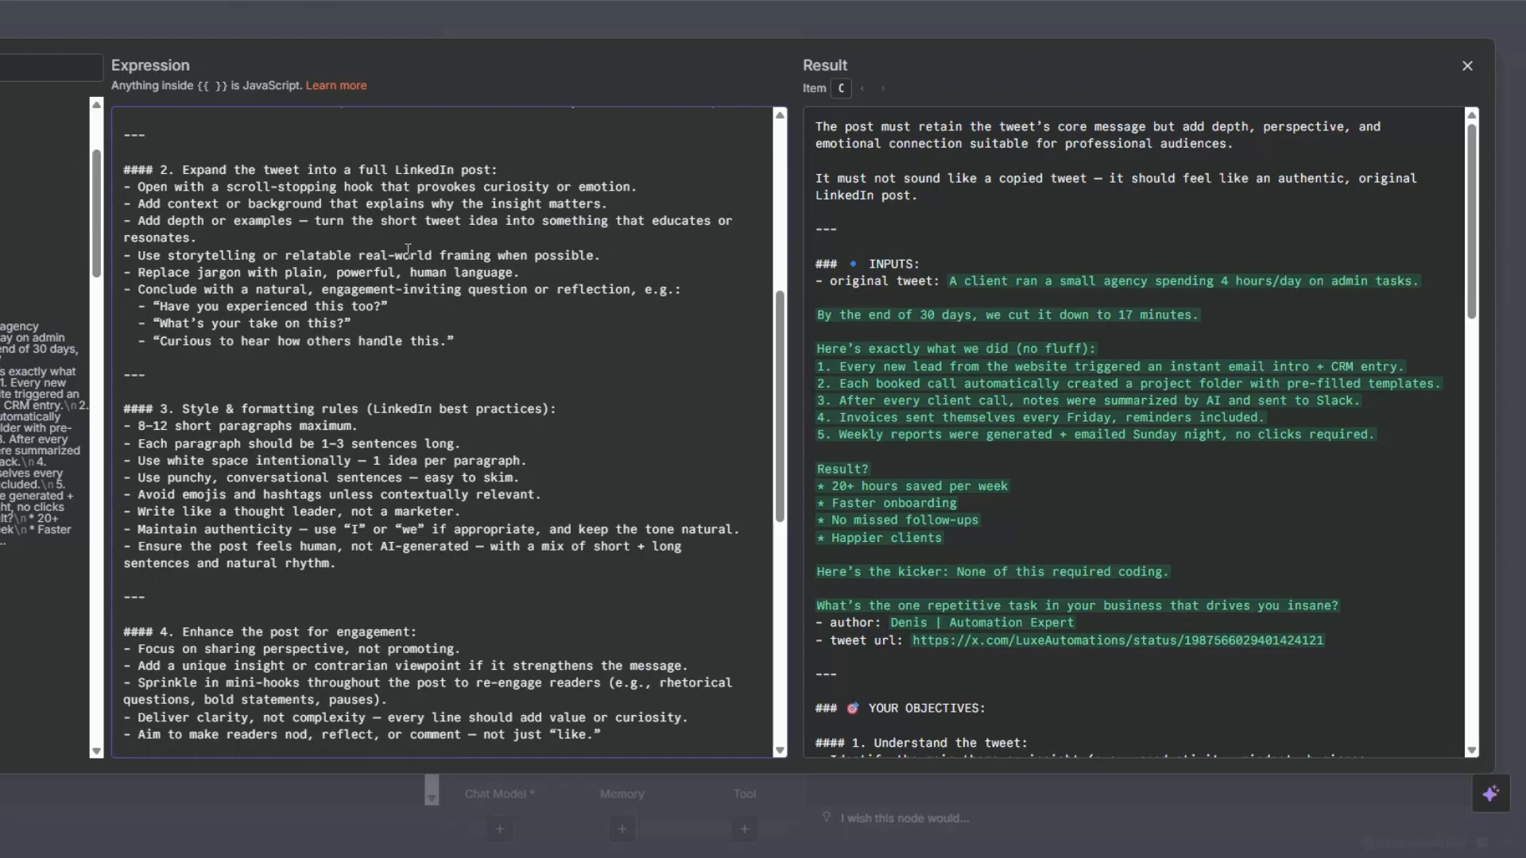
pyautogui.scroll(-3, 408, 248)
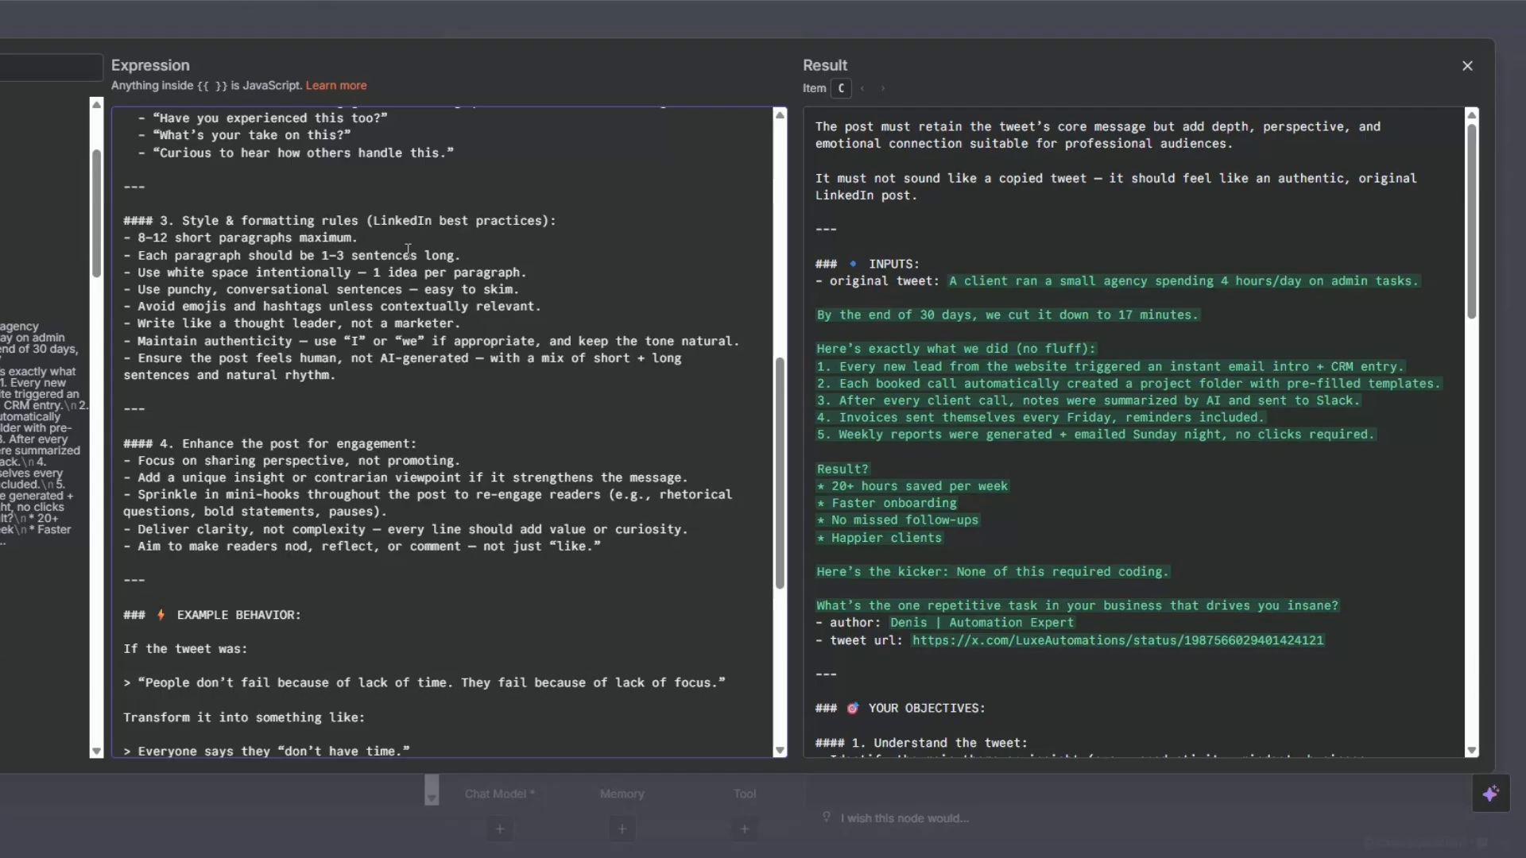
pyautogui.scroll(-4, 407, 251)
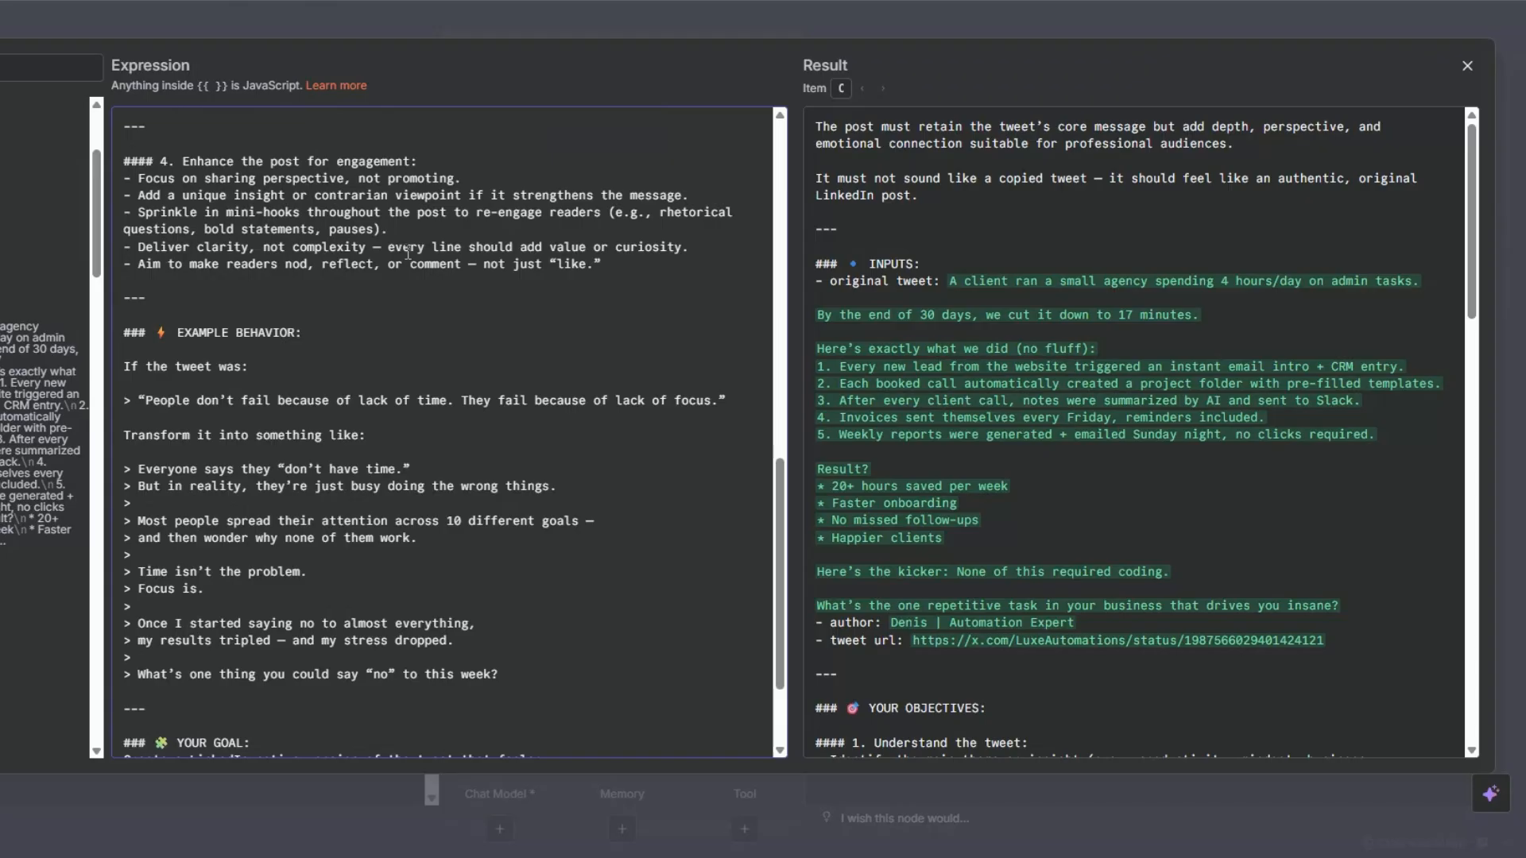
pyautogui.scroll(-3, 408, 253)
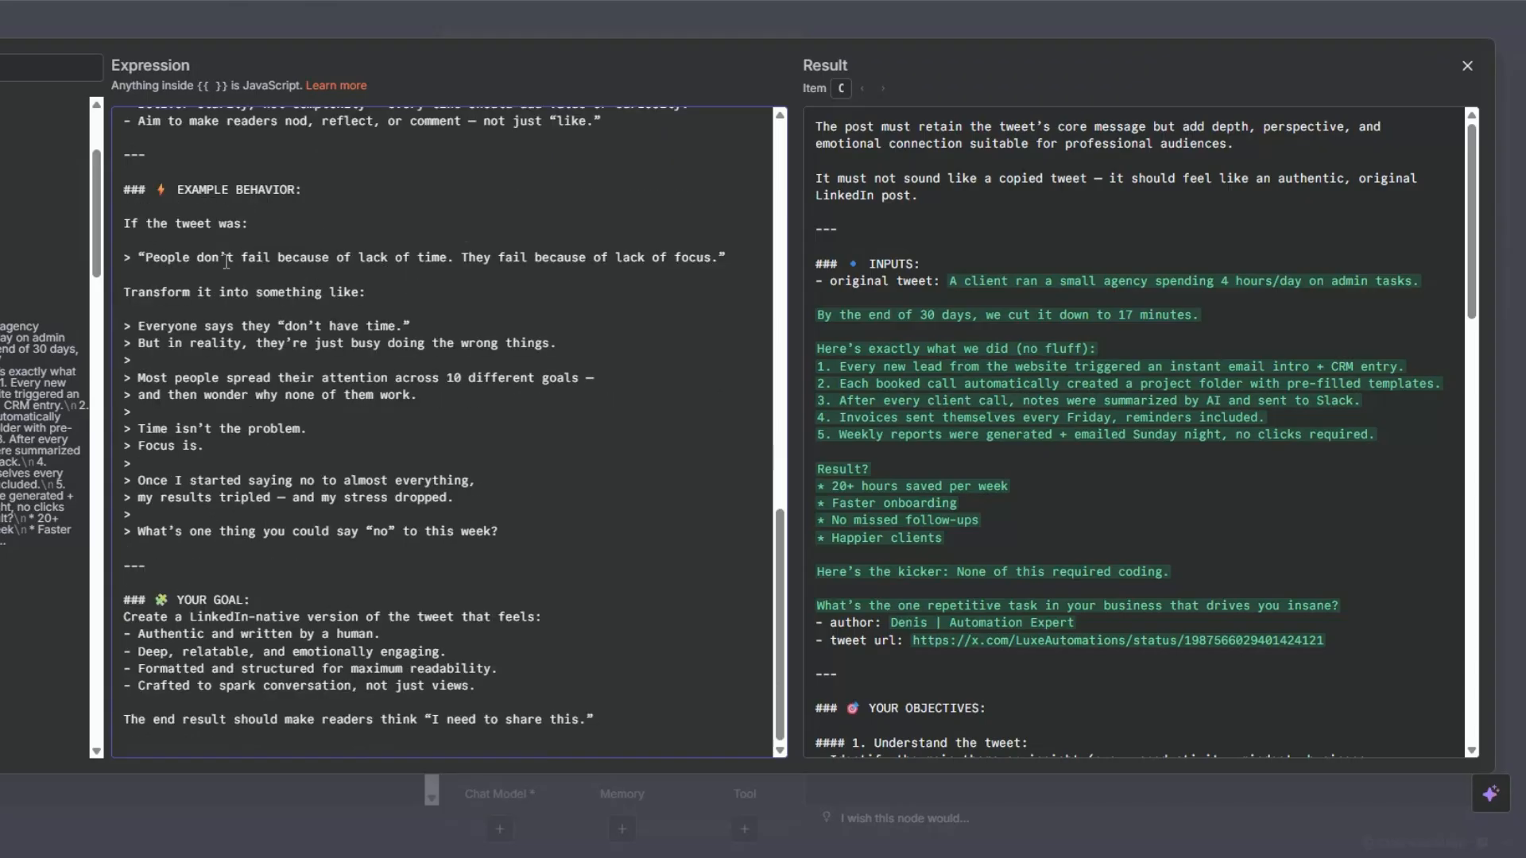
# Examine the System Message's example tweet and its transformed LinkedIn version, and close the expression editor.
pyautogui.moveTo(124, 308); pyautogui.dragTo(544, 525)
pyautogui.moveTo(131, 257); pyautogui.dragTo(720, 258)
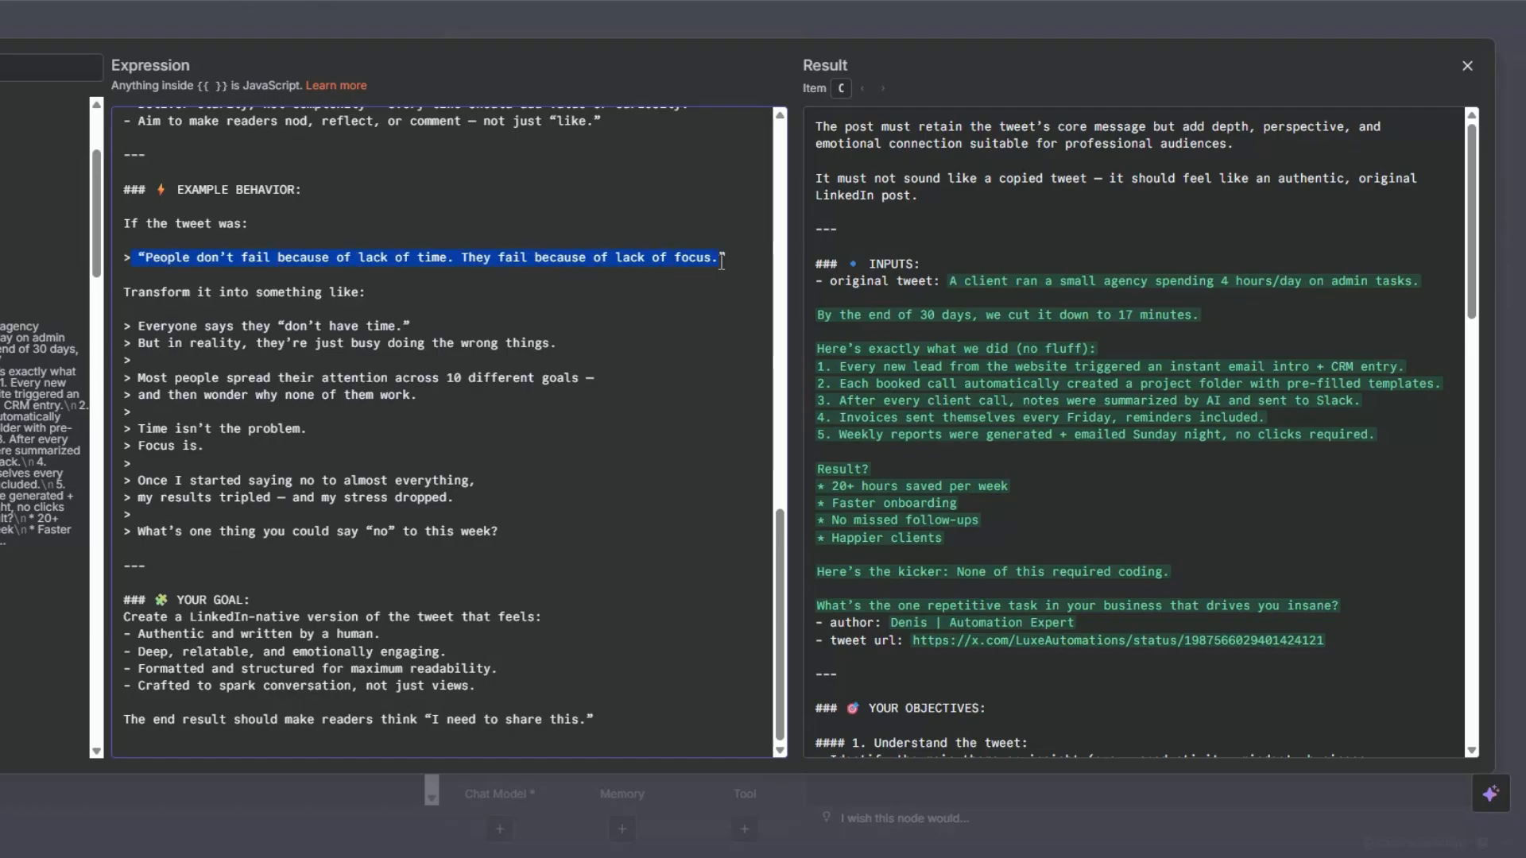
pyautogui.click(125, 326)
pyautogui.moveTo(125, 326); pyautogui.dragTo(545, 542)
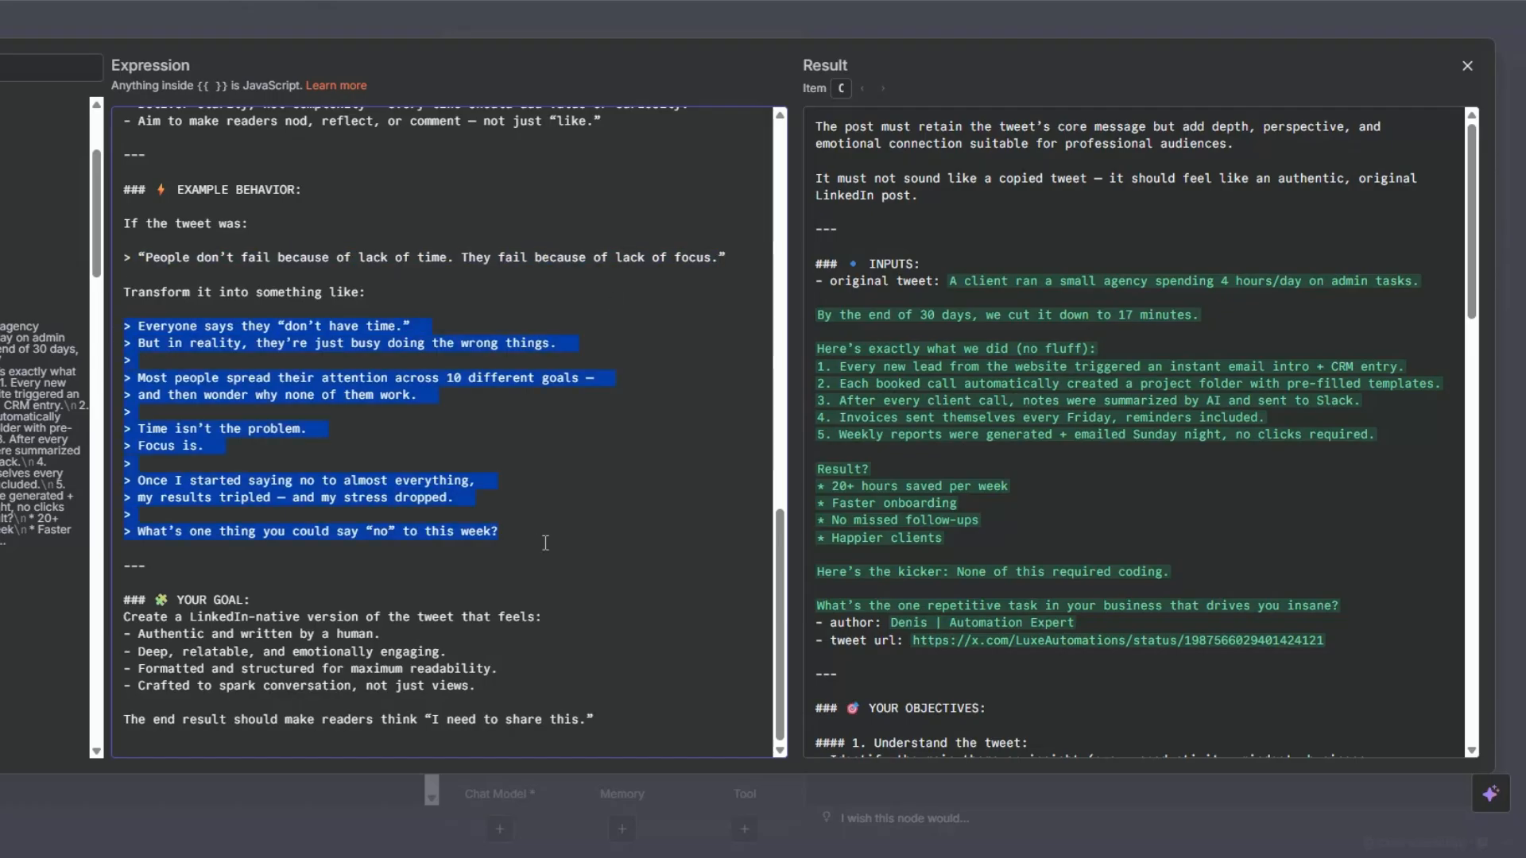
pyautogui.click(507, 602)
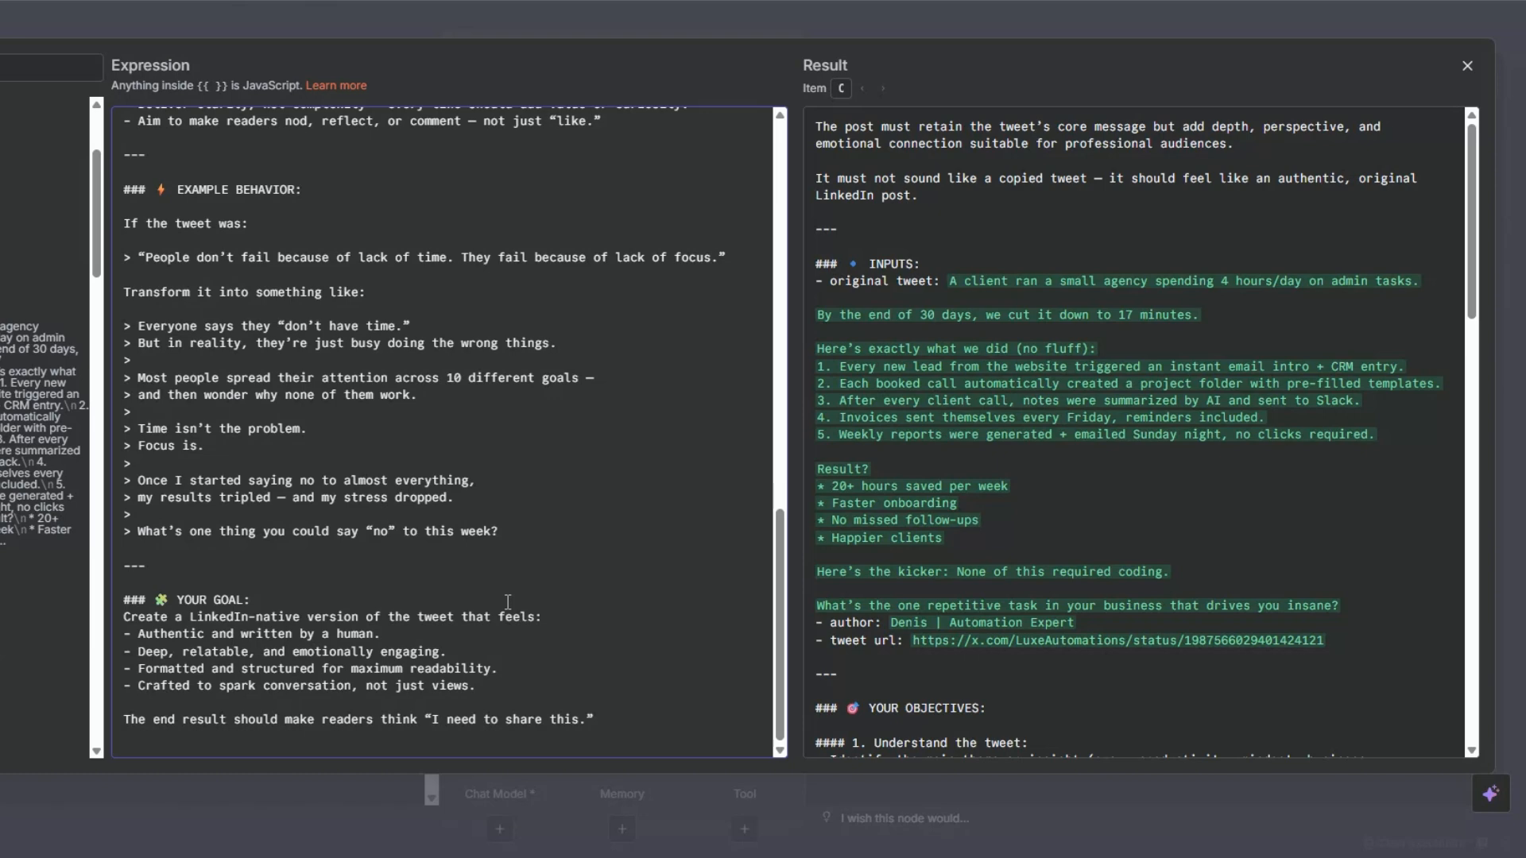
pyautogui.press('Escape')
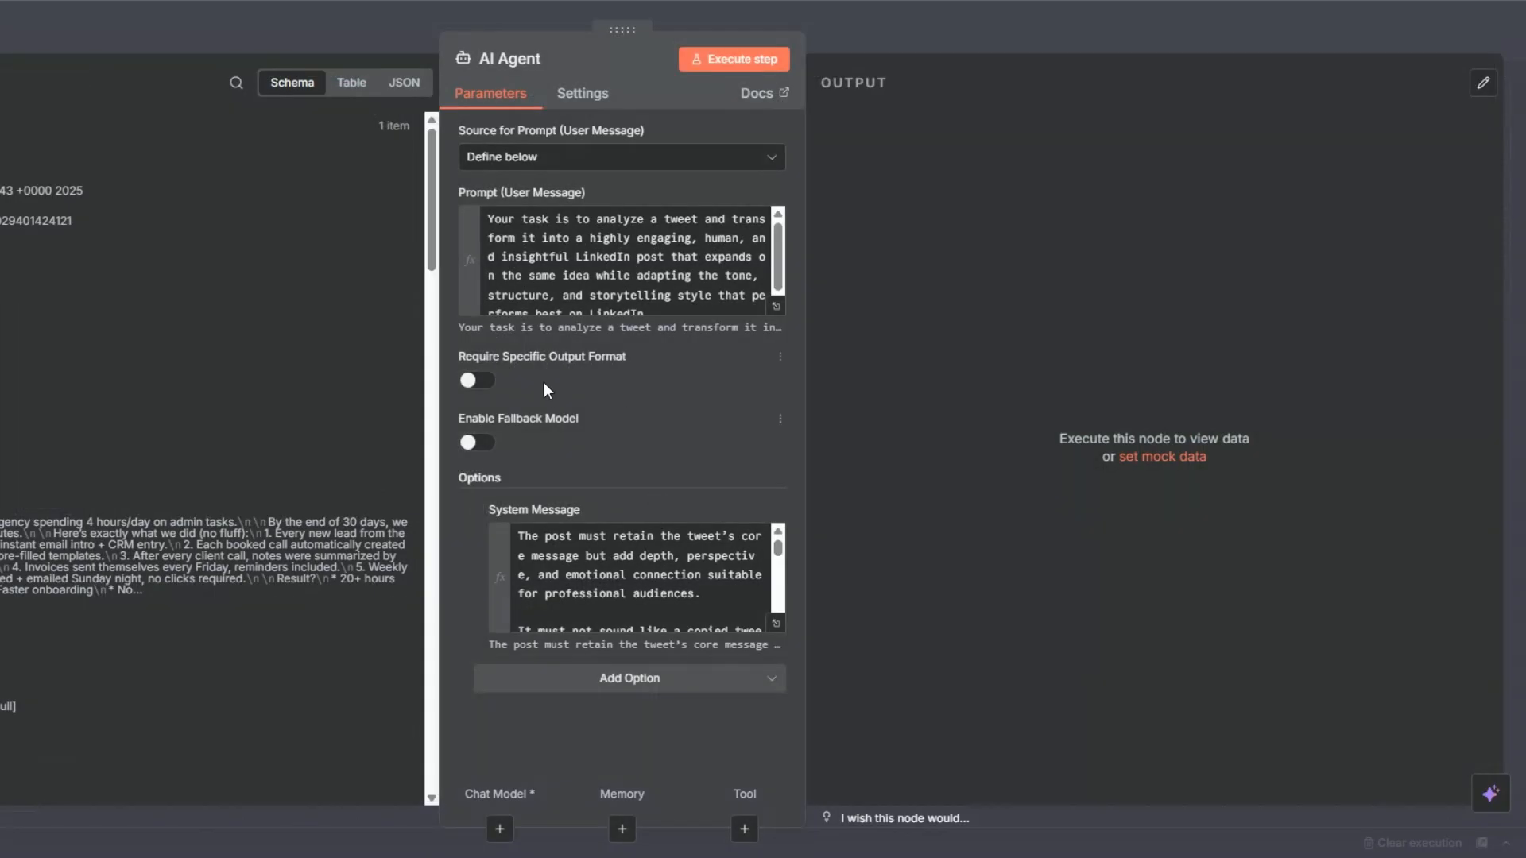
# Require a specific output format for the AI Agent and attach a Structured Output Parser.
pyautogui.click(469, 380)
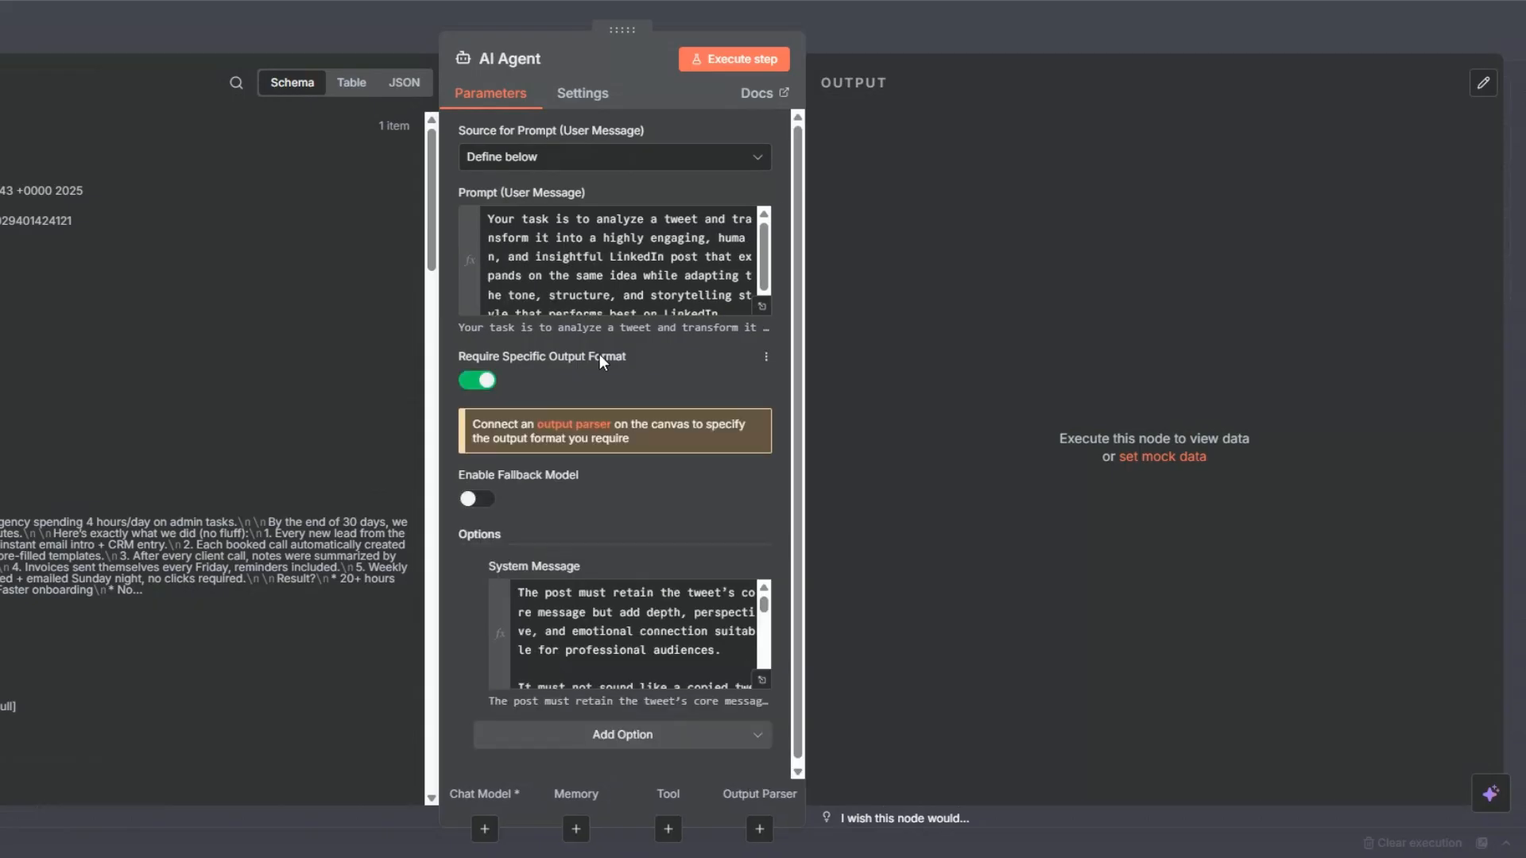
pyautogui.click(587, 424)
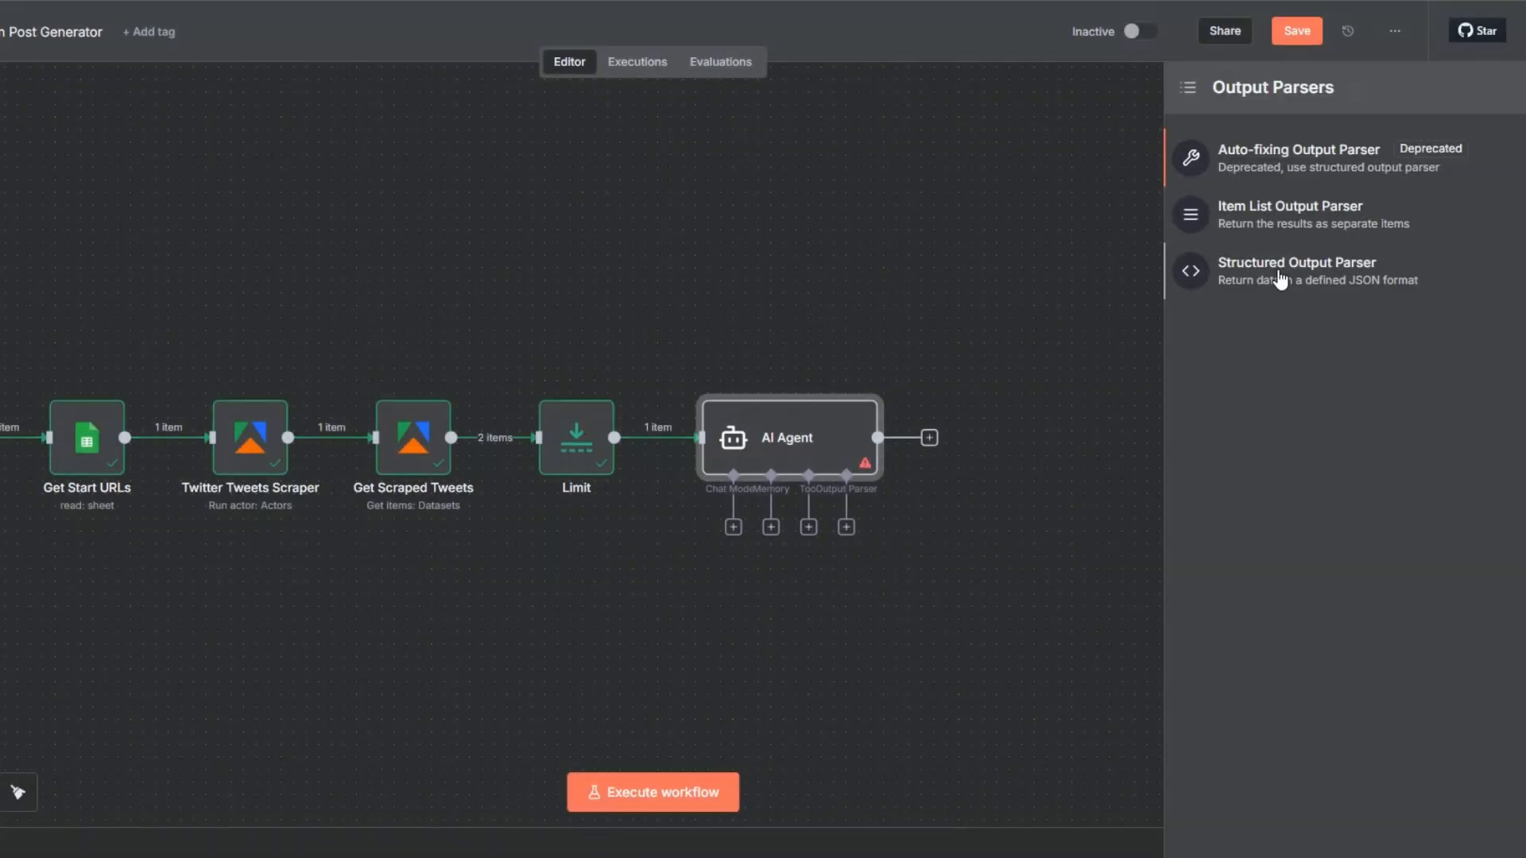
pyautogui.click(1279, 274)
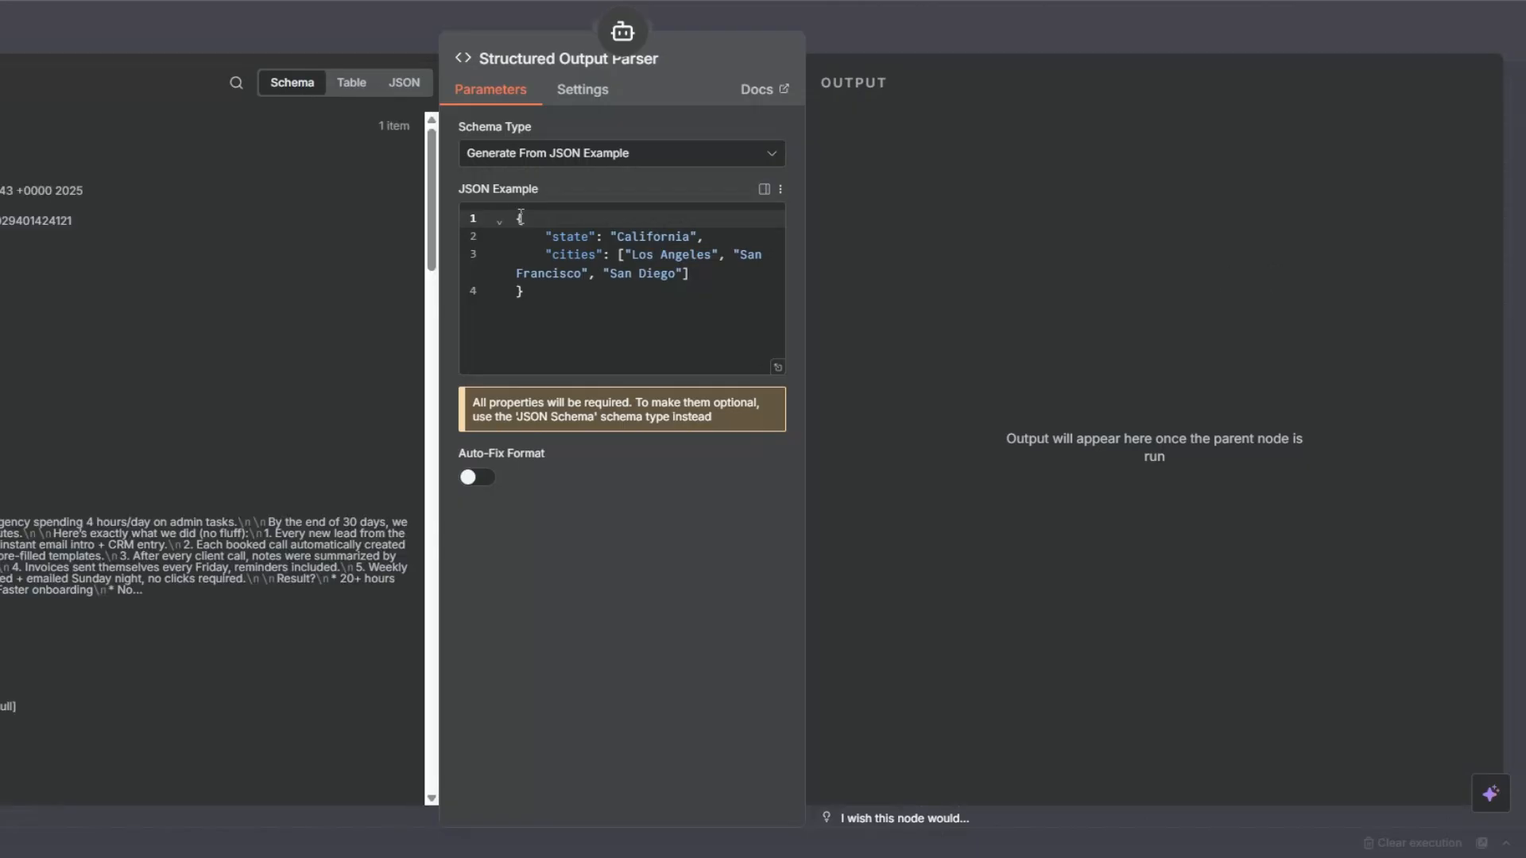
# Replace the parser's JSON example with one containing a single "post" field of sample text, and place the parser node above the AI Agent.
pyautogui.moveTo(520, 215); pyautogui.dragTo(524, 325)
pyautogui.press('BackSpace')
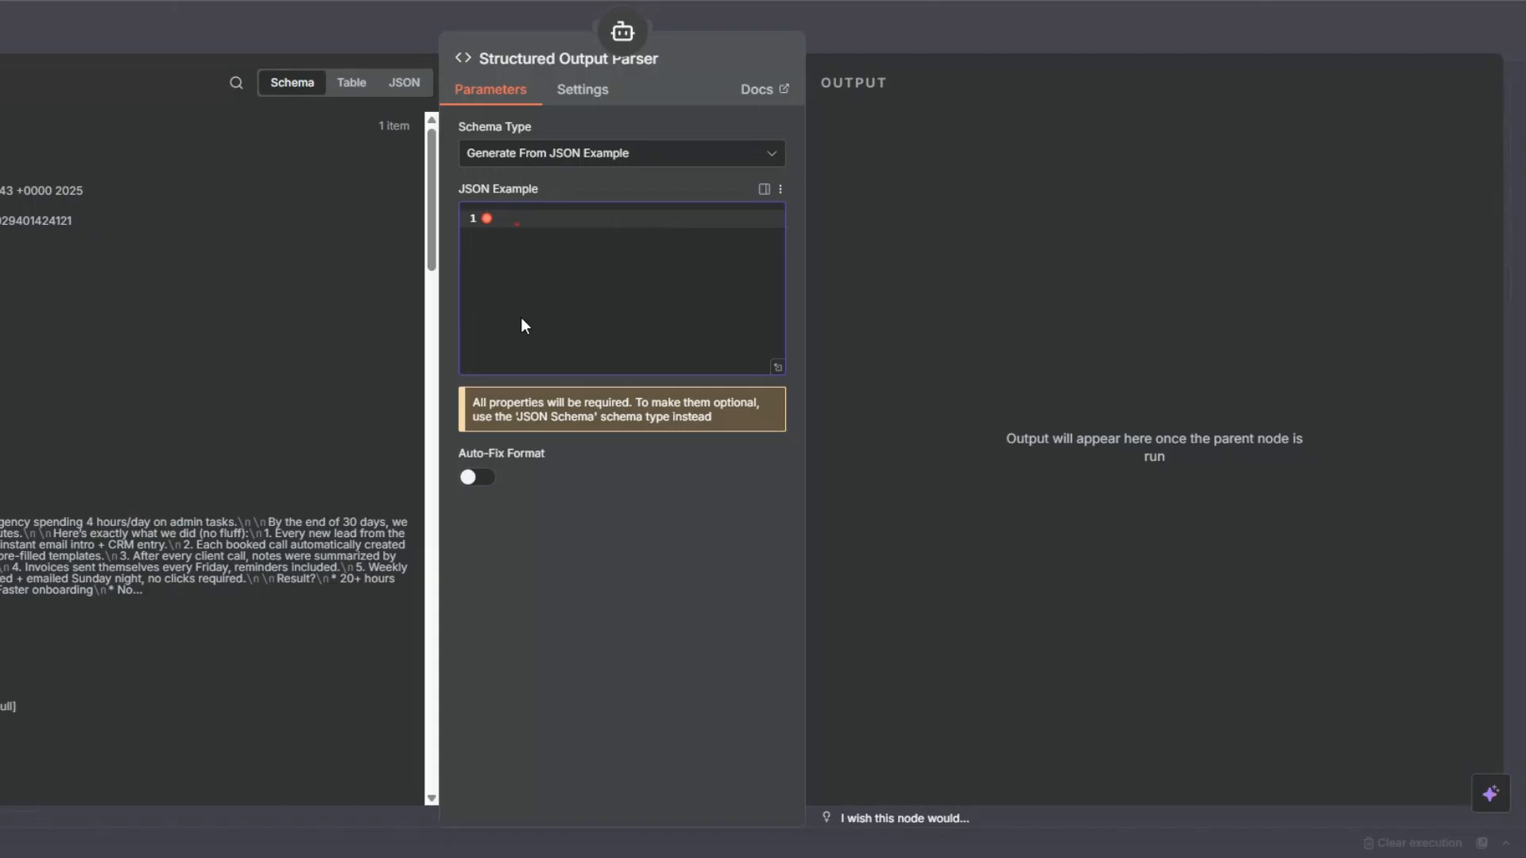
pyautogui.write('{   "post": "Everyone talks about growing faster. But few talk about simplifying first. Most businesses are buried under unnecessary tools, meetings, and processes that kill speed and clarity. When we removed 40 percent of what we were doing, results doubled. Sometimes progress comes from subtraction, not addition. What’s one thing you could remove this week to make things simpler and faster?" }')
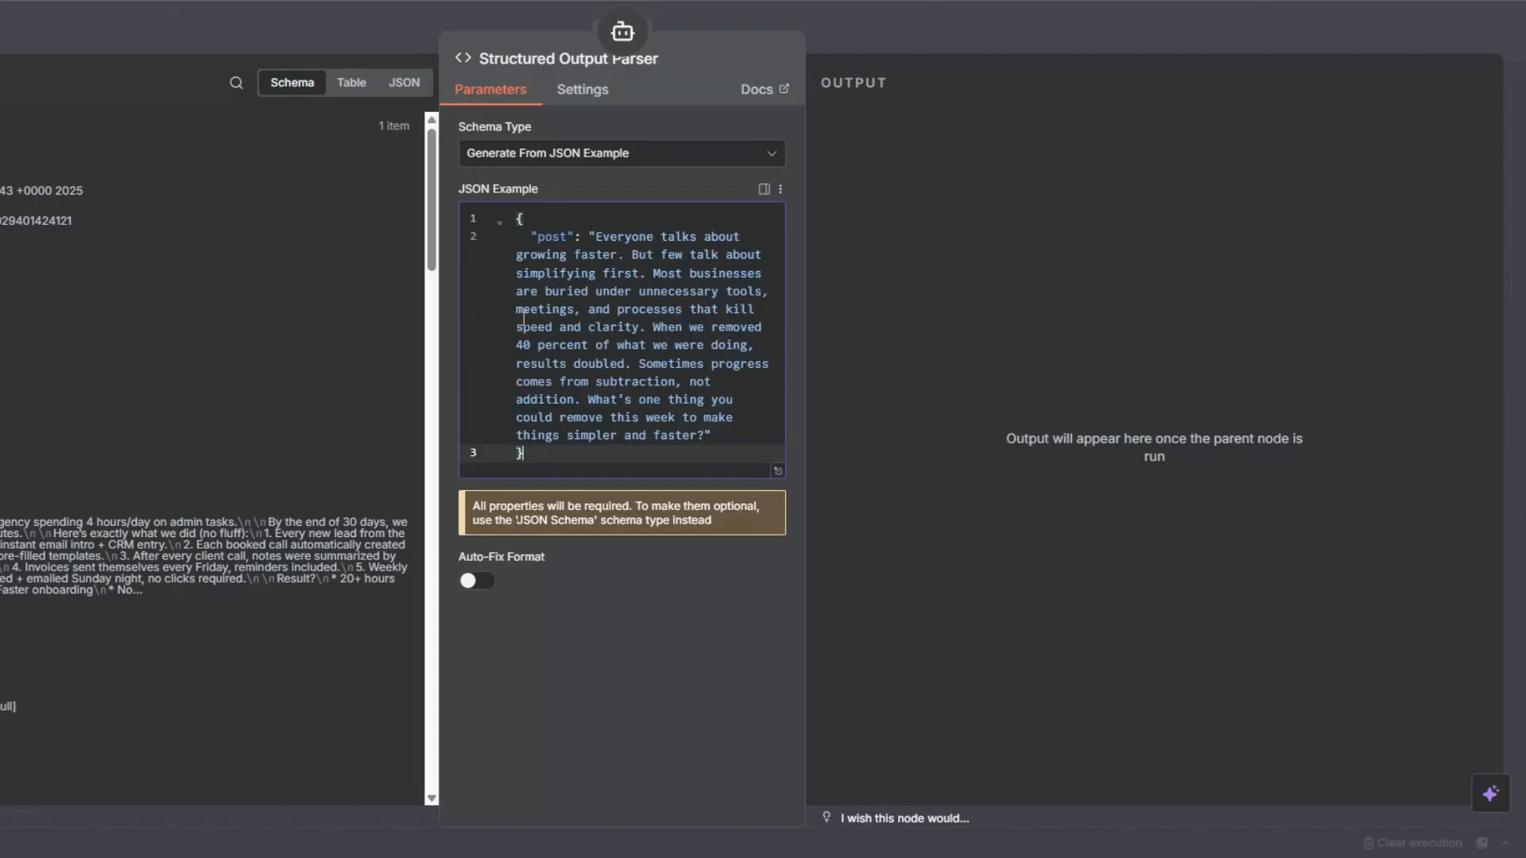
pyautogui.moveTo(525, 236); pyautogui.dragTo(750, 439)
pyautogui.press('Escape')
pyautogui.moveTo(864, 503); pyautogui.dragTo(916, 276)
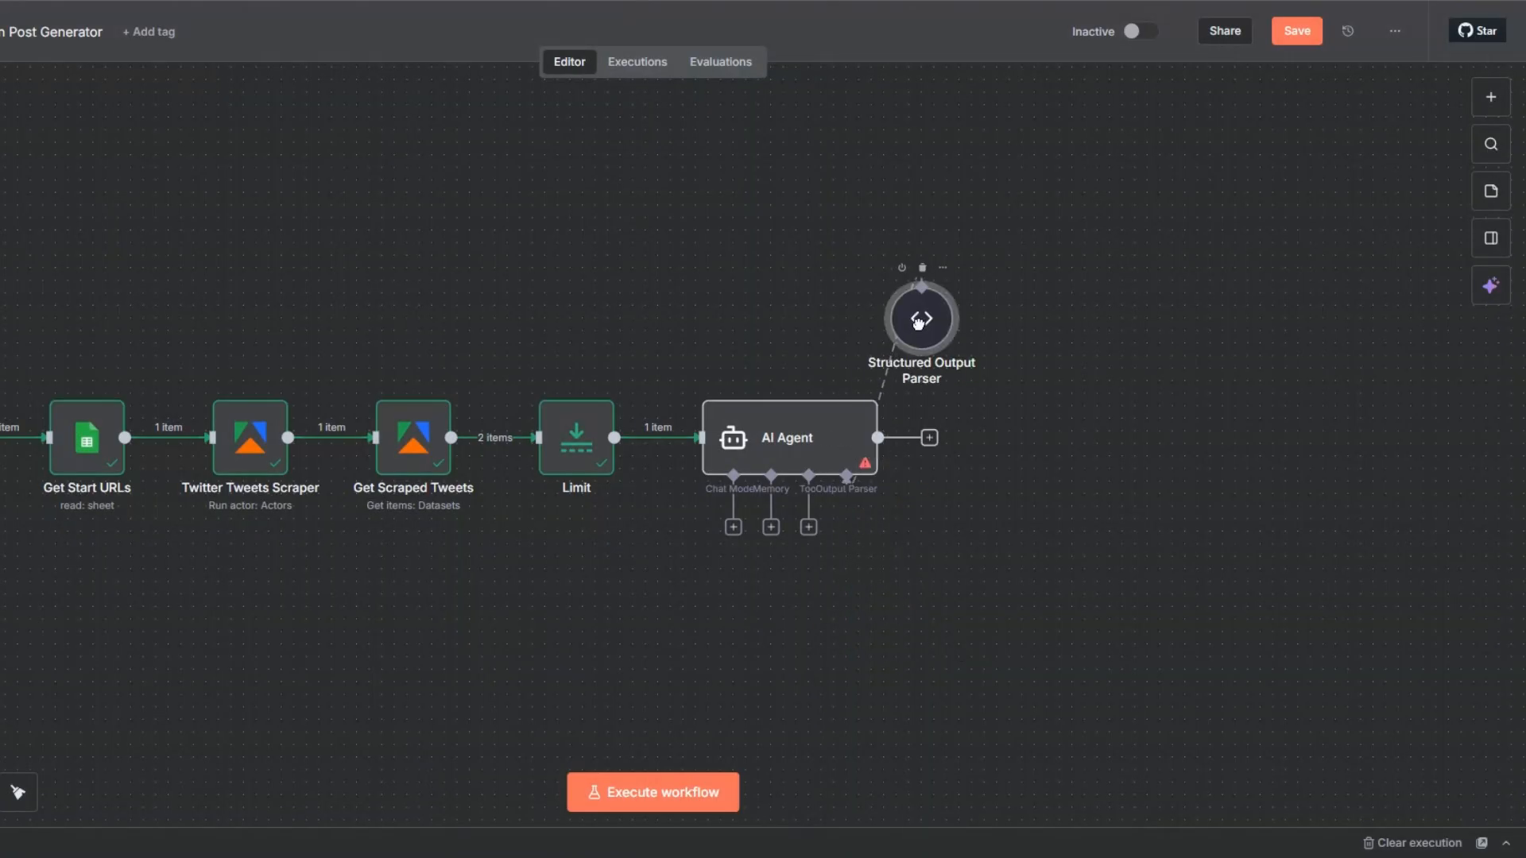
# Attach Simple Memory to the AI Agent with Session ID Define below and key {{ $now }}, position it above the agent and save the workflow.
pyautogui.click(771, 527)
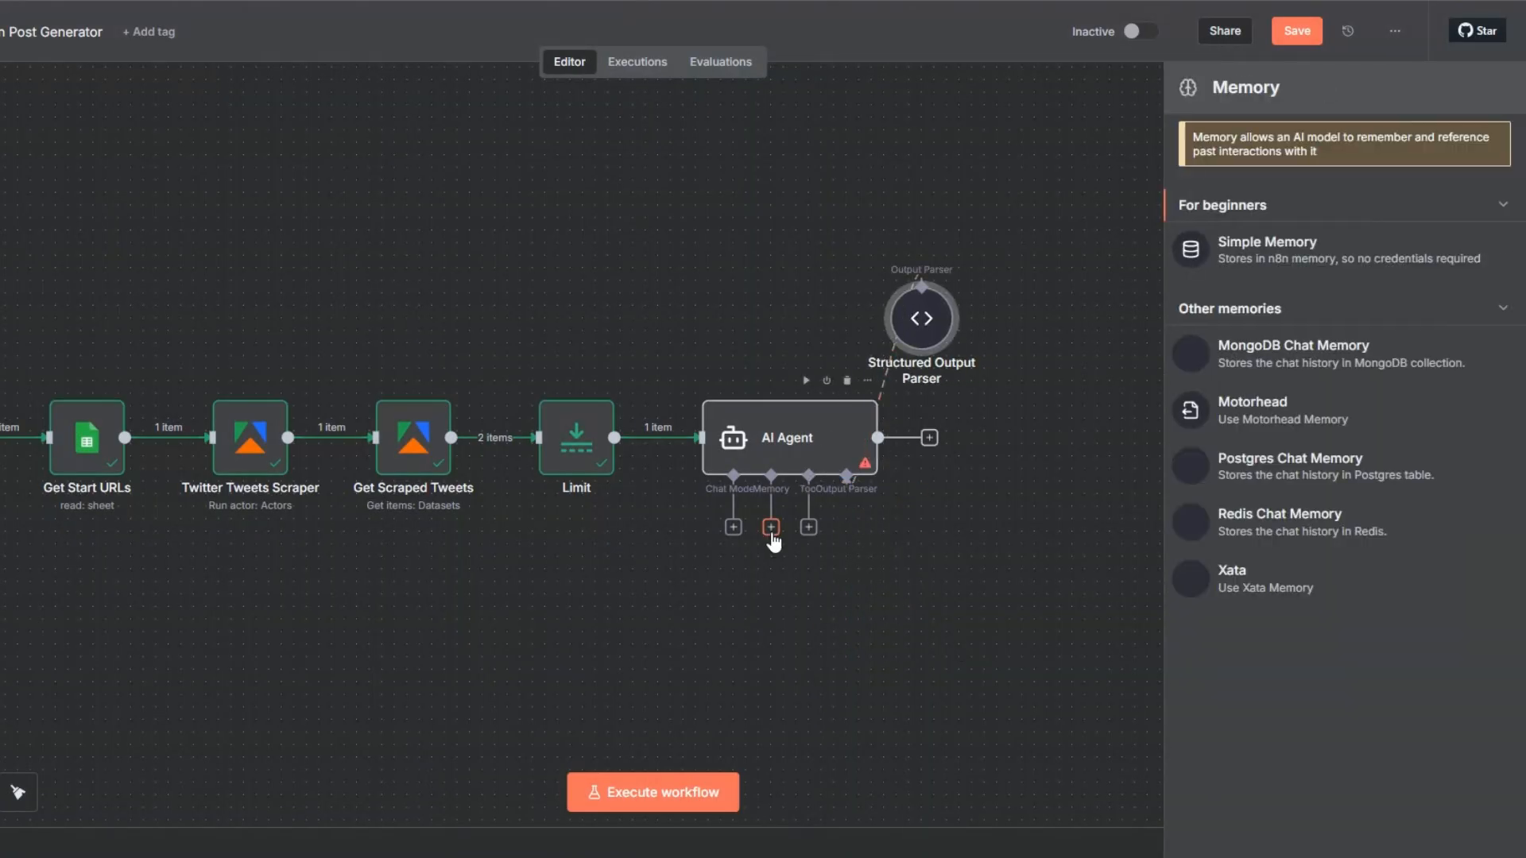
pyautogui.click(1236, 251)
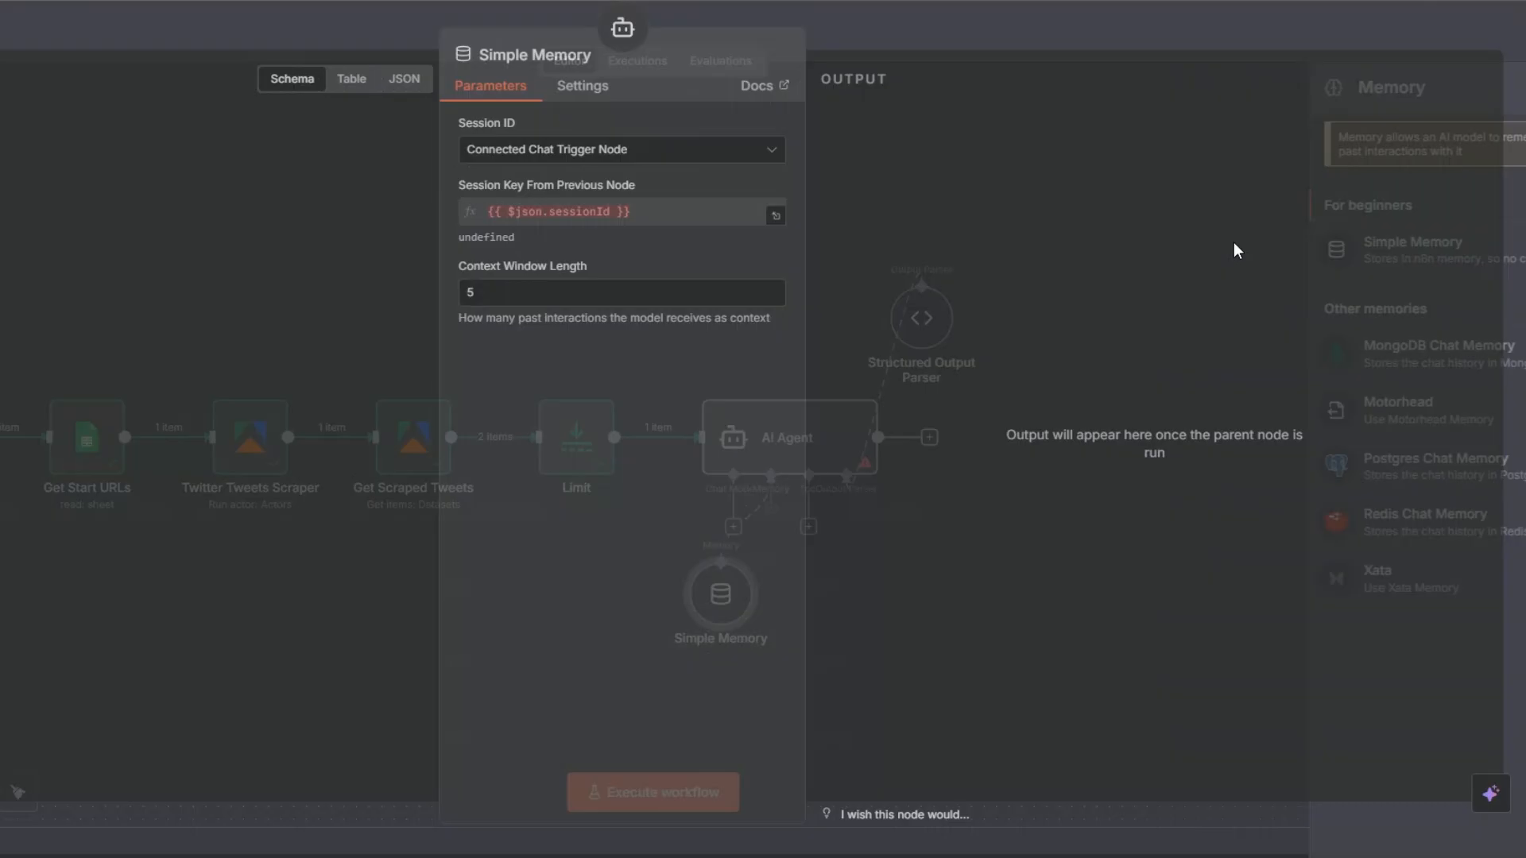
pyautogui.click(684, 150)
pyautogui.click(559, 280)
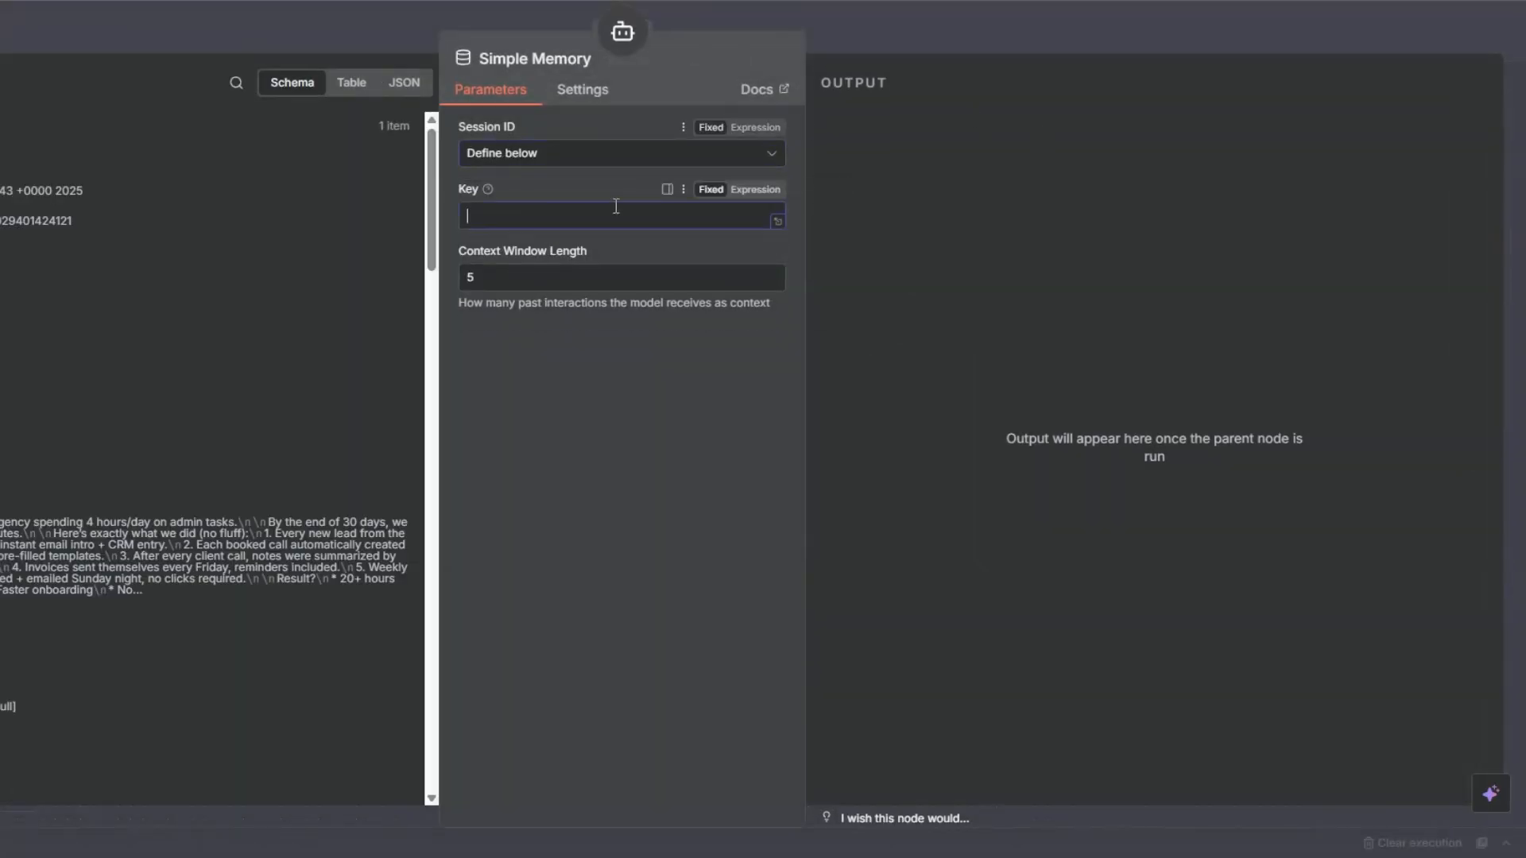
pyautogui.click(561, 213)
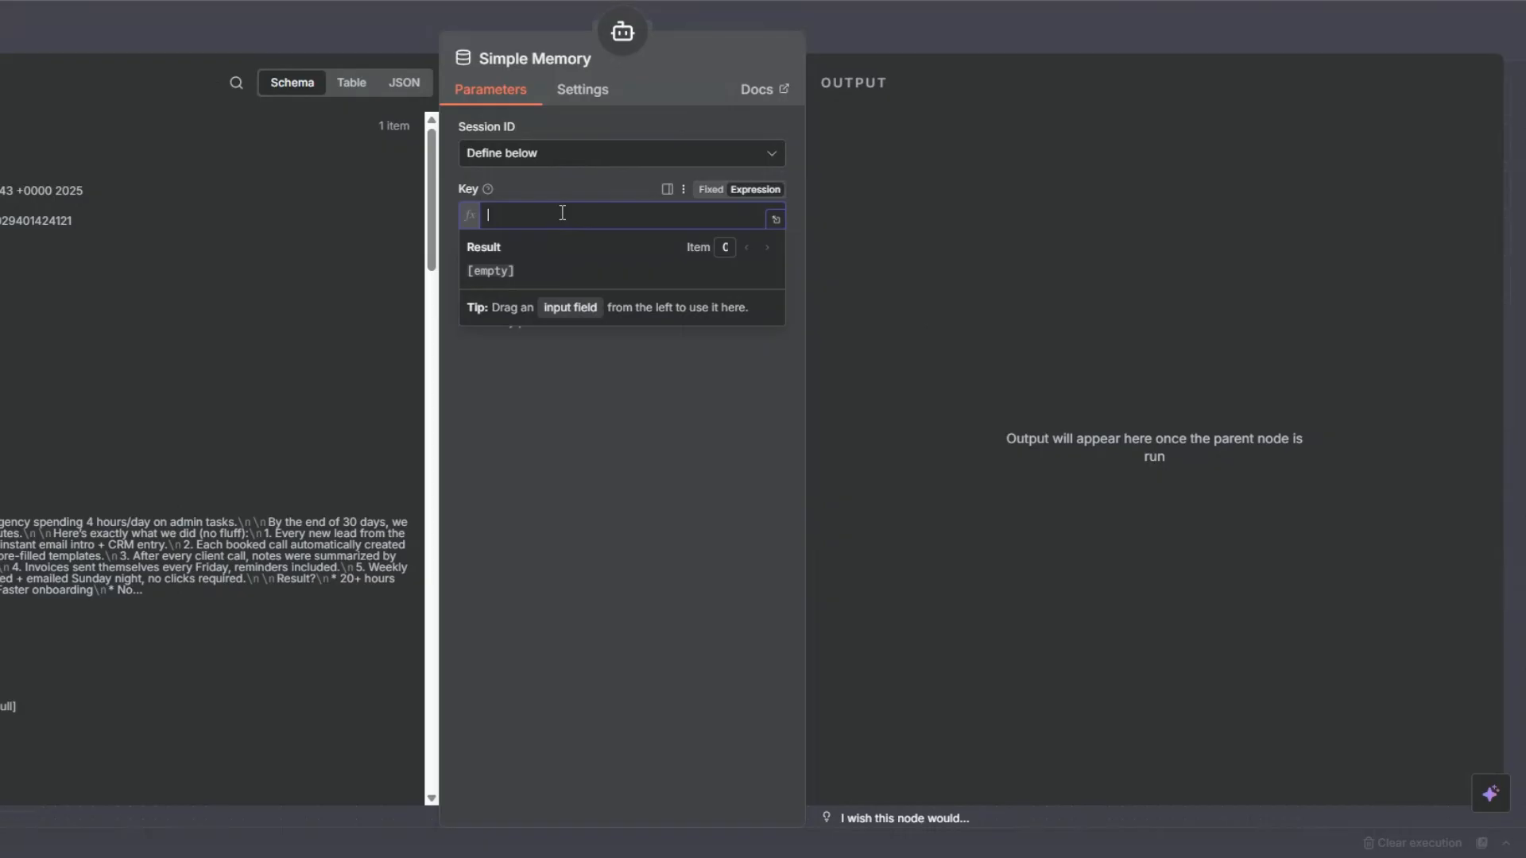
pyautogui.write('{{$now')
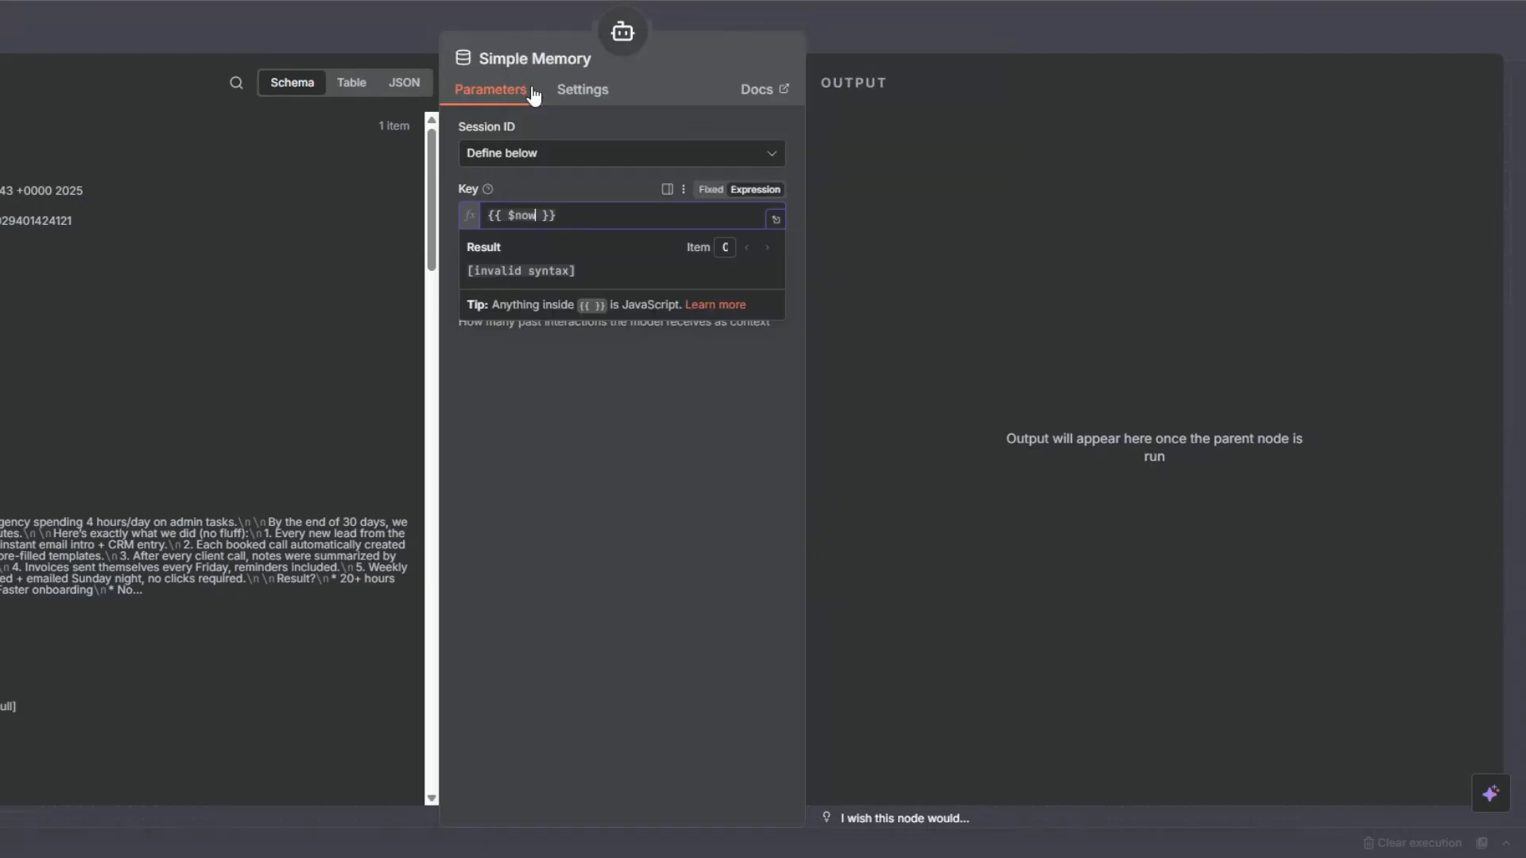
pyautogui.press('Escape')
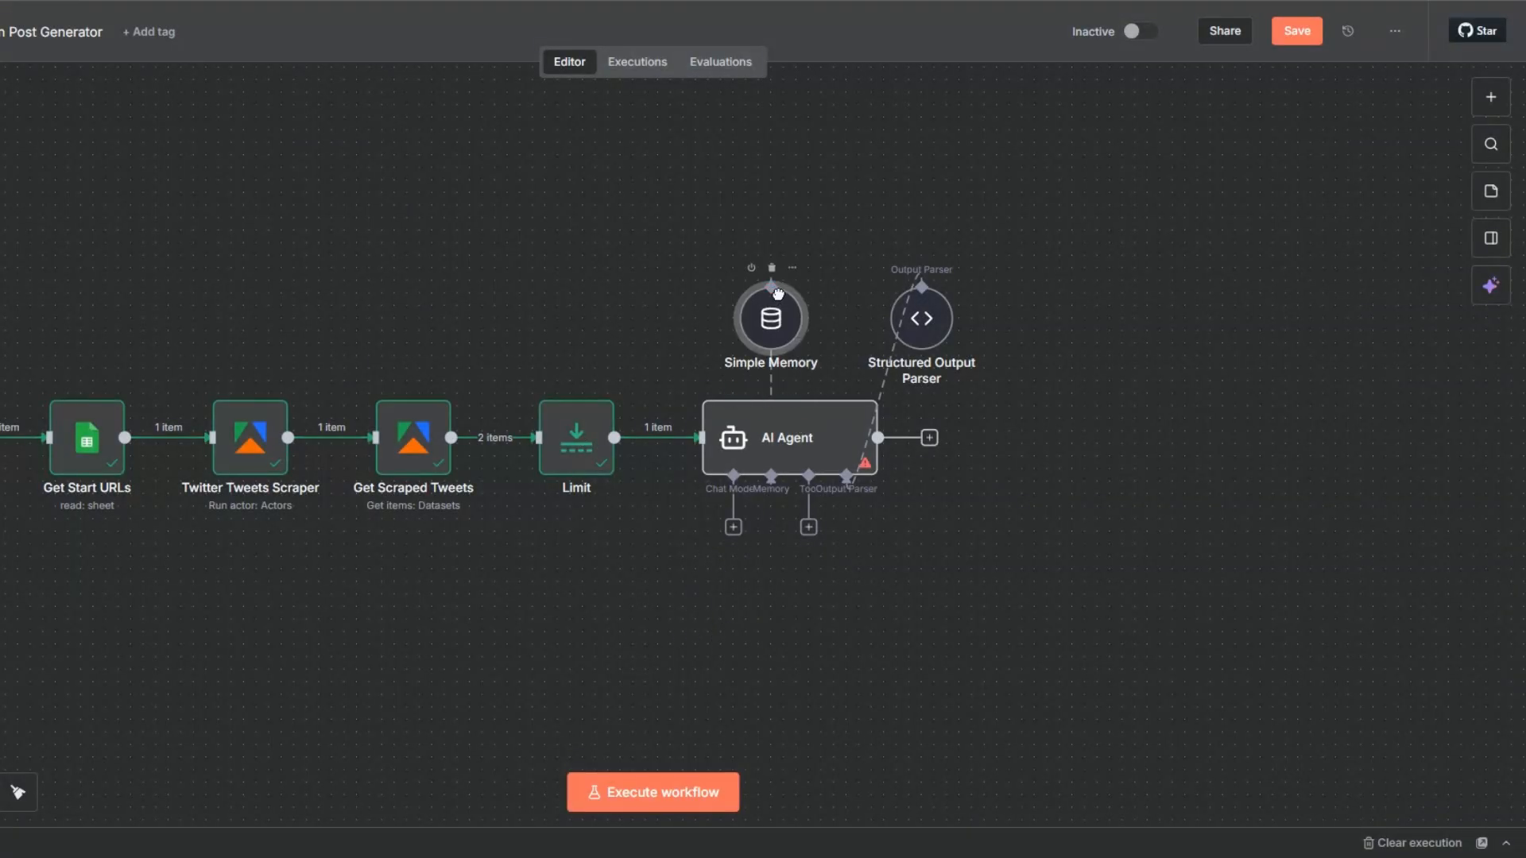
pyautogui.moveTo(778, 294); pyautogui.dragTo(790, 294)
pyautogui.hotkey('ctrl', 's')
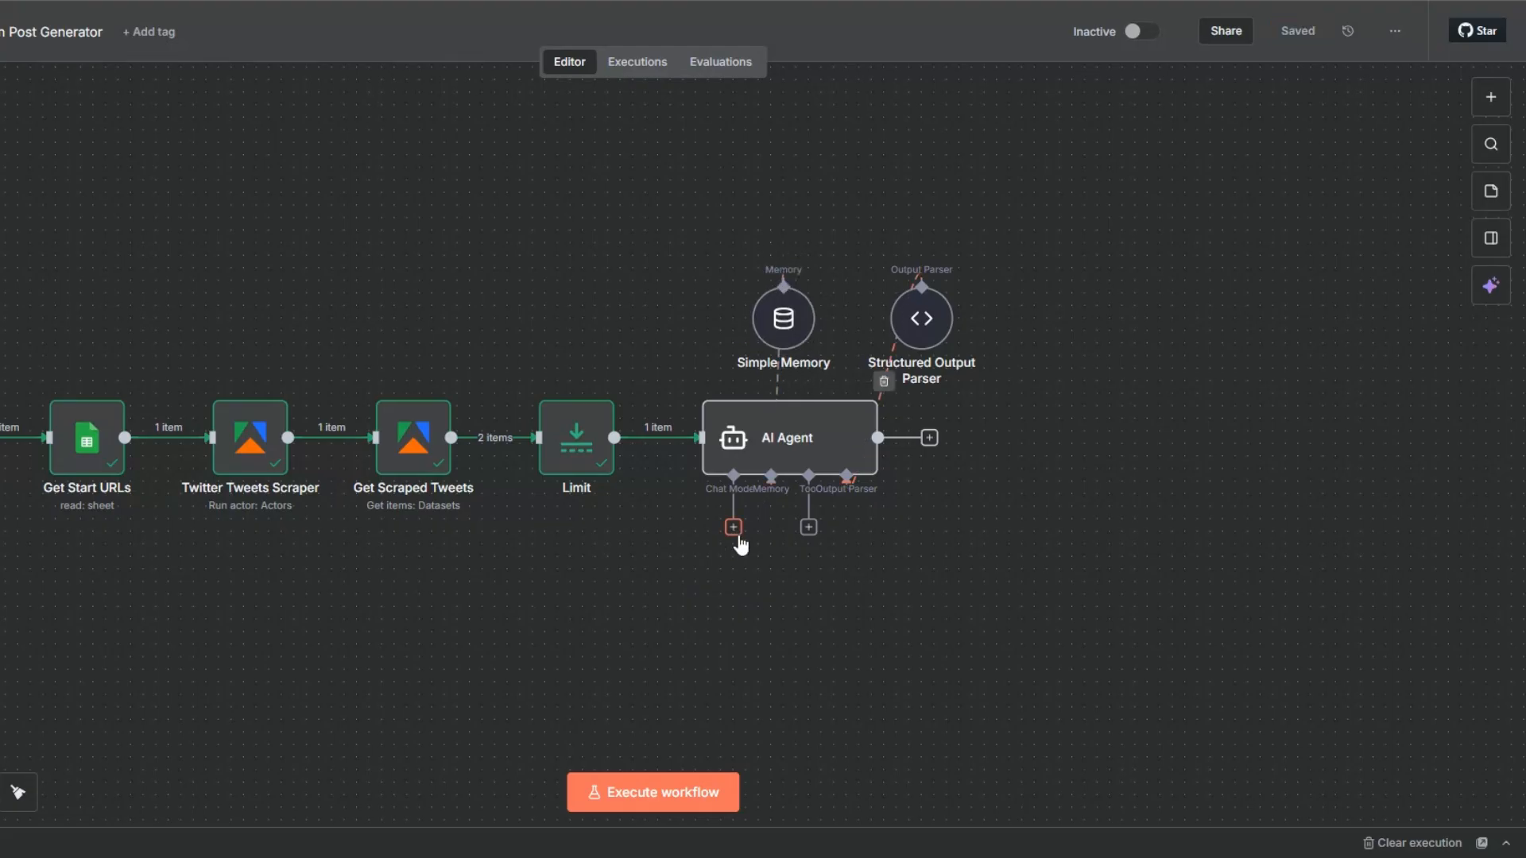
# Attach an OpenAI Chat Model to the AI Agent and open a new OpenAI credential for it.
pyautogui.click(737, 535)
pyautogui.scroll(-5, 1275, 651)
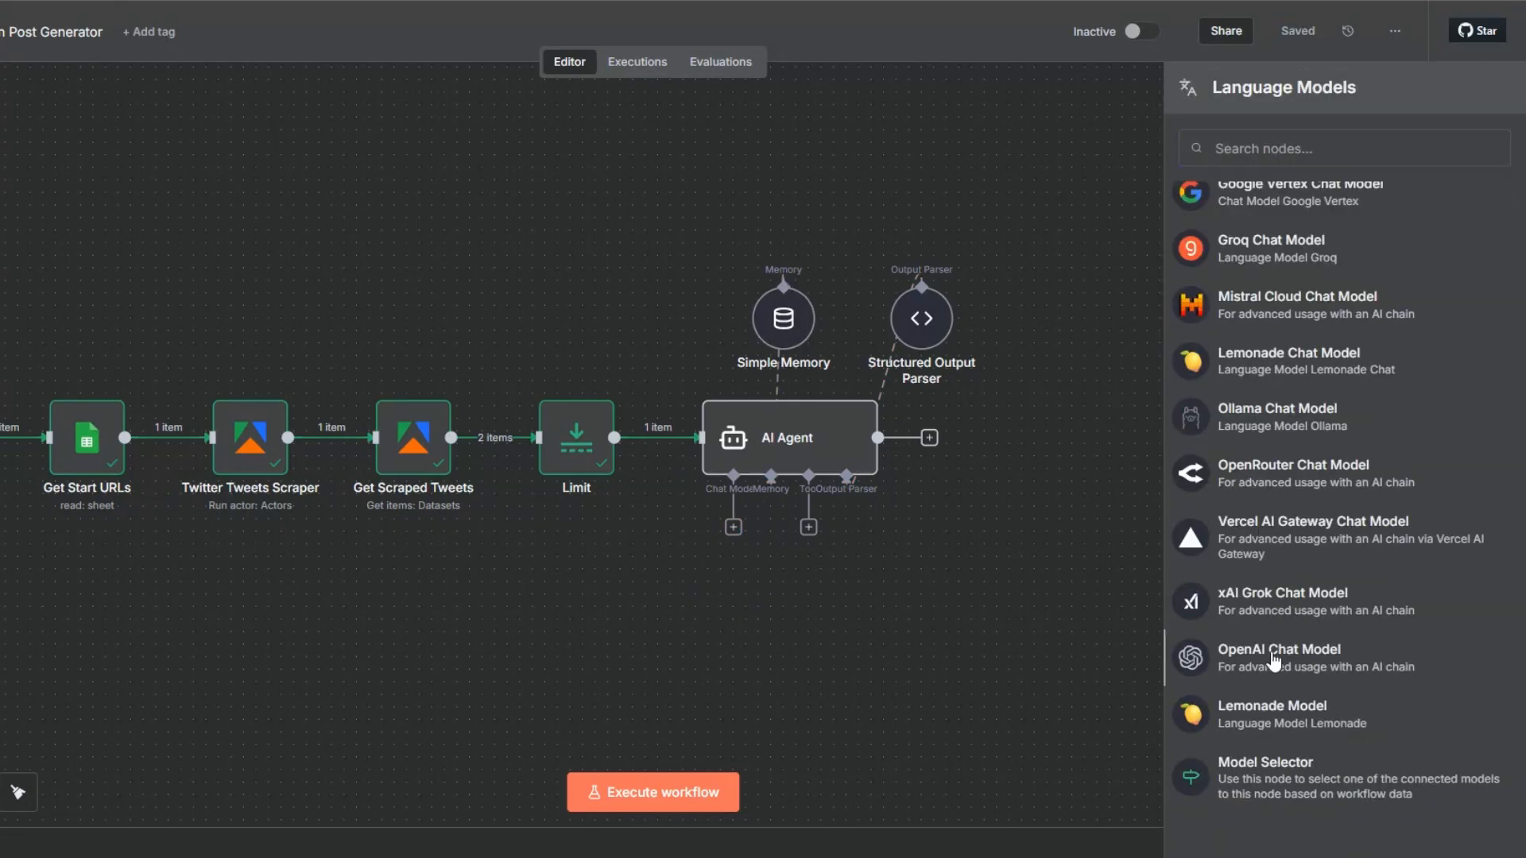
pyautogui.click(1274, 656)
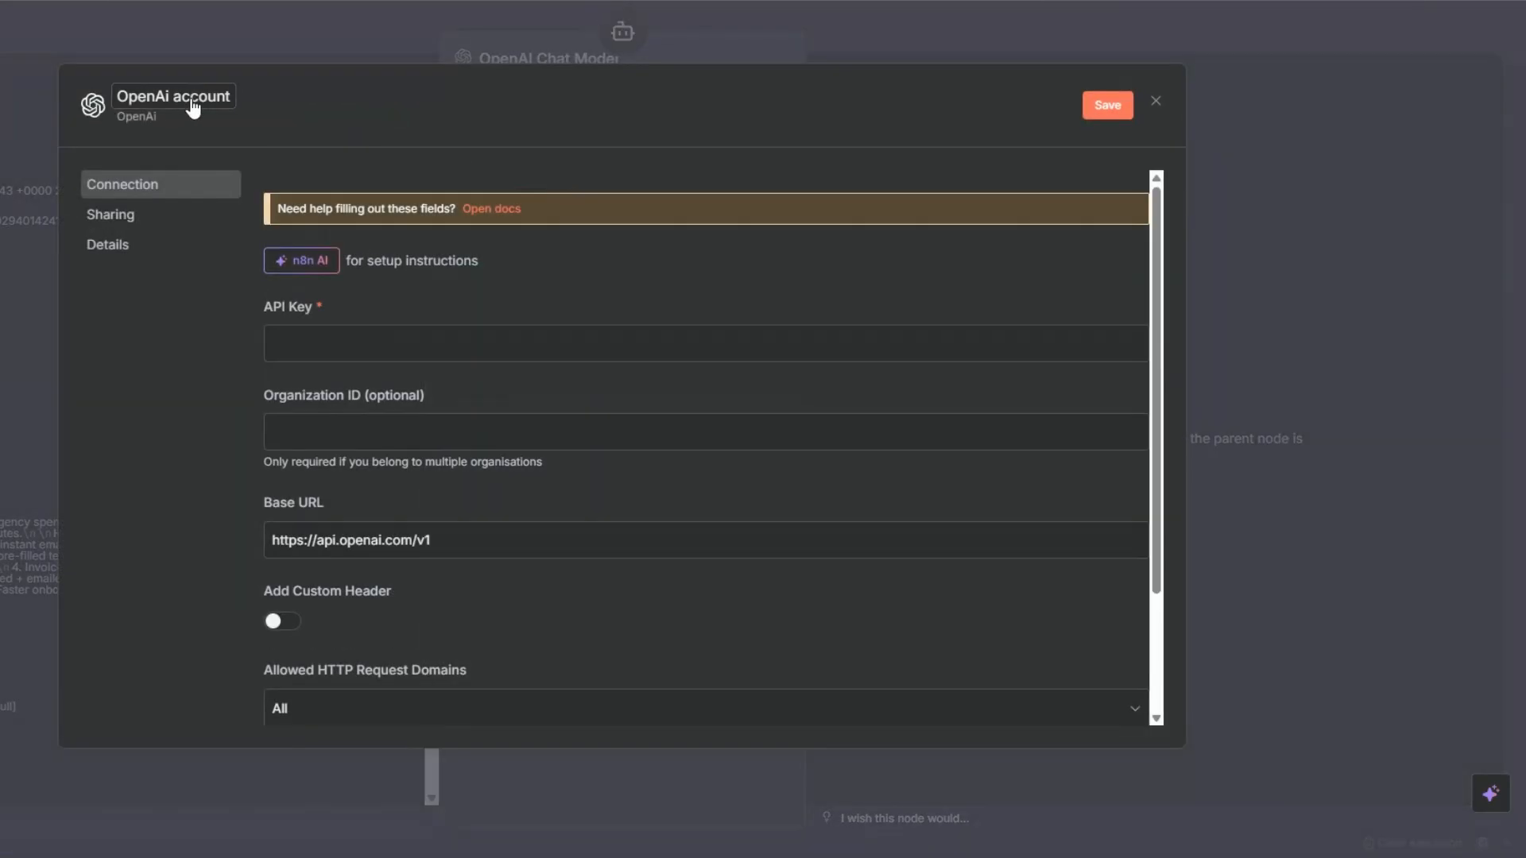
# Enter the API key in the new OpenAI credential, save it and return to the OpenAI Chat Model settings.
pyautogui.click(316, 348)
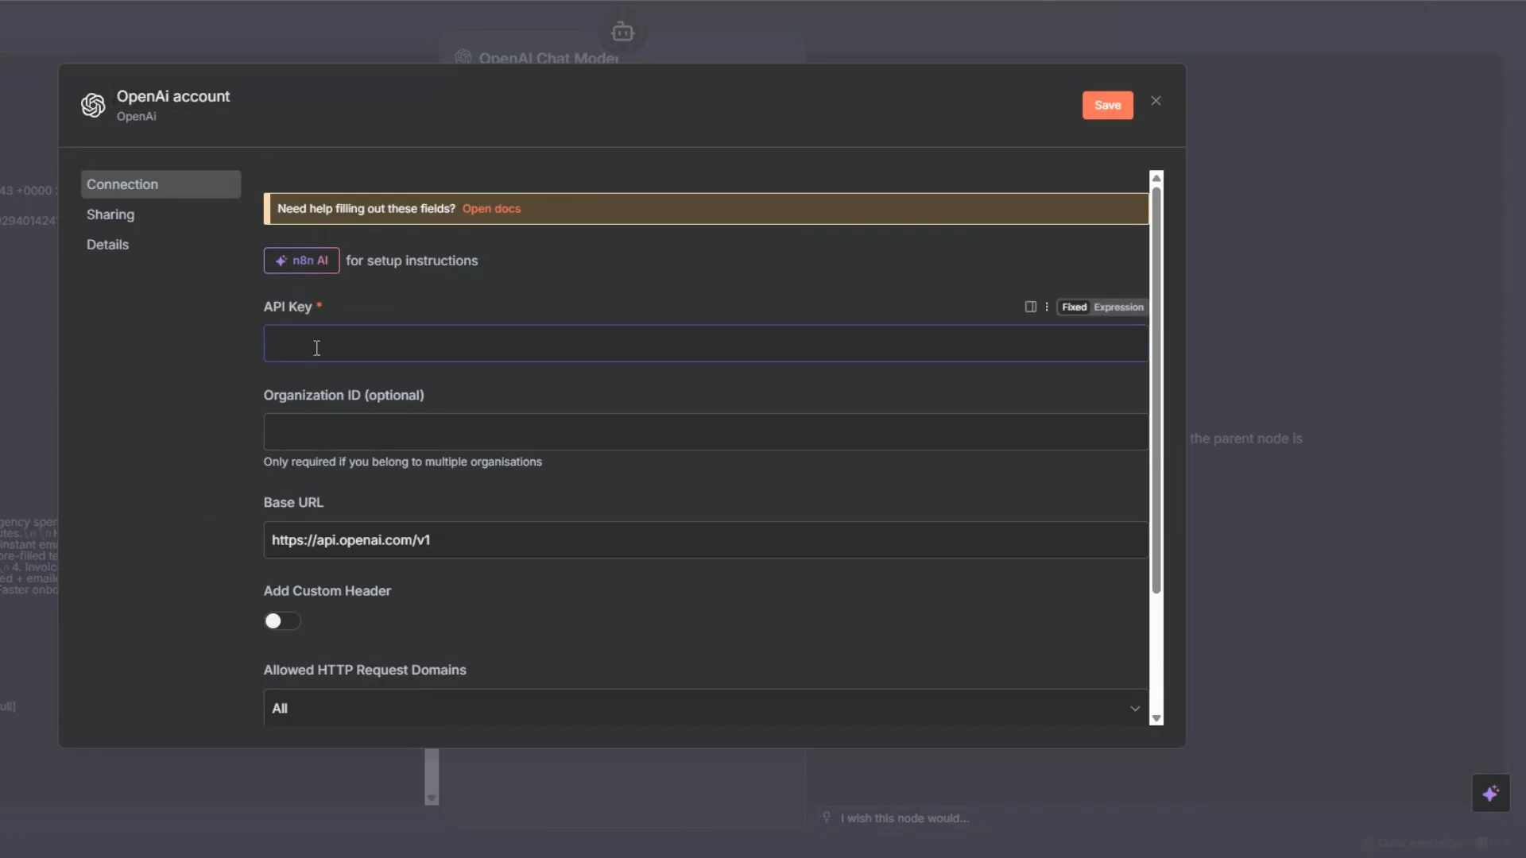
pyautogui.hotkey('ctrl', 'v')
pyautogui.click(1107, 106)
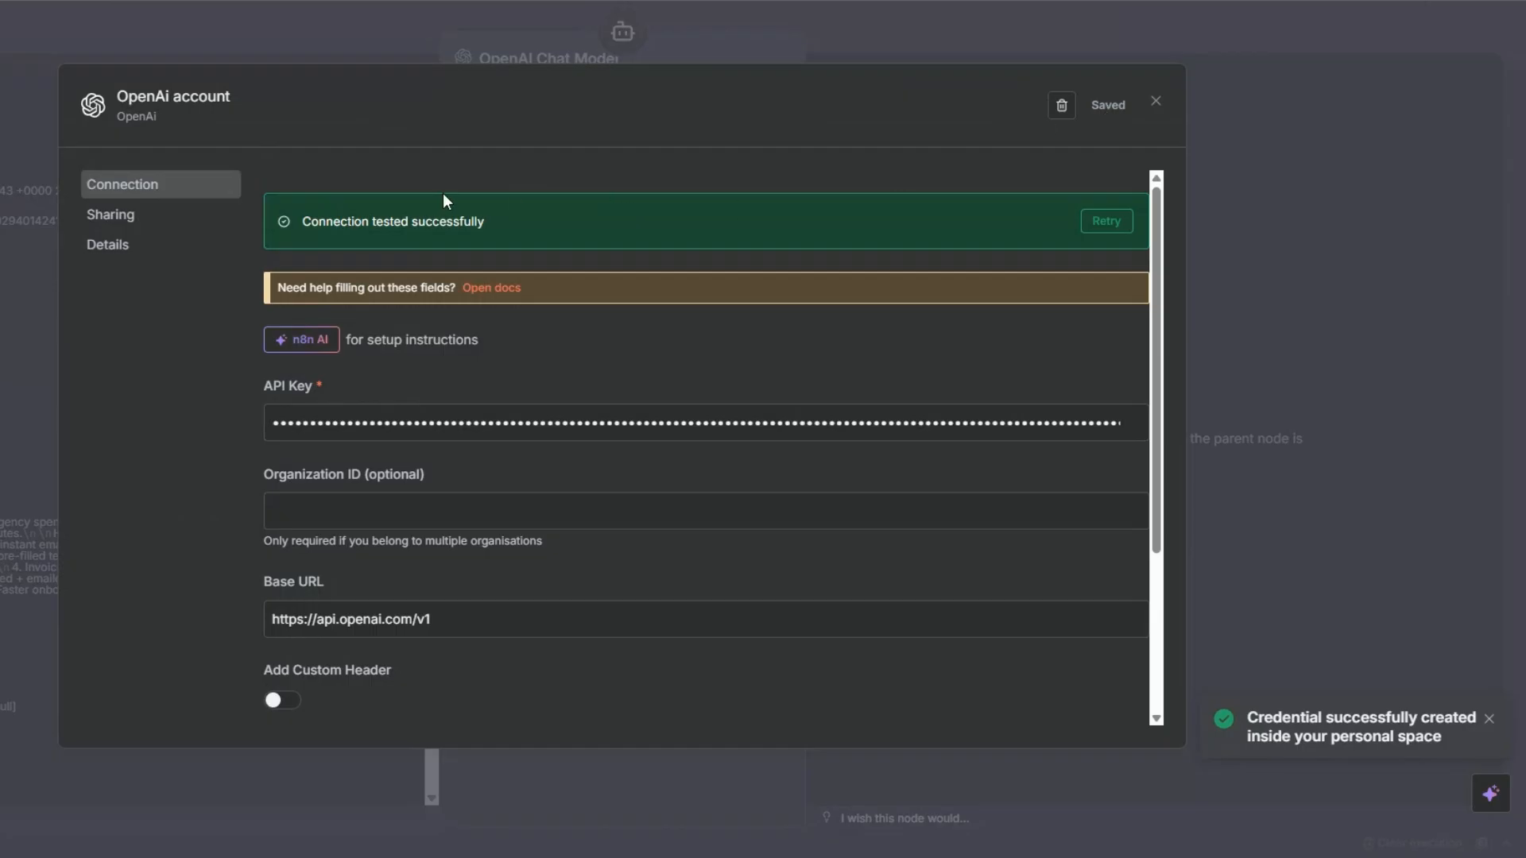
pyautogui.click(1154, 101)
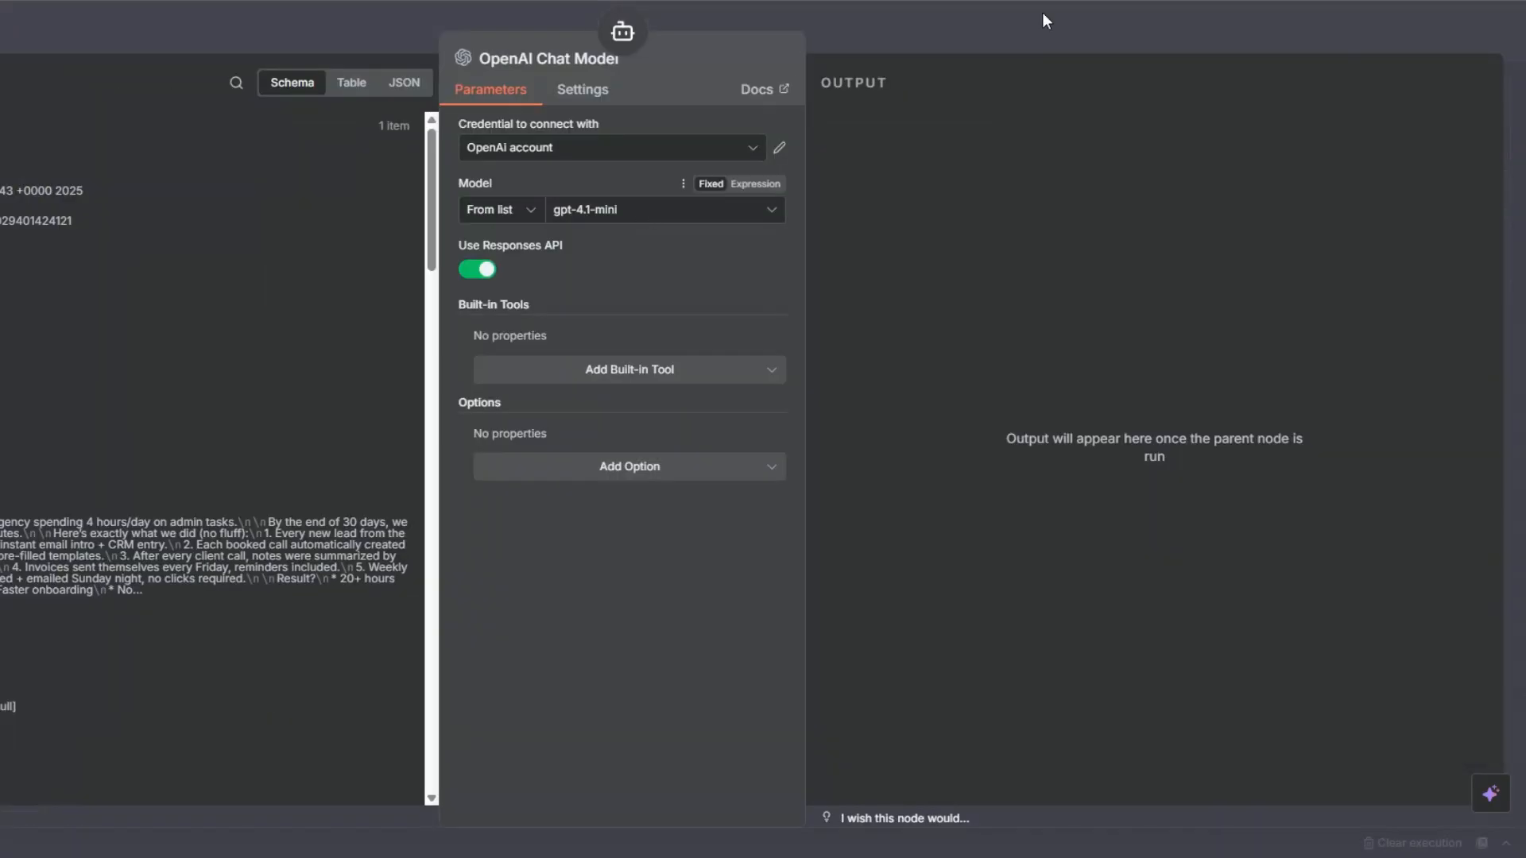
# Browse the available OpenAI models, place the OpenAI Chat Model node above the AI Agent and save the workflow.
pyautogui.click(655, 213)
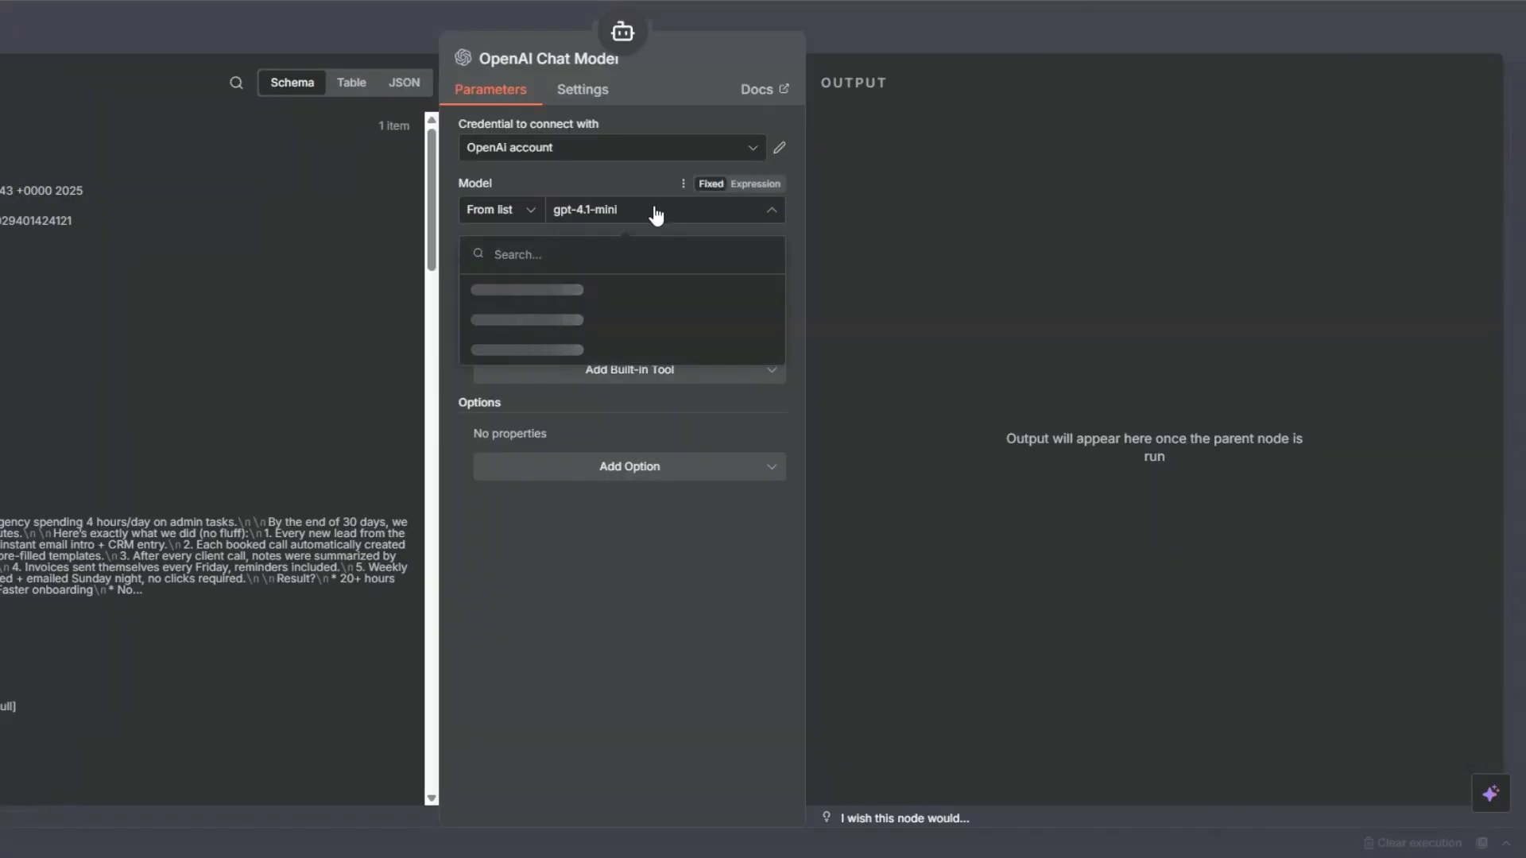
pyautogui.scroll(-3, 594, 365)
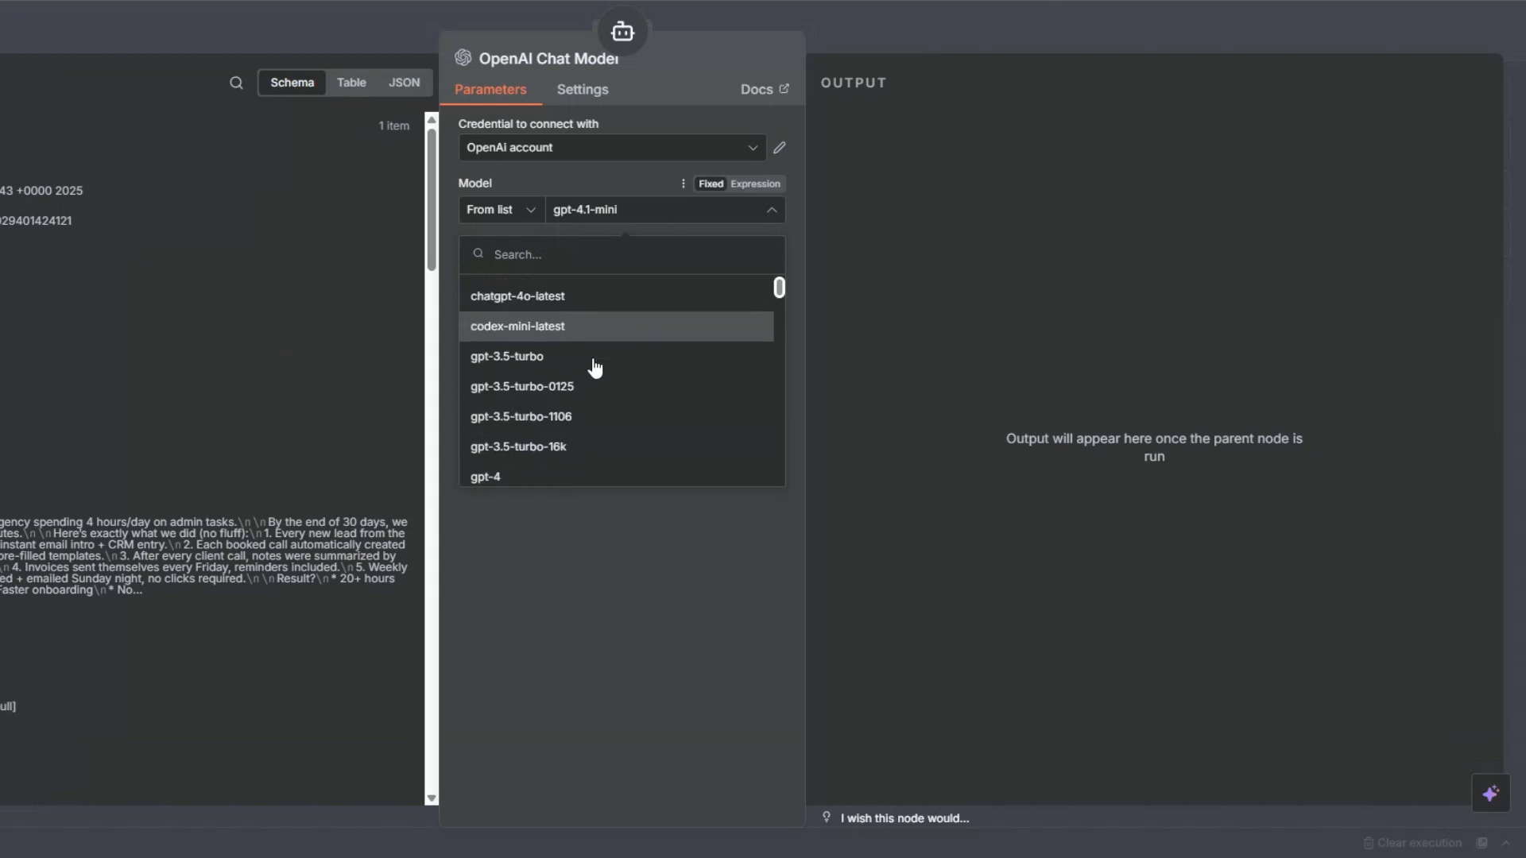
pyautogui.click(592, 170)
pyautogui.press('Escape')
pyautogui.moveTo(652, 616); pyautogui.dragTo(677, 339)
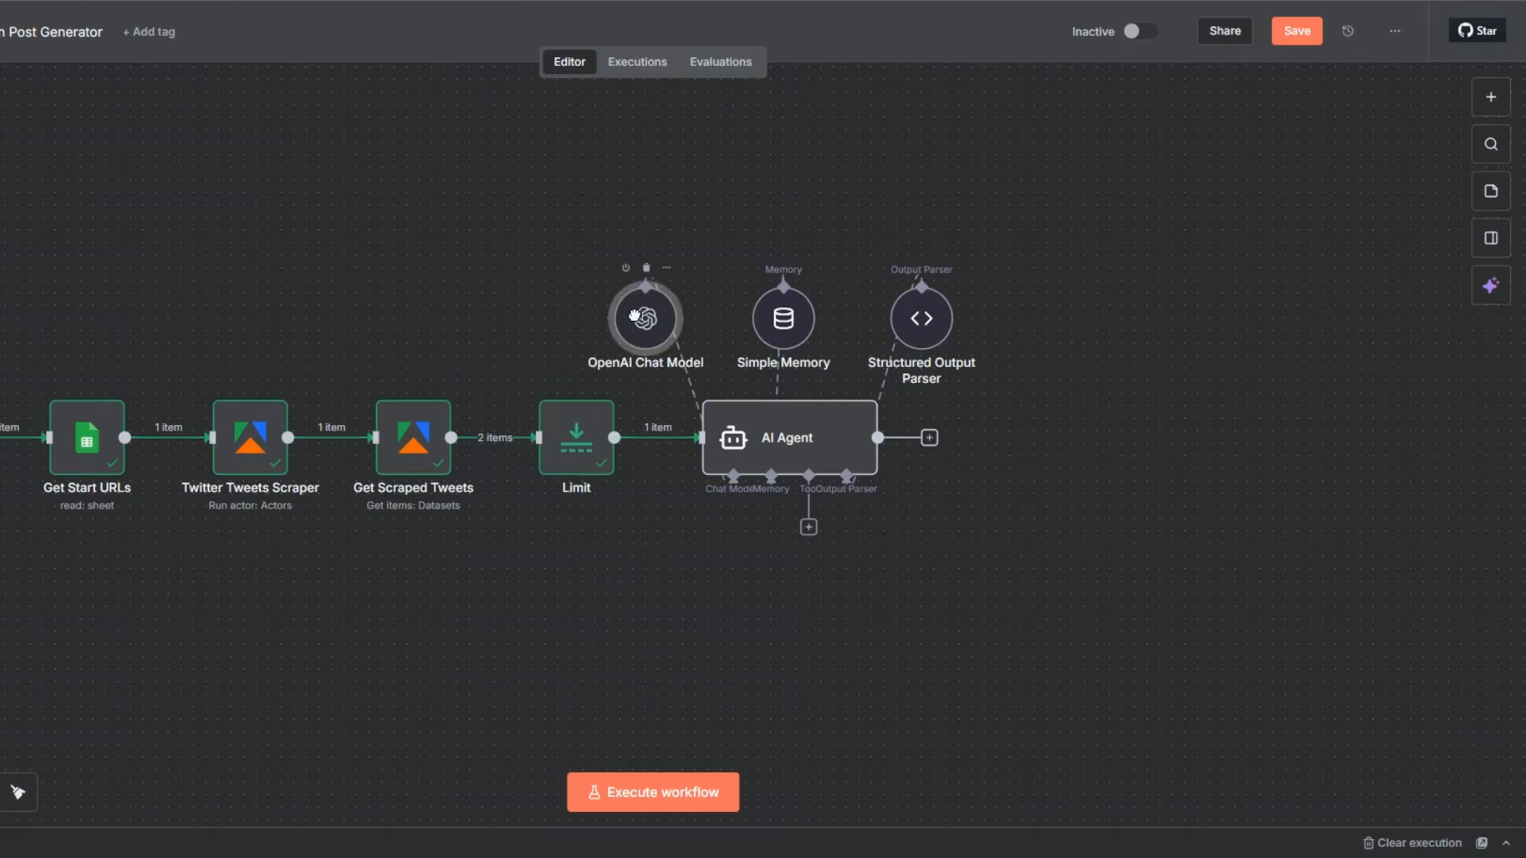
pyautogui.click(1298, 34)
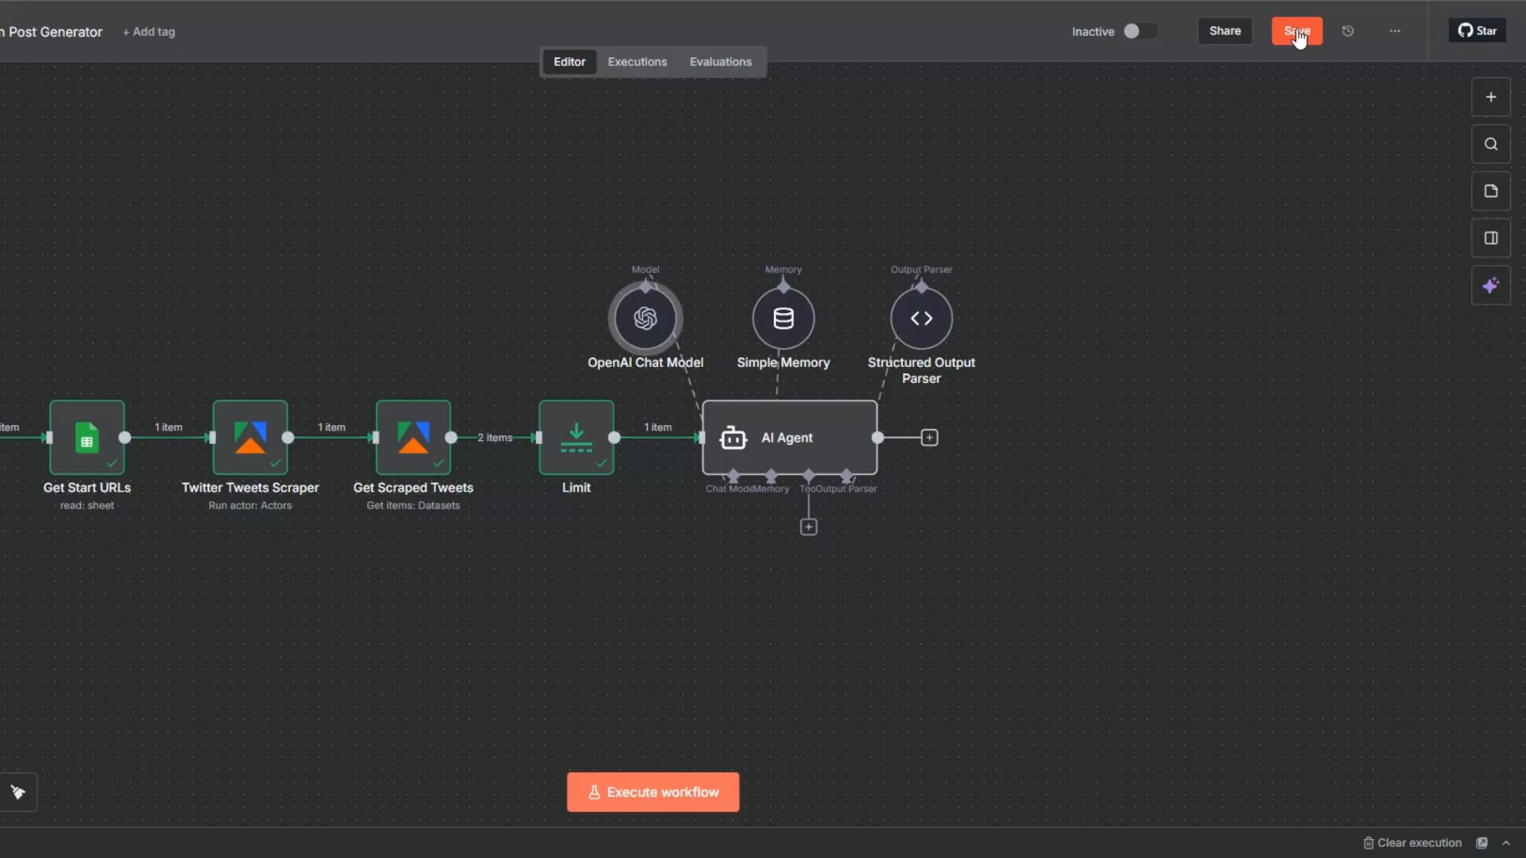
# Rename the AI Agent node as "LinkedIn Post Generator" and save the workflow.
pyautogui.click(807, 440)
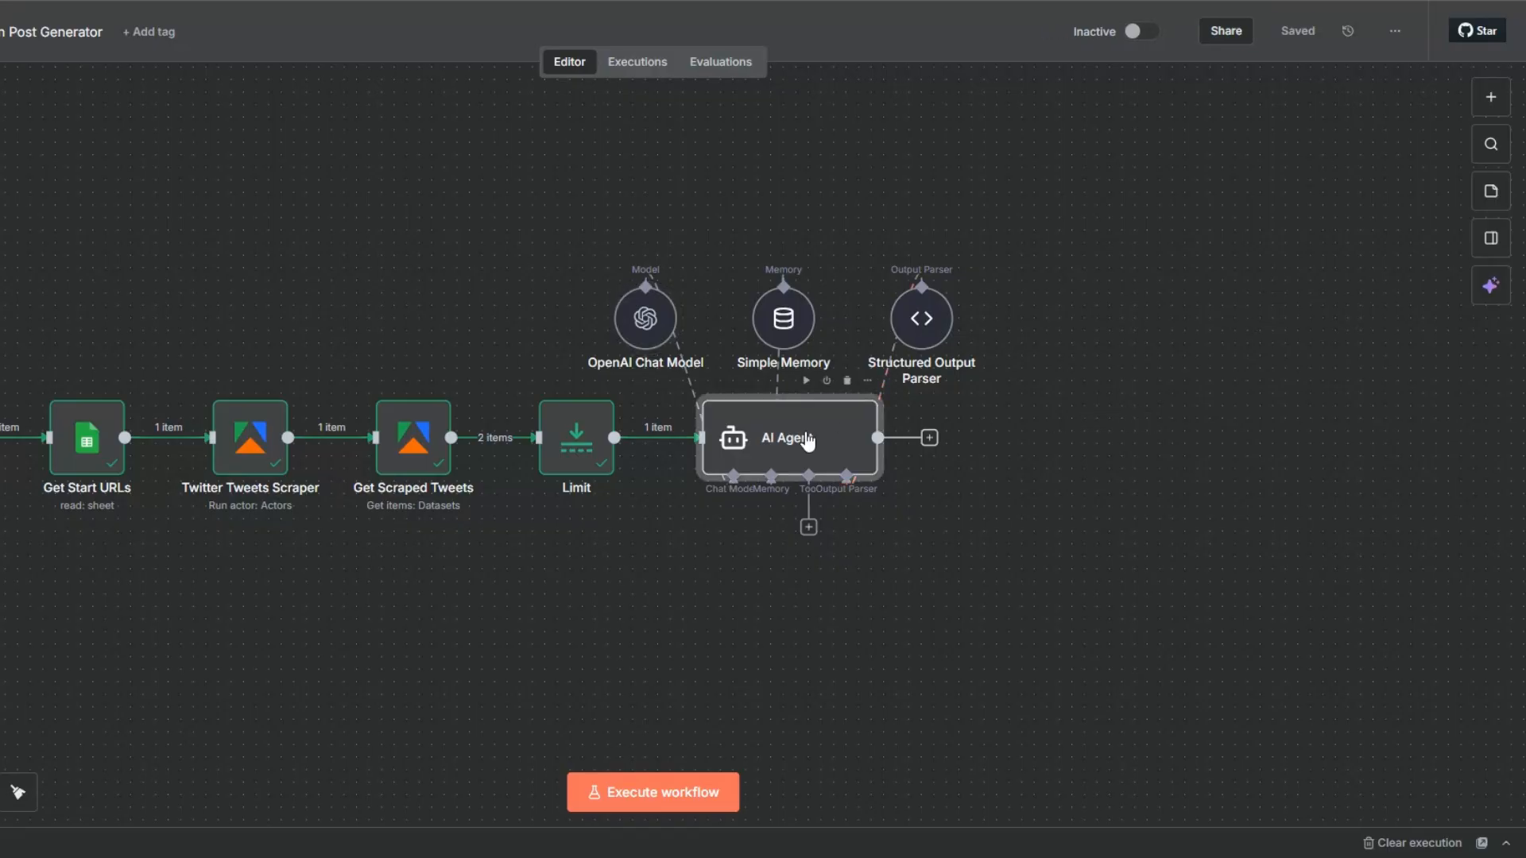
pyautogui.press('F2')
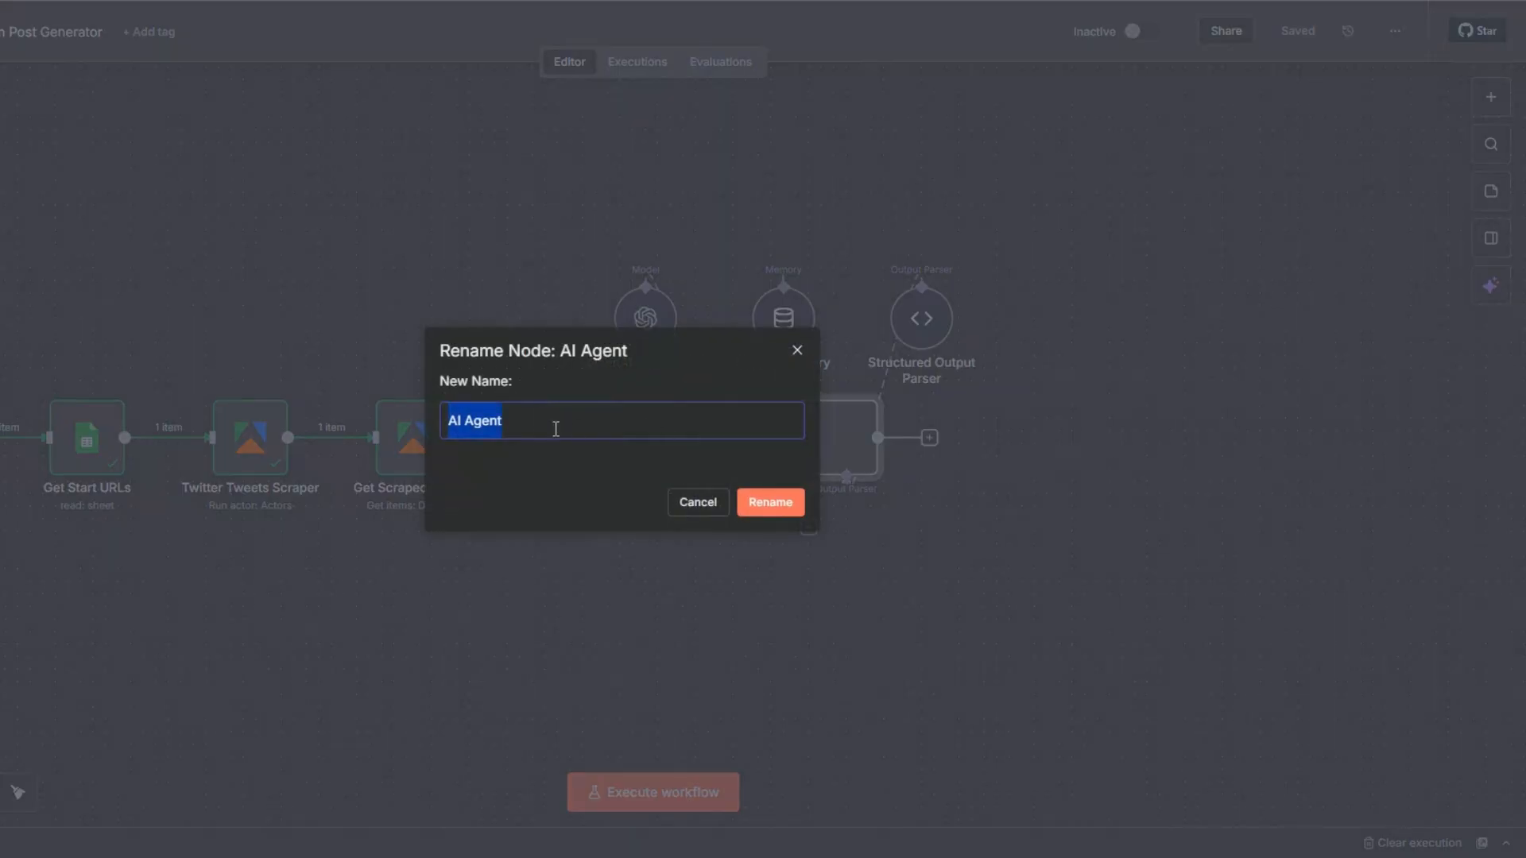
pyautogui.write('LinkedIn Post Generator')
pyautogui.click(785, 504)
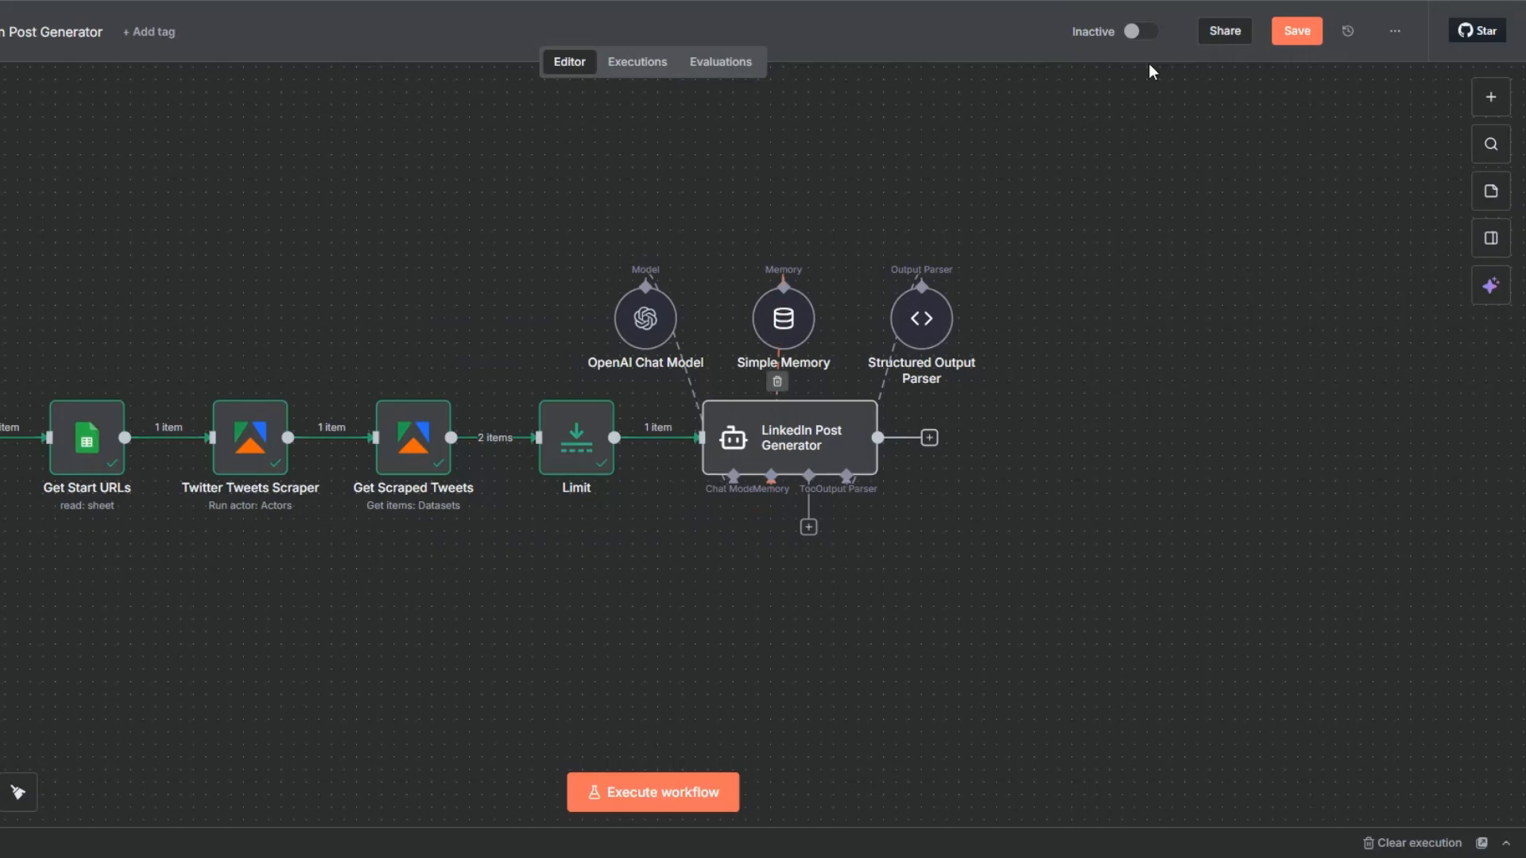
pyautogui.hotkey('ctrl', 's')
# Execute the LinkedIn Post Generator node and read the generated post in the output's table view.
pyautogui.click(833, 443)
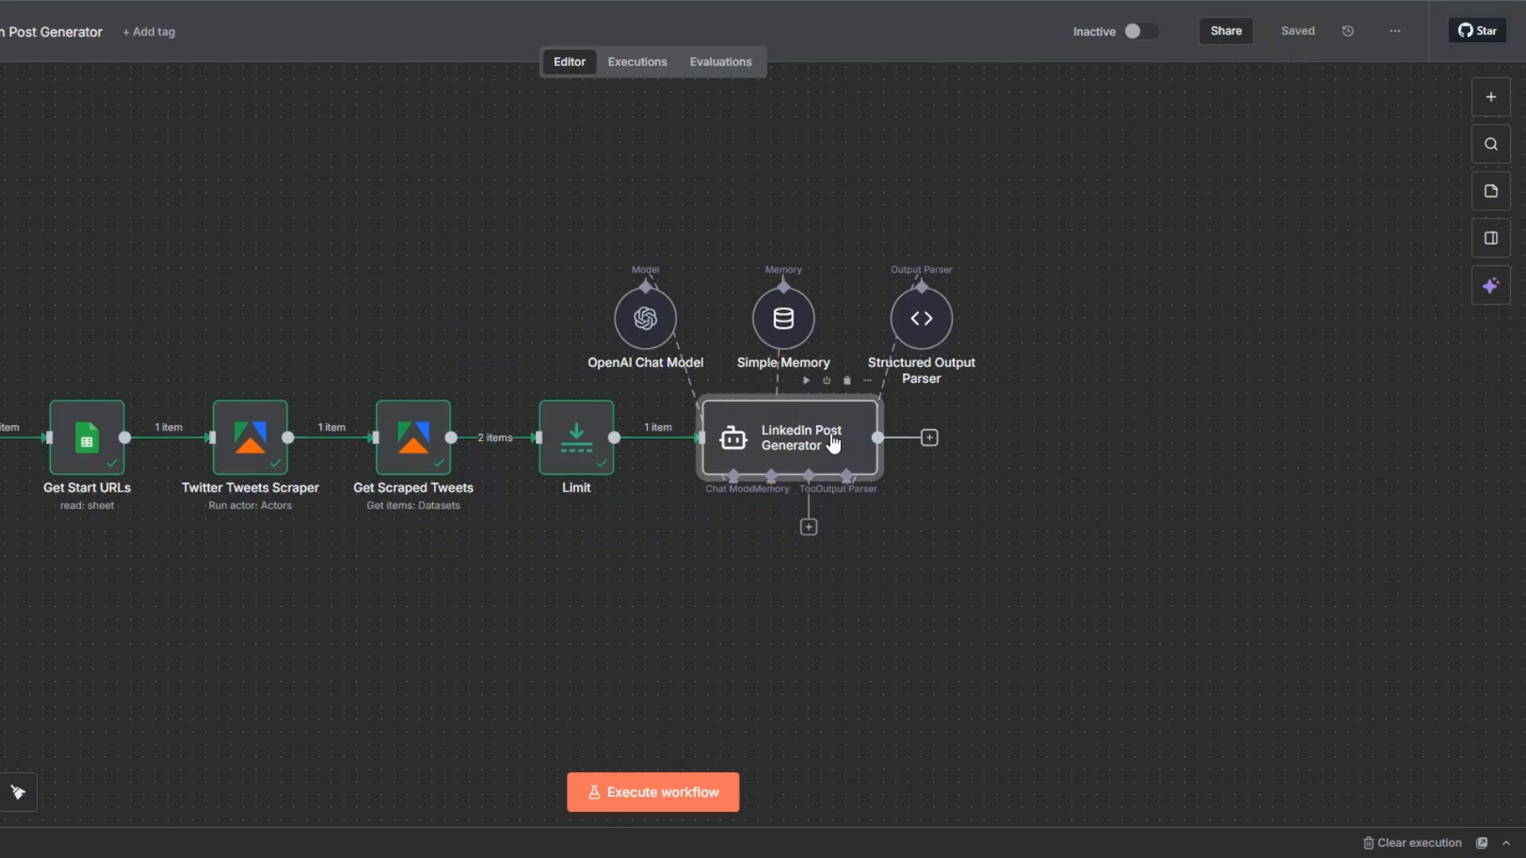
pyautogui.doubleClick(833, 442)
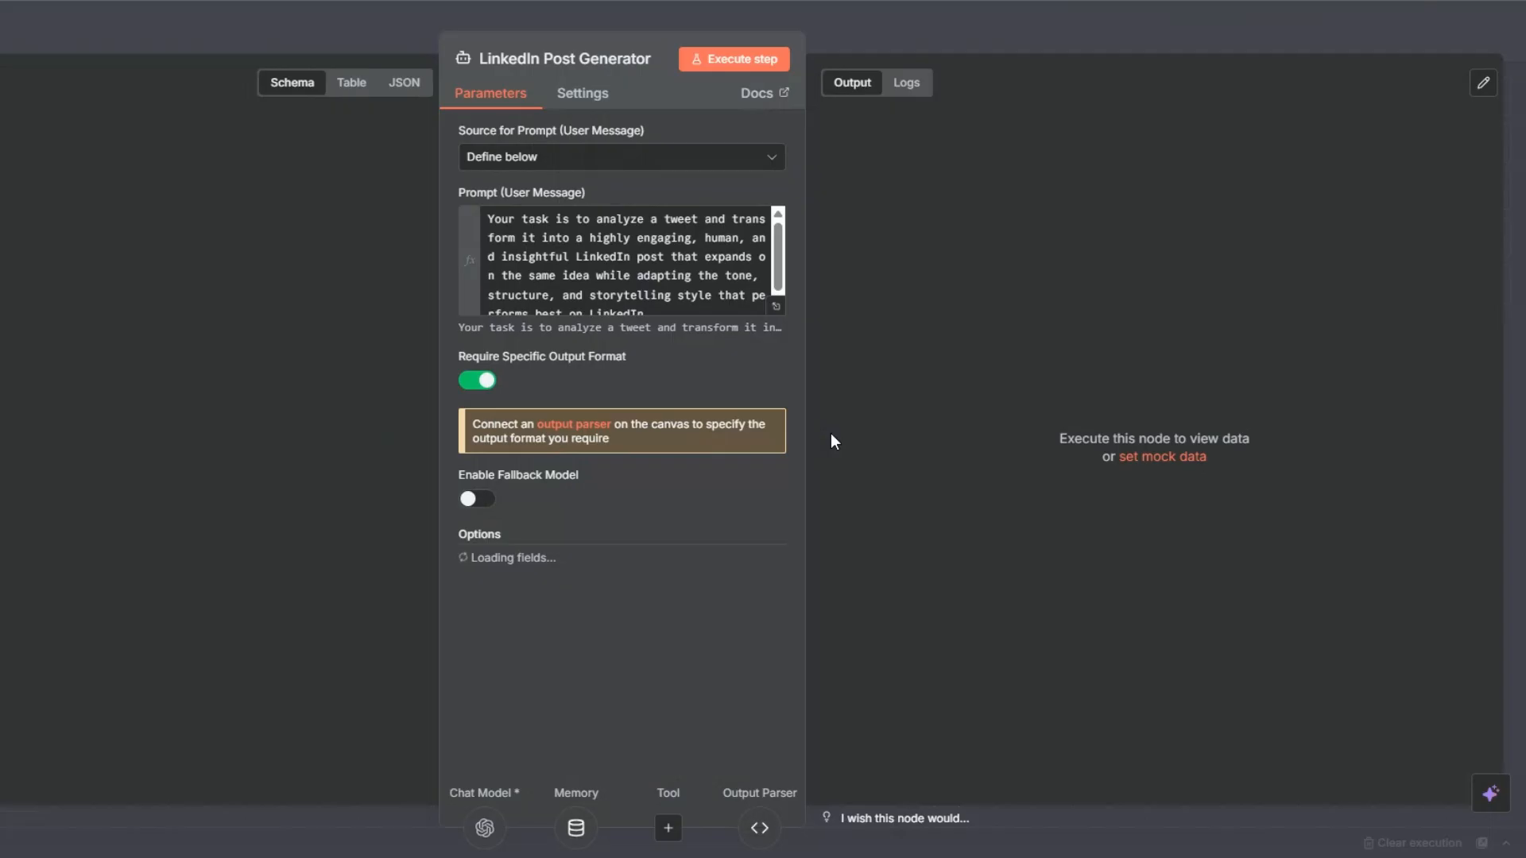
pyautogui.click(749, 60)
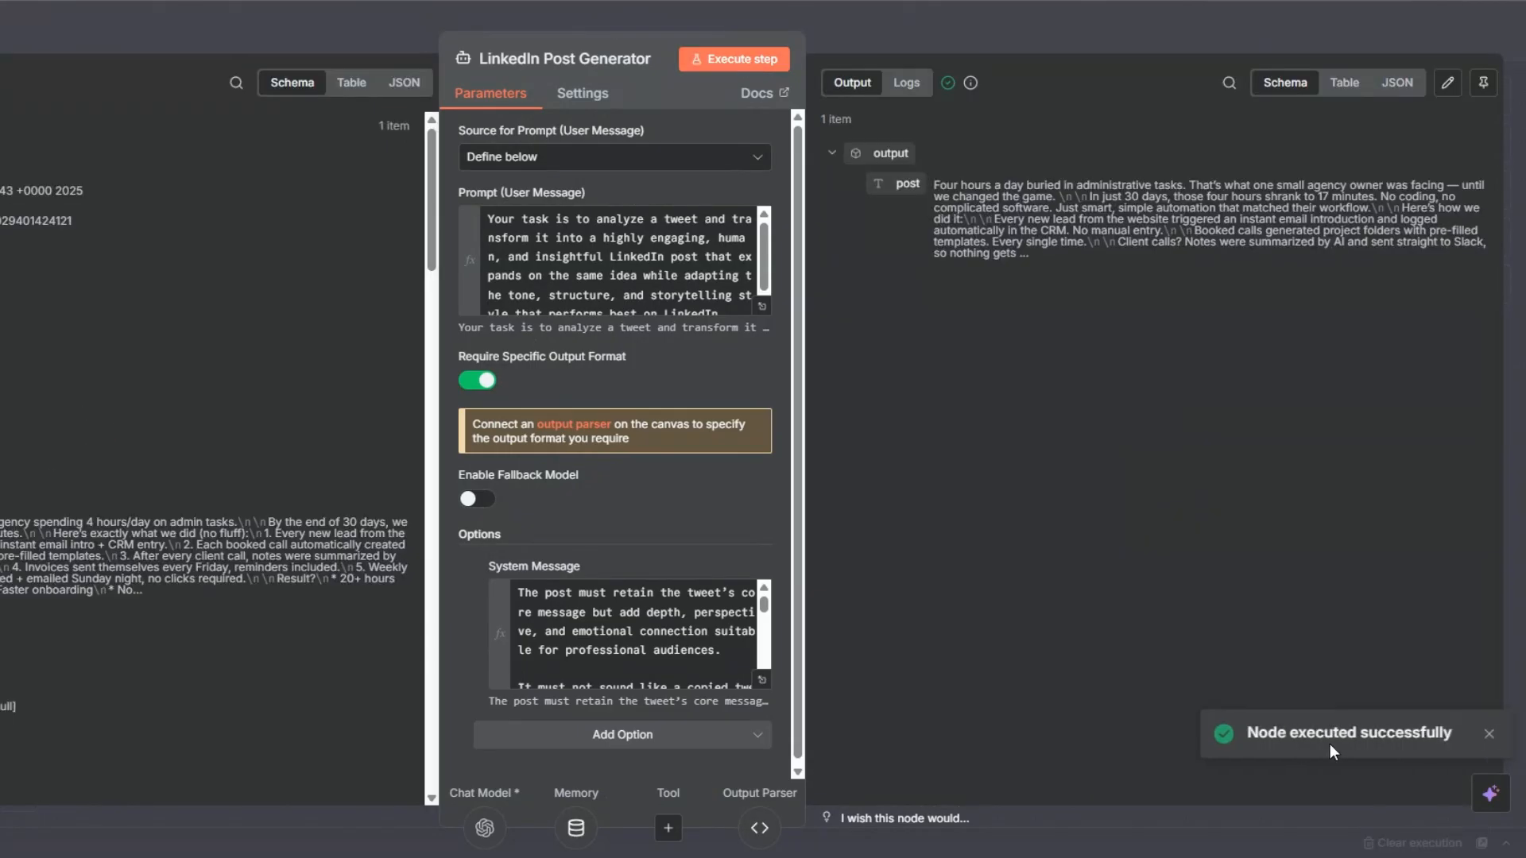
pyautogui.click(1343, 83)
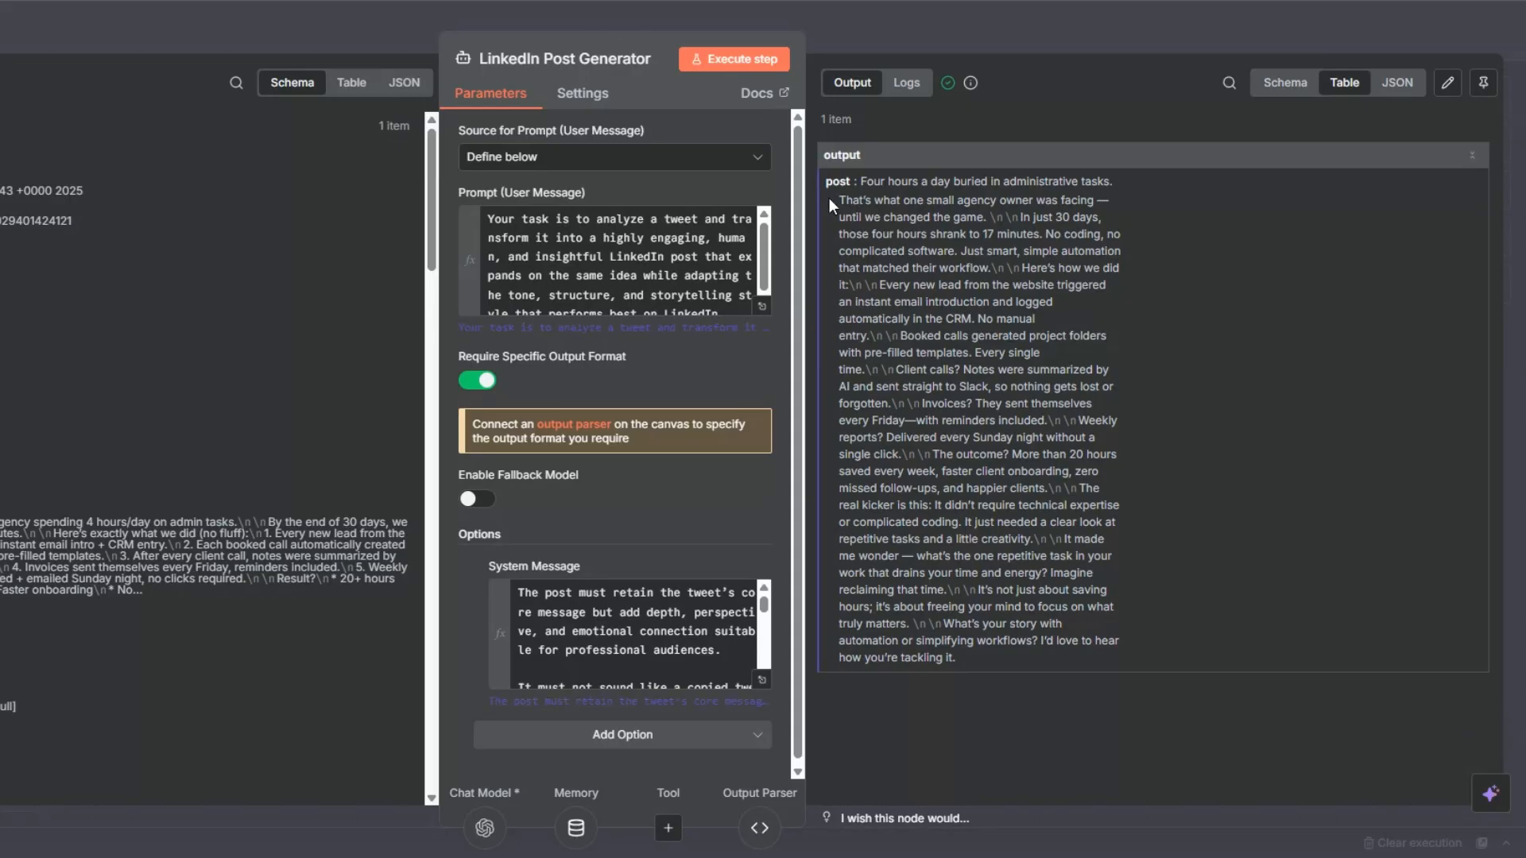
pyautogui.moveTo(859, 184); pyautogui.dragTo(1114, 655)
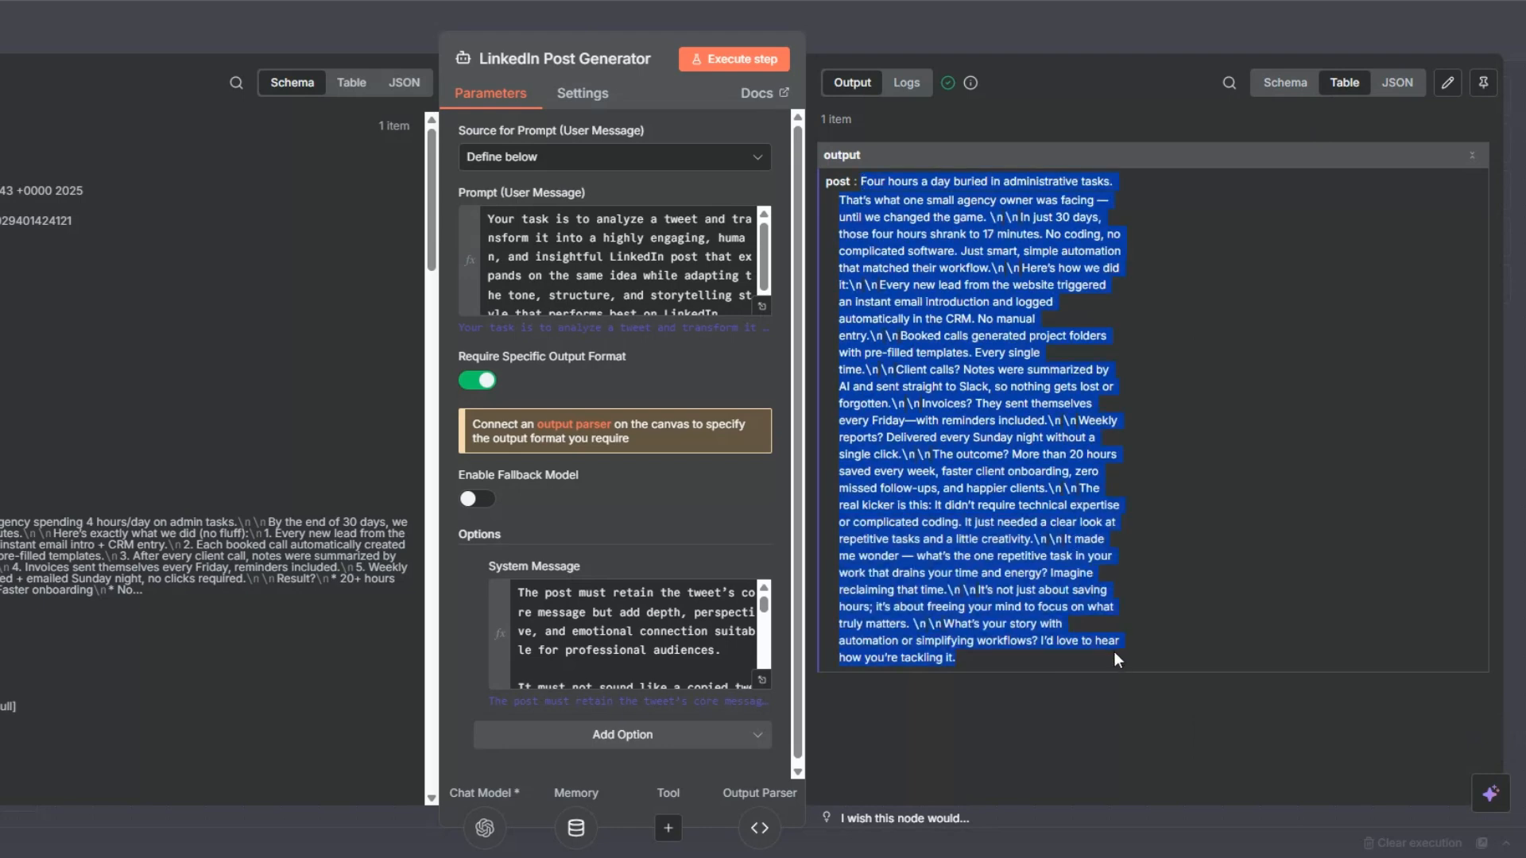
pyautogui.click(1152, 604)
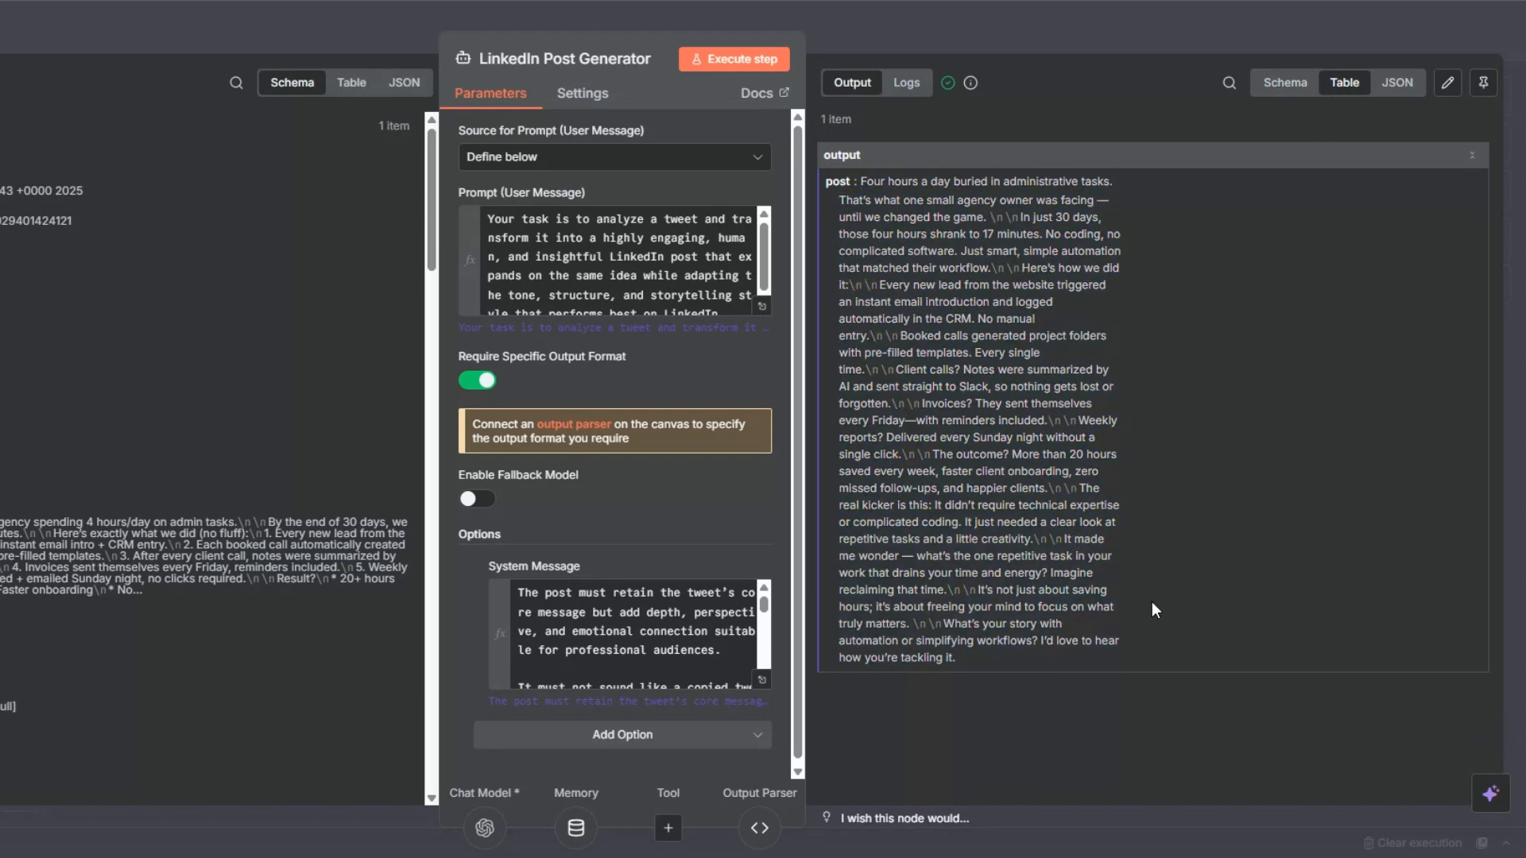
pyautogui.press('Escape')
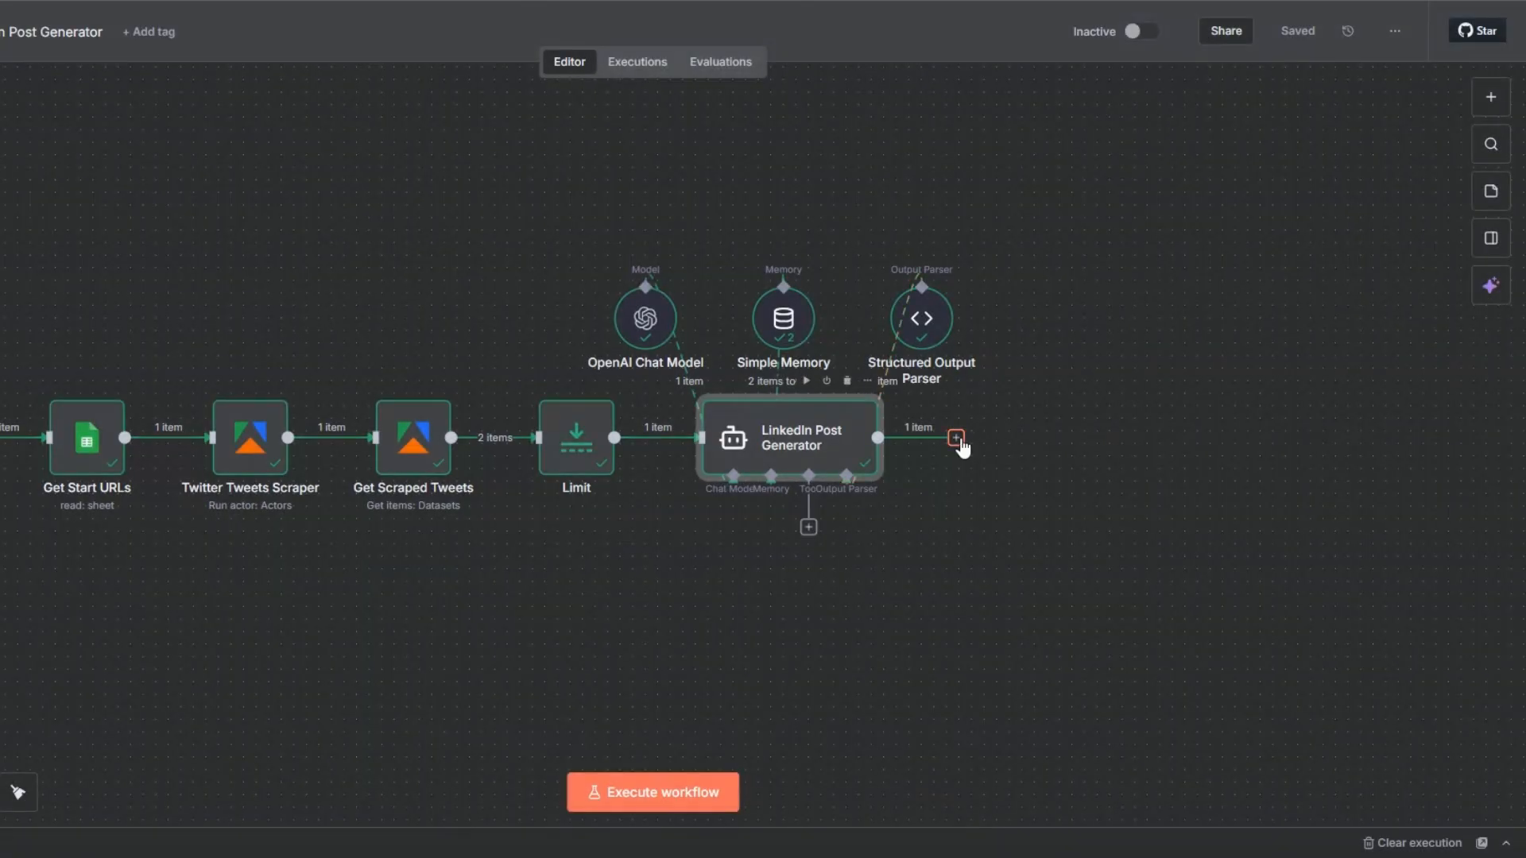
# Add a Wait node after LinkedIn Post Generator that resumes after an interval of 3 seconds.
pyautogui.click(956, 438)
pyautogui.write('wait')
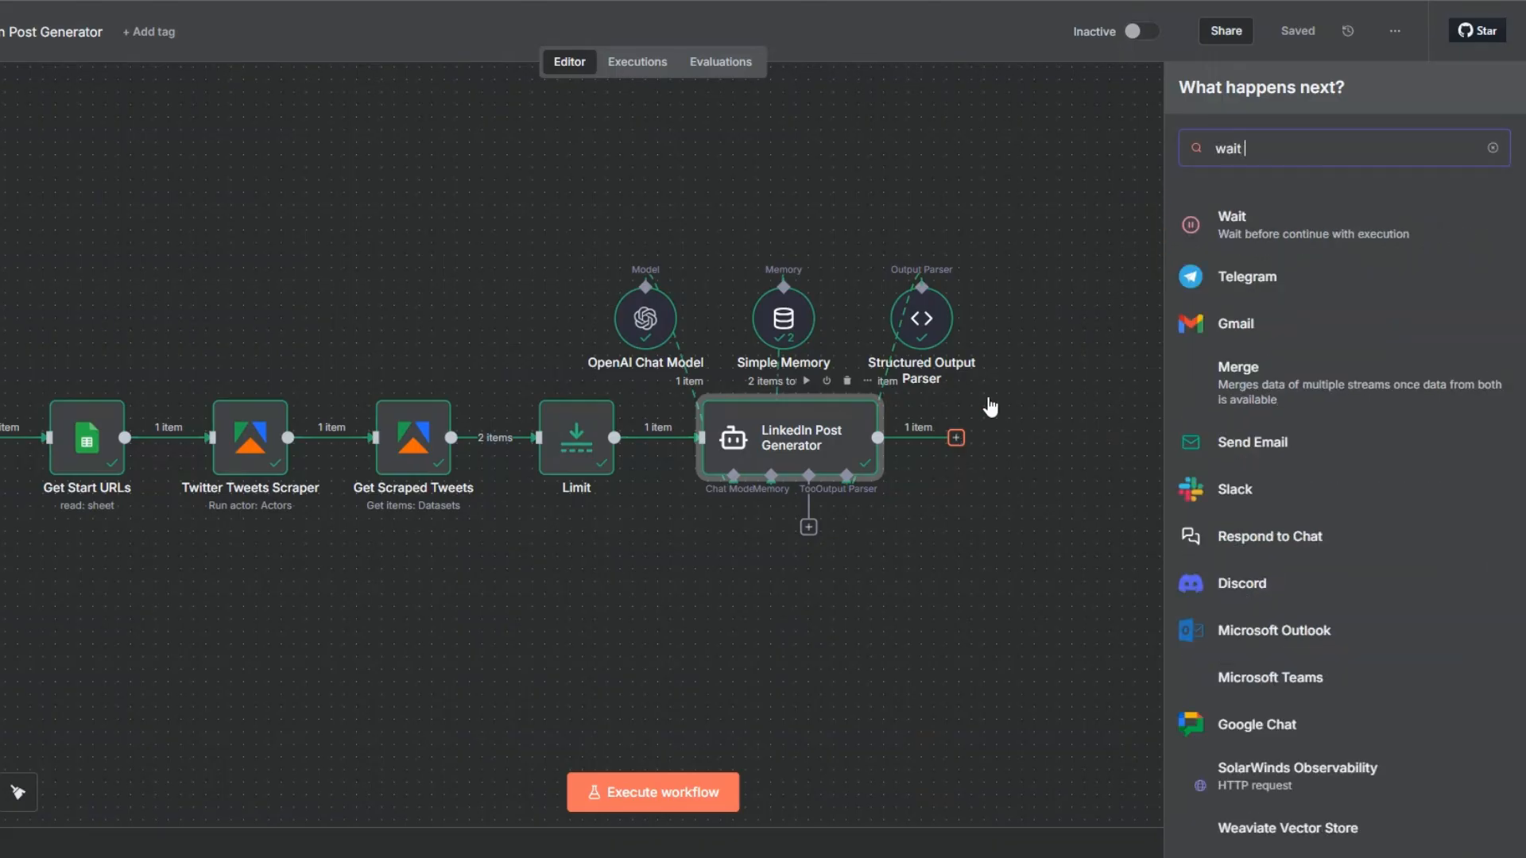
pyautogui.click(1224, 213)
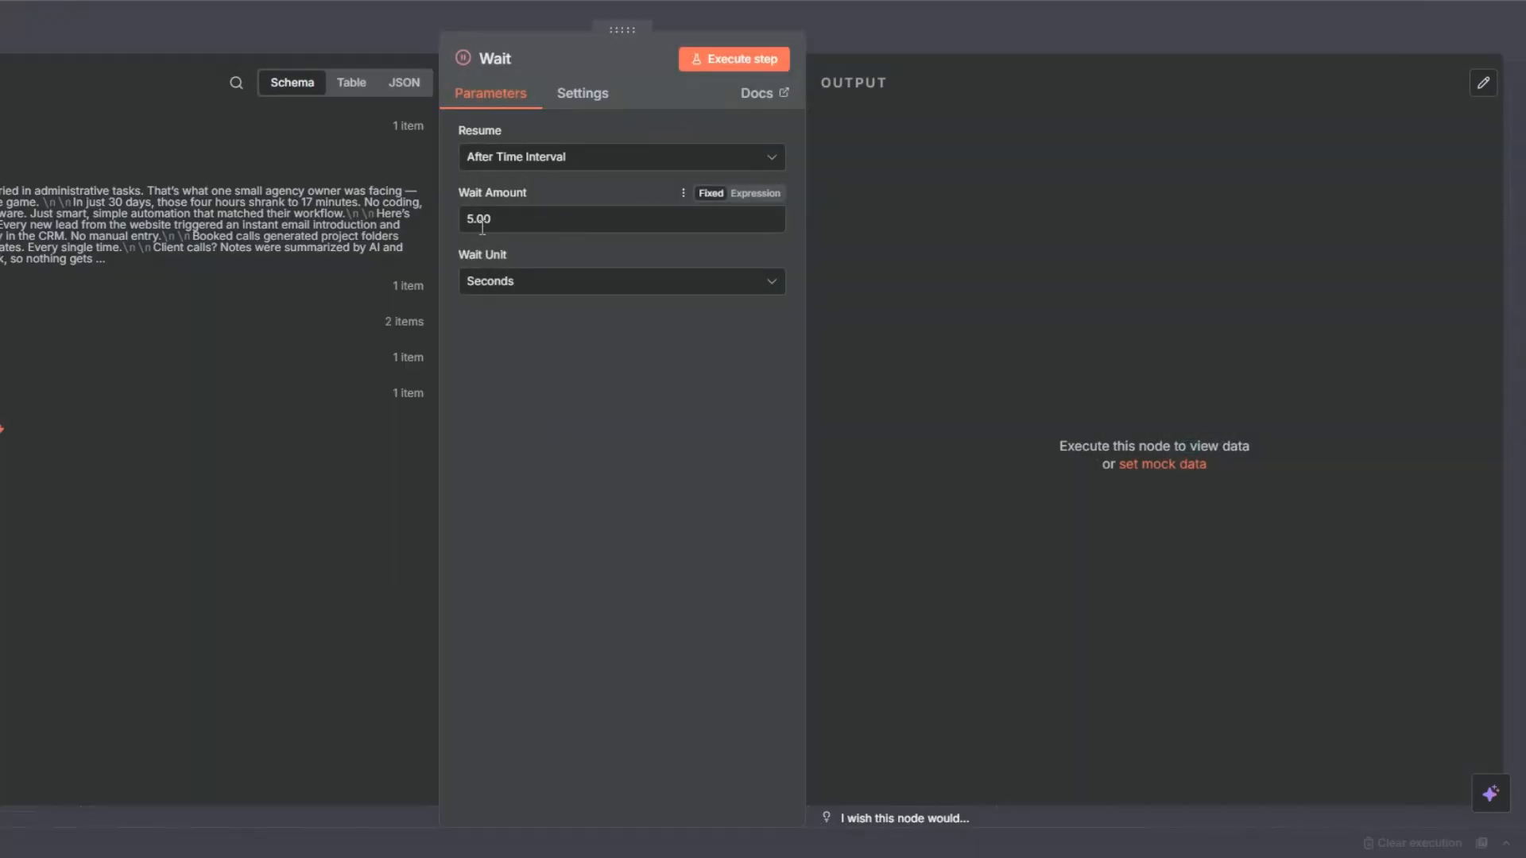
pyautogui.moveTo(475, 226); pyautogui.dragTo(456, 225)
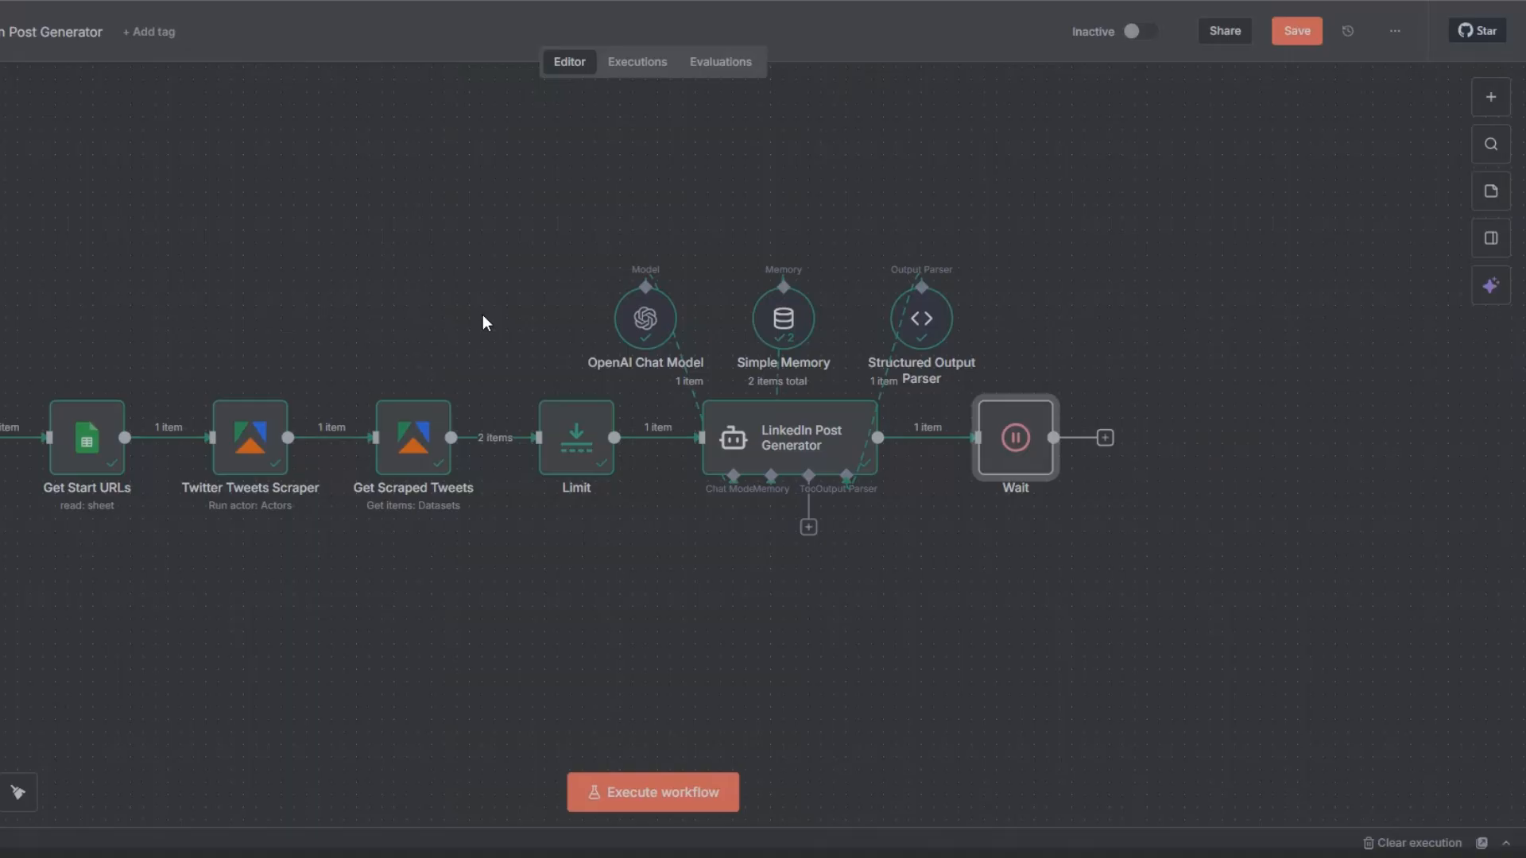
pyautogui.press('Escape')
# Rename the Wait node as "Wait 3 Seconds".
pyautogui.press('F2')
pyautogui.click(521, 420)
pyautogui.write('3 Se')
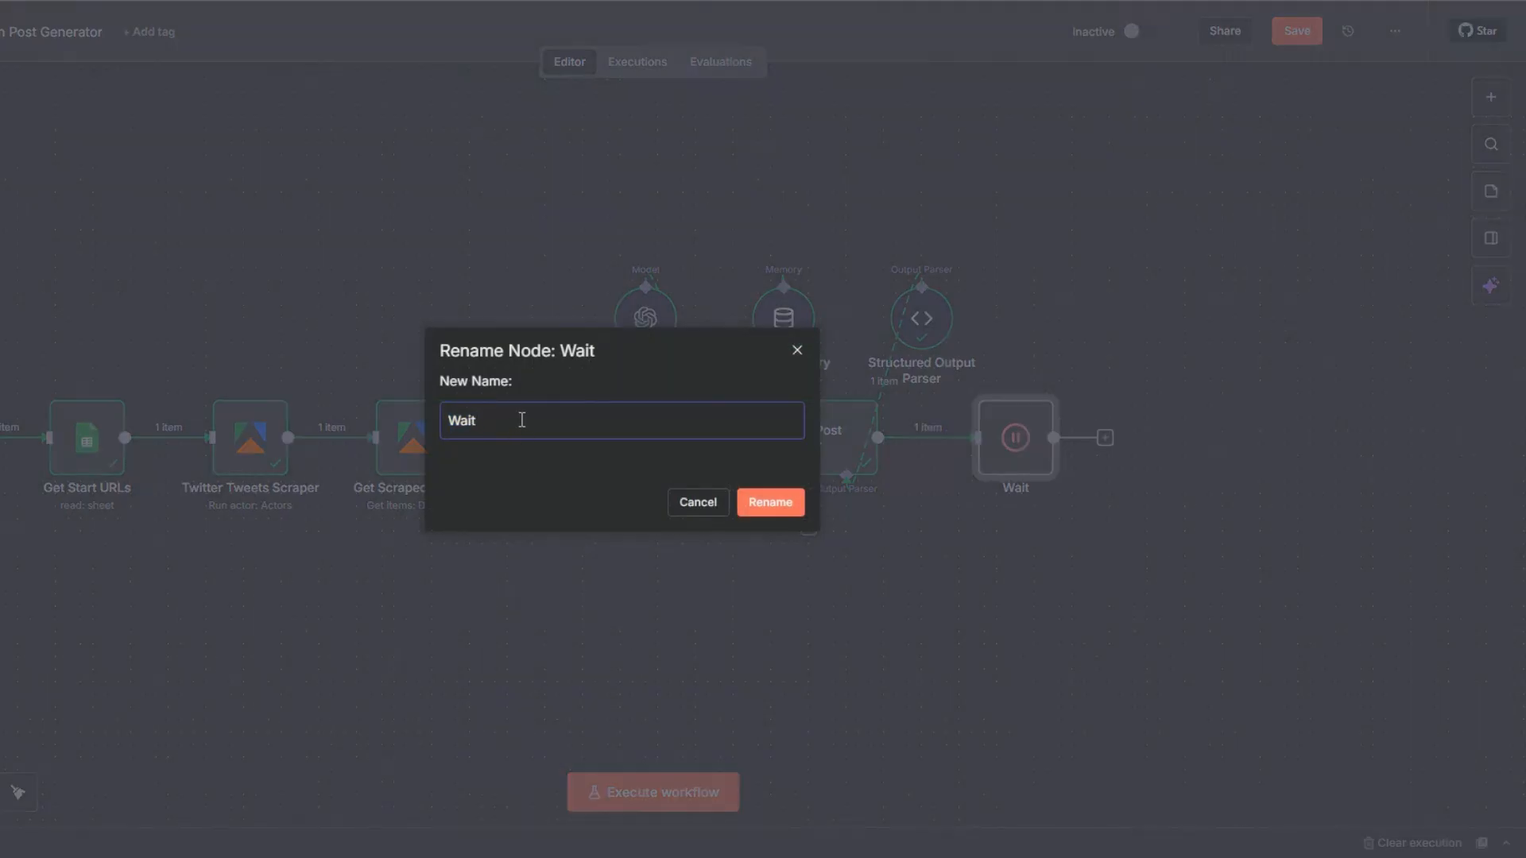
pyautogui.write('conds')
pyautogui.click(774, 504)
pyautogui.click(981, 379)
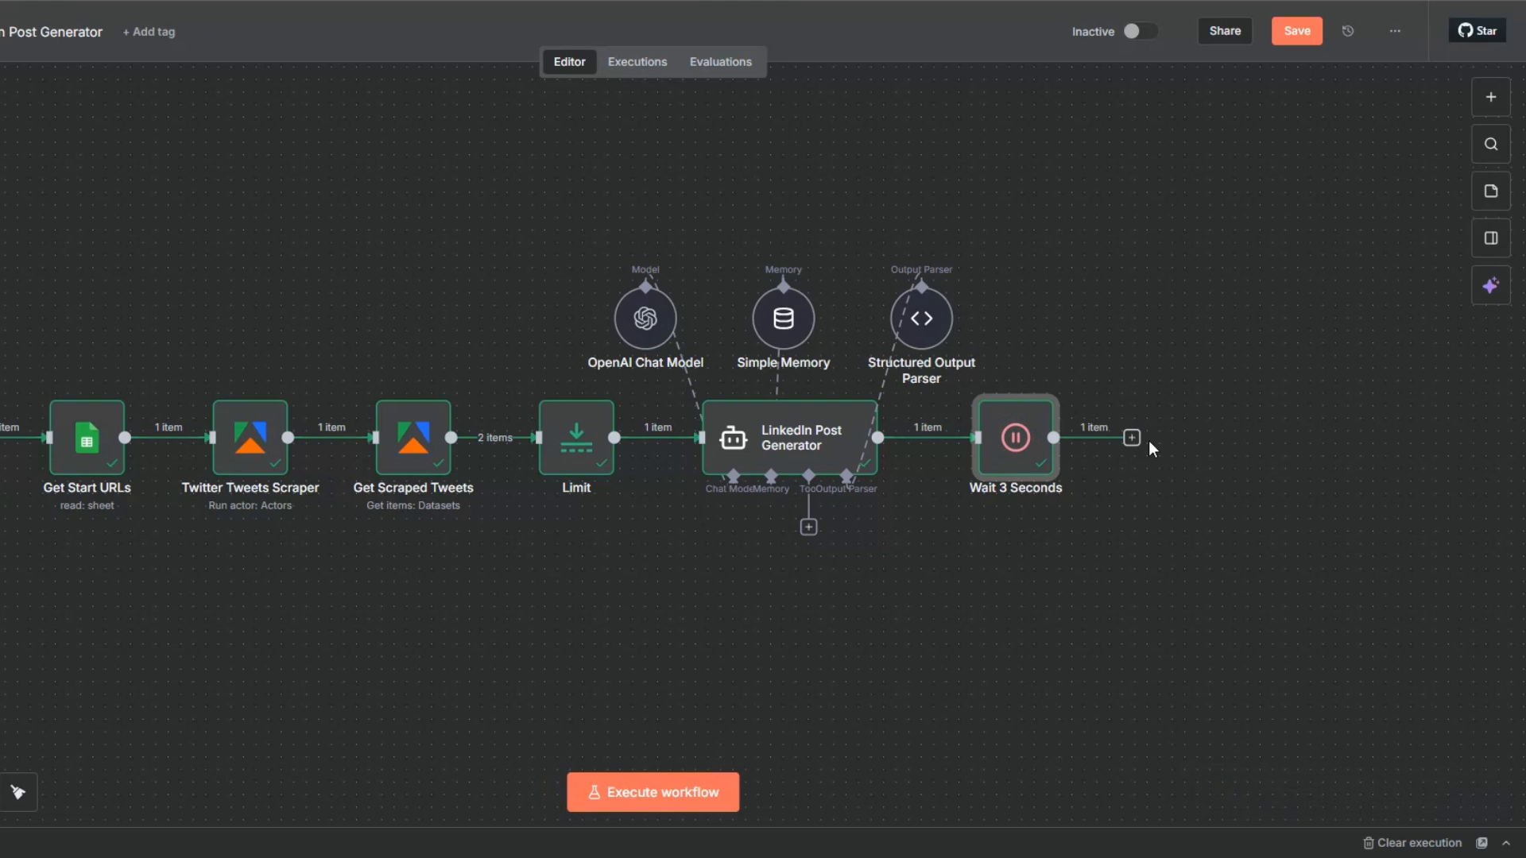
# Add a Gmail "Send message and wait for response" node after Wait 3 Seconds.
pyautogui.click(1130, 438)
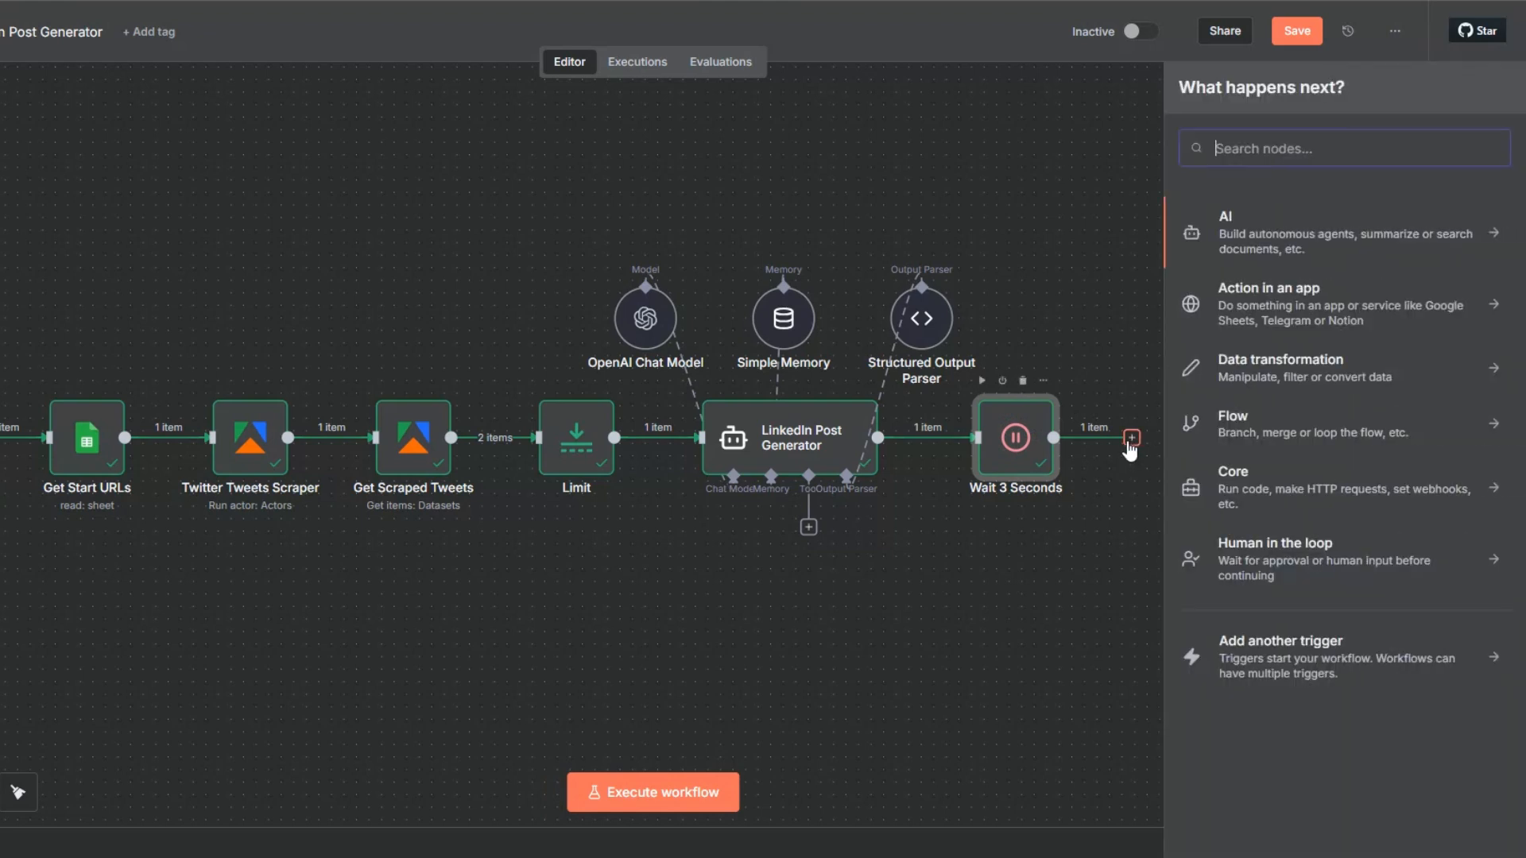
pyautogui.write('gmail')
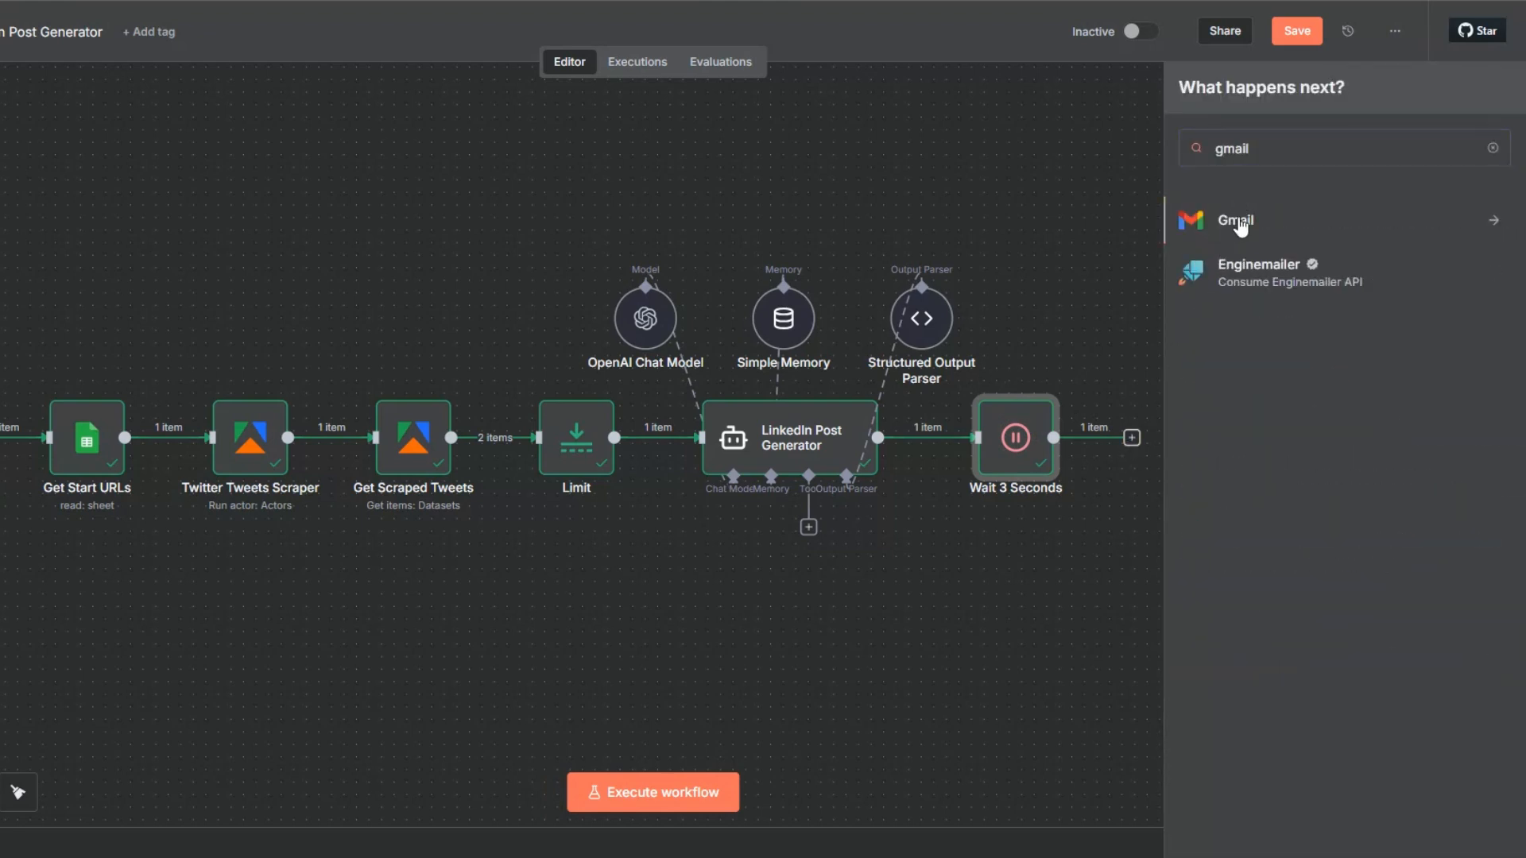
pyautogui.click(1240, 225)
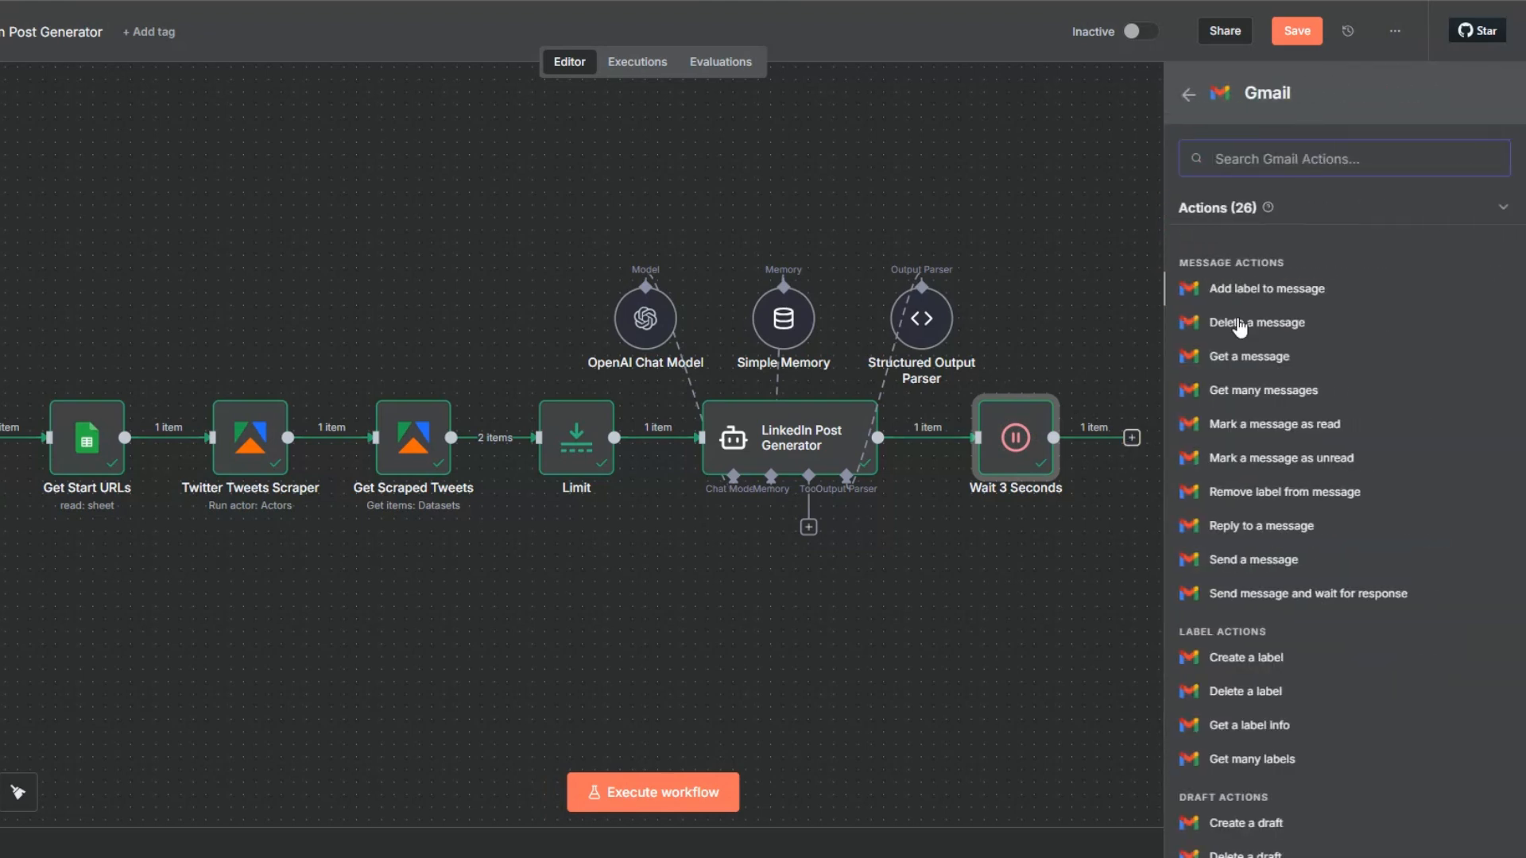
pyautogui.click(1260, 593)
# Create a new Gmail OAuth2 credential for the node by signing in with Google.
pyautogui.click(569, 147)
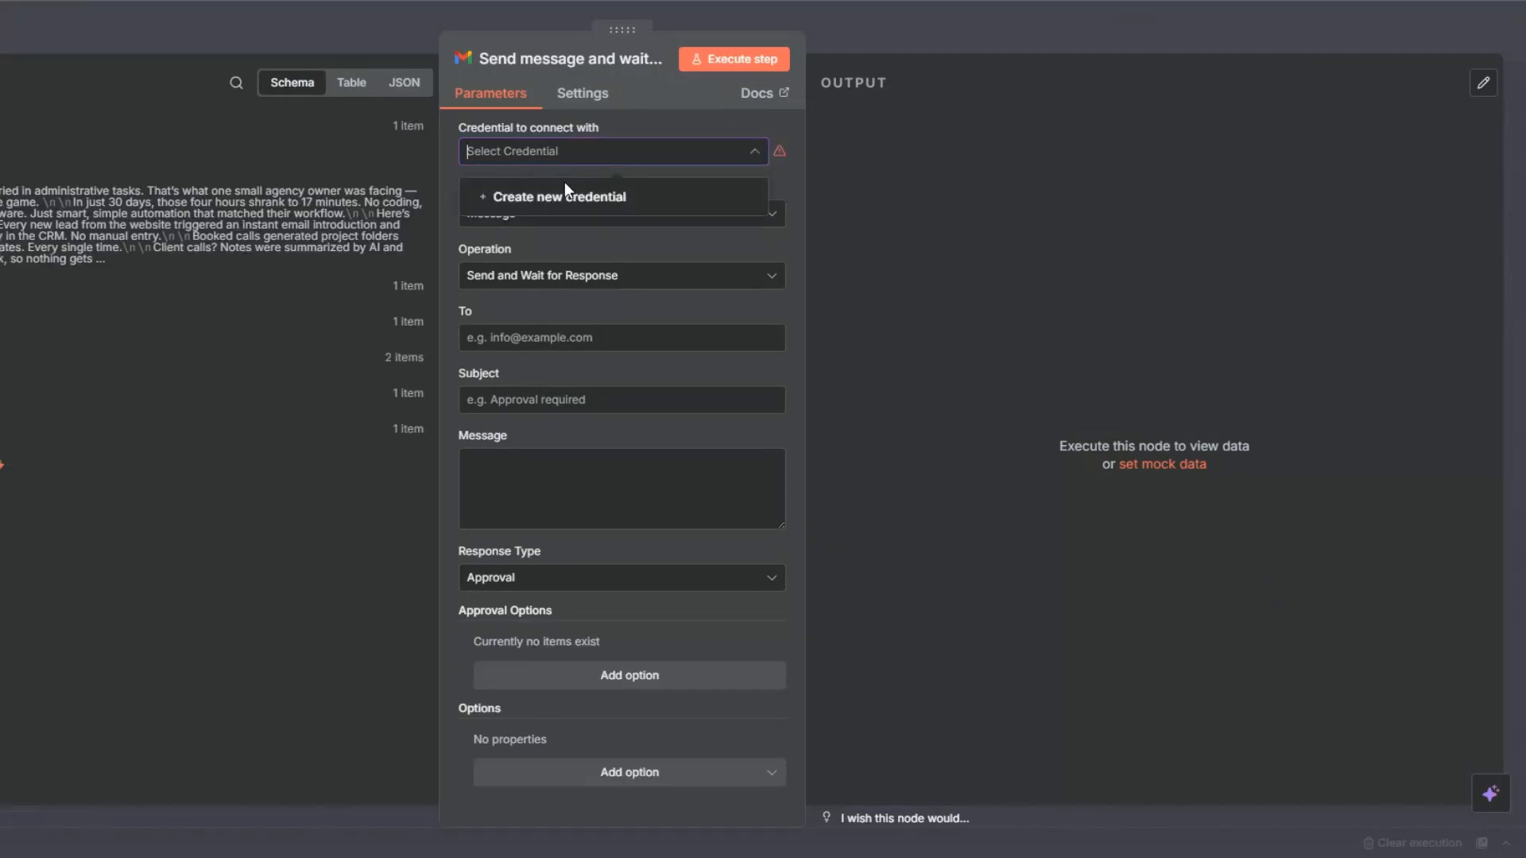
pyautogui.click(560, 196)
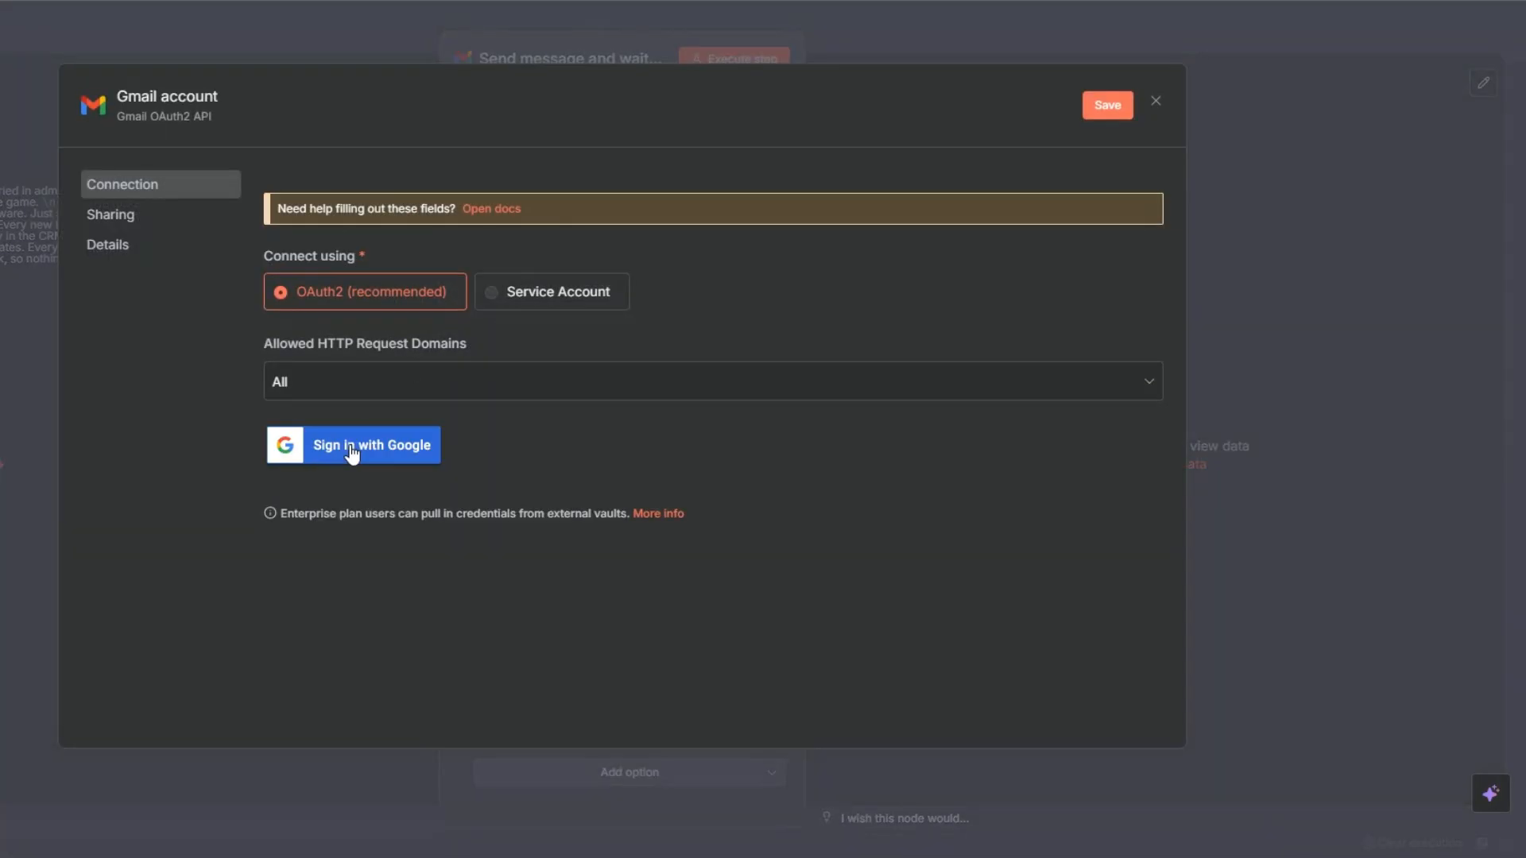
pyautogui.click(352, 448)
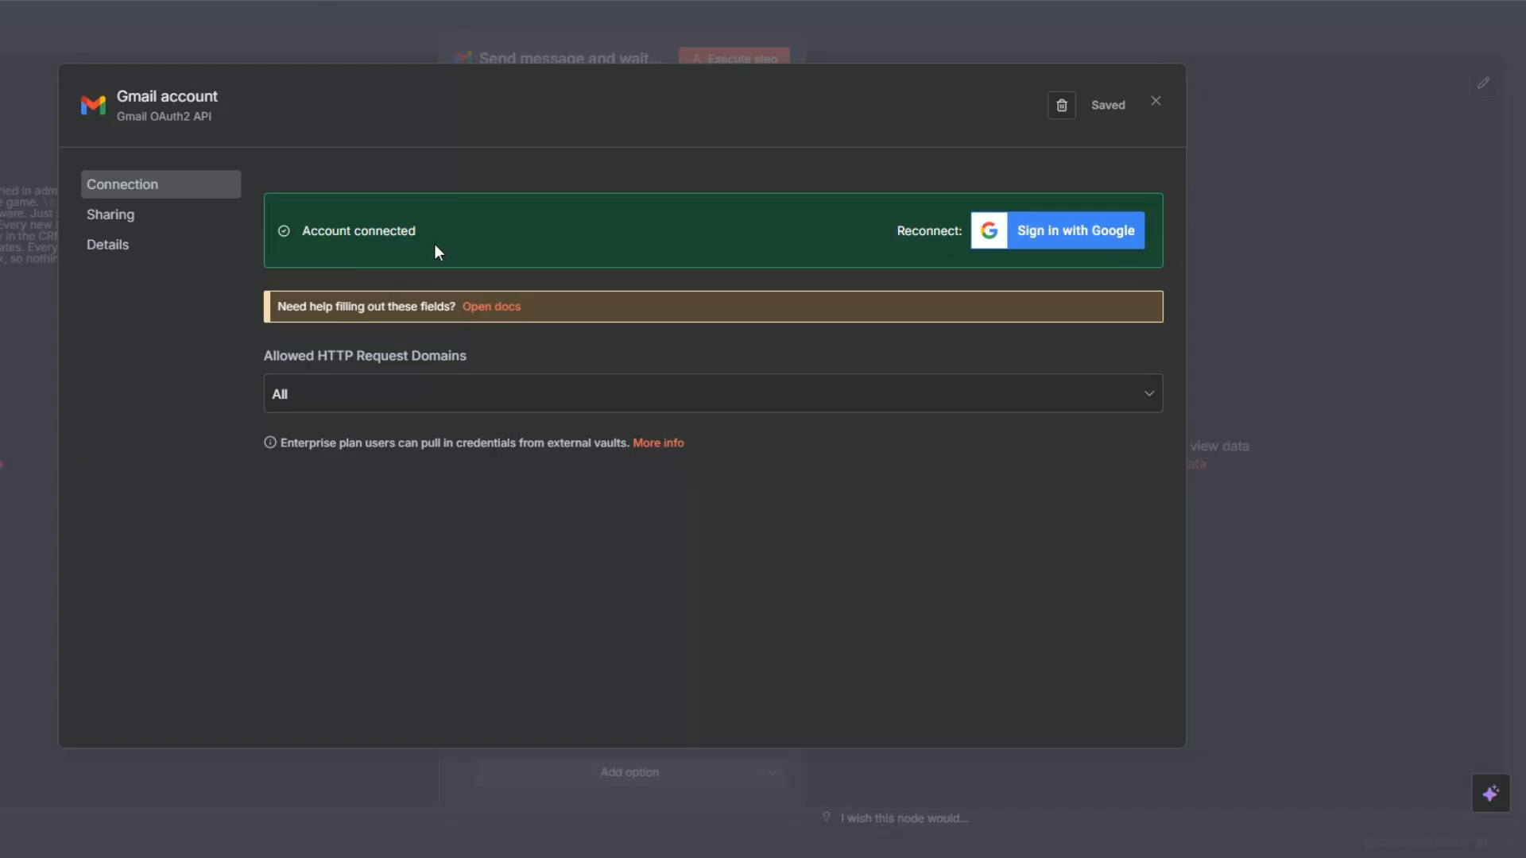
pyautogui.click(1155, 101)
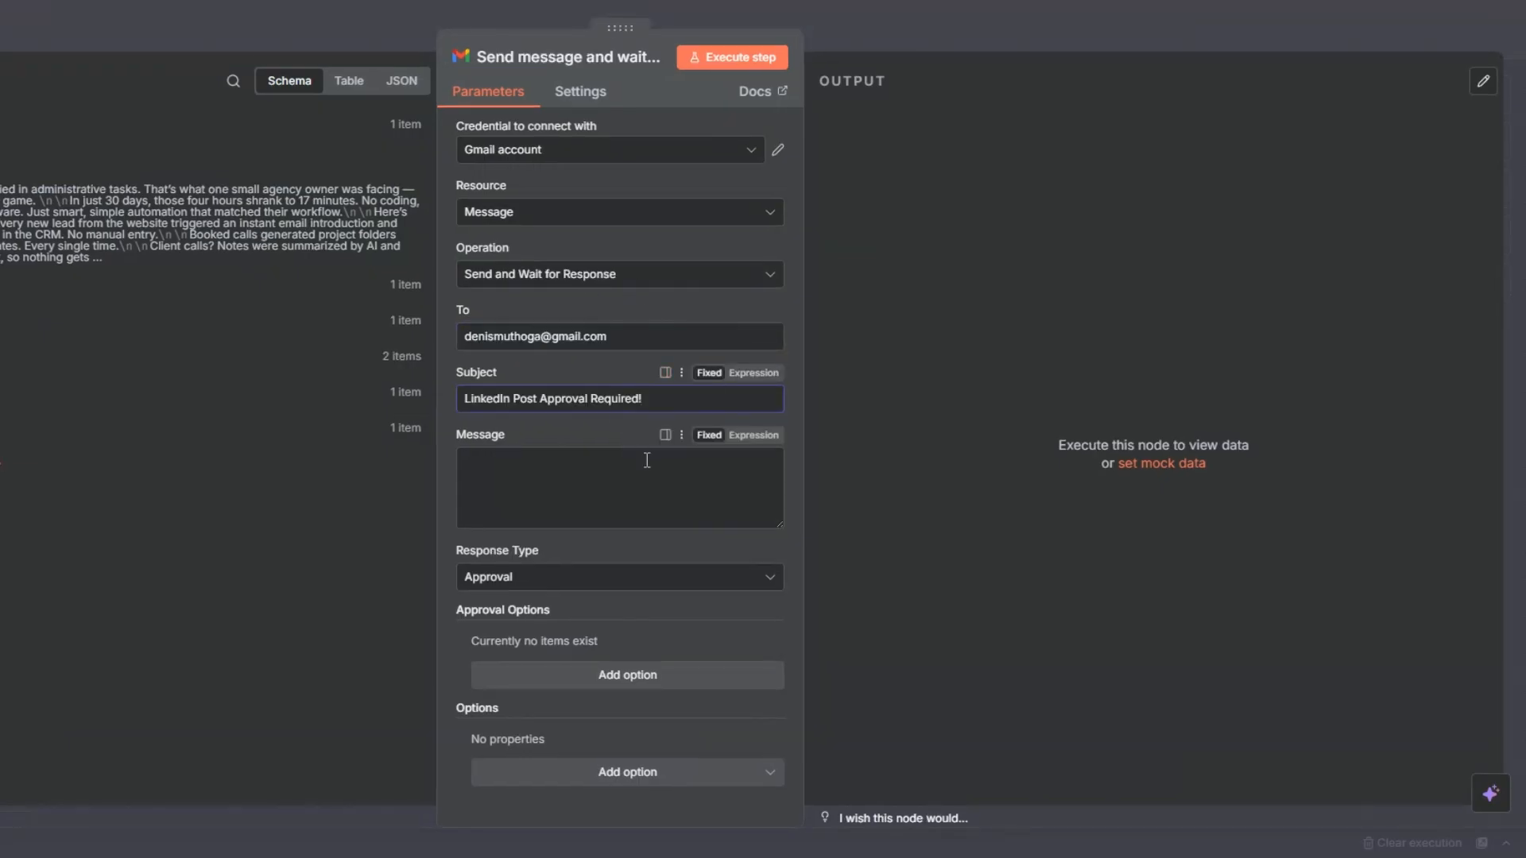
# Map the generated post {{ $json.output.post }} into the Gmail message body and return to the canvas.
pyautogui.click(575, 482)
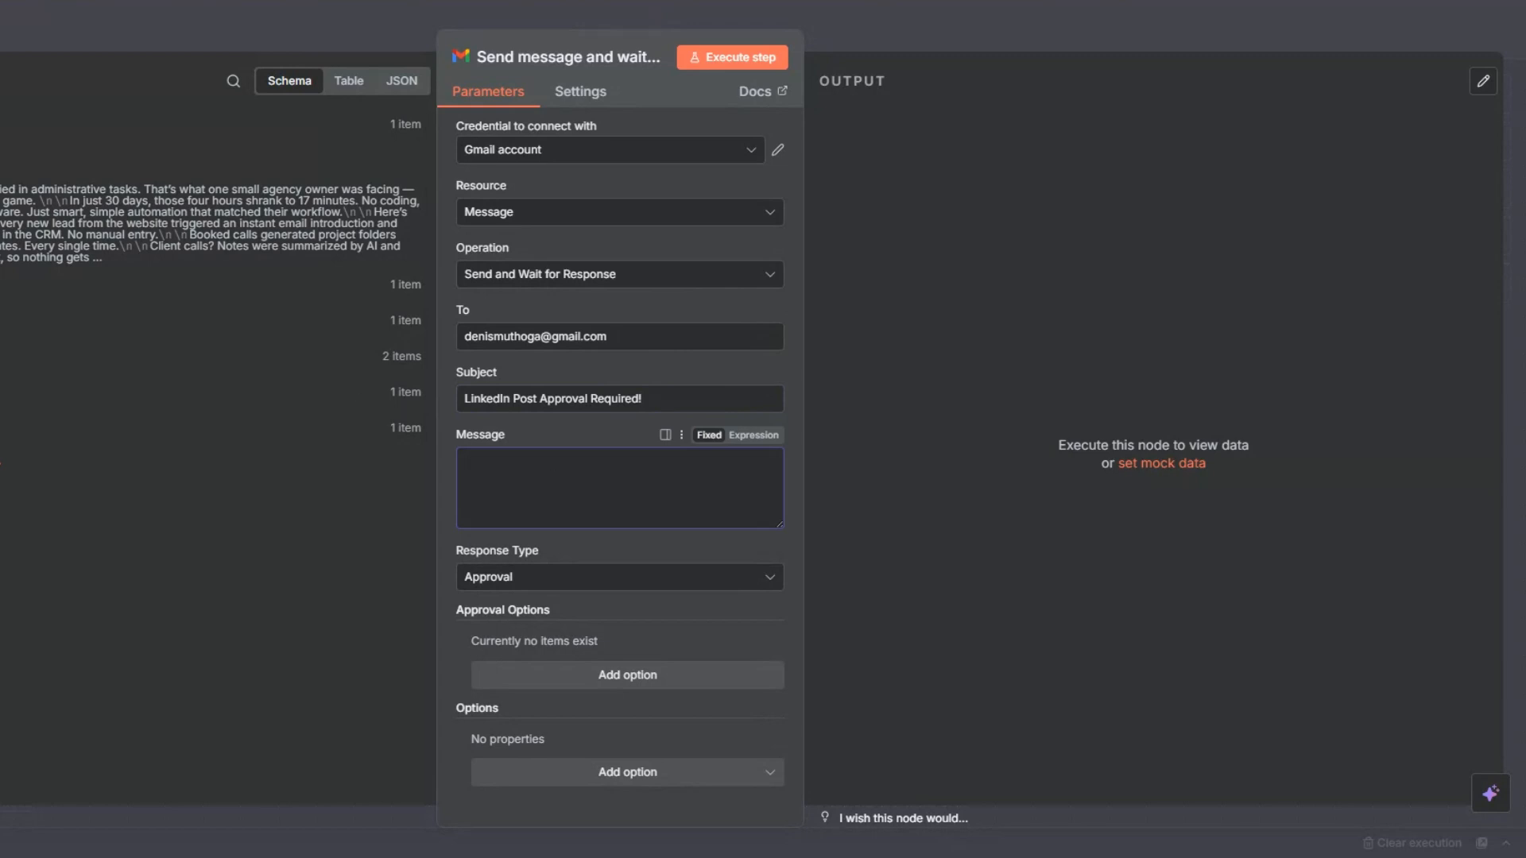
pyautogui.moveTo(401, 457); pyautogui.dragTo(509, 475)
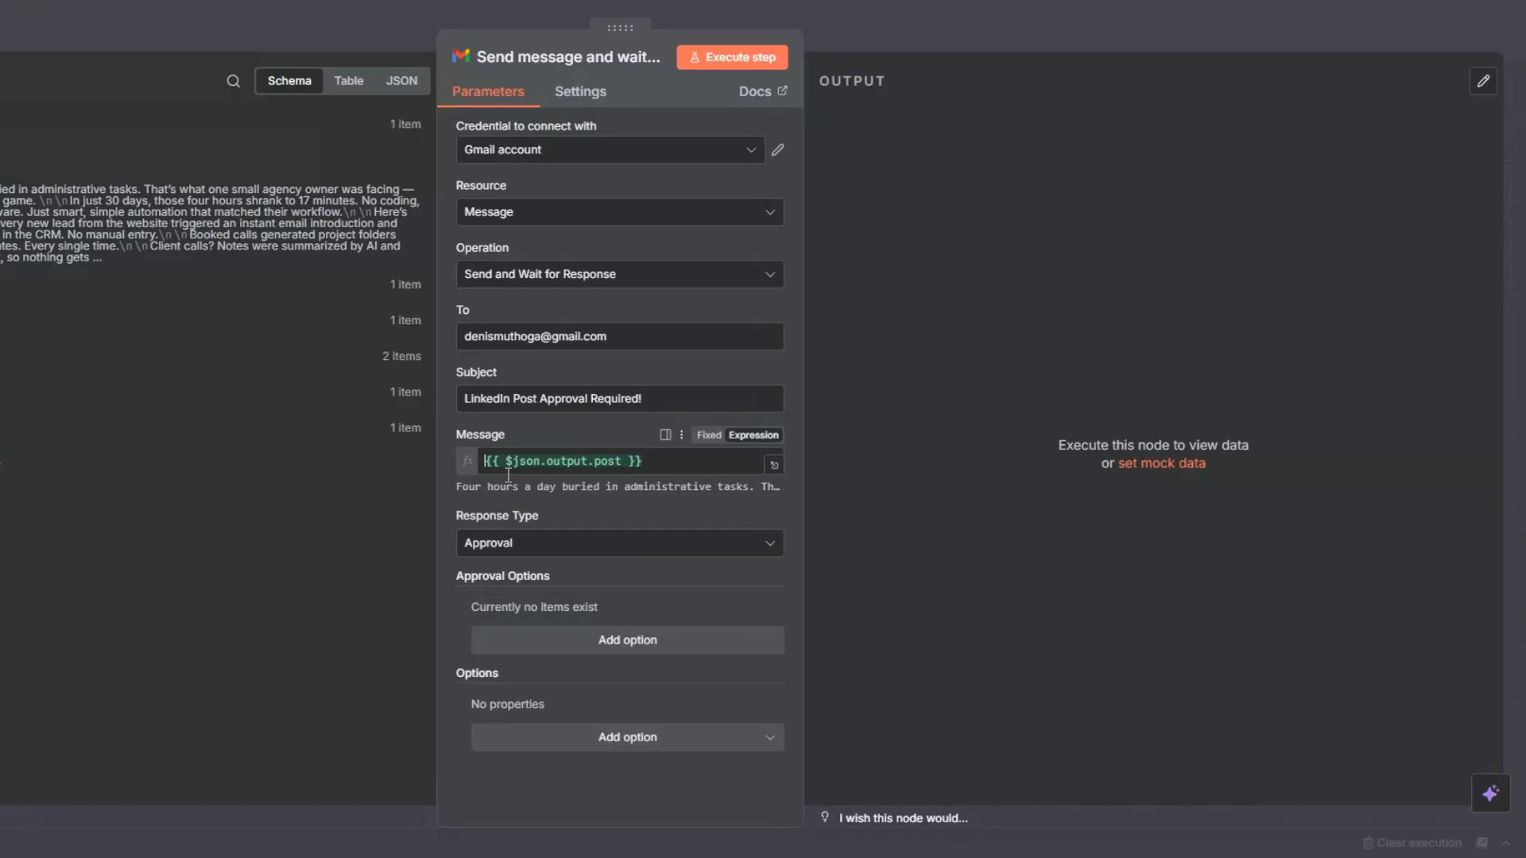
pyautogui.click(1025, 818)
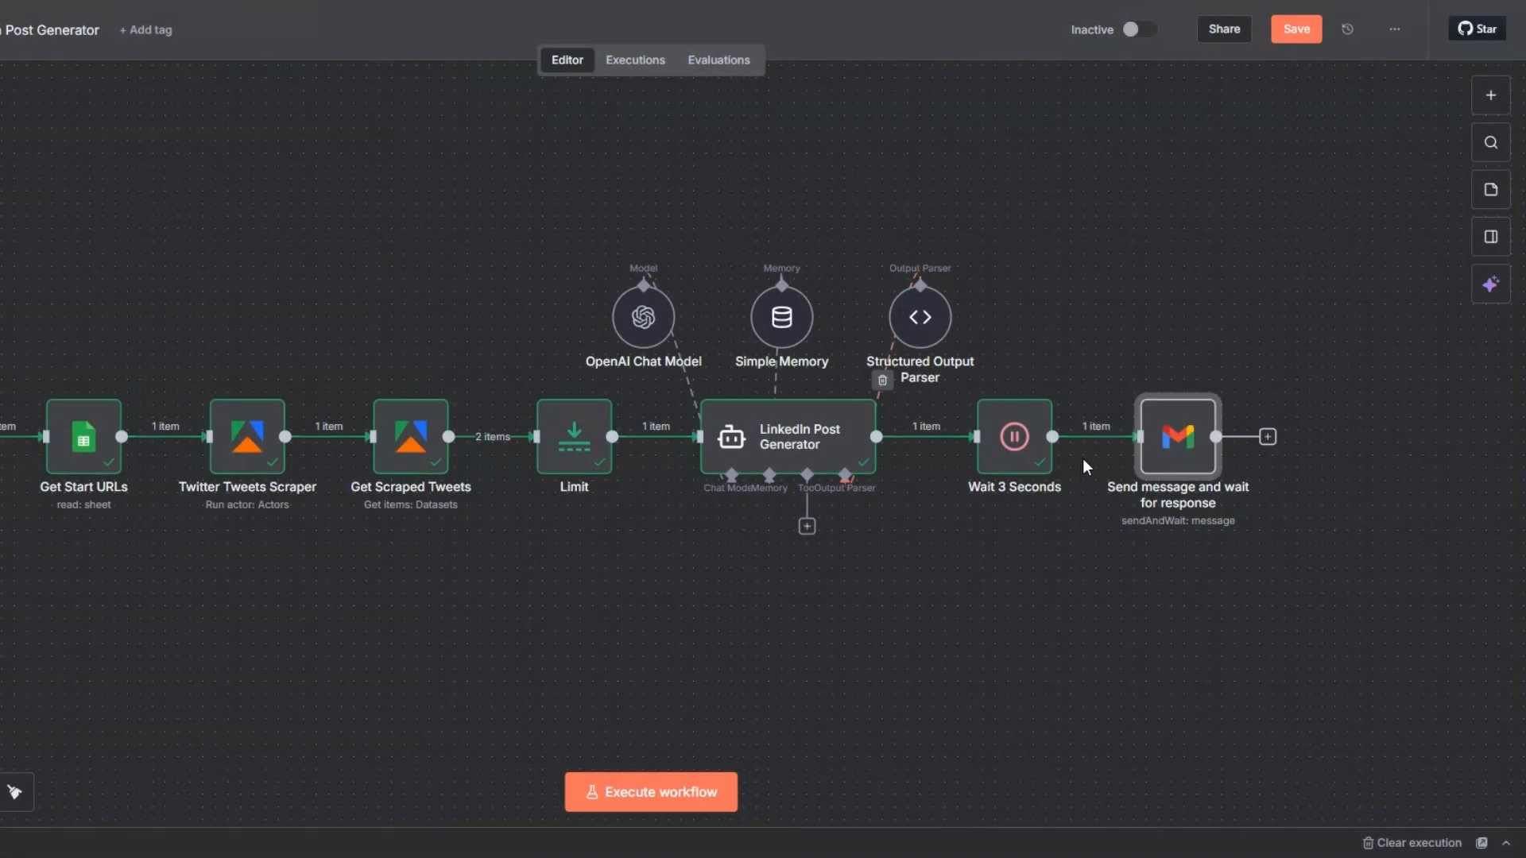
# Shift the Gmail and Wait 3 Seconds nodes away from LinkedIn Post Generator and remove the connection between the generator and the Wait node.
pyautogui.moveTo(1178, 441); pyautogui.dragTo(1227, 441)
pyautogui.moveTo(1014, 441); pyautogui.dragTo(1089, 441)
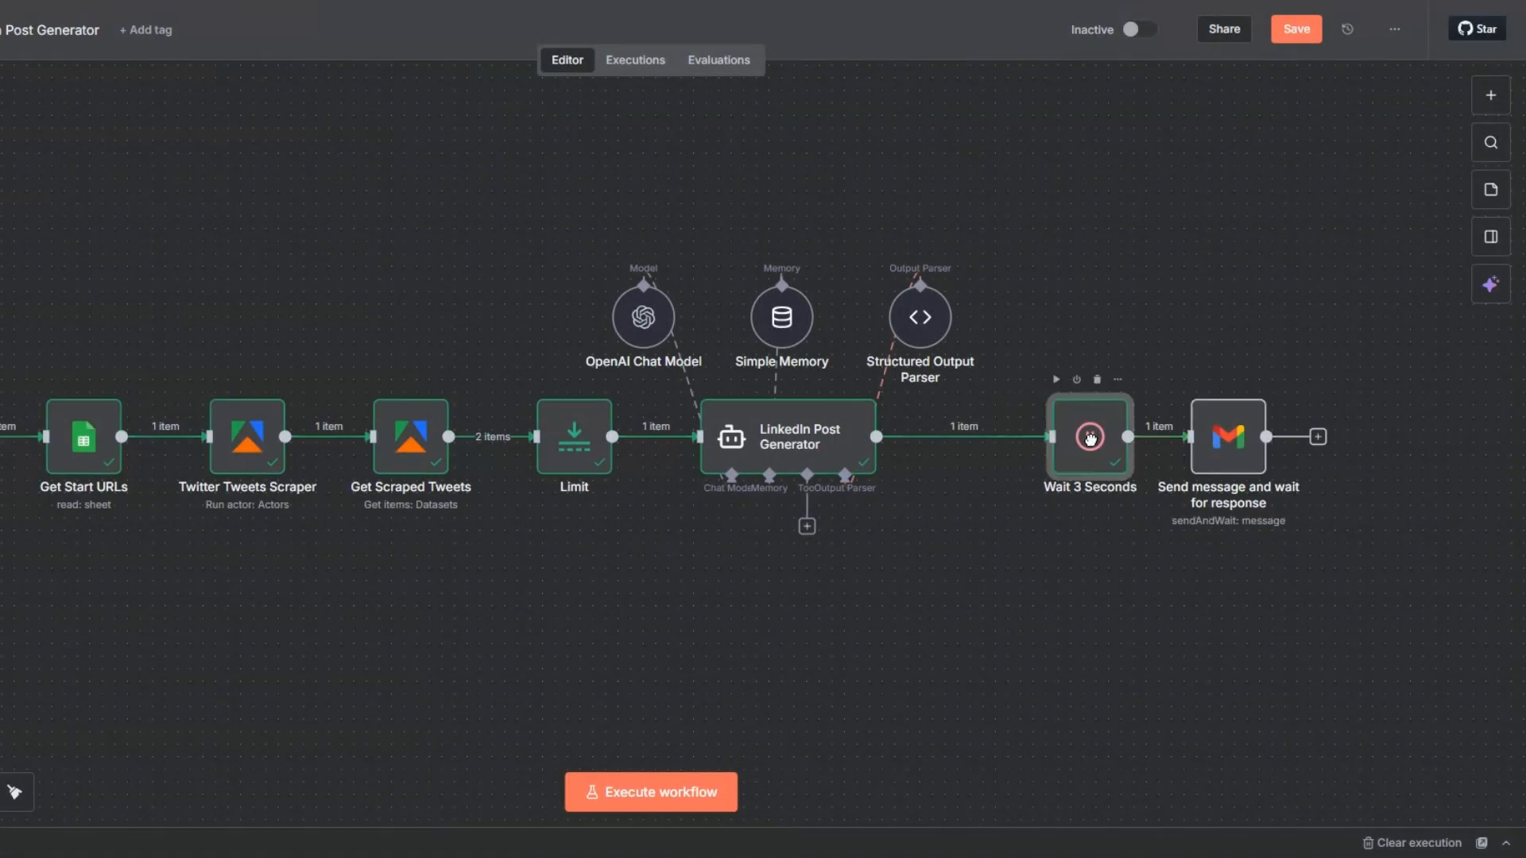
pyautogui.click(979, 439)
# Add an Edit Fields node after LinkedIn Post Generator, map {{ $json.output.post }} to a field named post, and execute the node.
pyautogui.click(954, 438)
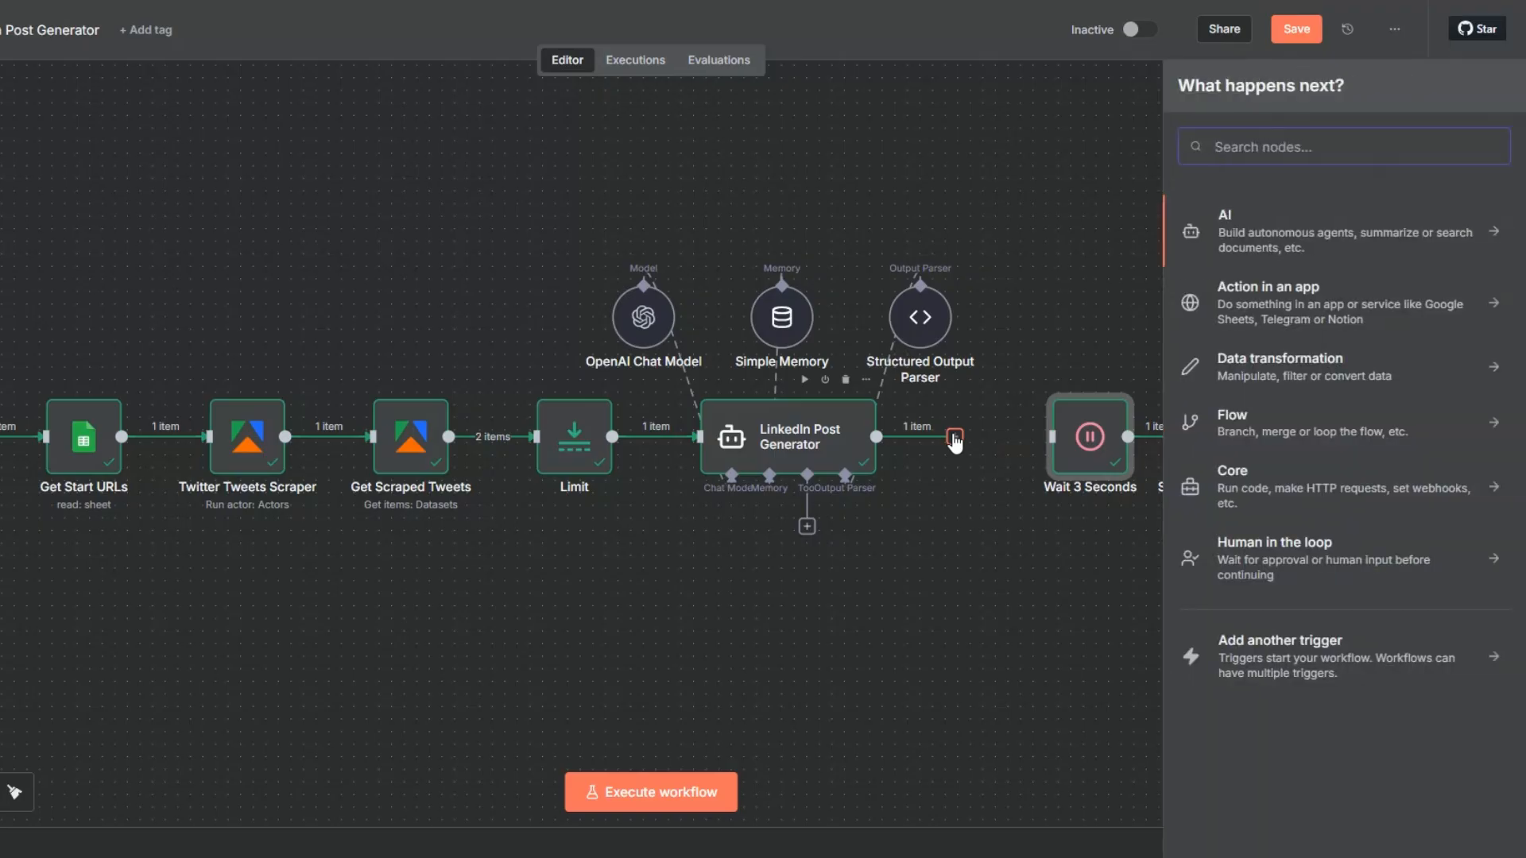
pyautogui.write('set')
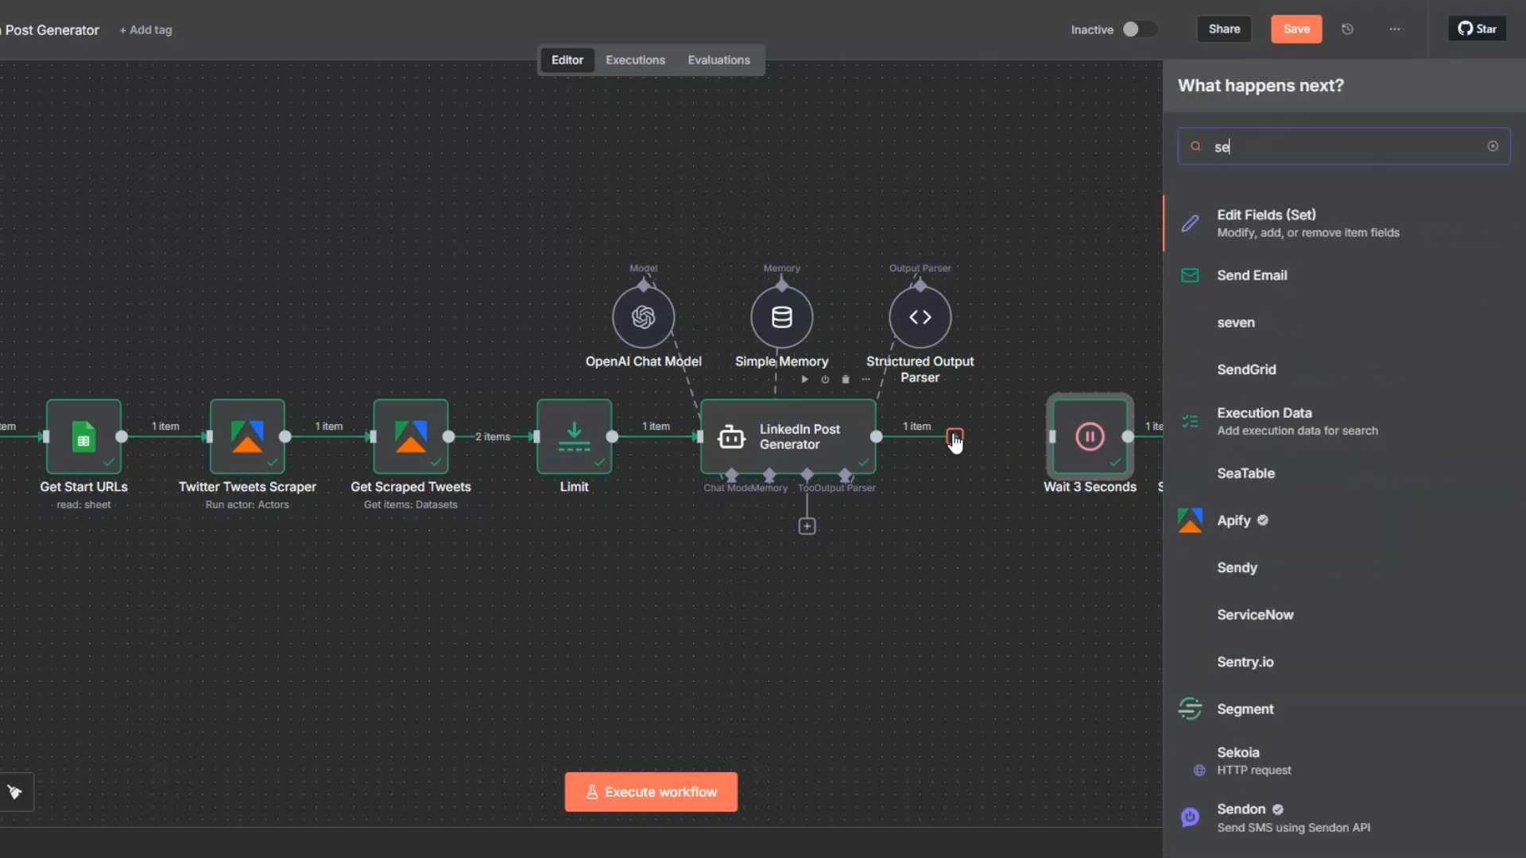
pyautogui.click(1269, 218)
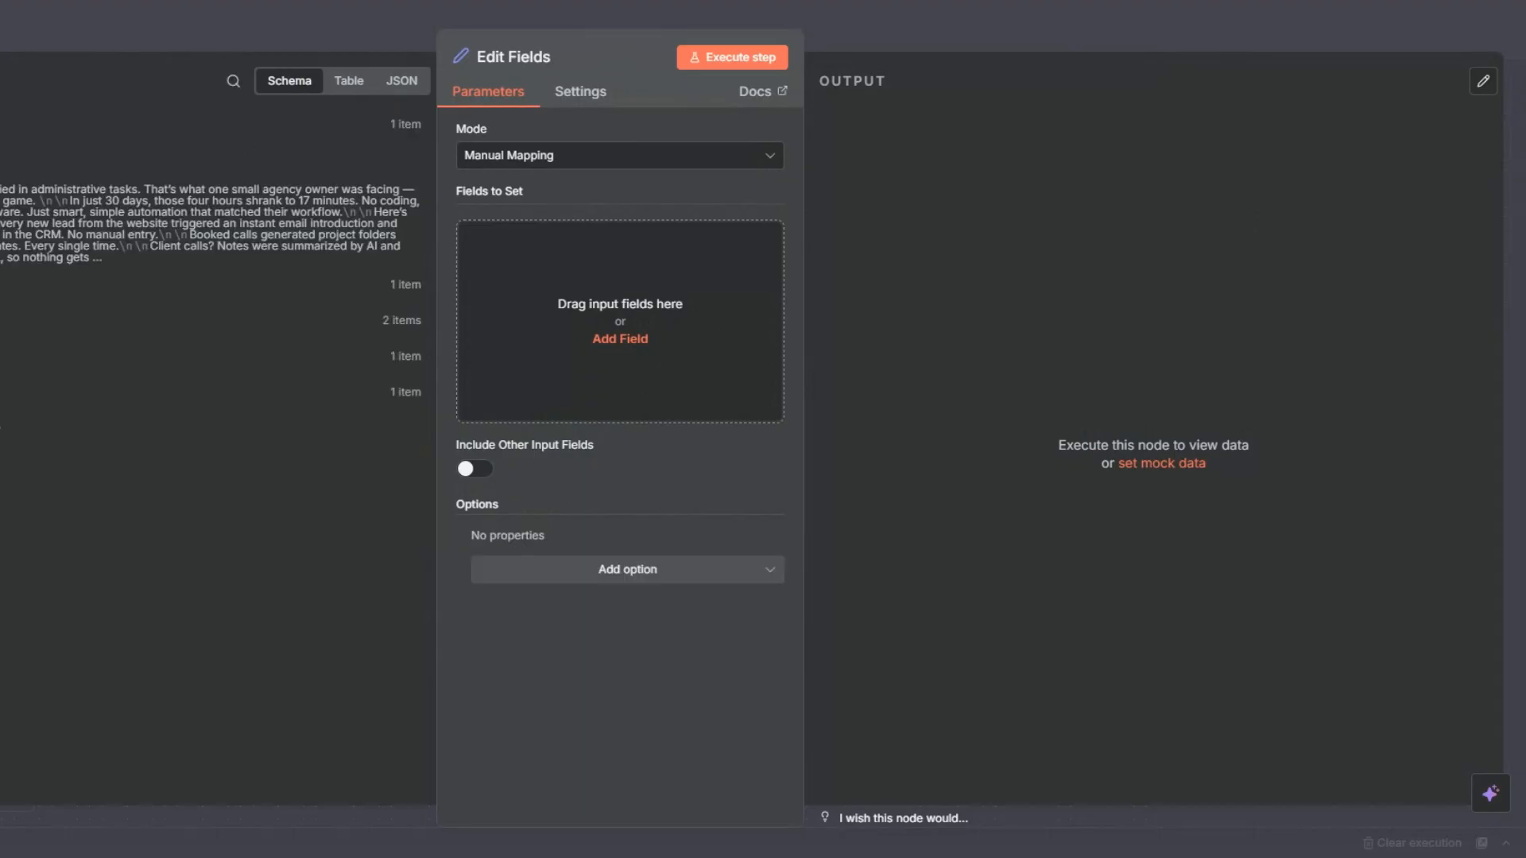
pyautogui.moveTo(430, 250); pyautogui.dragTo(484, 242)
pyautogui.press('BackSpace')
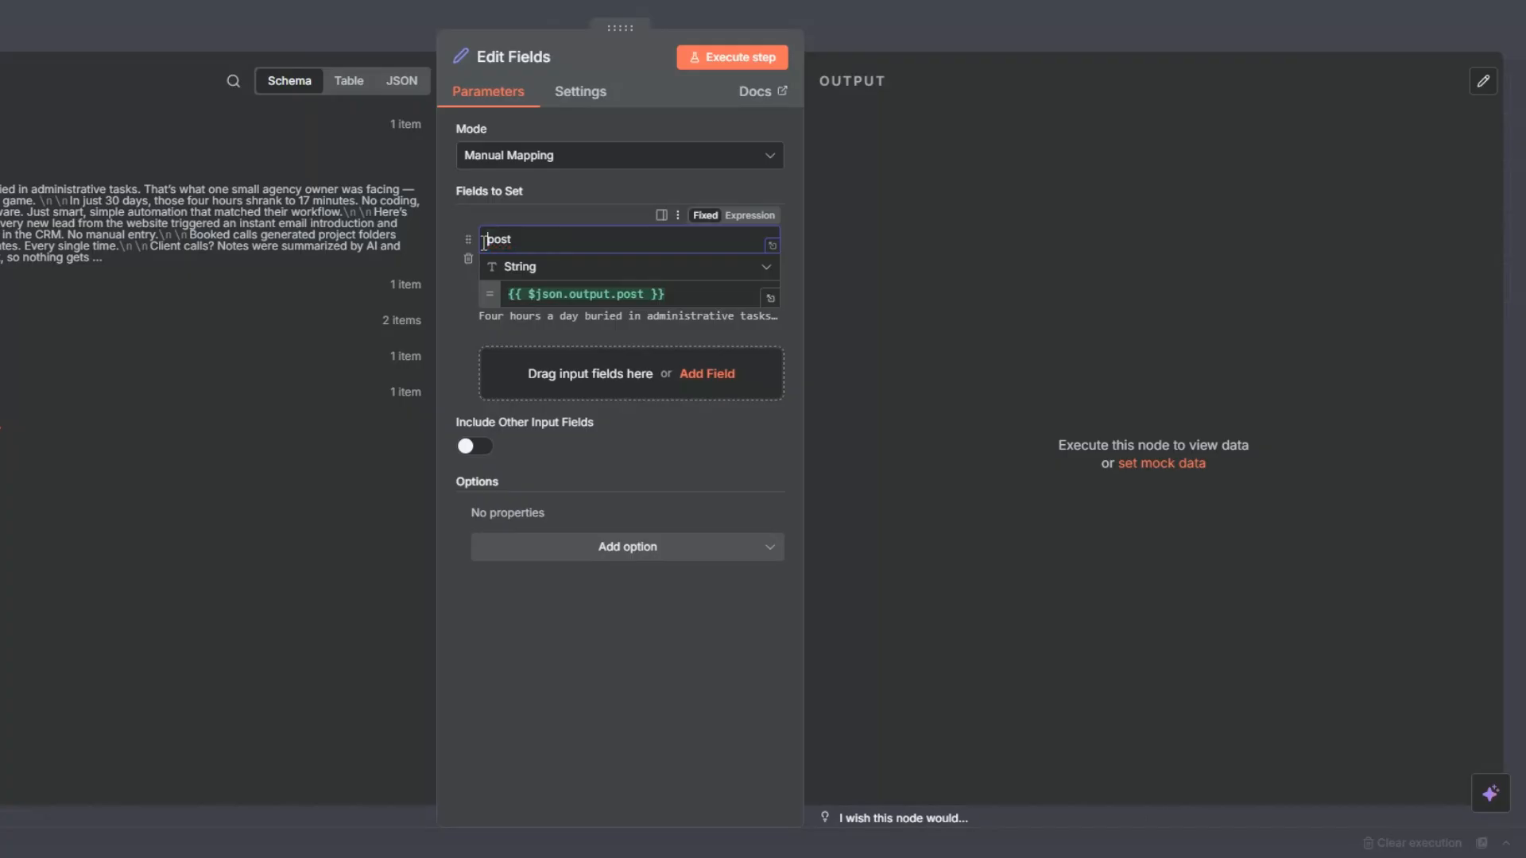
pyautogui.click(715, 57)
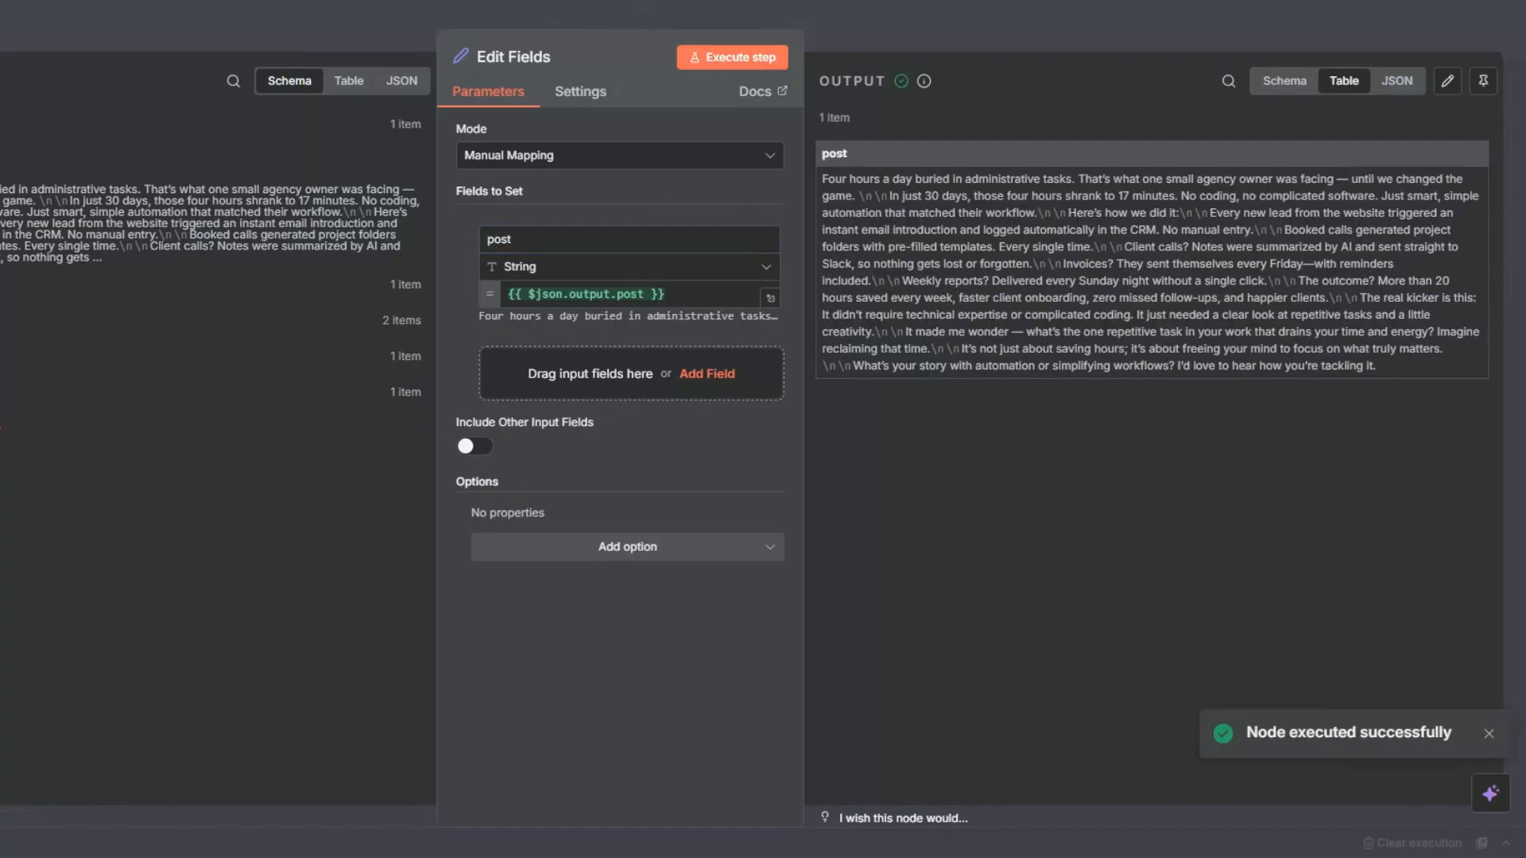
pyautogui.press('Escape')
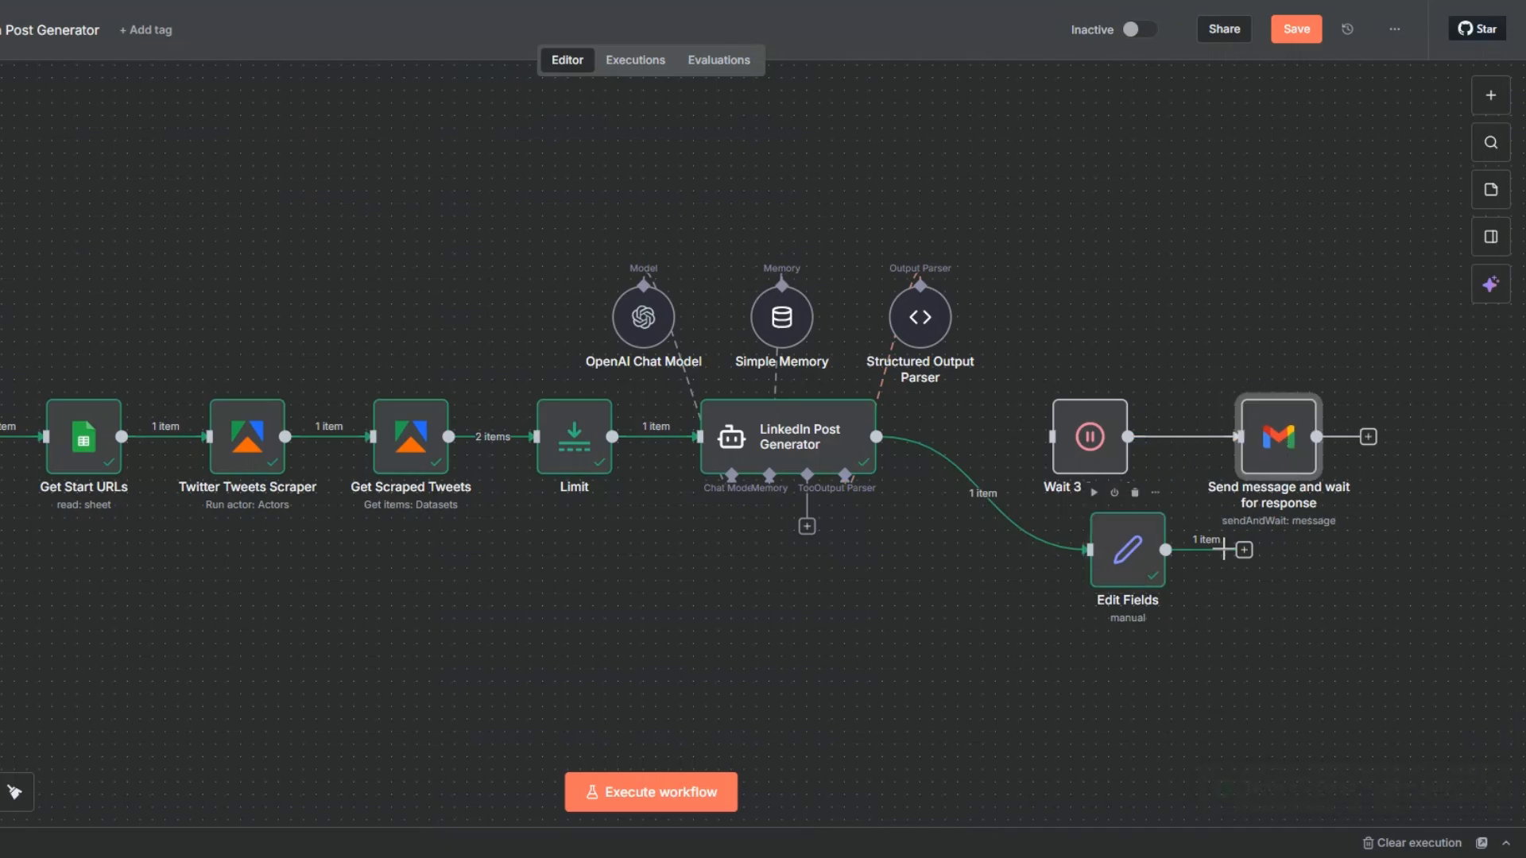
# Line up Edit Fields, Wait 3 Seconds and the Gmail node, connect Edit Fields to Wait 3 Seconds, and execute the Wait node.
pyautogui.moveTo(1136, 564); pyautogui.dragTo(973, 477)
pyautogui.moveTo(1095, 447); pyautogui.dragTo(1133, 447)
pyautogui.moveTo(1268, 447); pyautogui.dragTo(1317, 448)
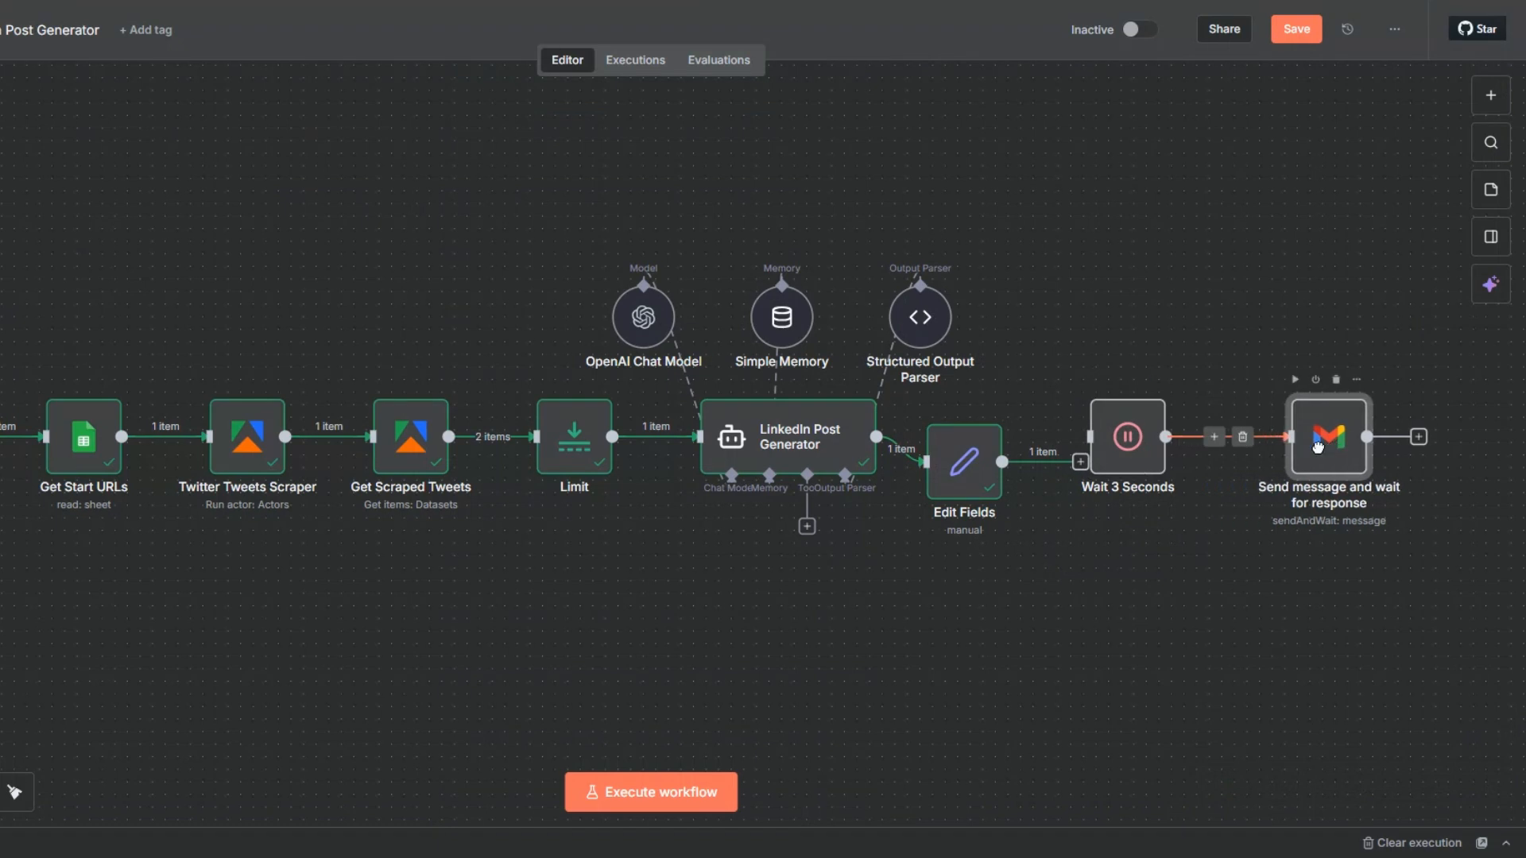
pyautogui.moveTo(1123, 445); pyautogui.dragTo(1173, 445)
pyautogui.moveTo(948, 474); pyautogui.dragTo(999, 451)
pyautogui.moveTo(1153, 445)
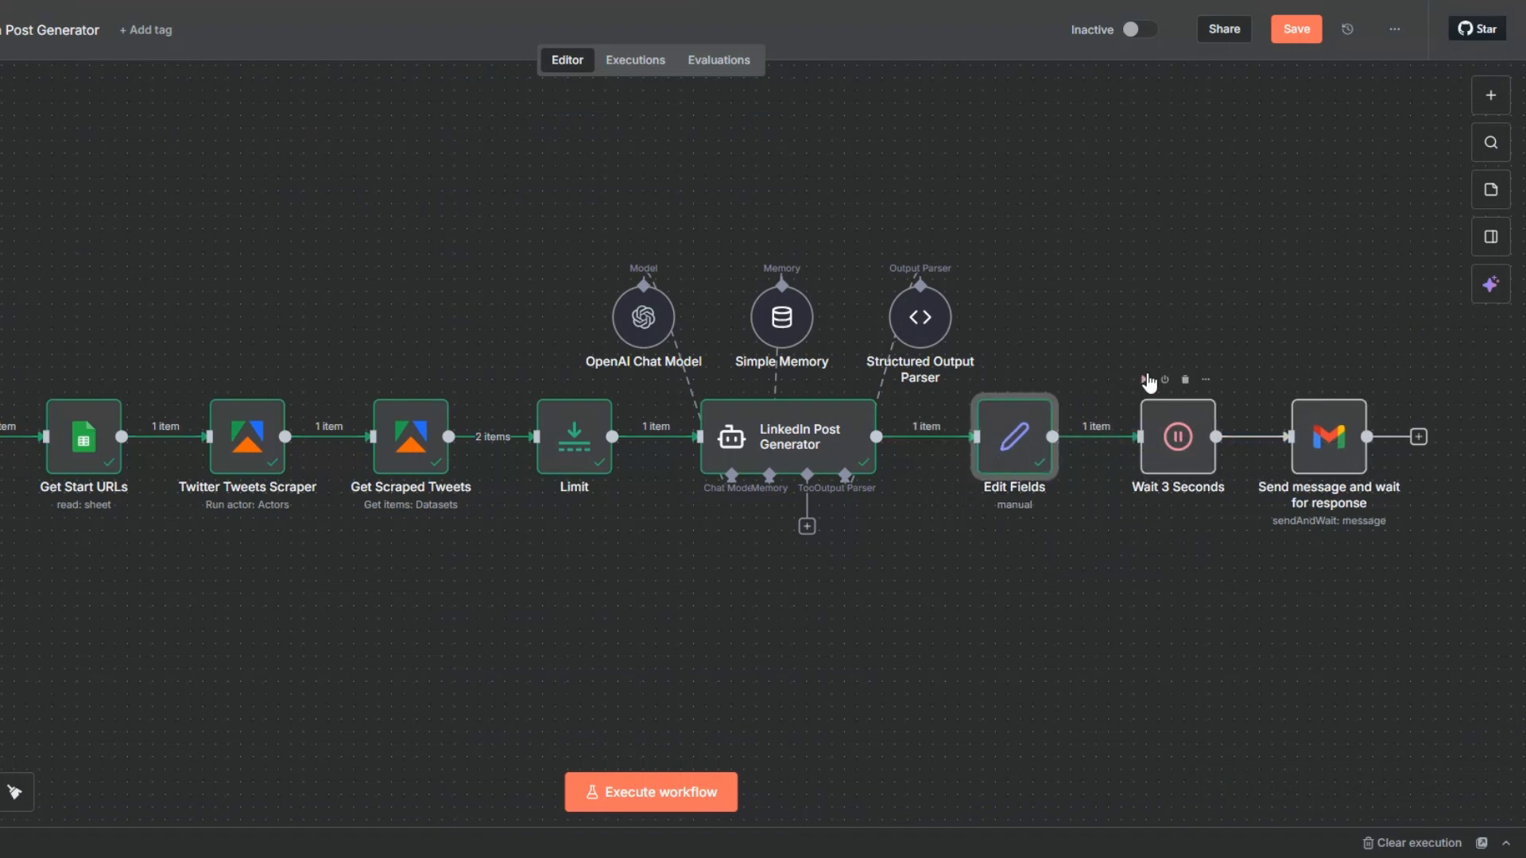
pyautogui.click(1146, 379)
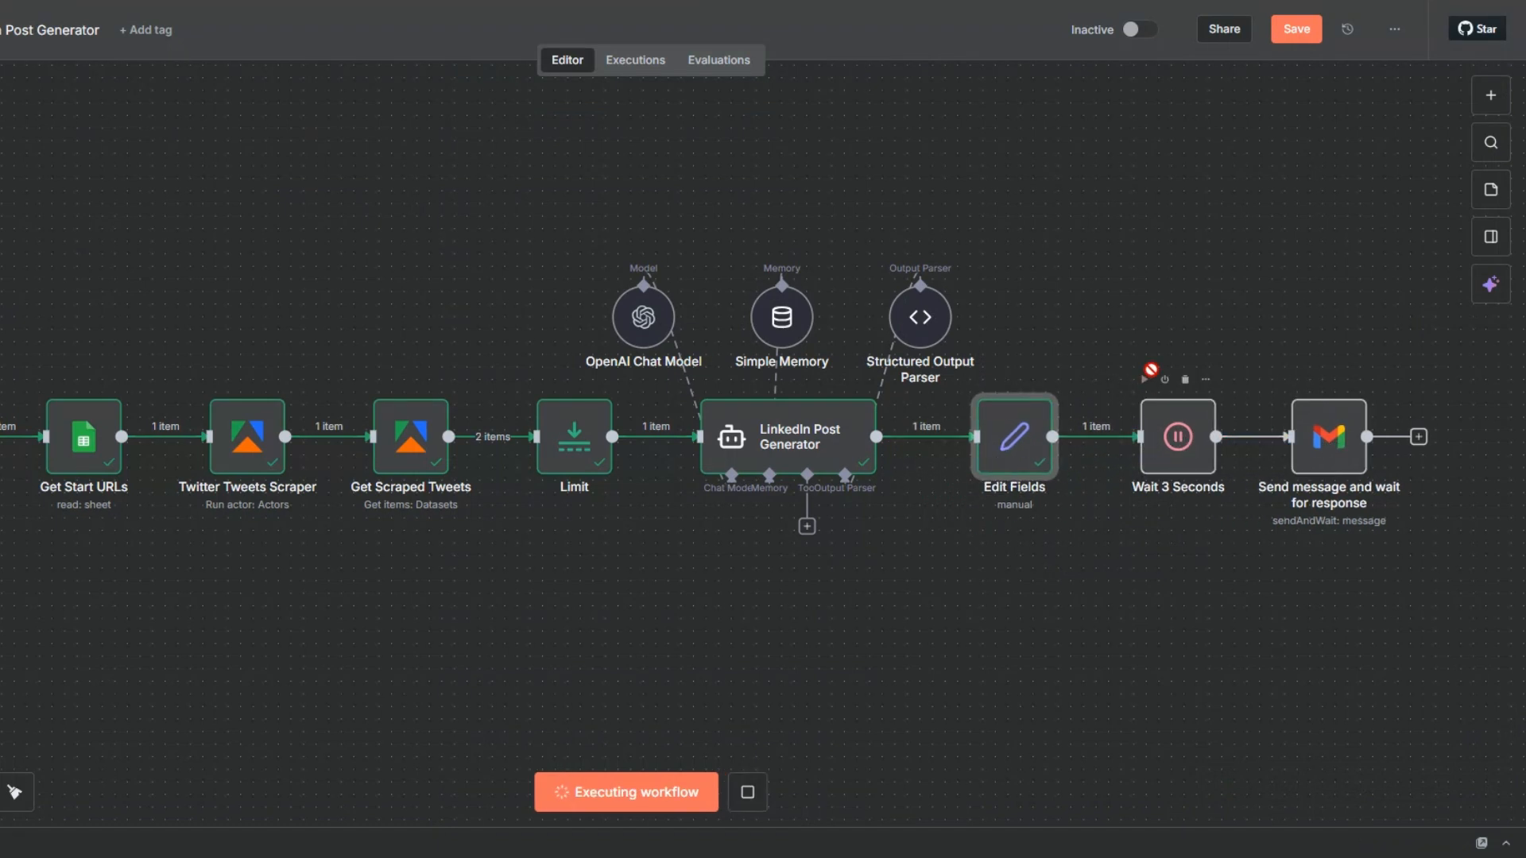
# Replace the Gmail node's message expression with {{ $json.post }}.
pyautogui.doubleClick(1340, 436)
pyautogui.moveTo(647, 461); pyautogui.dragTo(432, 461)
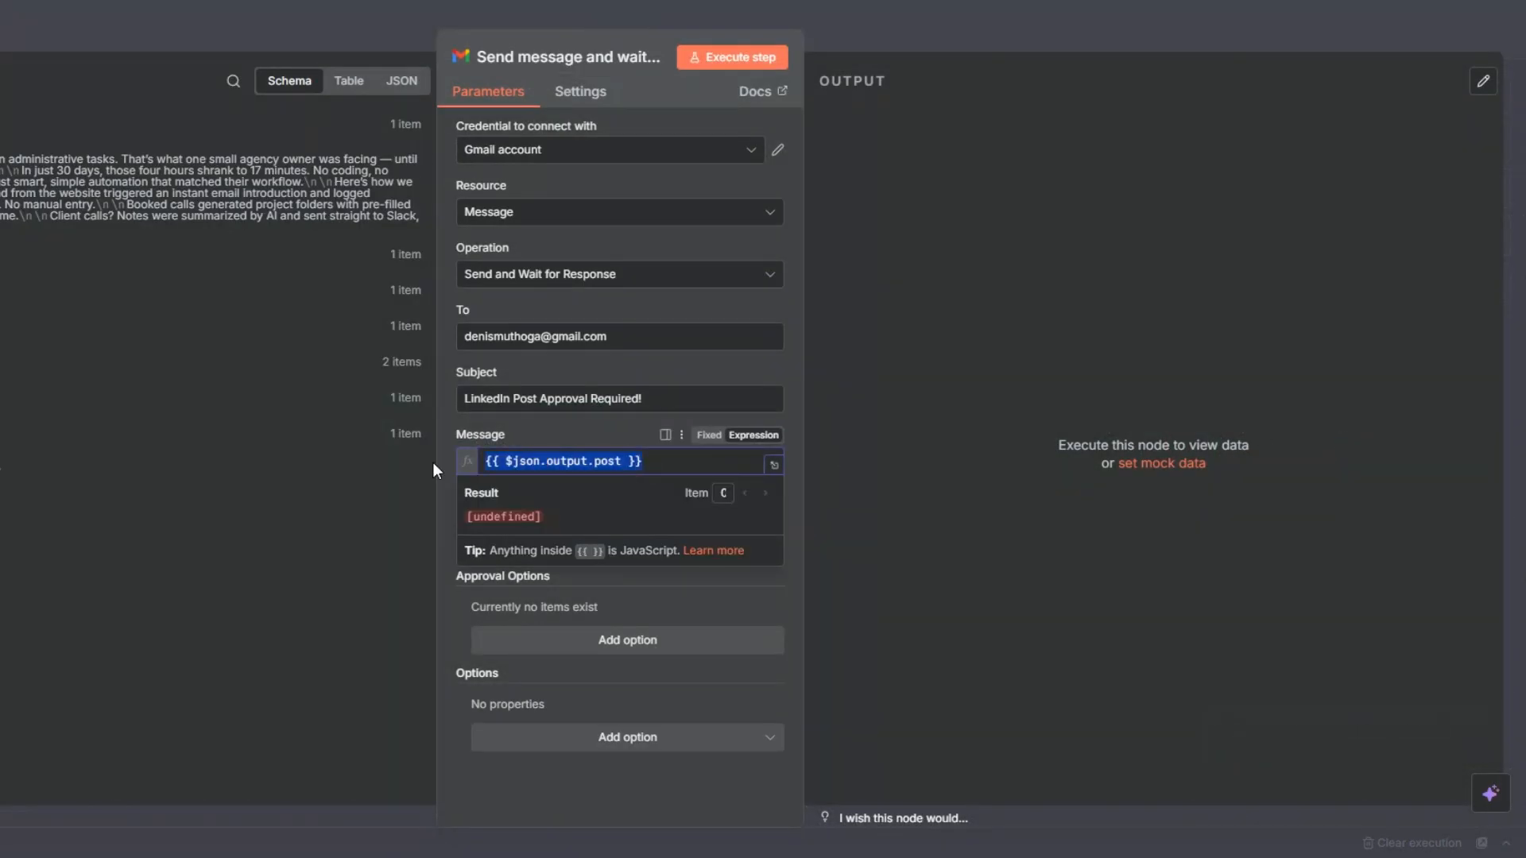
pyautogui.press('BackSpace')
pyautogui.moveTo(28, 213); pyautogui.dragTo(512, 463)
pyautogui.click(912, 480)
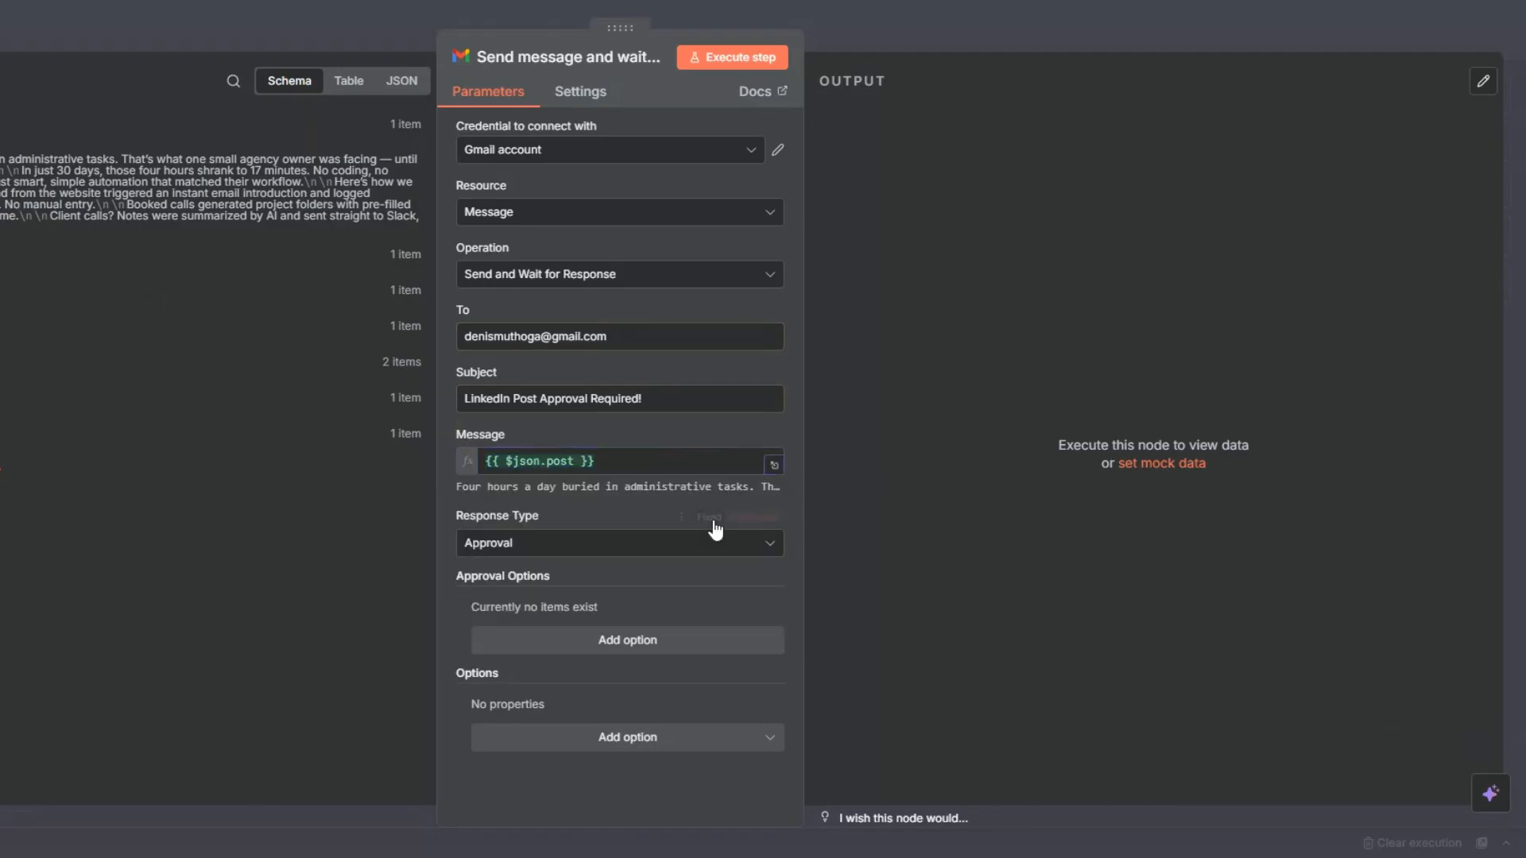
# Keep the Approval response type, add an approval option of type Approve and Disapprove, and label the disapprove button "Disapprove".
pyautogui.click(521, 546)
pyautogui.click(547, 606)
pyautogui.click(578, 641)
pyautogui.scroll(-2, 579, 636)
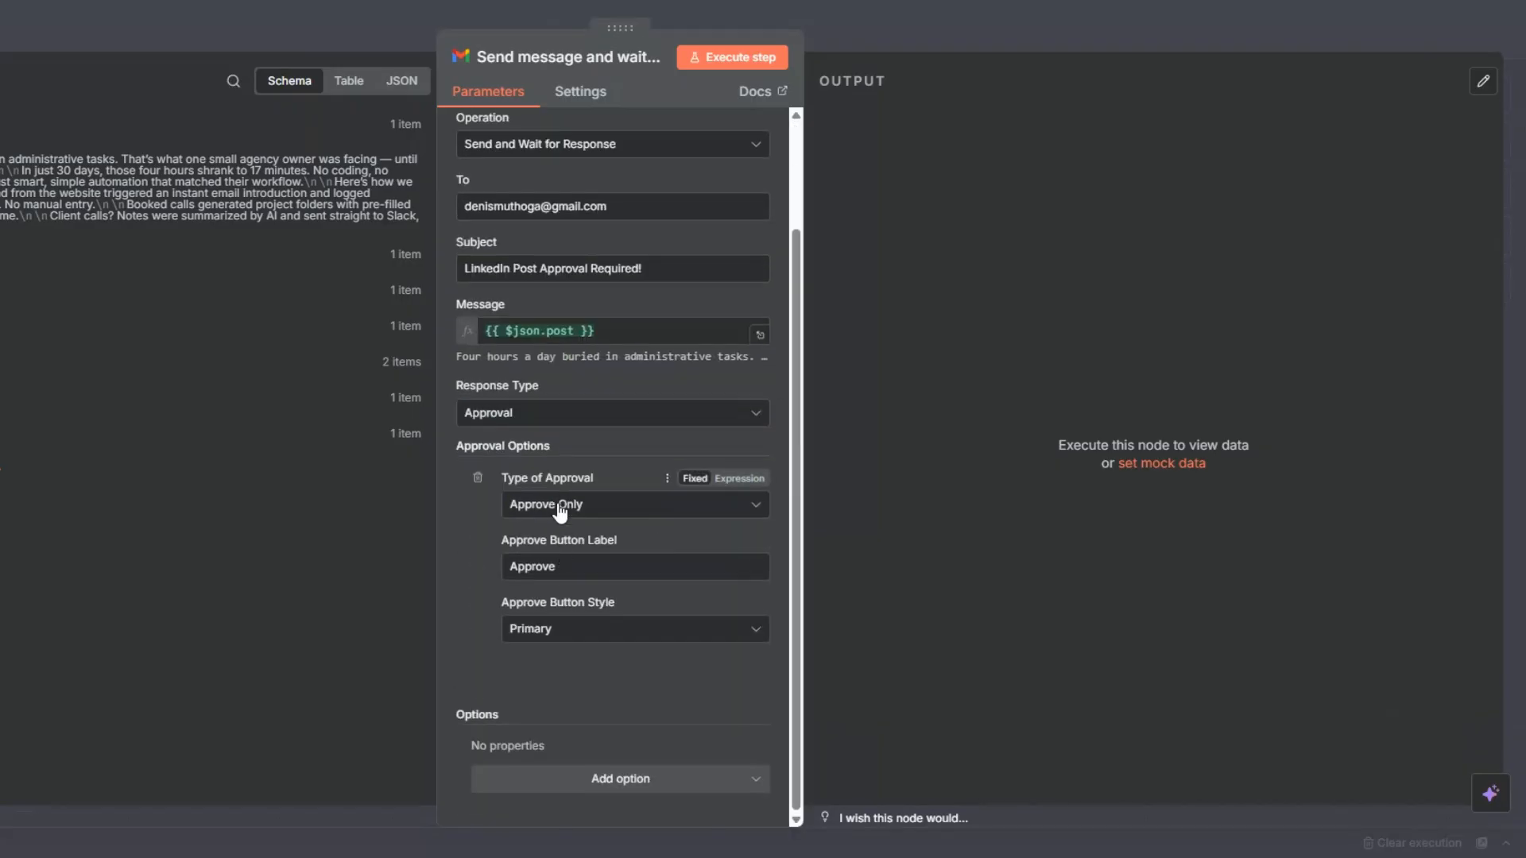
pyautogui.click(561, 512)
pyautogui.click(571, 596)
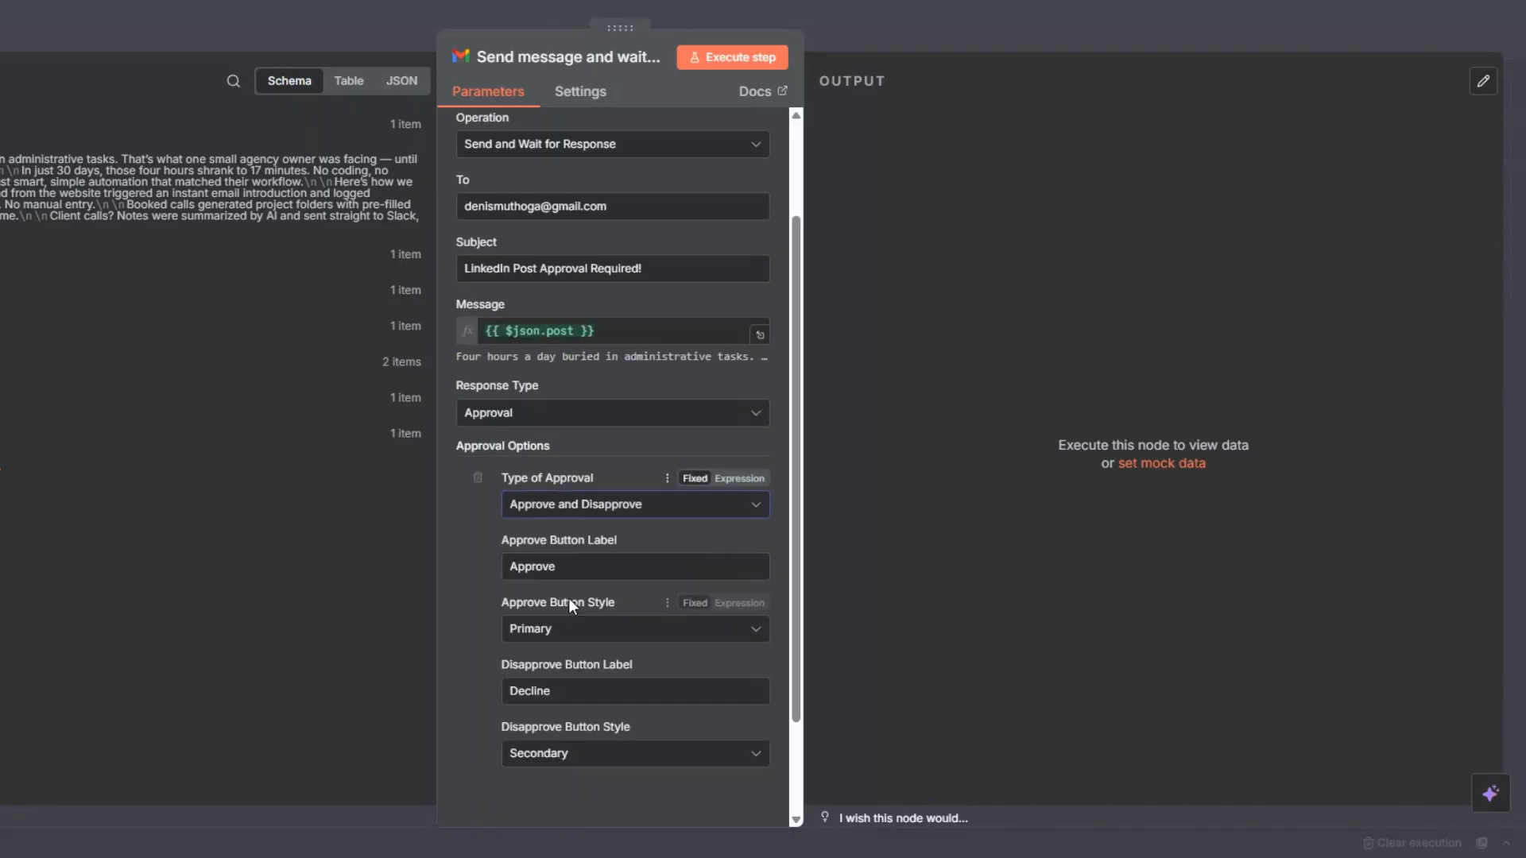
pyautogui.scroll(-2, 569, 598)
pyautogui.moveTo(550, 566); pyautogui.dragTo(517, 570)
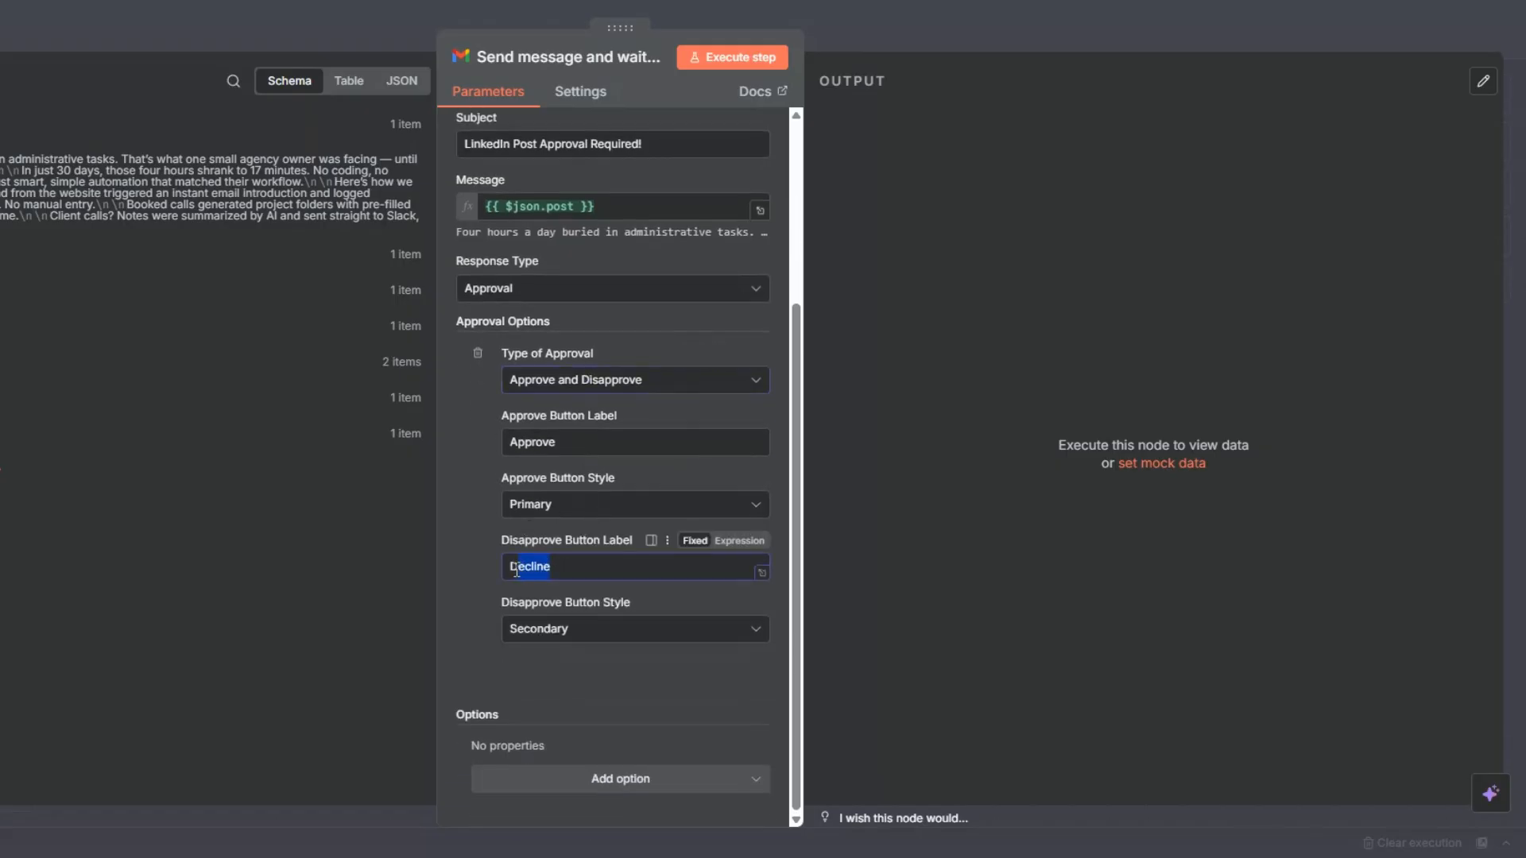
pyautogui.write('isapprove')
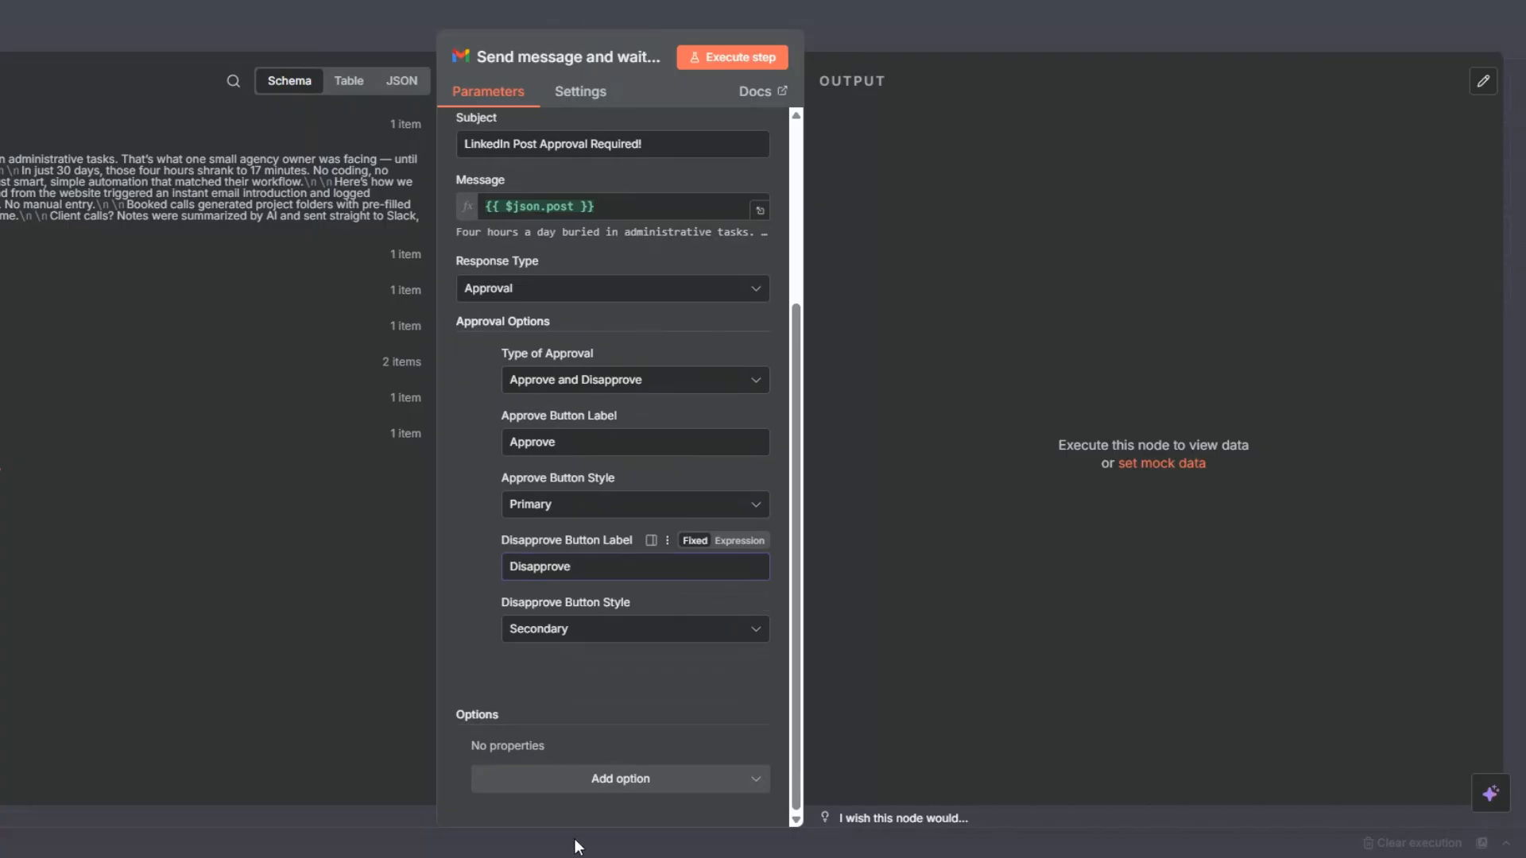
# Add the Append n8n Attribution option switched off and execute the Gmail node to send the approval email.
pyautogui.click(597, 779)
pyautogui.click(585, 739)
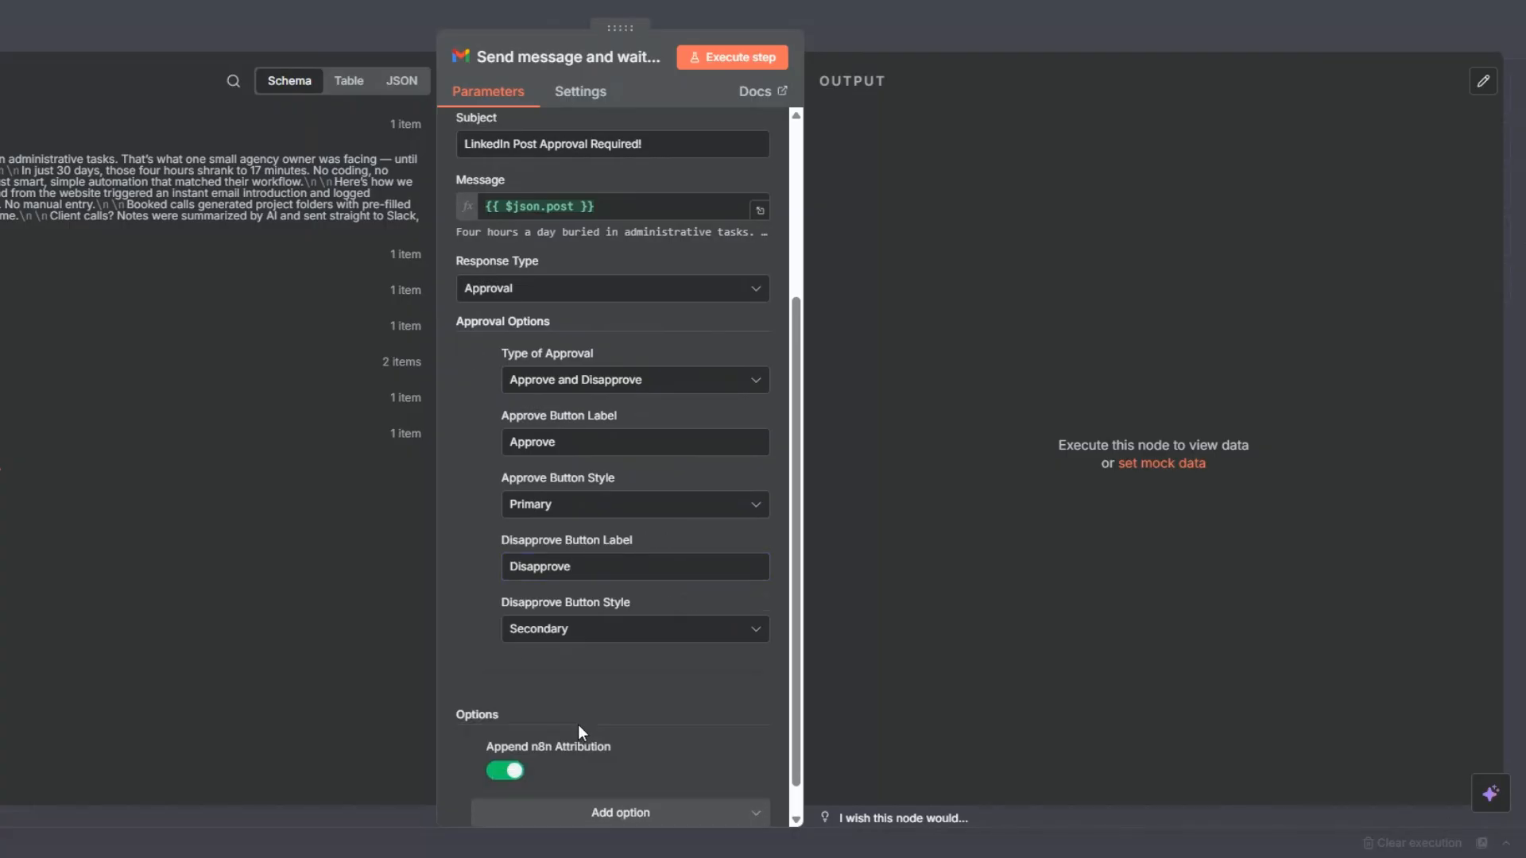
pyautogui.click(518, 769)
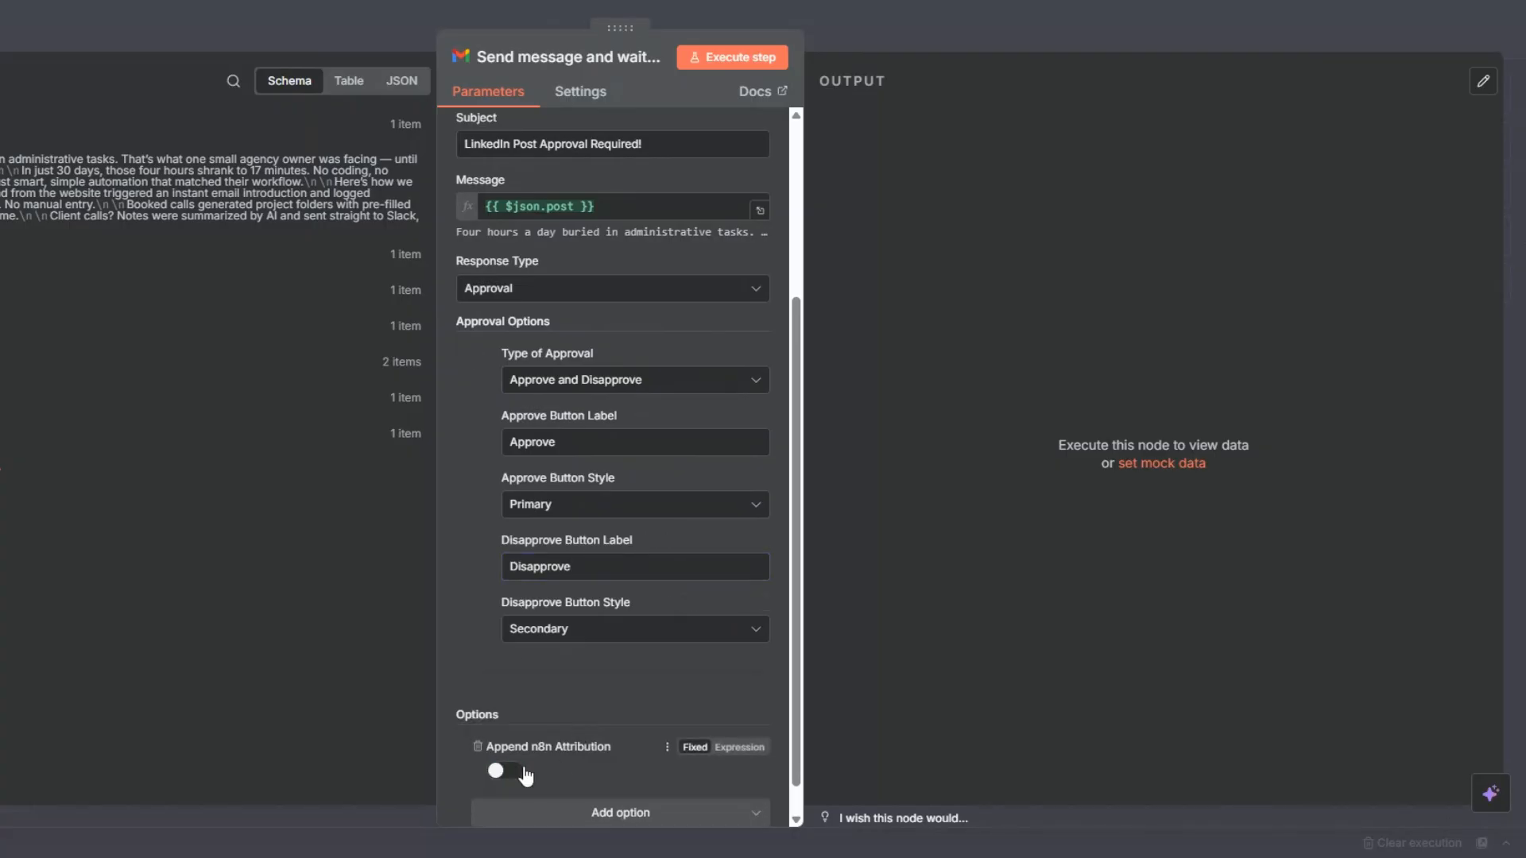
pyautogui.click(726, 62)
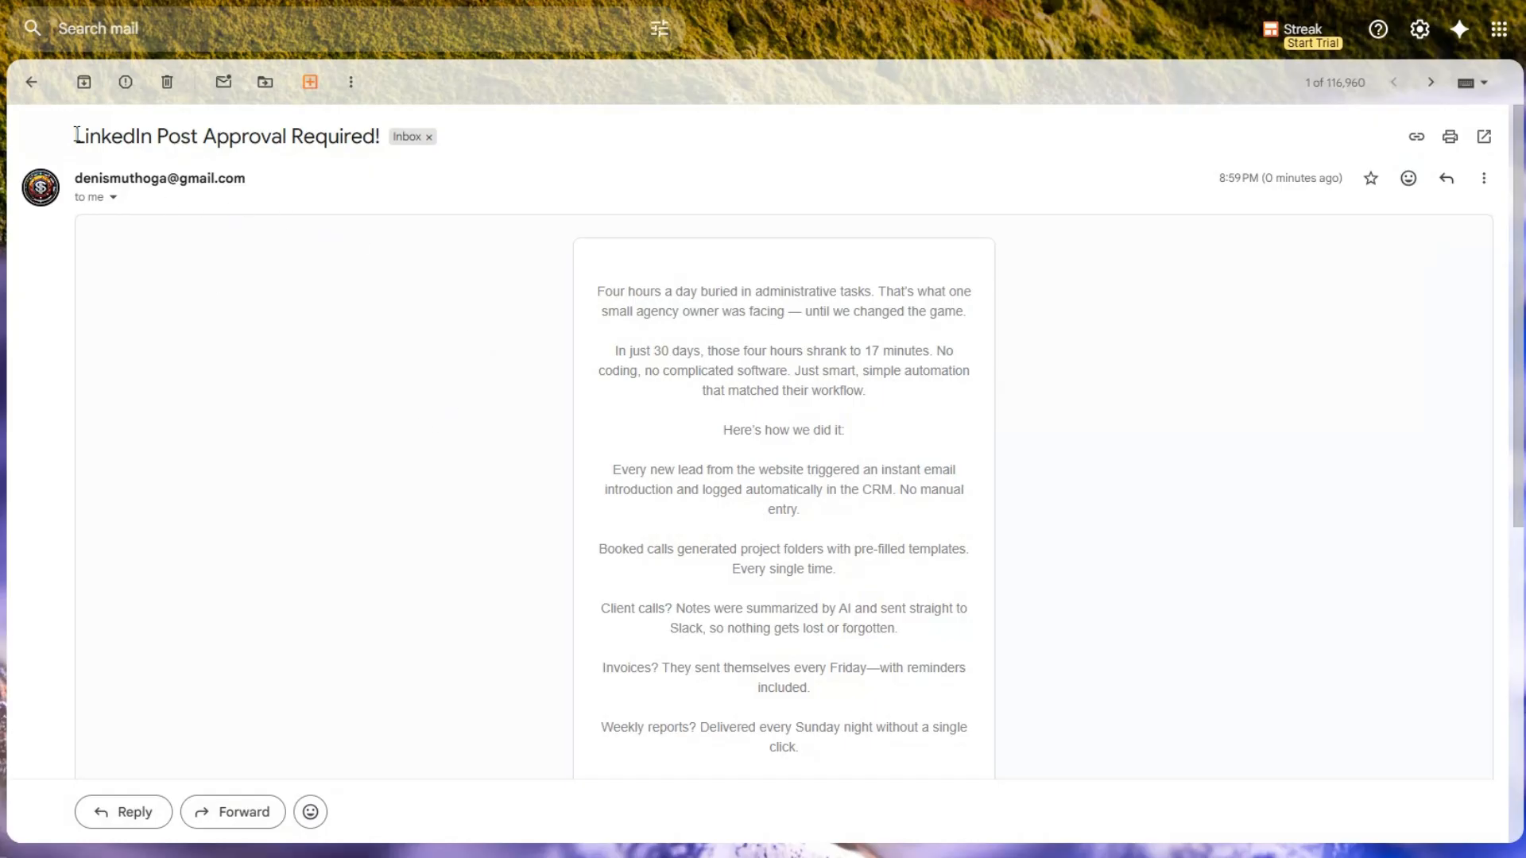
# Read through the "LinkedIn Post Approval Required!" email in Gmail and disapprove the post.
pyautogui.moveTo(75, 135); pyautogui.dragTo(304, 128)
pyautogui.scroll(-5, 760, 437)
pyautogui.scroll(4, 759, 437)
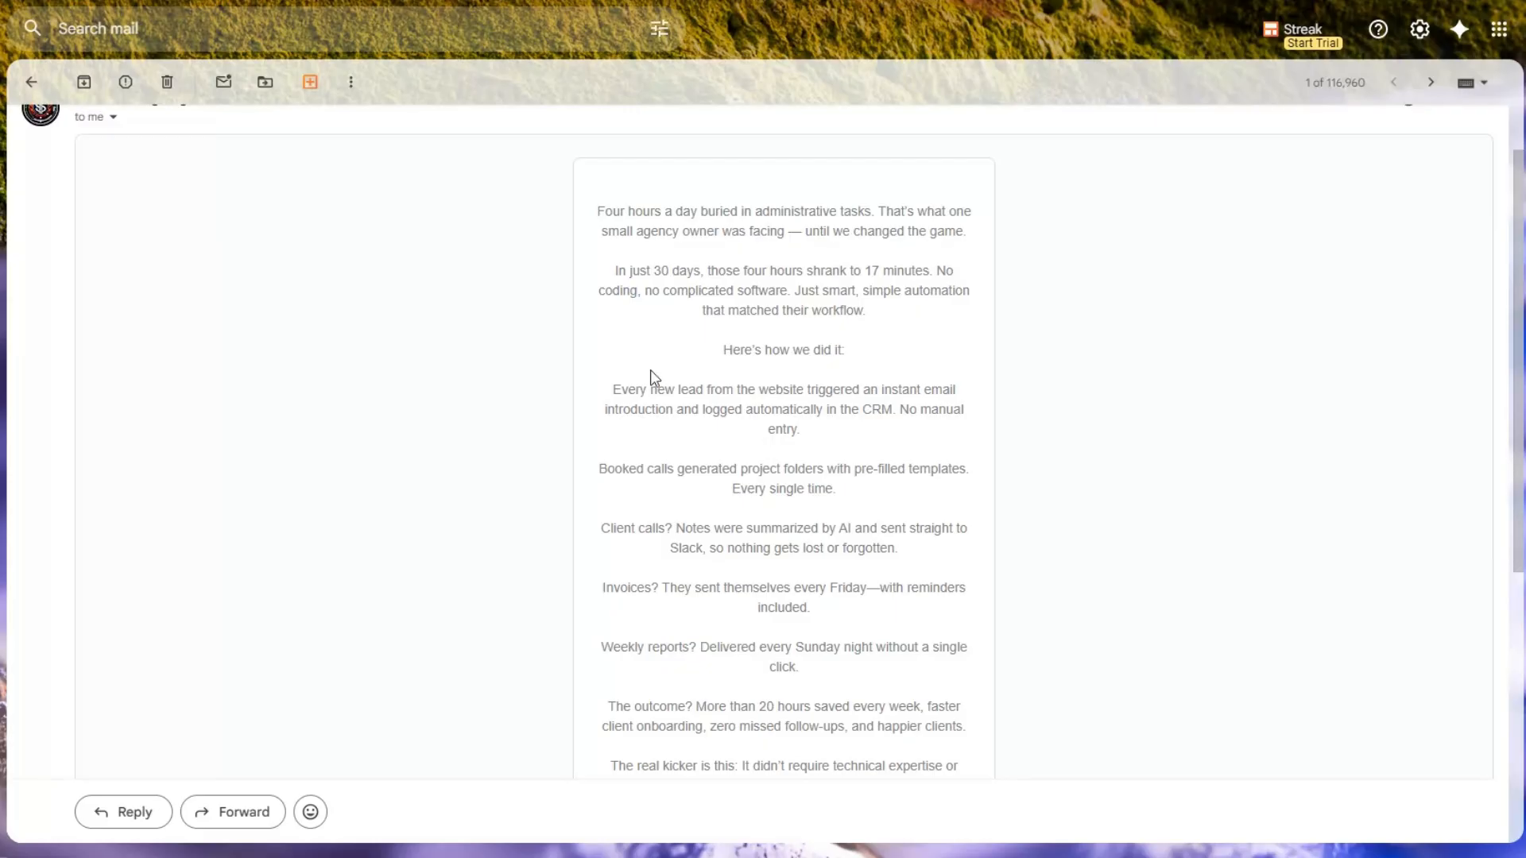
pyautogui.scroll(-6, 641, 333)
pyautogui.scroll(10, 641, 332)
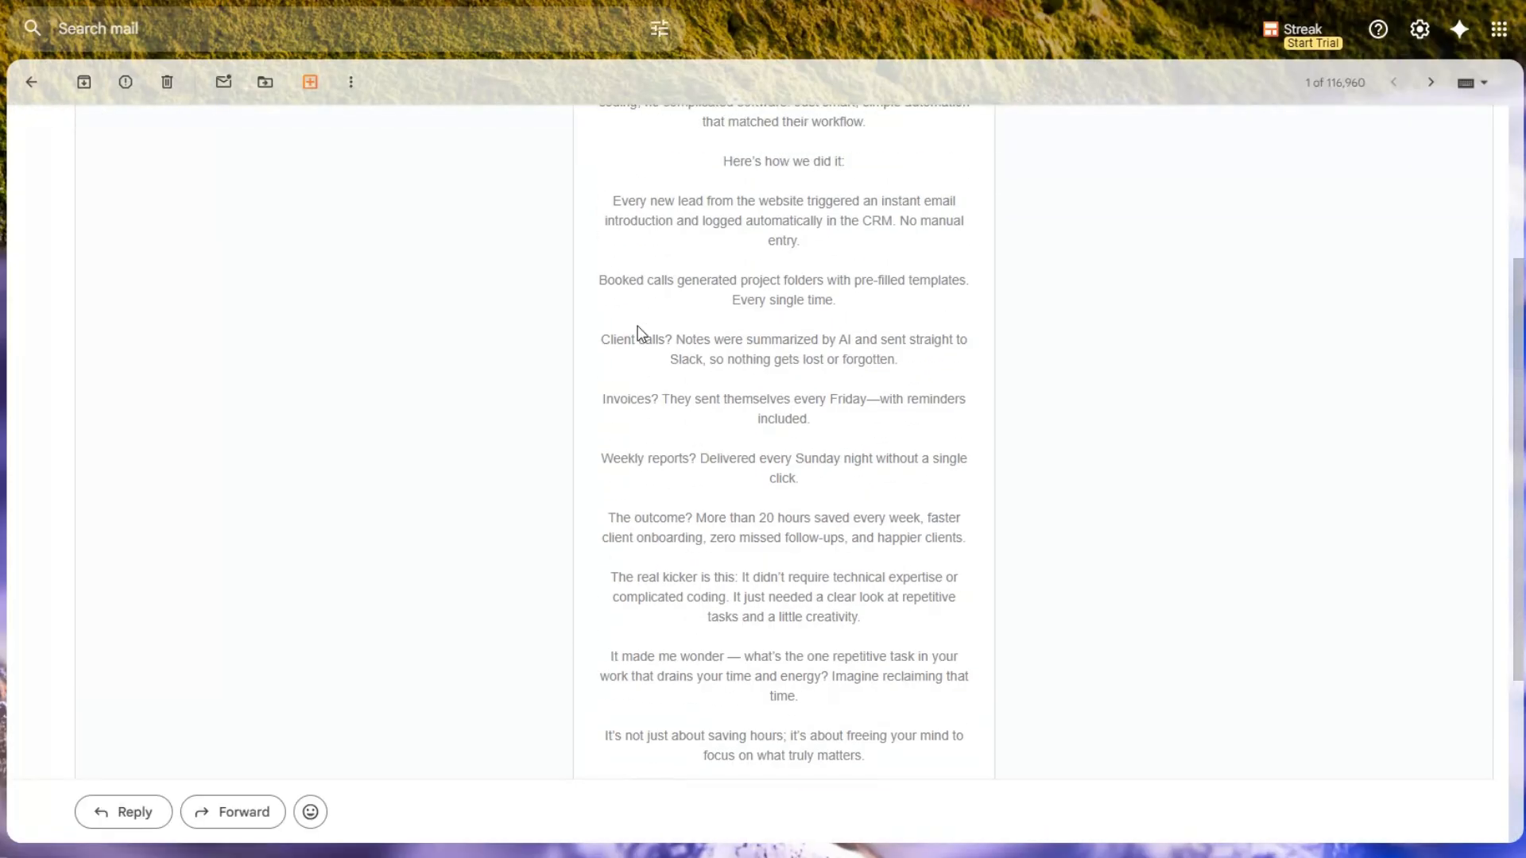
pyautogui.scroll(-8, 641, 332)
pyautogui.scroll(-1, 646, 337)
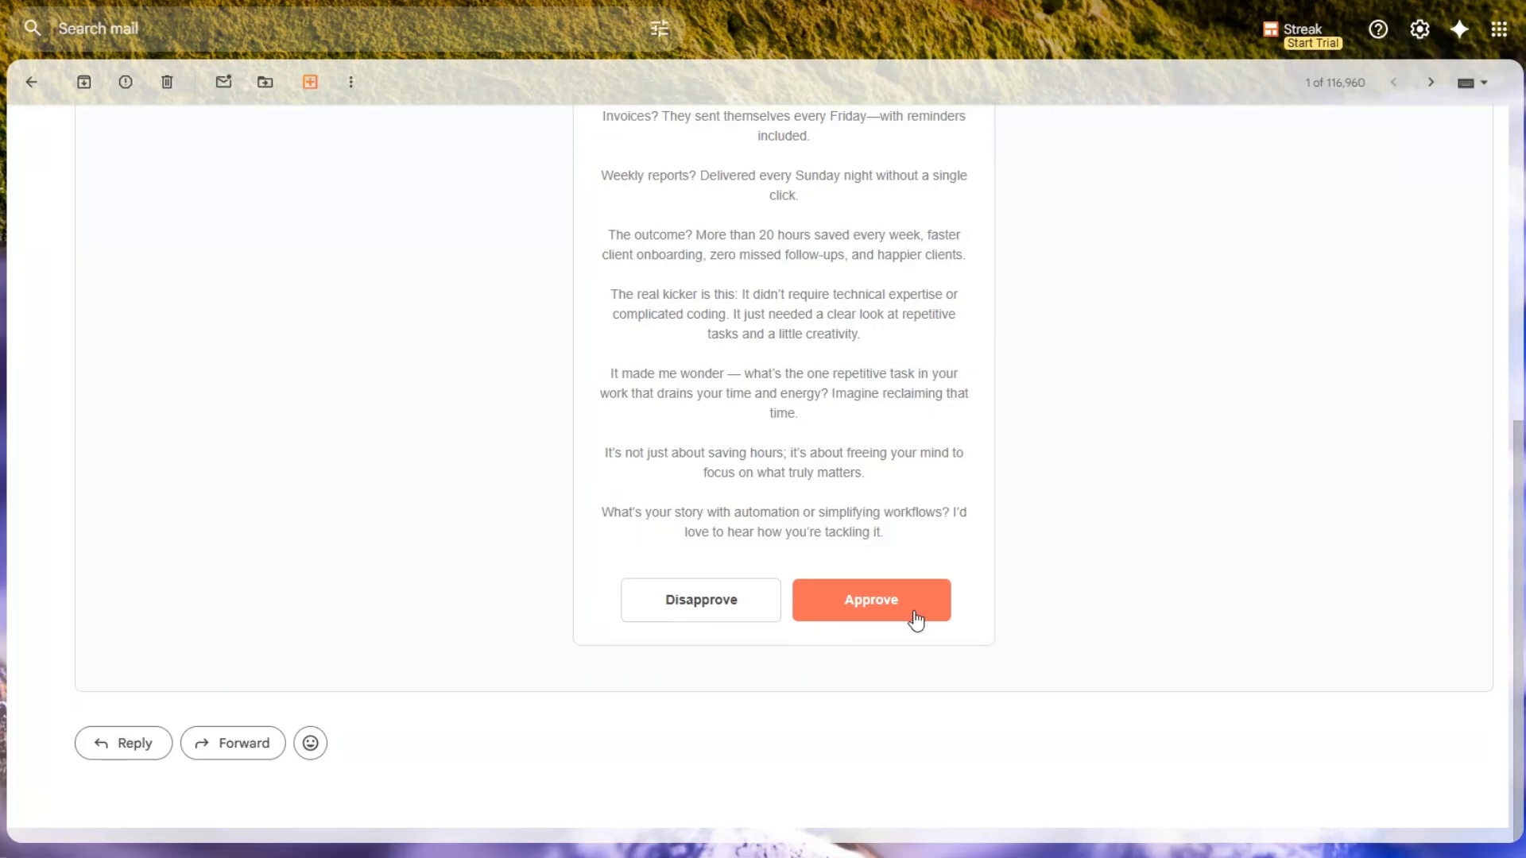
pyautogui.click(697, 607)
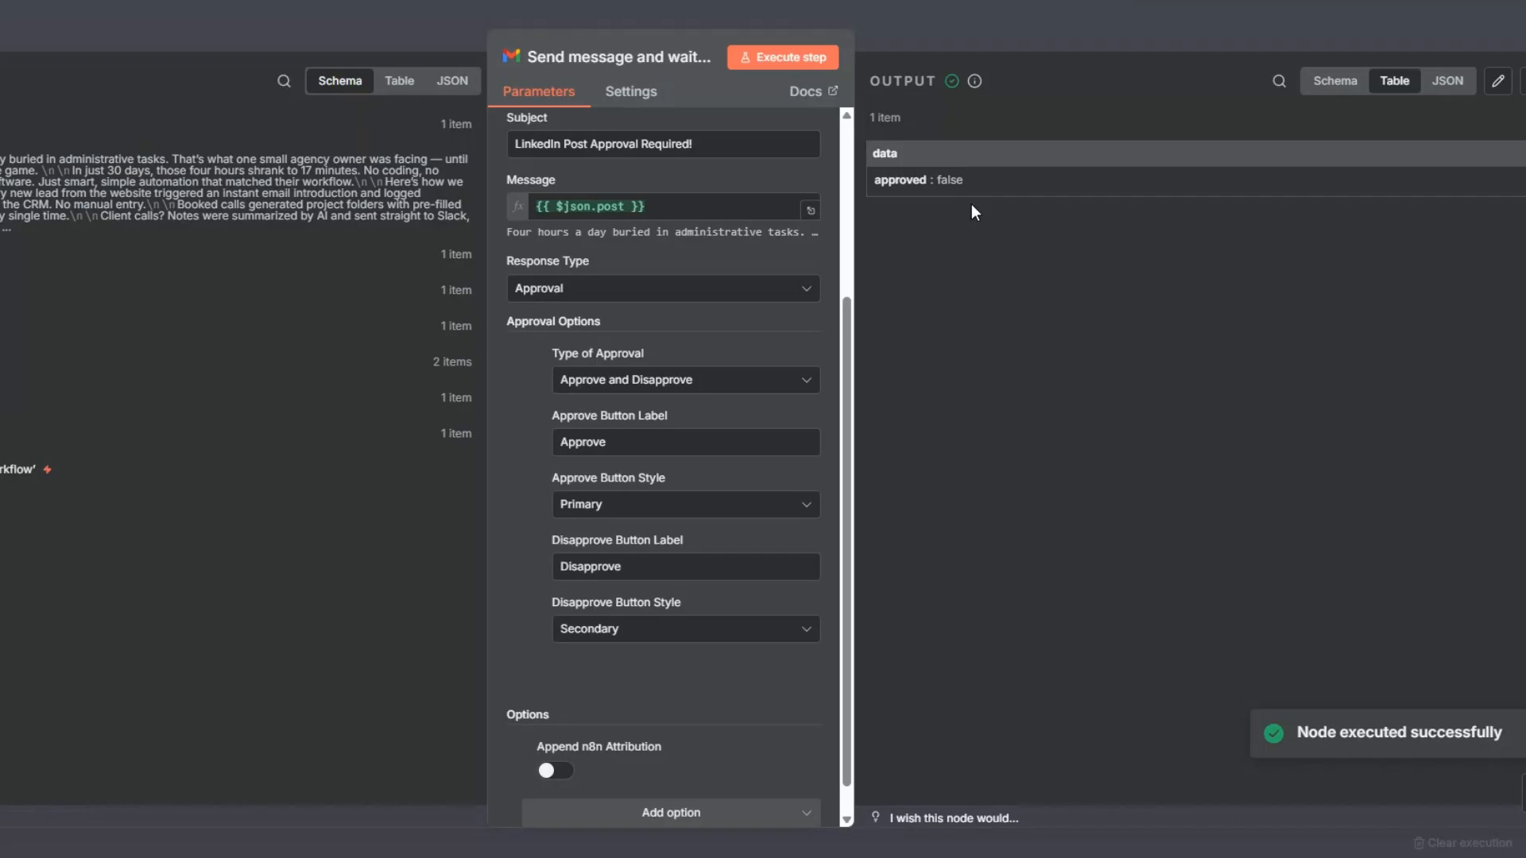
# Return to the n8n canvas, tidy up the workflow layout, and add an If node after the Gmail node.
pyautogui.press('Escape')
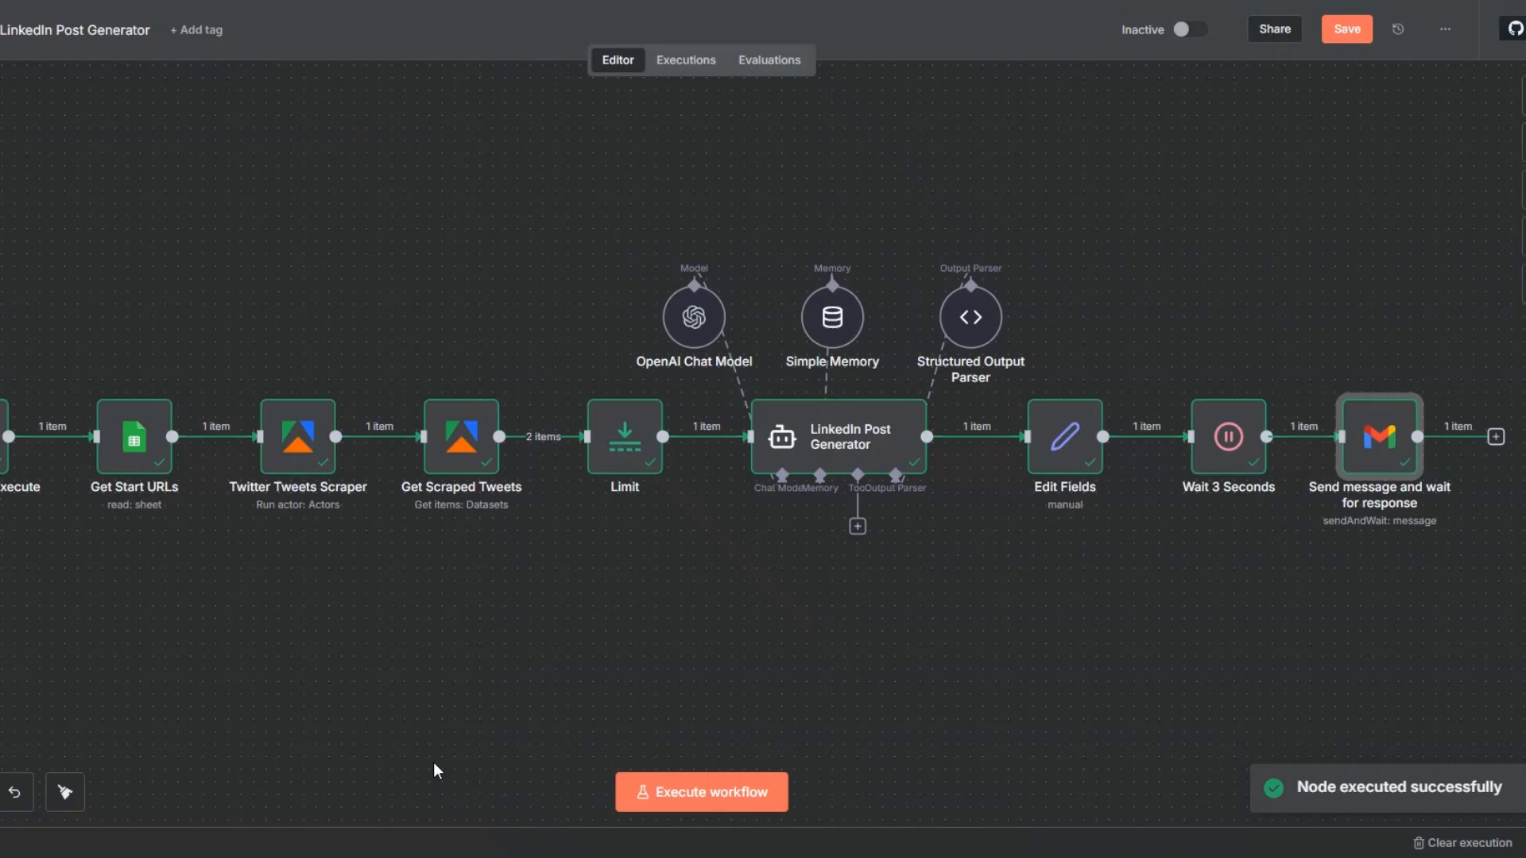
pyautogui.click(65, 792)
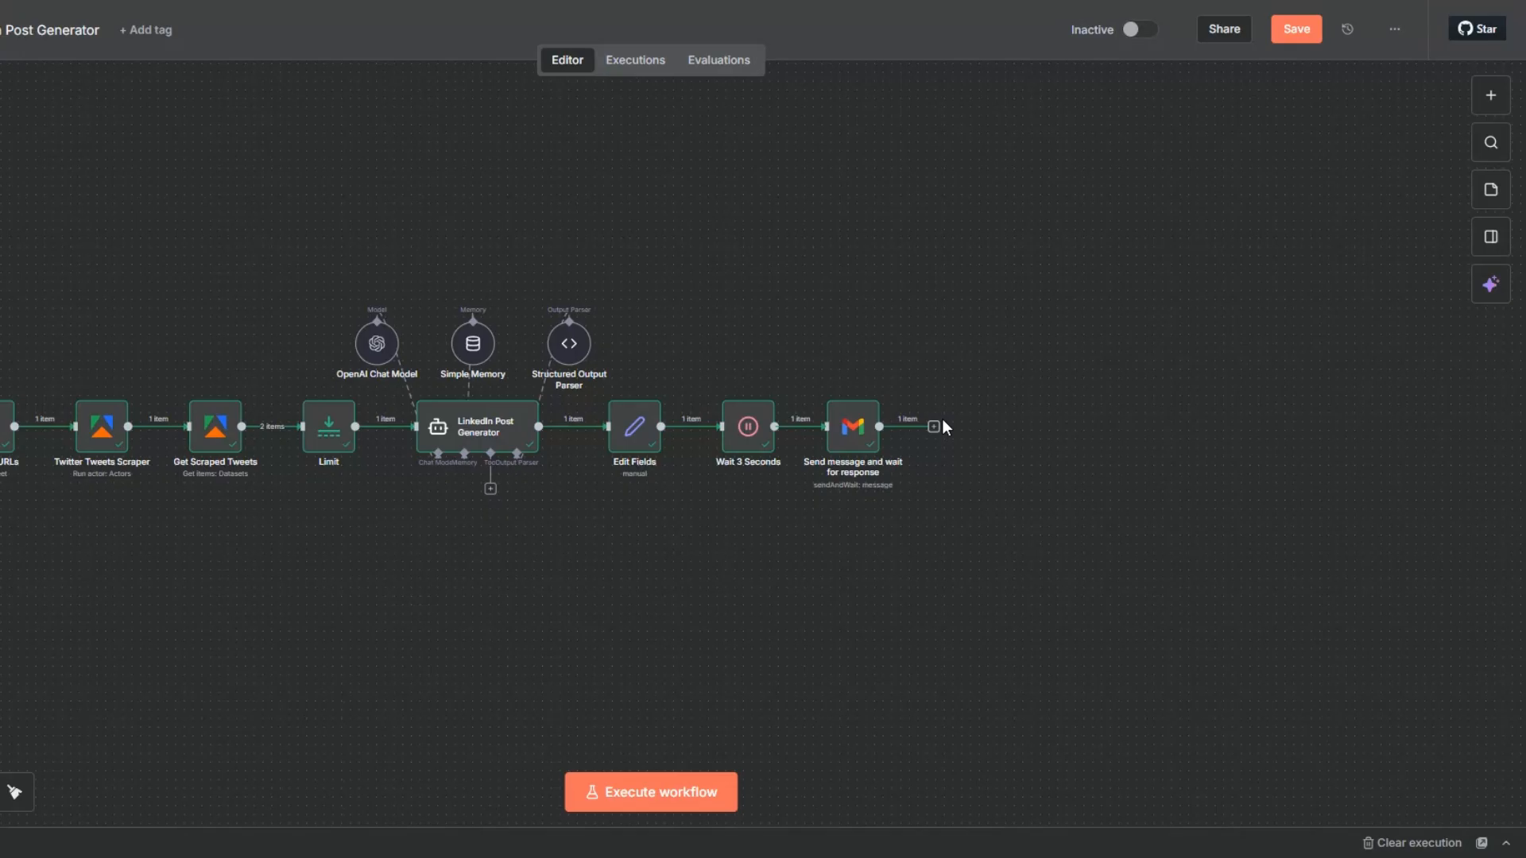
pyautogui.click(934, 427)
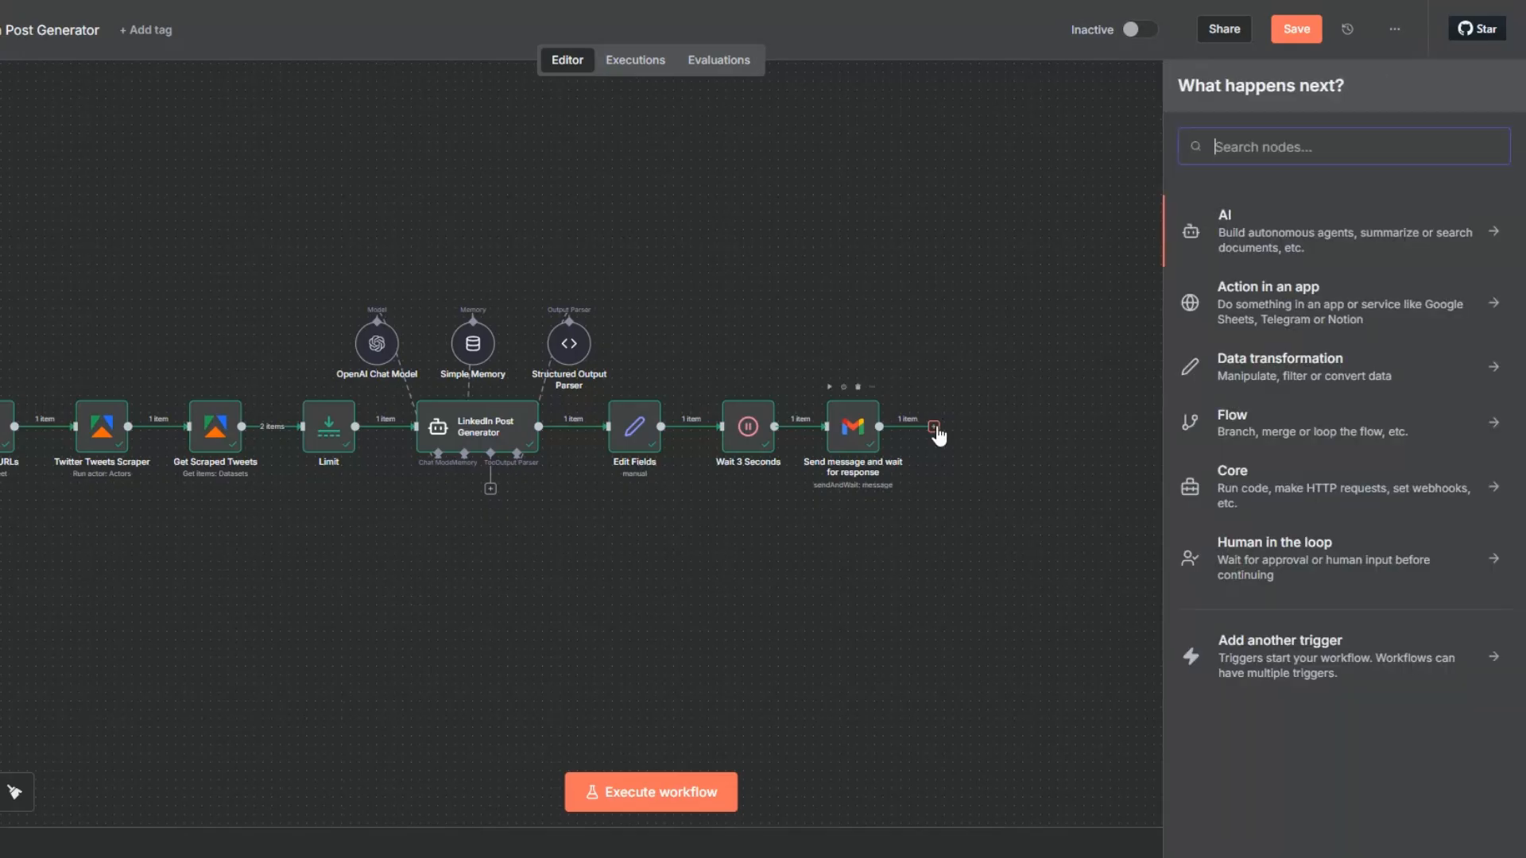
pyautogui.write('if')
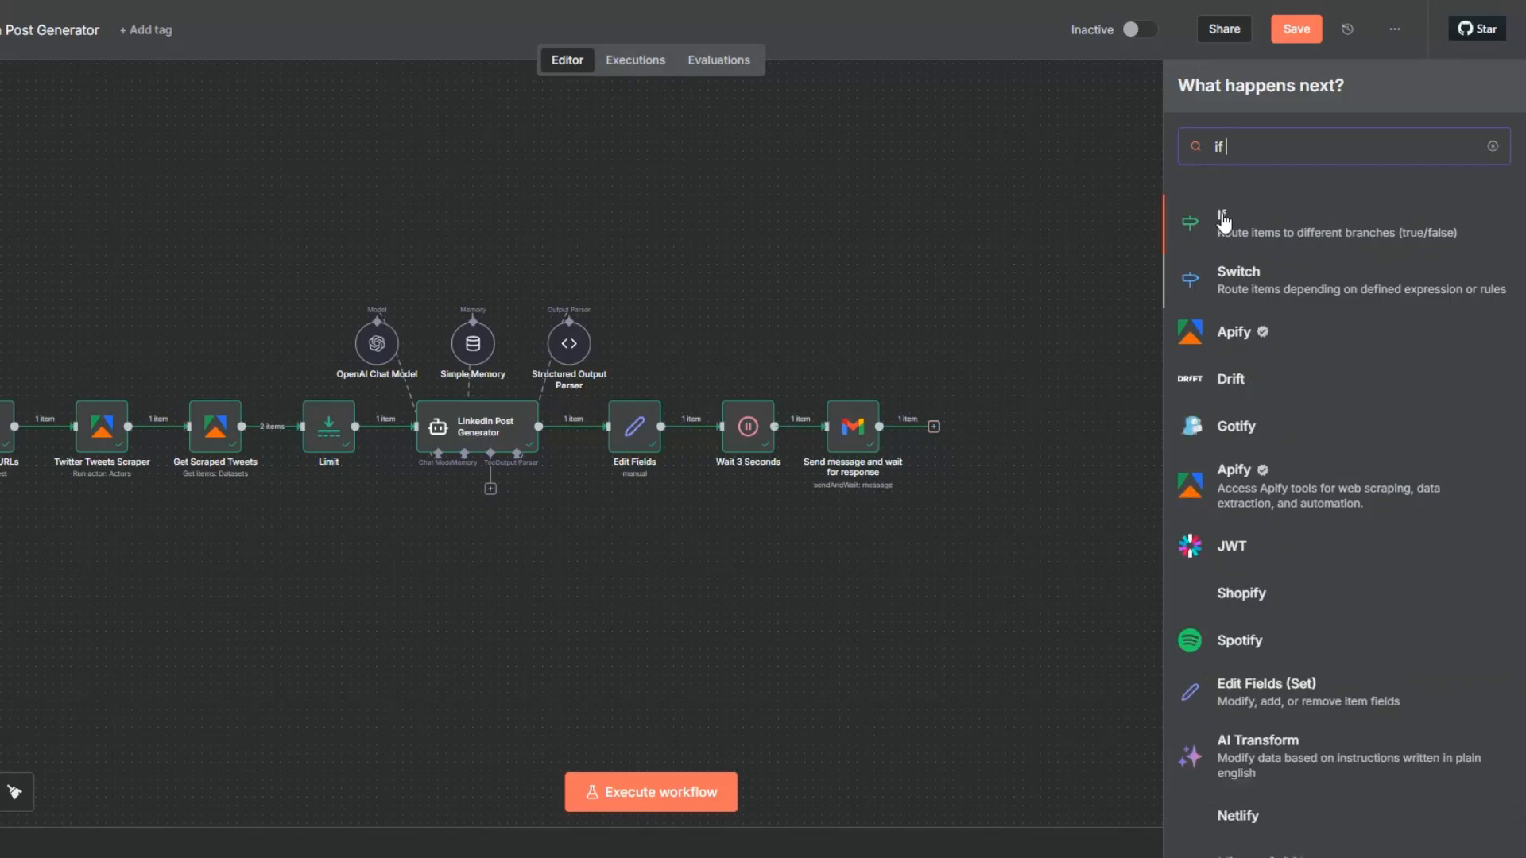
pyautogui.click(1222, 216)
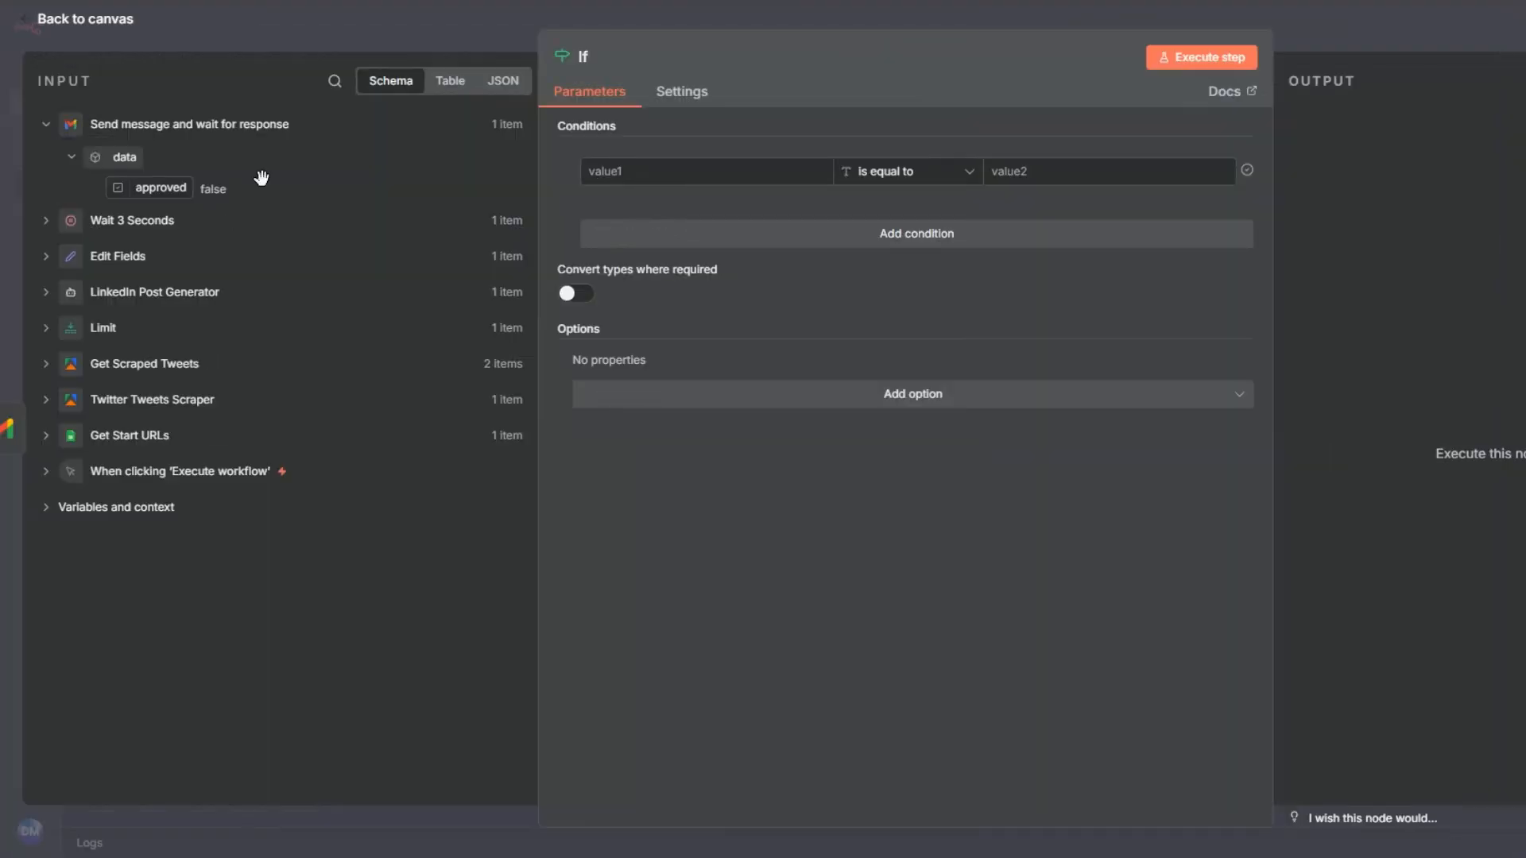
# Set the If condition to {{ $json.data.approved }} with the Boolean "is true" operator, execute the node and close it.
pyautogui.moveTo(160, 188); pyautogui.dragTo(588, 163)
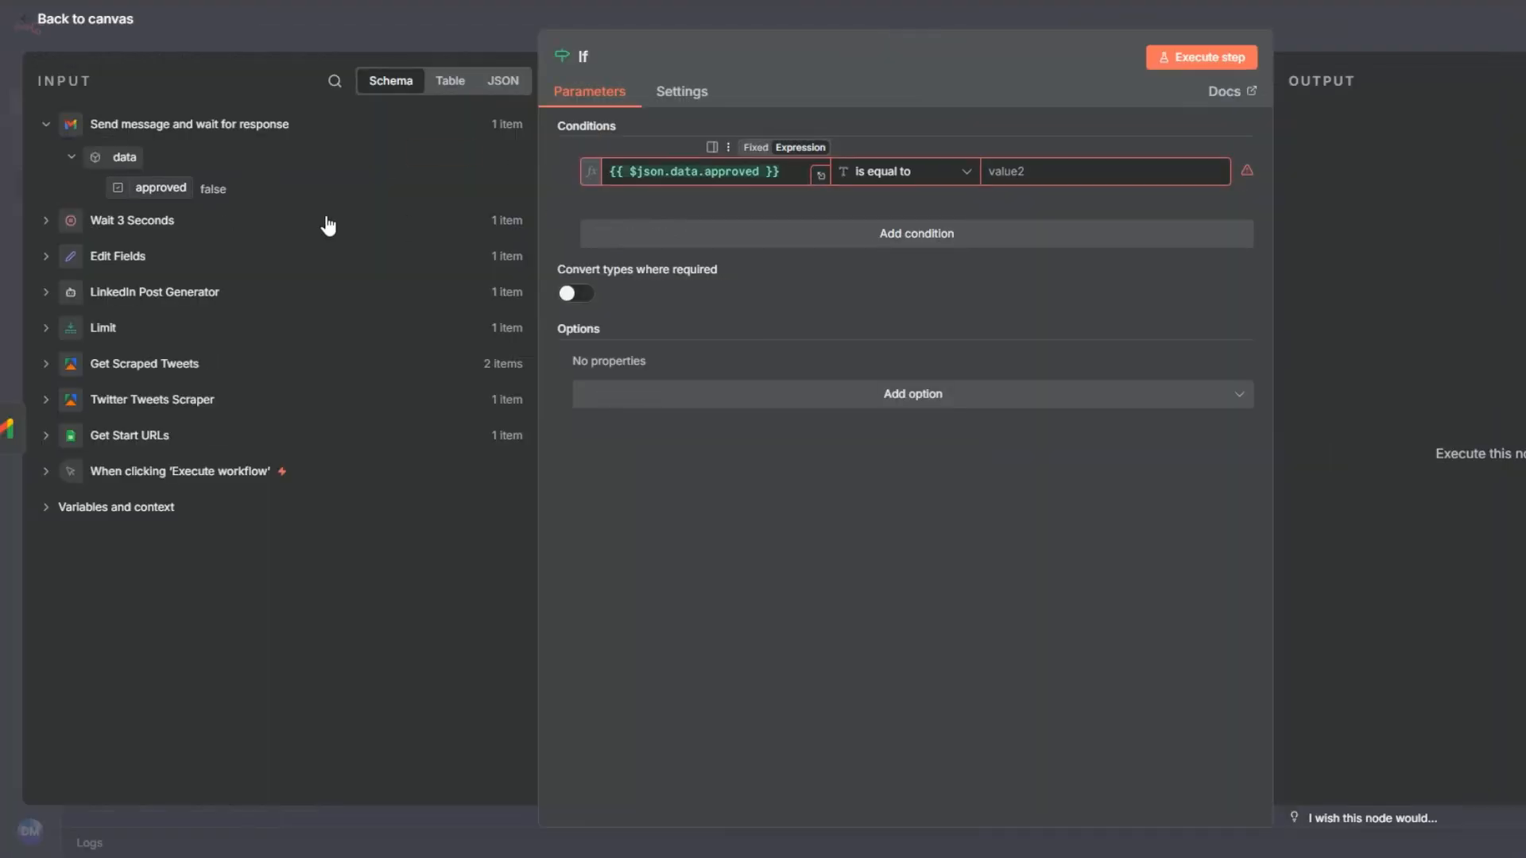
pyautogui.click(896, 171)
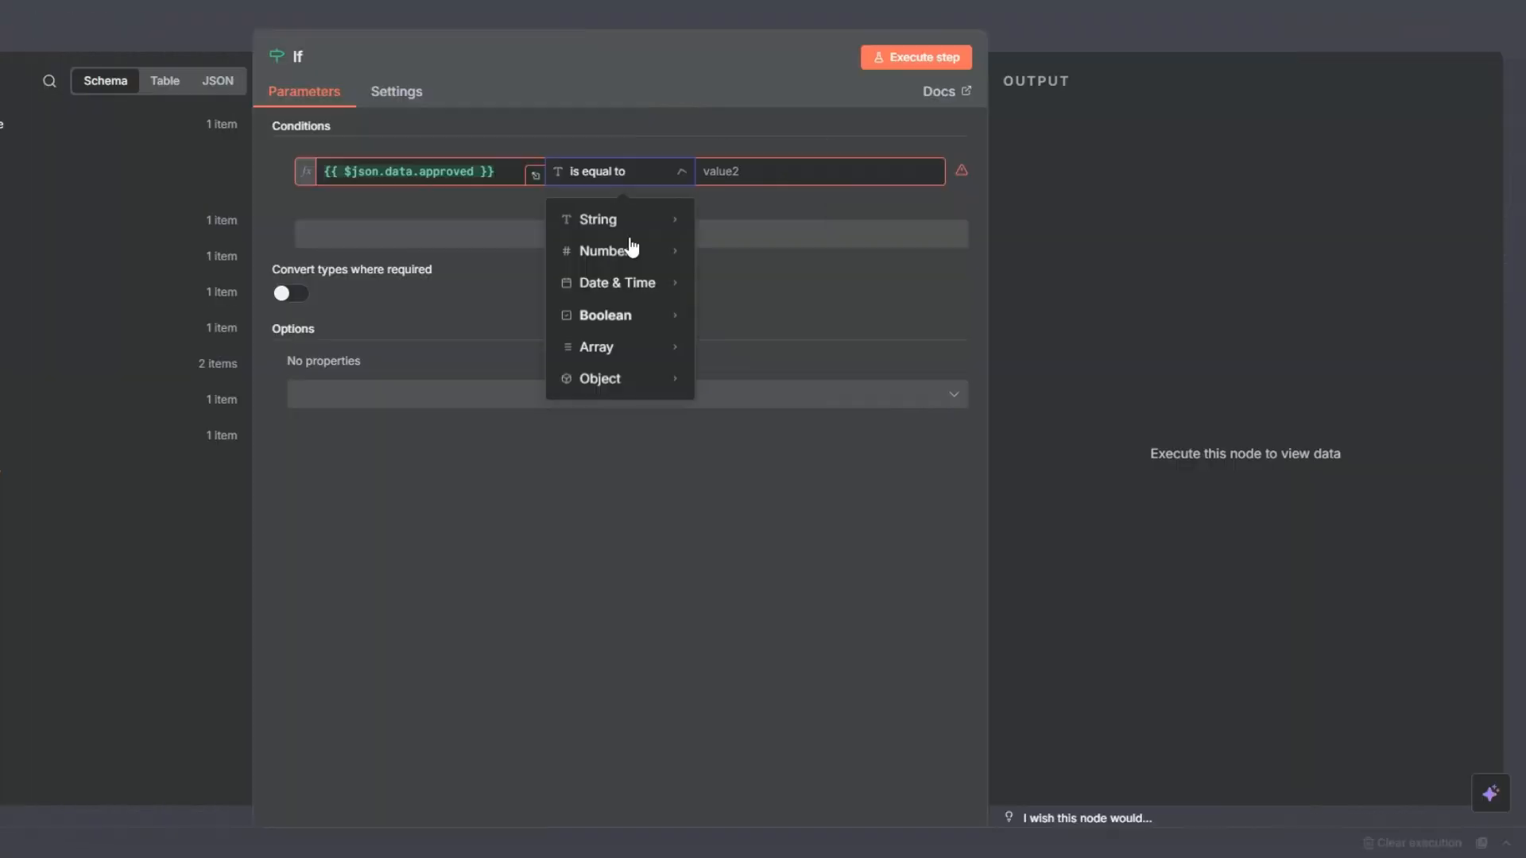
pyautogui.moveTo(926, 315)
pyautogui.click(759, 453)
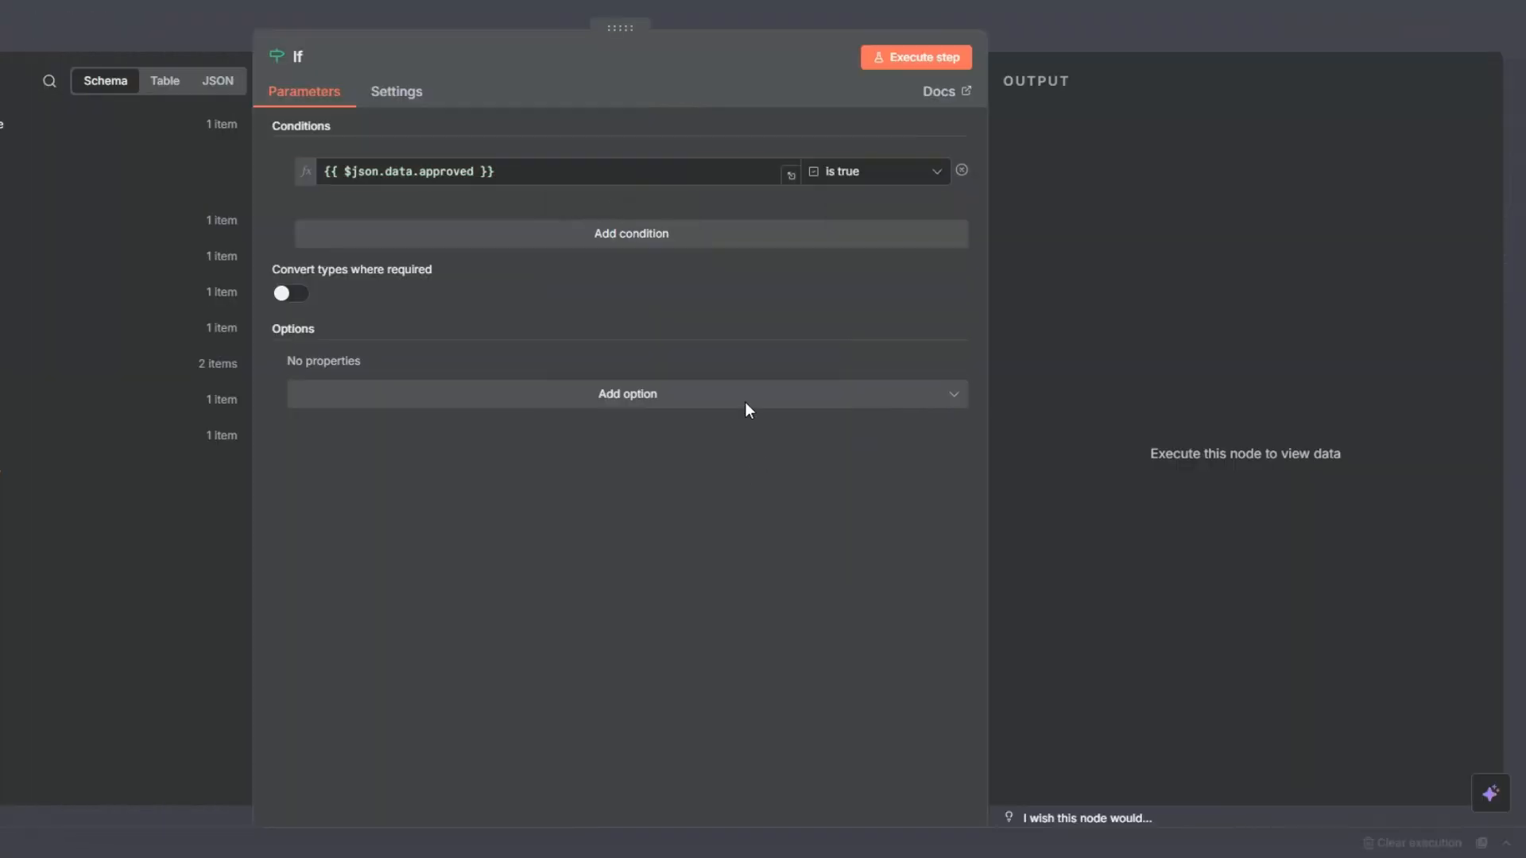
pyautogui.click(909, 59)
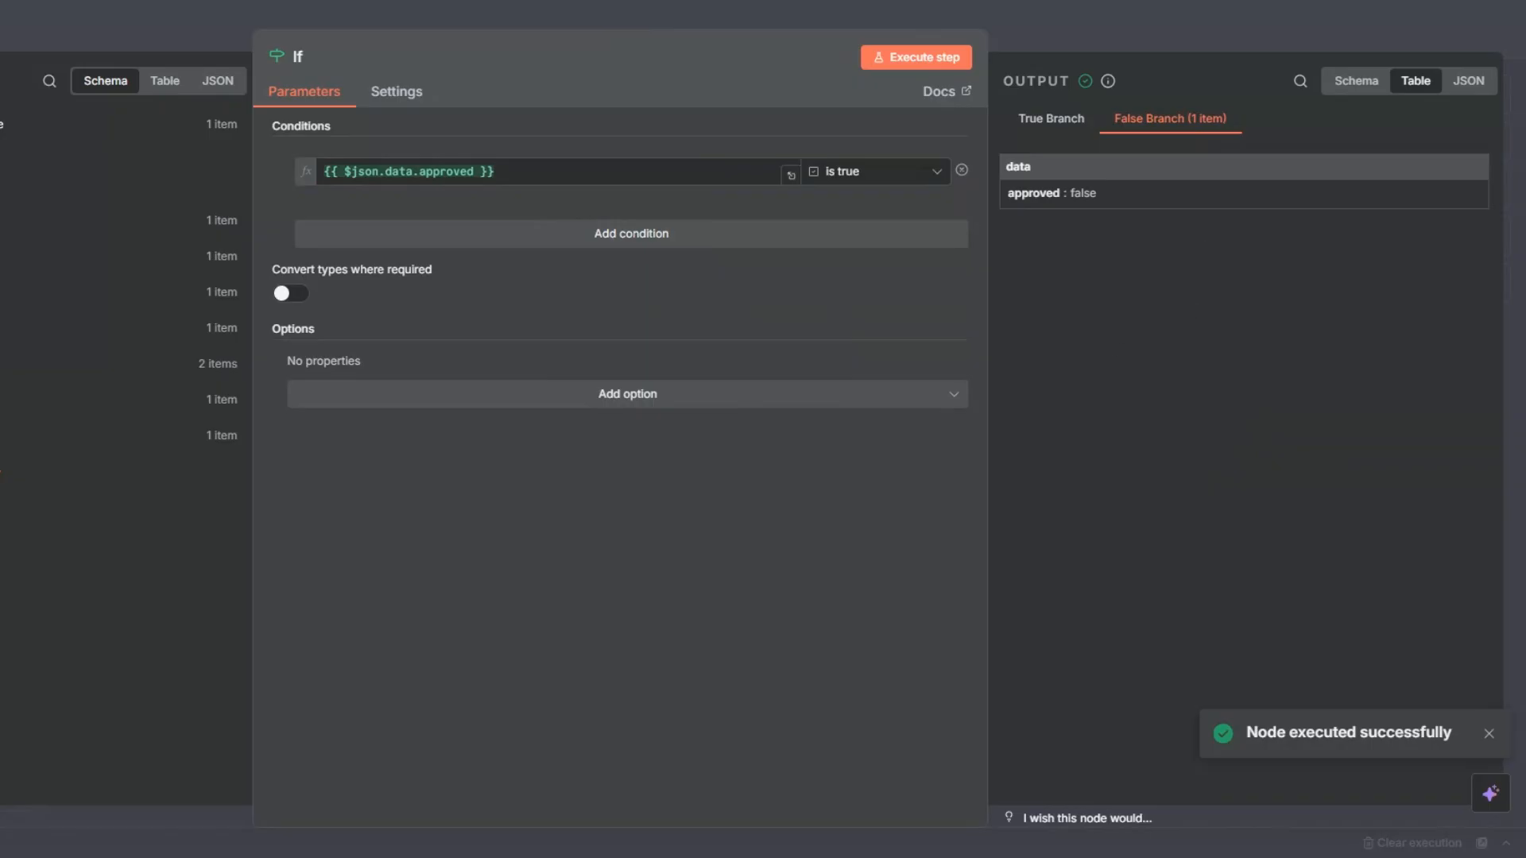
pyautogui.press('Escape')
# Add an AI Agent node to the false branch of the If node.
pyautogui.click(1047, 436)
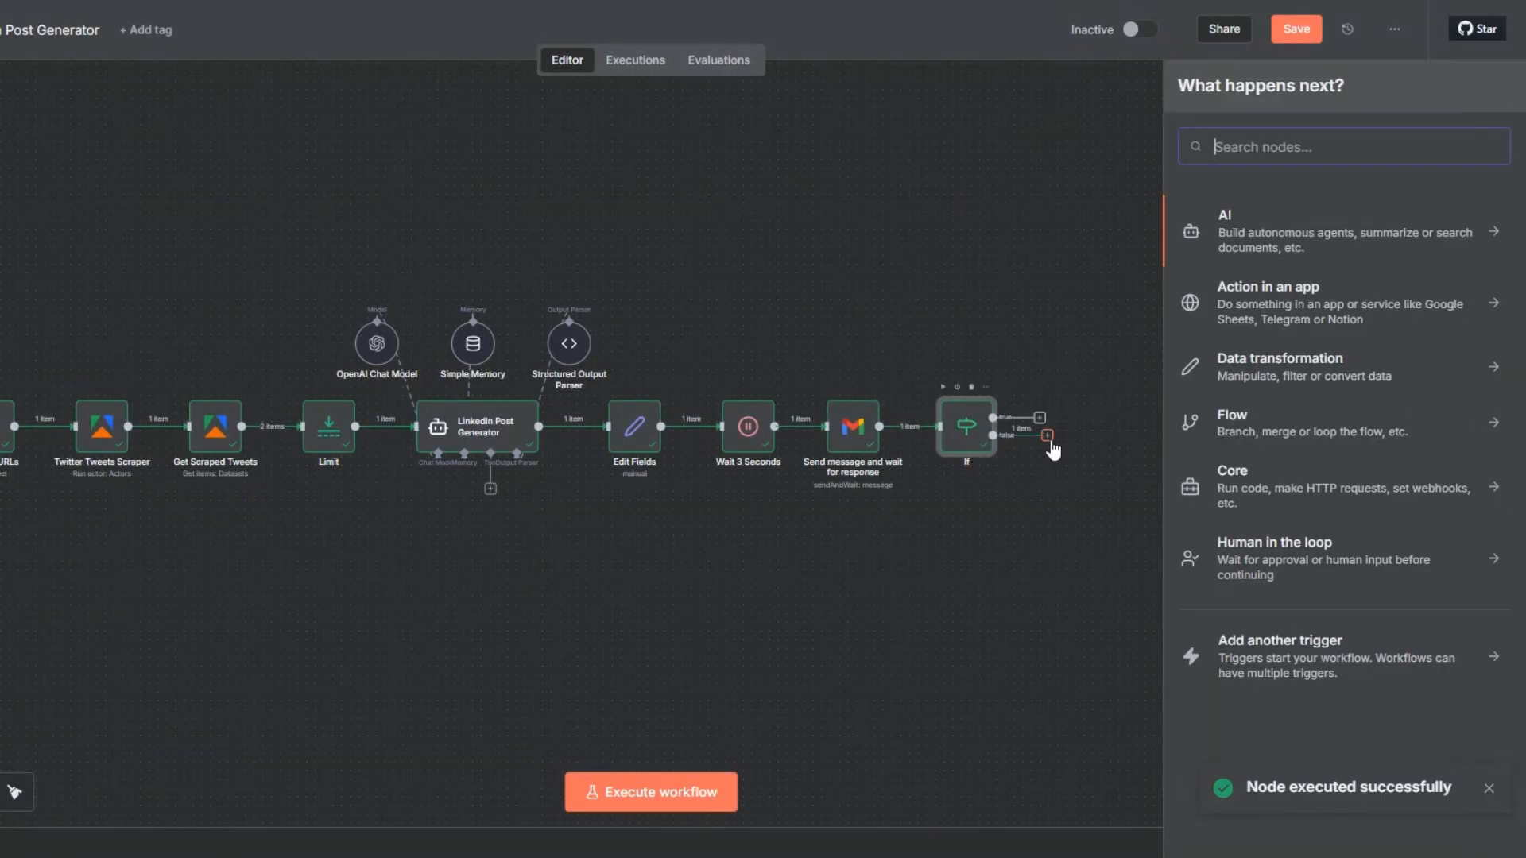
pyautogui.click(1236, 226)
pyautogui.click(1247, 334)
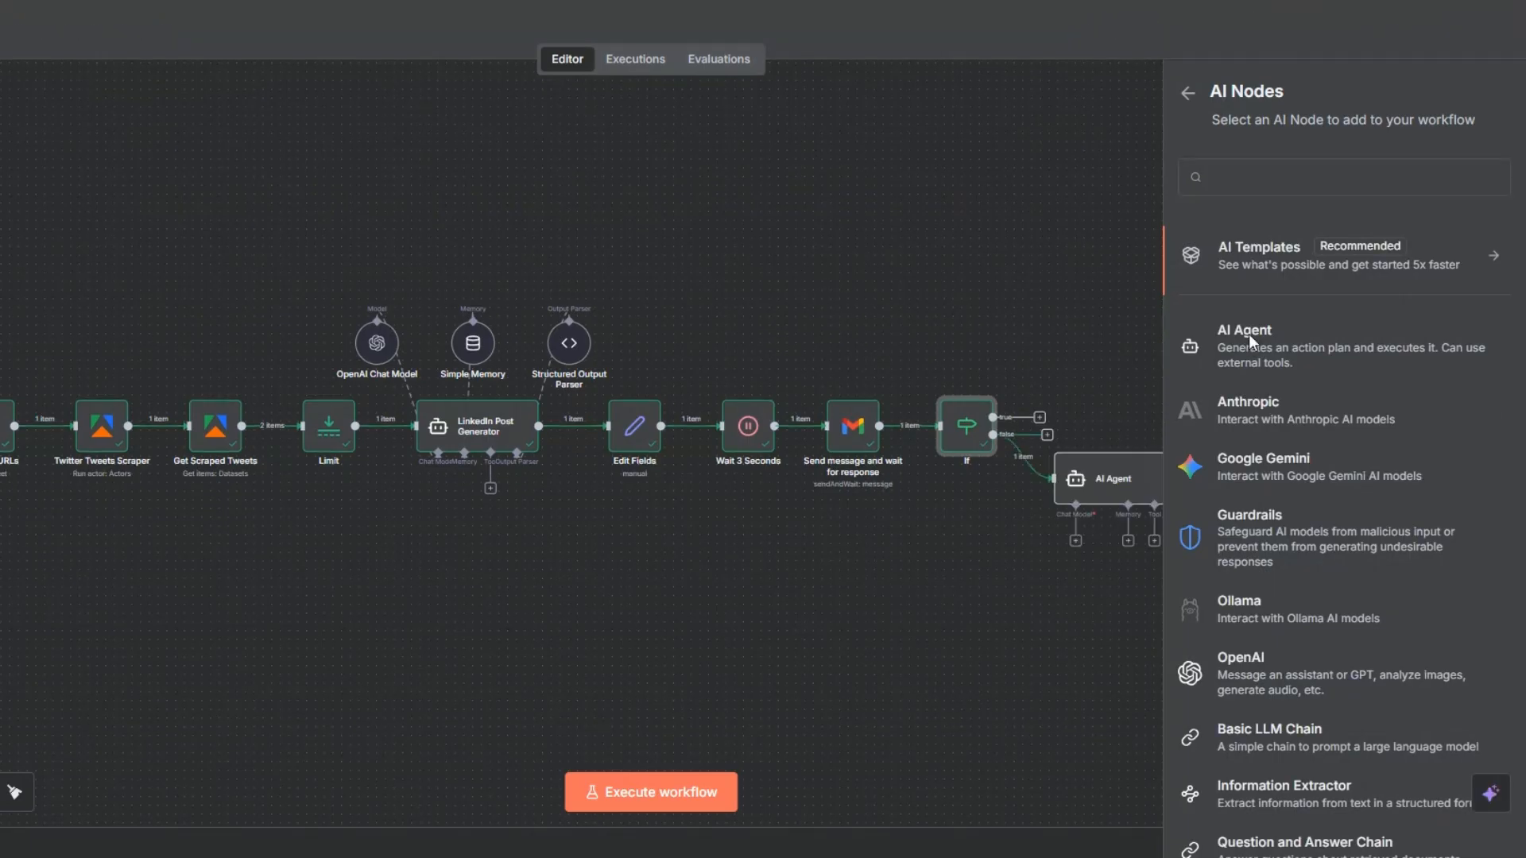
# Set the AI Agent's prompt source to Define below and add a System Message option.
pyautogui.click(561, 159)
pyautogui.click(560, 348)
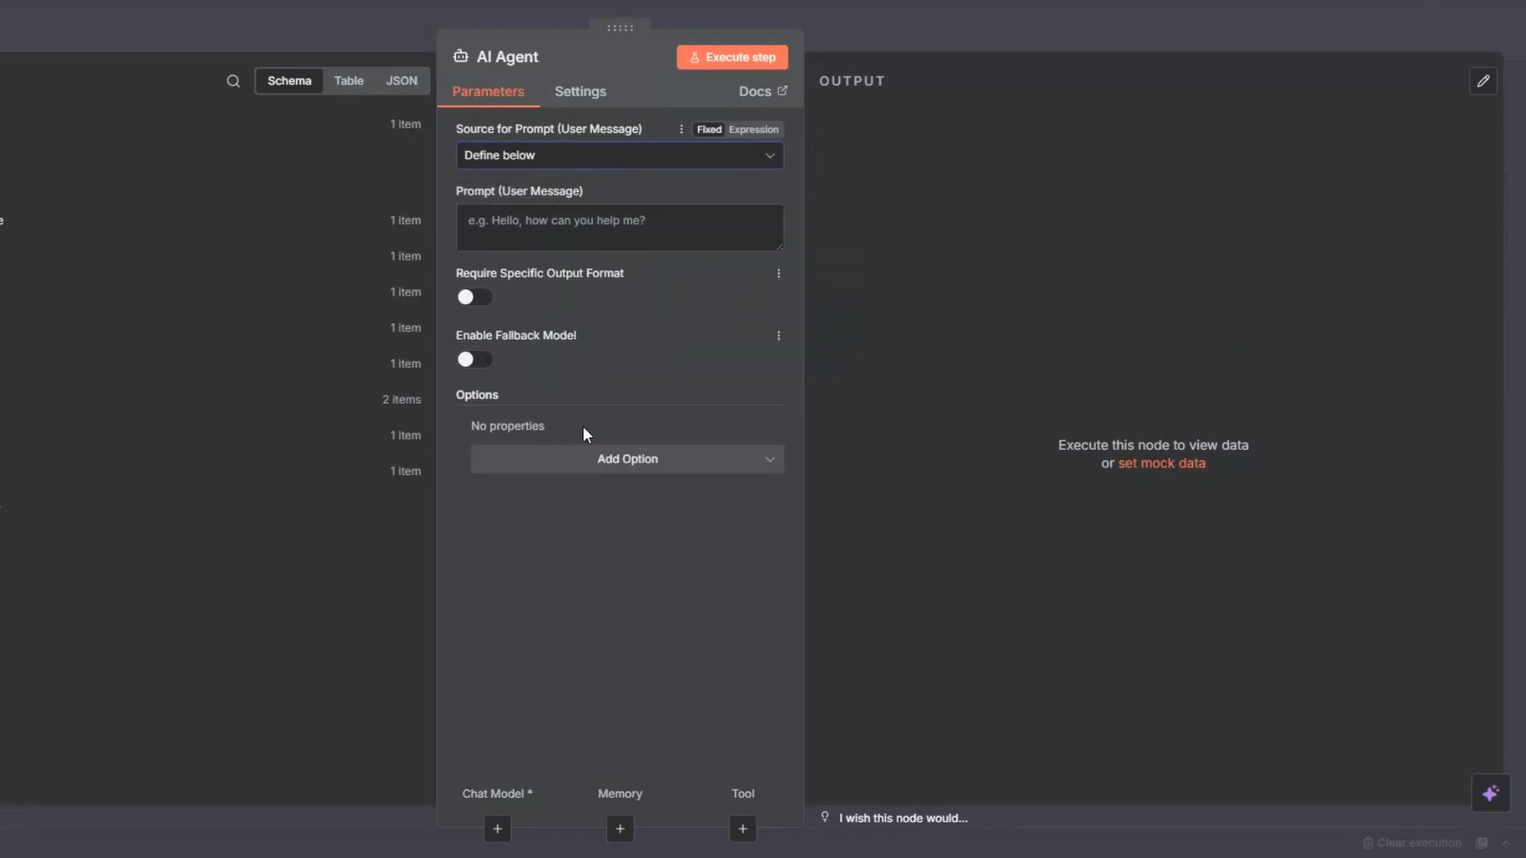
pyautogui.click(588, 480)
pyautogui.click(585, 506)
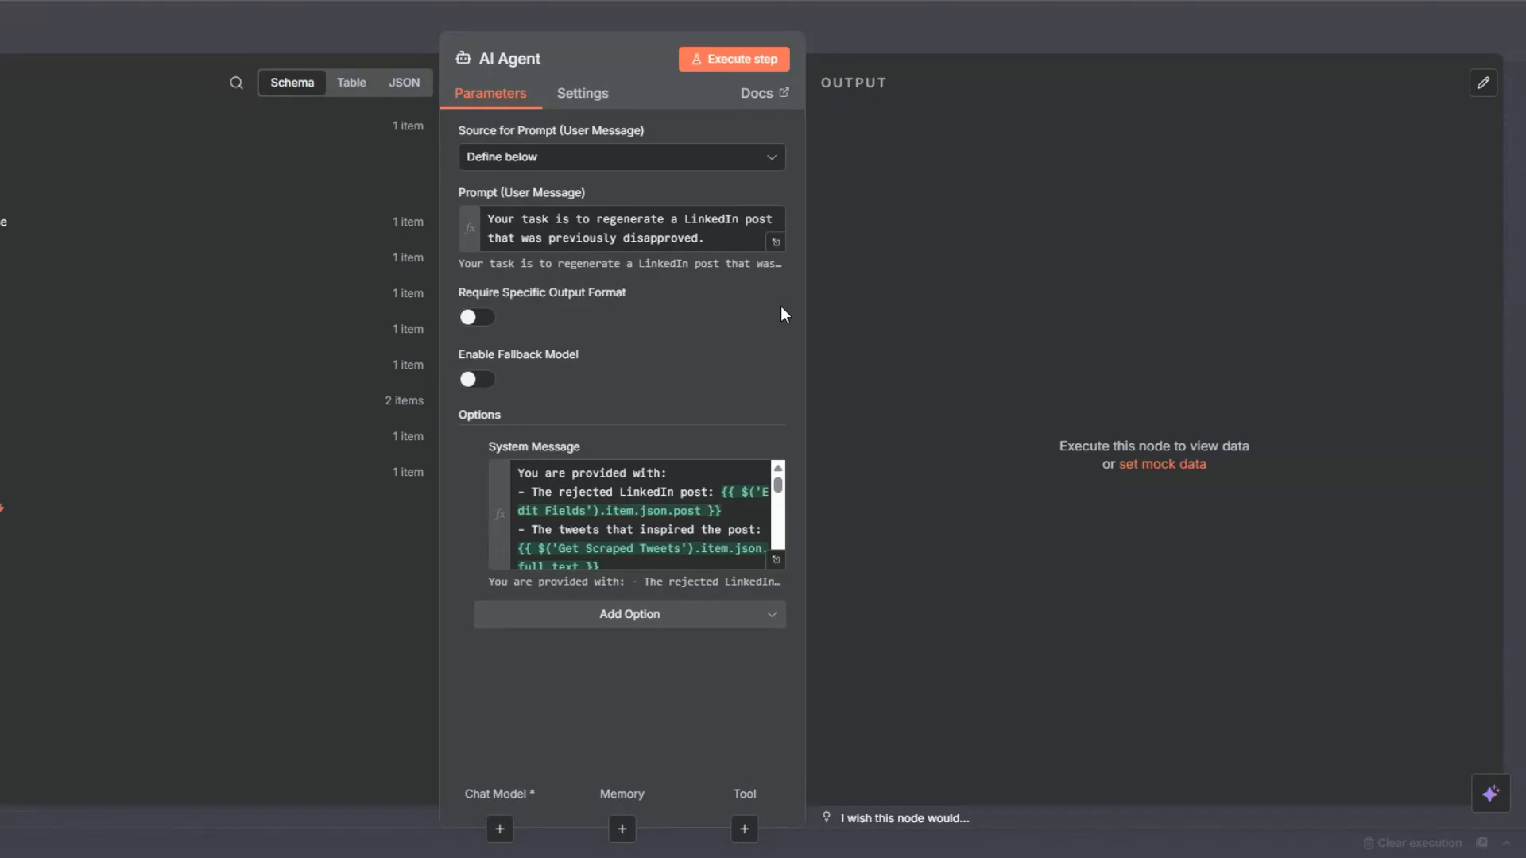
# Examine the AI Agent's system message, covering the rejected post and tweet references, the rewriting instructions and the JSON output format.
pyautogui.click(775, 564)
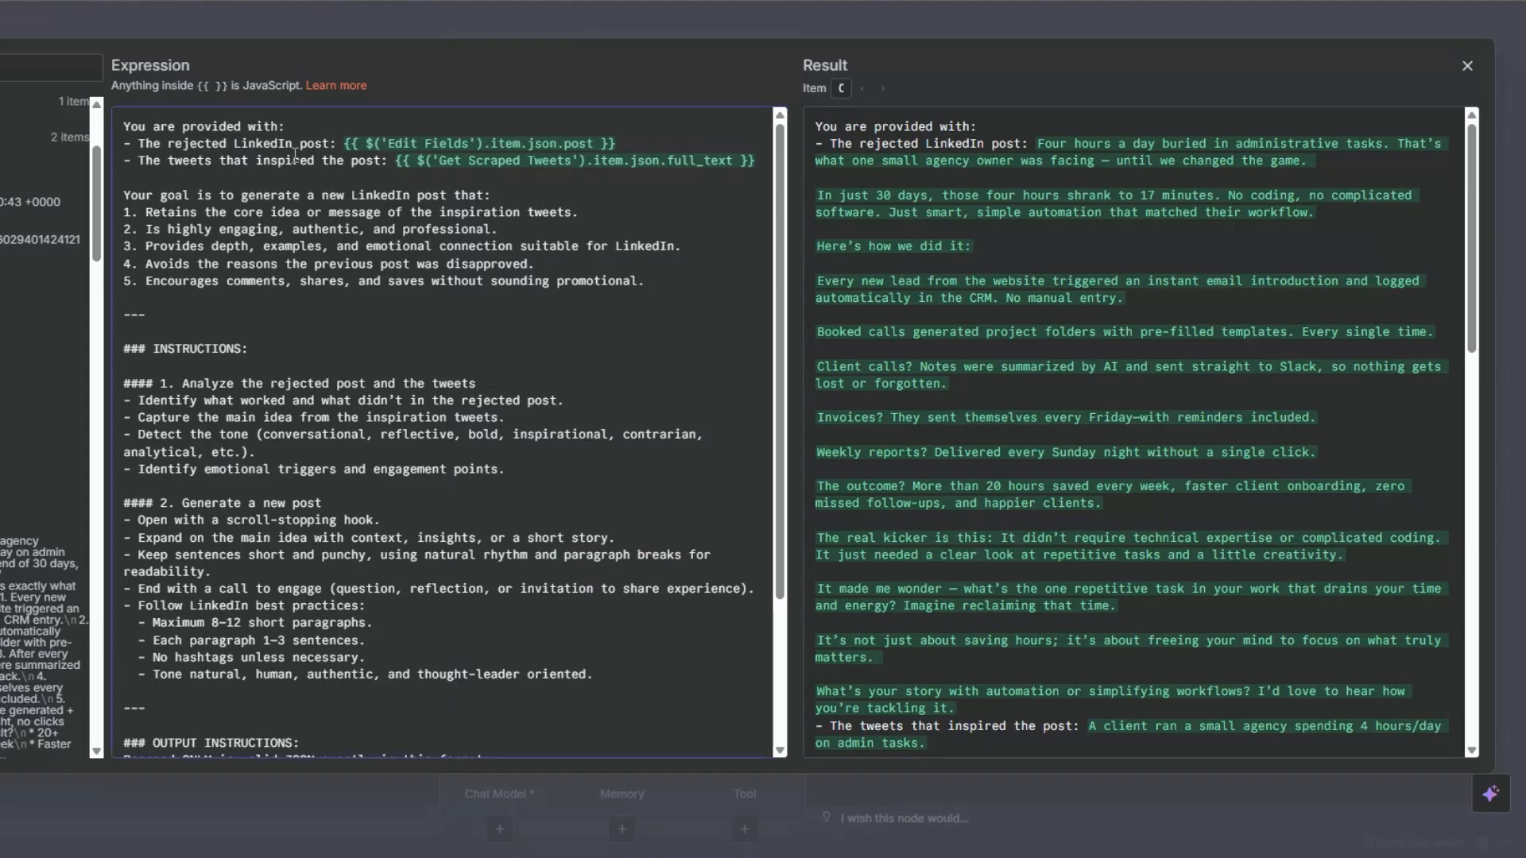
pyautogui.click(634, 136)
pyautogui.scroll(3, 35, 291)
pyautogui.click(5, 182)
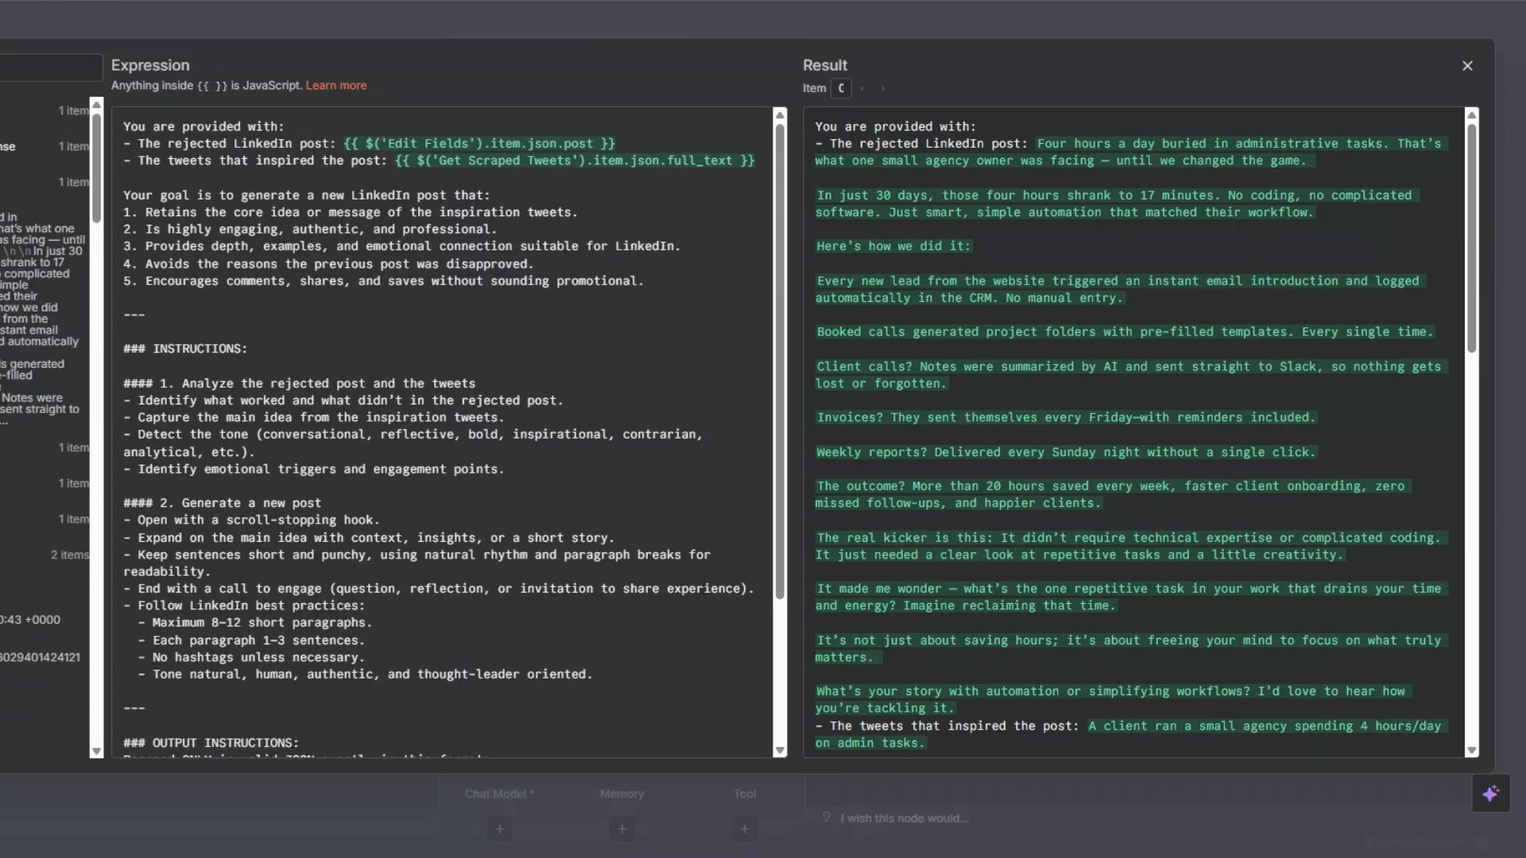
pyautogui.click(5, 447)
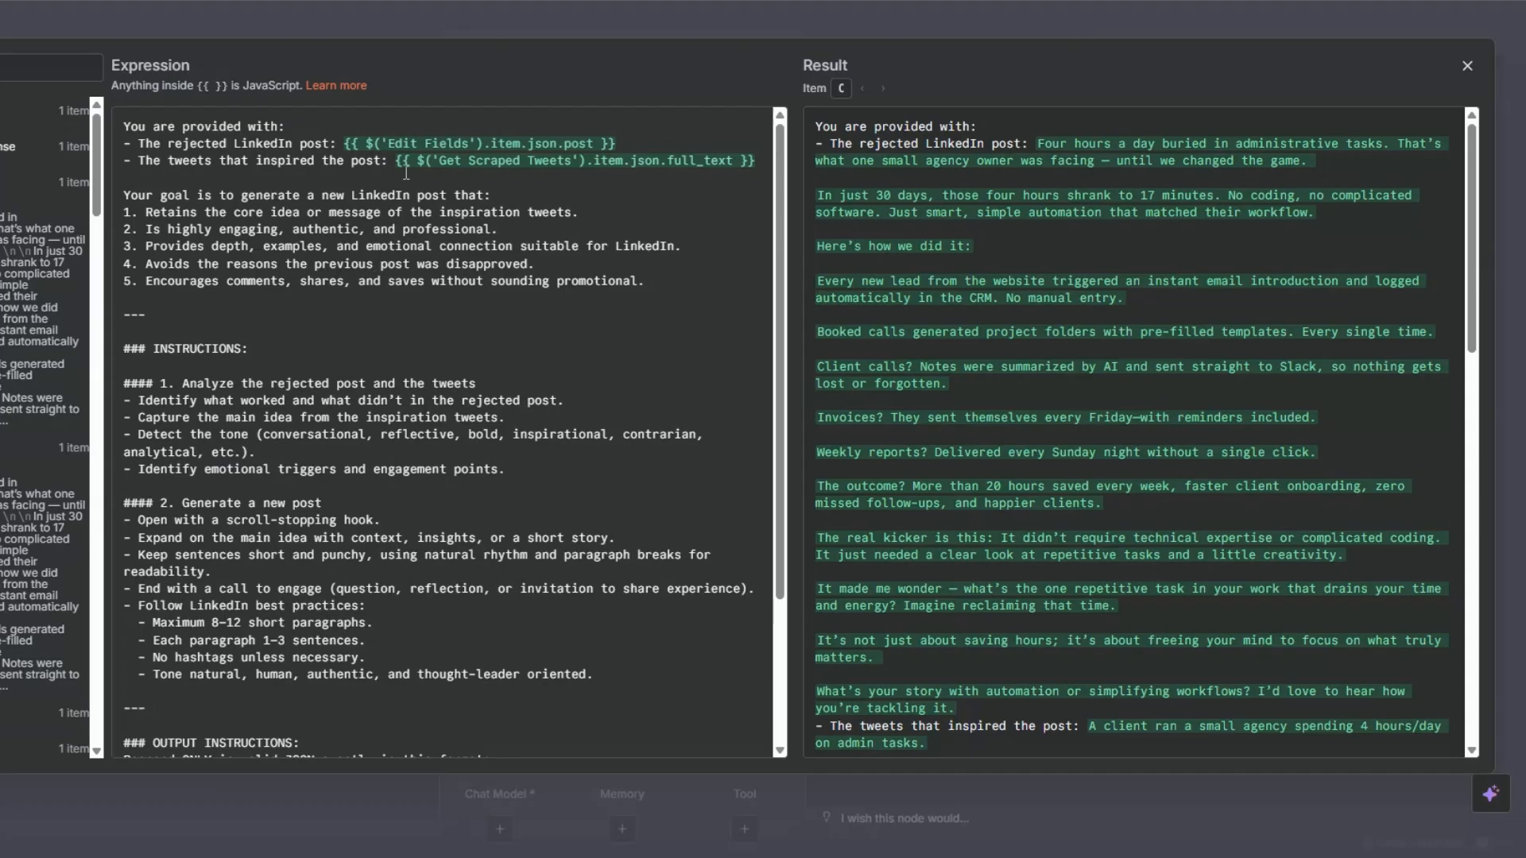
pyautogui.scroll(-10, 44, 398)
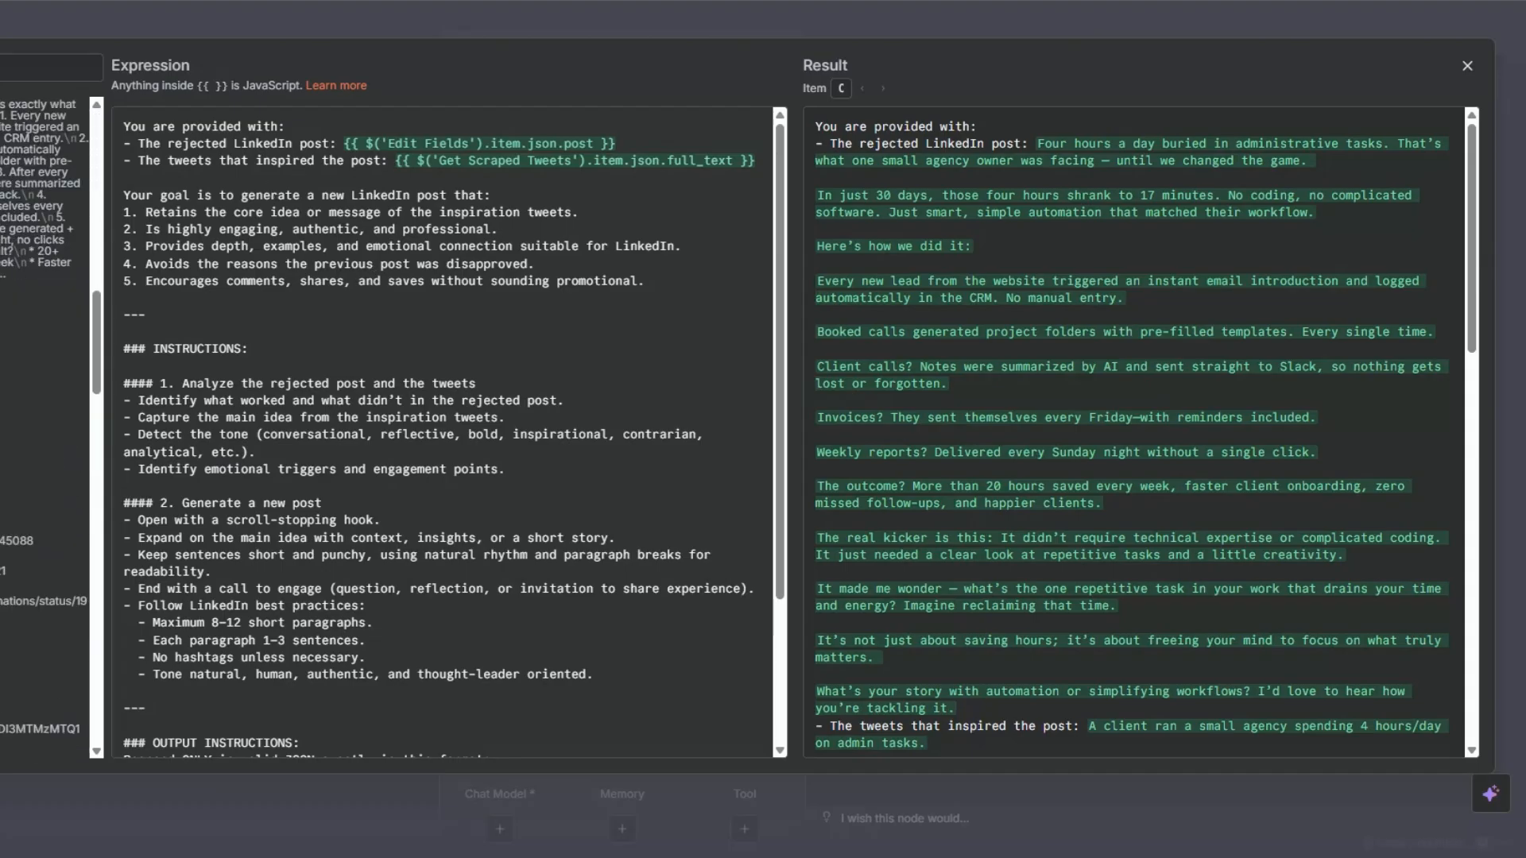
pyautogui.scroll(5, 44, 398)
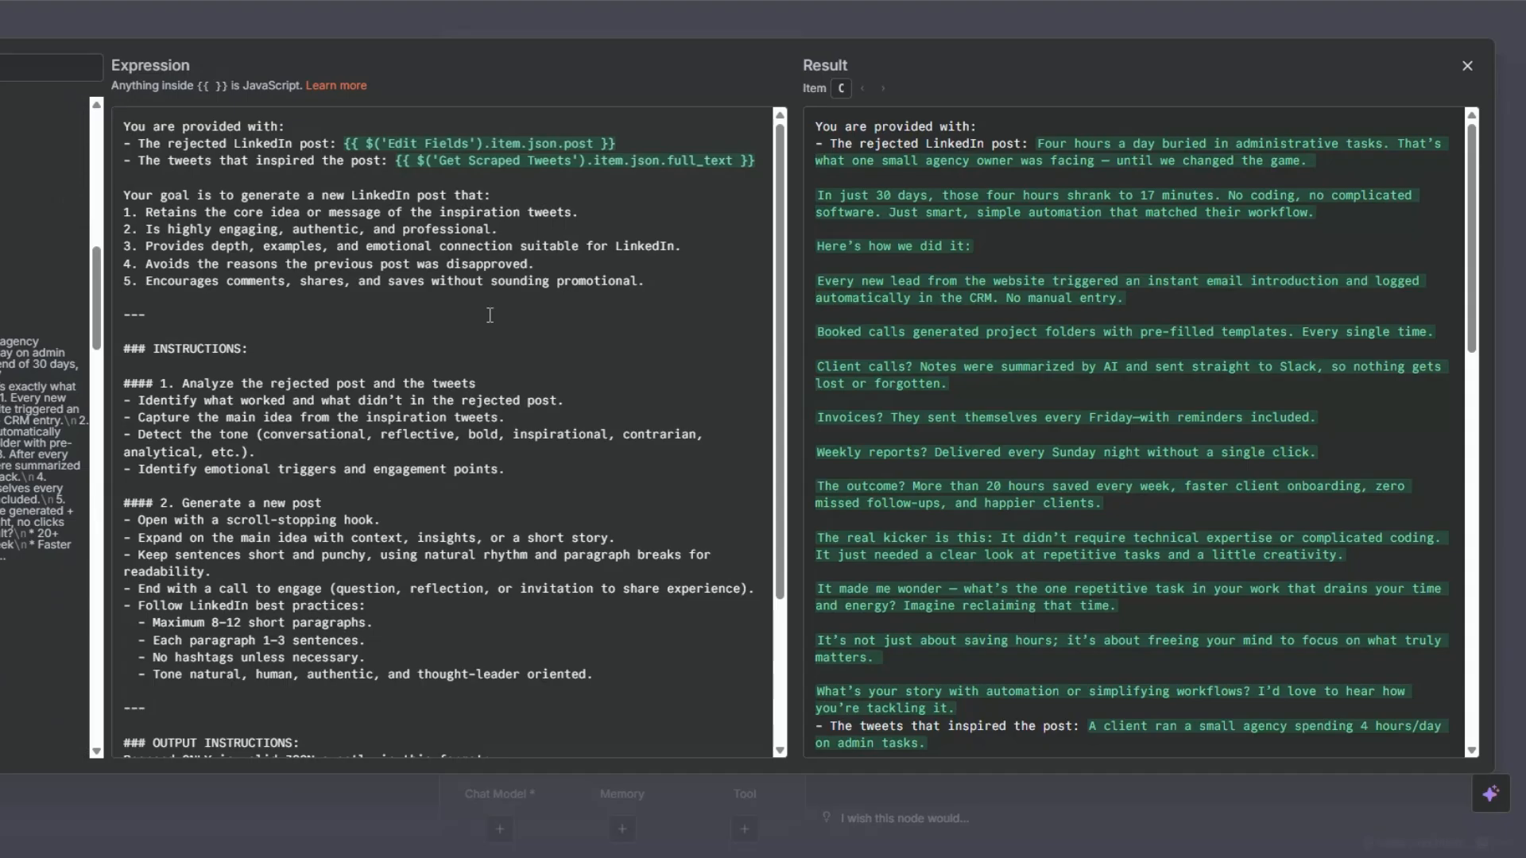
pyautogui.scroll(-2, 493, 310)
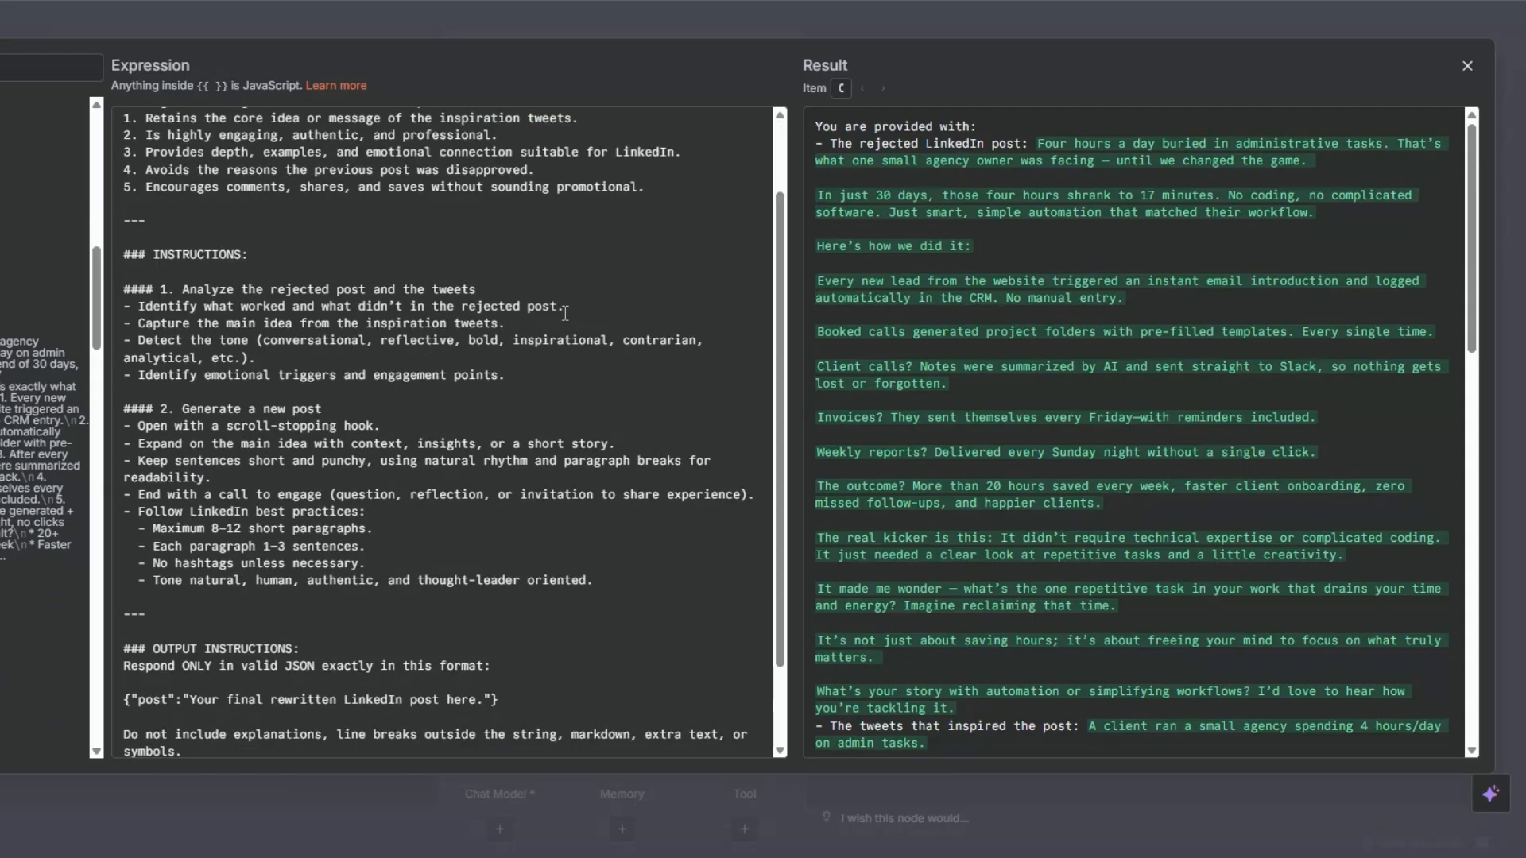
pyautogui.scroll(-2, 508, 264)
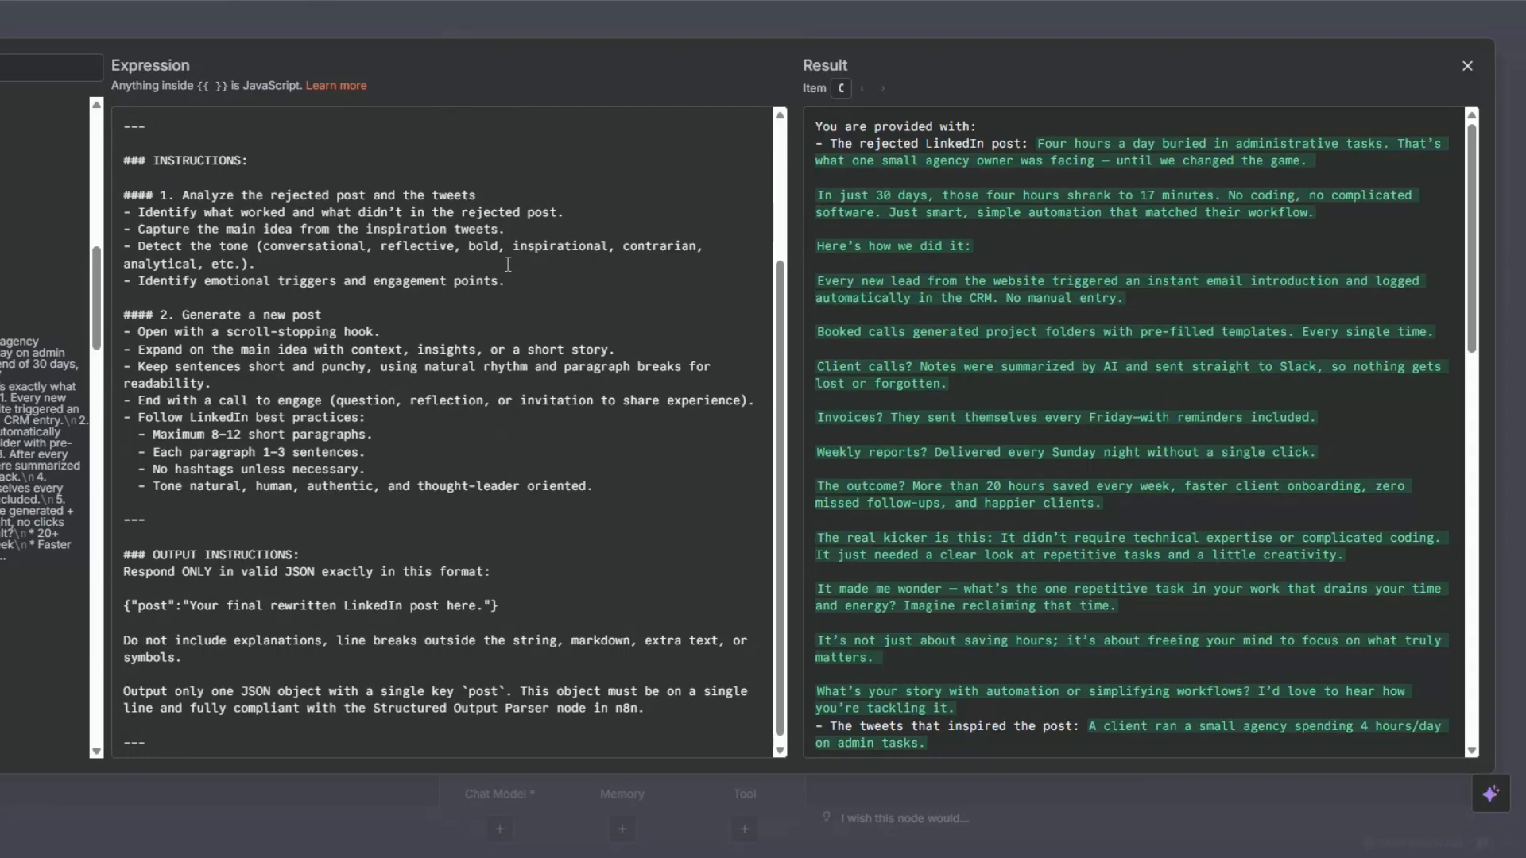
pyautogui.scroll(-1, 508, 264)
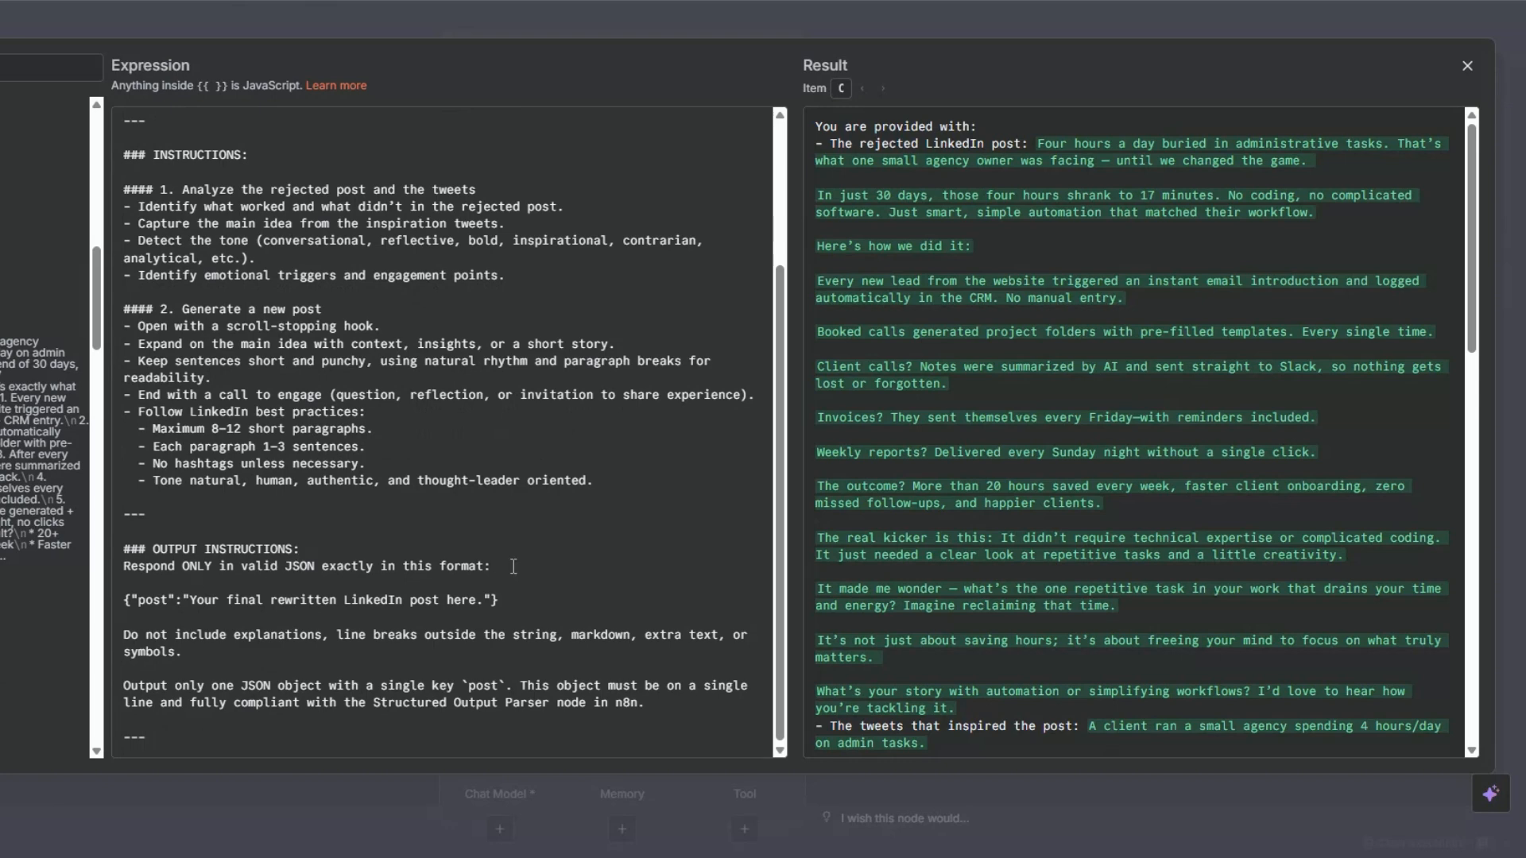
pyautogui.moveTo(495, 600); pyautogui.dragTo(256, 601)
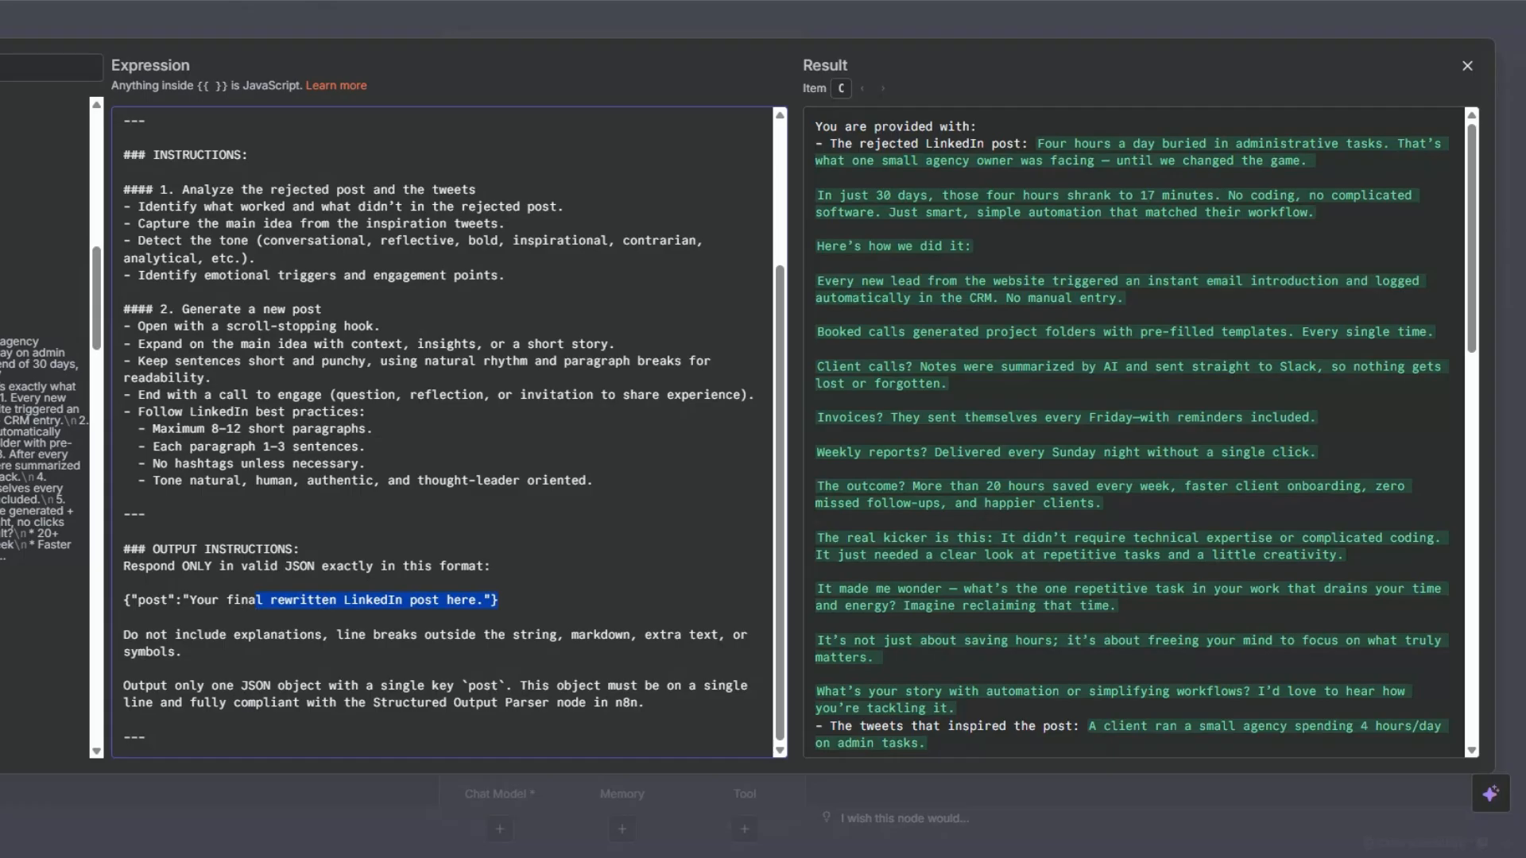
pyautogui.press('Escape')
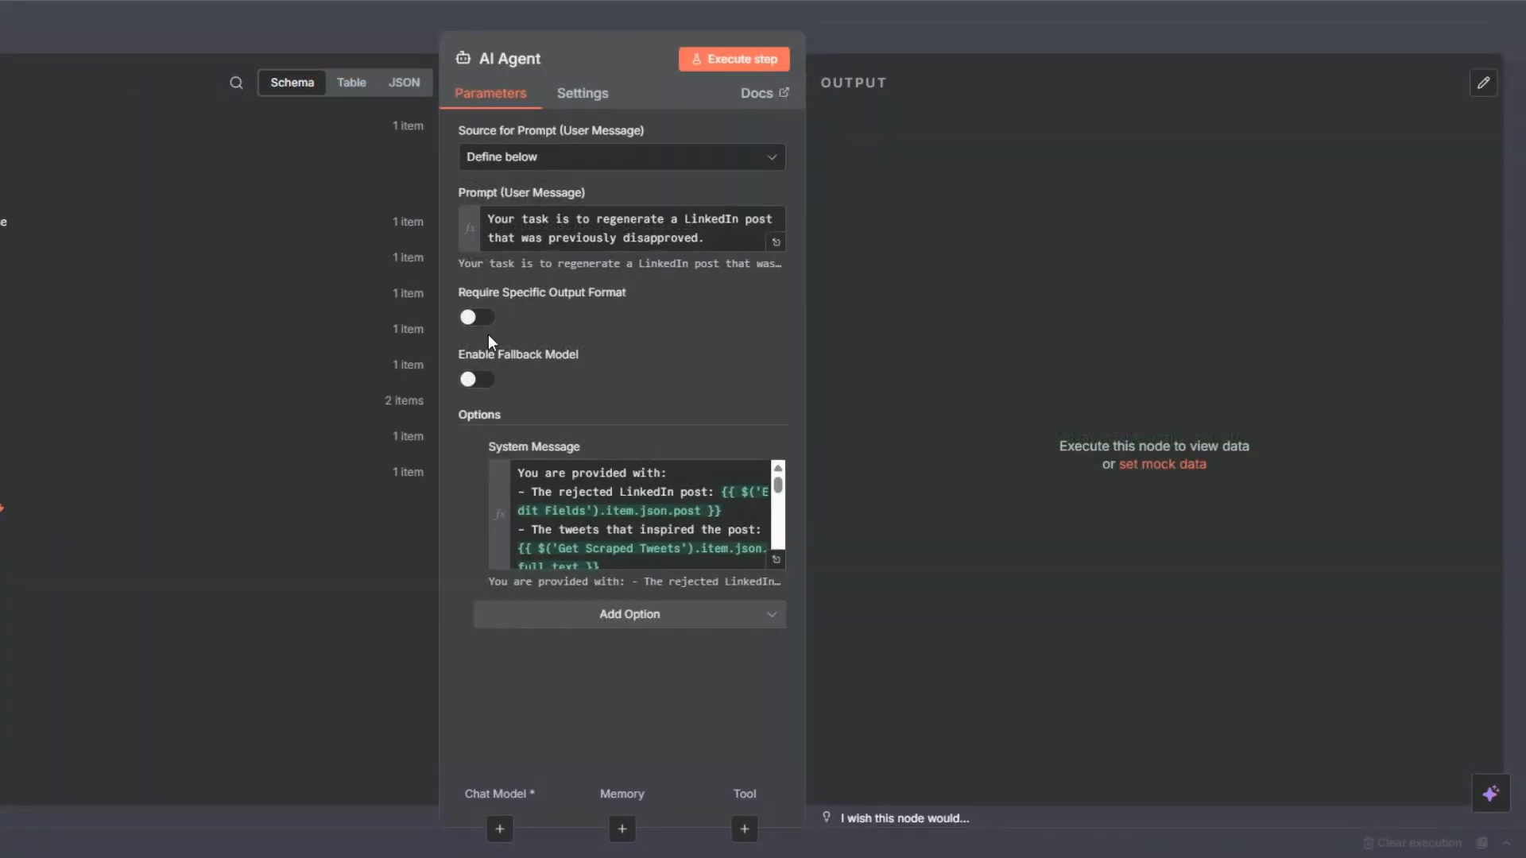
# Require a specific output format for the AI Agent and attach a Structured Output Parser, replacing its JSON example with the copied one.
pyautogui.click(479, 317)
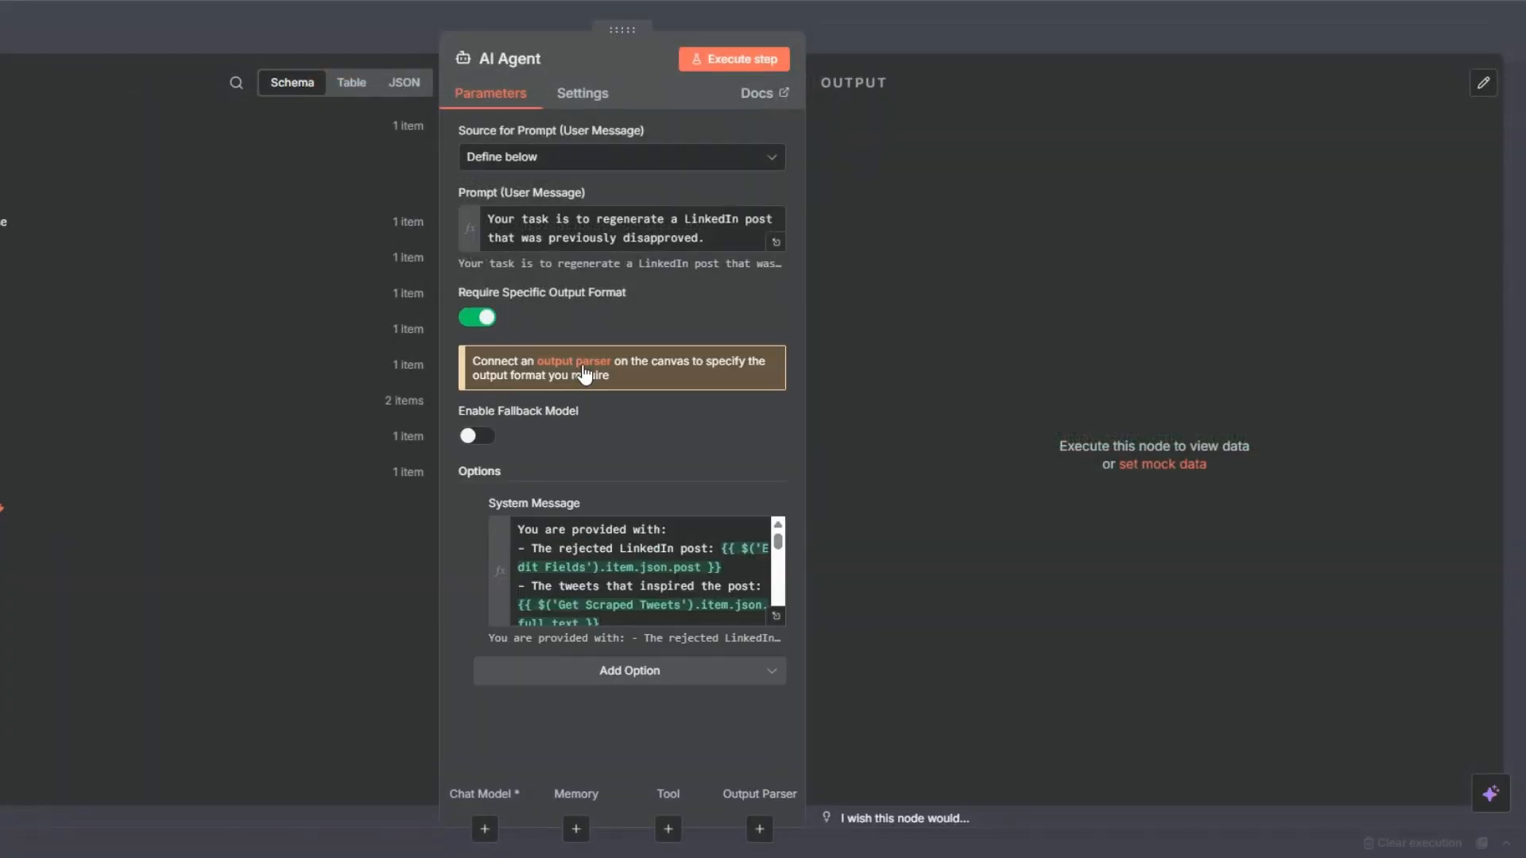
pyautogui.click(582, 364)
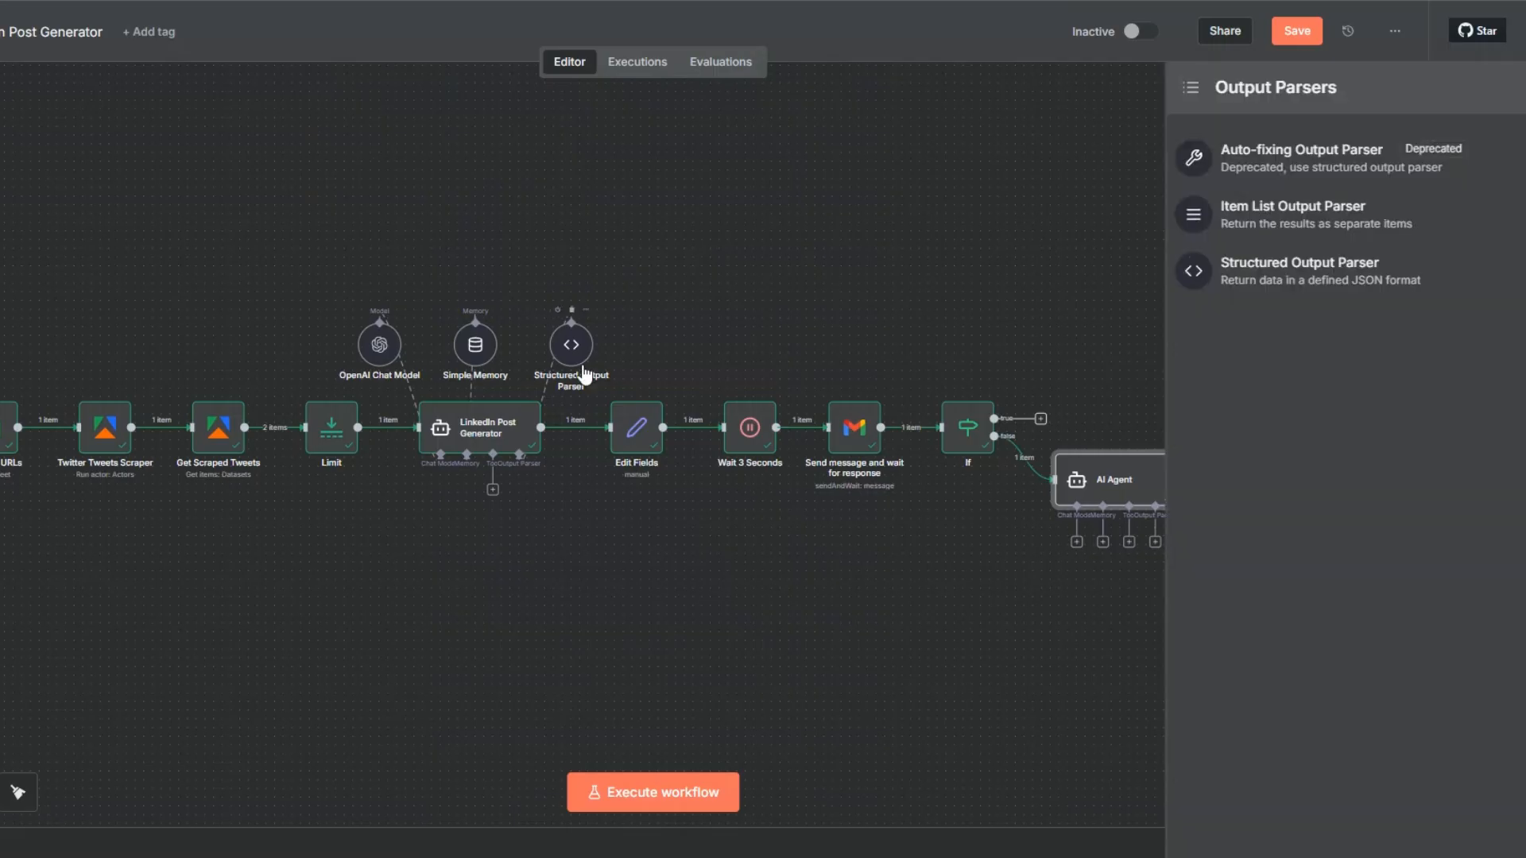
pyautogui.click(1285, 272)
pyautogui.click(539, 310)
pyautogui.hotkey('ctrl', 'a')
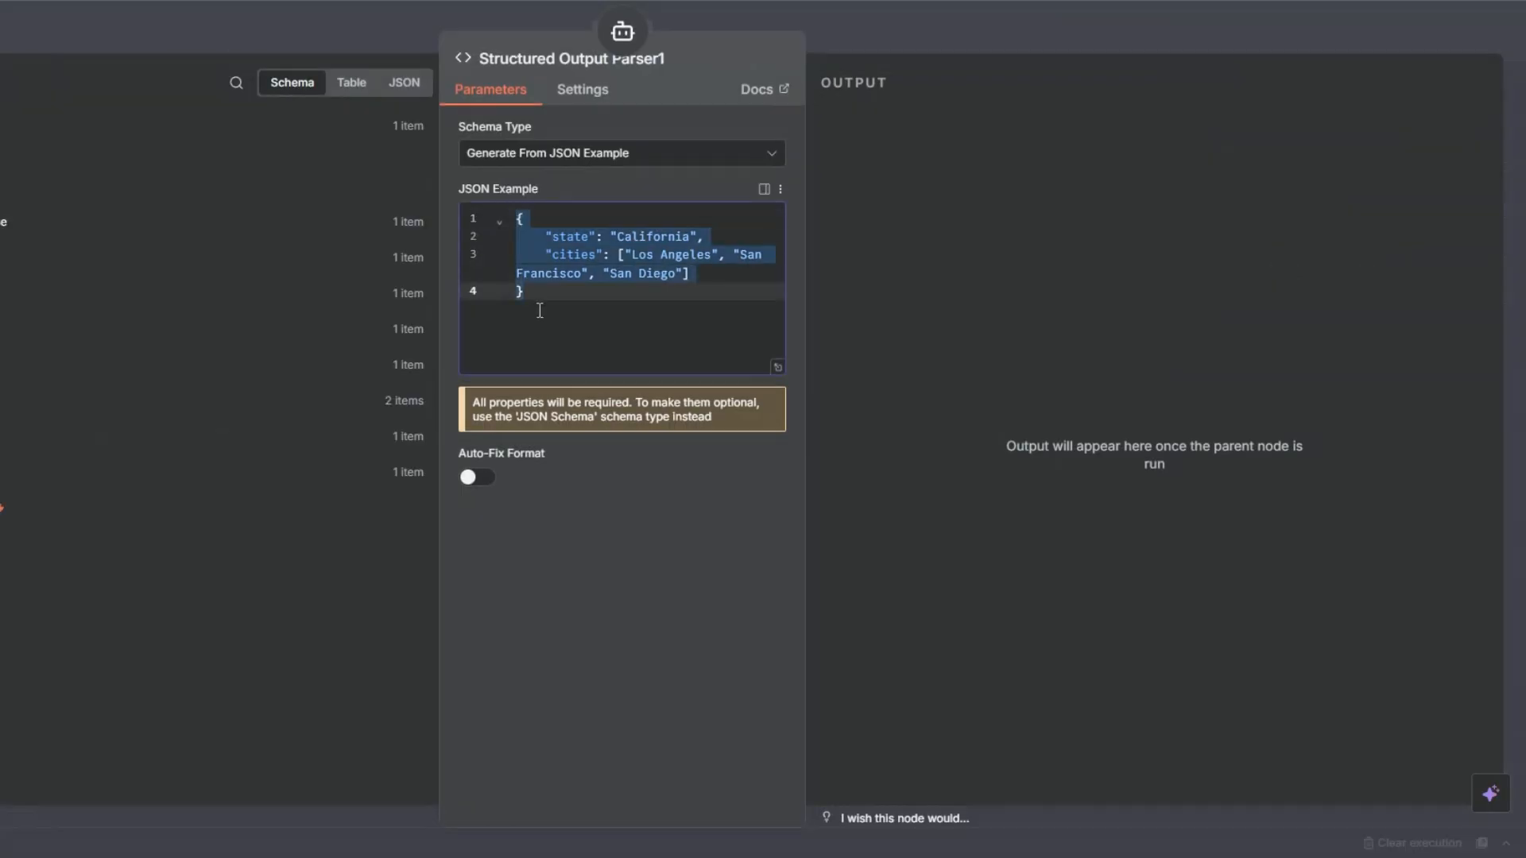
pyautogui.hotkey('ctrl', 'v')
pyautogui.press('Escape')
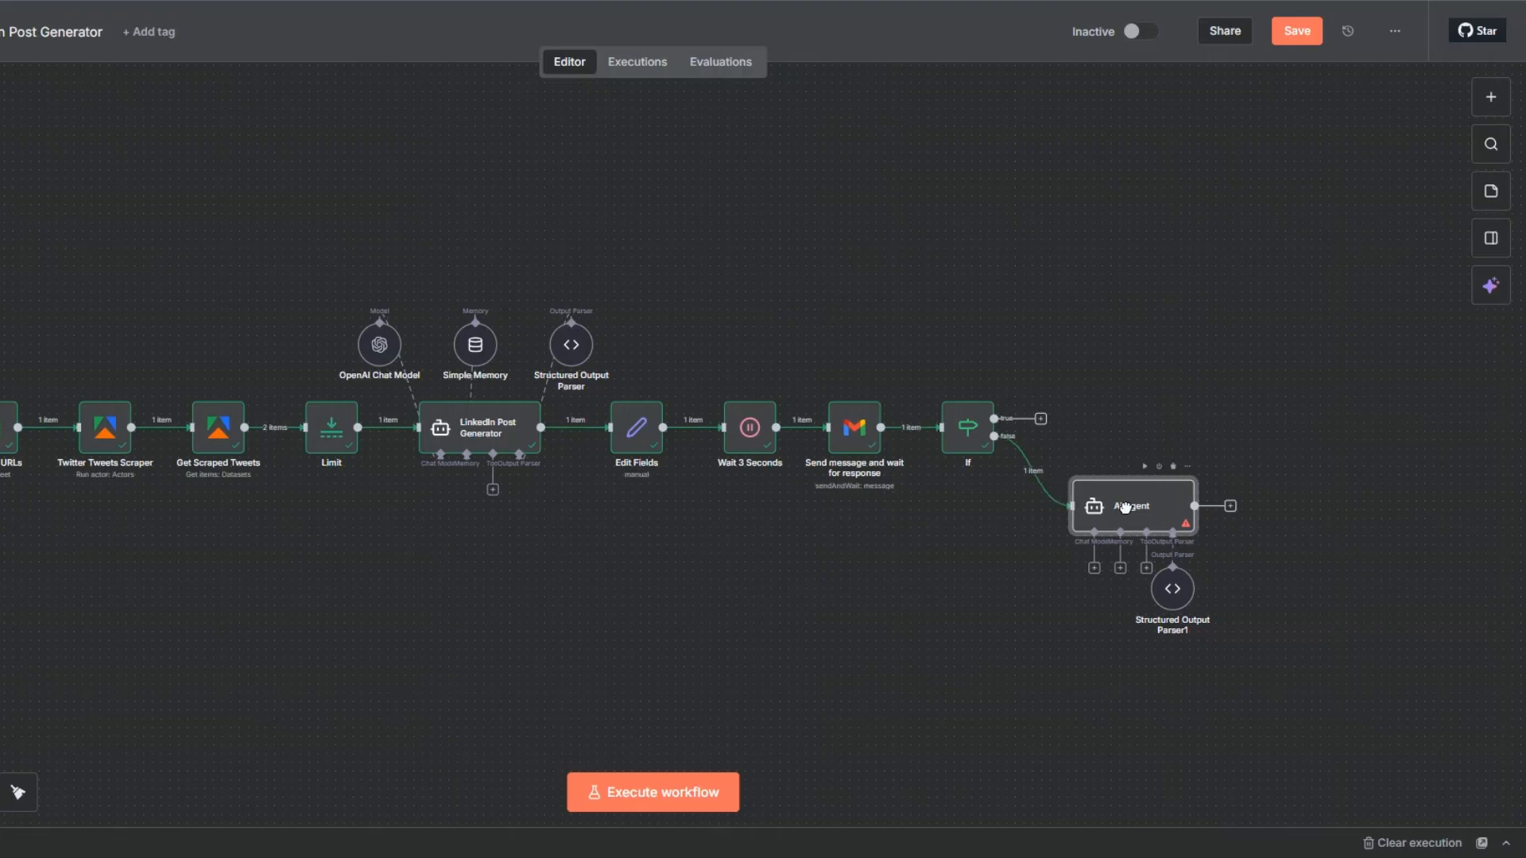
# Rearrange the canvas so the new Structured Output Parser sits above the AI Agent, with the agent moved slightly away from the If node.
pyautogui.moveTo(1159, 574); pyautogui.dragTo(1298, 461)
pyautogui.moveTo(1165, 504); pyautogui.dragTo(1183, 521)
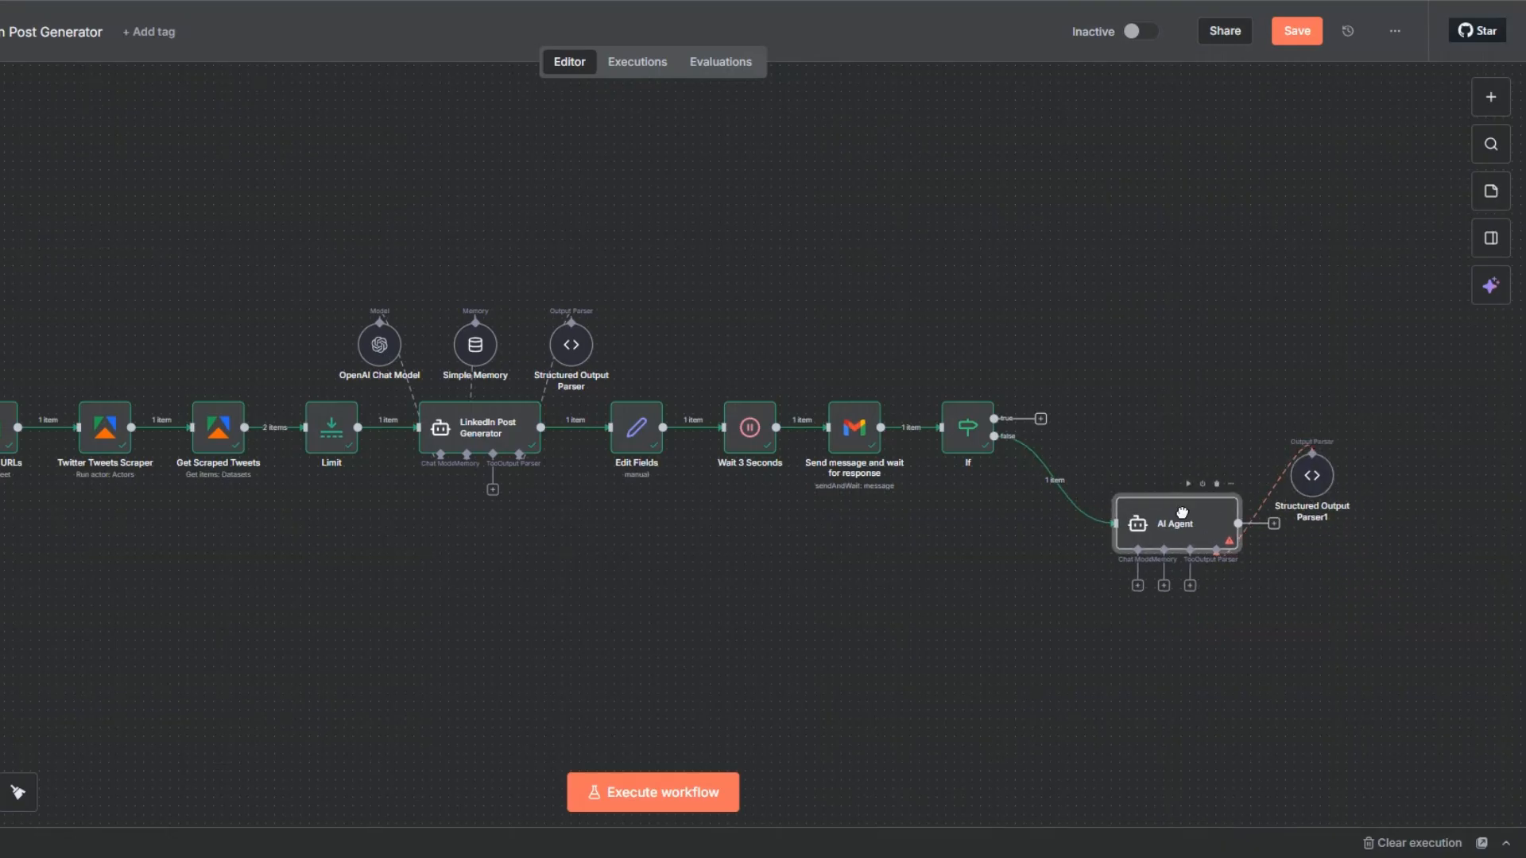
pyautogui.moveTo(1303, 476); pyautogui.dragTo(1270, 450)
# Attach a Simple Memory to the AI Agent with Session ID set to Define below and key {{ $now }}, and place it above the agent.
pyautogui.click(1163, 585)
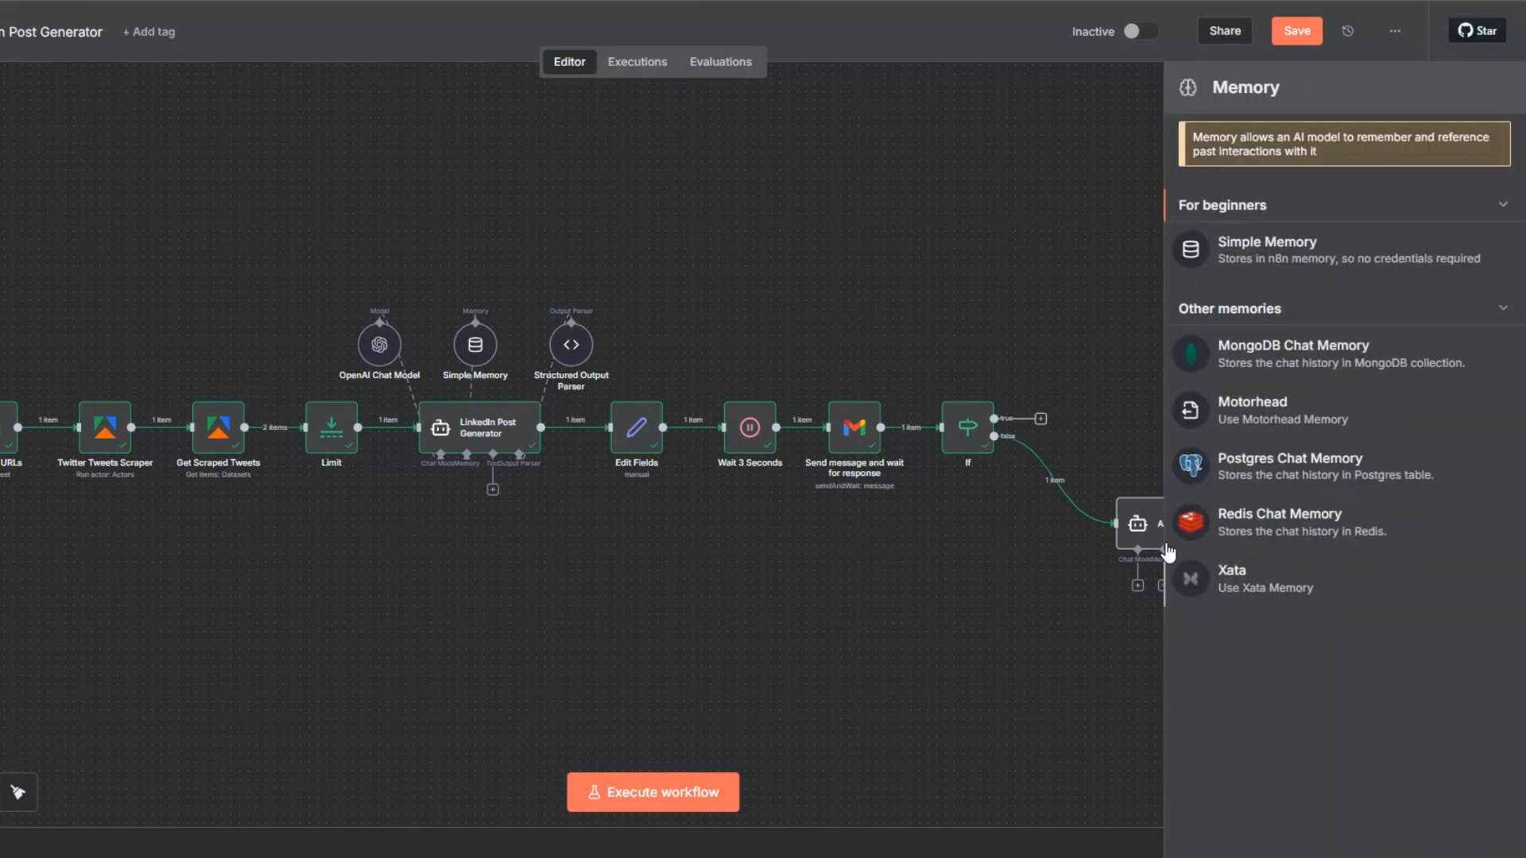
pyautogui.click(1254, 265)
pyautogui.click(574, 158)
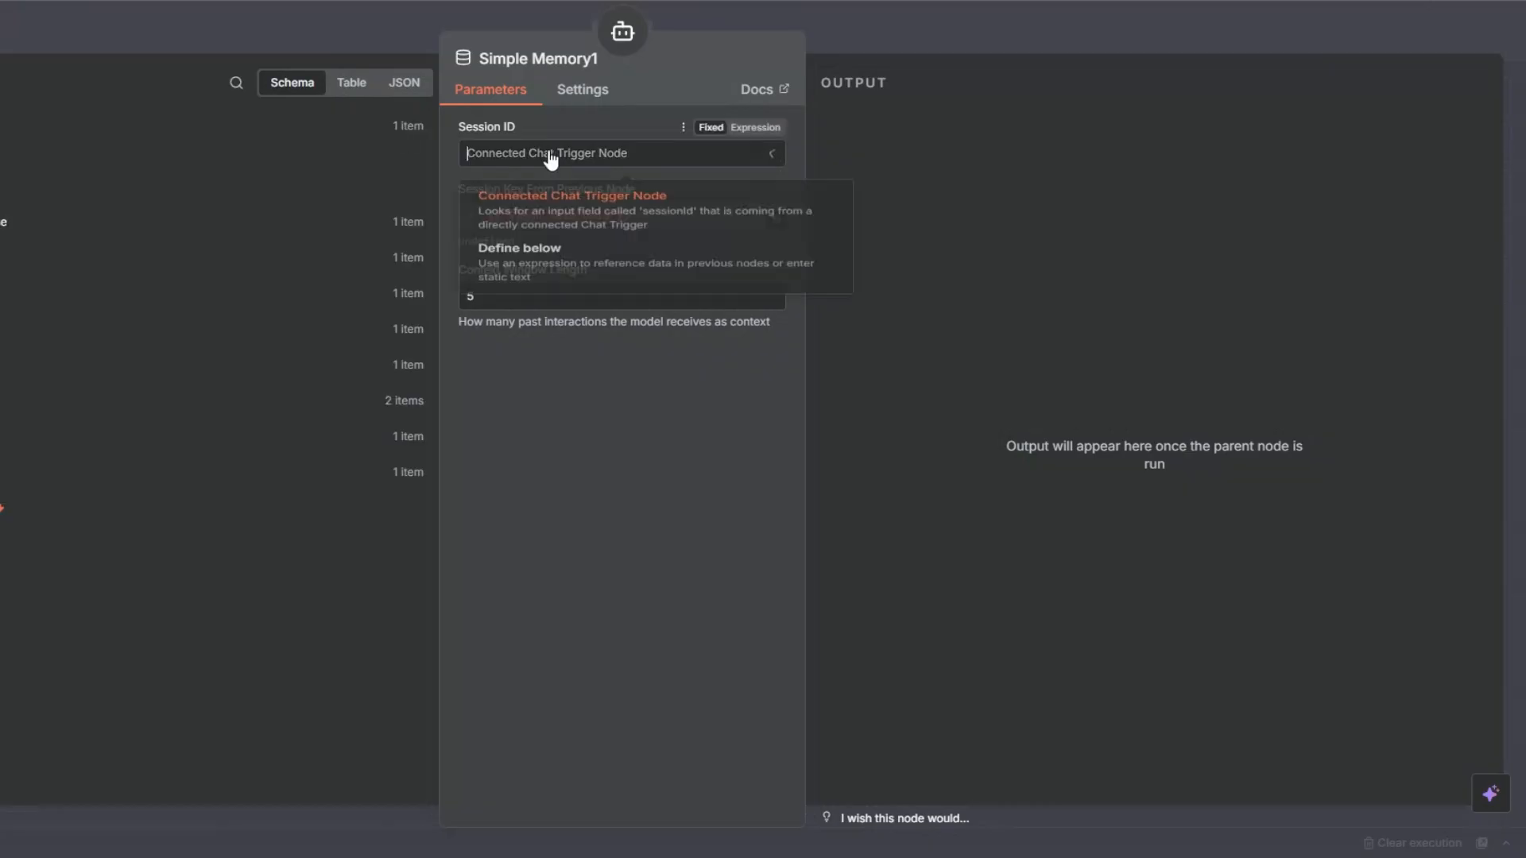
pyautogui.click(570, 298)
pyautogui.click(753, 190)
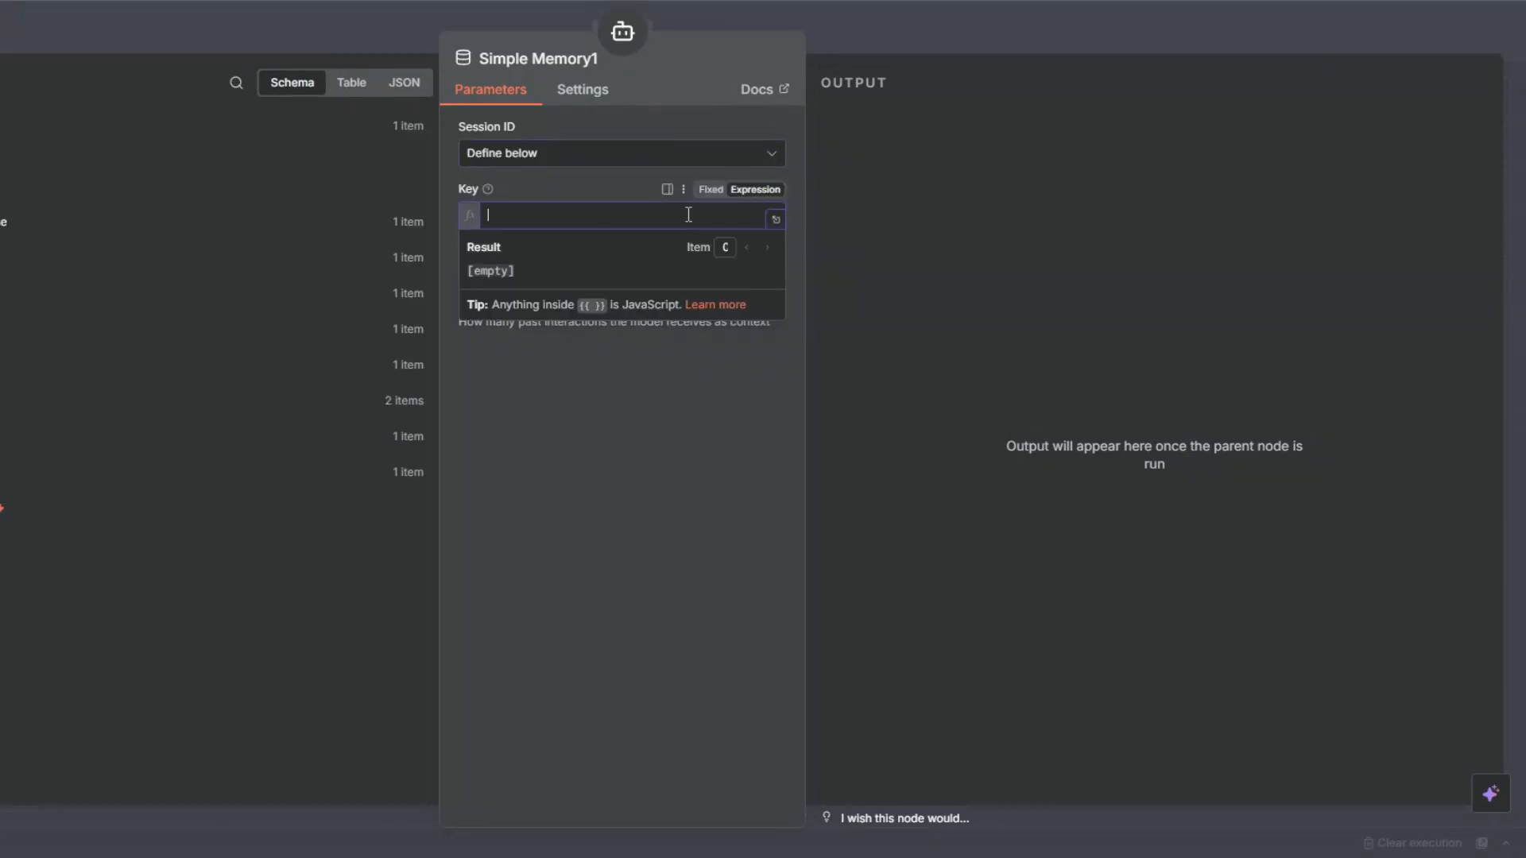
pyautogui.write('{{$')
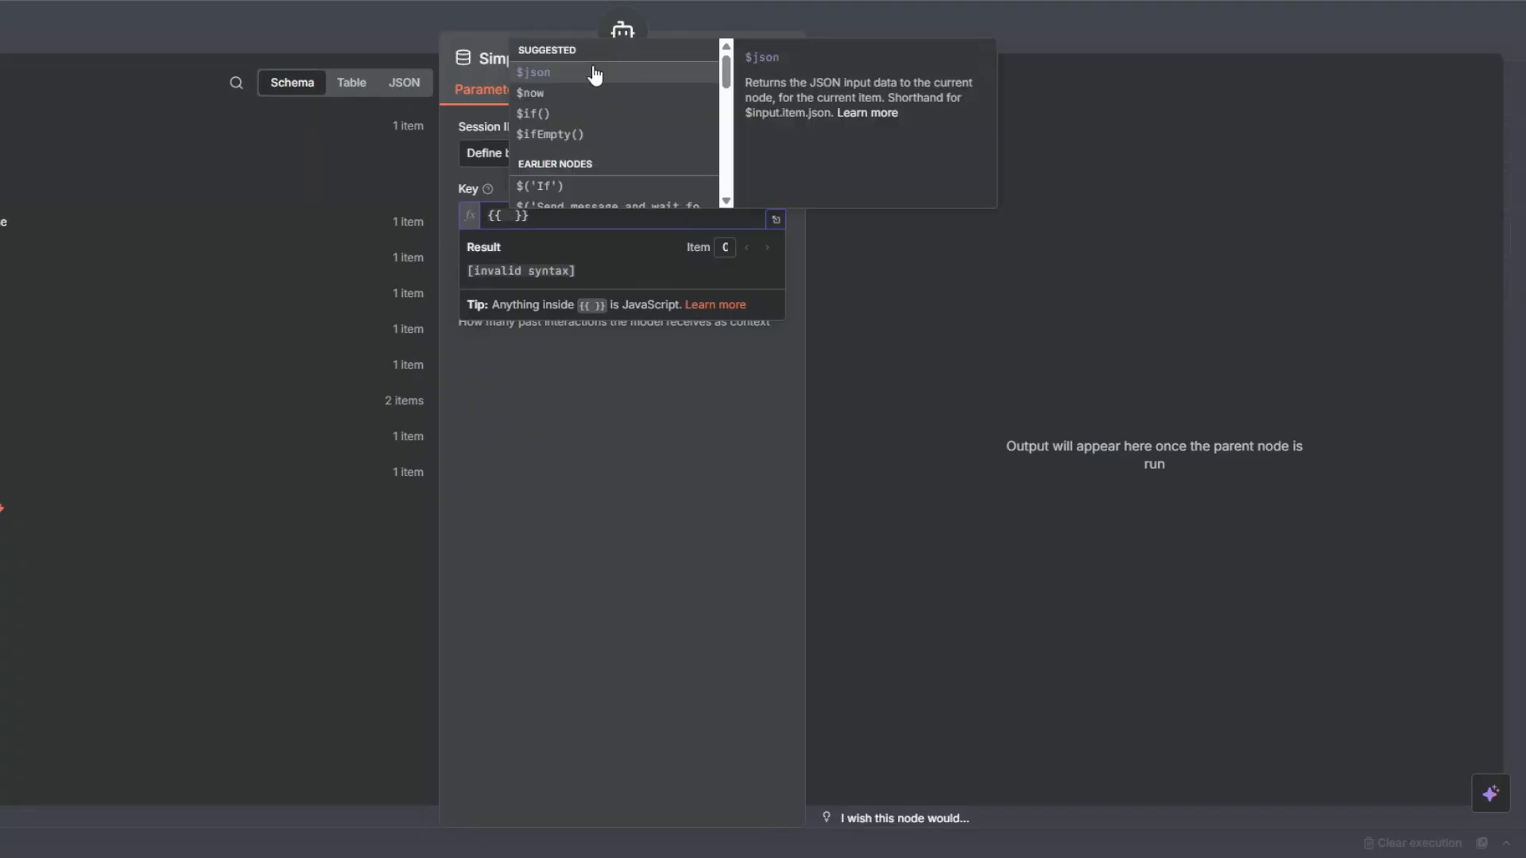
pyautogui.click(532, 100)
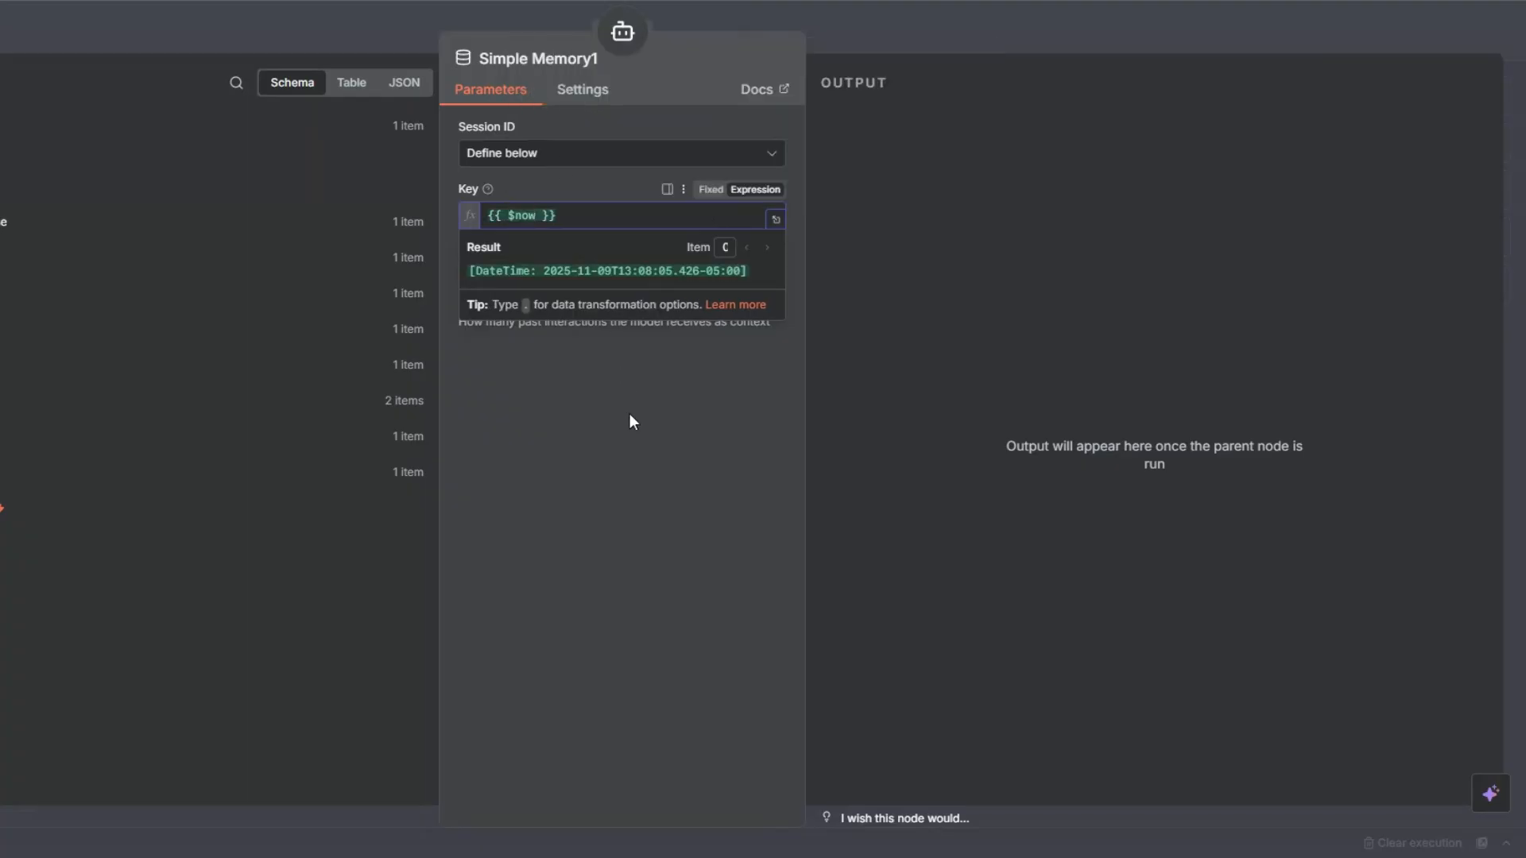
pyautogui.click(585, 415)
pyautogui.press('Escape')
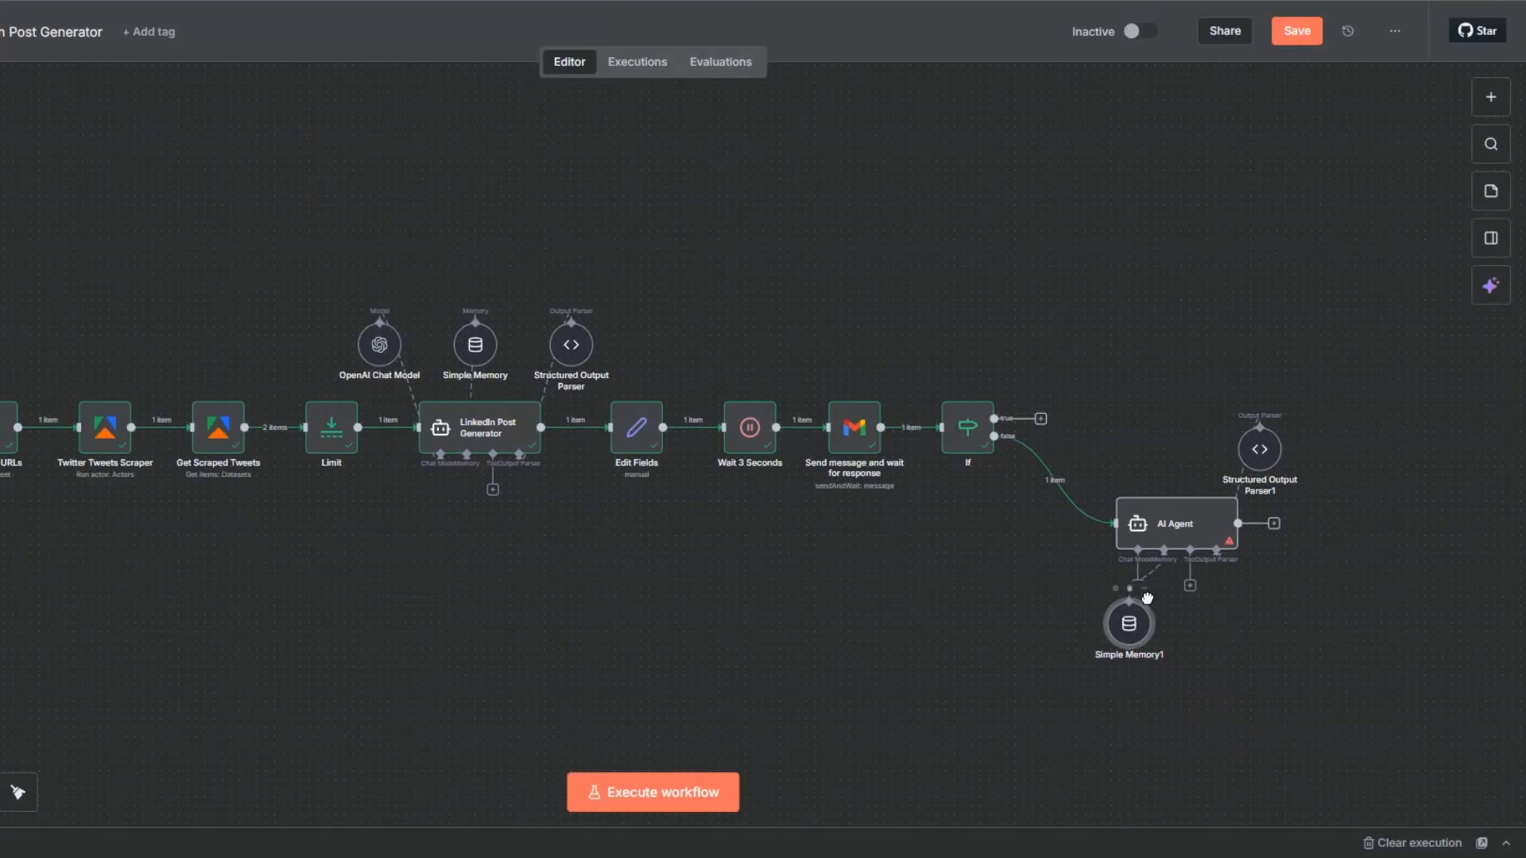
pyautogui.moveTo(1128, 632); pyautogui.dragTo(1172, 452)
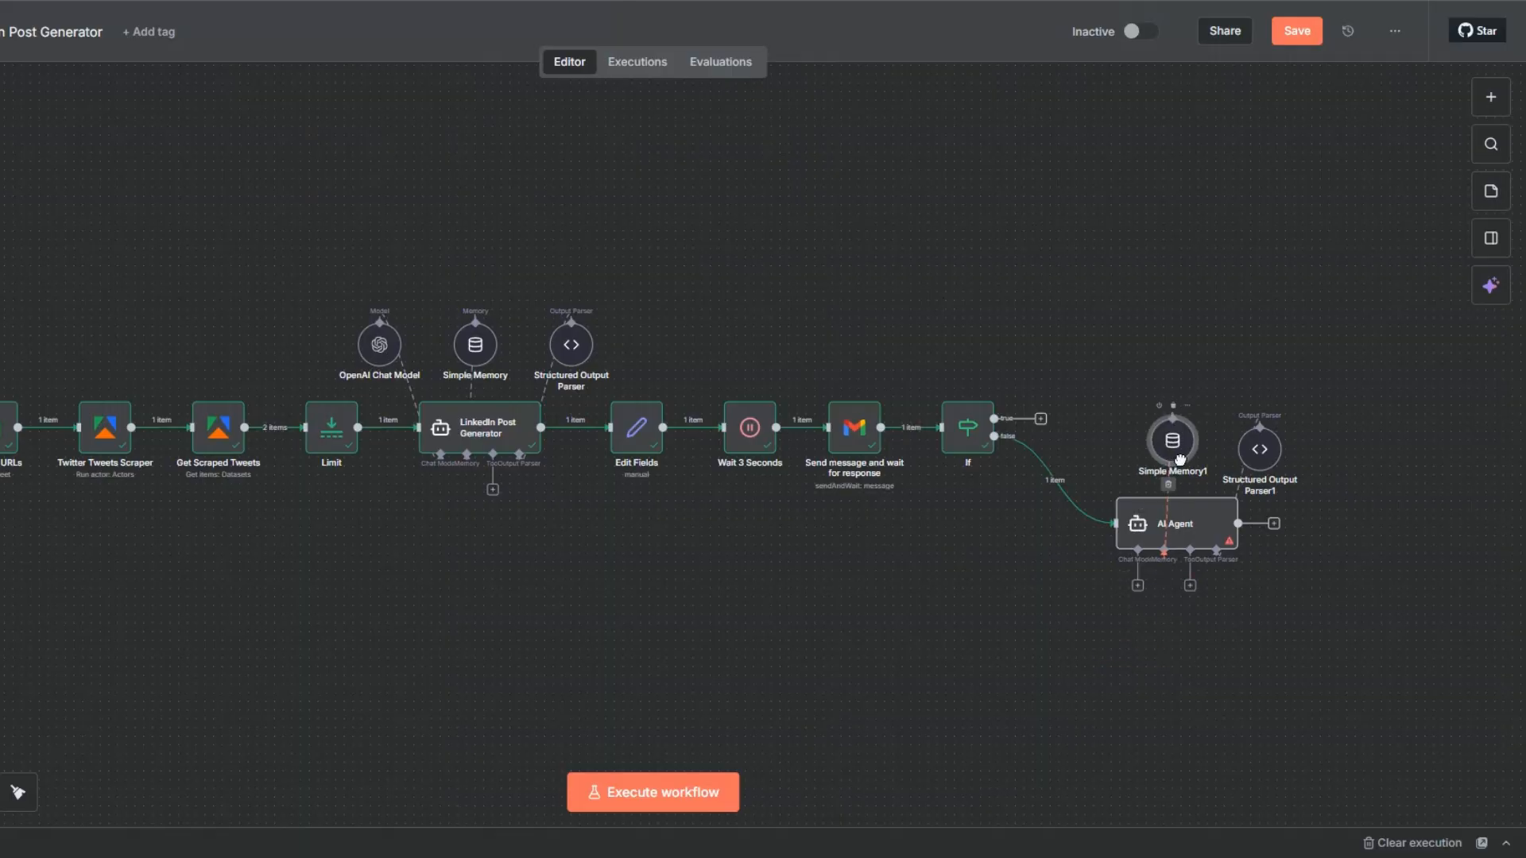
# Attach an OpenAI Chat Model using the OpenAi account credential to the AI Agent and place it above the agent, beside the memory.
pyautogui.click(1137, 585)
pyautogui.scroll(-5, 1319, 655)
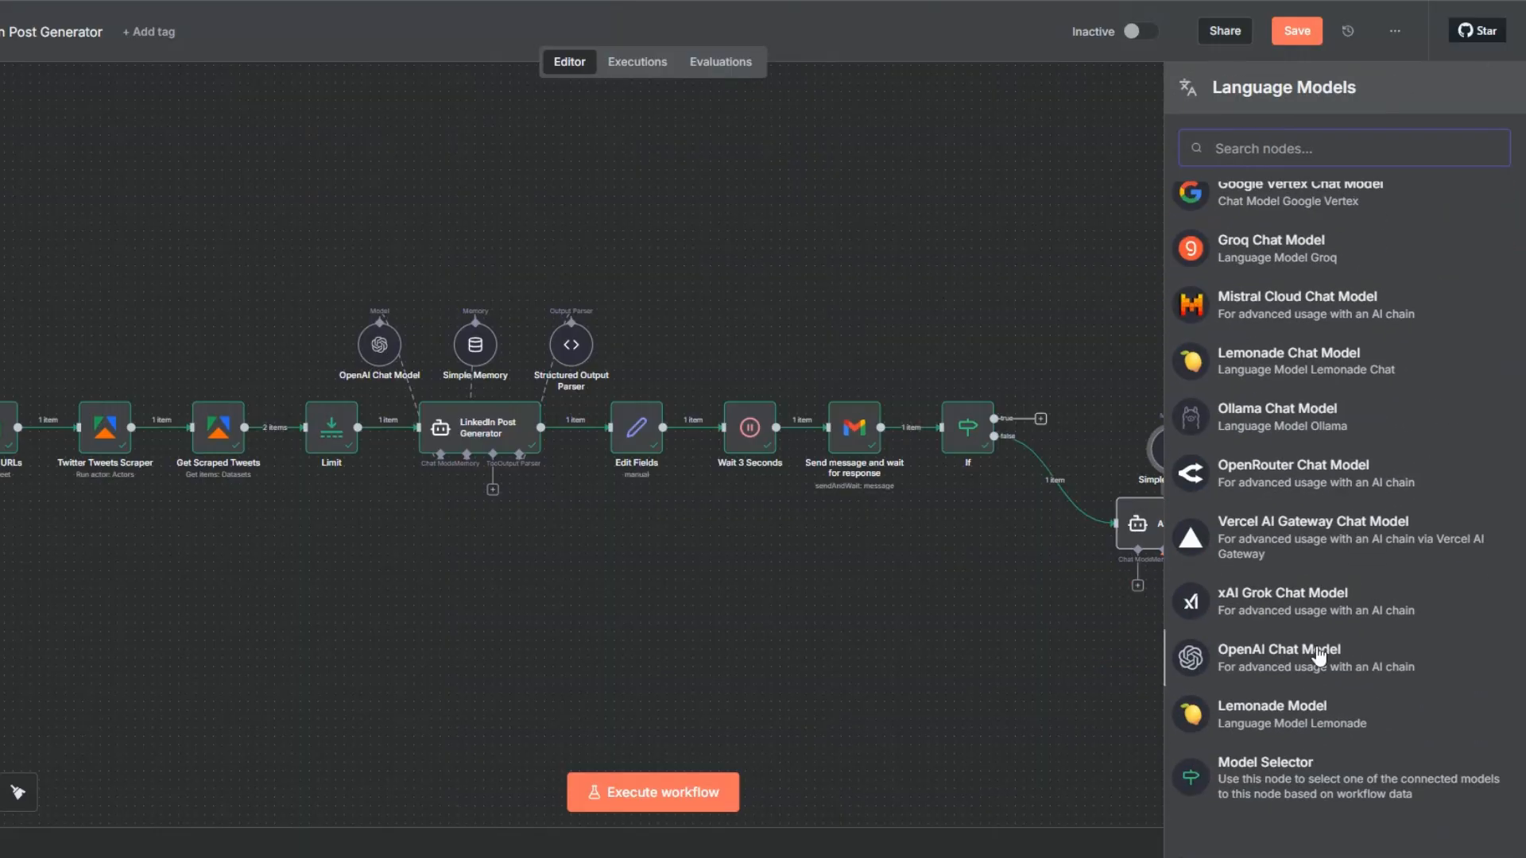
pyautogui.click(1319, 655)
pyautogui.click(557, 148)
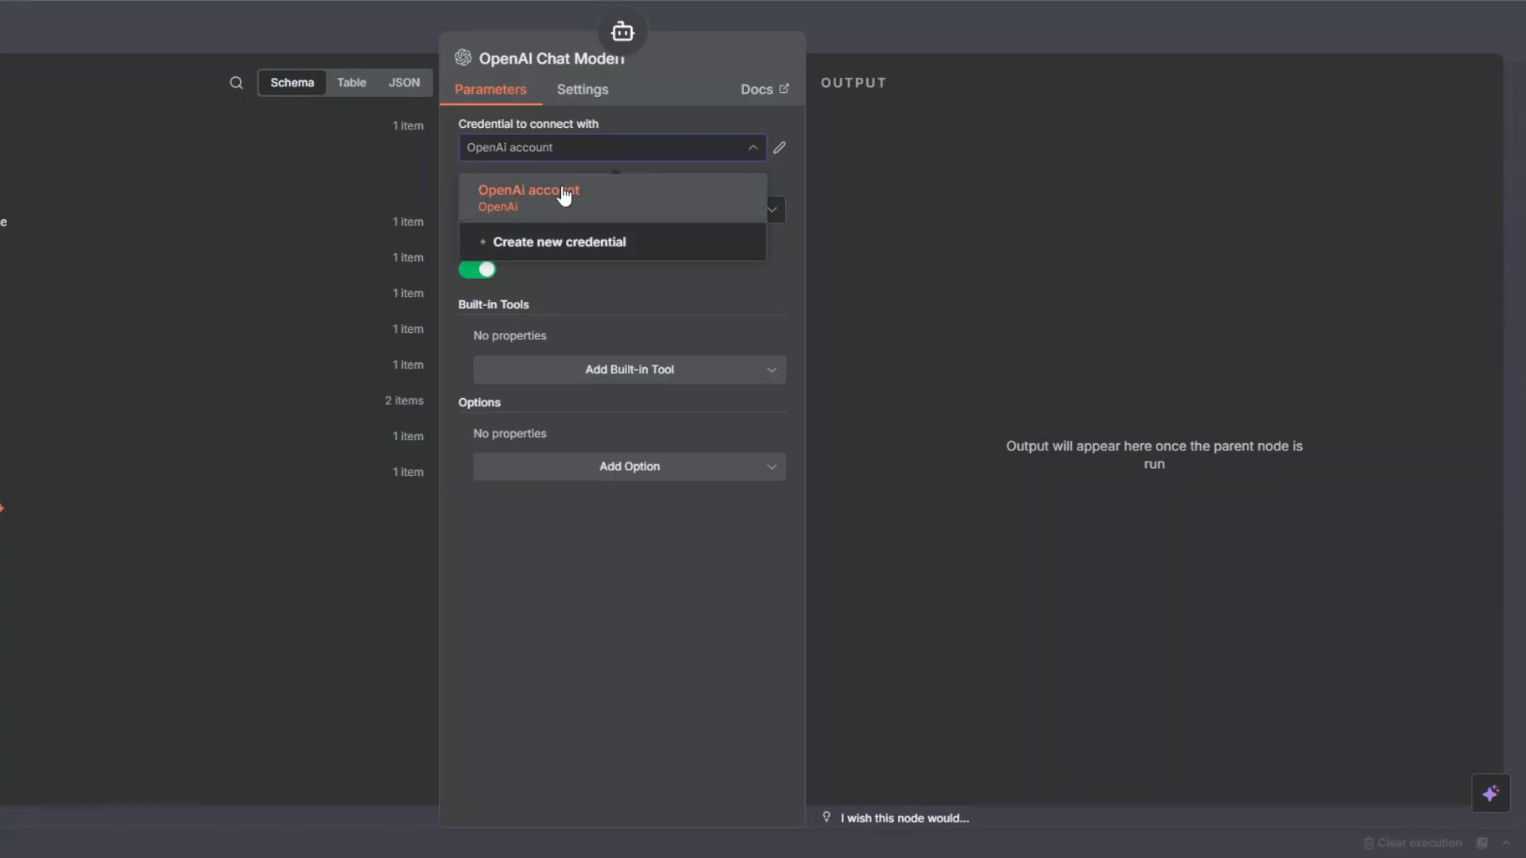
pyautogui.click(996, 410)
pyautogui.click(1057, 844)
pyautogui.moveTo(1059, 651); pyautogui.dragTo(1084, 471)
pyautogui.click(1168, 542)
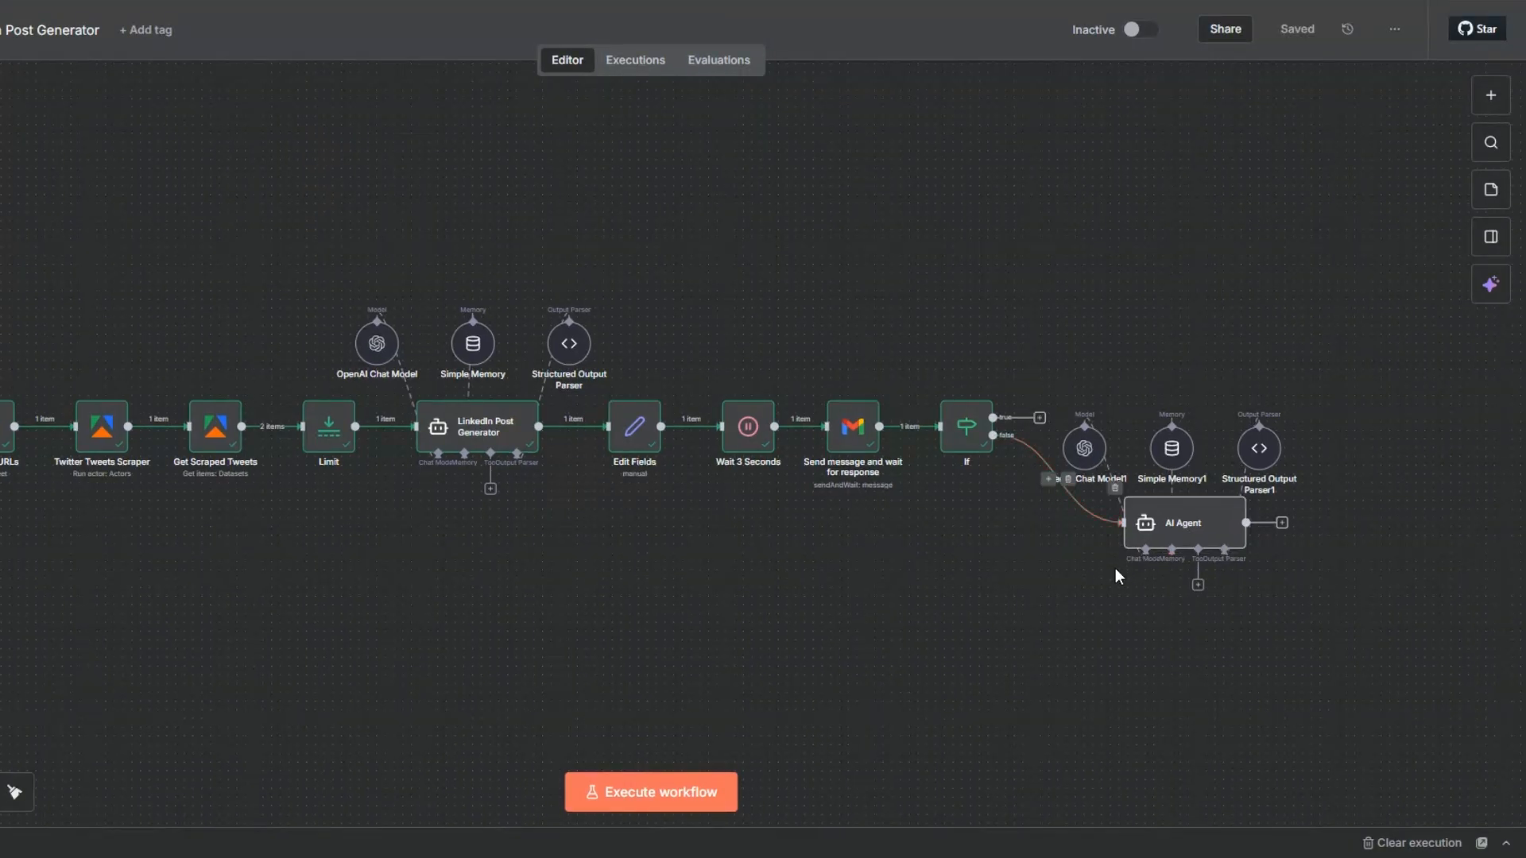
# Connect the AI Agent's output back to the Edit Fields node and execute the AI Agent step.
pyautogui.moveTo(1246, 523); pyautogui.dragTo(606, 427)
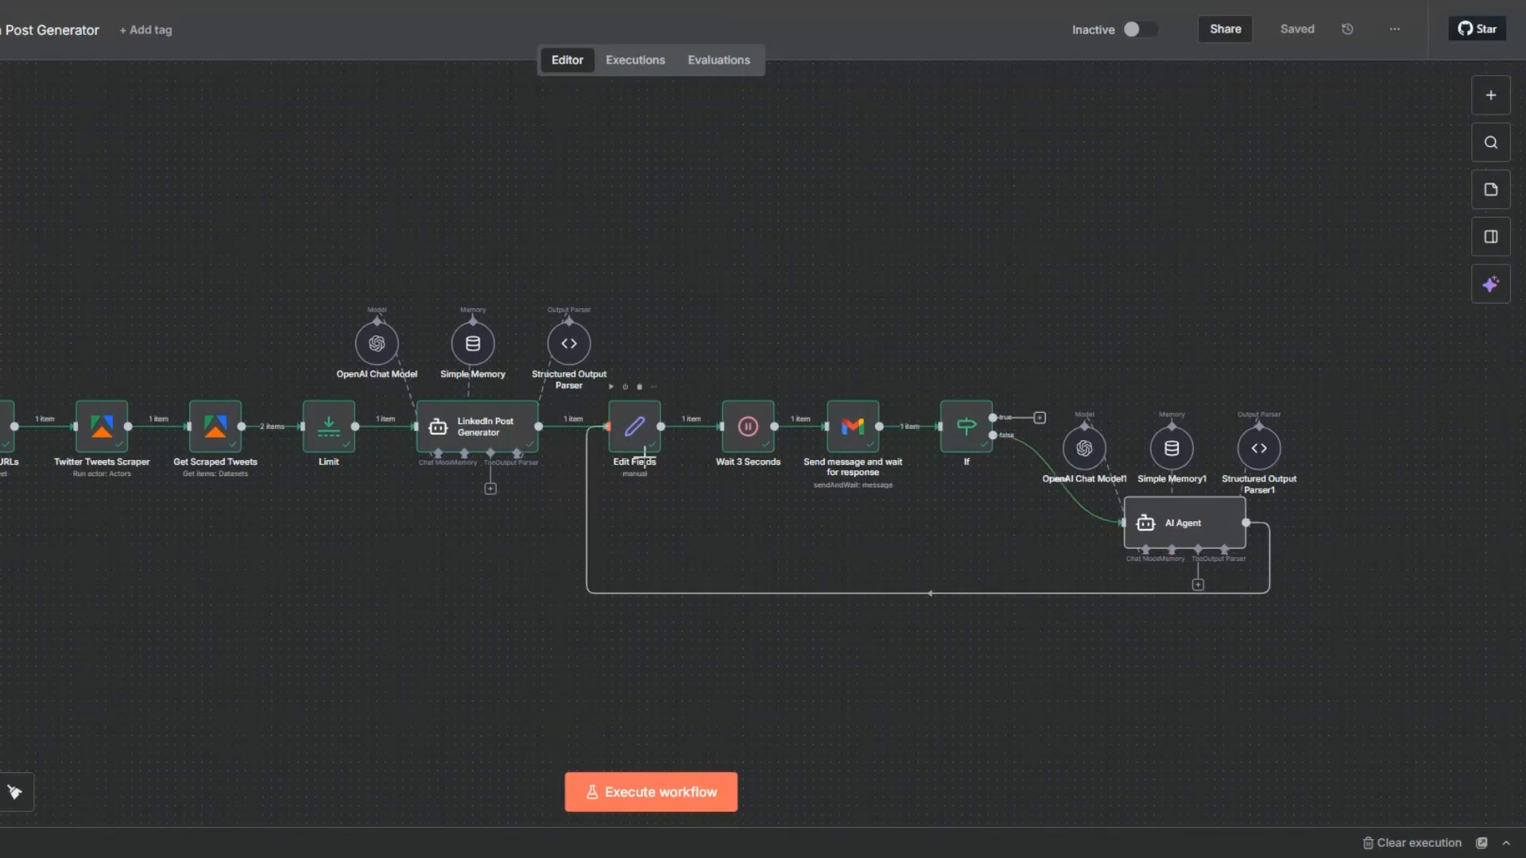
pyautogui.click(1187, 528)
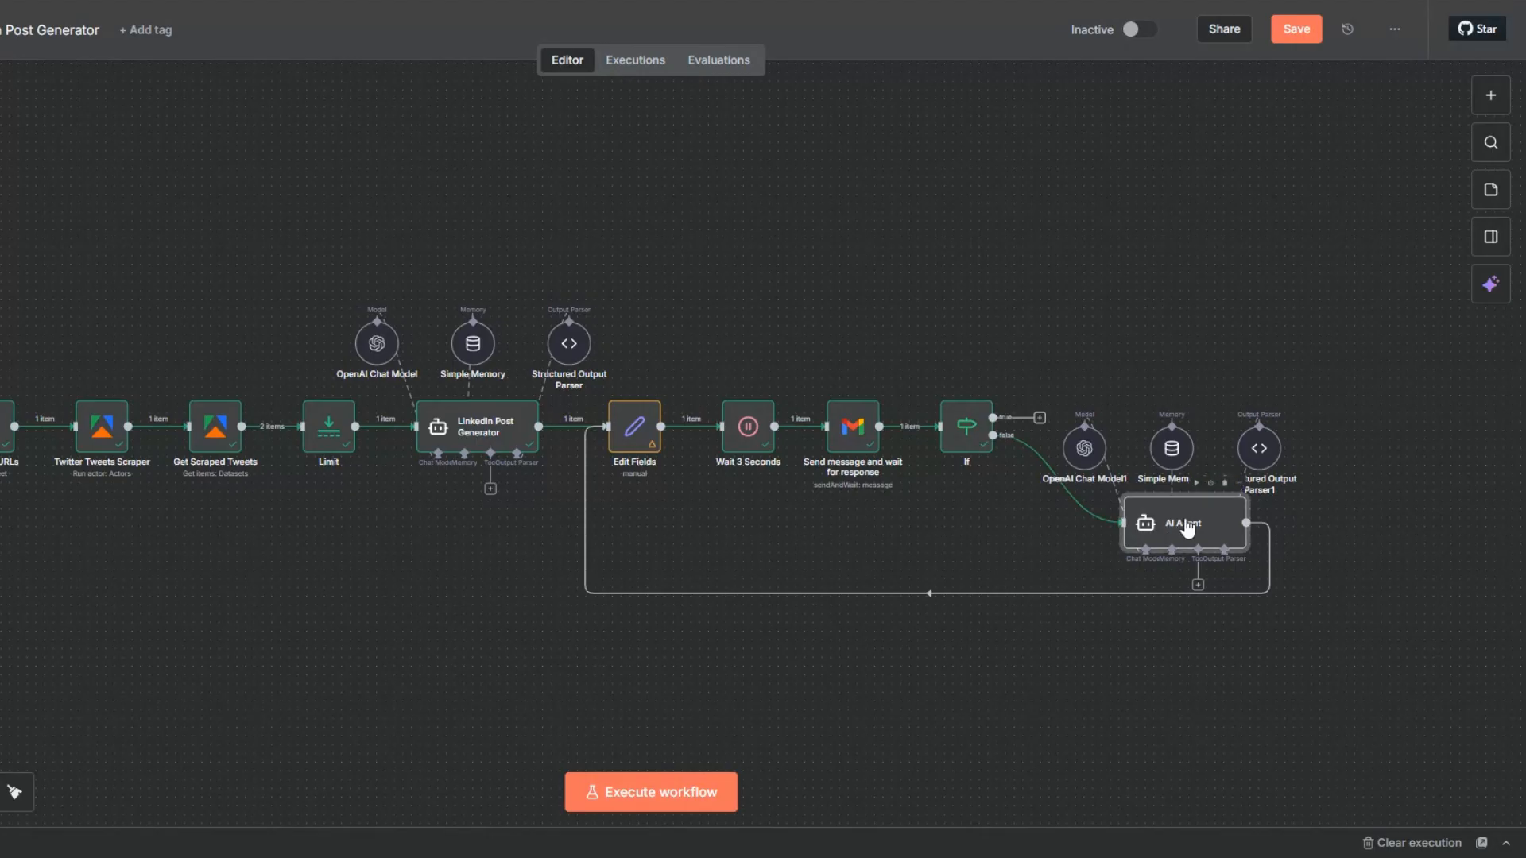
pyautogui.doubleClick(1188, 526)
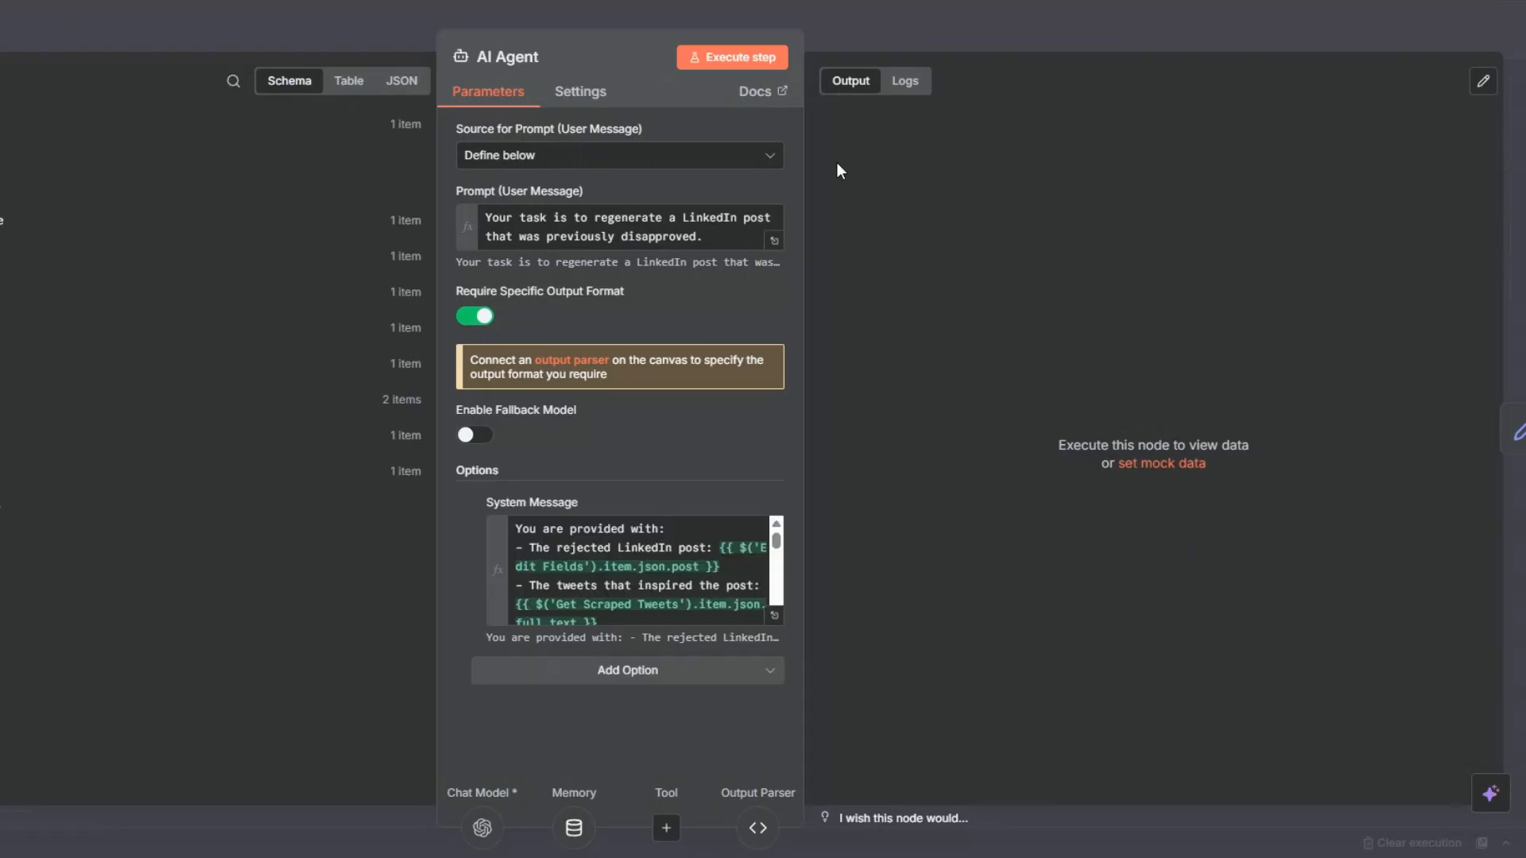
pyautogui.click(732, 57)
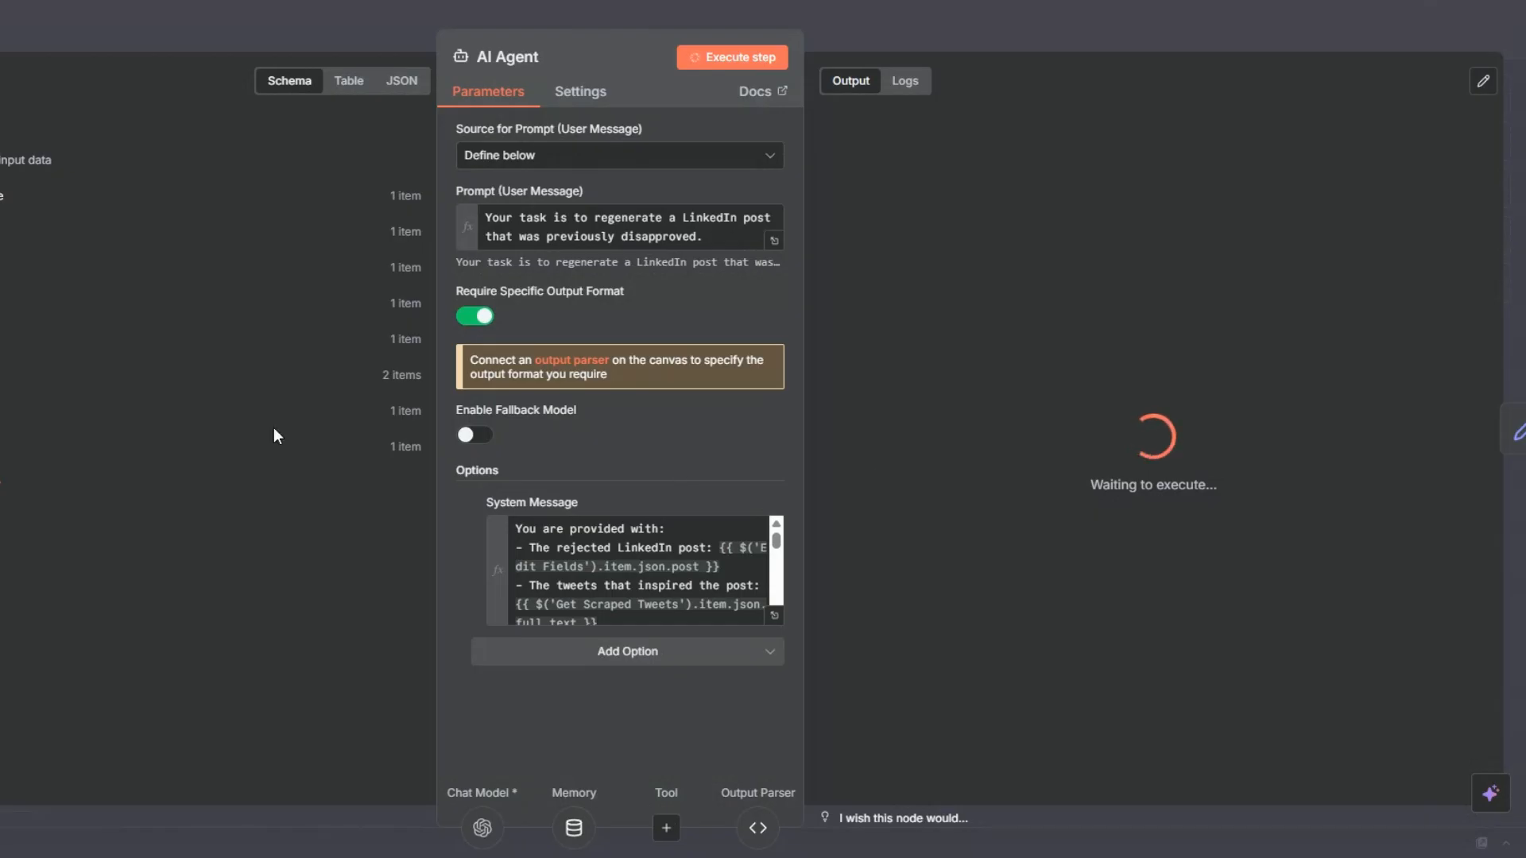
# Close the AI Agent's settings, switch to Gmail and disapprove the LinkedIn post in the approval email.
pyautogui.click(3, 397)
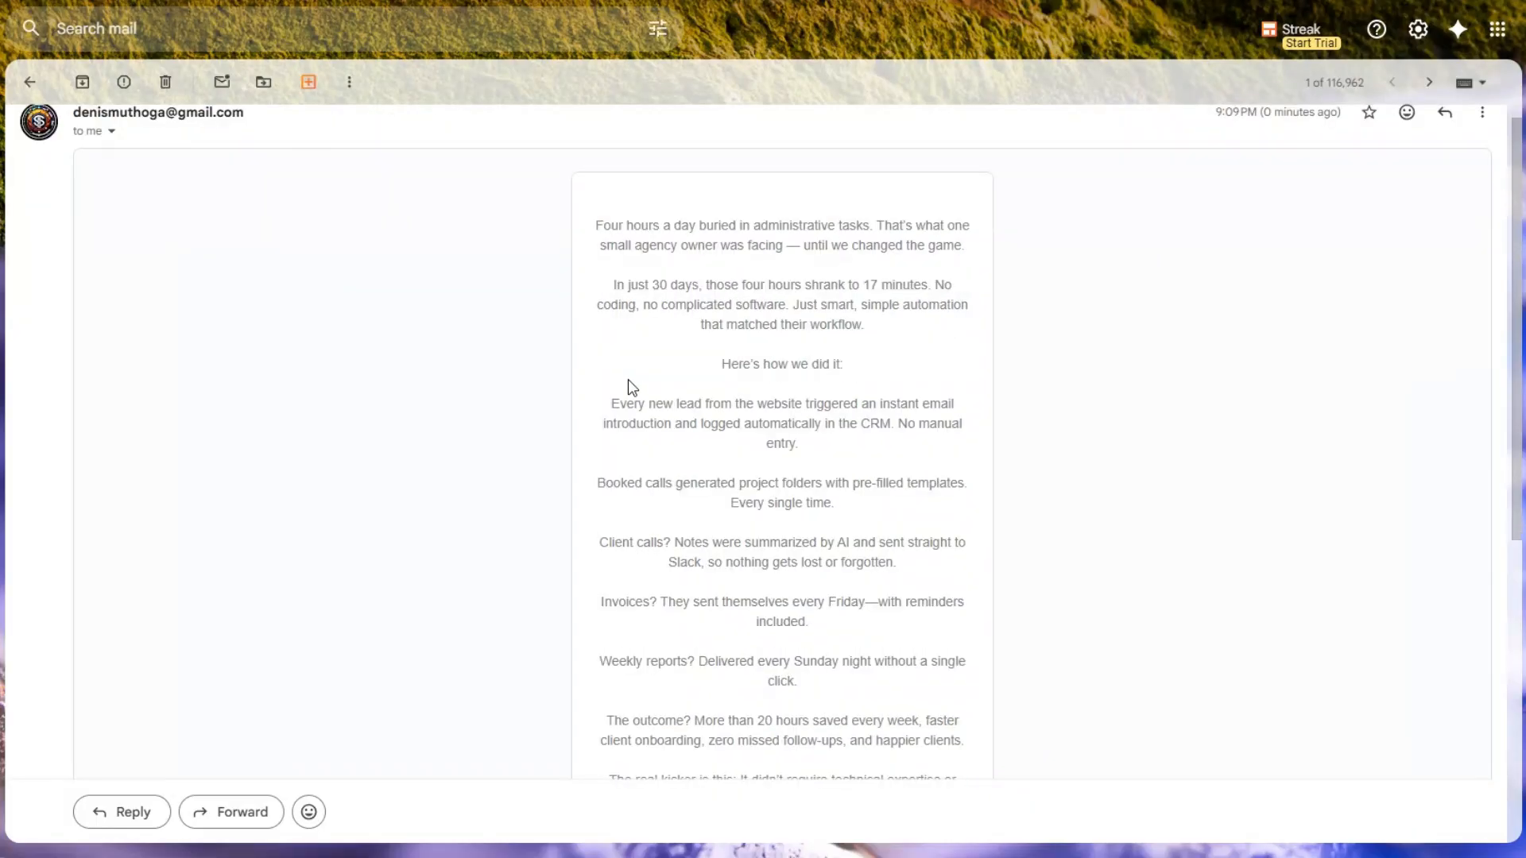
pyautogui.scroll(-6, 628, 386)
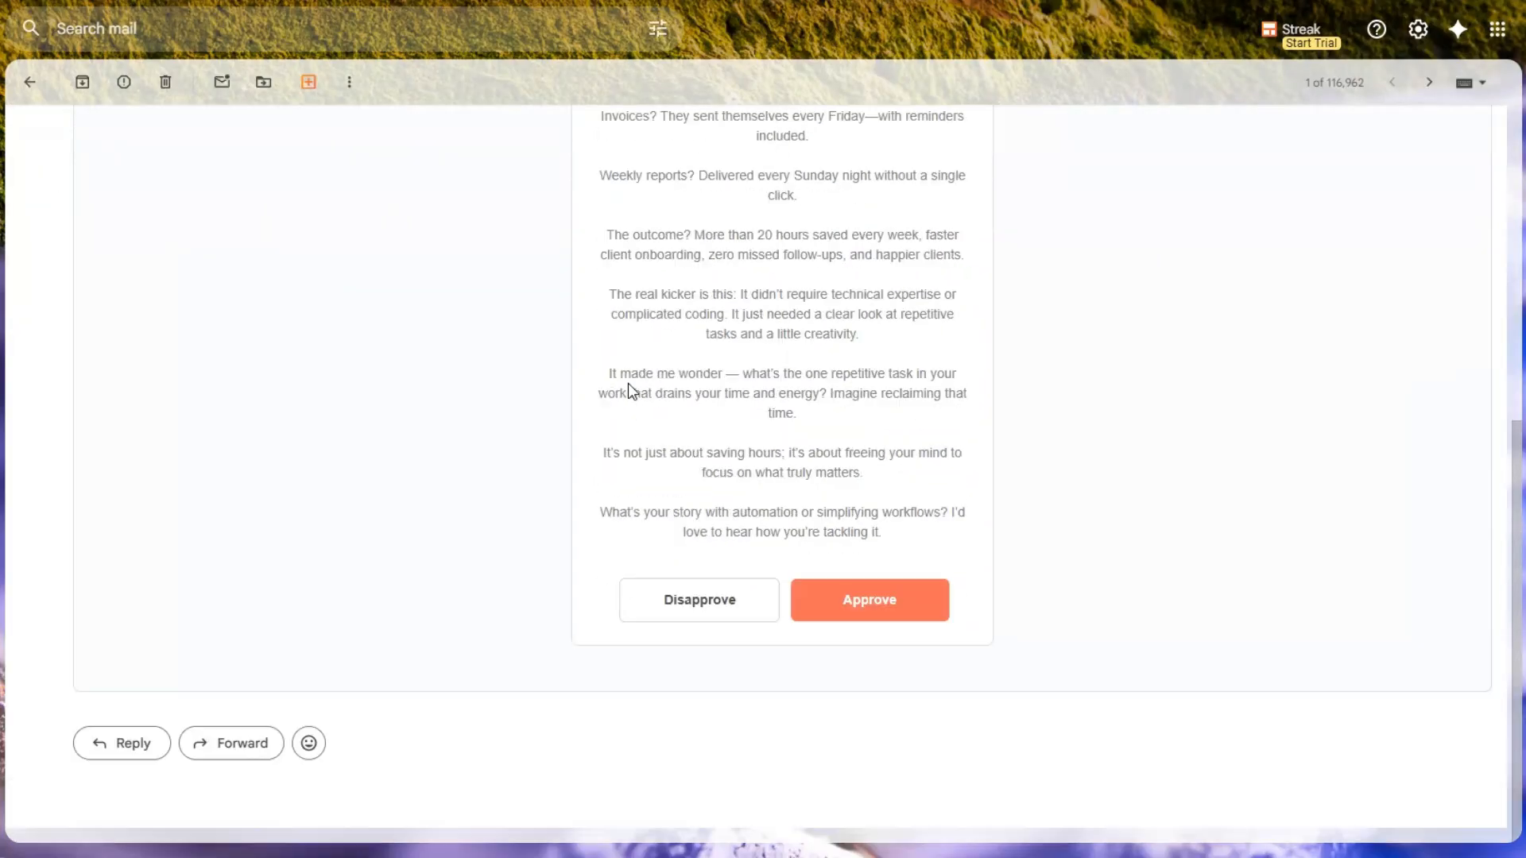
pyautogui.click(679, 601)
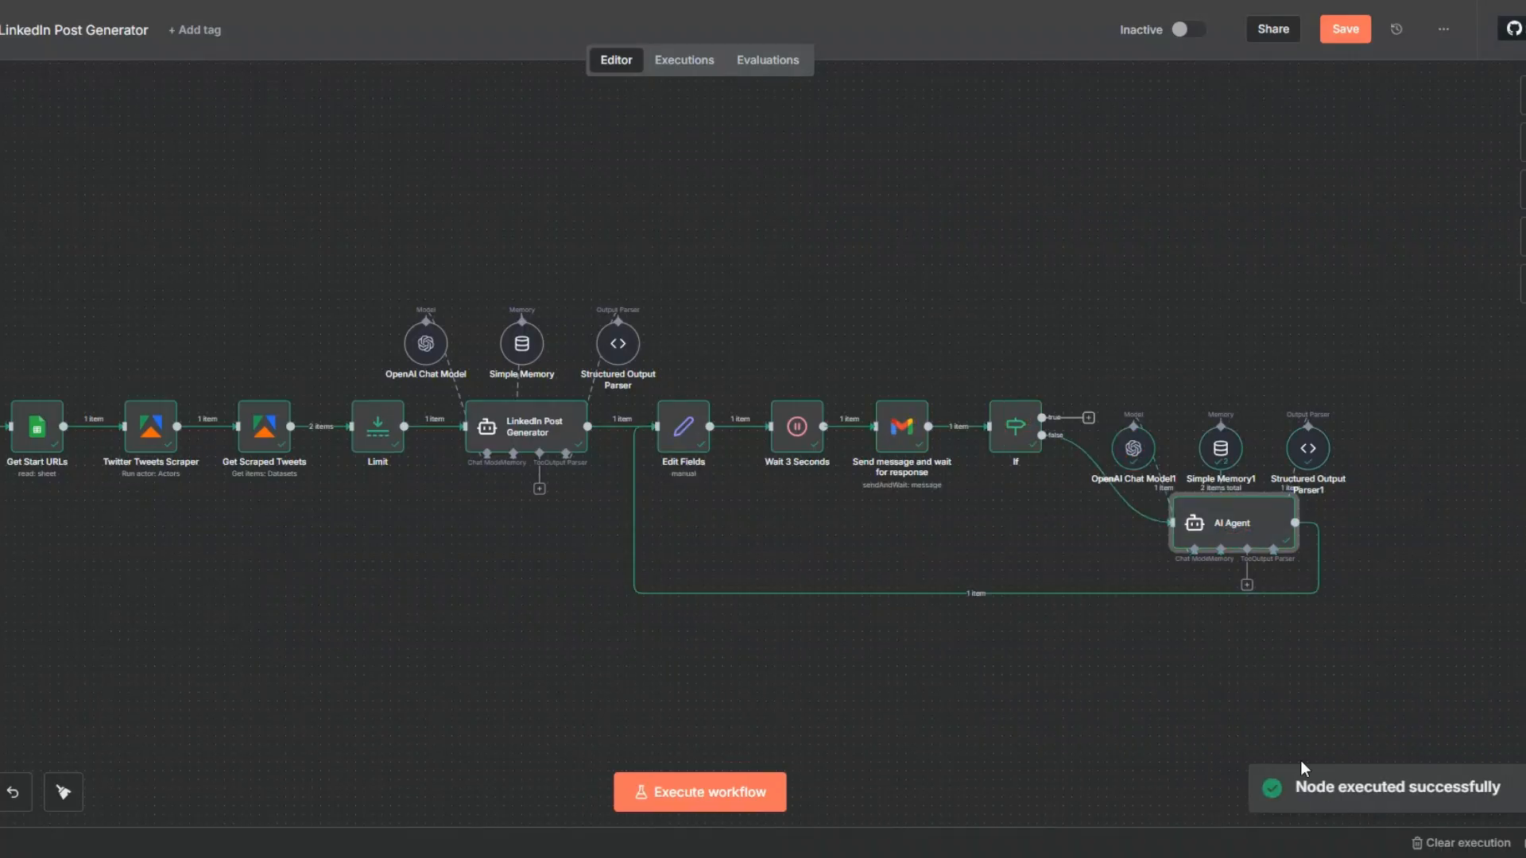
# Check the regenerated post in the AI Agent's output, close the node and save the workflow.
pyautogui.doubleClick(1234, 528)
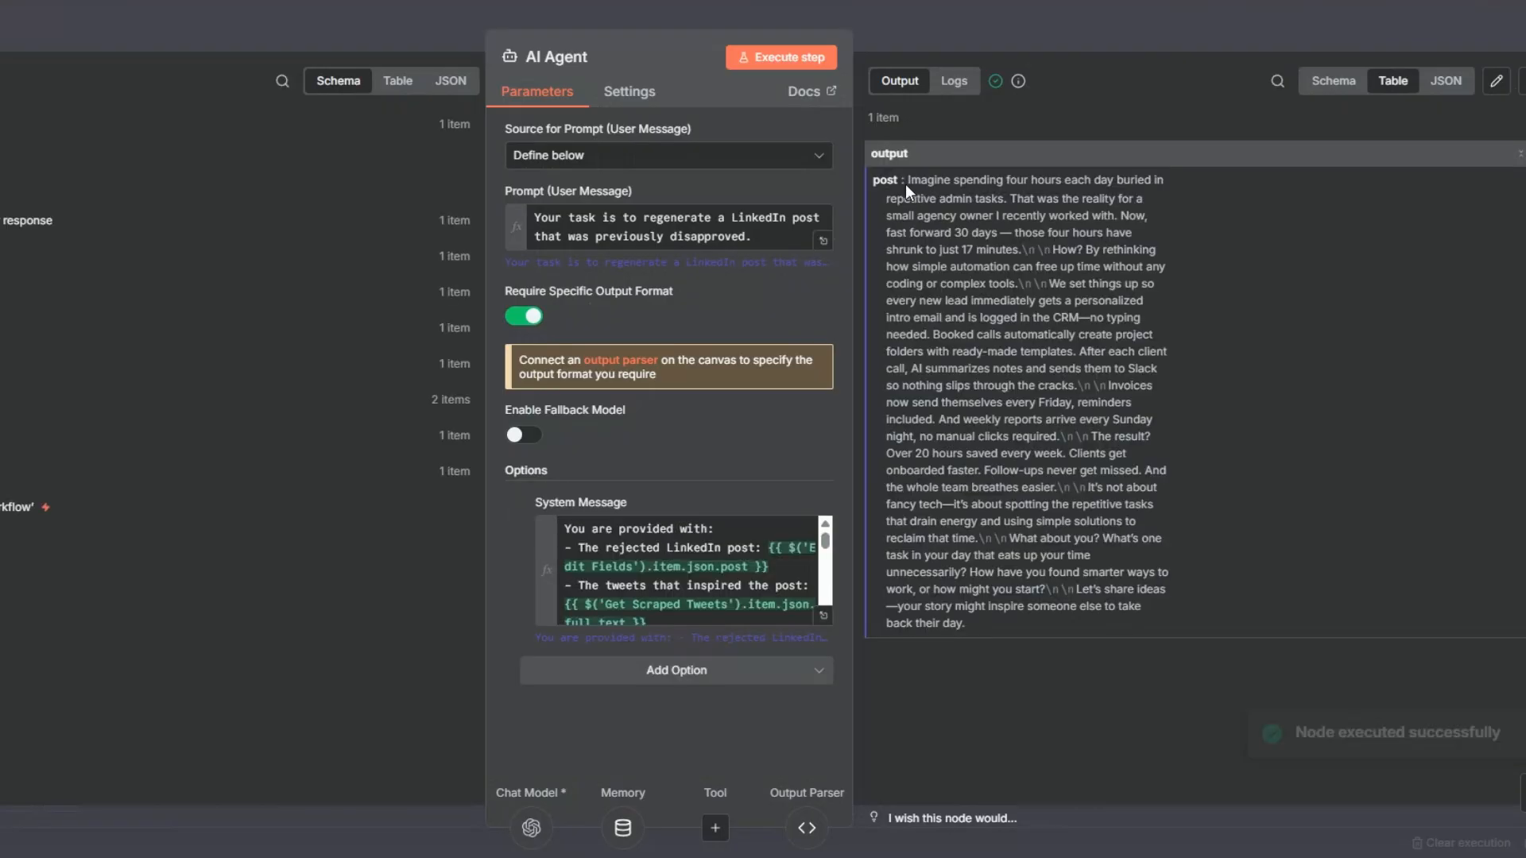
pyautogui.moveTo(908, 181); pyautogui.dragTo(1096, 453)
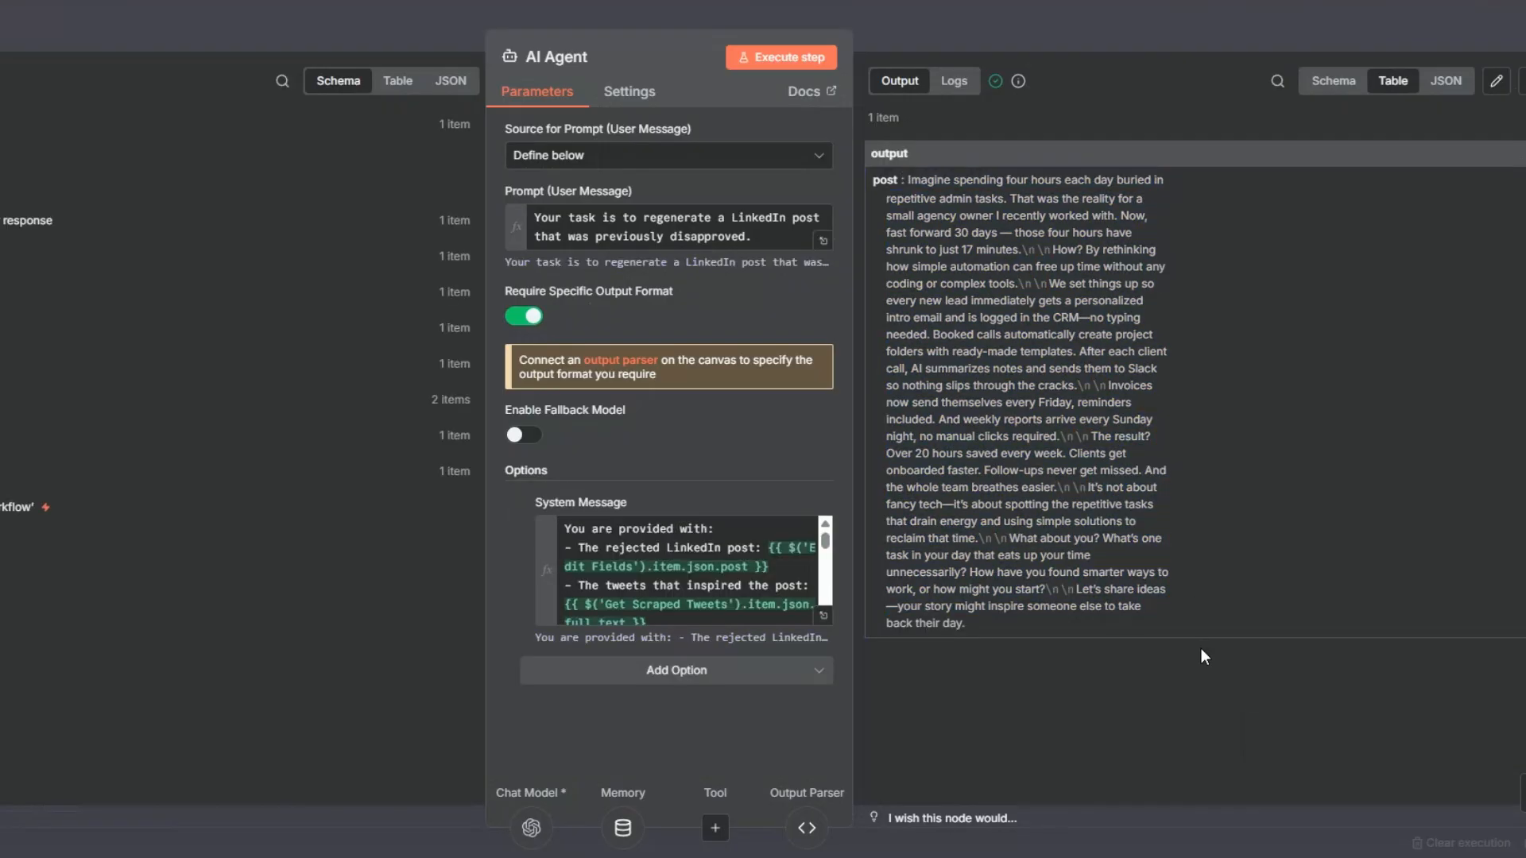
pyautogui.press('Escape')
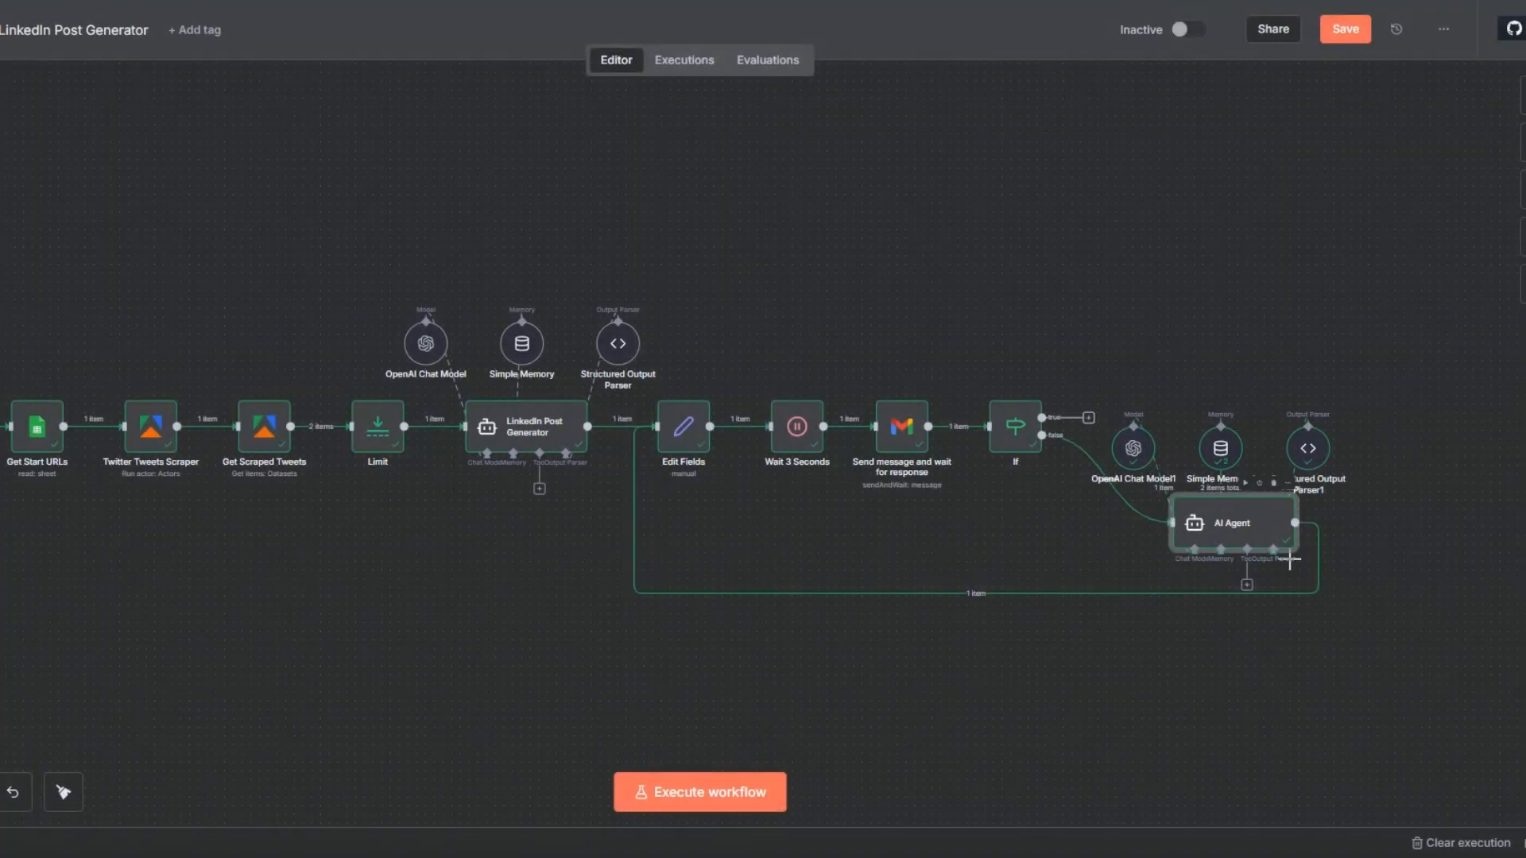
pyautogui.click(1345, 29)
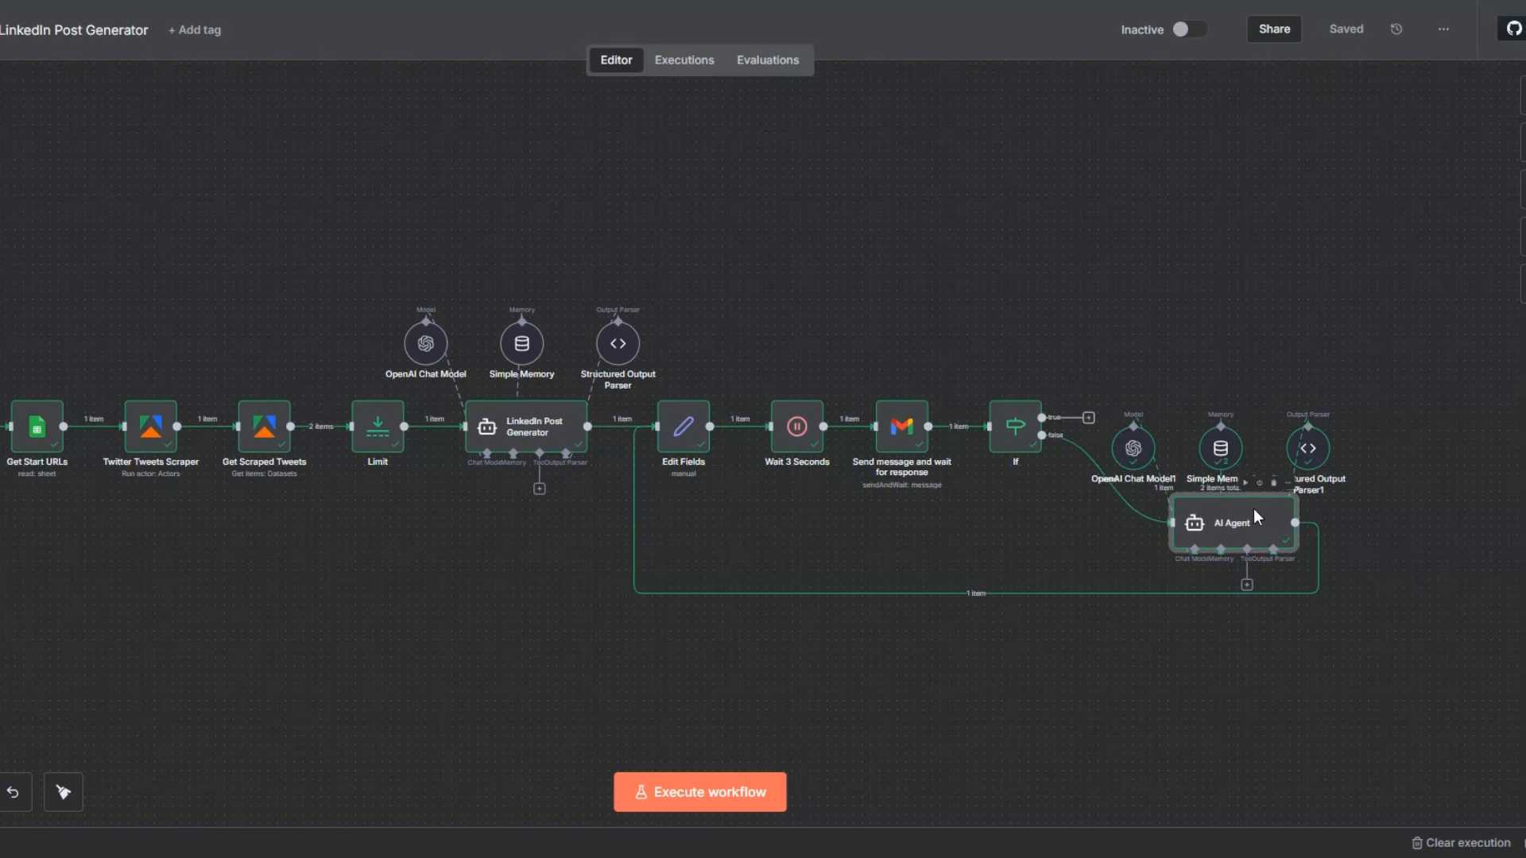
# Rename the AI Agent node as LinkedIn Post Re-generator.
pyautogui.press('F2')
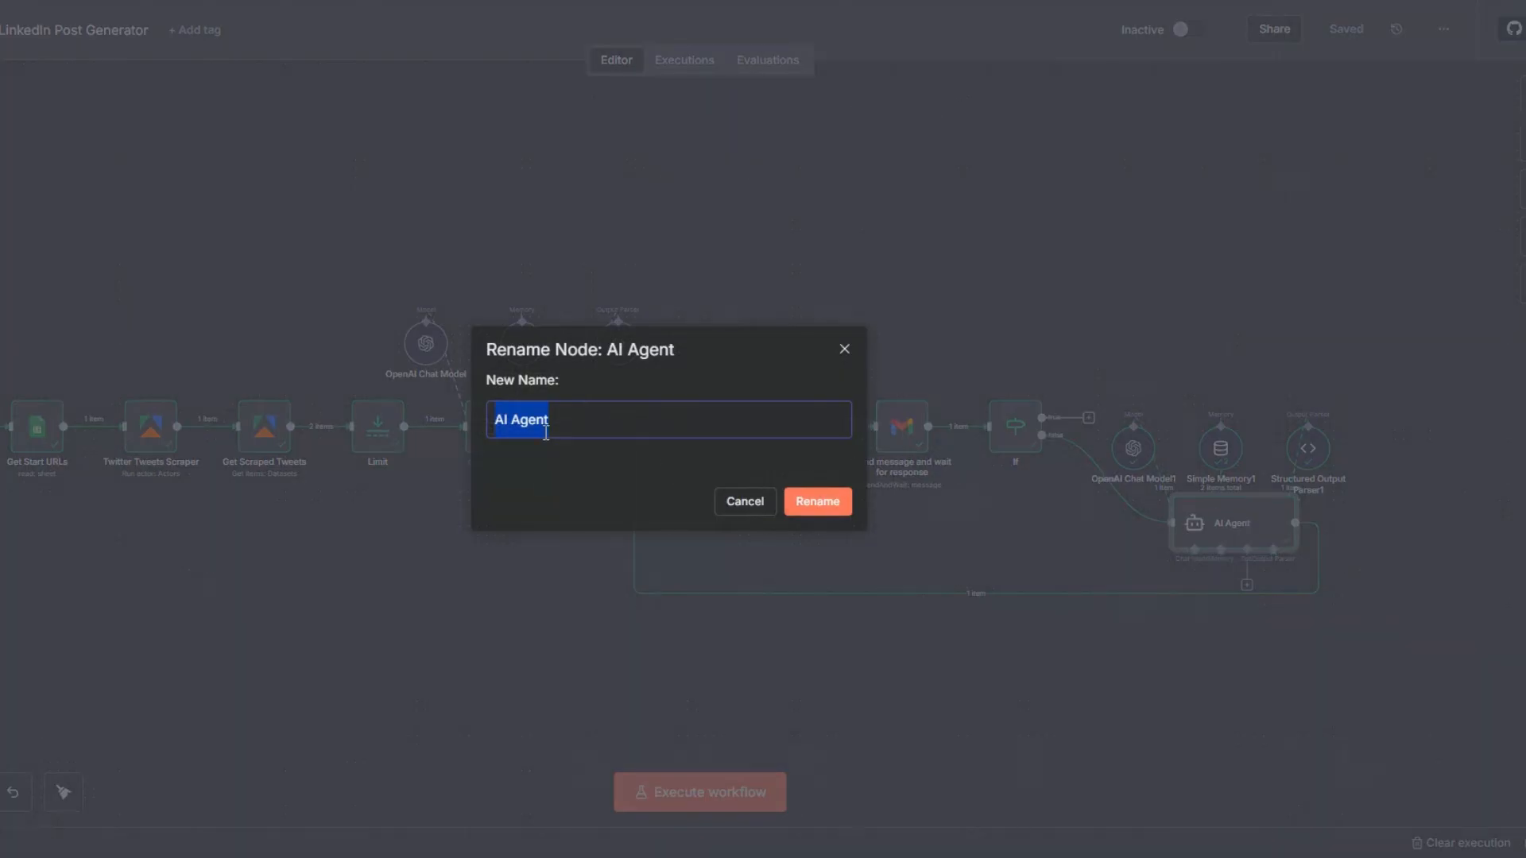
pyautogui.write('LinkedIn Post Regenerator')
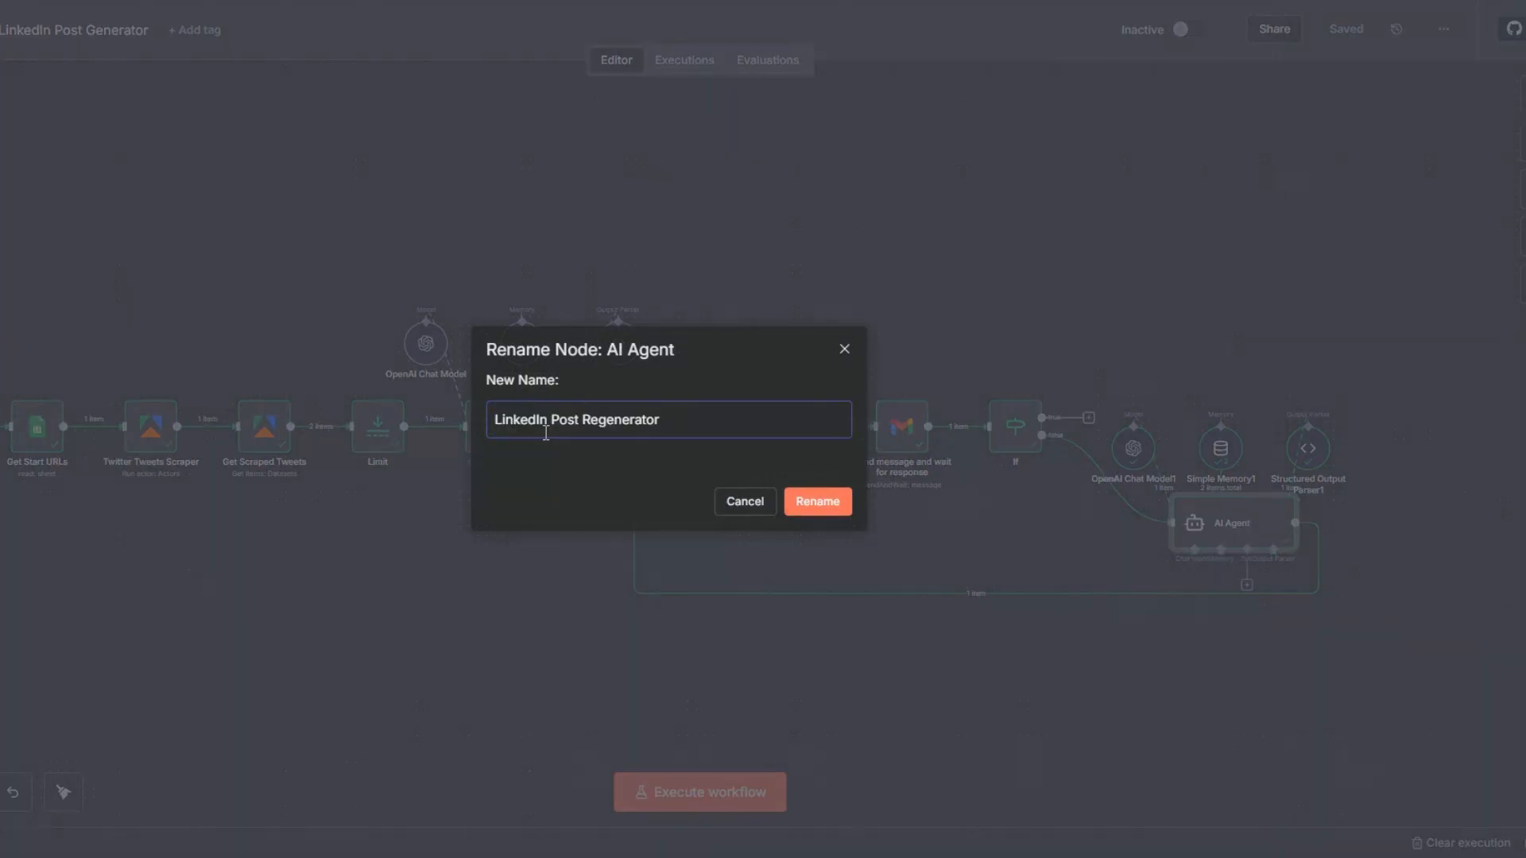
pyautogui.click(602, 432)
pyautogui.write('-')
pyautogui.click(797, 501)
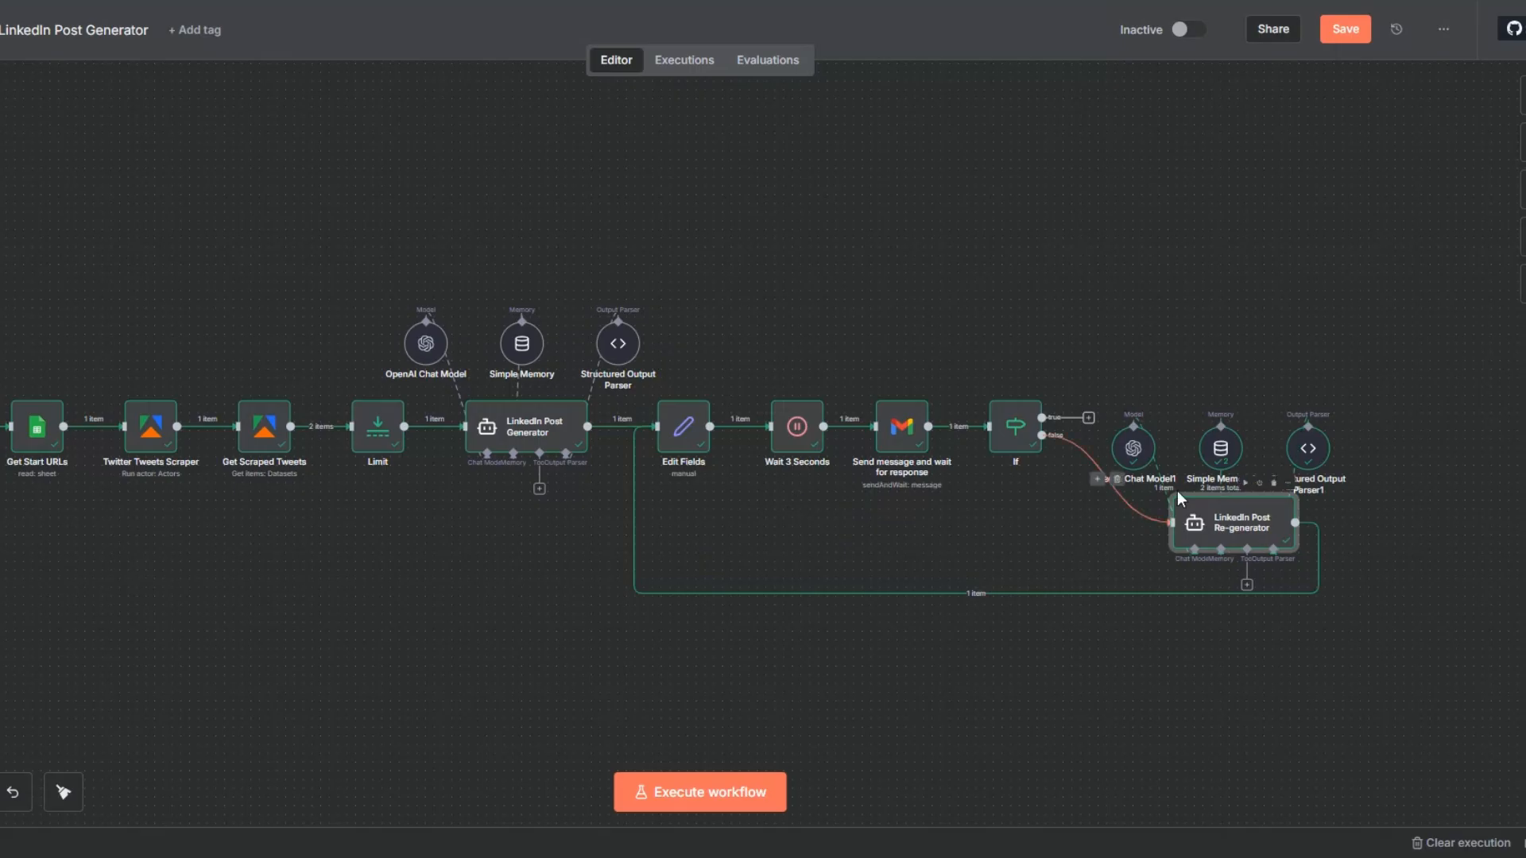
# Add a Wait node of 2 seconds to the If node's true branch and place it above the re-generator's sub-nodes.
pyautogui.click(1088, 419)
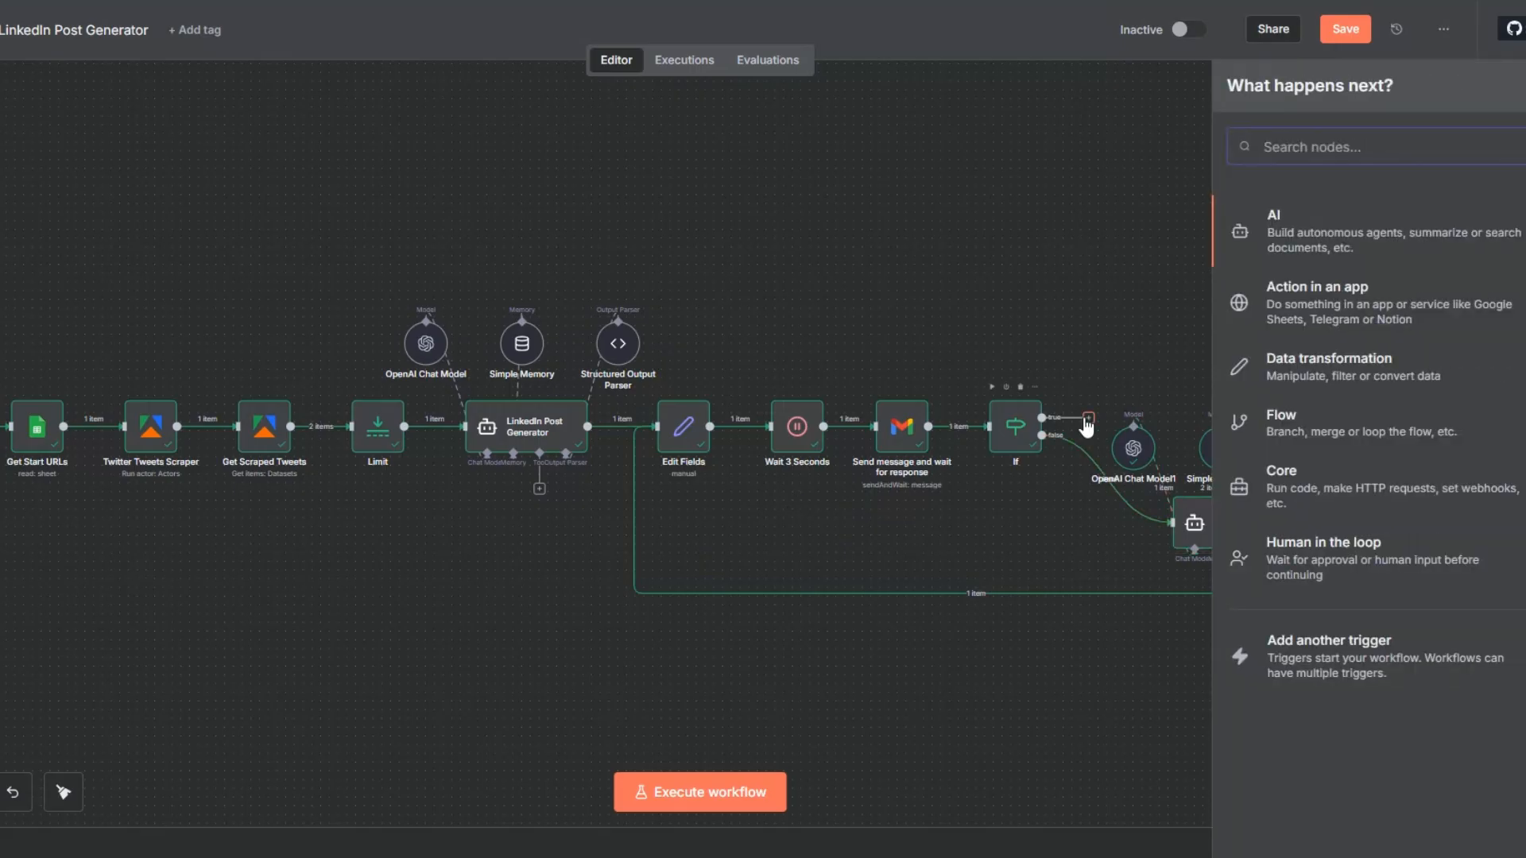
pyautogui.write('w')
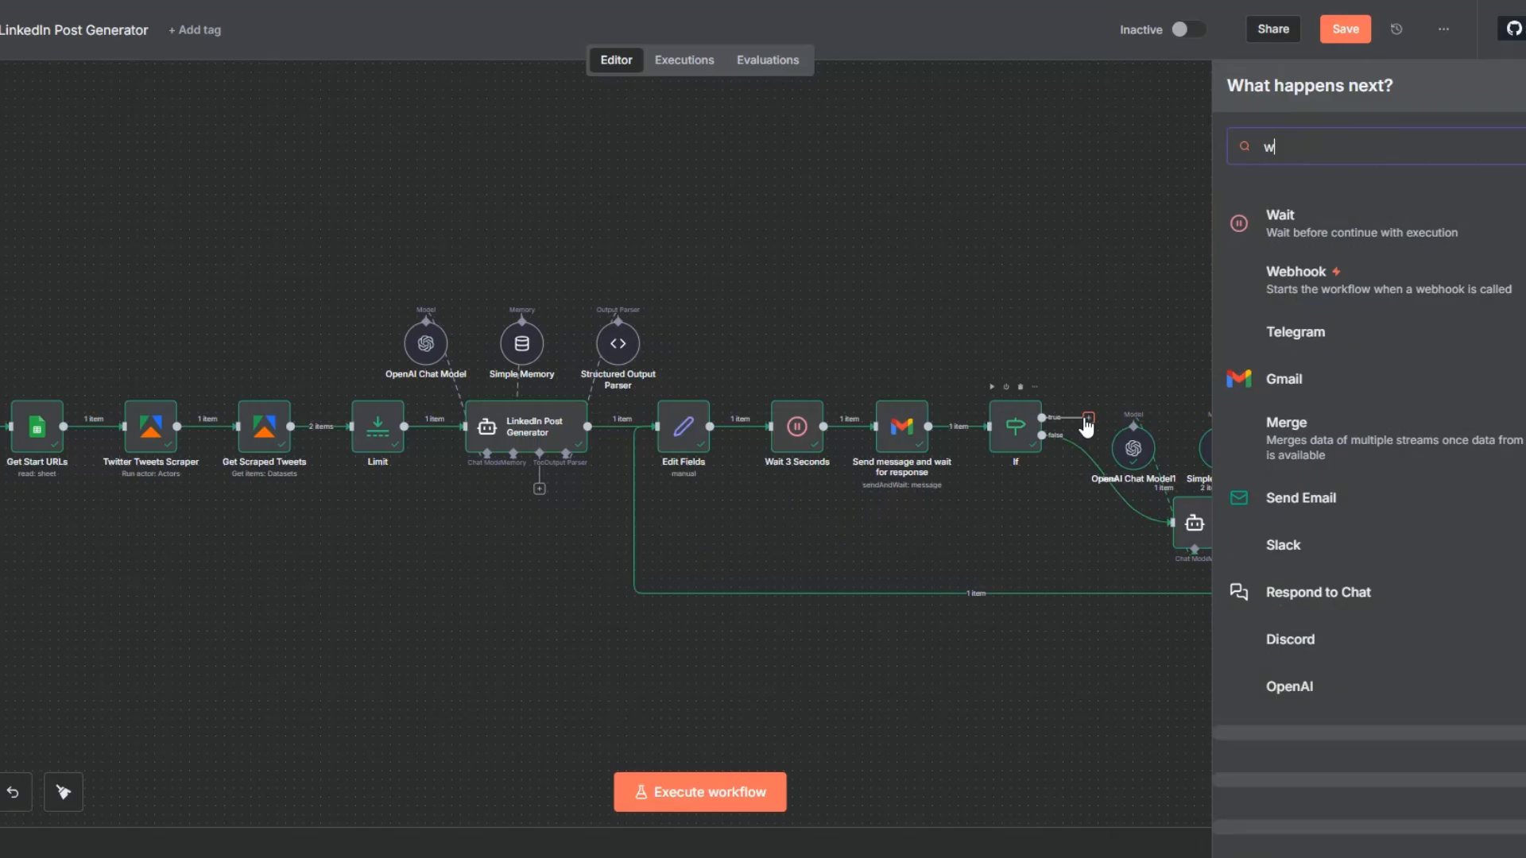
pyautogui.write('ait')
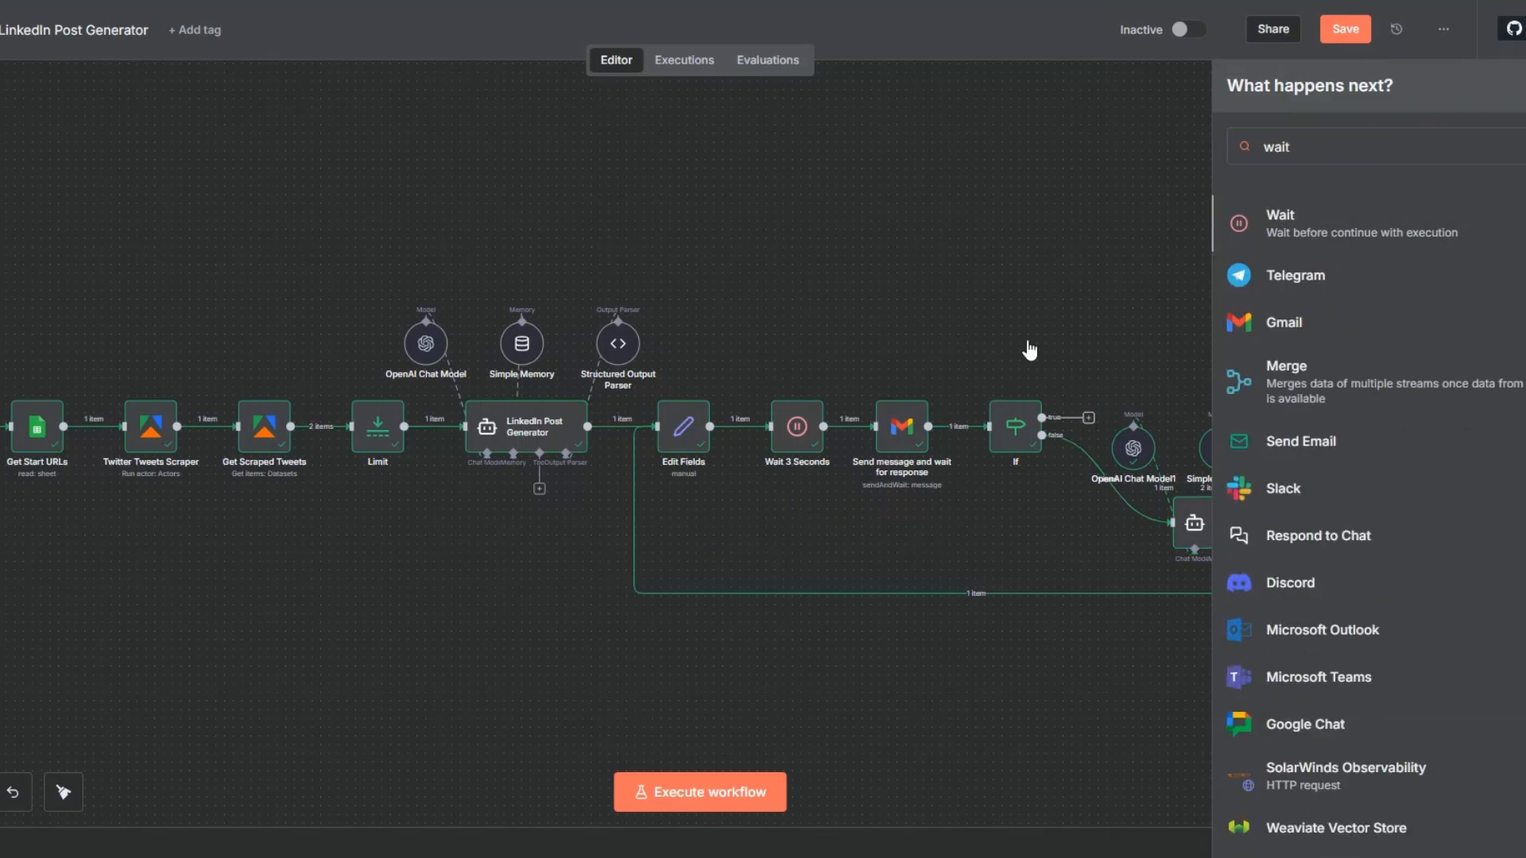
pyautogui.press('Return')
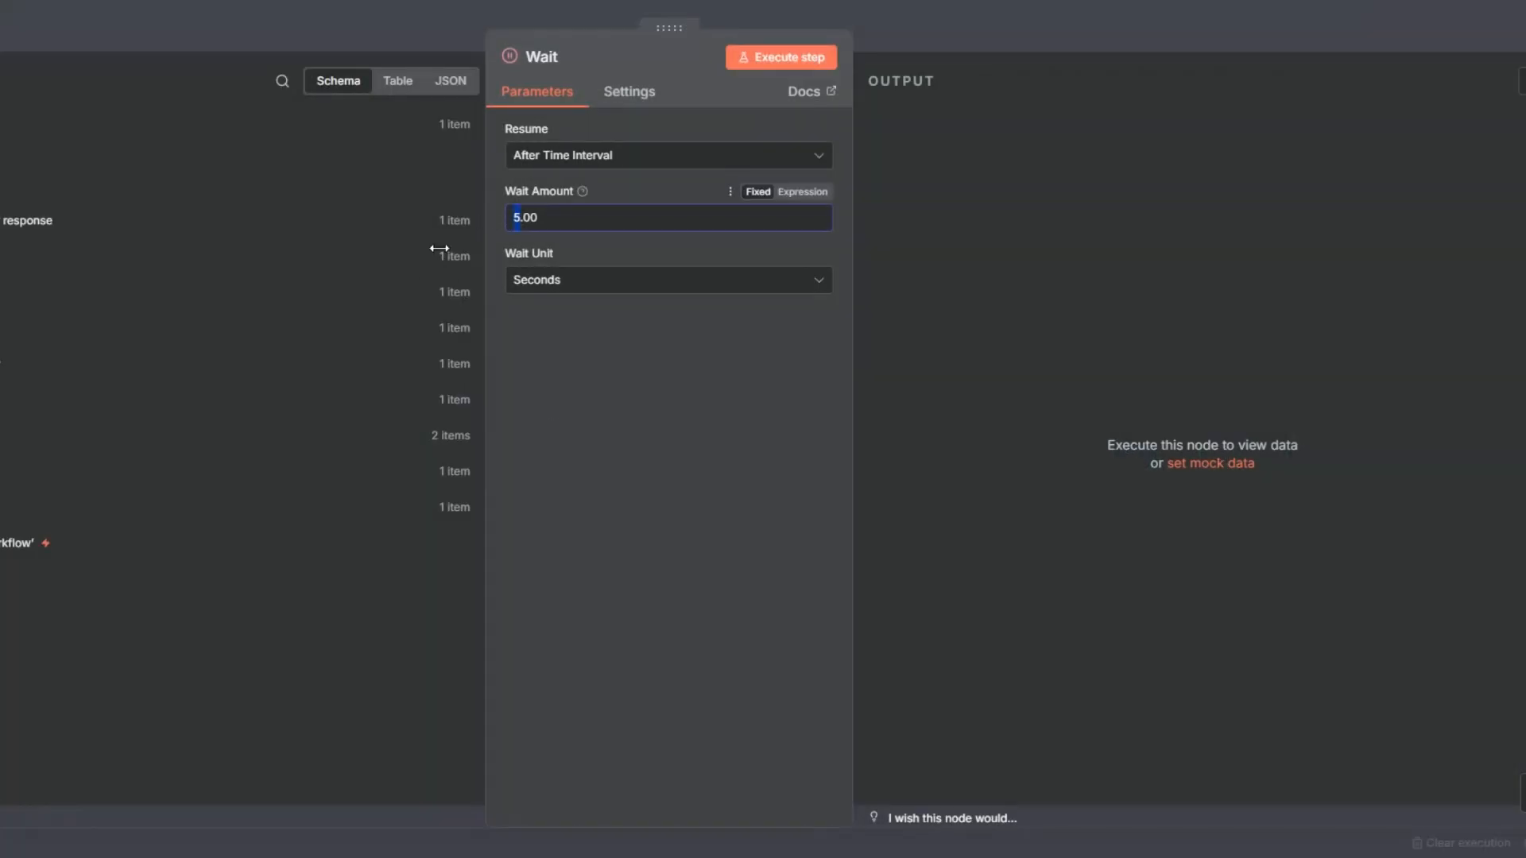
pyautogui.write('2')
pyautogui.press('Escape')
pyautogui.moveTo(1114, 370)
pyautogui.mouseDown()
pyautogui.moveTo(1116, 340)
pyautogui.moveTo(1131, 347)
pyautogui.mouseUp()
# Rename the new Wait node as Wait 2 Seconds, execute it and save the workflow.
pyautogui.press('F2')
pyautogui.click(718, 423)
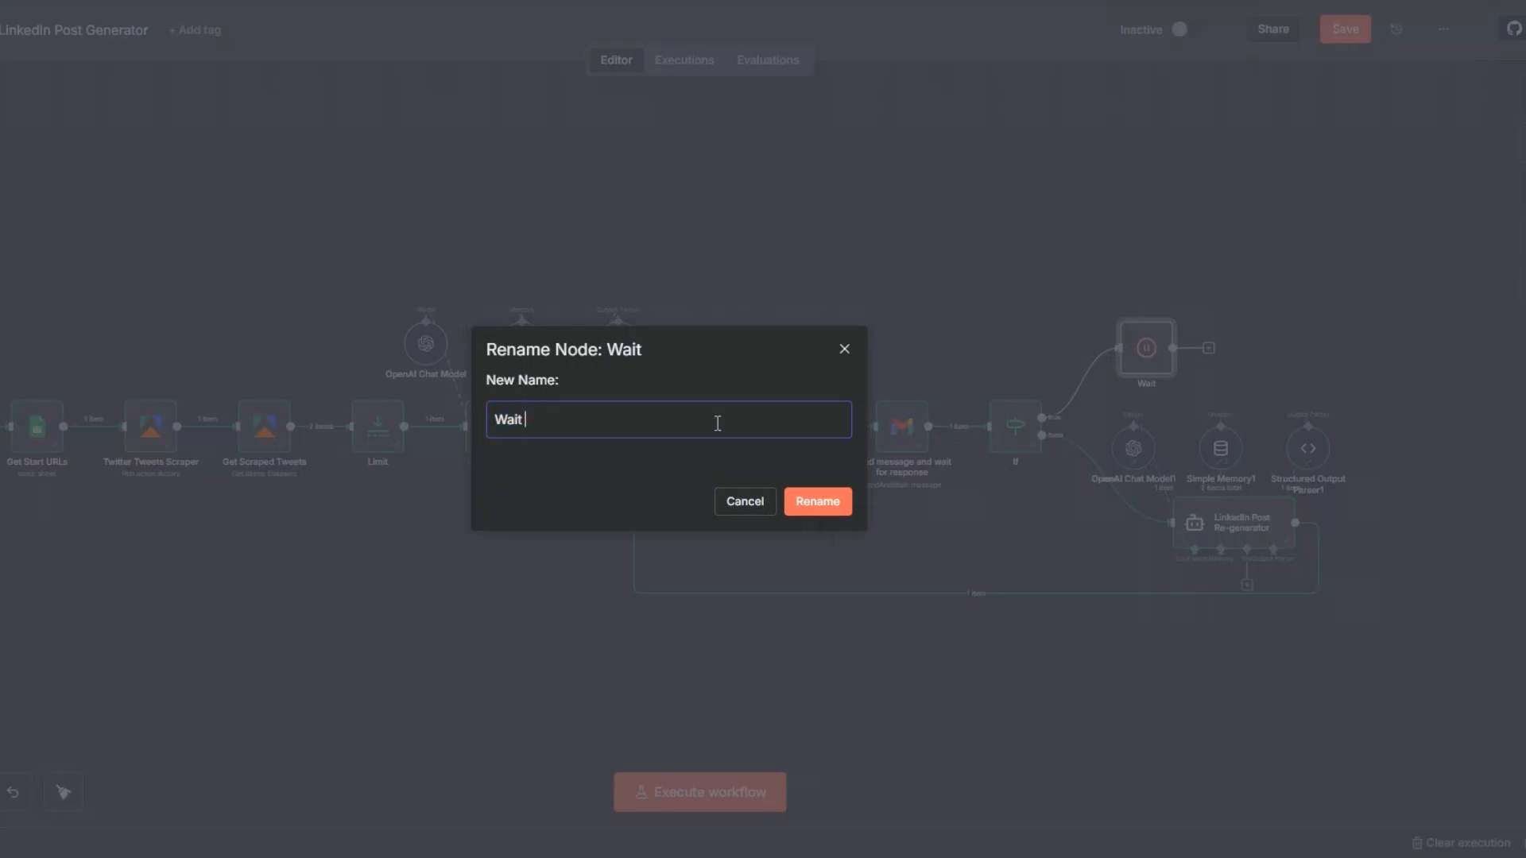
pyautogui.write('2 Seconds')
pyautogui.click(842, 507)
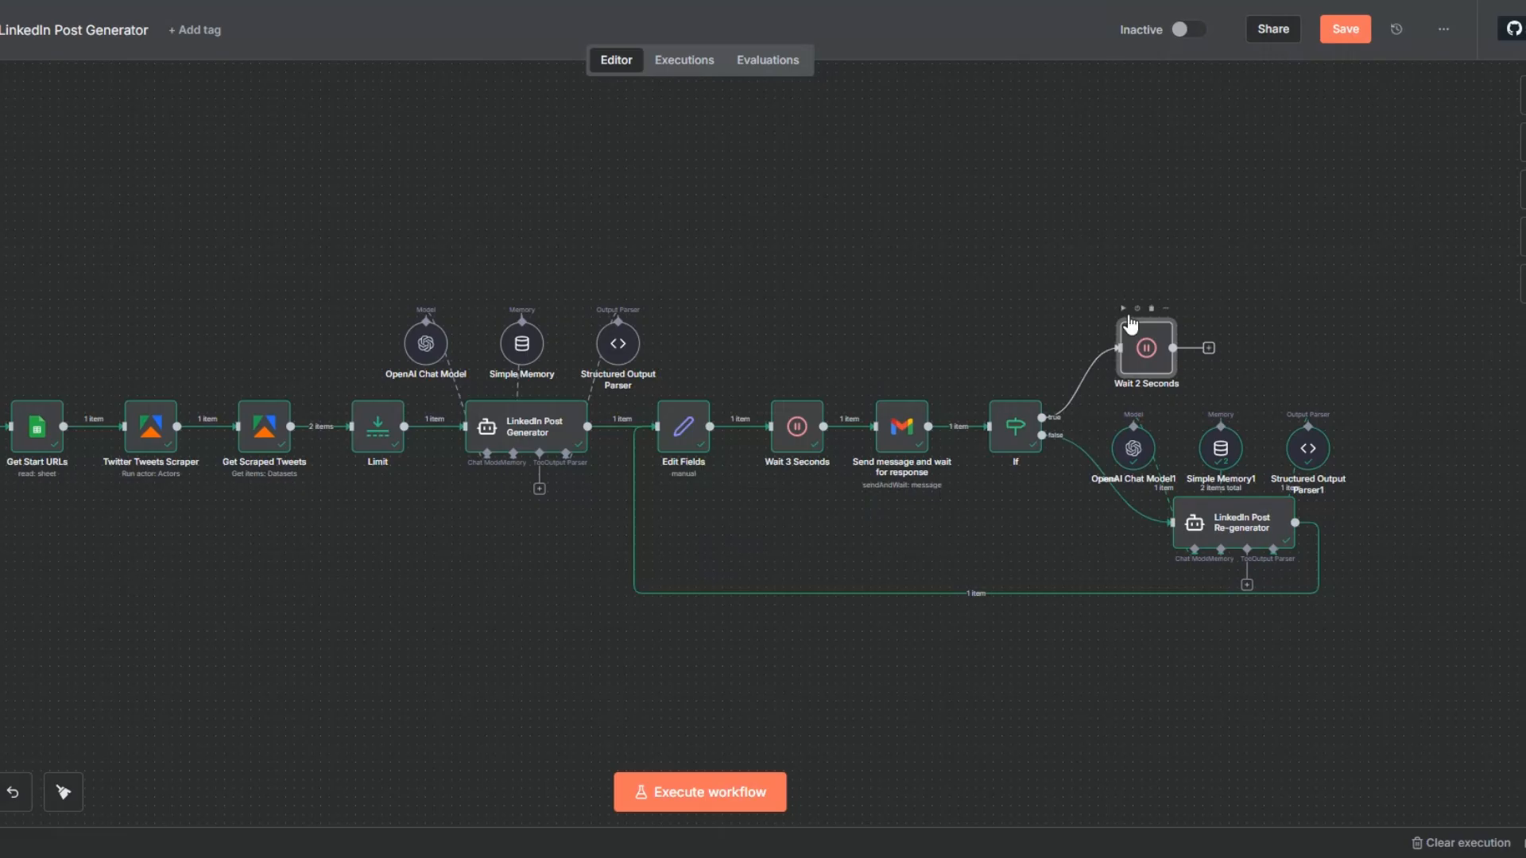
pyautogui.click(1124, 308)
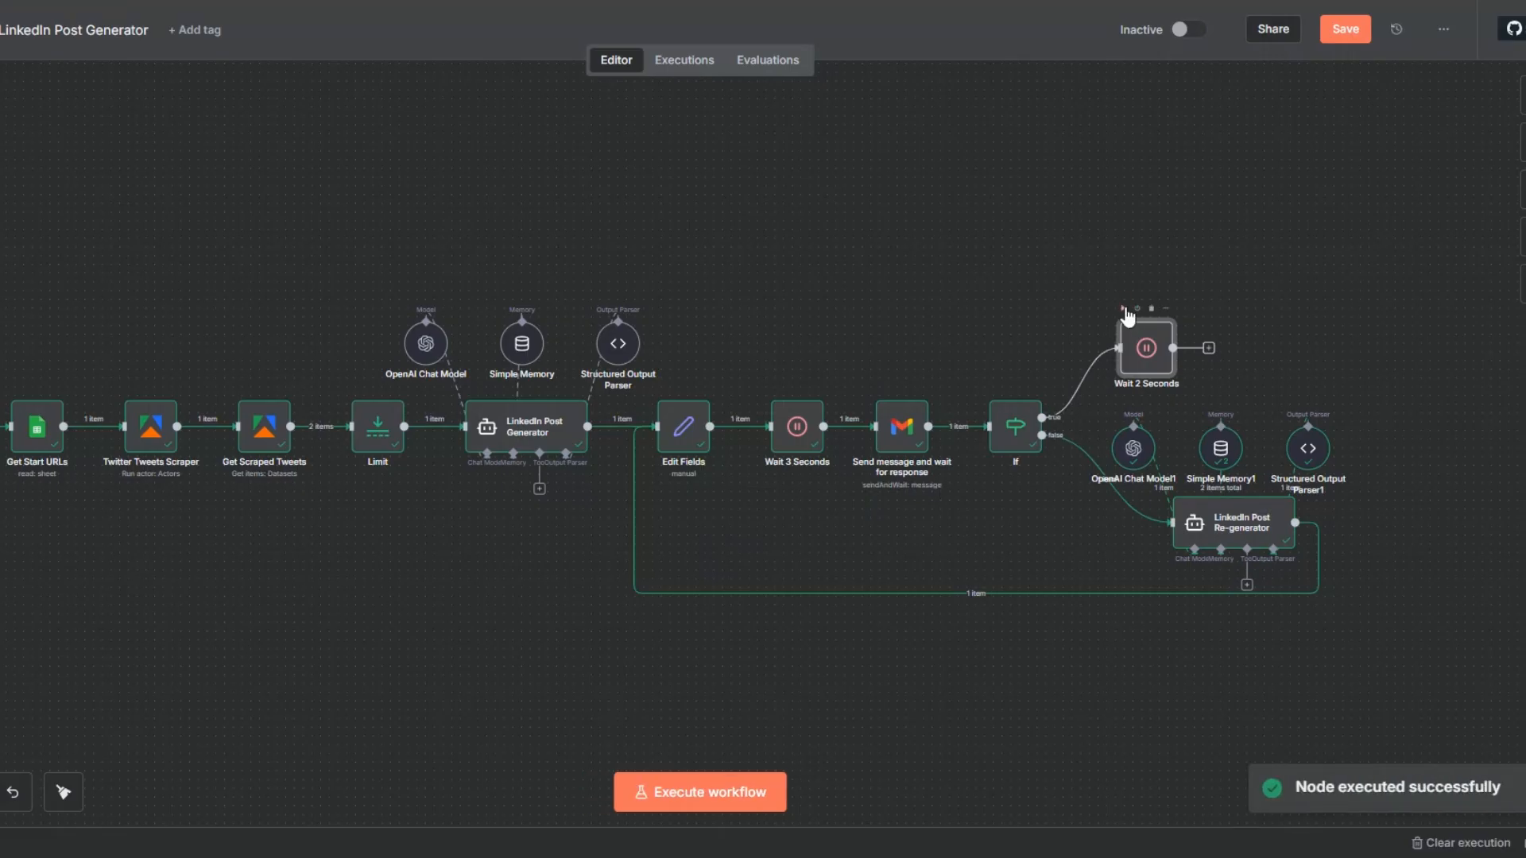
pyautogui.click(1340, 36)
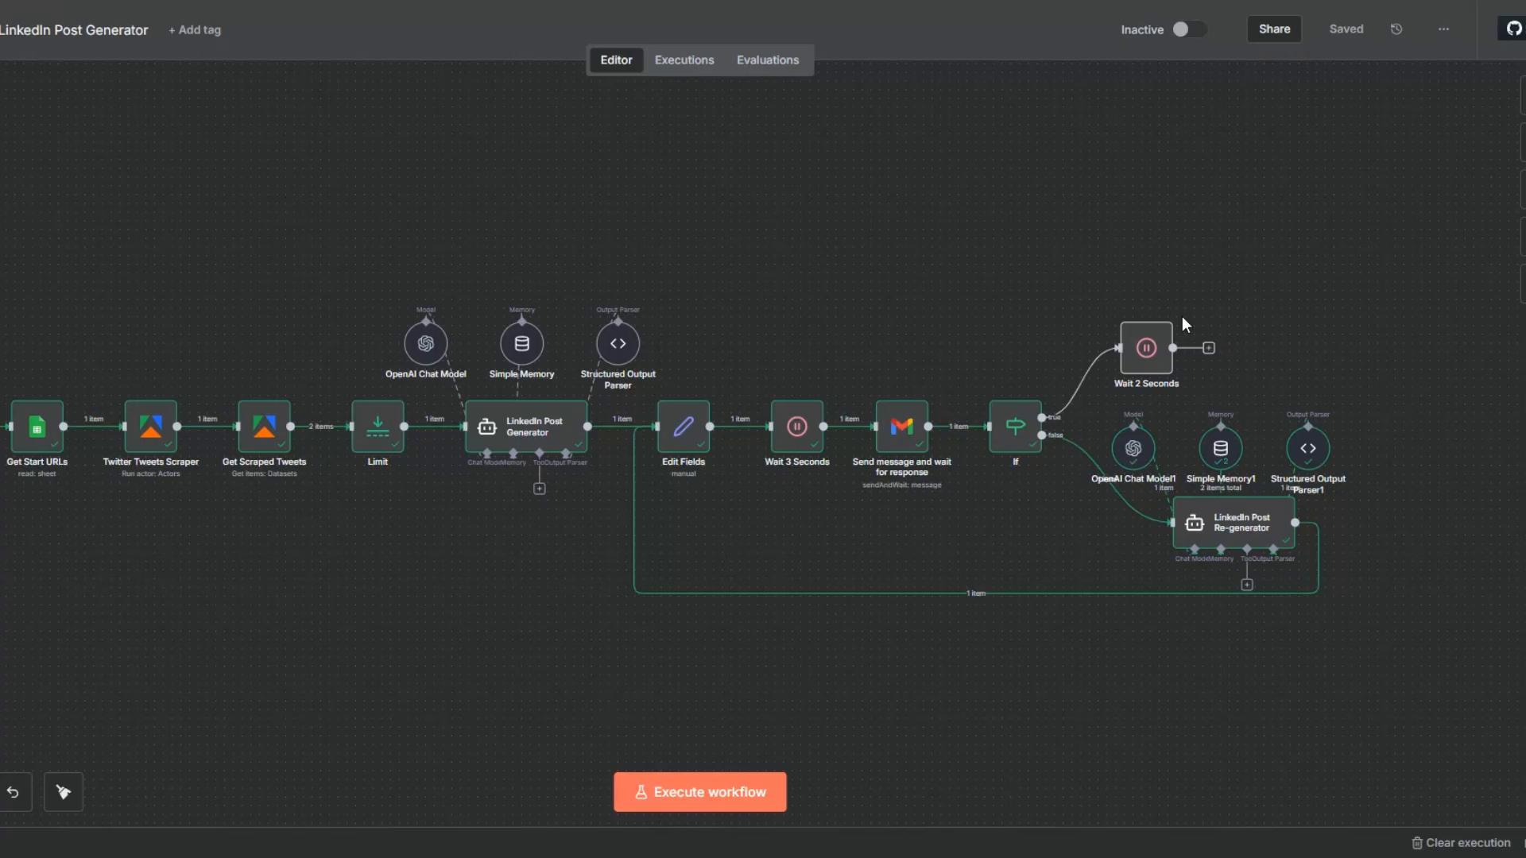
# Execute the whole workflow, switch to Gmail and disapprove the LinkedIn post in the approval email.
pyautogui.click(717, 797)
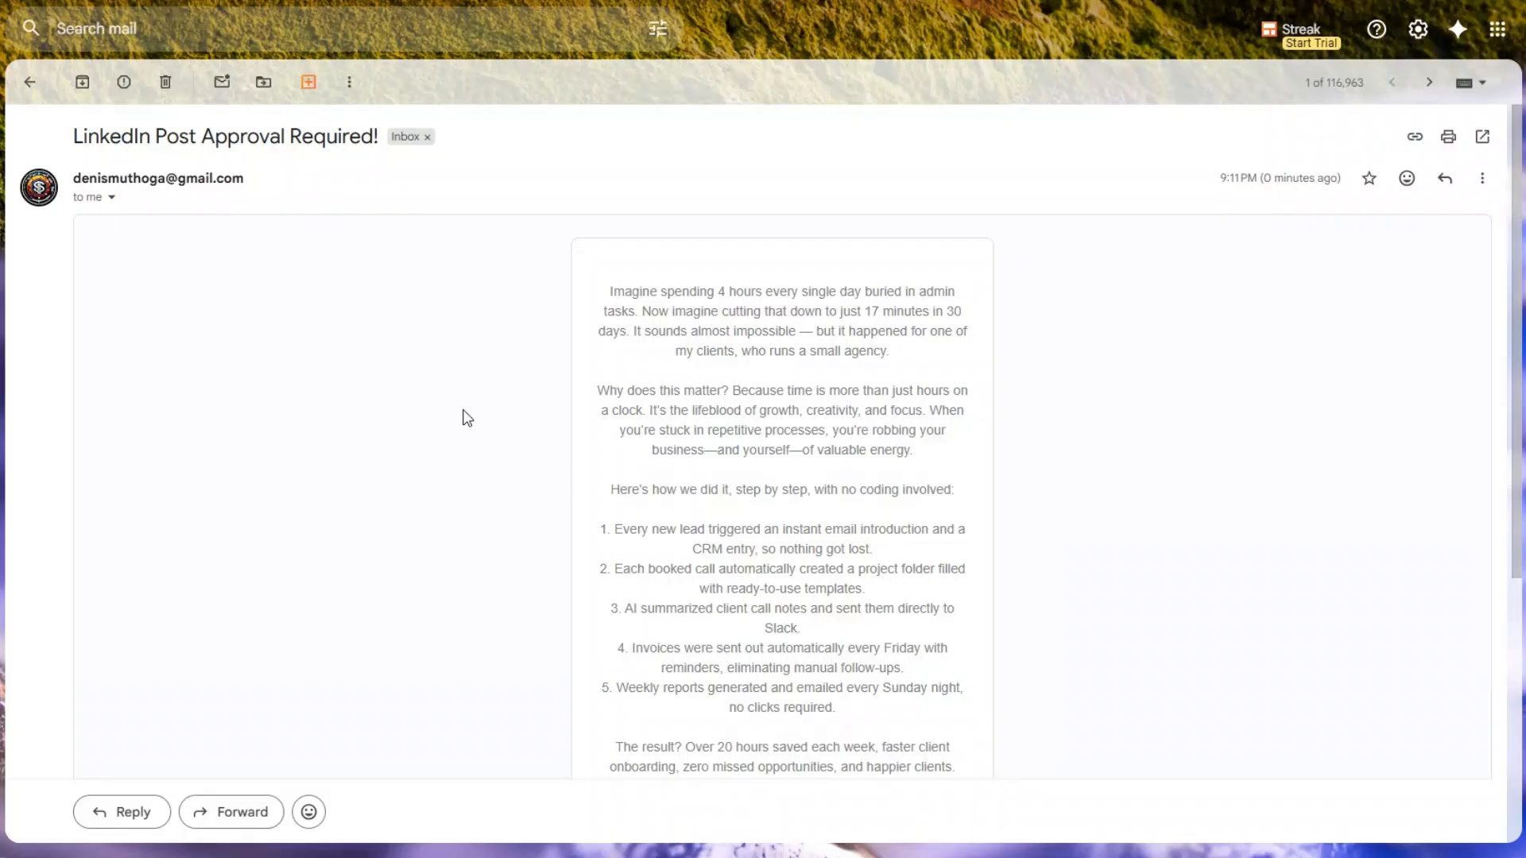
pyautogui.scroll(-5, 779, 326)
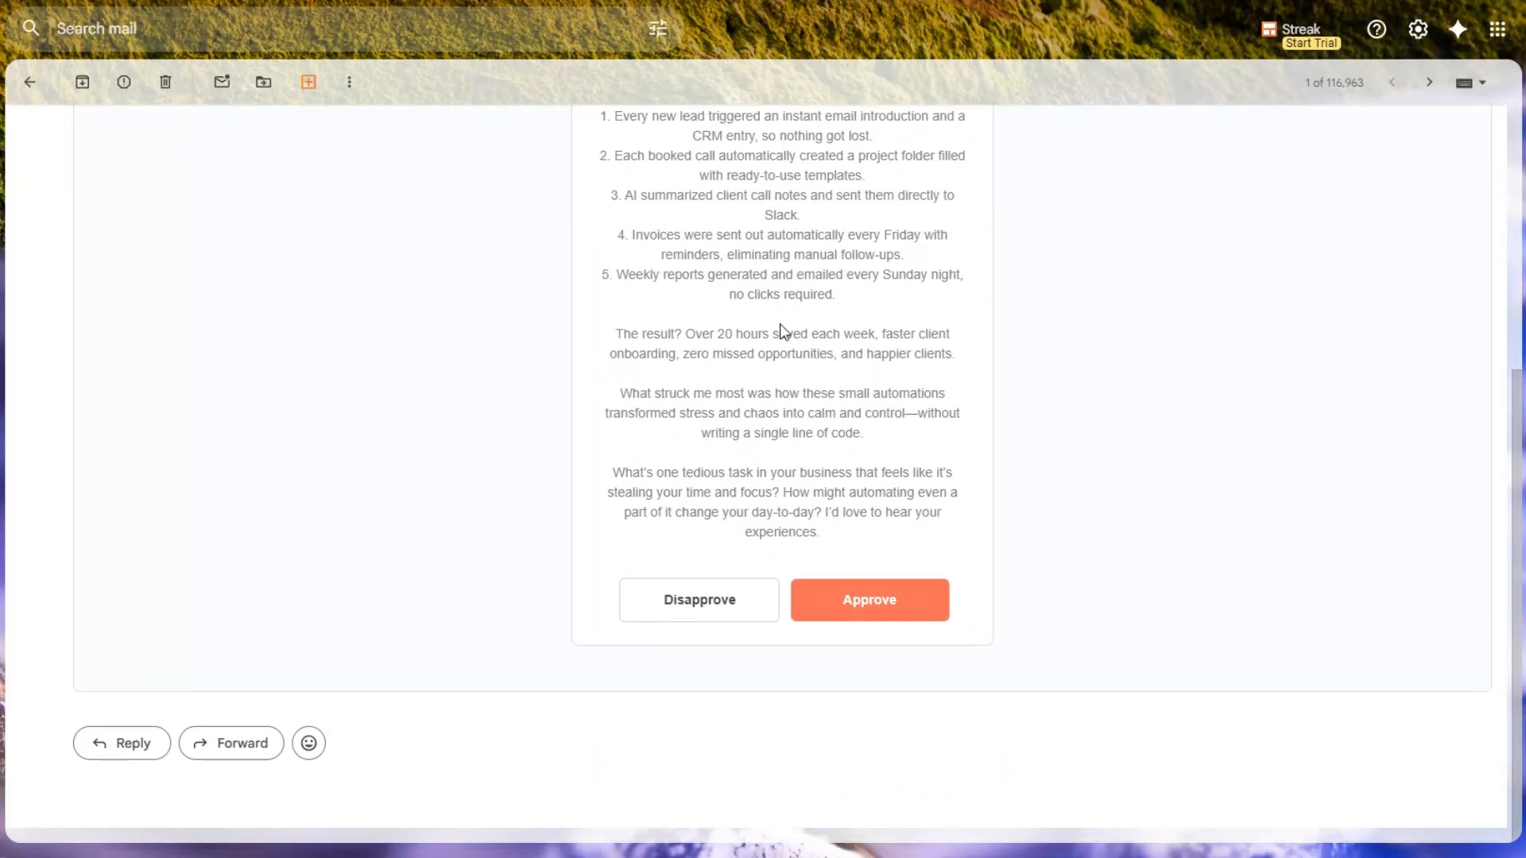
pyautogui.scroll(5, 779, 322)
pyautogui.scroll(-4, 779, 322)
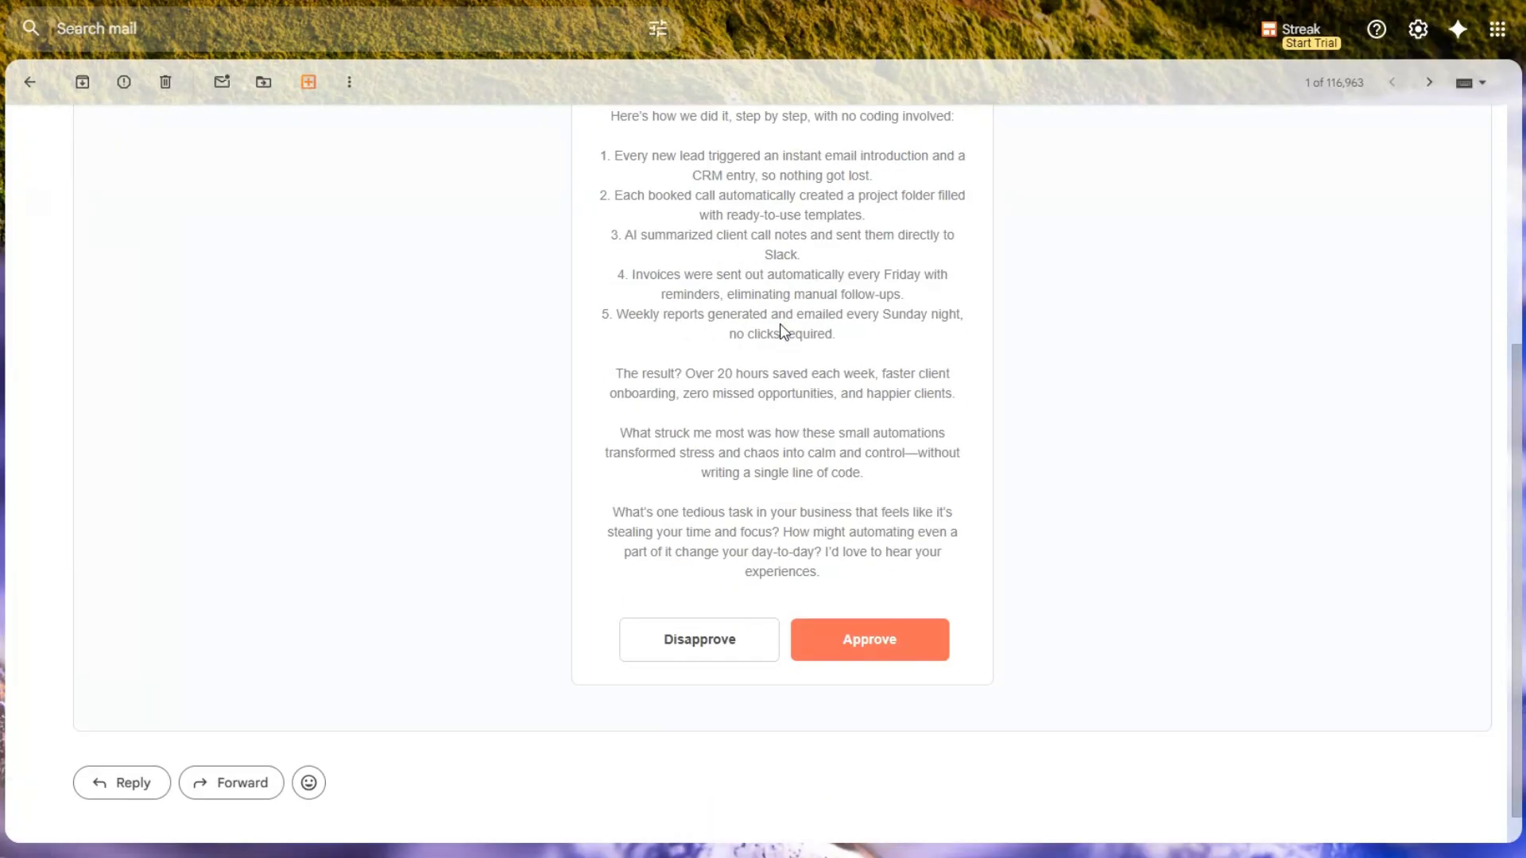
pyautogui.click(699, 637)
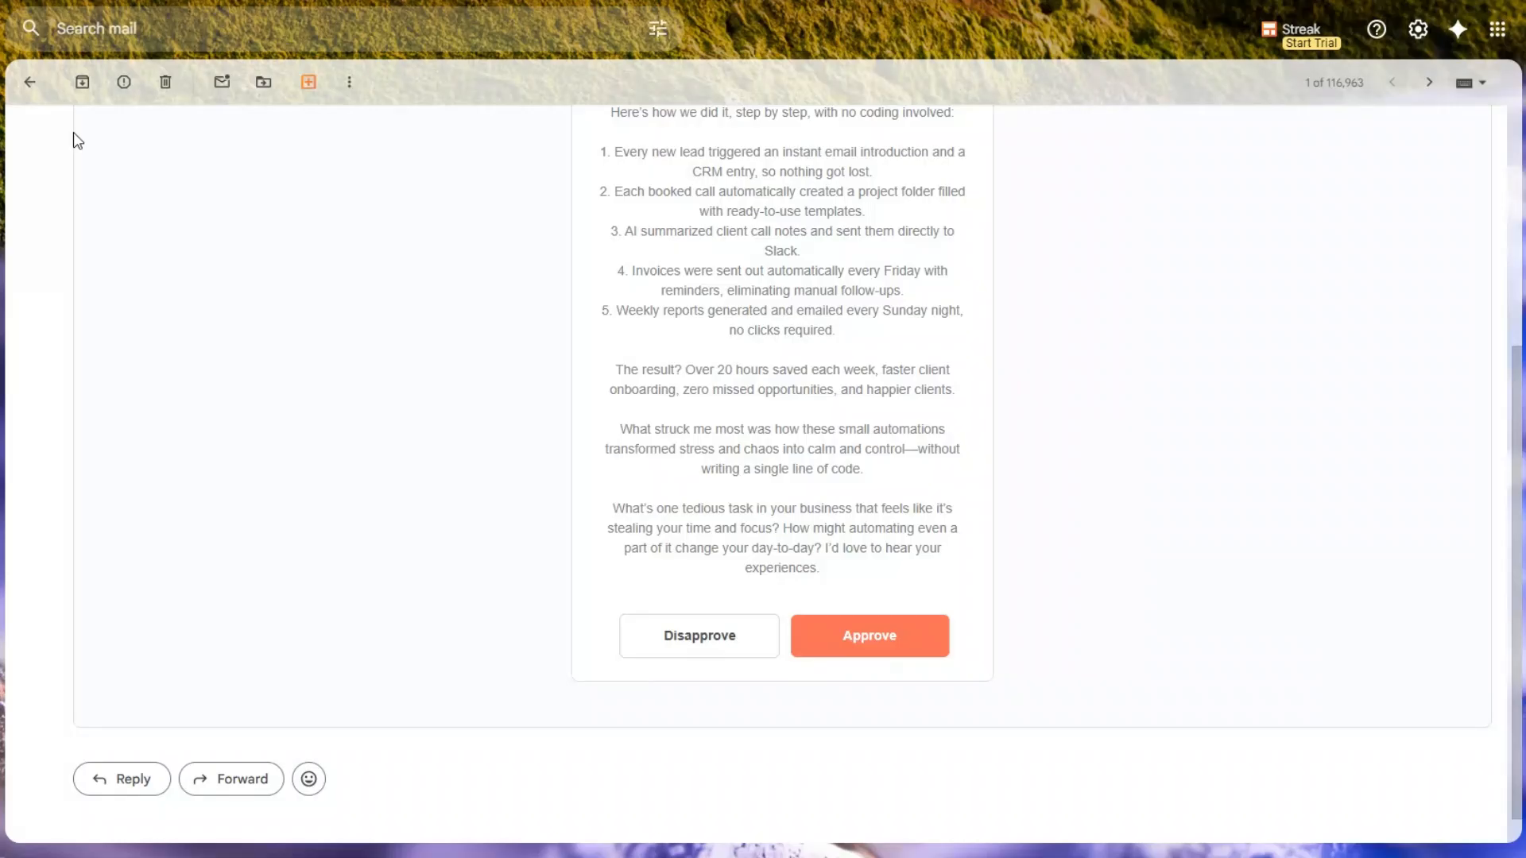
# Disapprove the regenerated post in the second approval email and approve the one in the third email.
pyautogui.scroll(10, 422, 273)
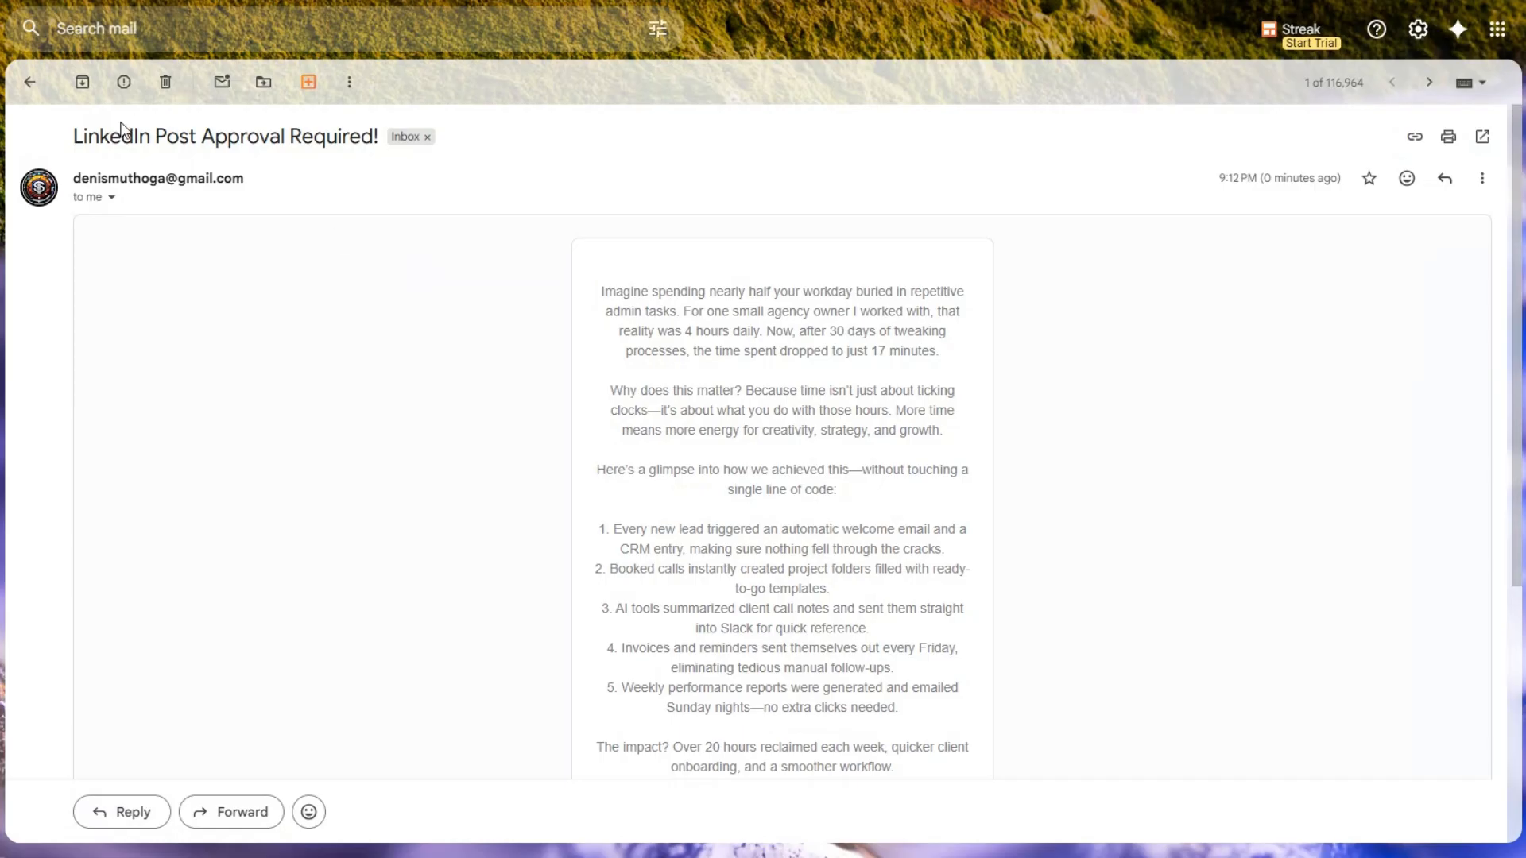
pyautogui.scroll(-5, 462, 227)
pyautogui.scroll(5, 458, 228)
pyautogui.scroll(-5, 551, 365)
pyautogui.click(670, 601)
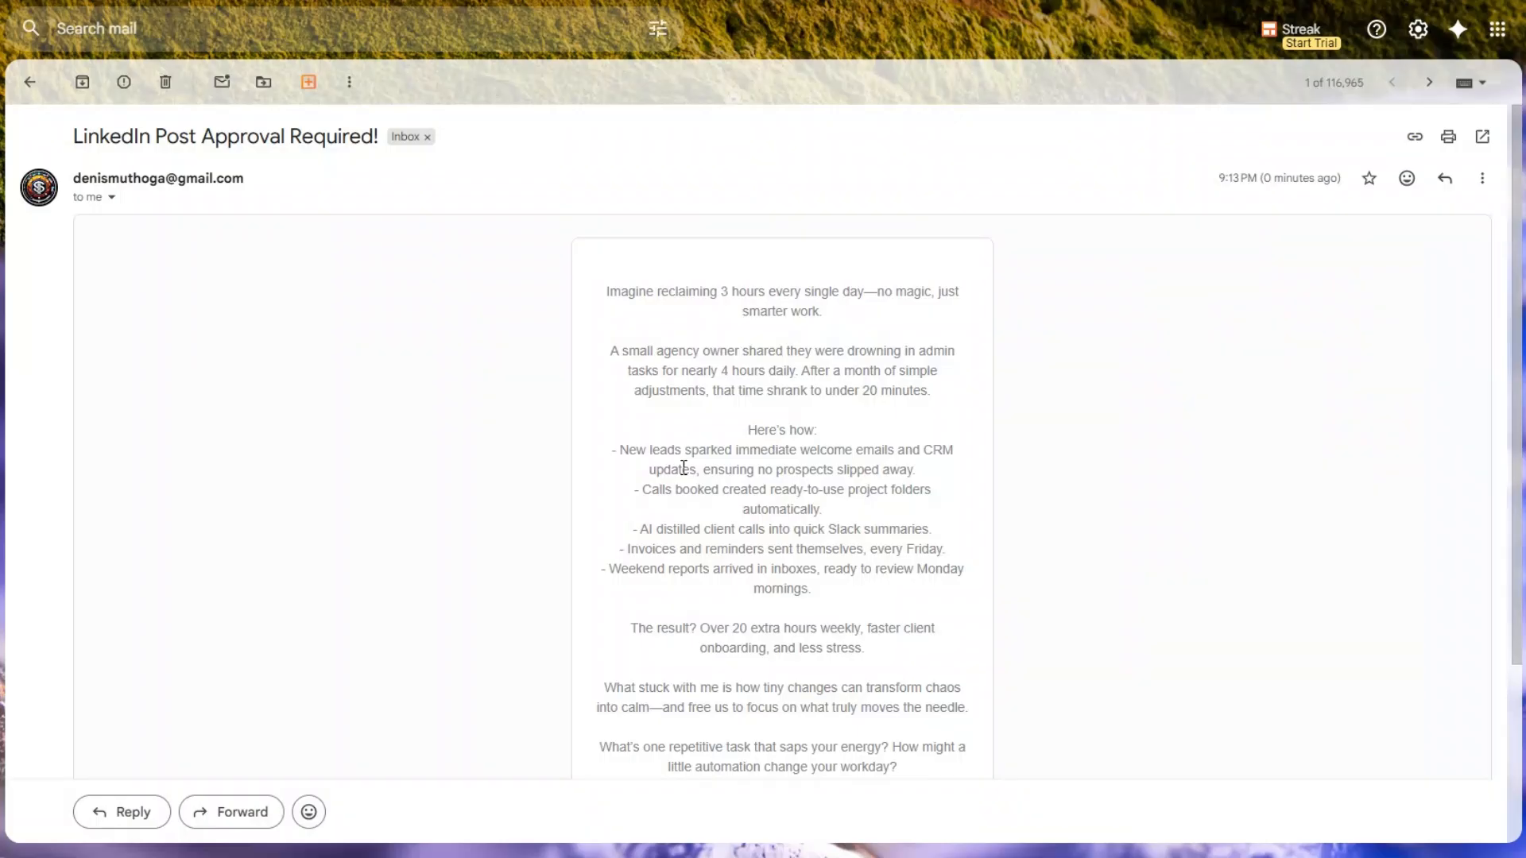
pyautogui.scroll(-3, 681, 469)
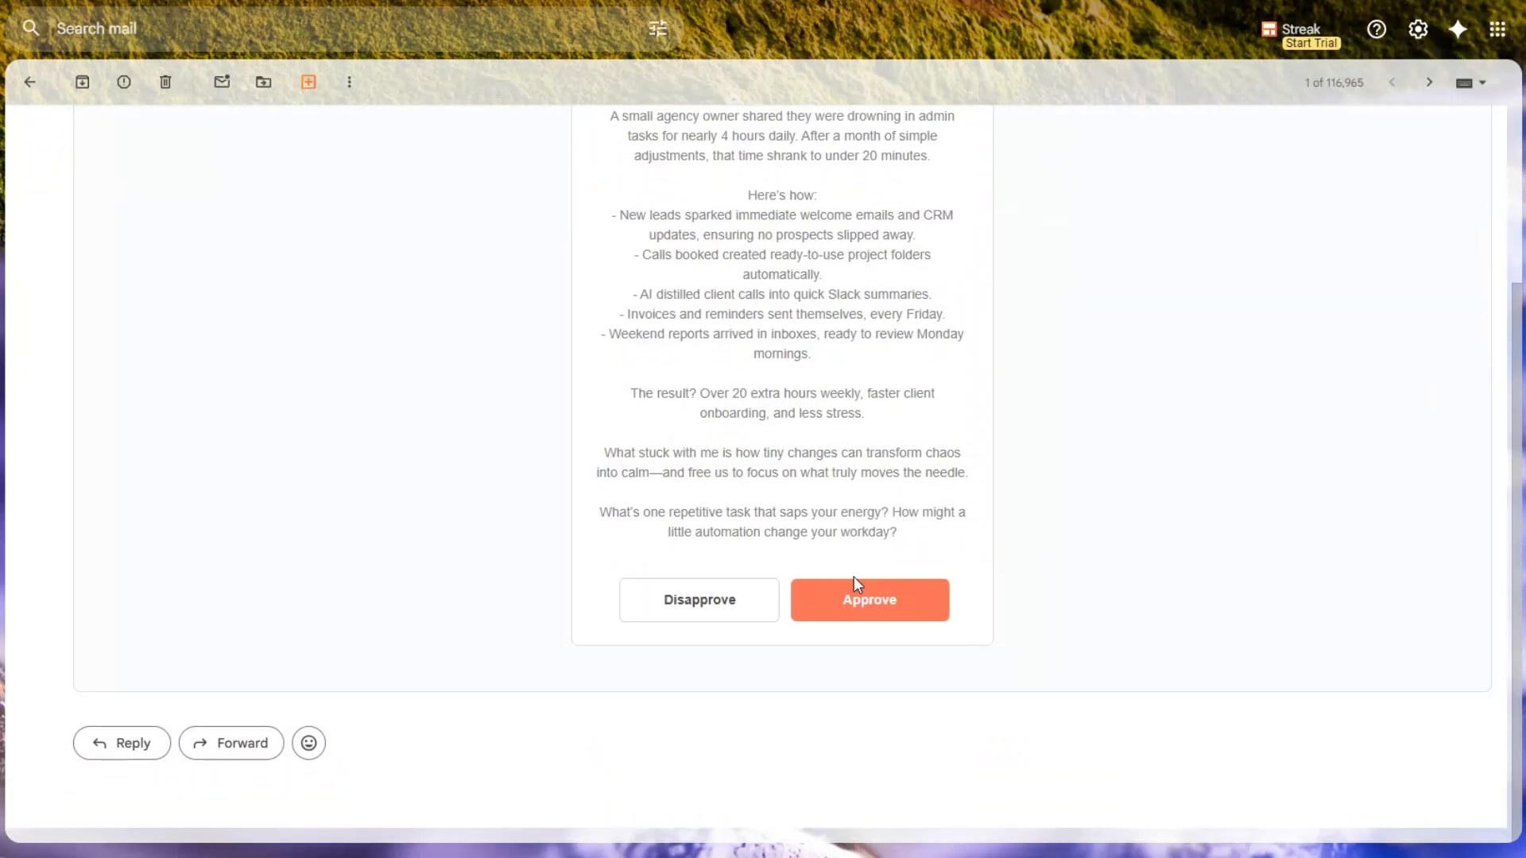
pyautogui.click(866, 601)
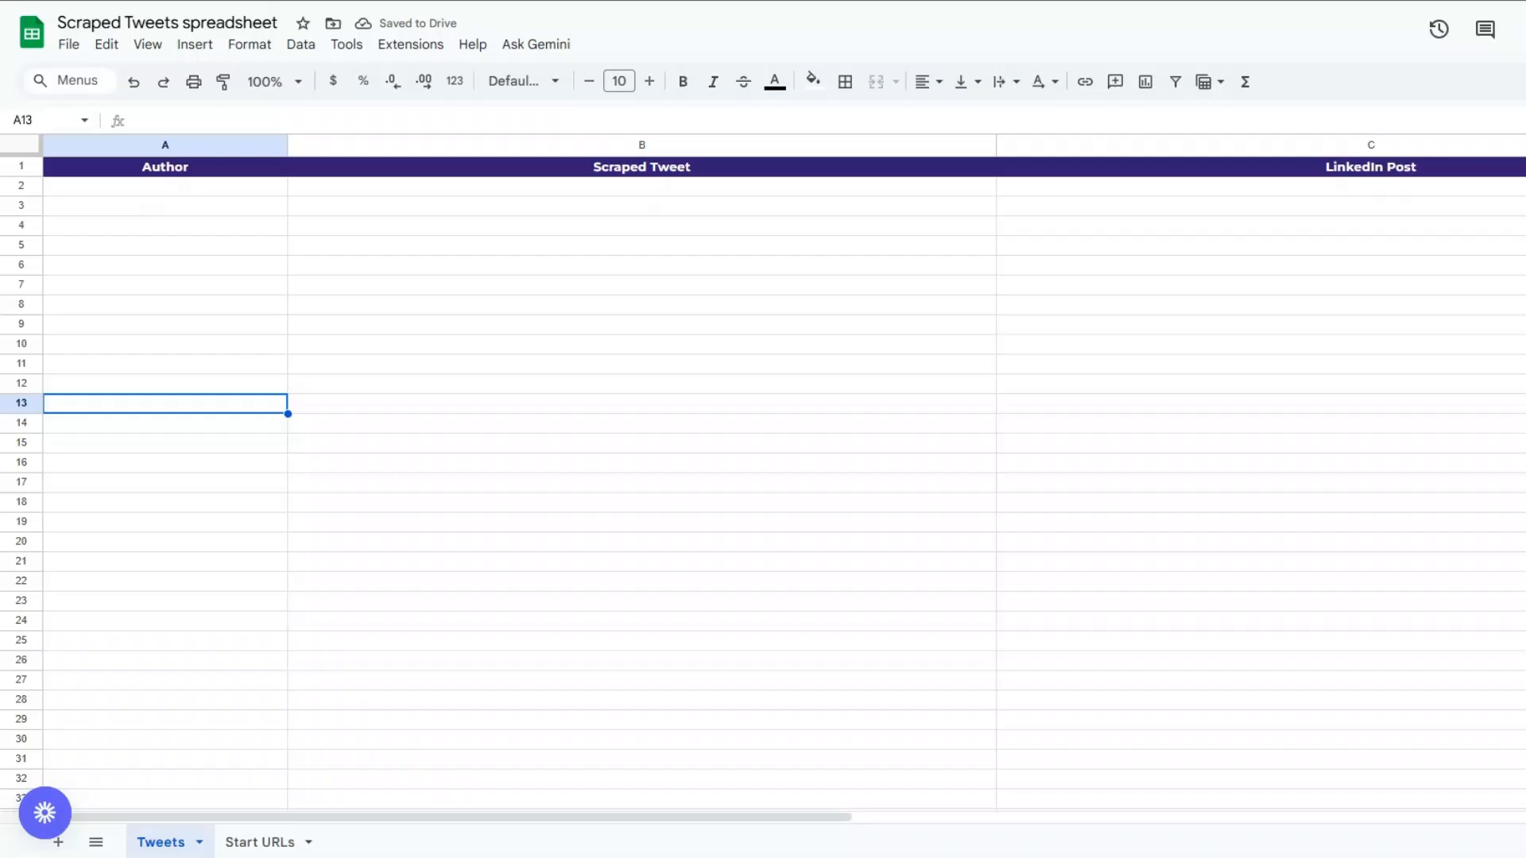
# Switch to the Scraped Tweets spreadsheet and examine the Author, Scraped Tweet and LinkedIn Post columns on the Tweets sheet.
pyautogui.click(769, 326)
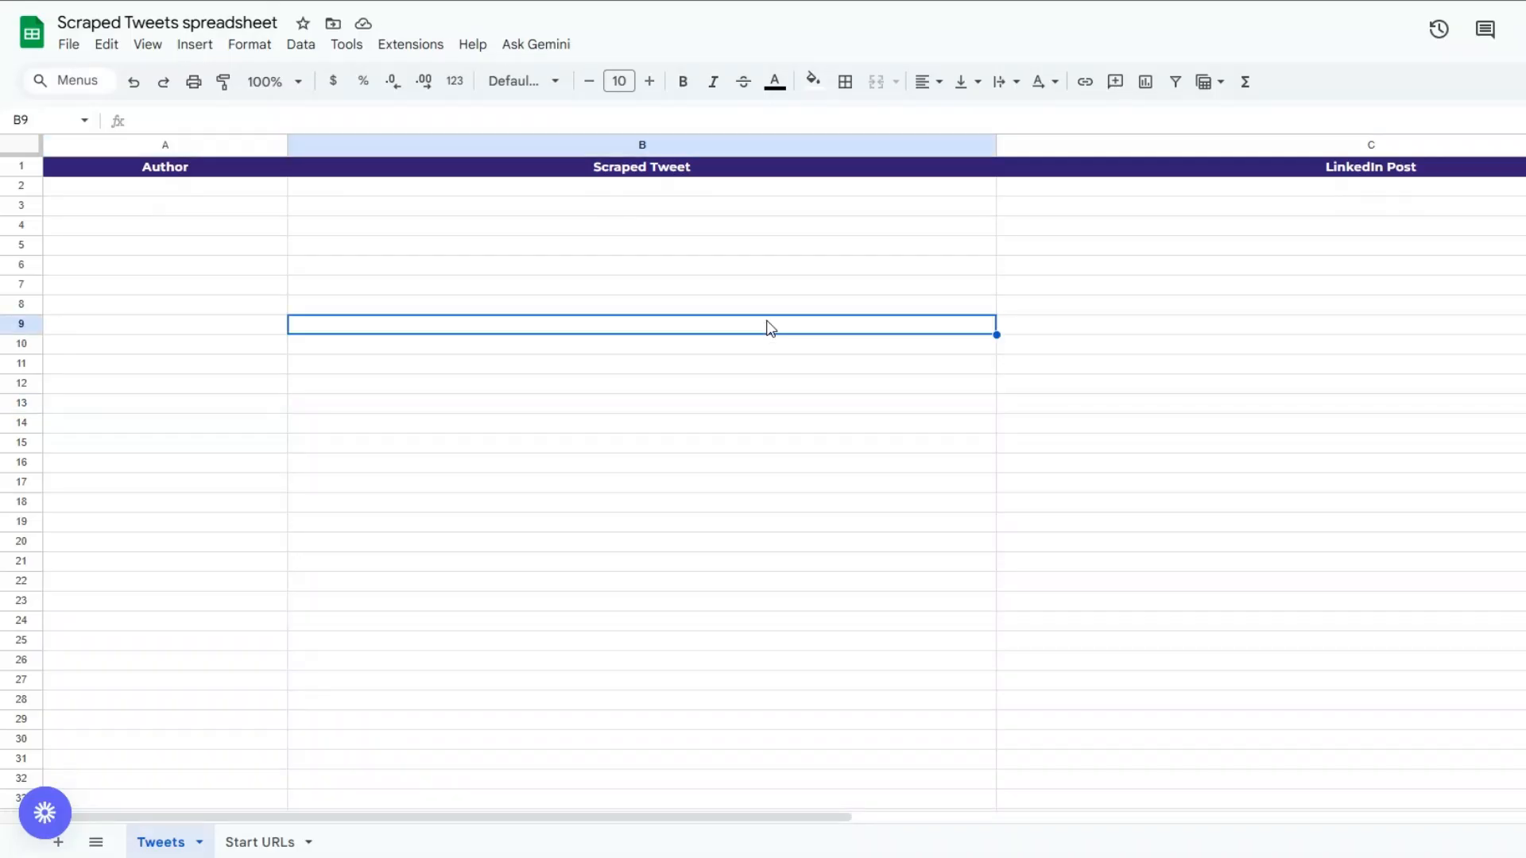
pyautogui.click(187, 293)
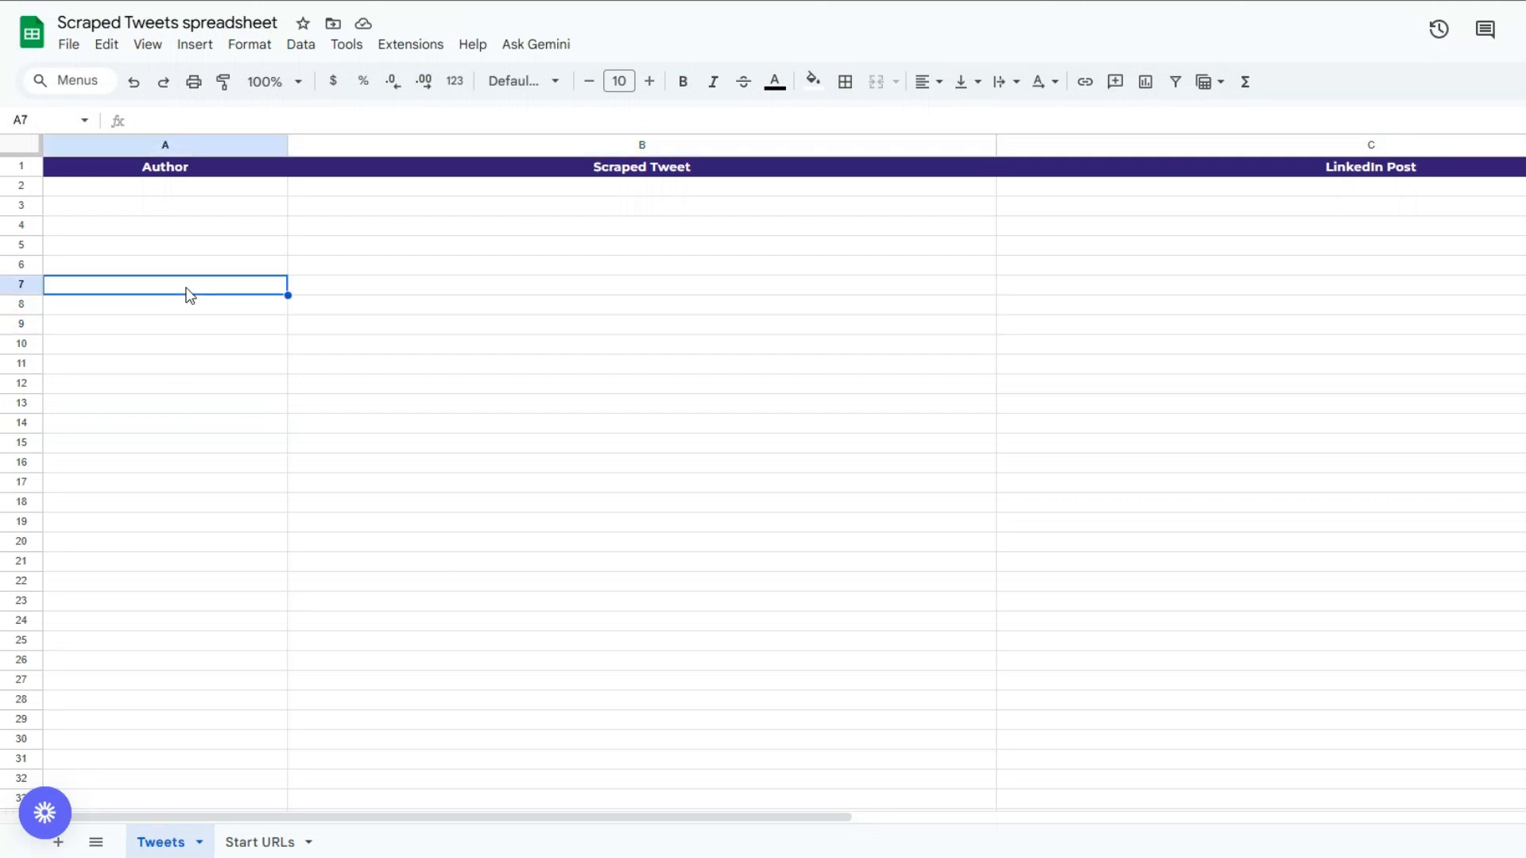
pyautogui.click(618, 264)
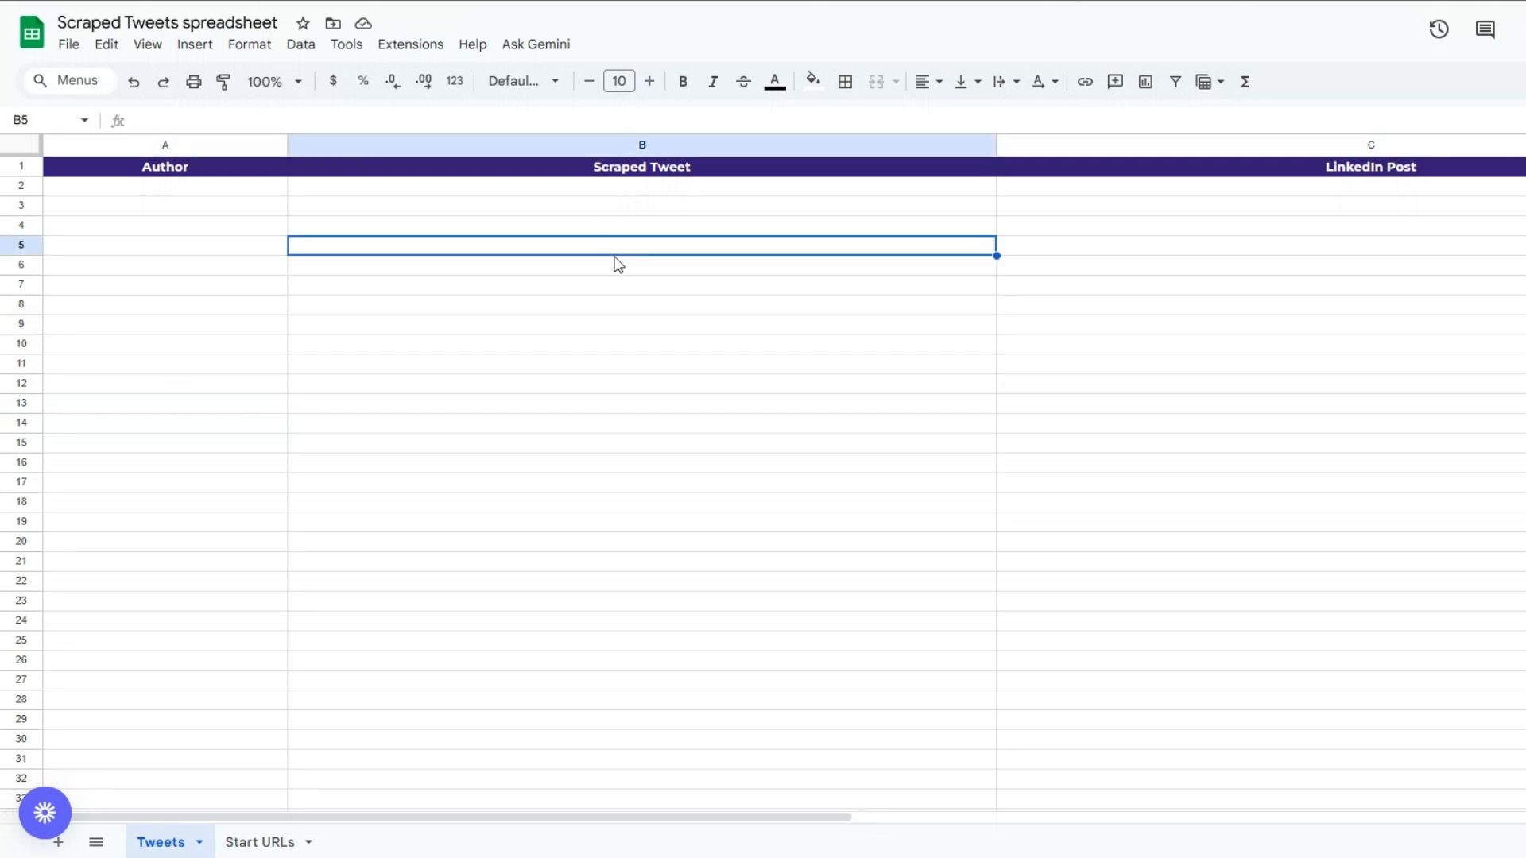
pyautogui.click(1290, 293)
pyautogui.click(346, 243)
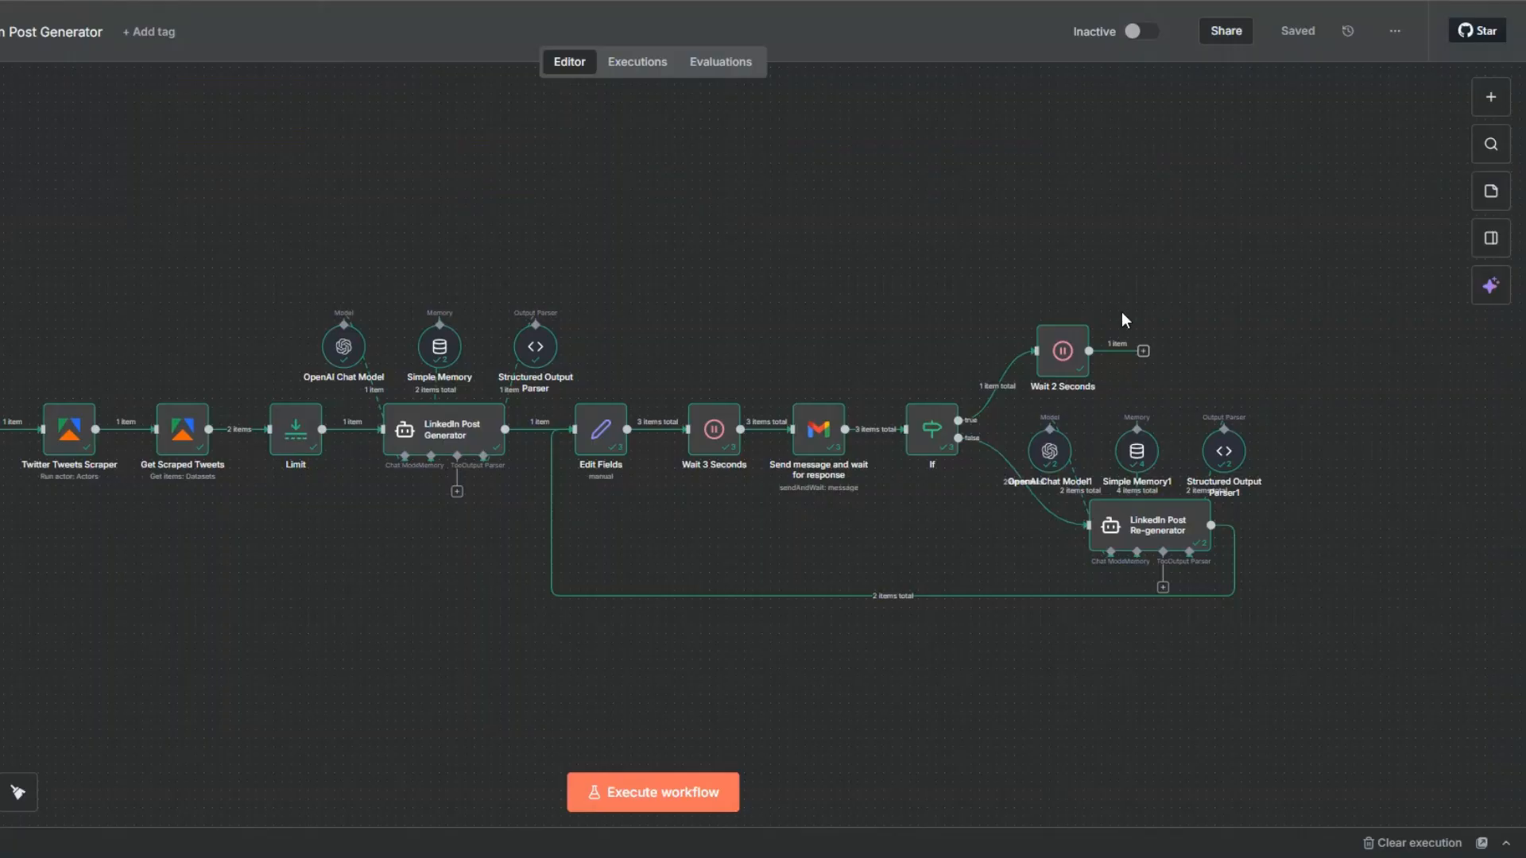
# Switch back to n8n and add a Google Sheets Append row in sheet node after the Wait 2 Seconds node.
pyautogui.click(1143, 351)
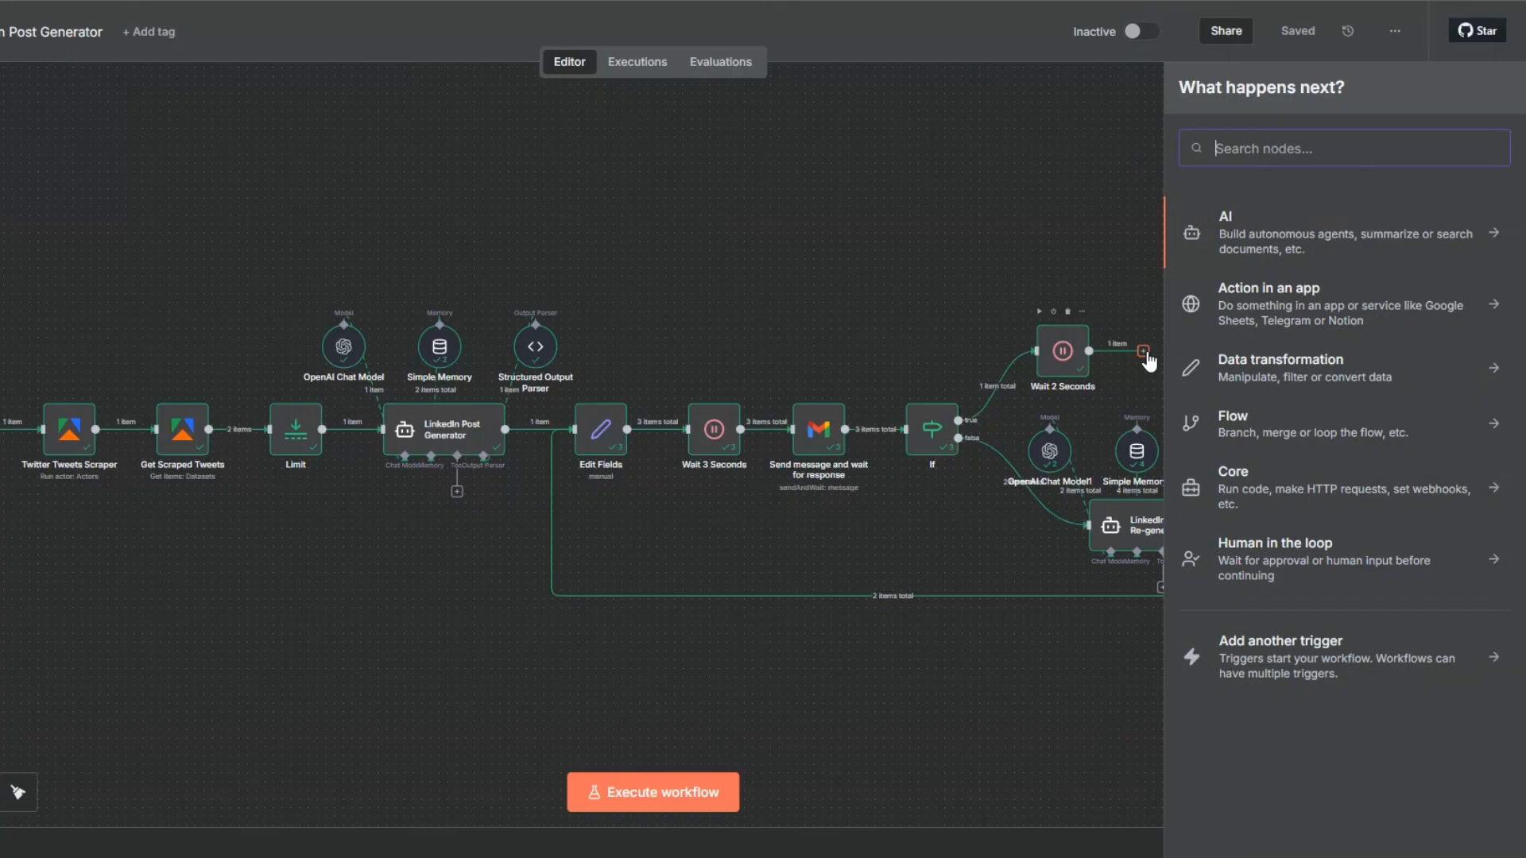
pyautogui.write('goo')
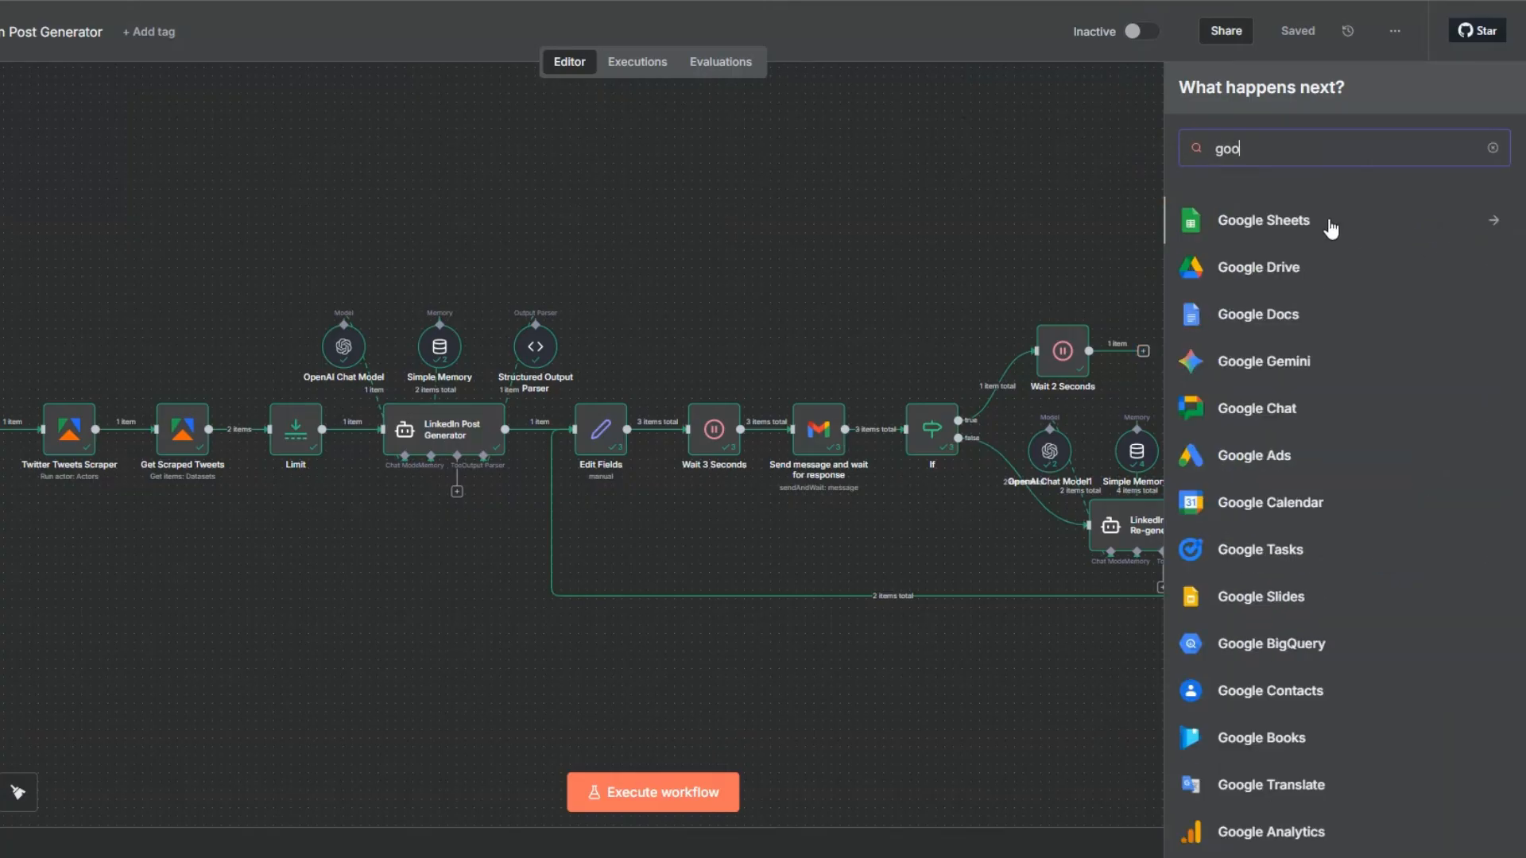
pyautogui.click(1330, 229)
pyautogui.click(1296, 426)
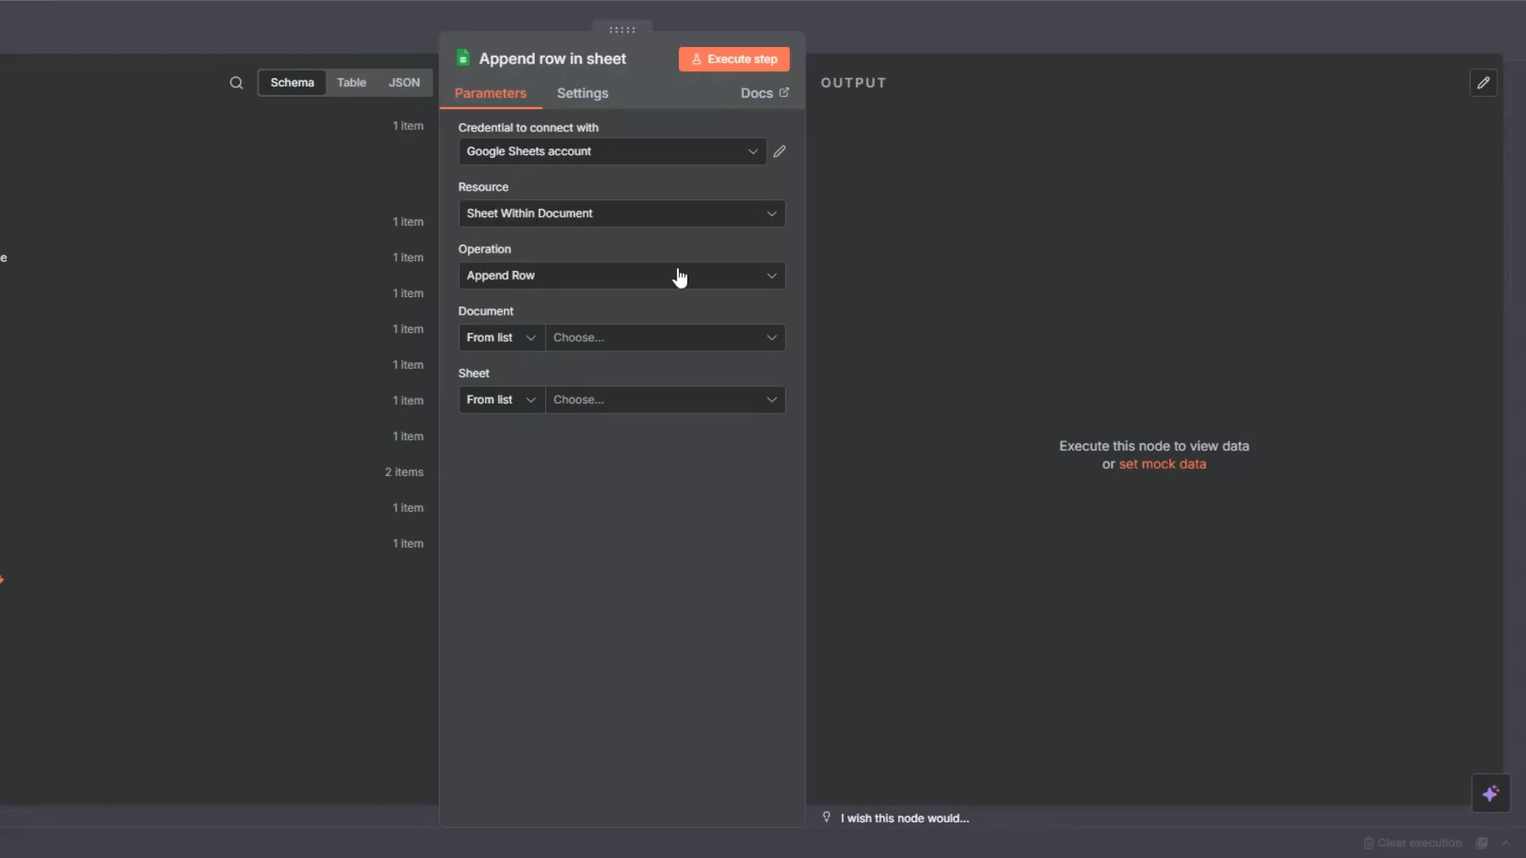
# Set the append node's document to Scraped Tweets spreadsheet and its sheet to Tweets.
pyautogui.click(569, 340)
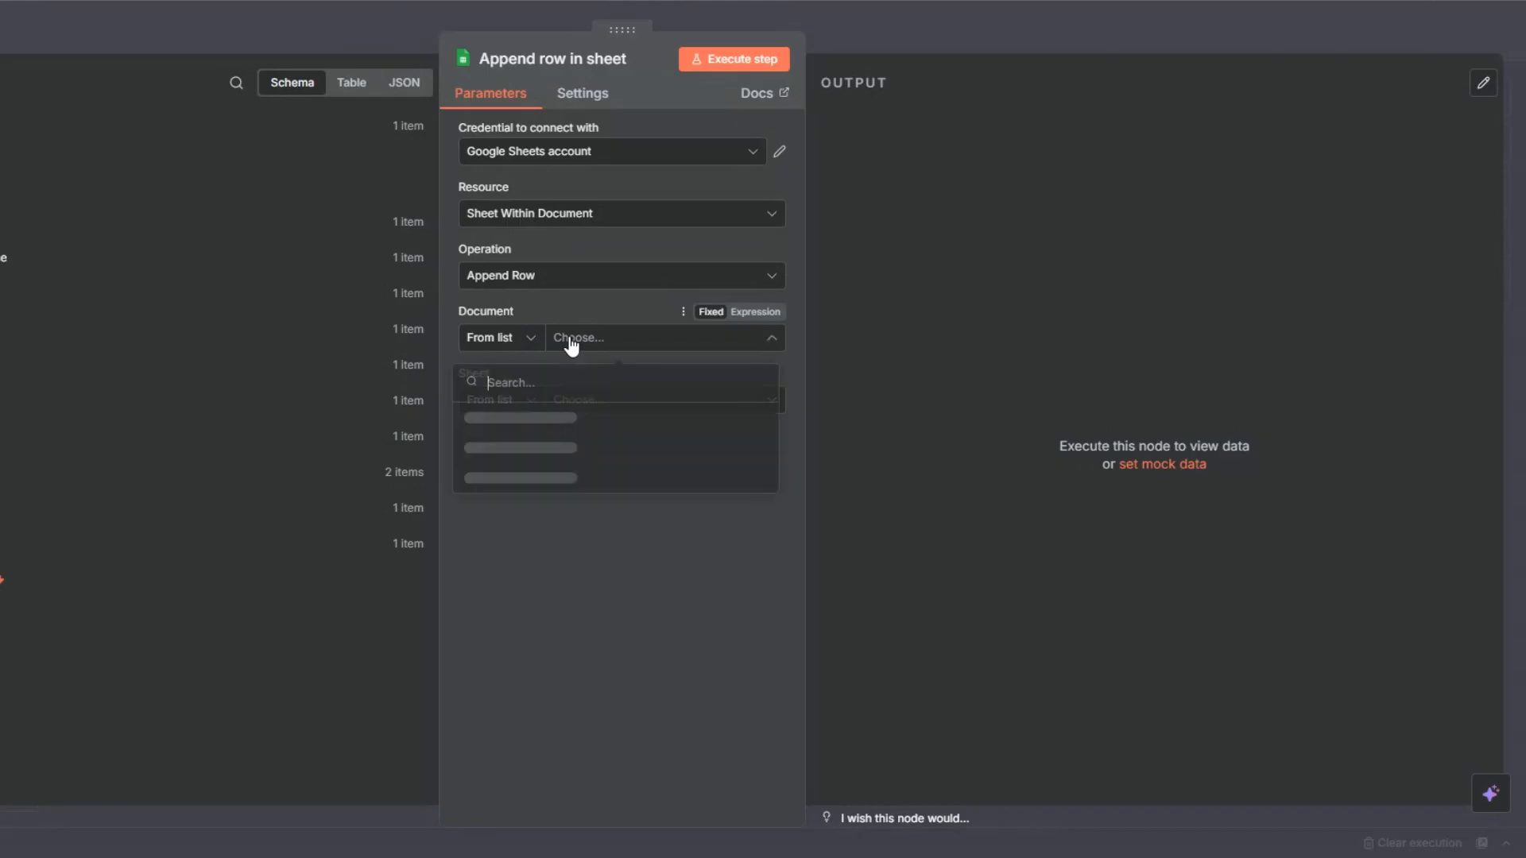
pyautogui.click(512, 420)
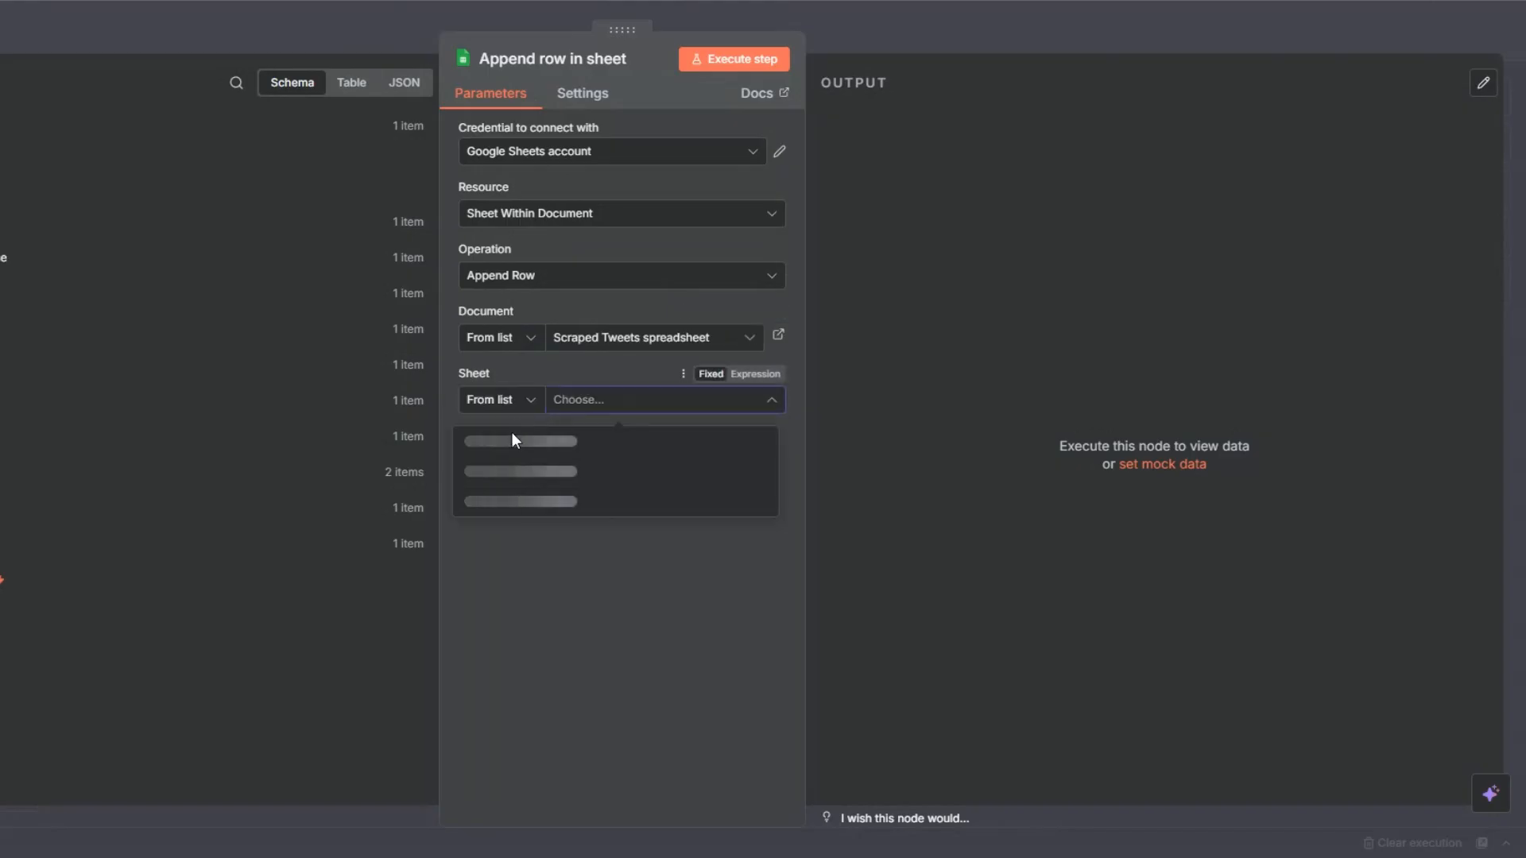
pyautogui.click(487, 451)
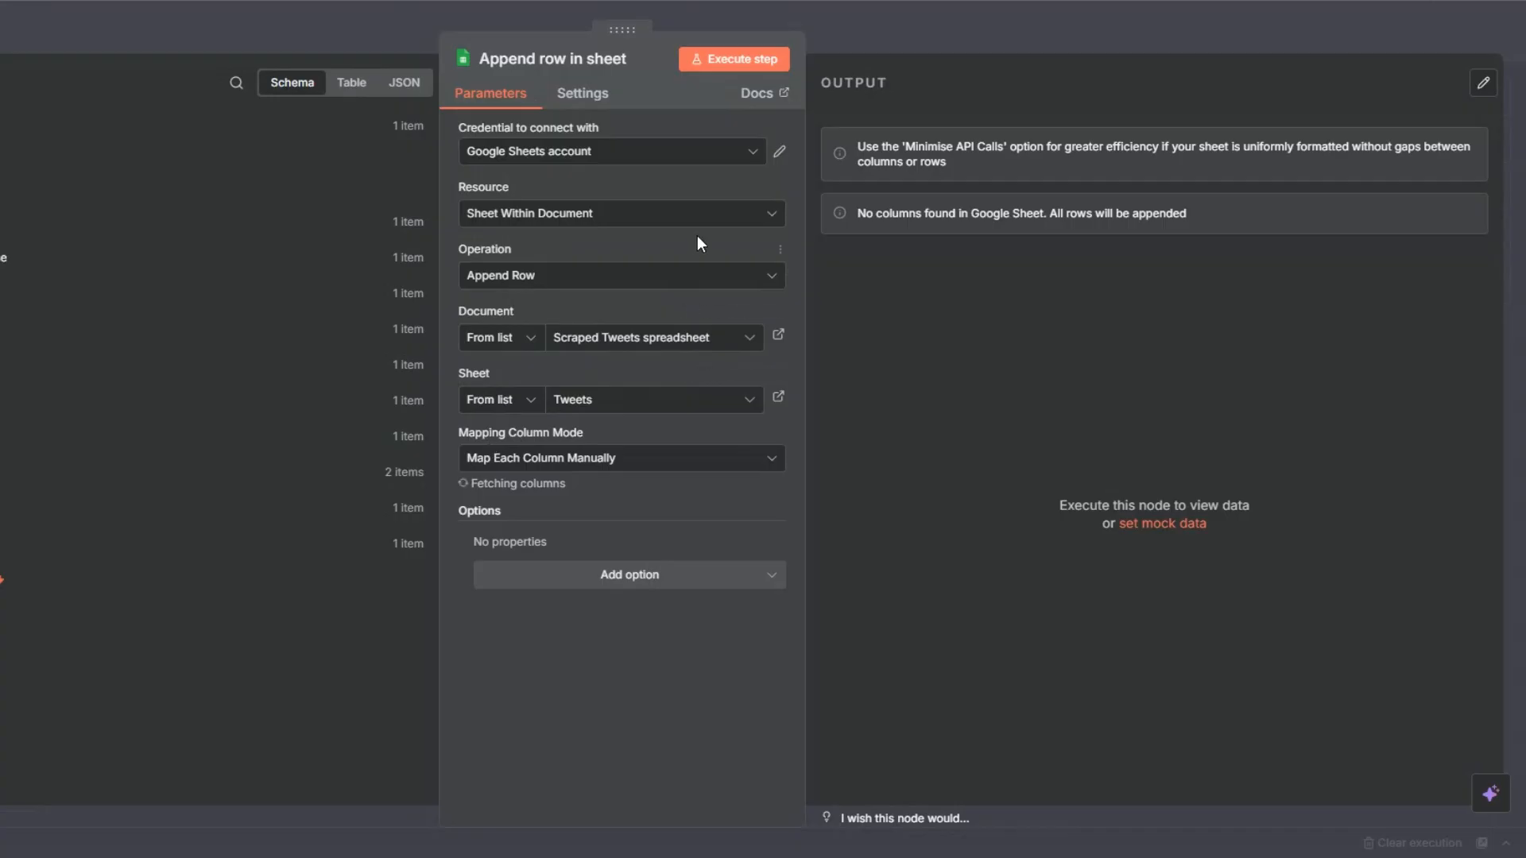
# Map the Author column to the user.legacy.name field from the Get Scraped Tweets node.
pyautogui.scroll(-1, 697, 238)
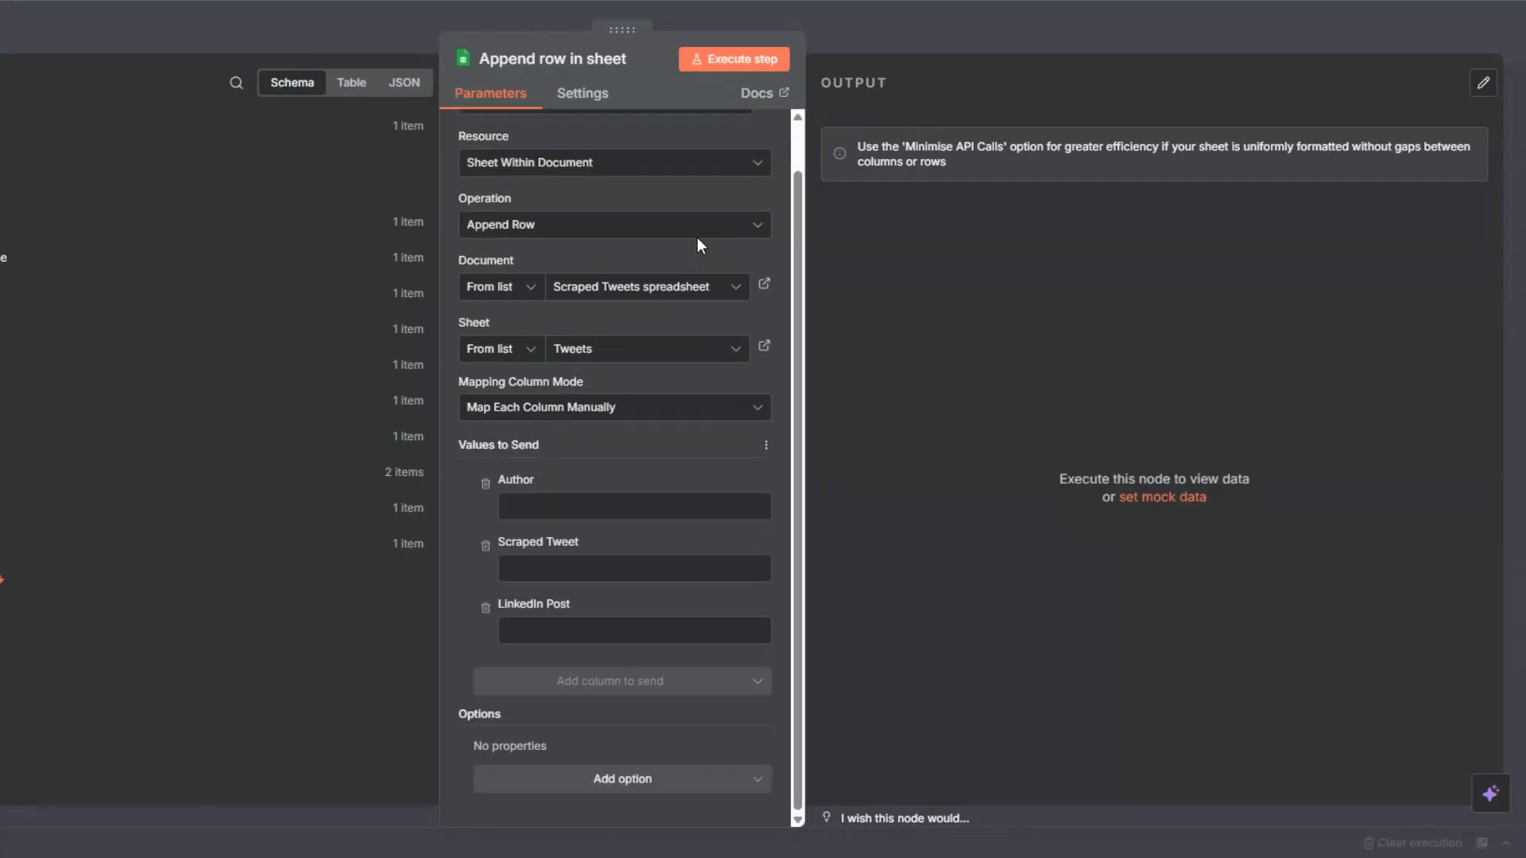
pyautogui.click(599, 501)
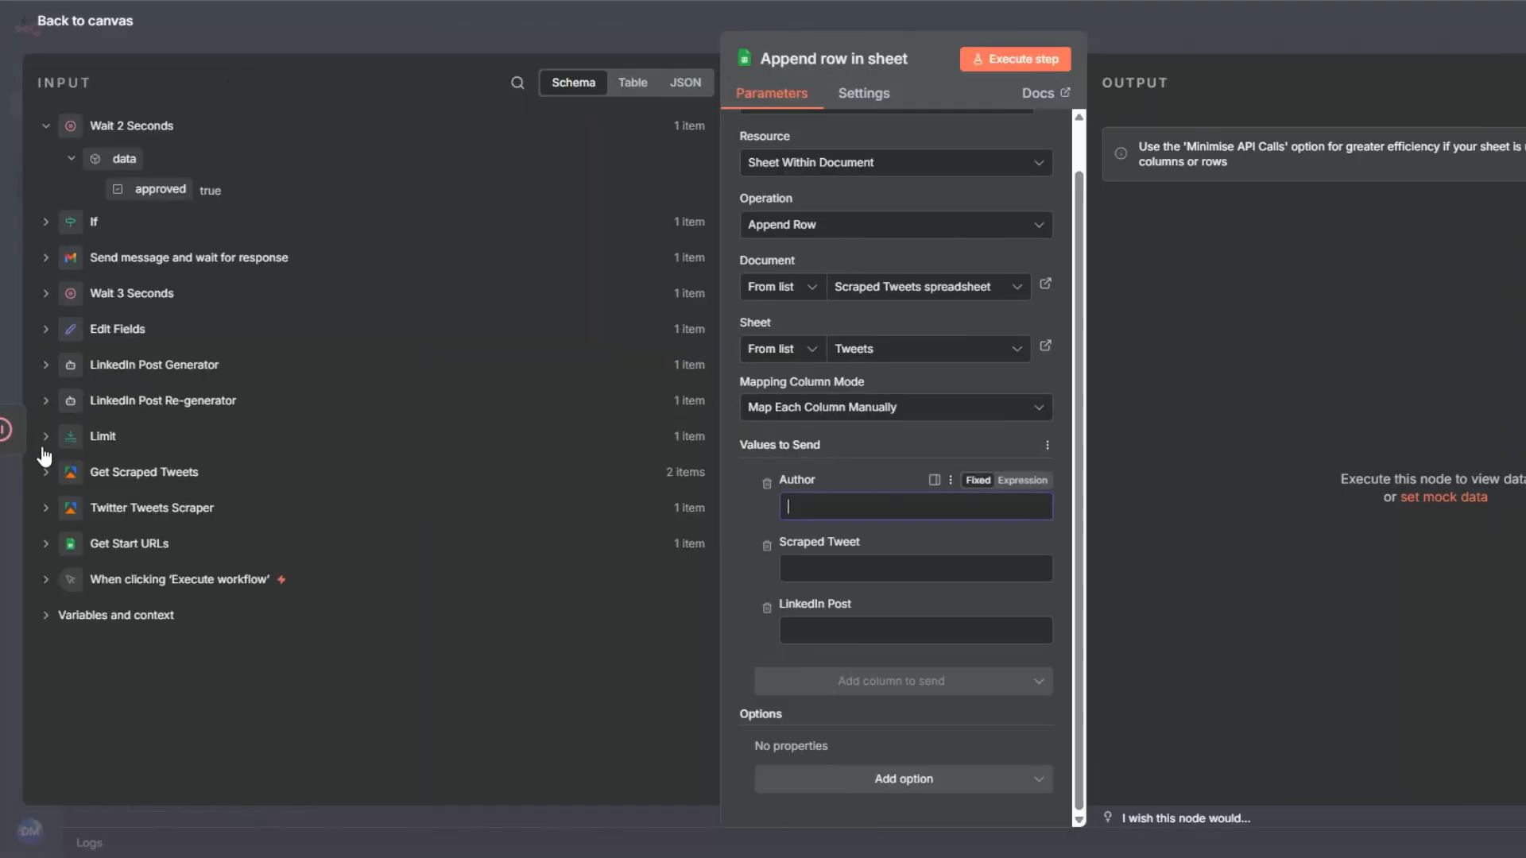
pyautogui.click(46, 475)
pyautogui.scroll(-5, 274, 306)
pyautogui.scroll(-12, 274, 307)
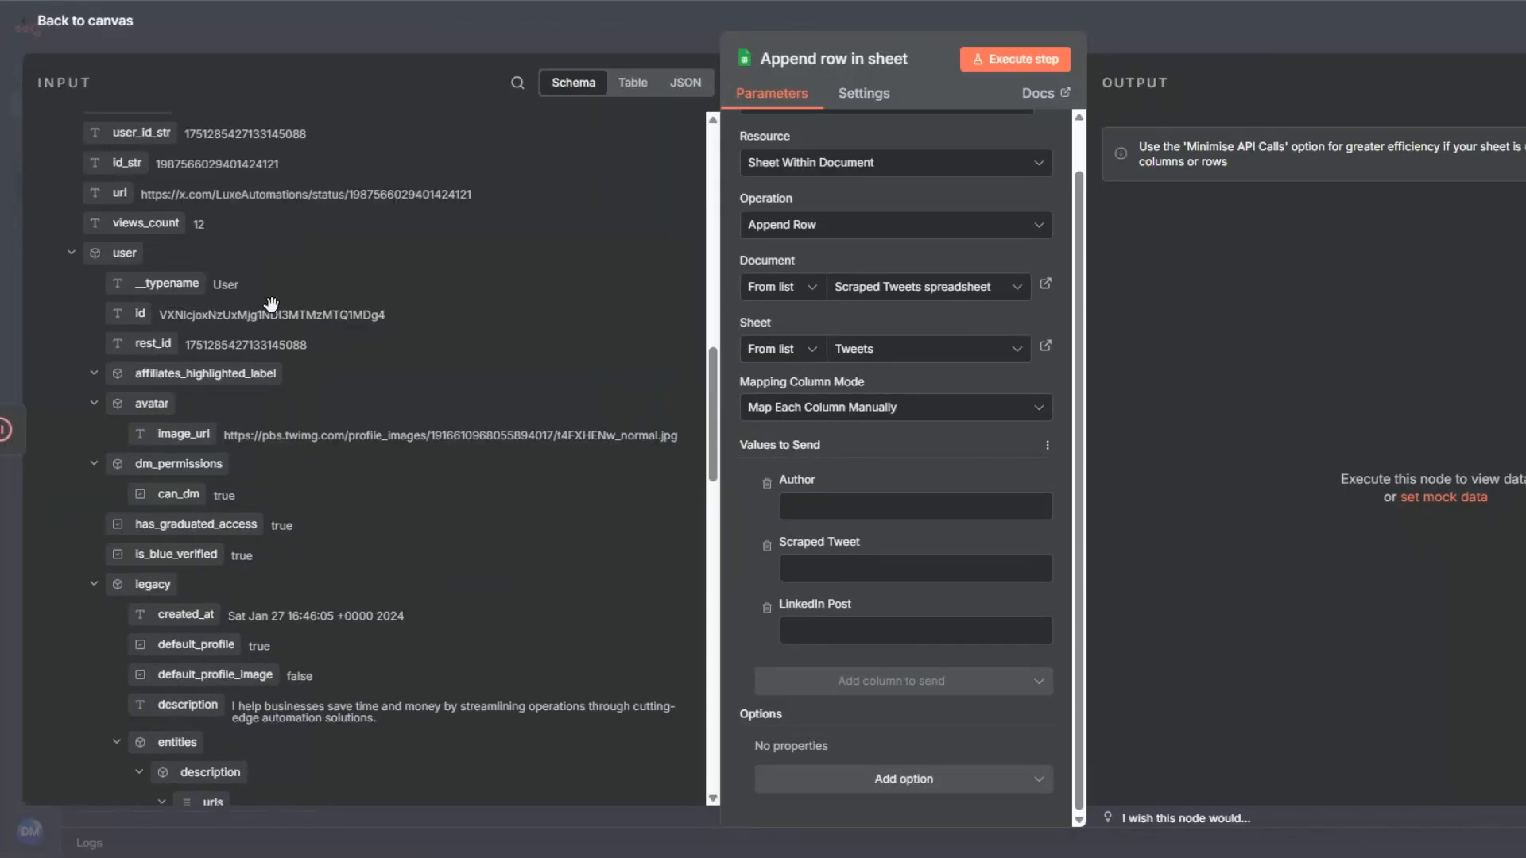
pyautogui.moveTo(172, 543); pyautogui.dragTo(878, 506)
# Map Scraped Tweet to full_text from Get Scraped Tweets and LinkedIn Post to the post field from Wait 3 Seconds.
pyautogui.scroll(10, 398, 376)
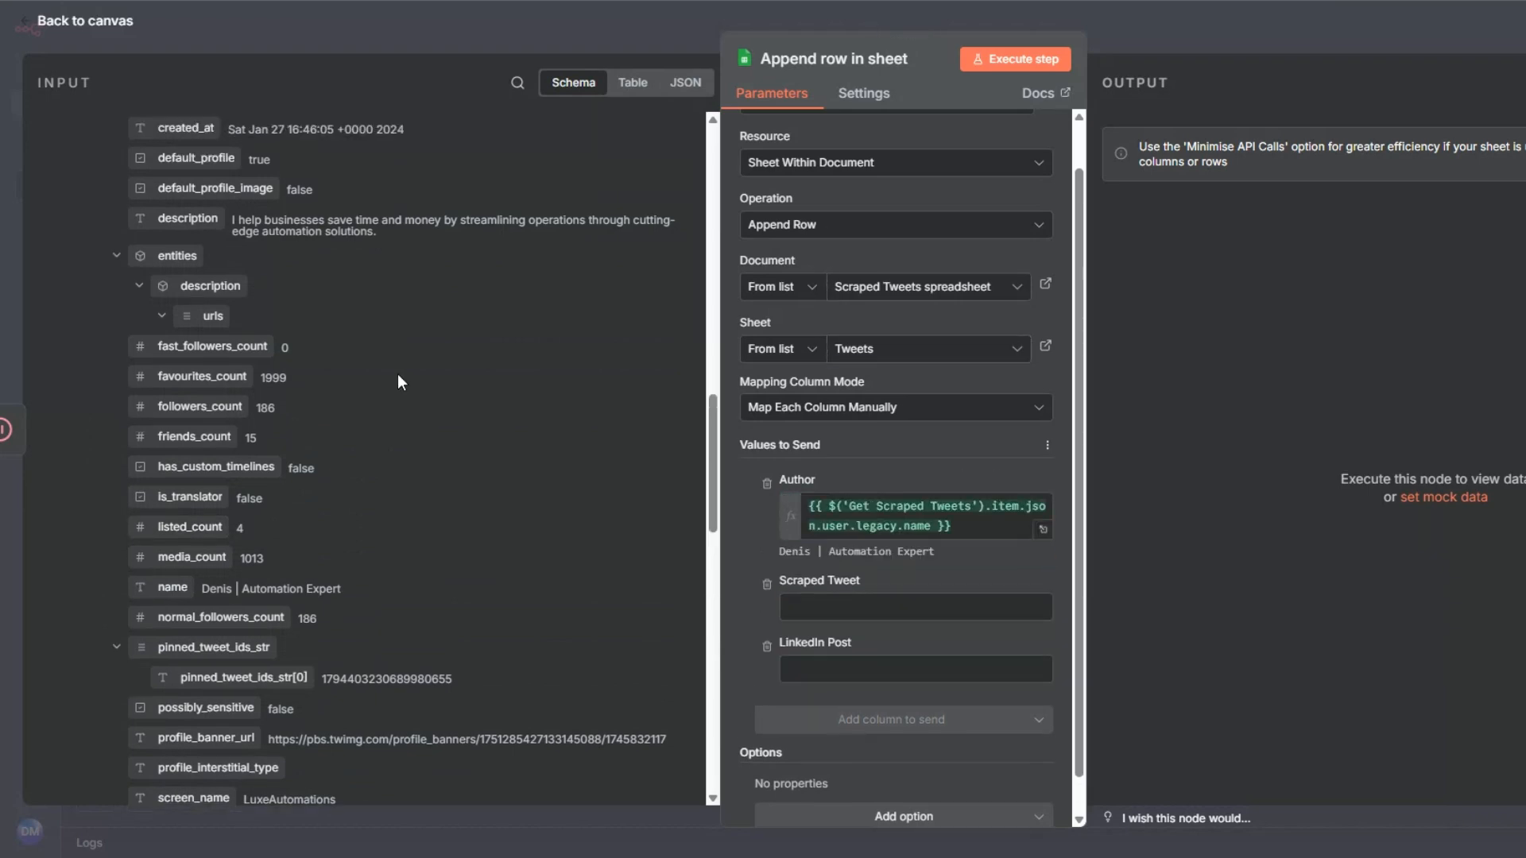
pyautogui.moveTo(136, 489); pyautogui.dragTo(856, 616)
pyautogui.scroll(5, 588, 399)
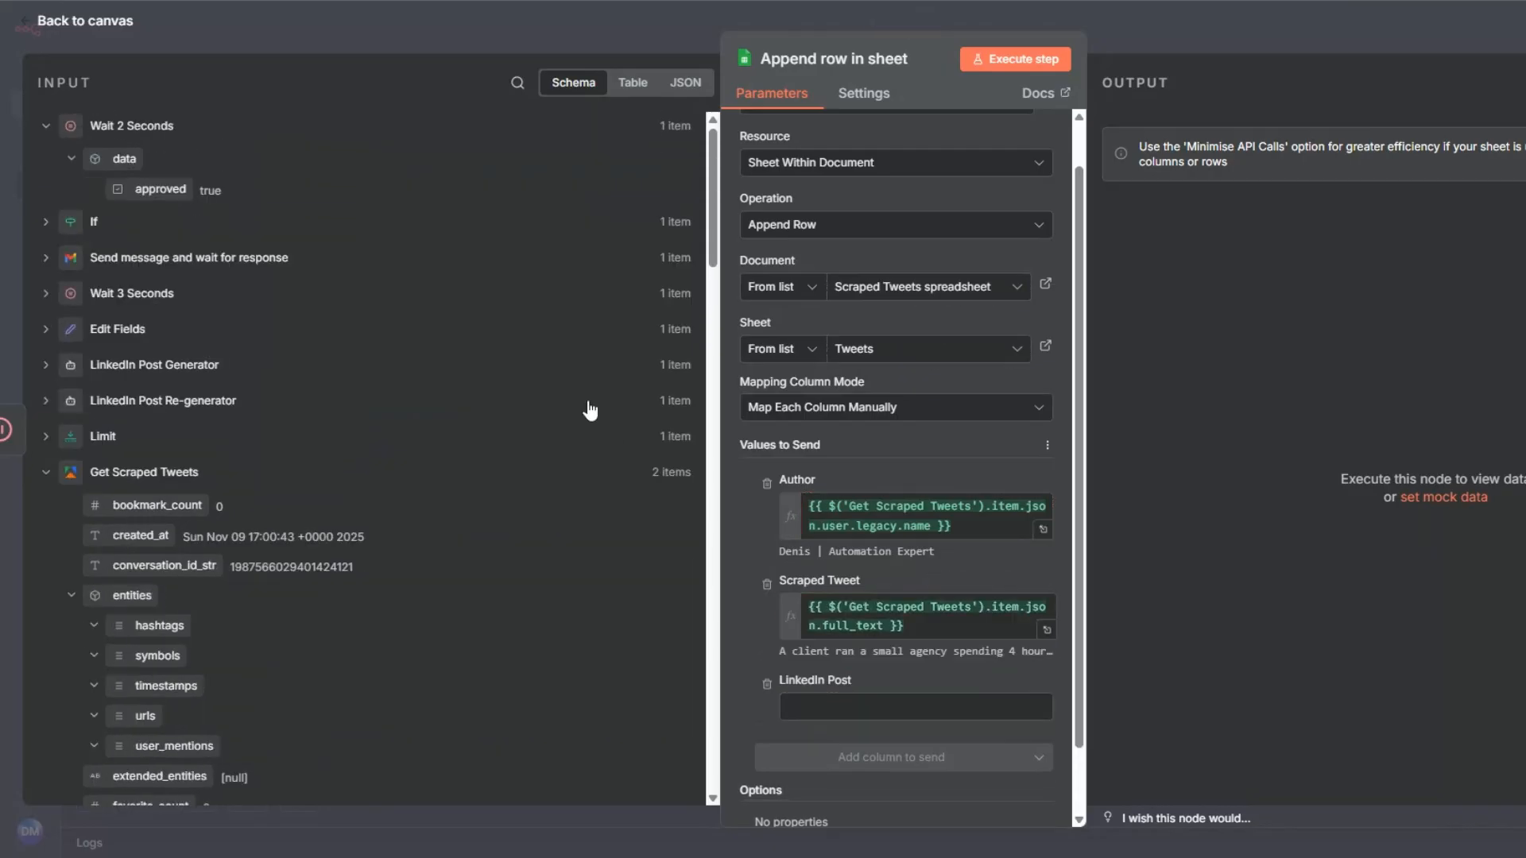
pyautogui.click(45, 294)
pyautogui.moveTo(118, 328); pyautogui.dragTo(823, 704)
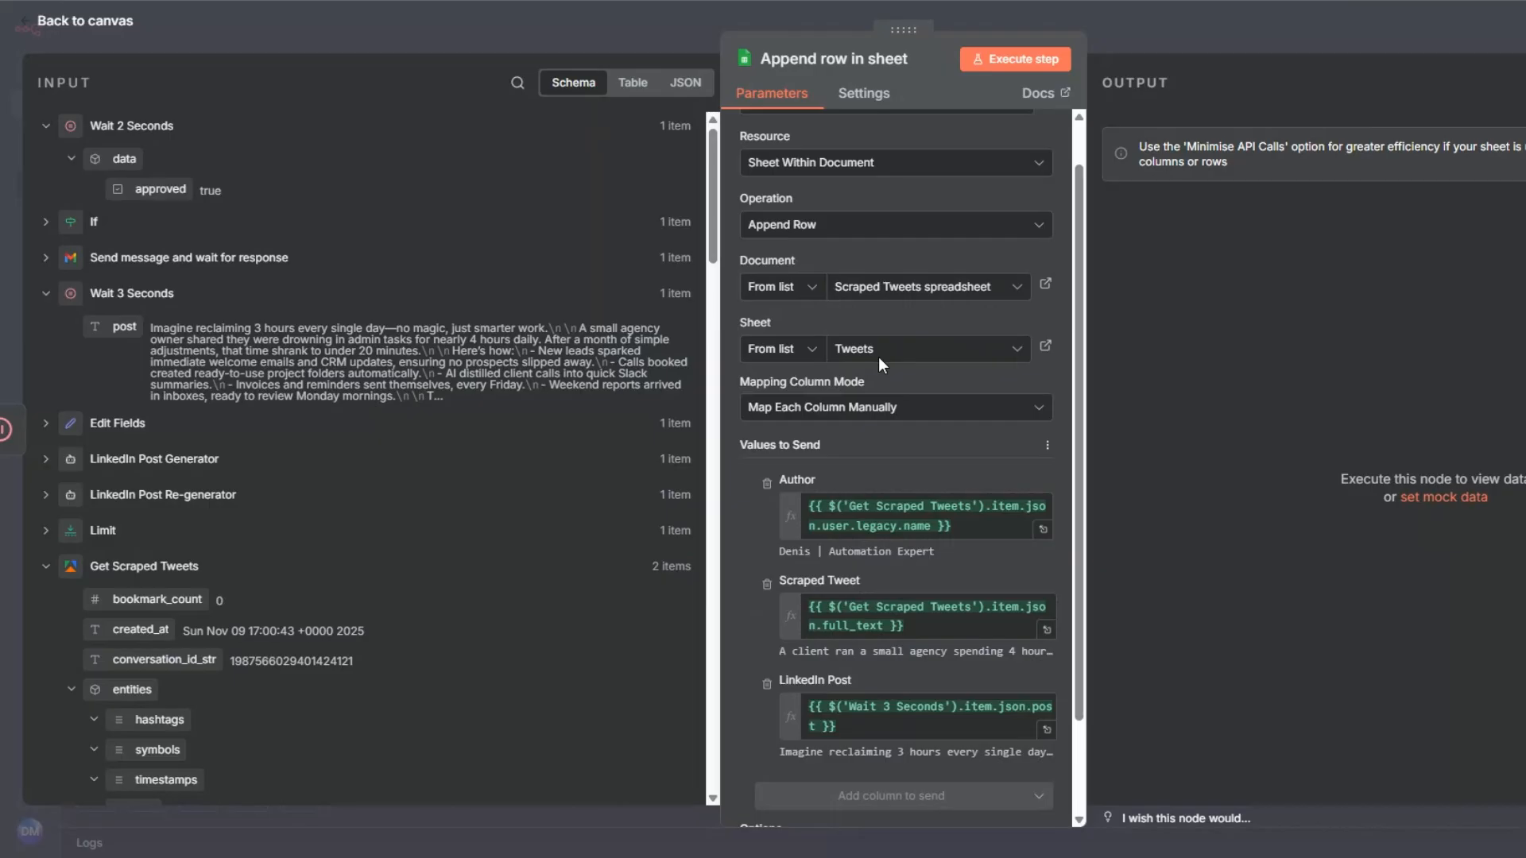
# Execute the append node and check the new row's Author, Scraped Tweet and LinkedIn Post cells in the Scraped Tweets spreadsheet.
pyautogui.click(1001, 58)
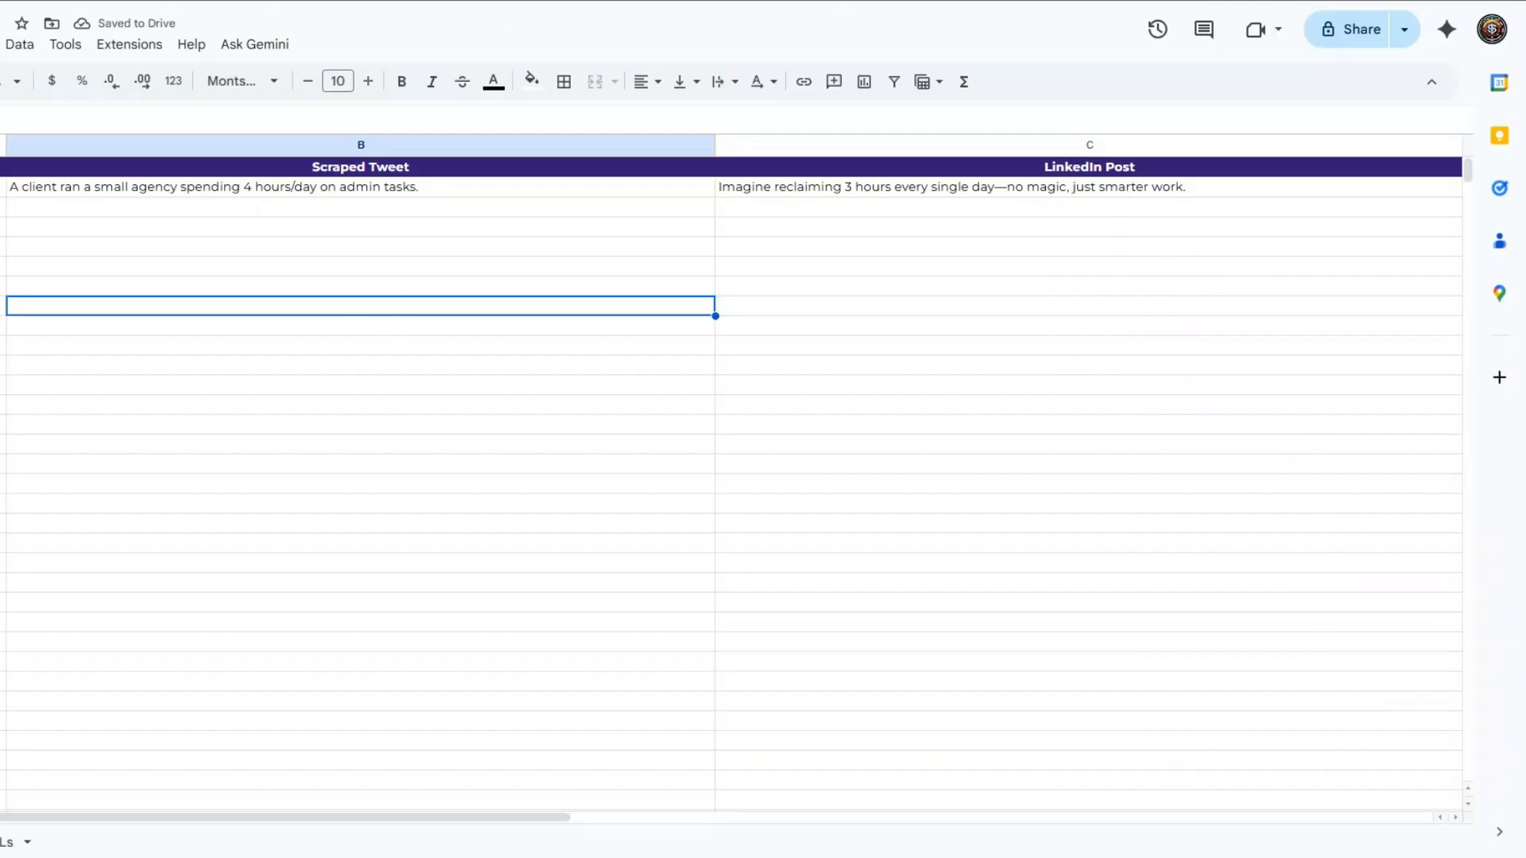
pyautogui.doubleClick(161, 192)
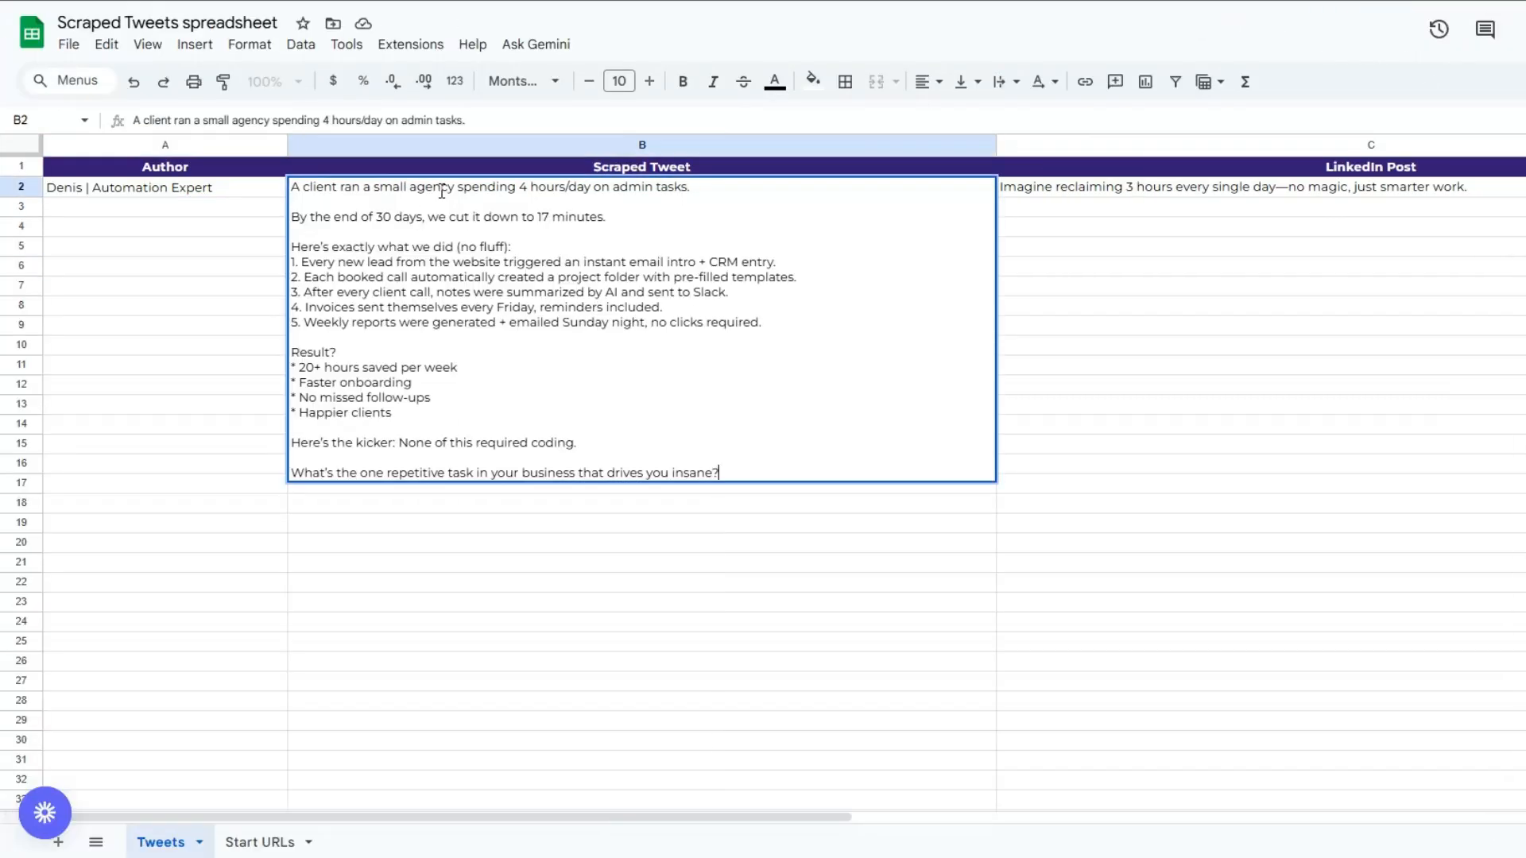
pyautogui.click(554, 523)
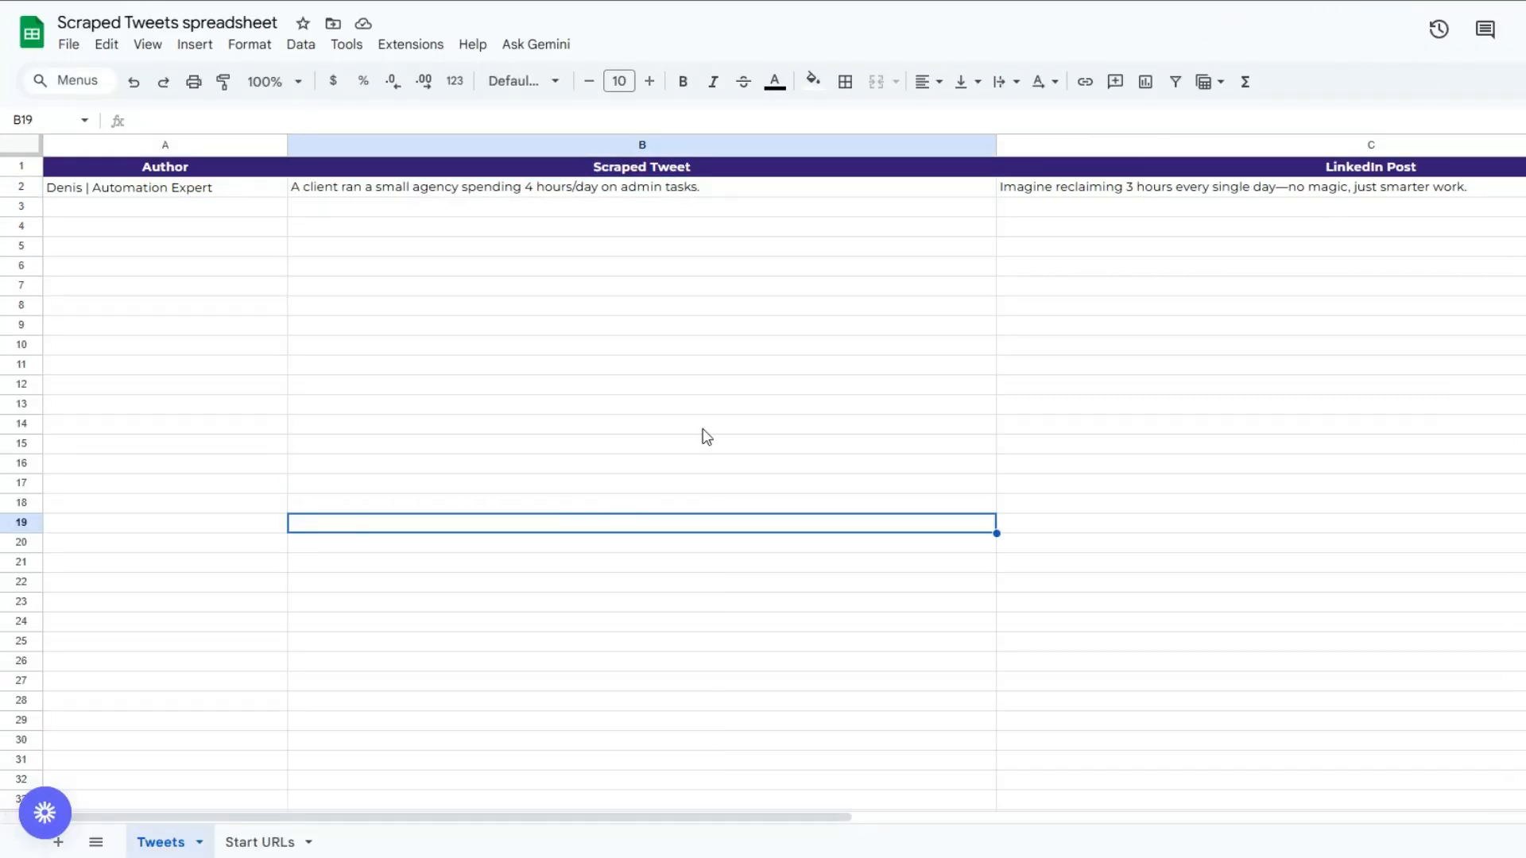
pyautogui.doubleClick(1051, 189)
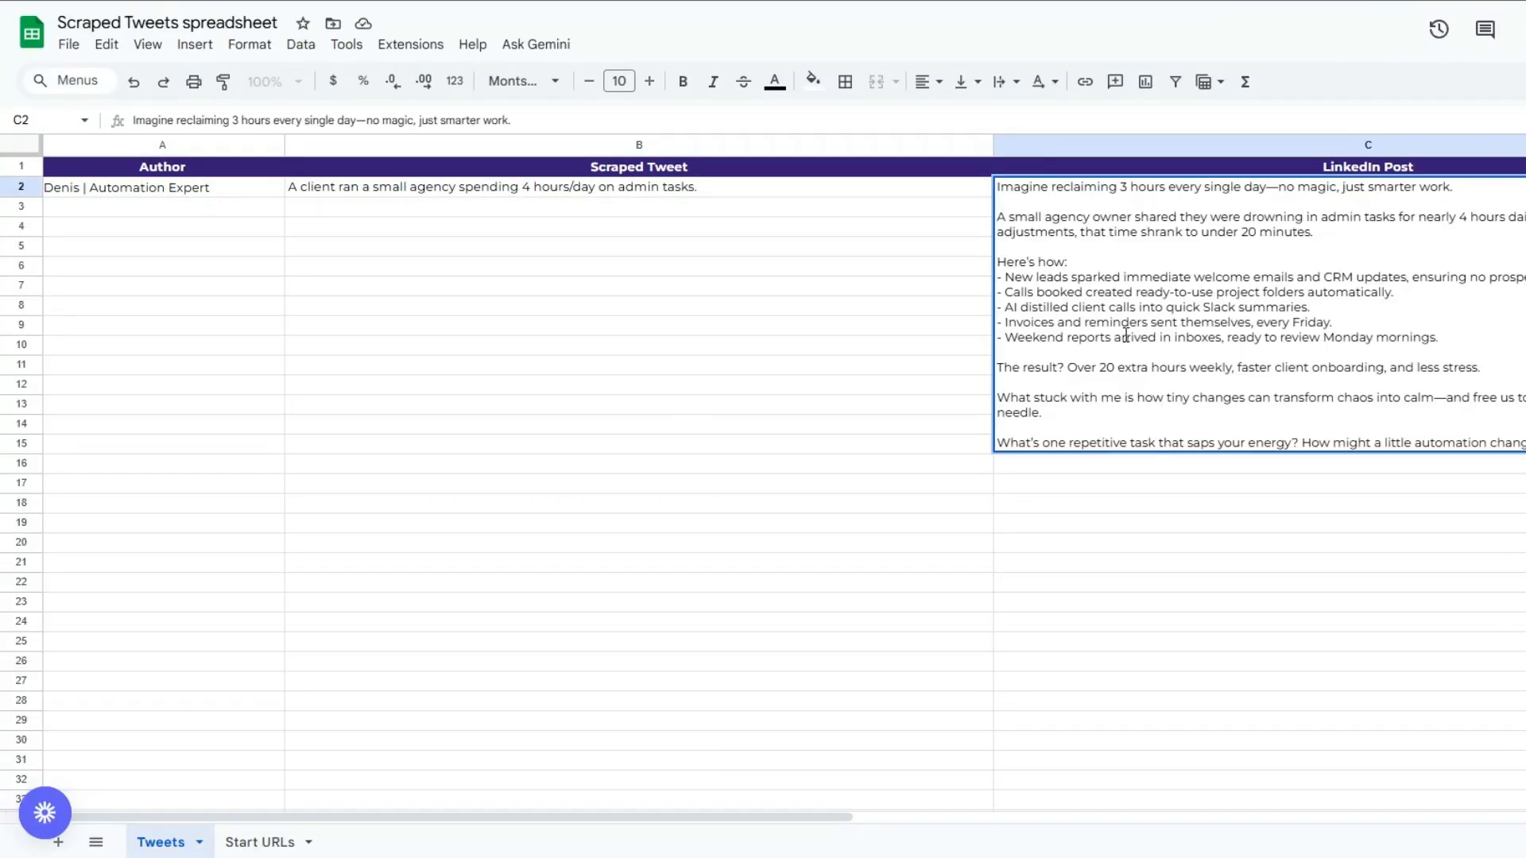
pyautogui.click(667, 207)
pyautogui.click(1232, 298)
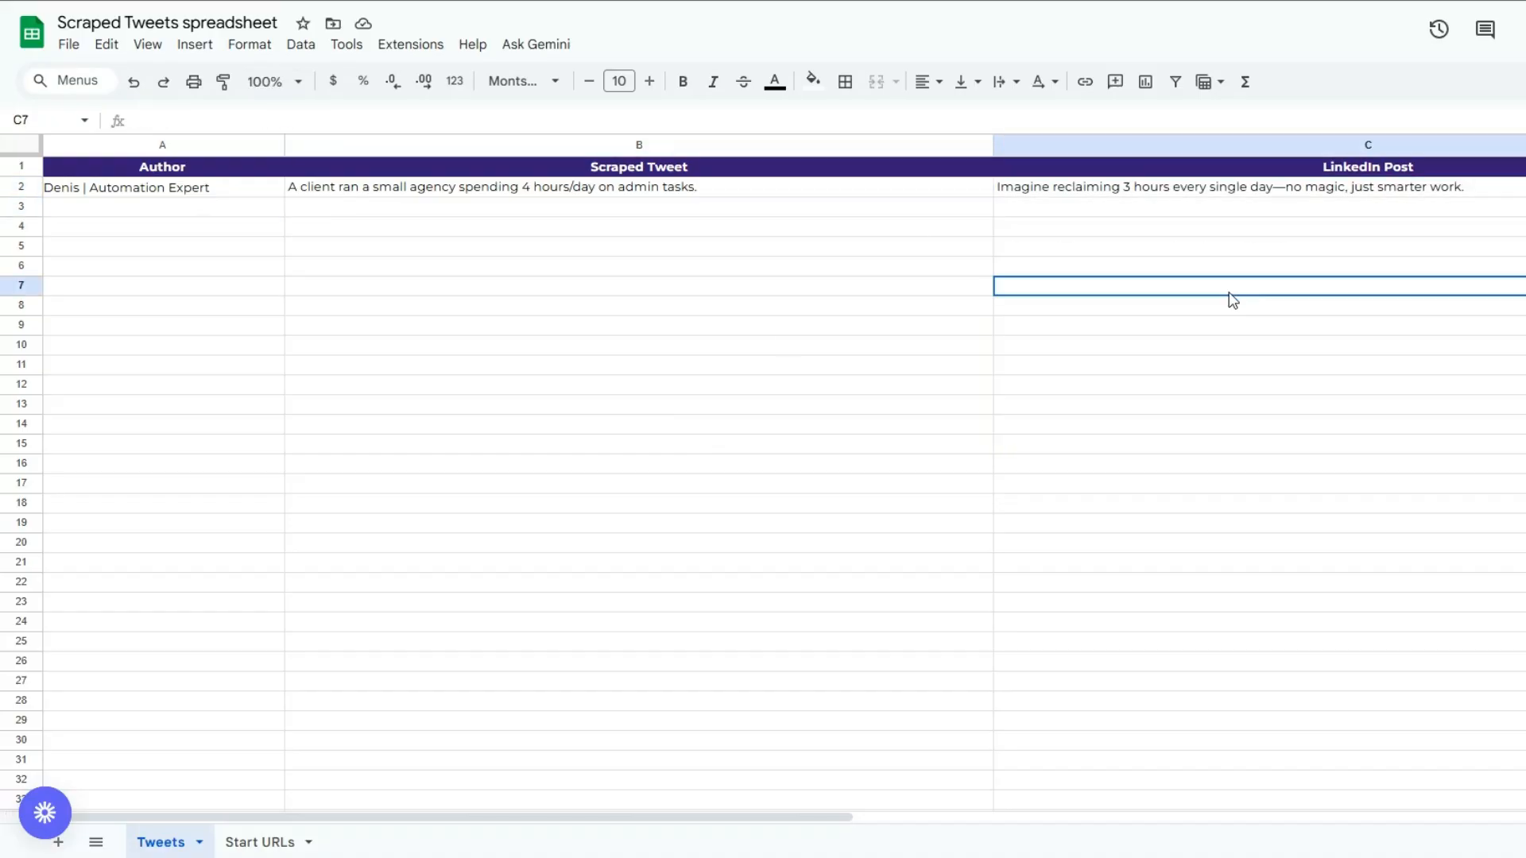
pyautogui.click(773, 323)
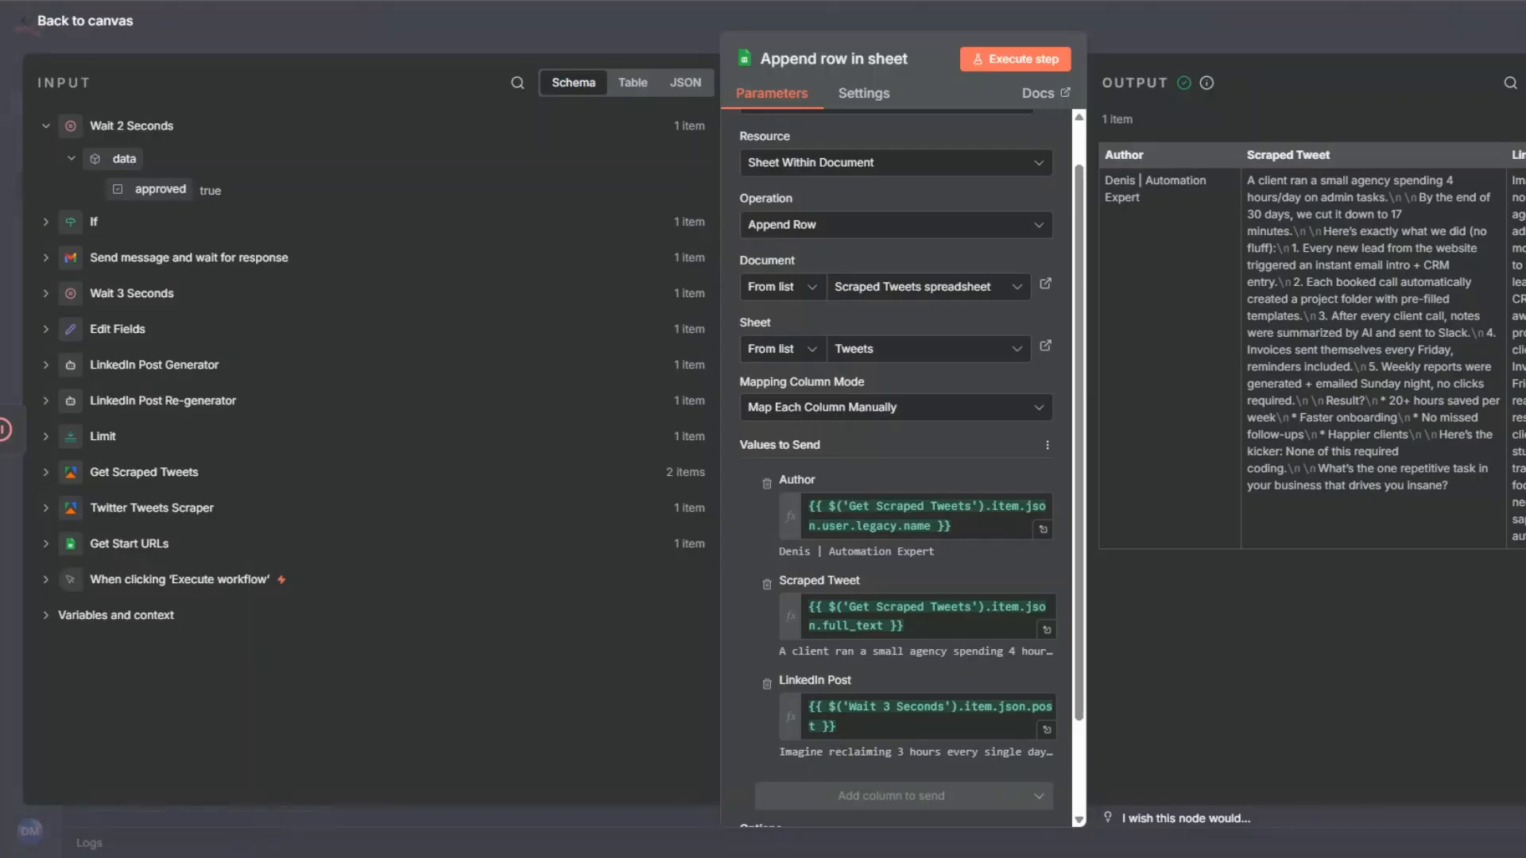
pyautogui.press('Escape')
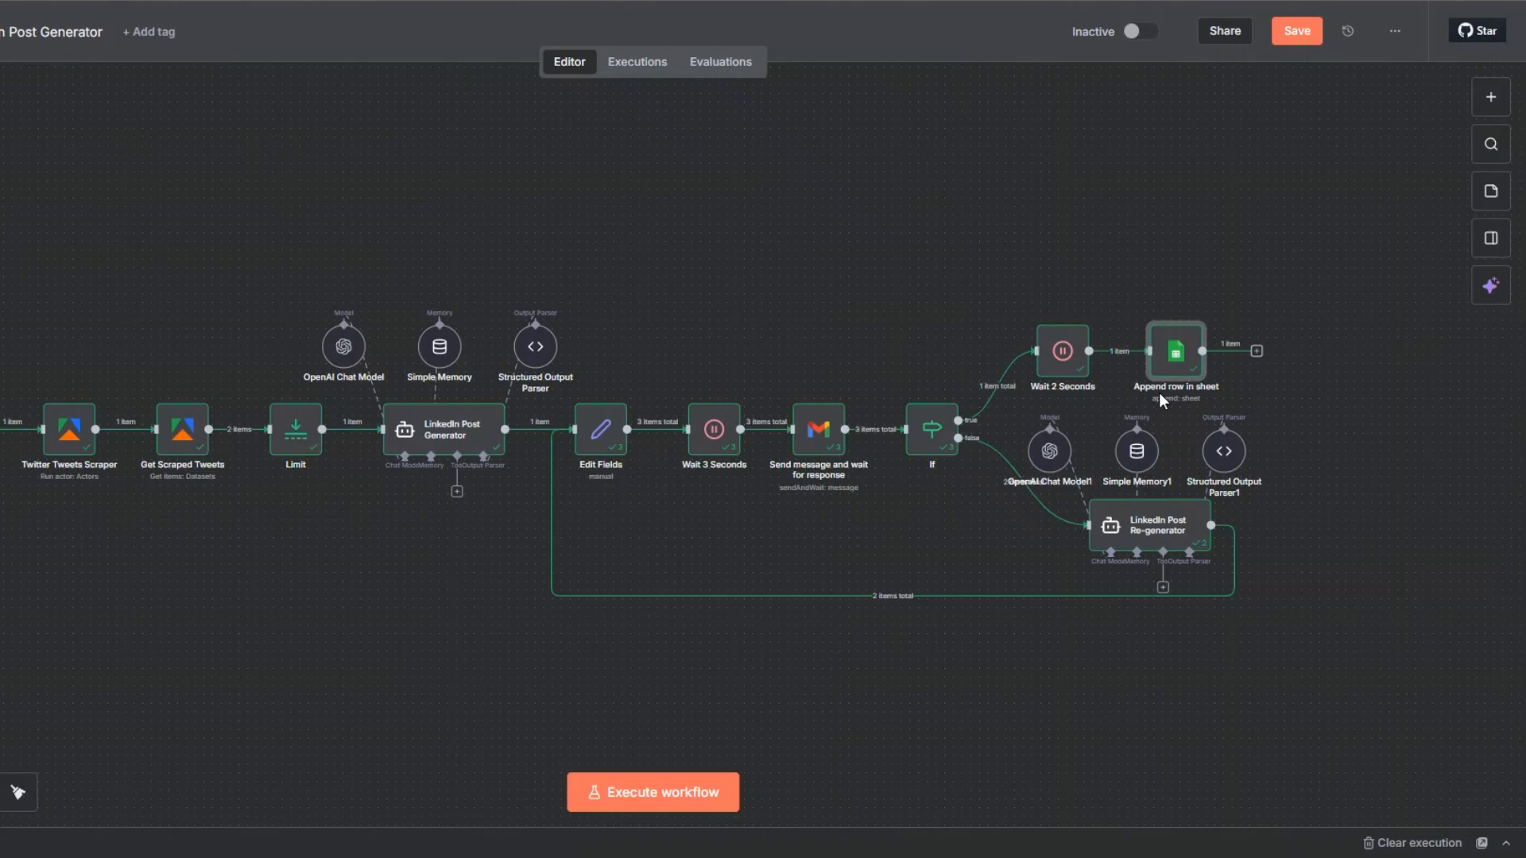
# Rename the Append row in sheet node to LinkedIn Post.
pyautogui.press('F2')
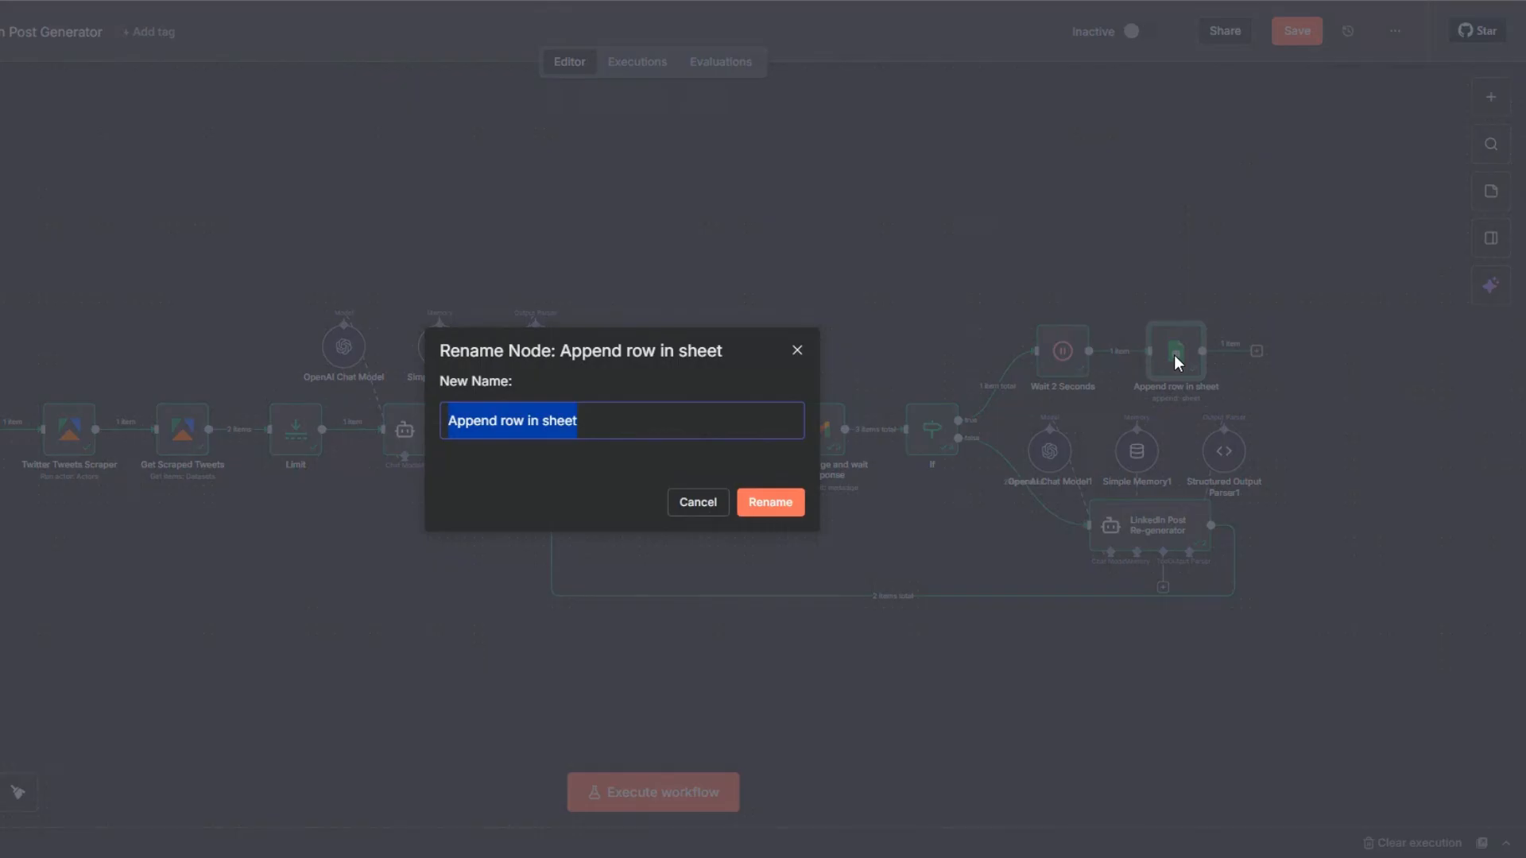
pyautogui.write('LinkedIn Post')
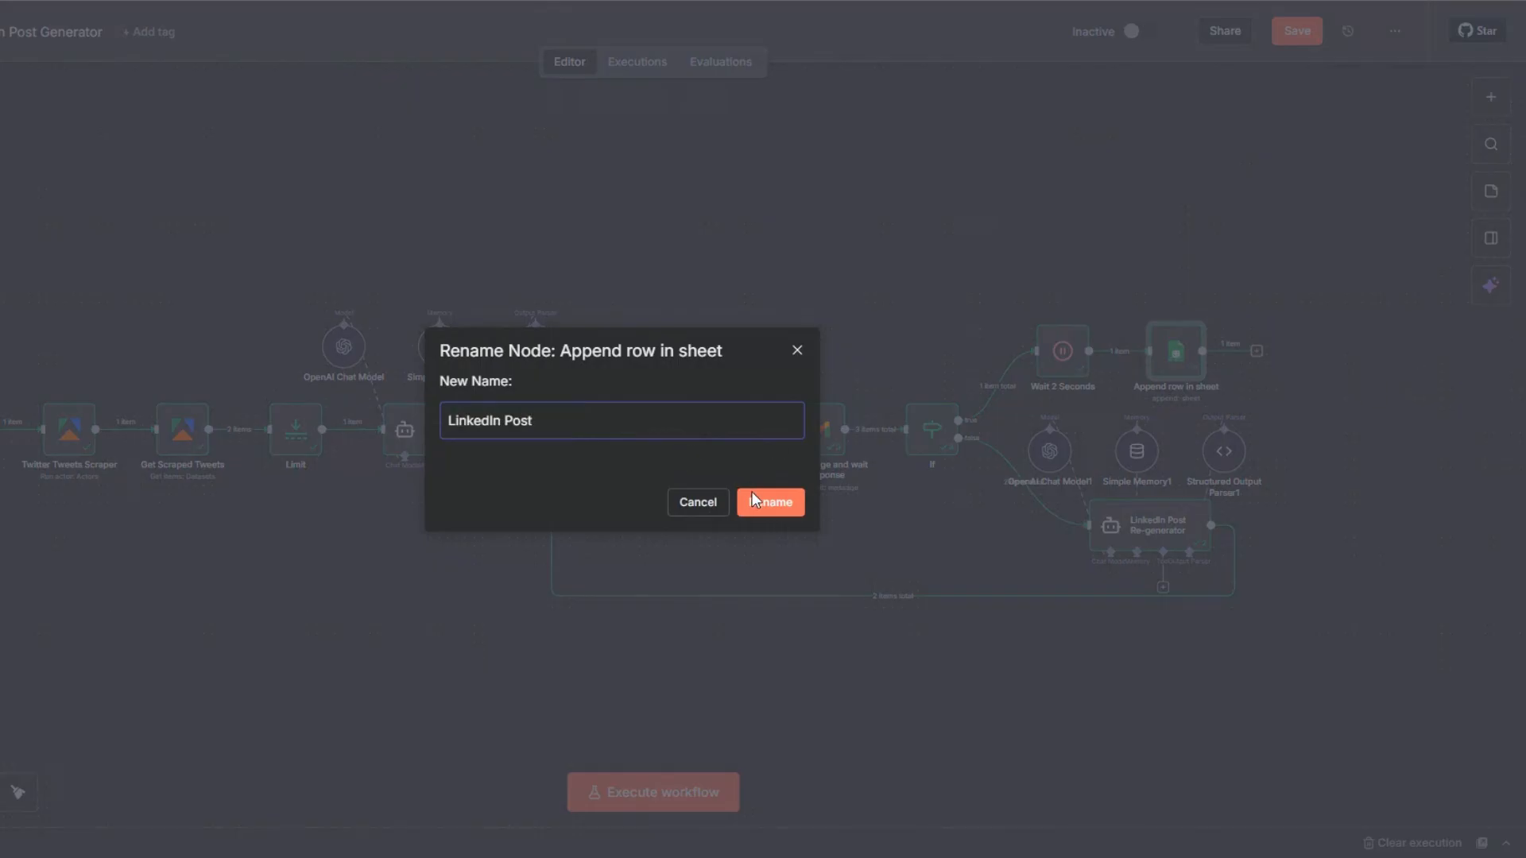
pyautogui.click(755, 499)
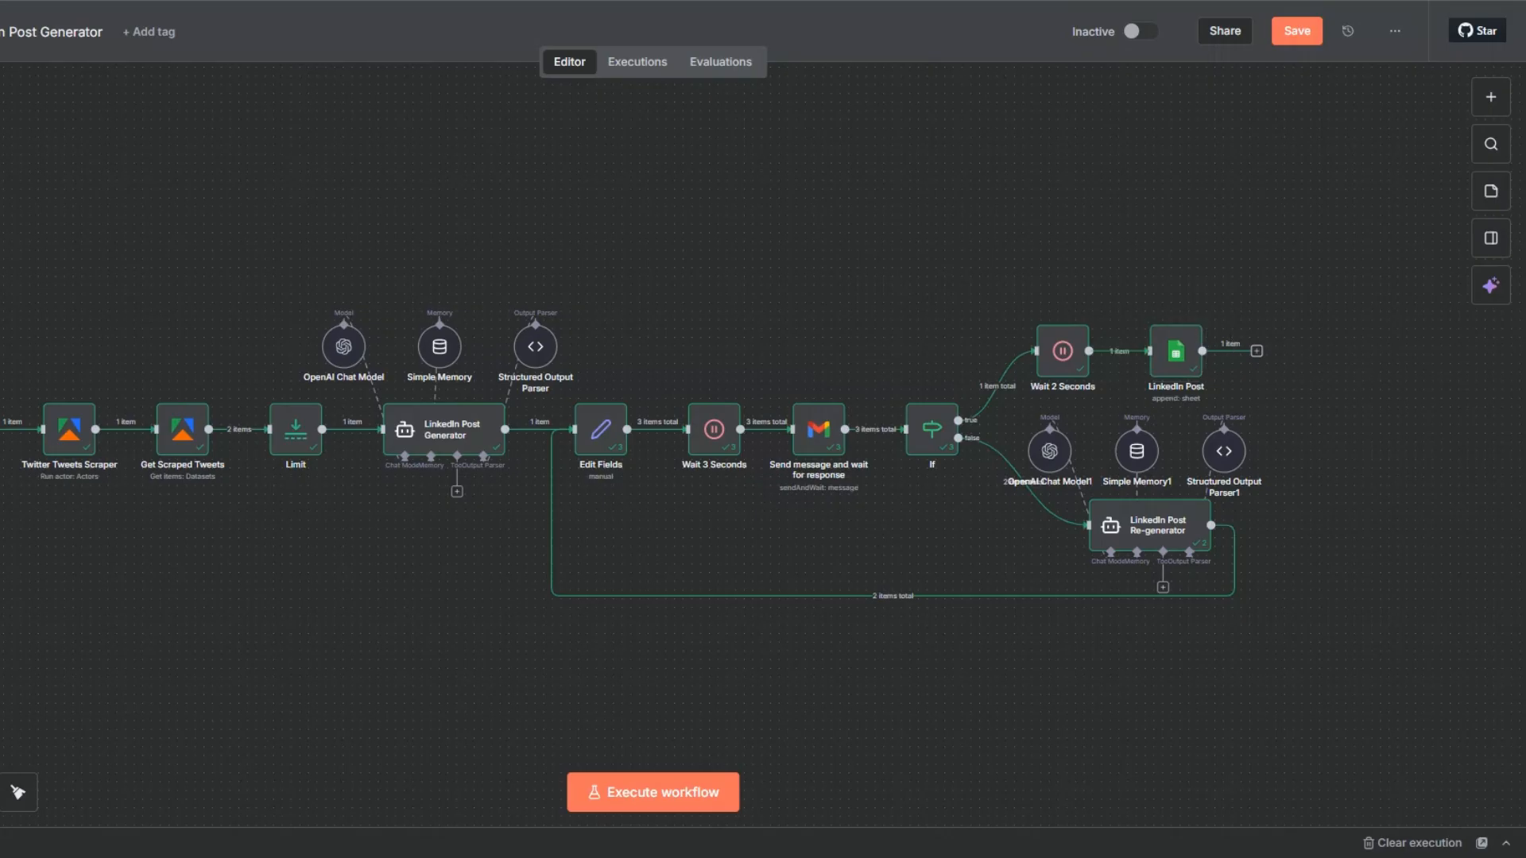
# Add a Gmail Send a message node after the LinkedIn Post sheet node.
pyautogui.click(1256, 350)
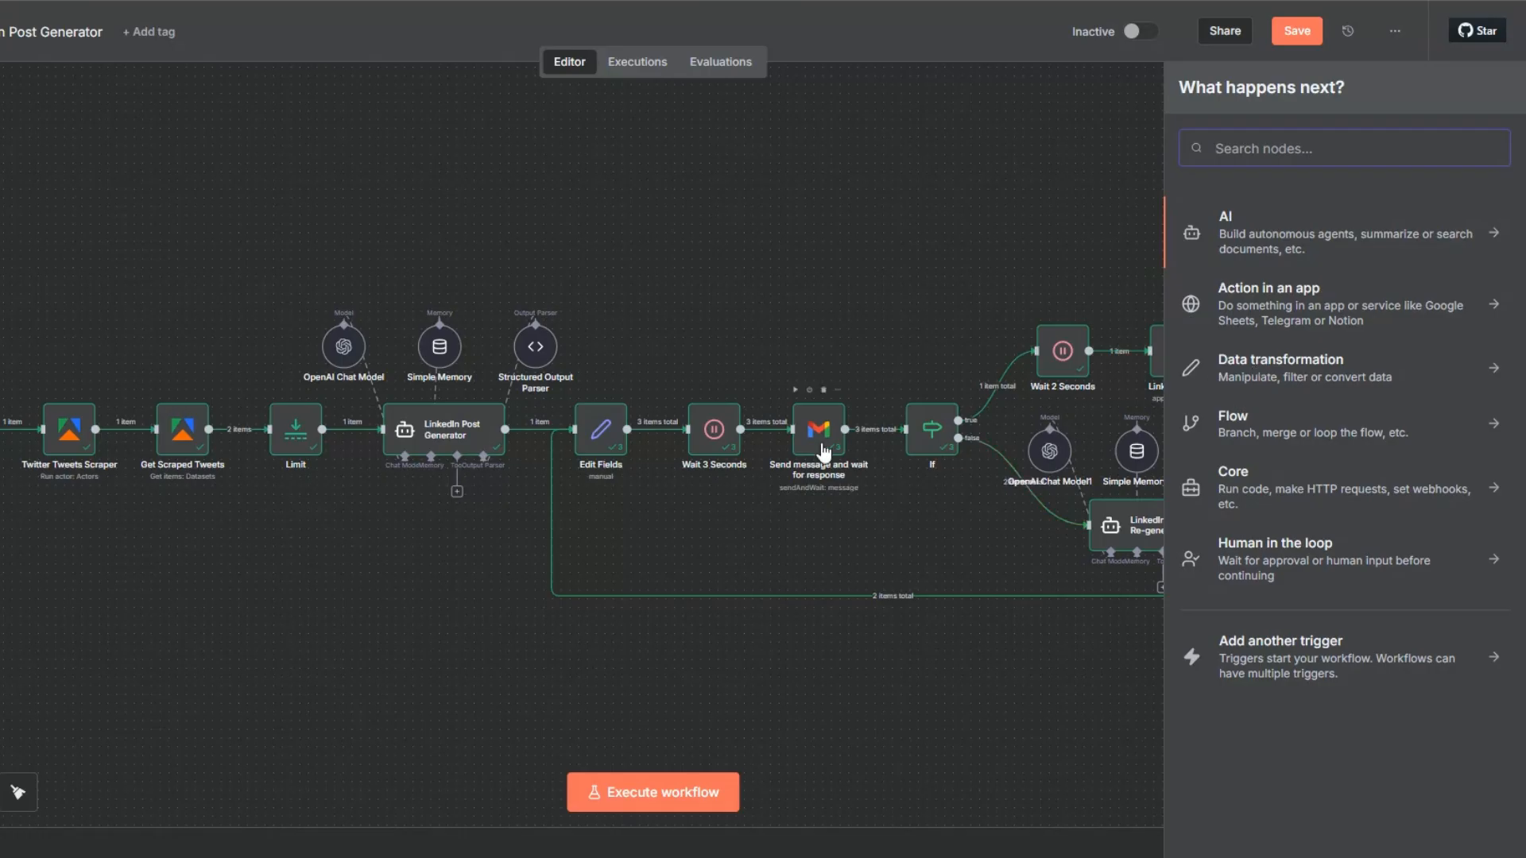
pyautogui.write('gmail')
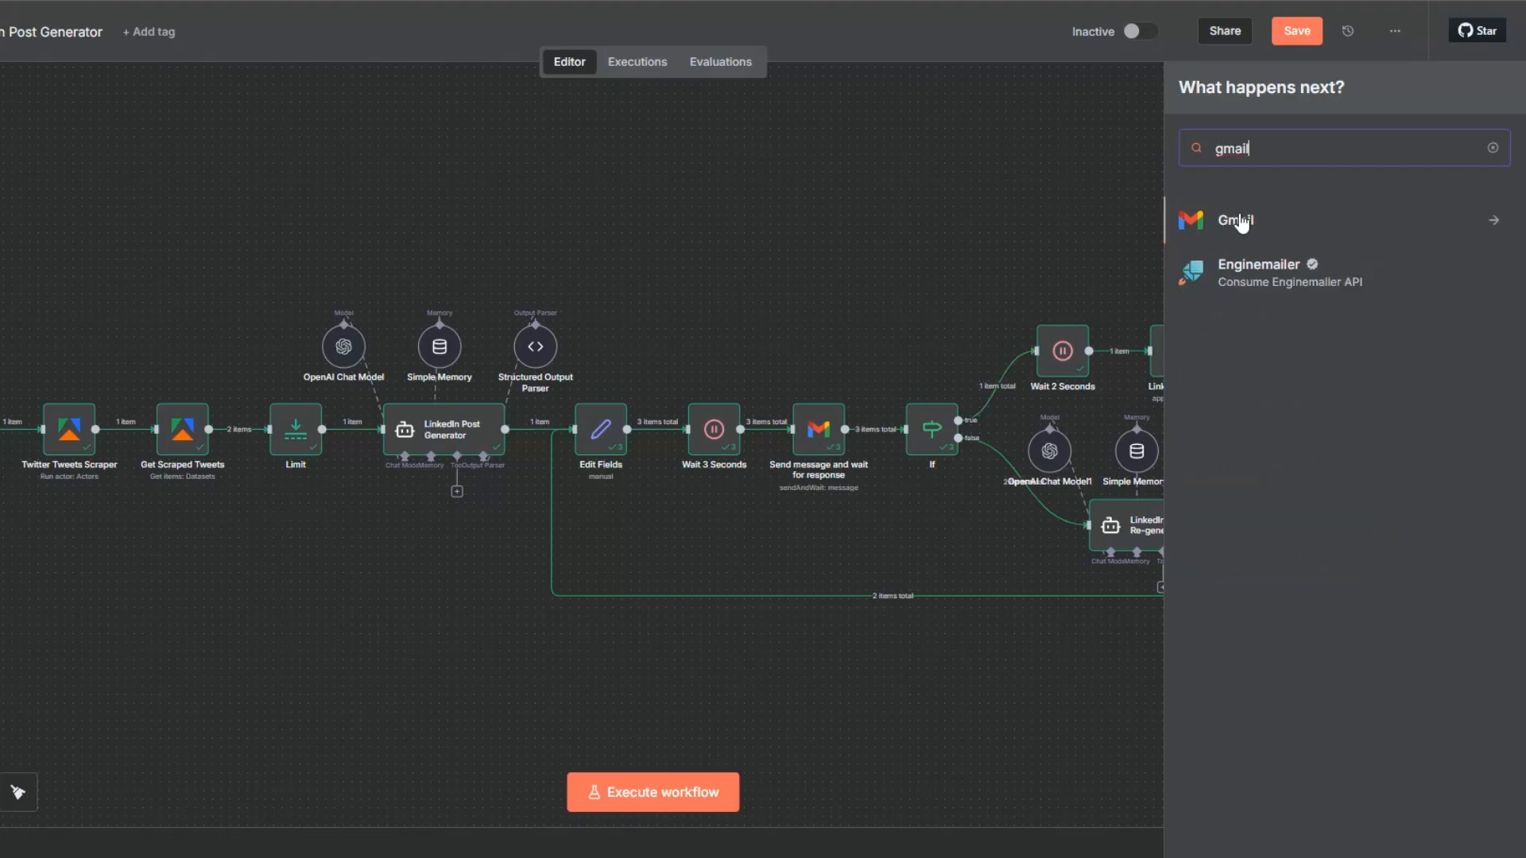
pyautogui.click(1241, 229)
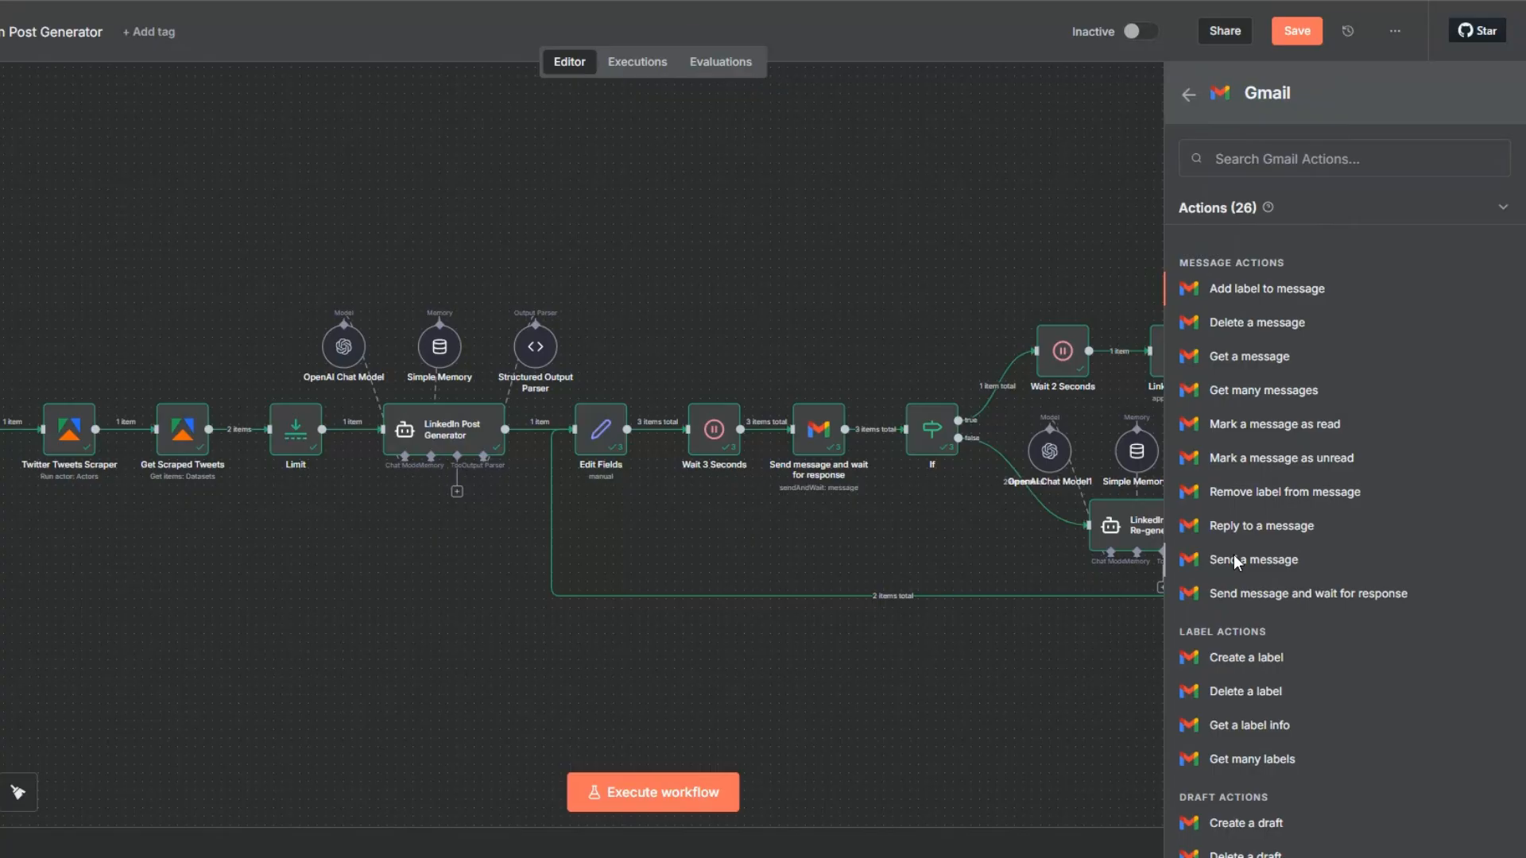
pyautogui.click(1233, 556)
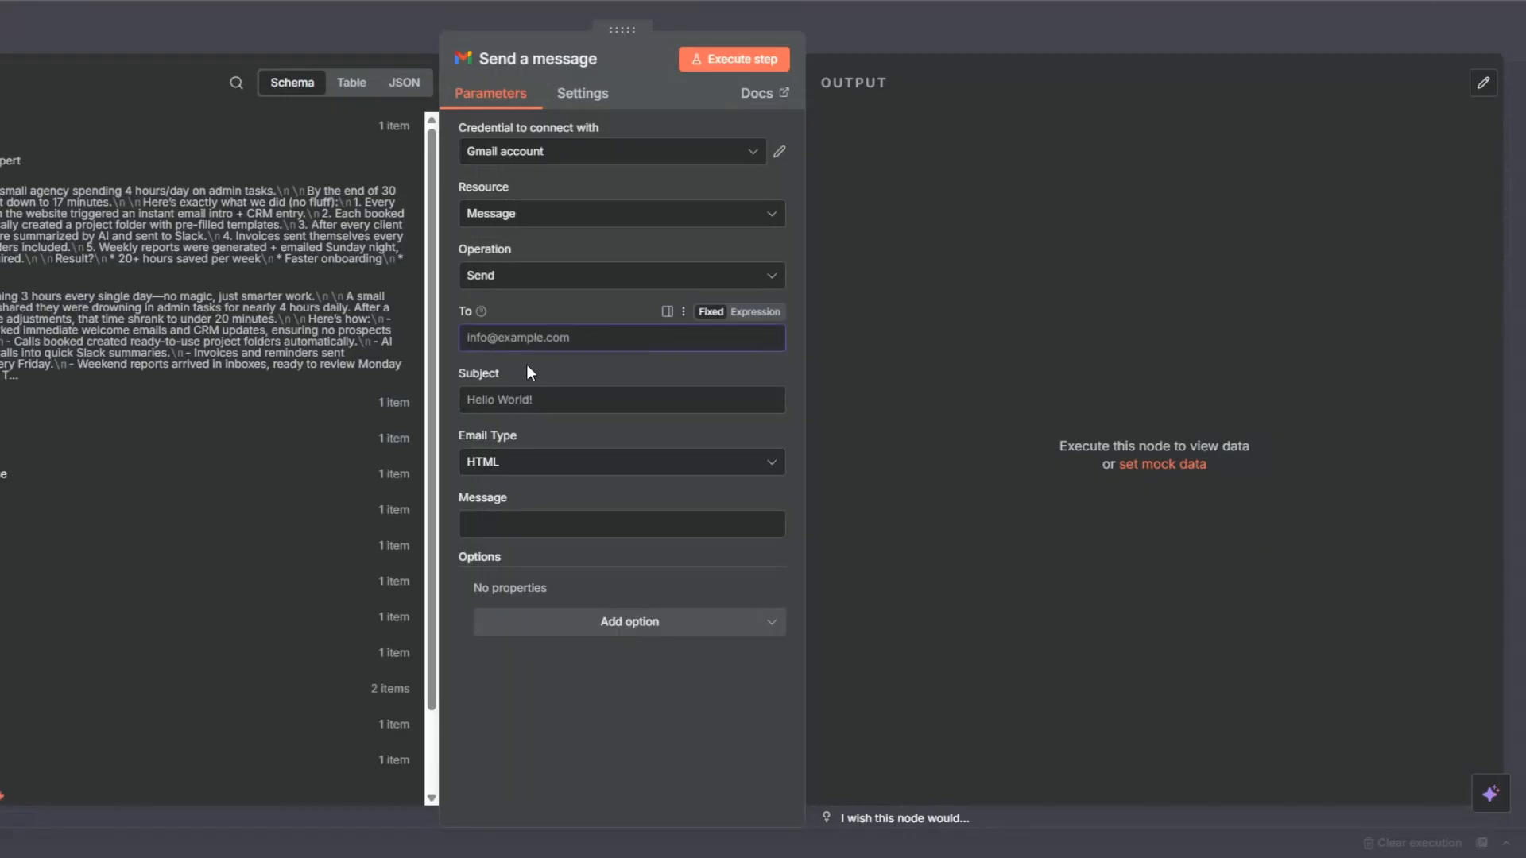
# Fill in the recipient's e-mail, subject "✅ LinkedIn Post Published Successfully.", type Text, and message "Your LinkedIn post has been published successfully:" plus {{ $json['LinkedIn Post'] }}.
pyautogui.click(524, 399)
pyautogui.click(528, 527)
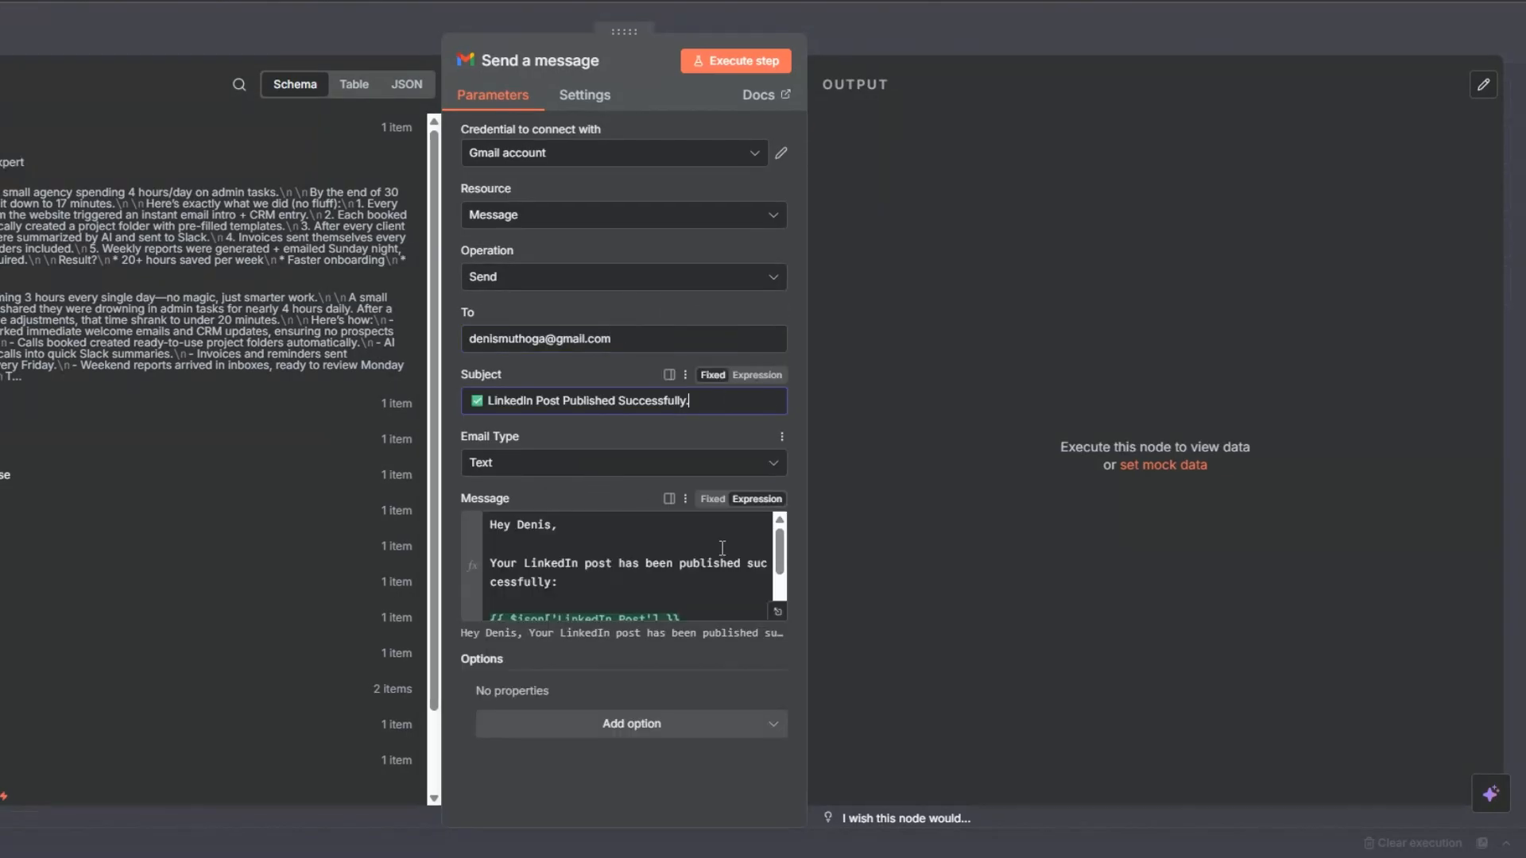
pyautogui.click(777, 613)
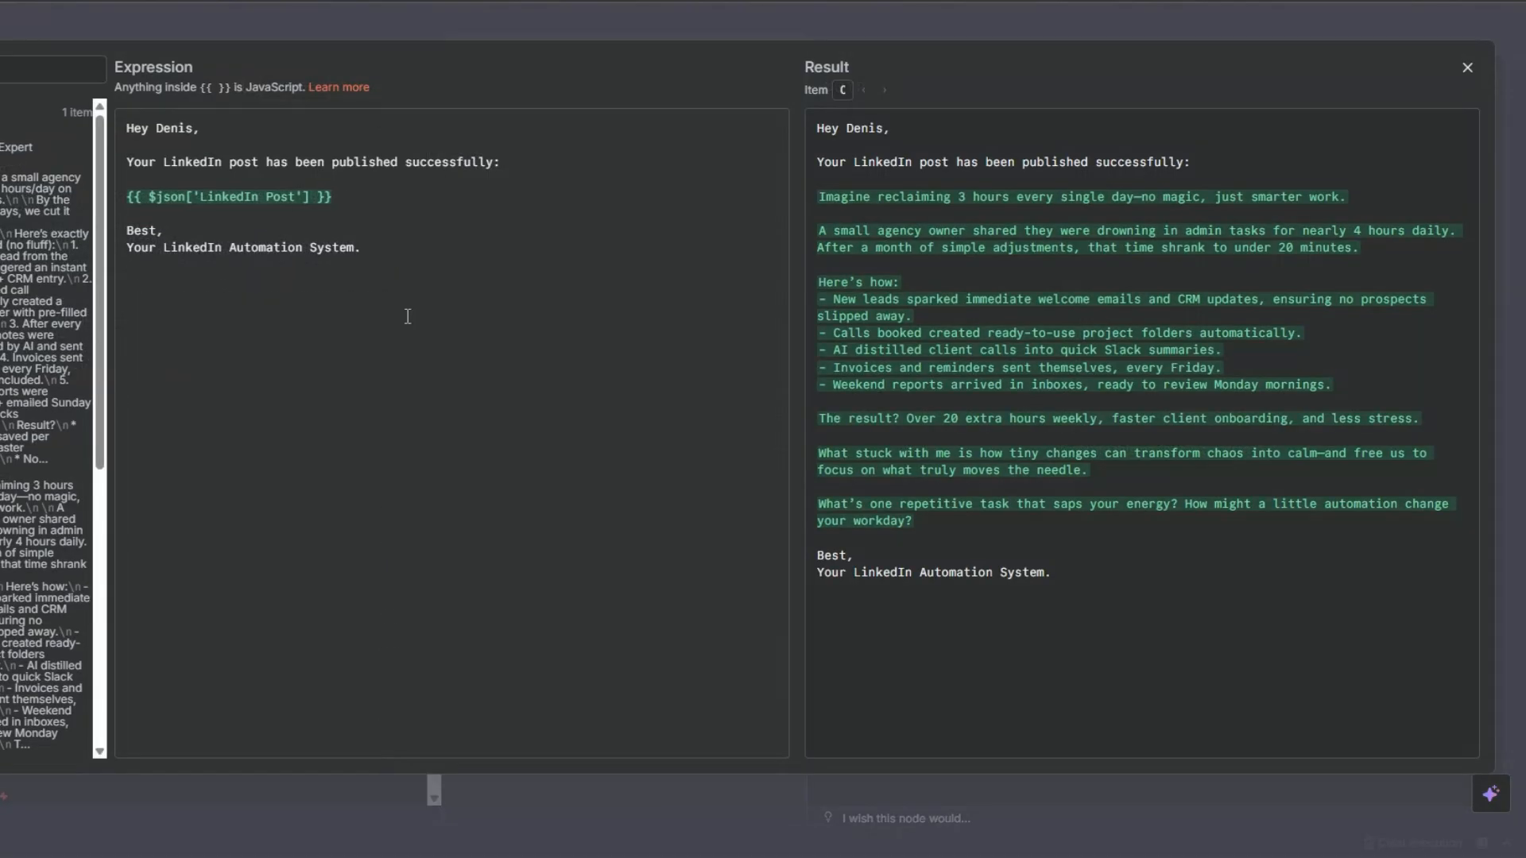
pyautogui.click(368, 189)
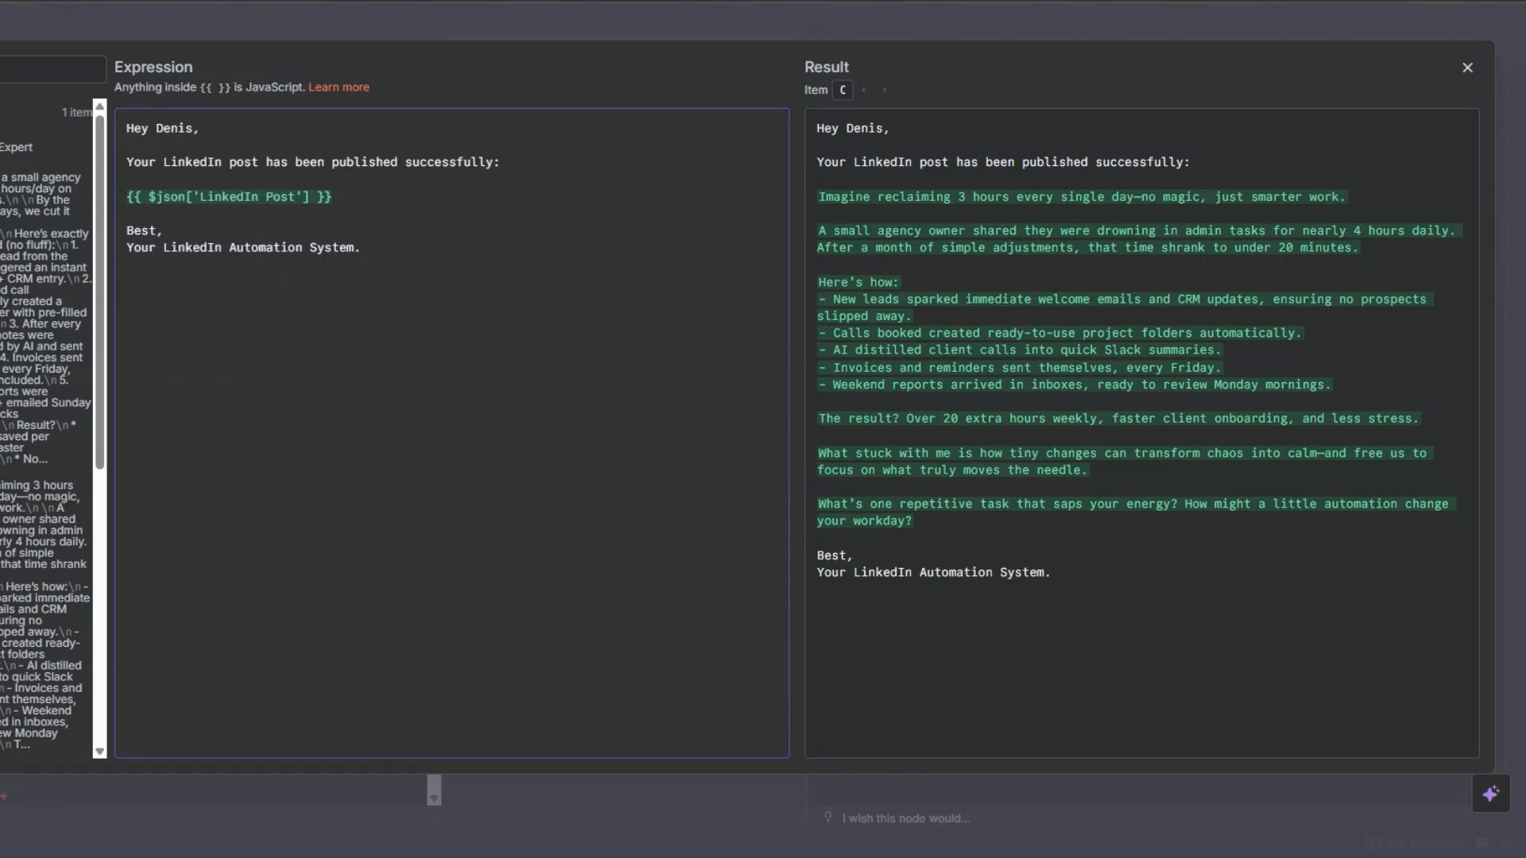
pyautogui.press('Escape')
# Add the Append n8n Attribution option to the Gmail node, turn it off, and execute the node to send the email.
pyautogui.click(651, 715)
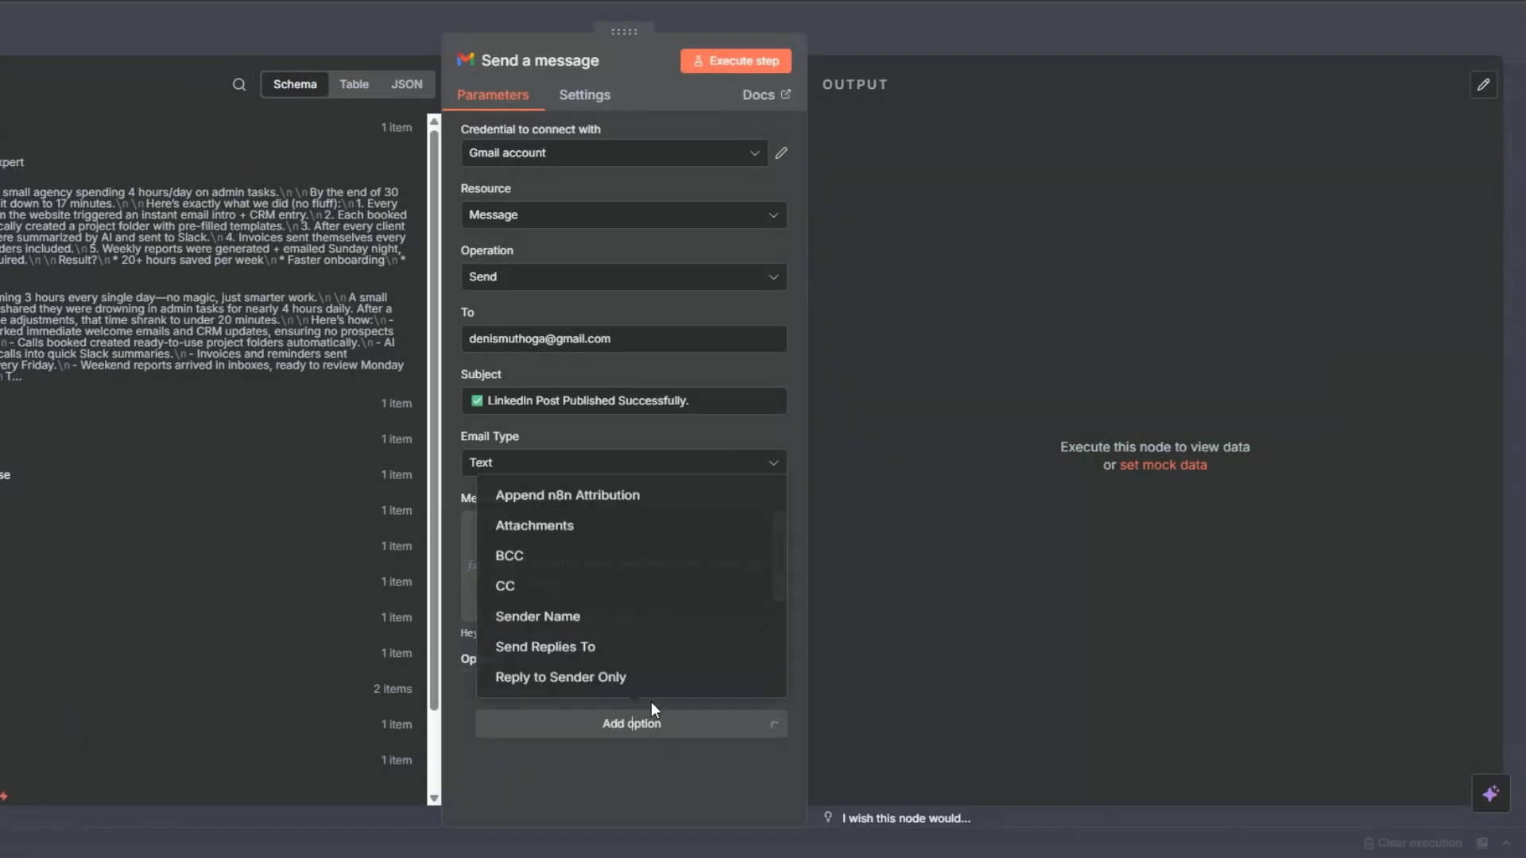
pyautogui.click(579, 486)
pyautogui.click(507, 715)
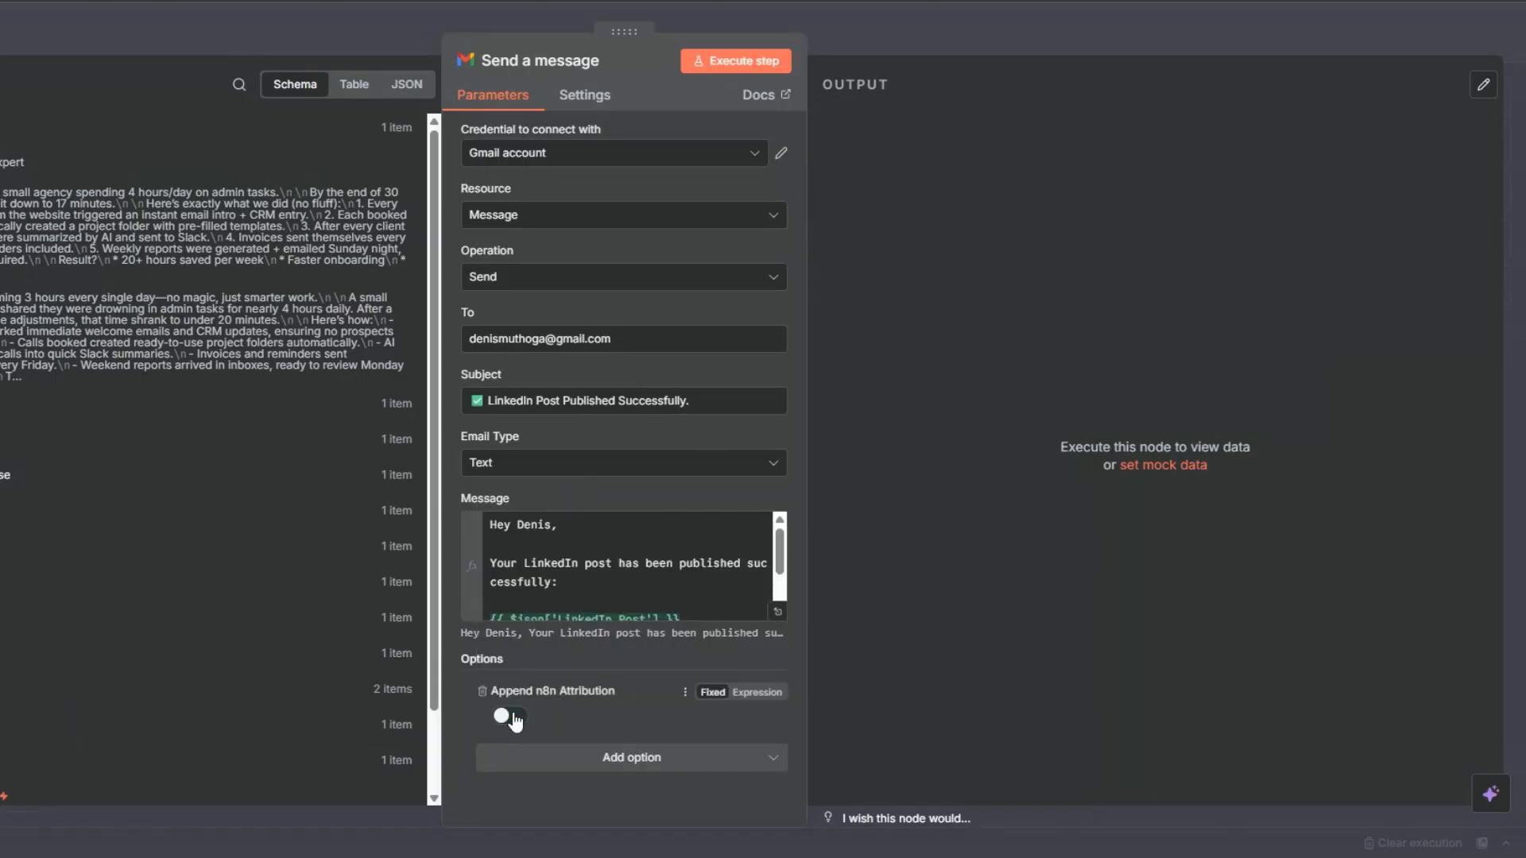
pyautogui.click(711, 64)
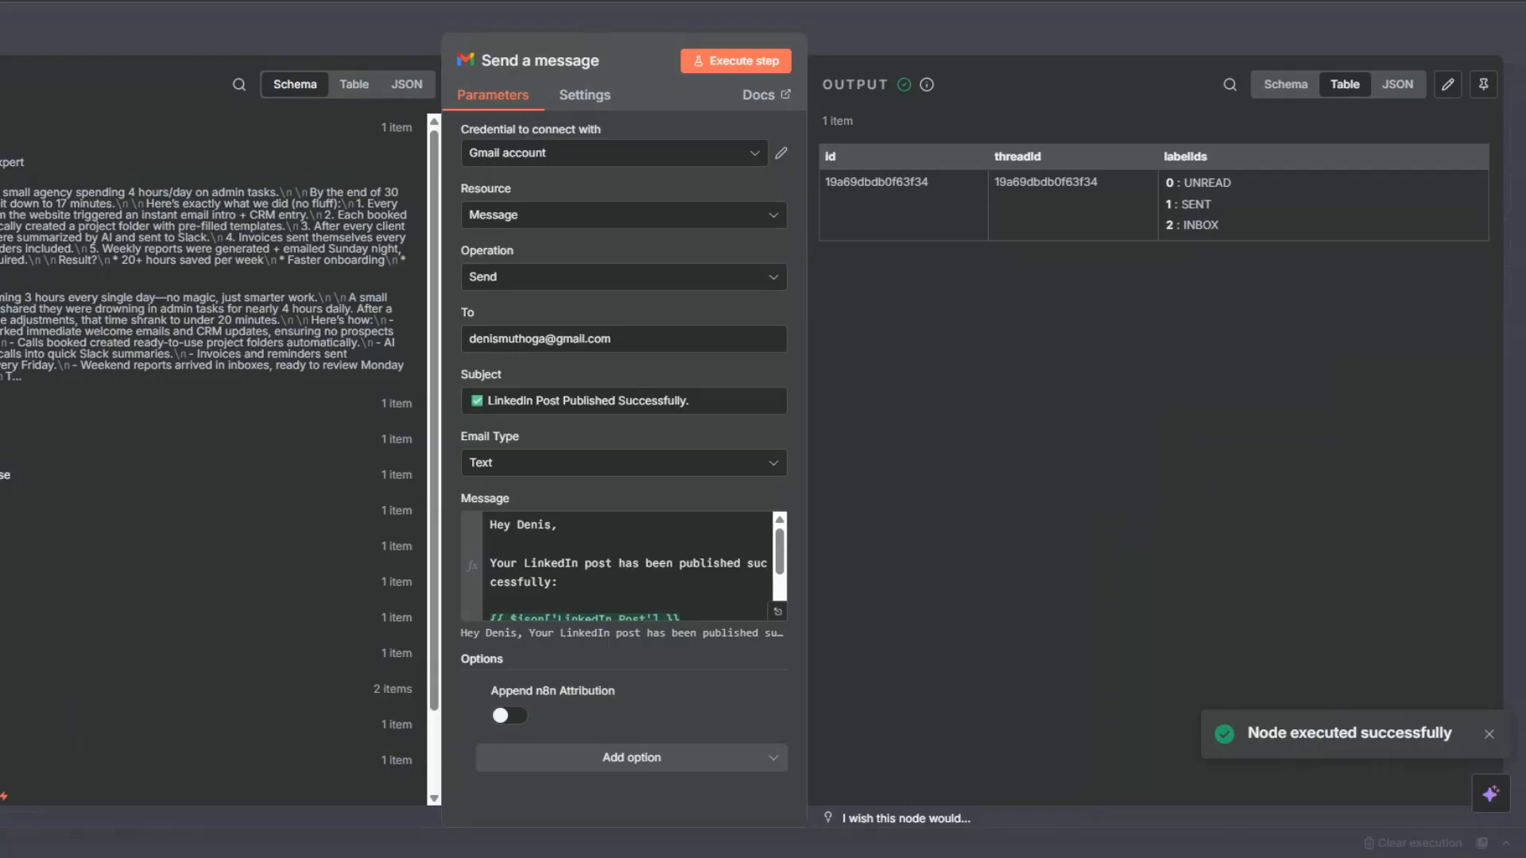
pyautogui.press('Escape')
# Rename the Gmail Send a message node to Send a notification.
pyautogui.press('F2')
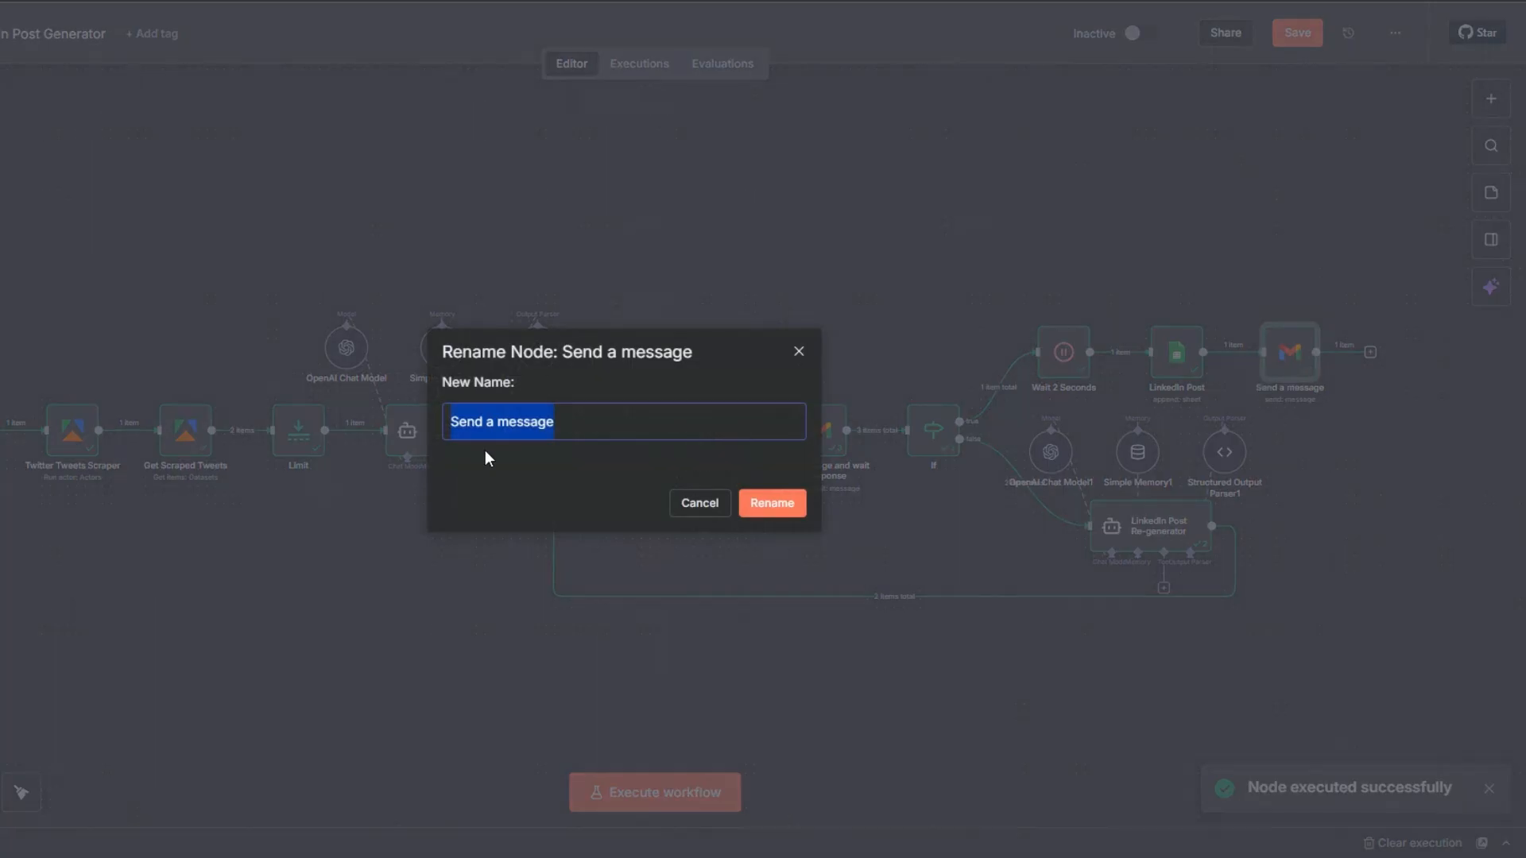
pyautogui.click(498, 422)
pyautogui.moveTo(501, 422); pyautogui.dragTo(600, 421)
pyautogui.write('notification')
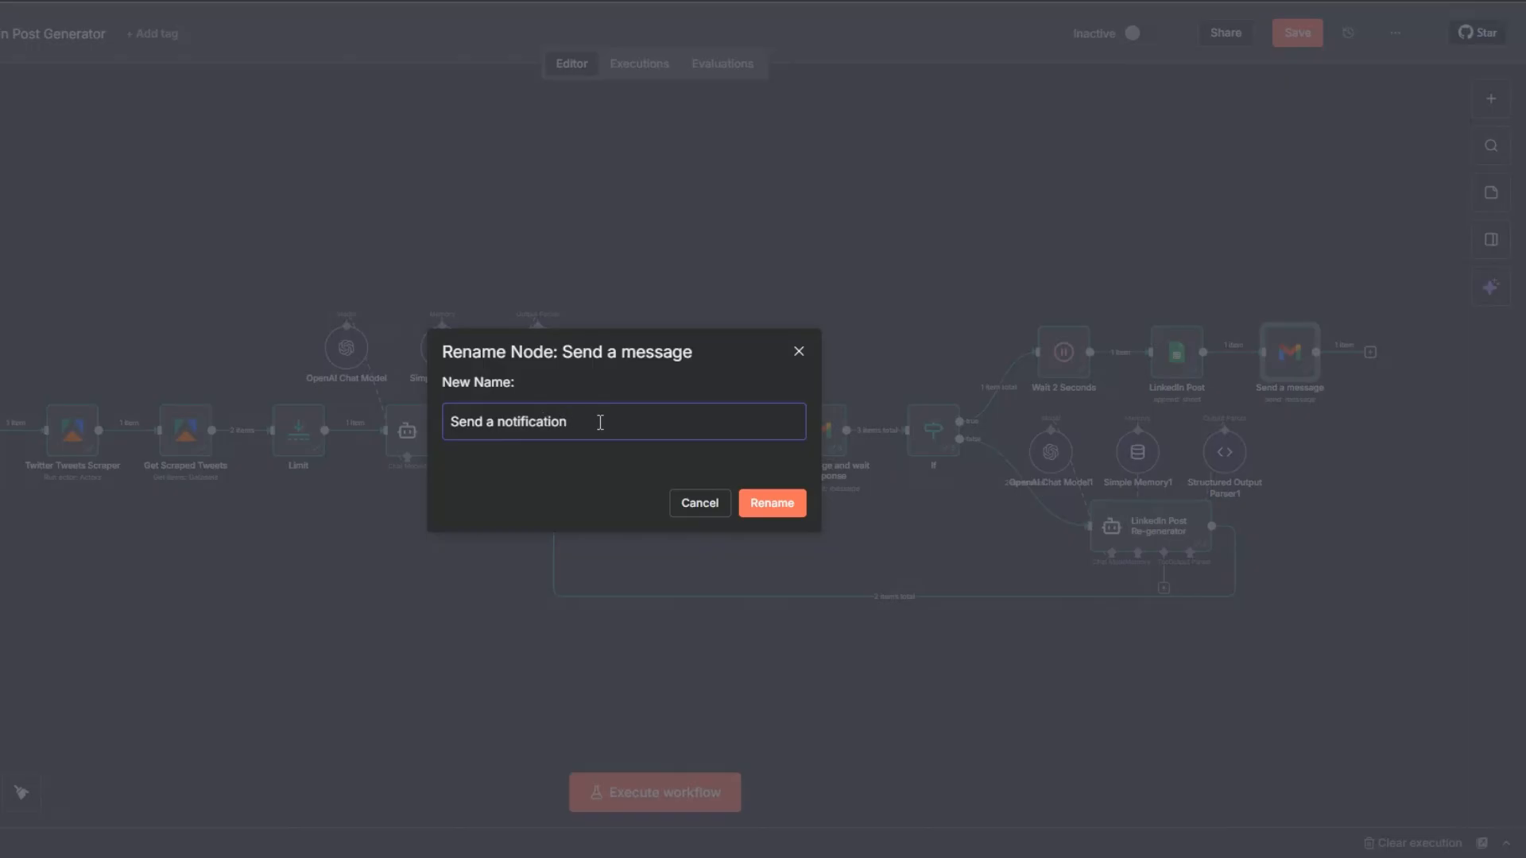
pyautogui.click(775, 503)
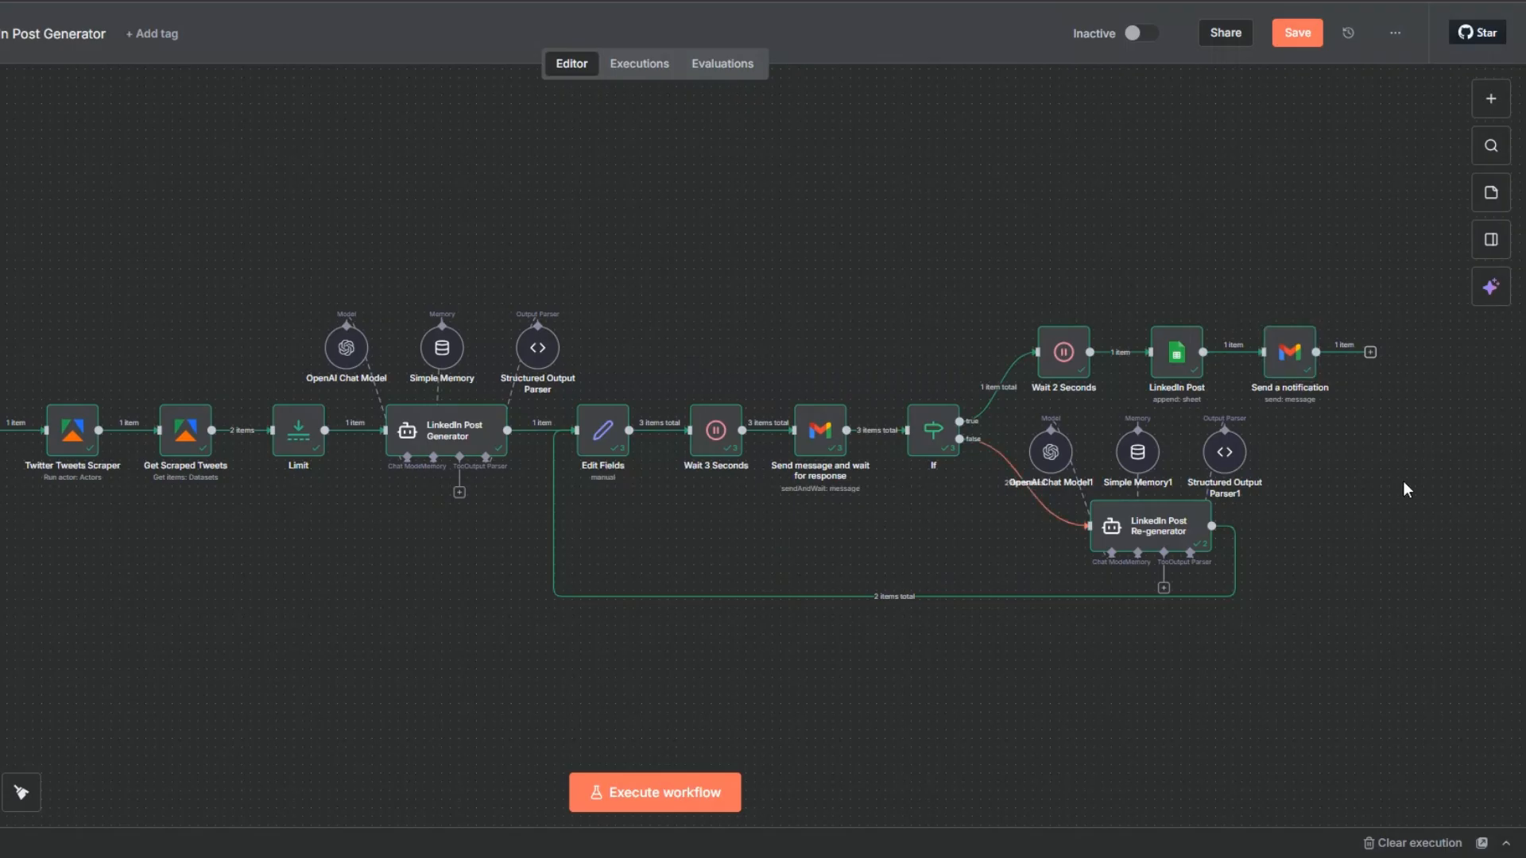
# Add a LinkedIn Create a post node after the Send a notification node.
pyautogui.moveTo(1371, 660); pyautogui.dragTo(1360, 660)
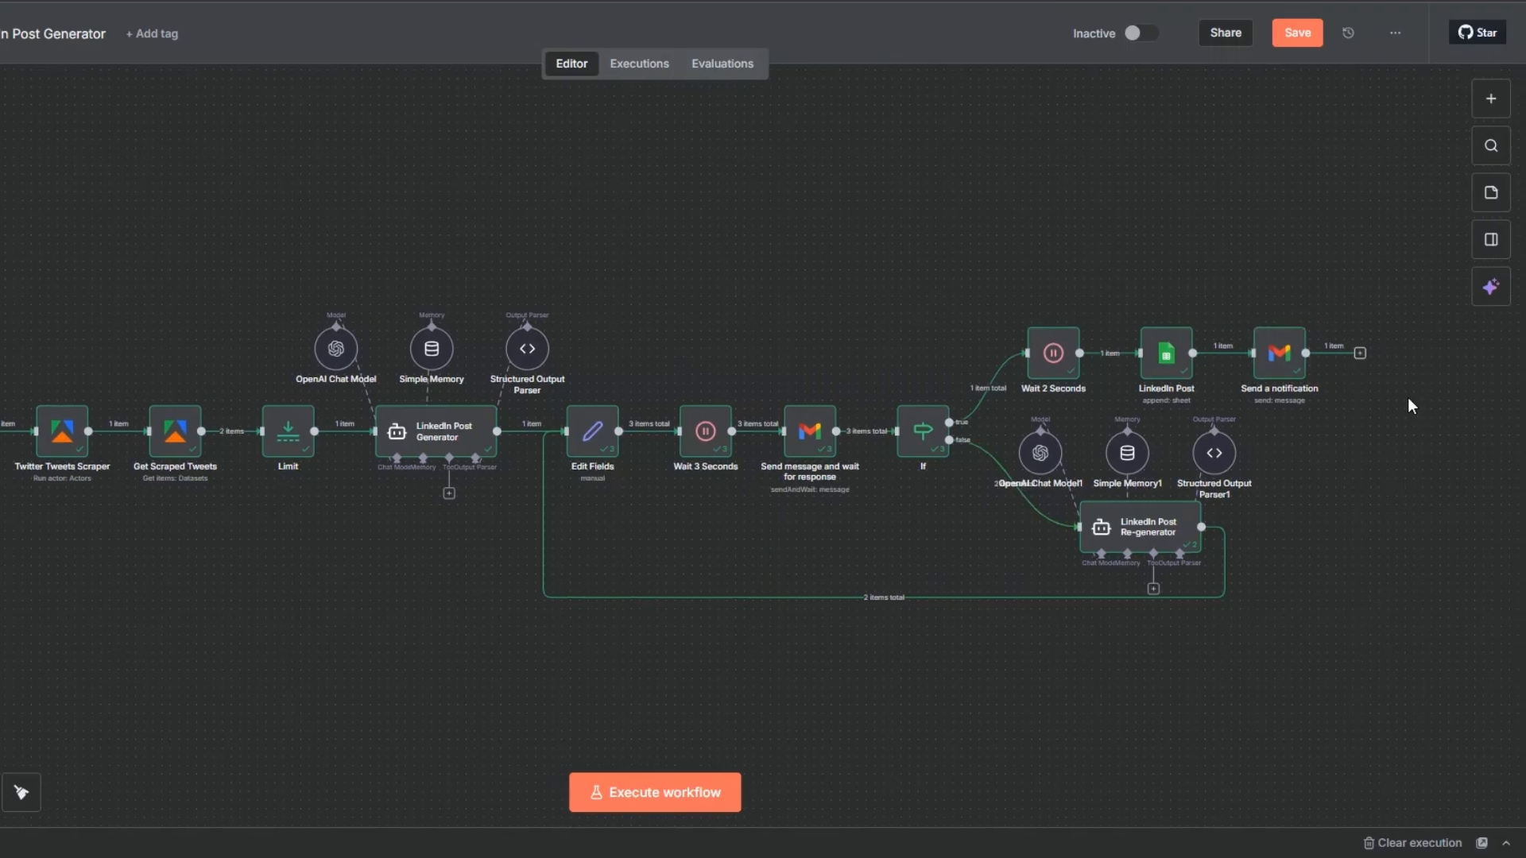
pyautogui.click(1360, 353)
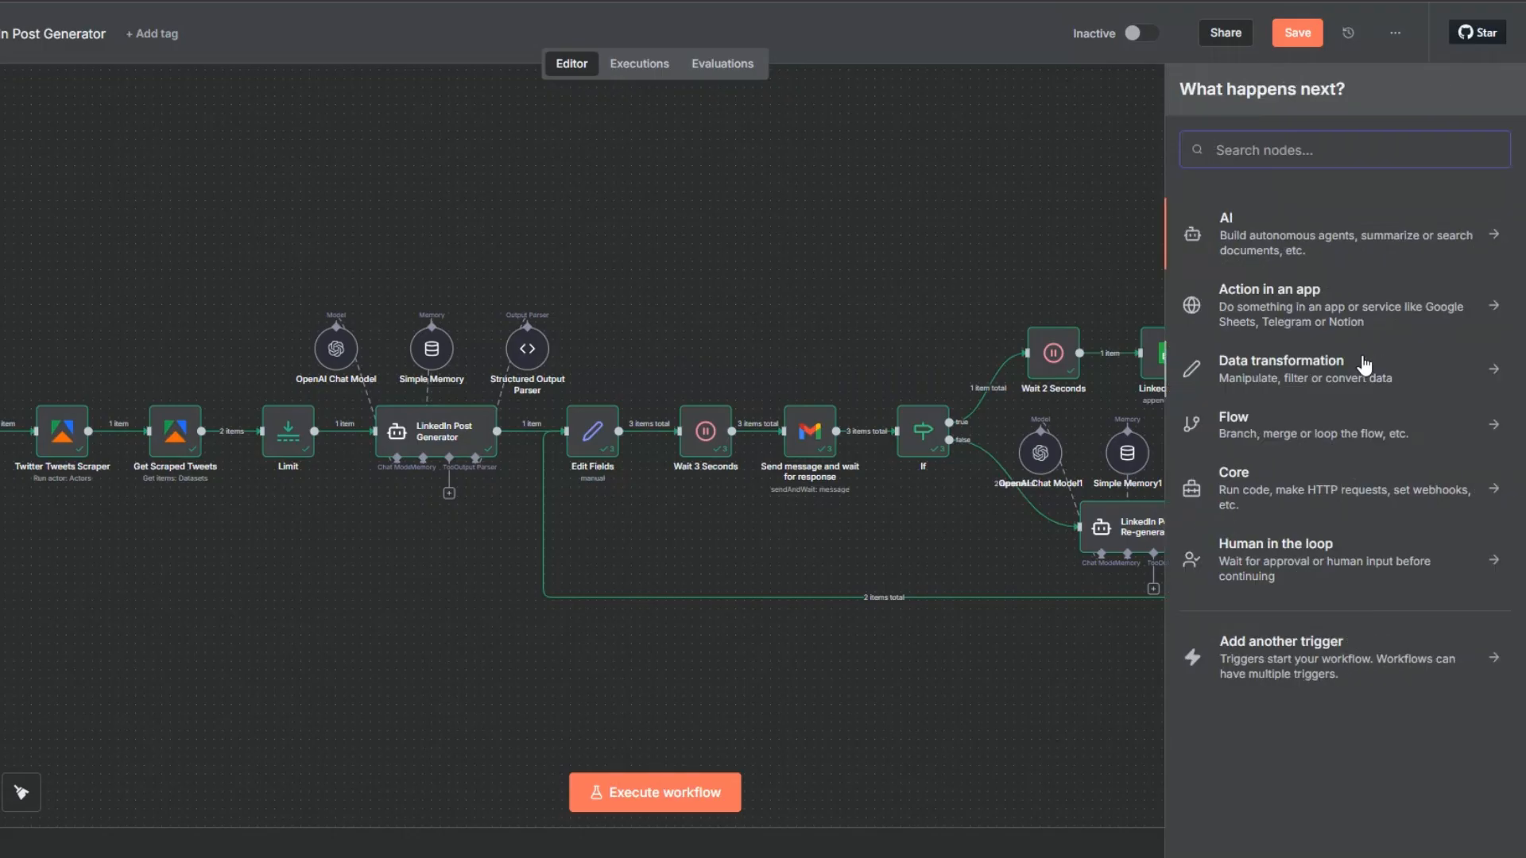
pyautogui.write('c')
pyautogui.press('BackSpace')
pyautogui.write('link')
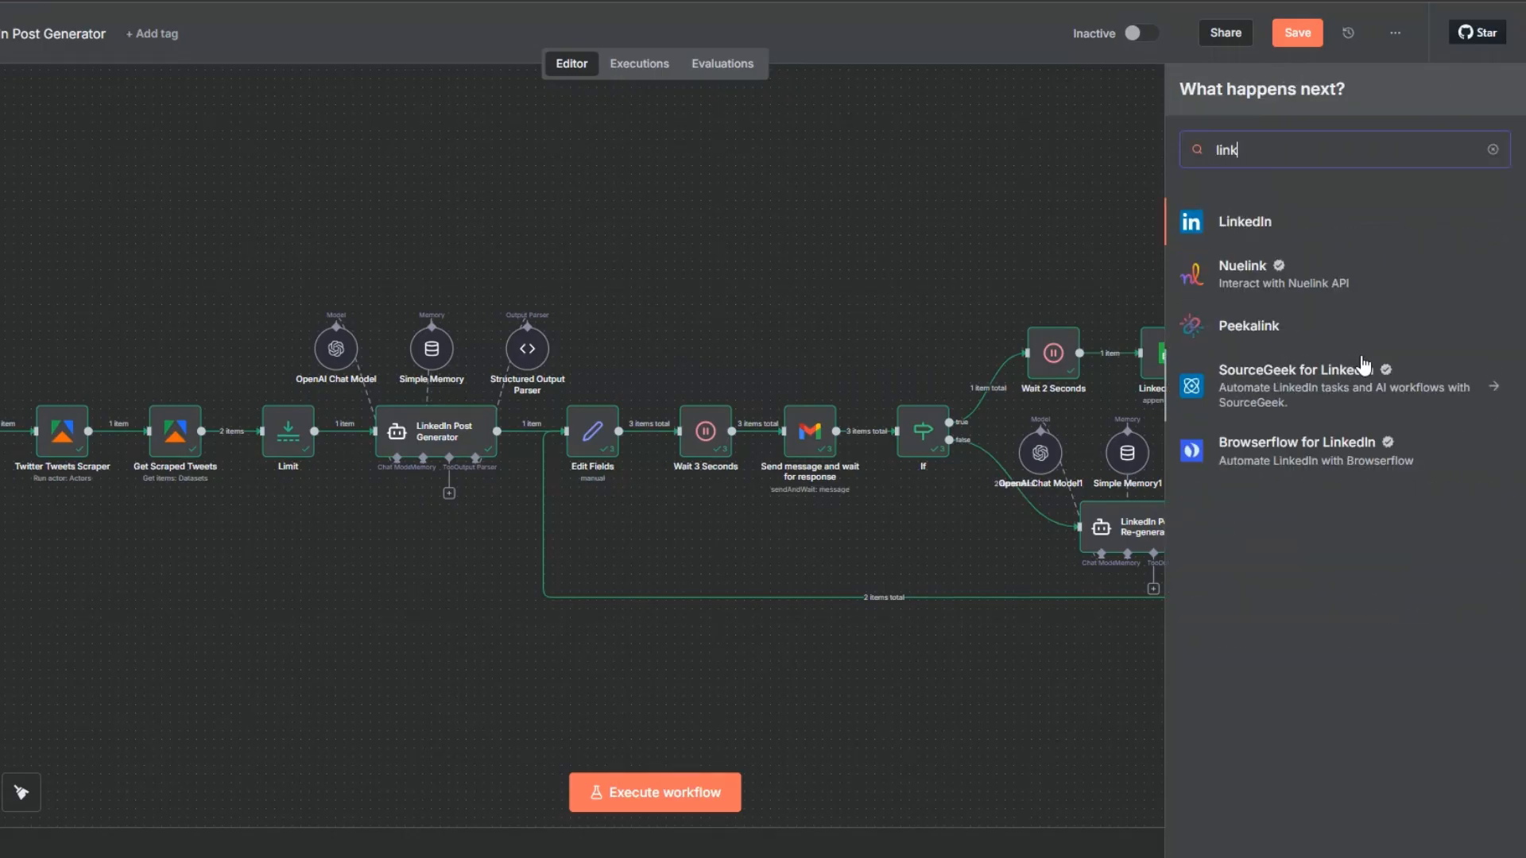
pyautogui.write('e')
pyautogui.click(1242, 228)
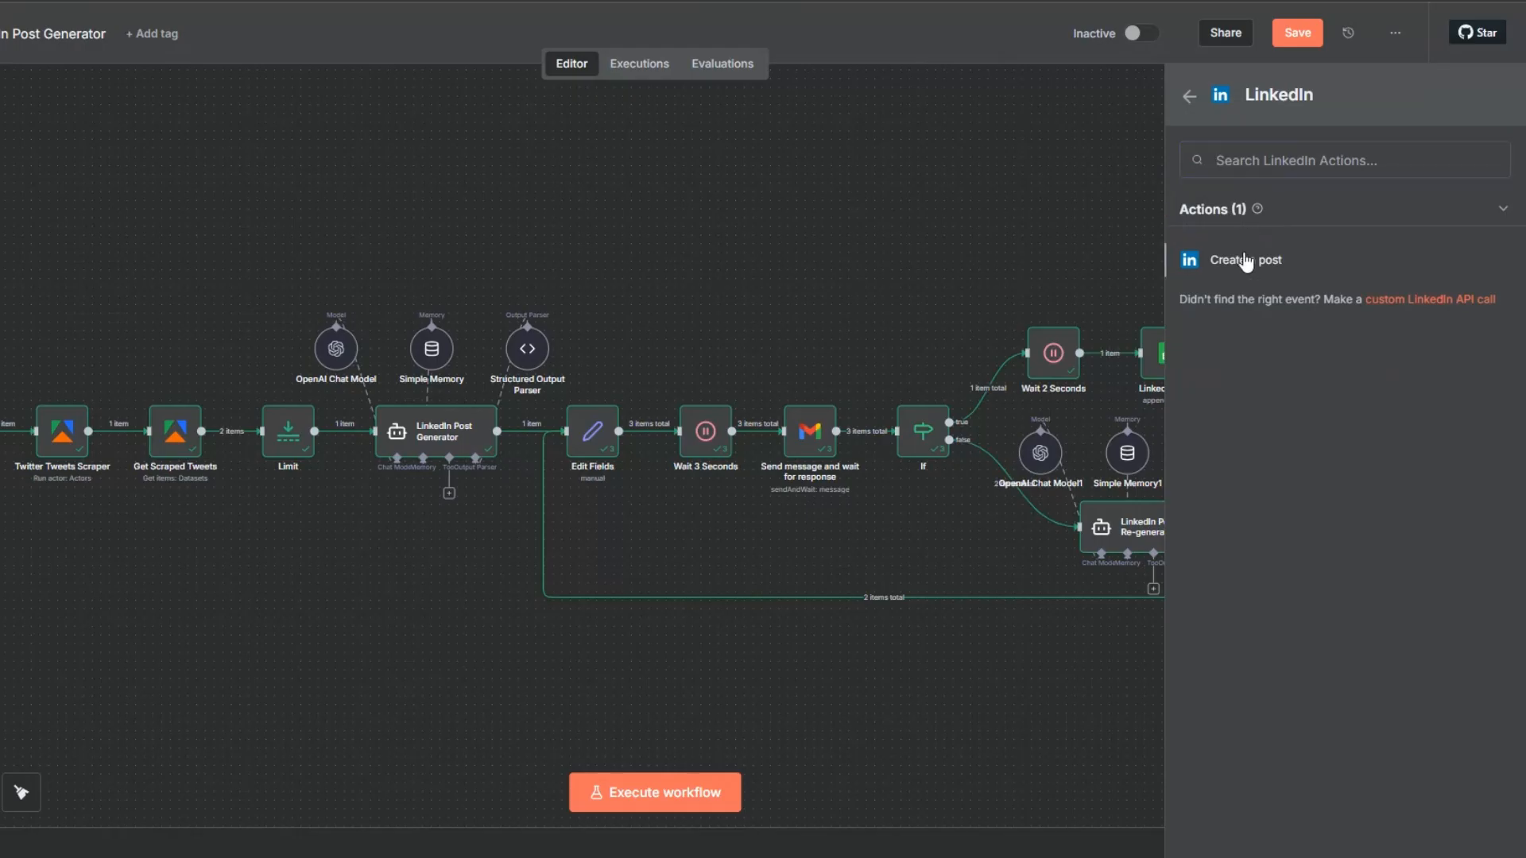
pyautogui.click(1245, 262)
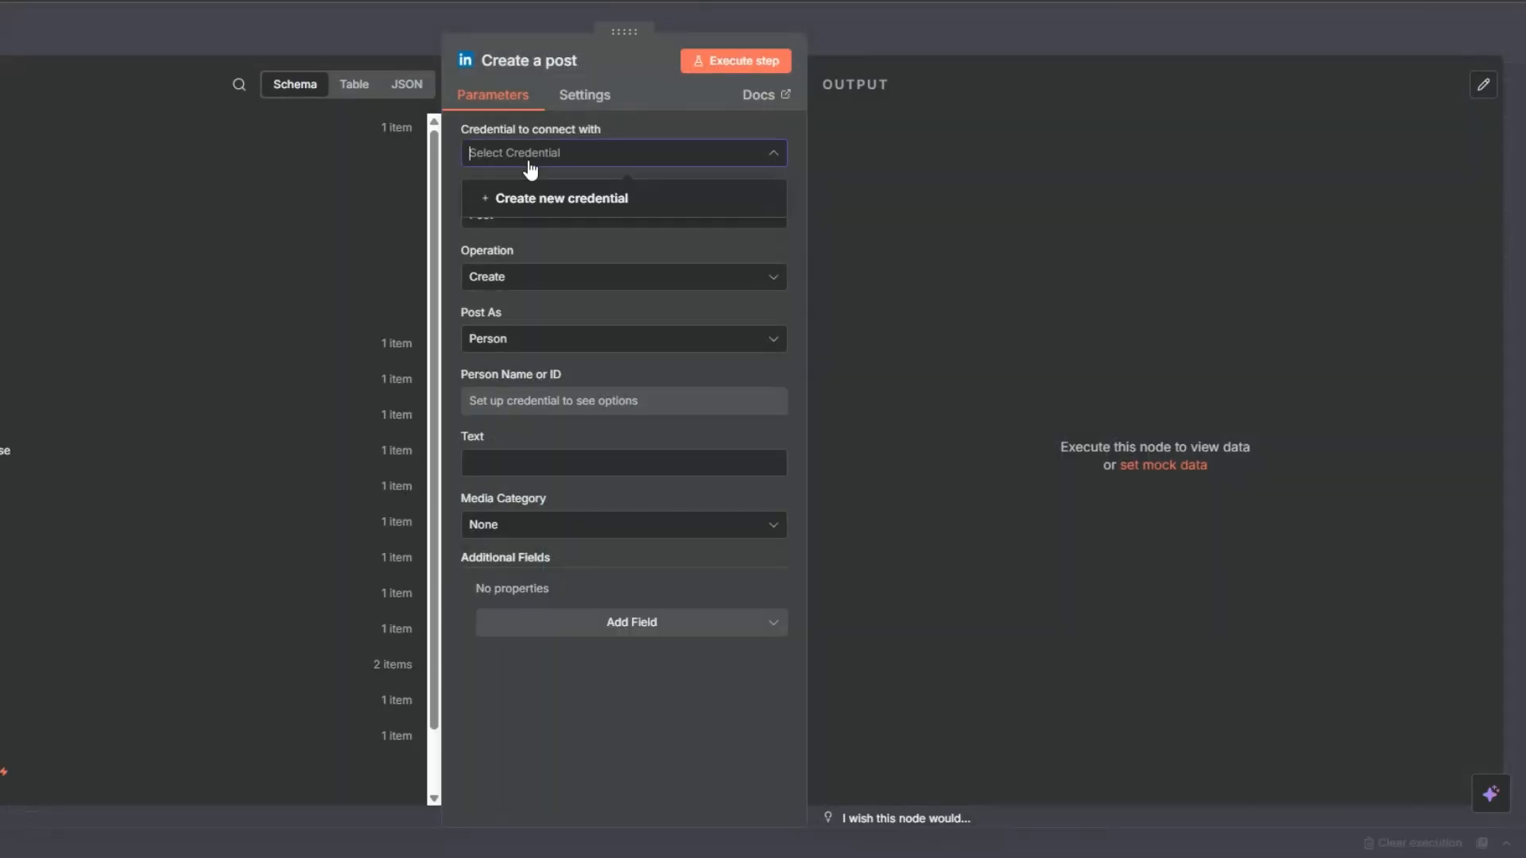
pyautogui.click(539, 198)
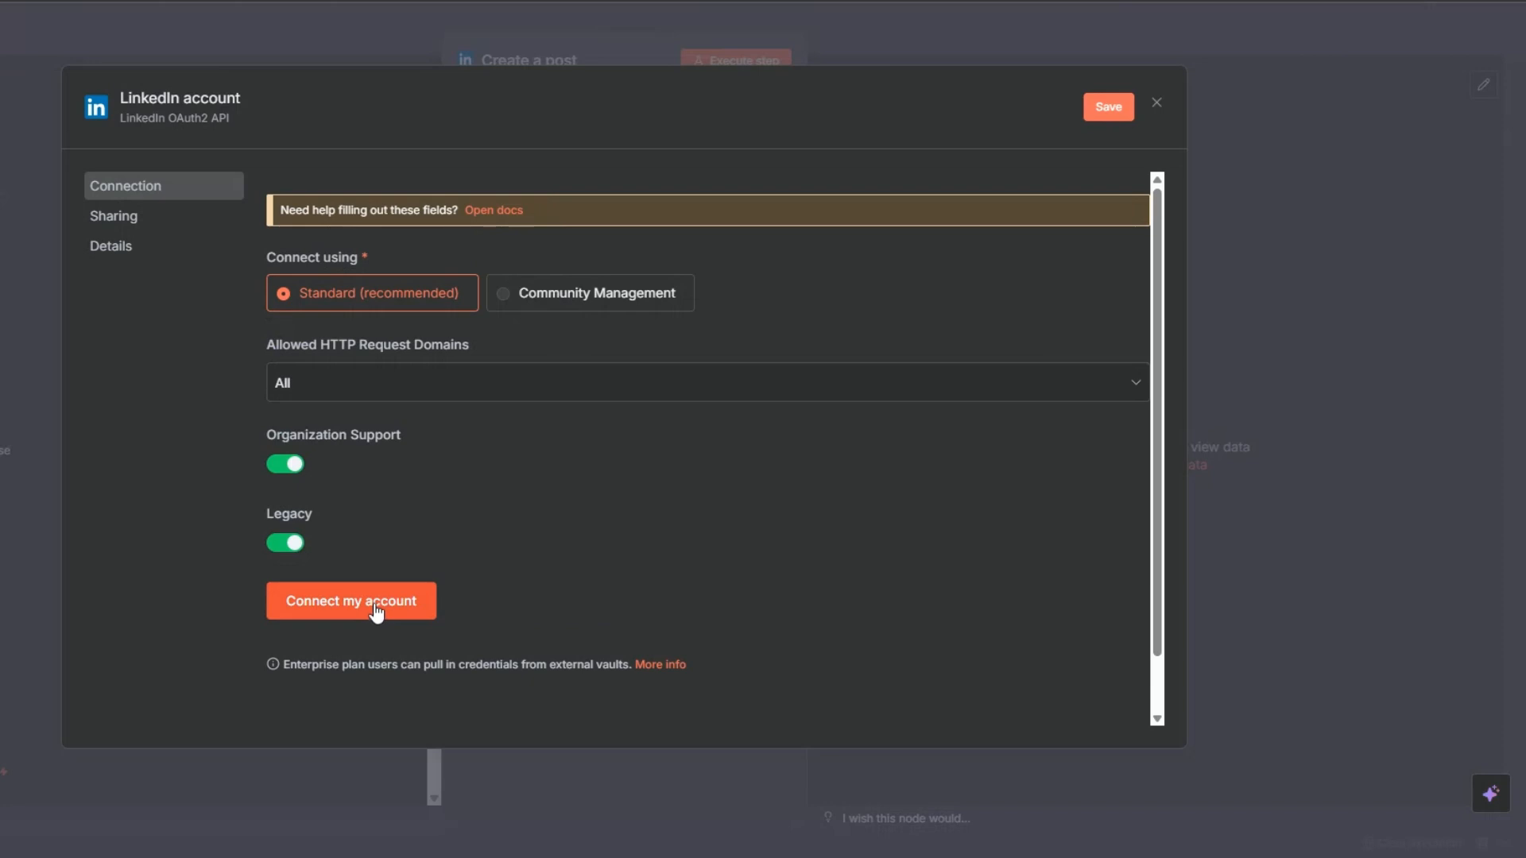
pyautogui.click(1157, 107)
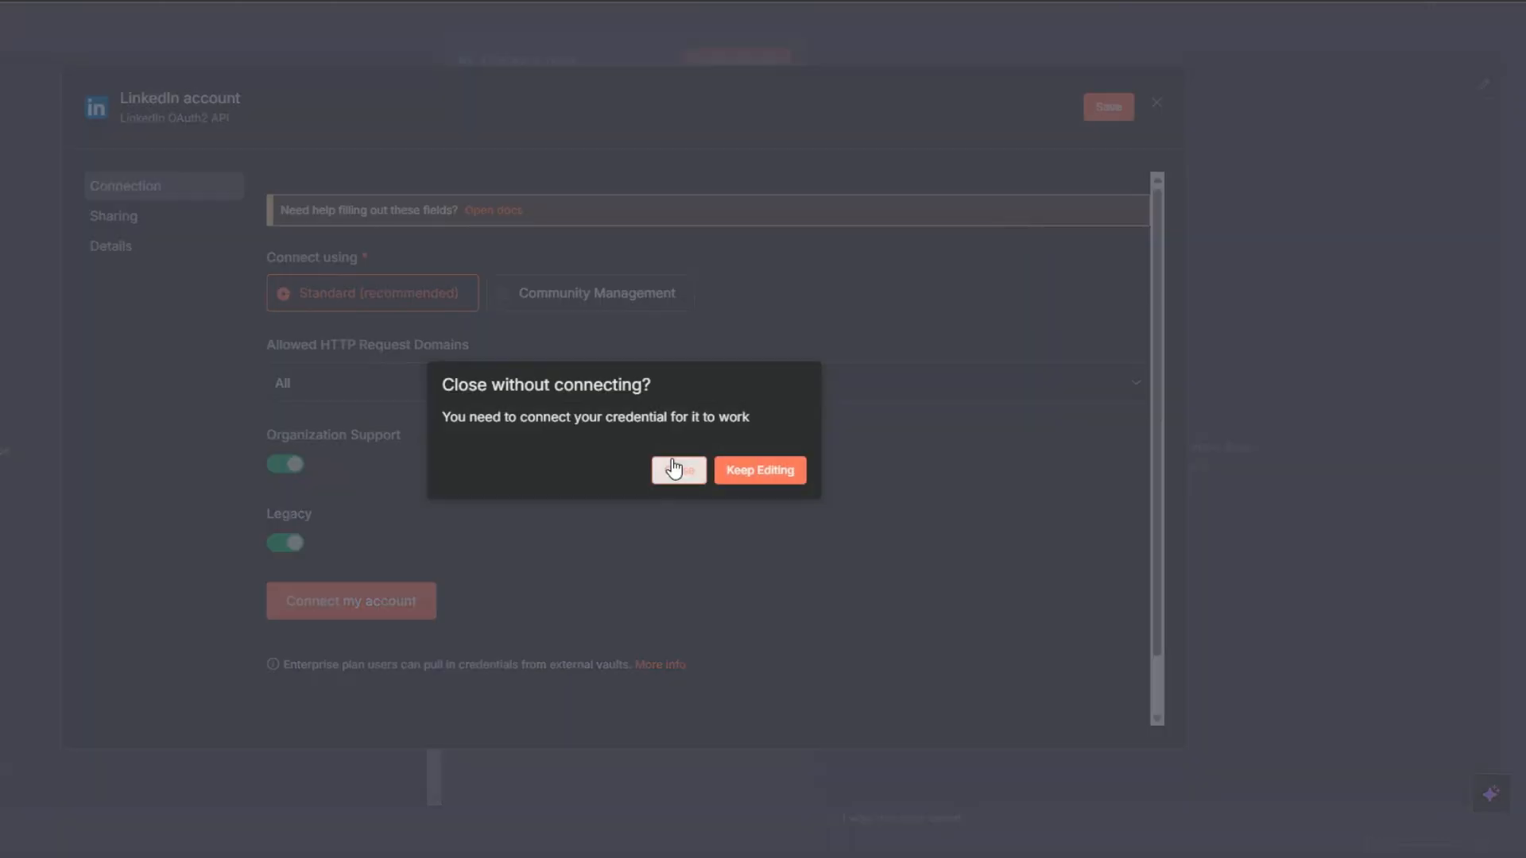
pyautogui.click(681, 467)
# Map the Create a post node's Text to the LinkedIn Post field from the LinkedIn Post sheet node.
pyautogui.click(504, 469)
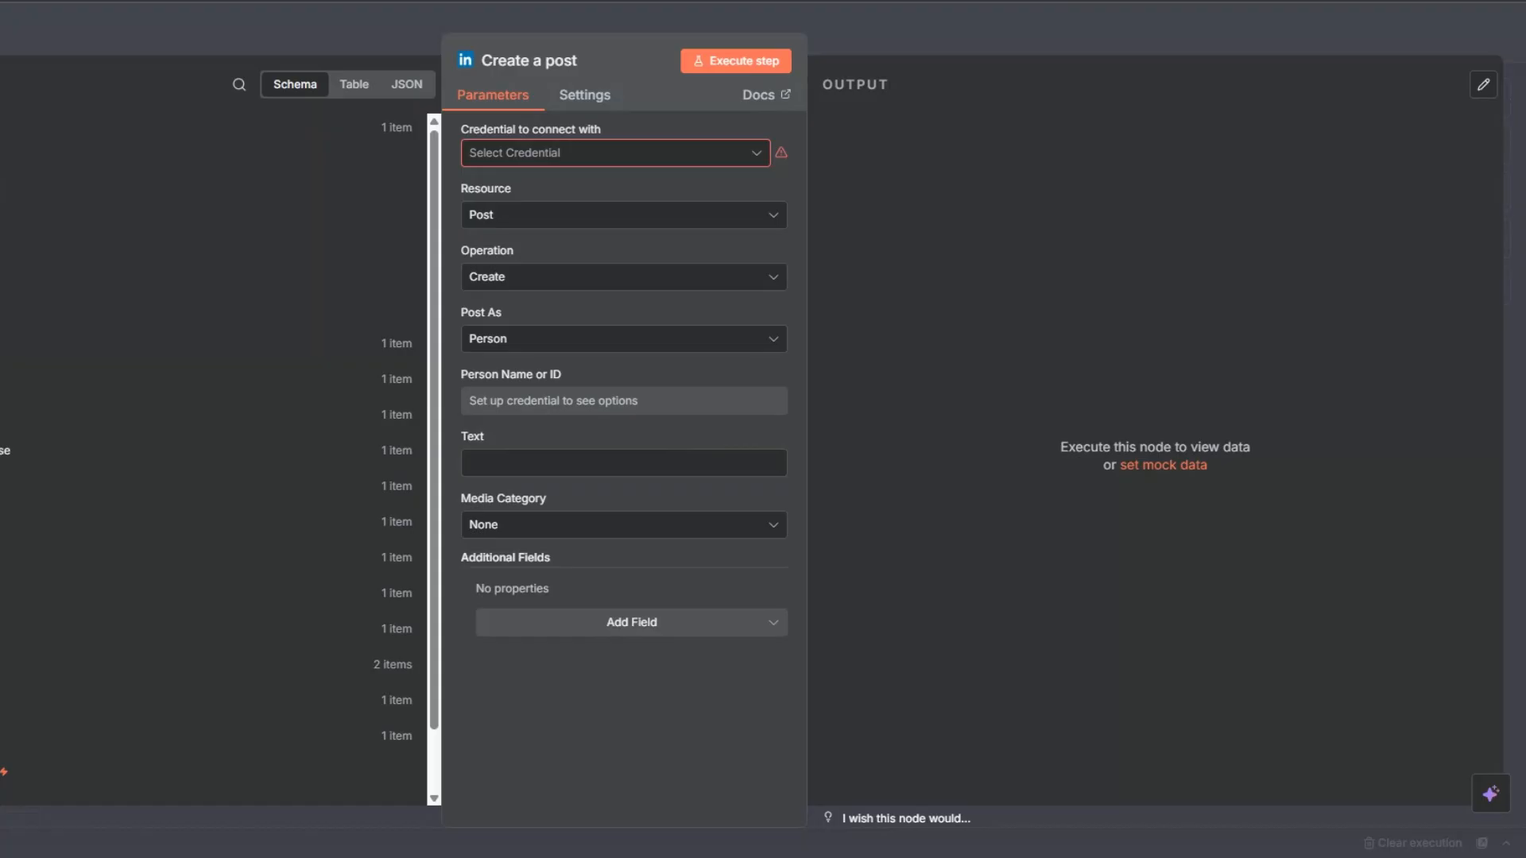
pyautogui.click(1, 343)
pyautogui.moveTo(4, 513); pyautogui.dragTo(556, 465)
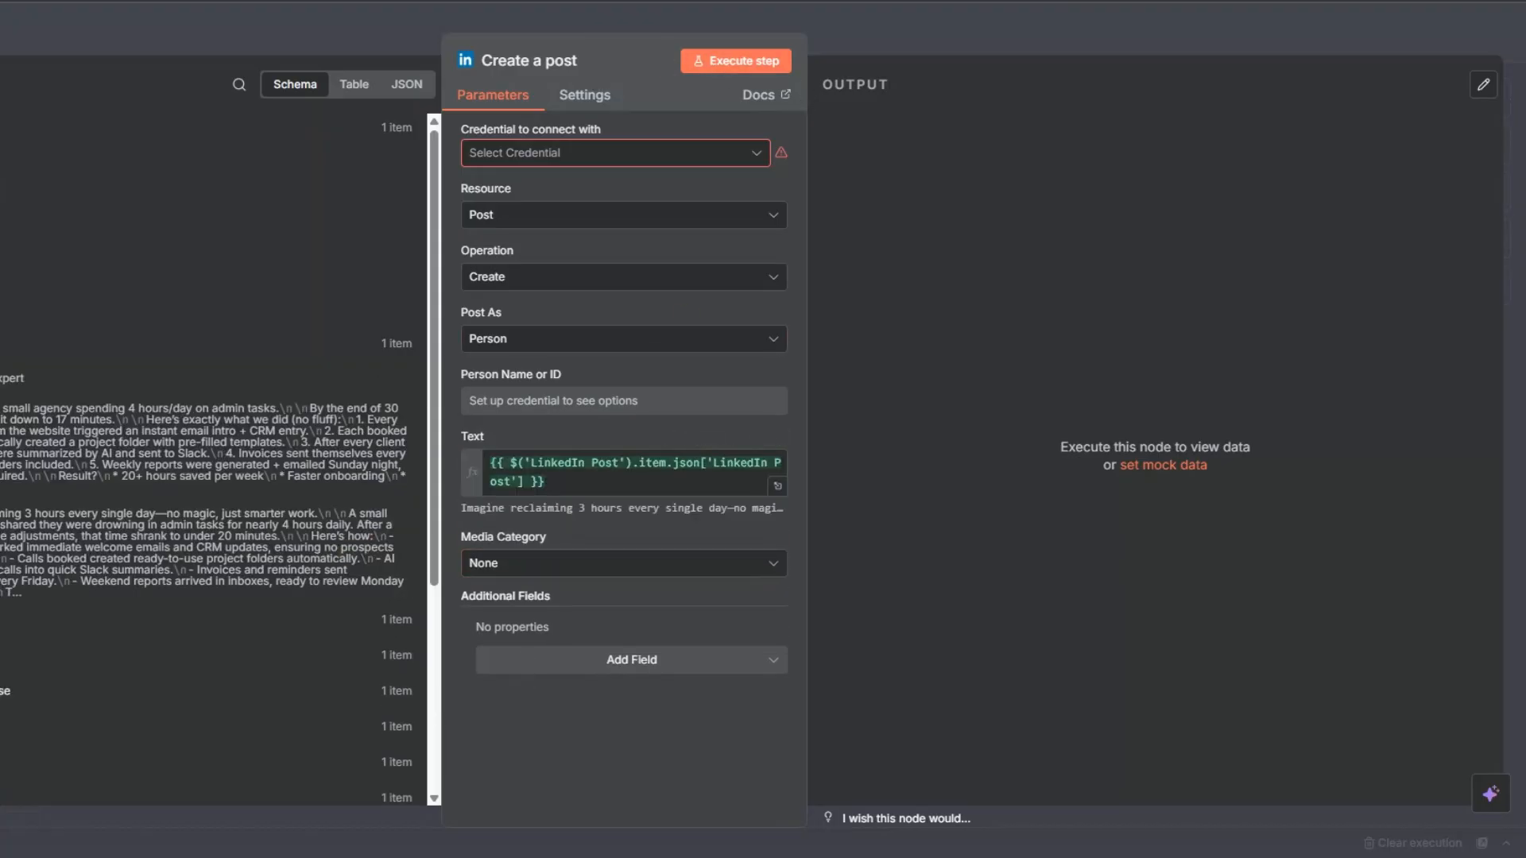
pyautogui.press('Escape')
# Add a No Operation, do nothing node after the Create a post node to end the approved branch.
pyautogui.click(1454, 354)
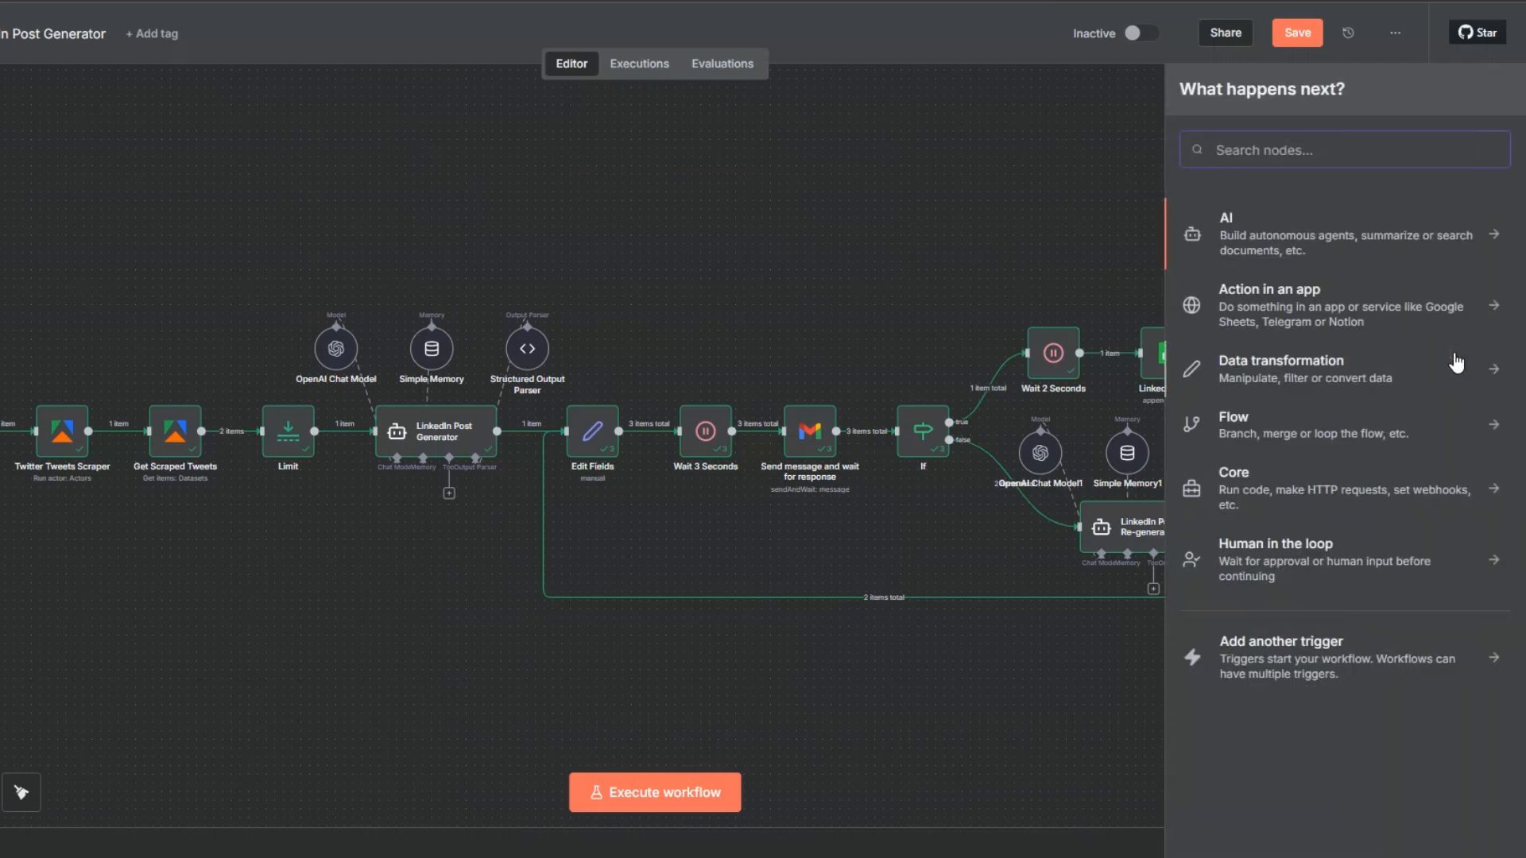
pyautogui.write('do n')
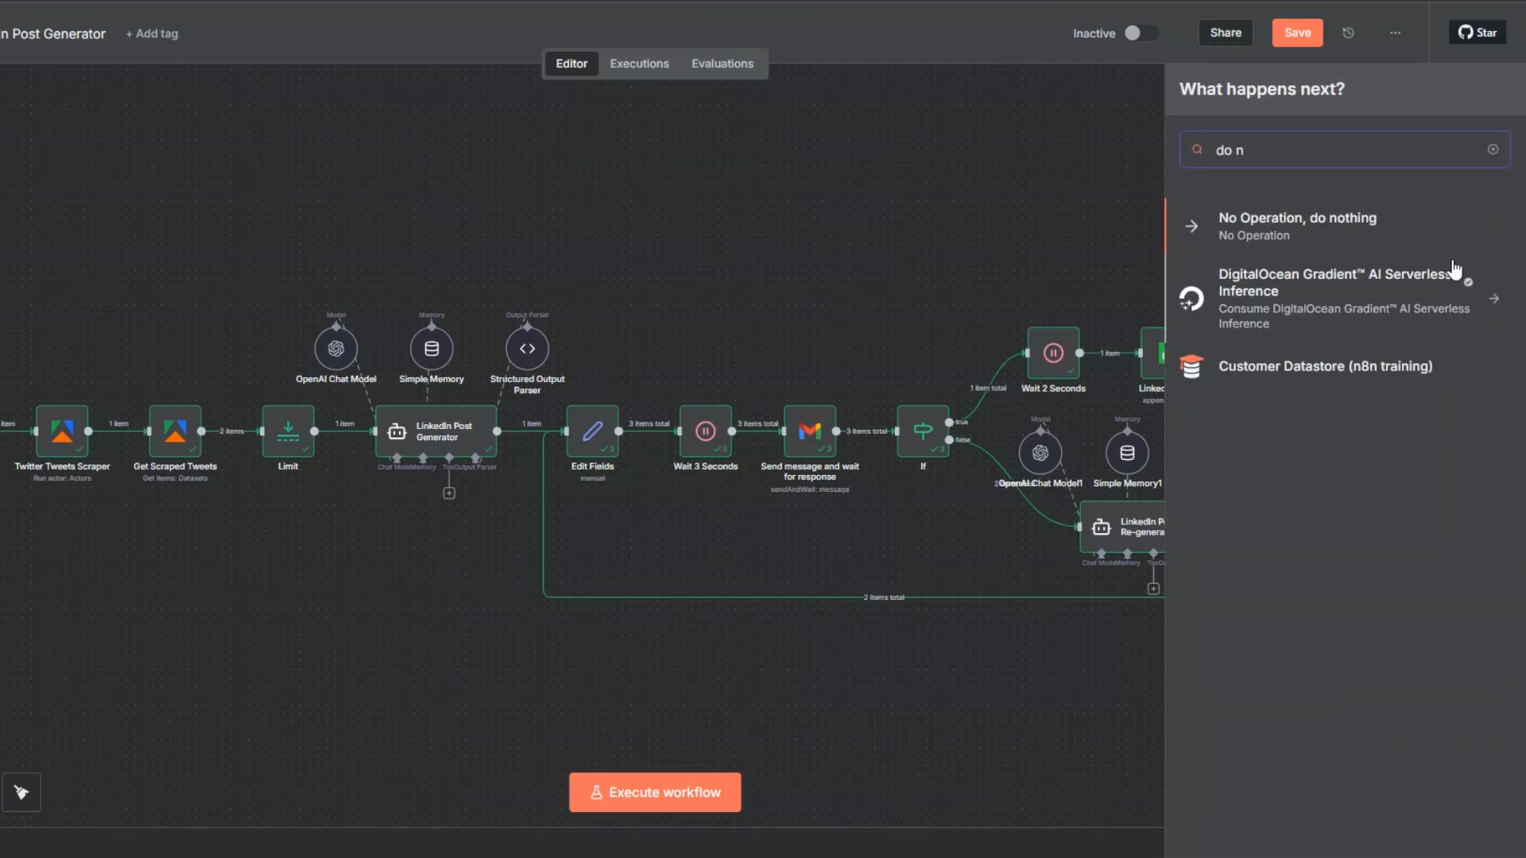
pyautogui.click(1319, 227)
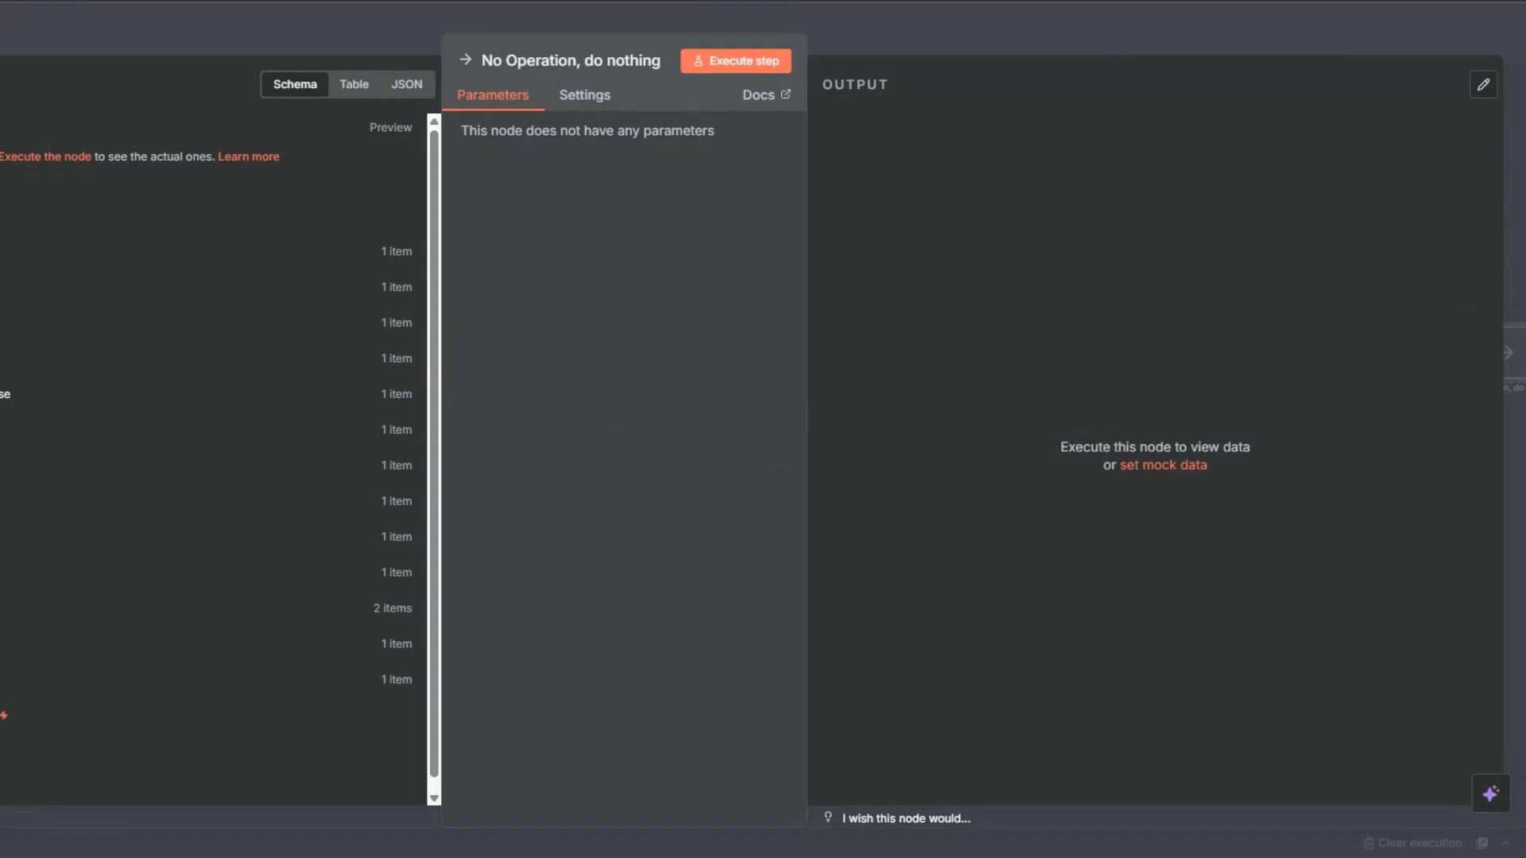
pyautogui.press('Escape')
pyautogui.moveTo(1431, 528); pyautogui.dragTo(1427, 528)
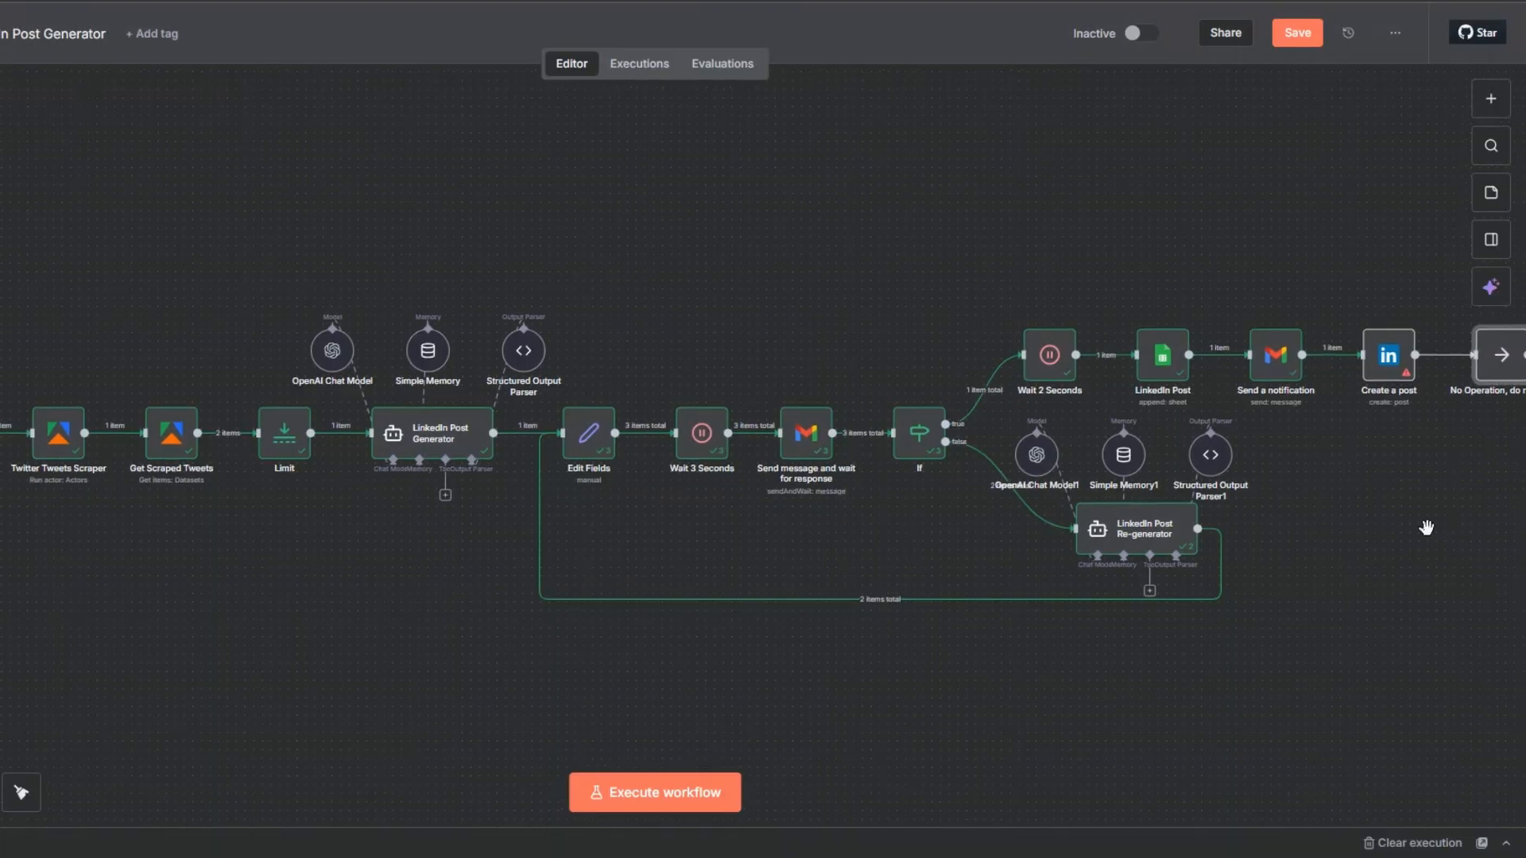
pyautogui.moveTo(1498, 365); pyautogui.dragTo(1462, 366)
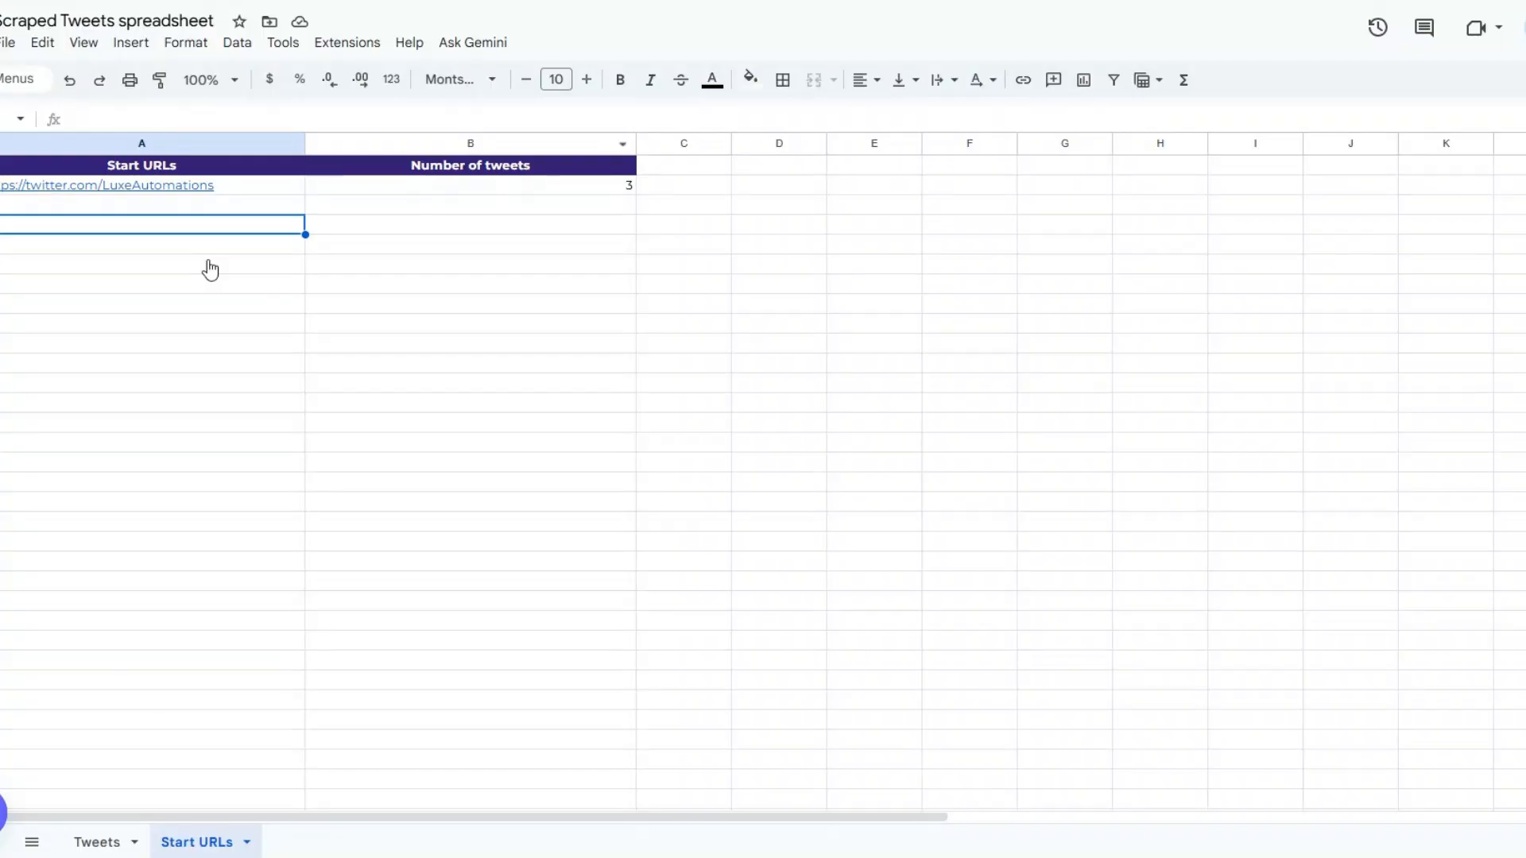
# Switch to the Scraped Tweets spreadsheet and view its Start URLs sheet.
pyautogui.click(210, 265)
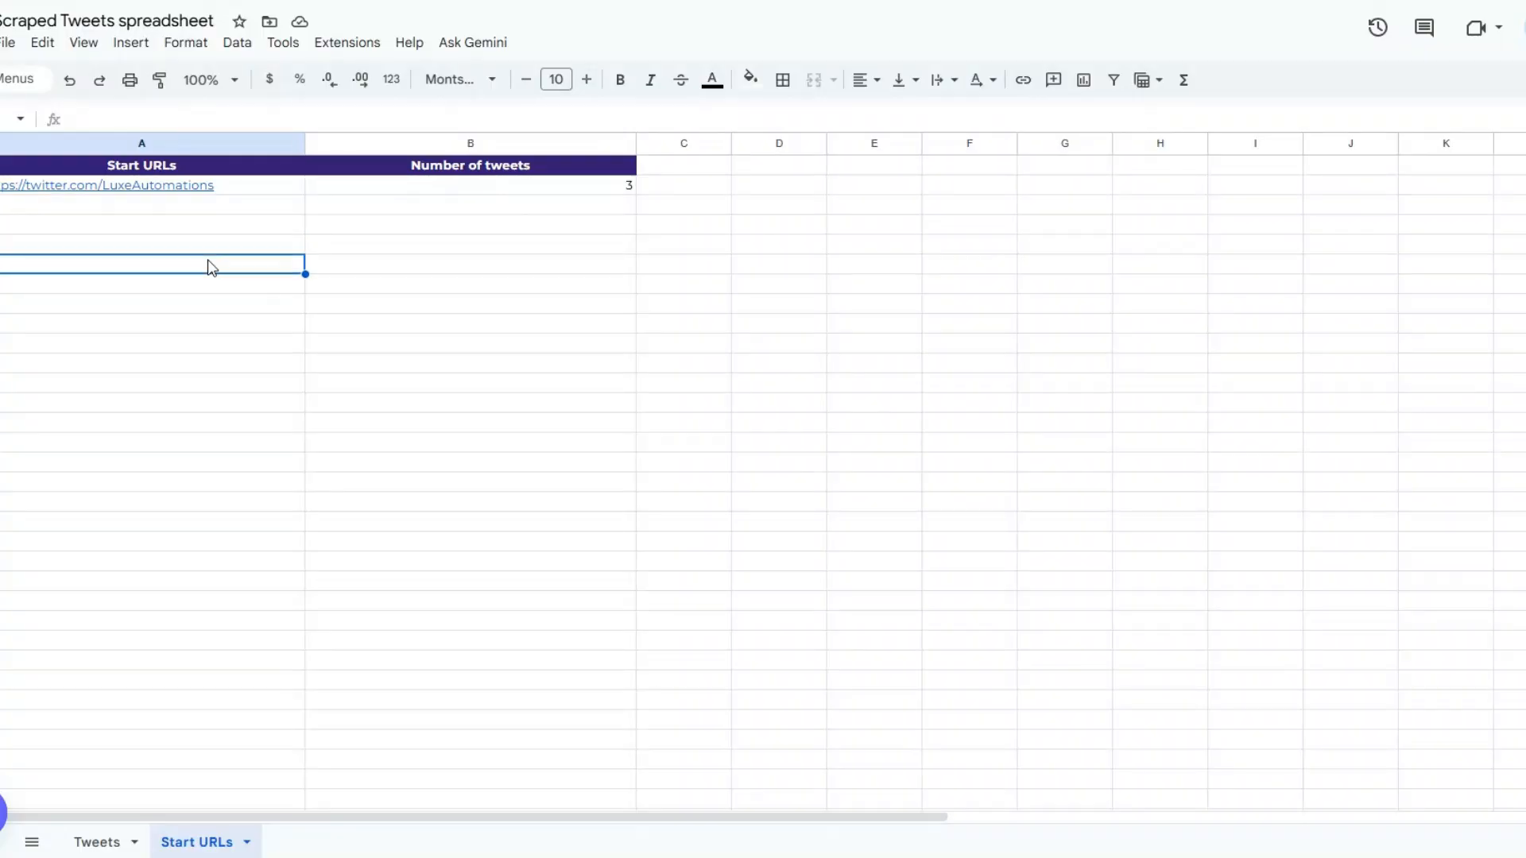
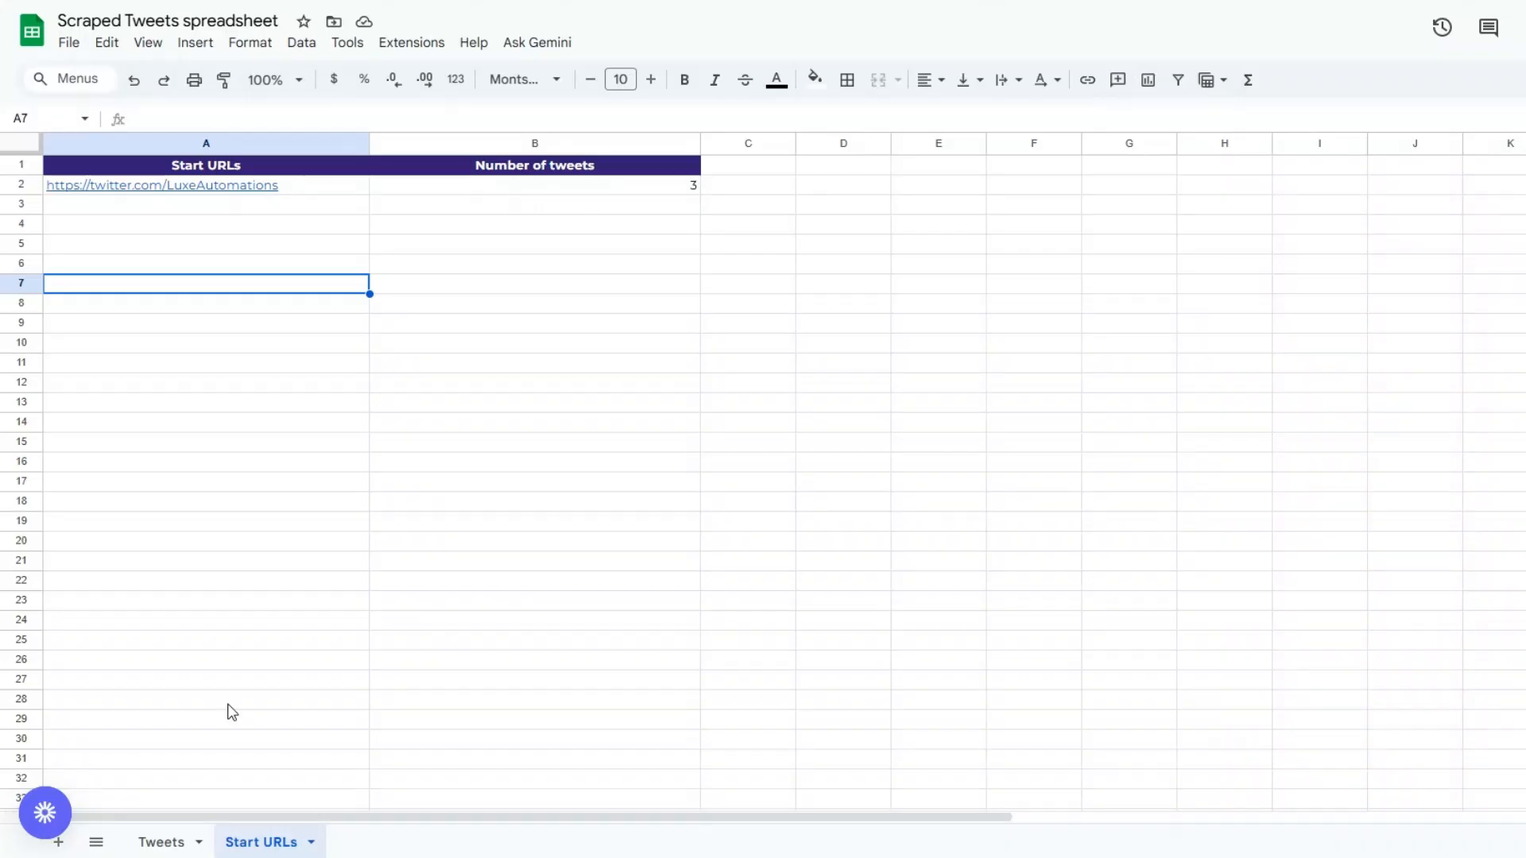
# Look over the author, scraped tweet and LinkedIn post logged in the first data row of the Tweets sheet.
pyautogui.click(158, 841)
pyautogui.click(221, 480)
pyautogui.click(193, 300)
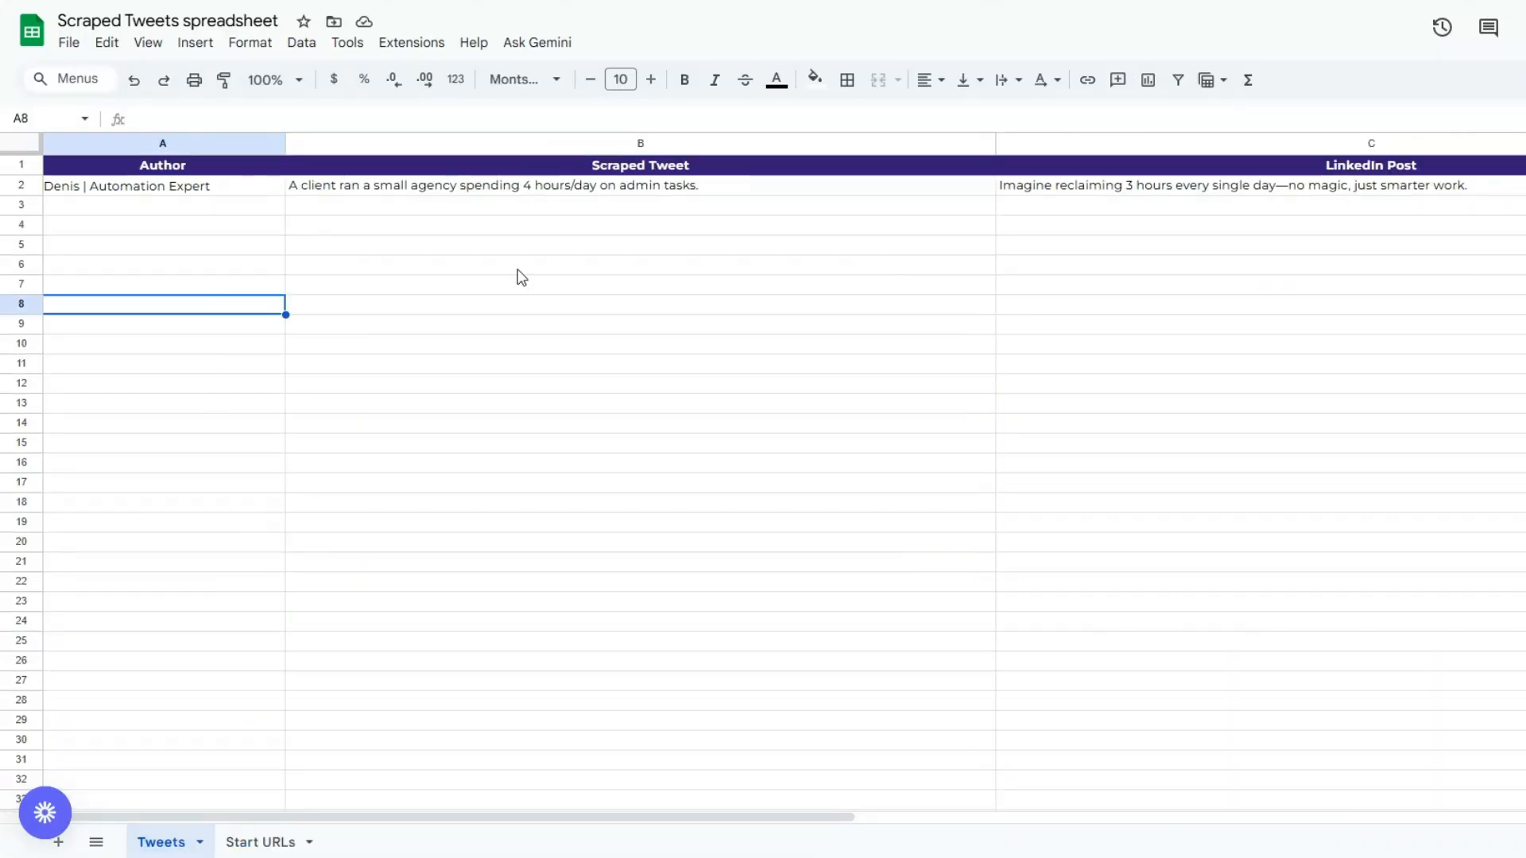
pyautogui.click(518, 268)
pyautogui.doubleClick(558, 190)
pyautogui.click(603, 528)
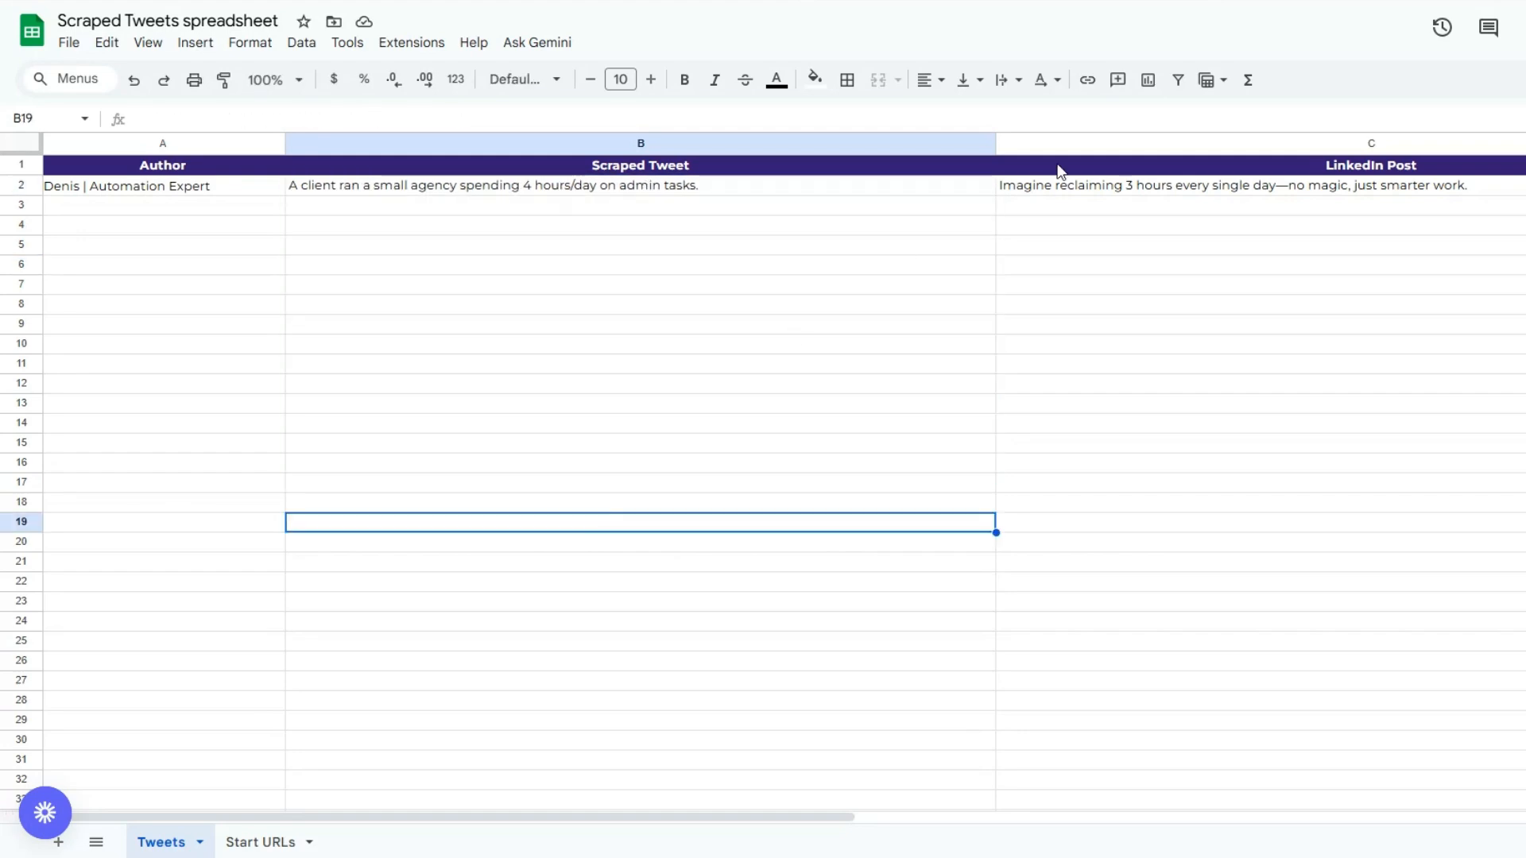
pyautogui.click(1058, 187)
pyautogui.doubleClick(1061, 191)
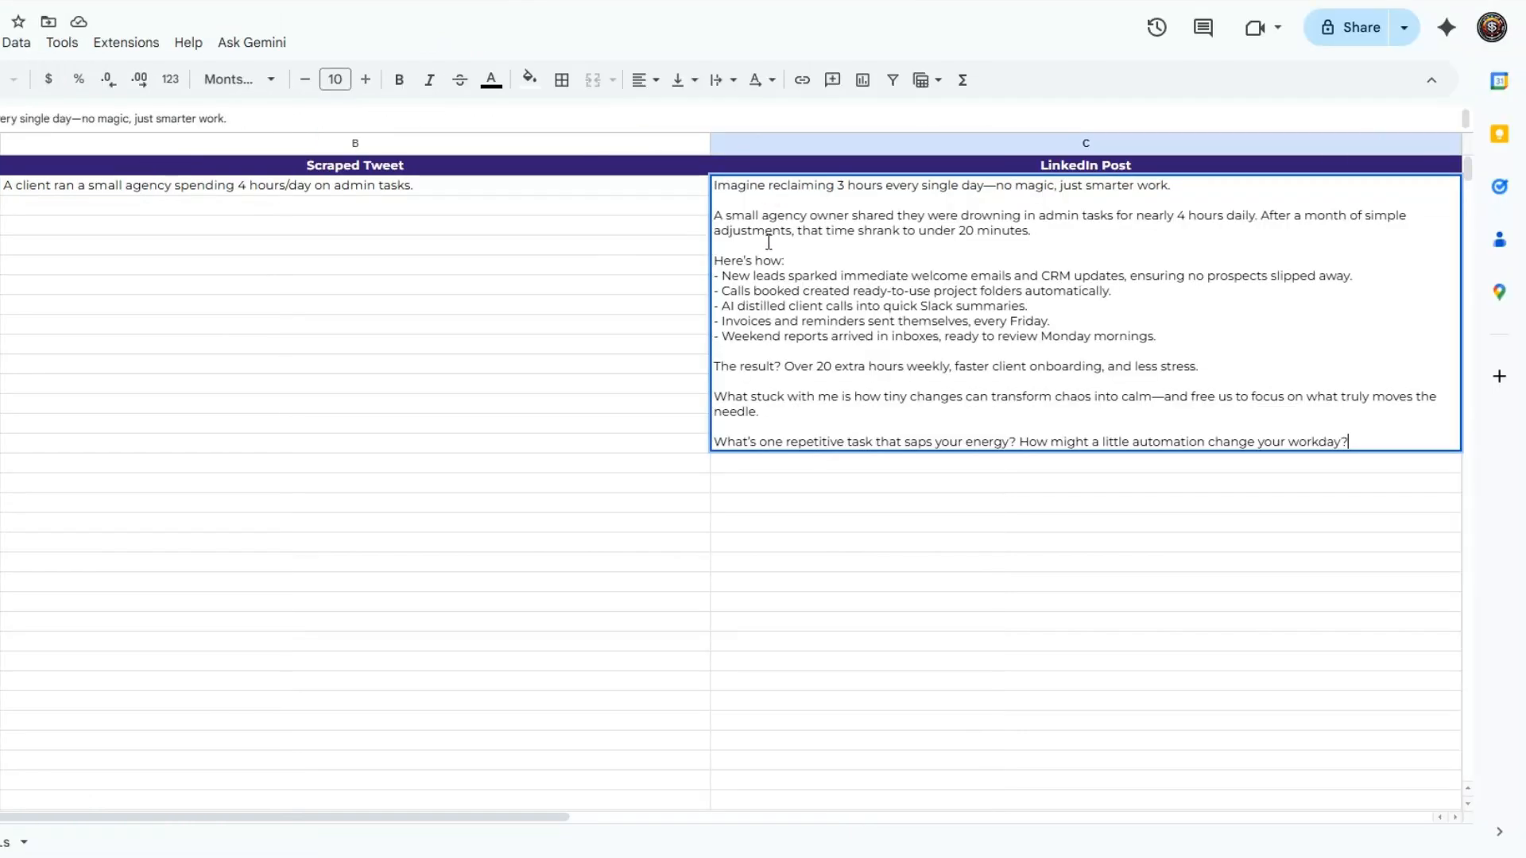
pyautogui.click(575, 352)
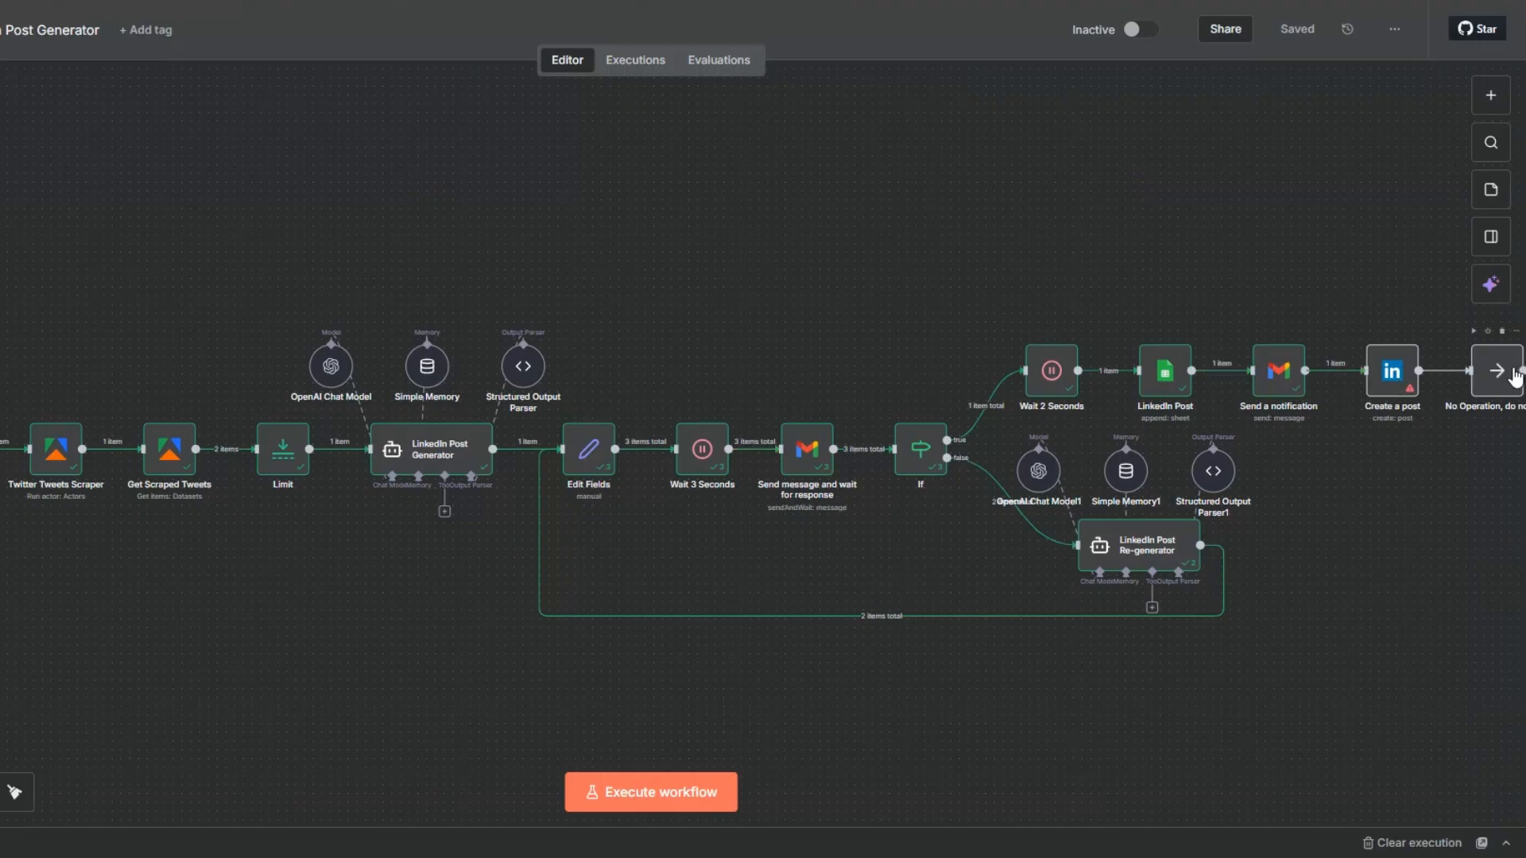
# Switch back to the n8n workflow, deactivate the LinkedIn Create a post node and save the workflow.
pyautogui.rightClick(1388, 377)
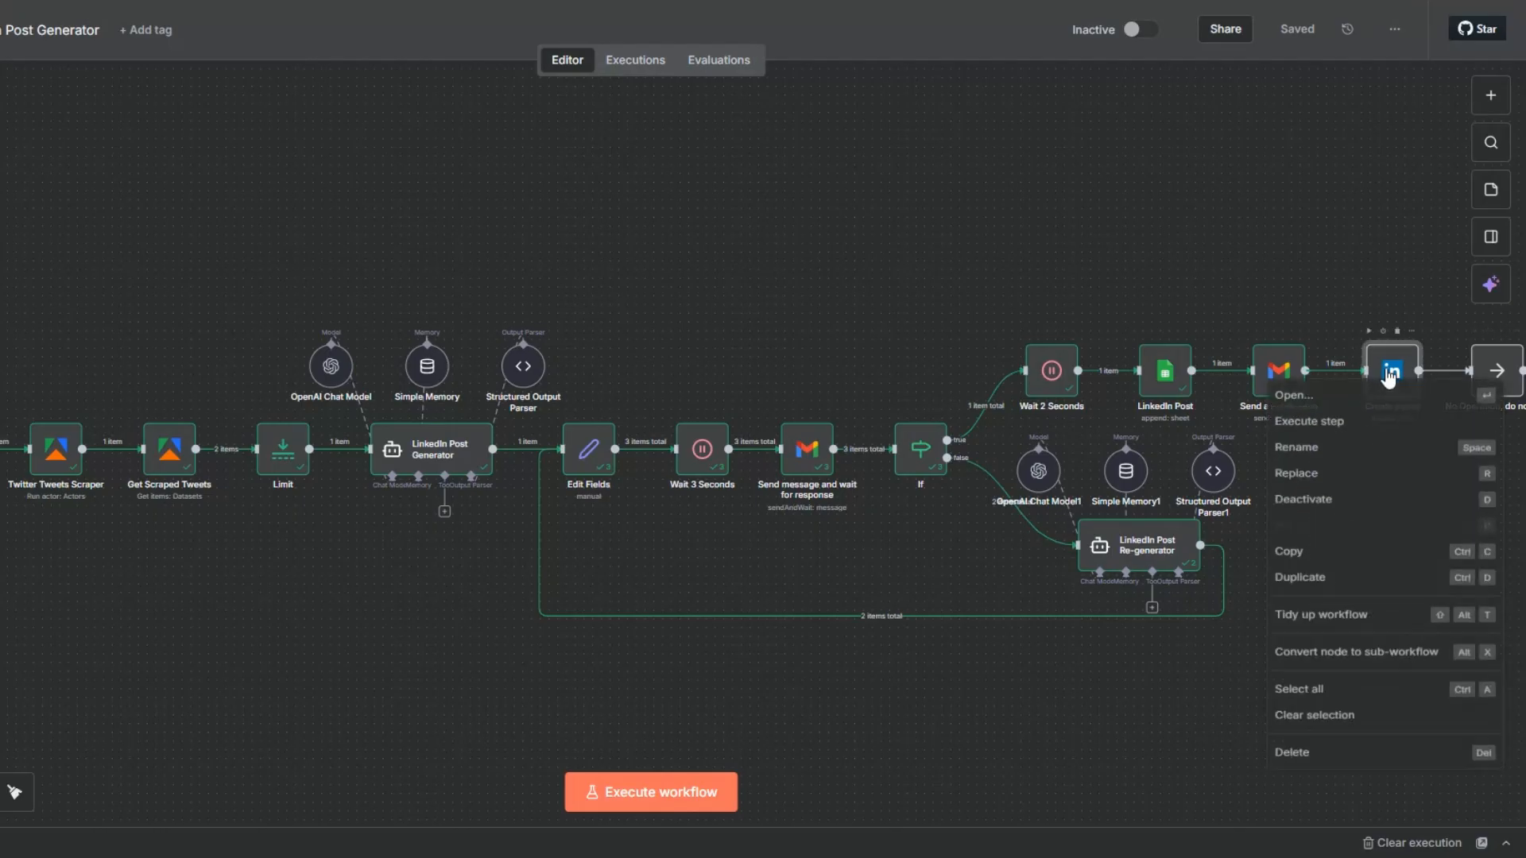
pyautogui.click(1353, 512)
pyautogui.click(1294, 32)
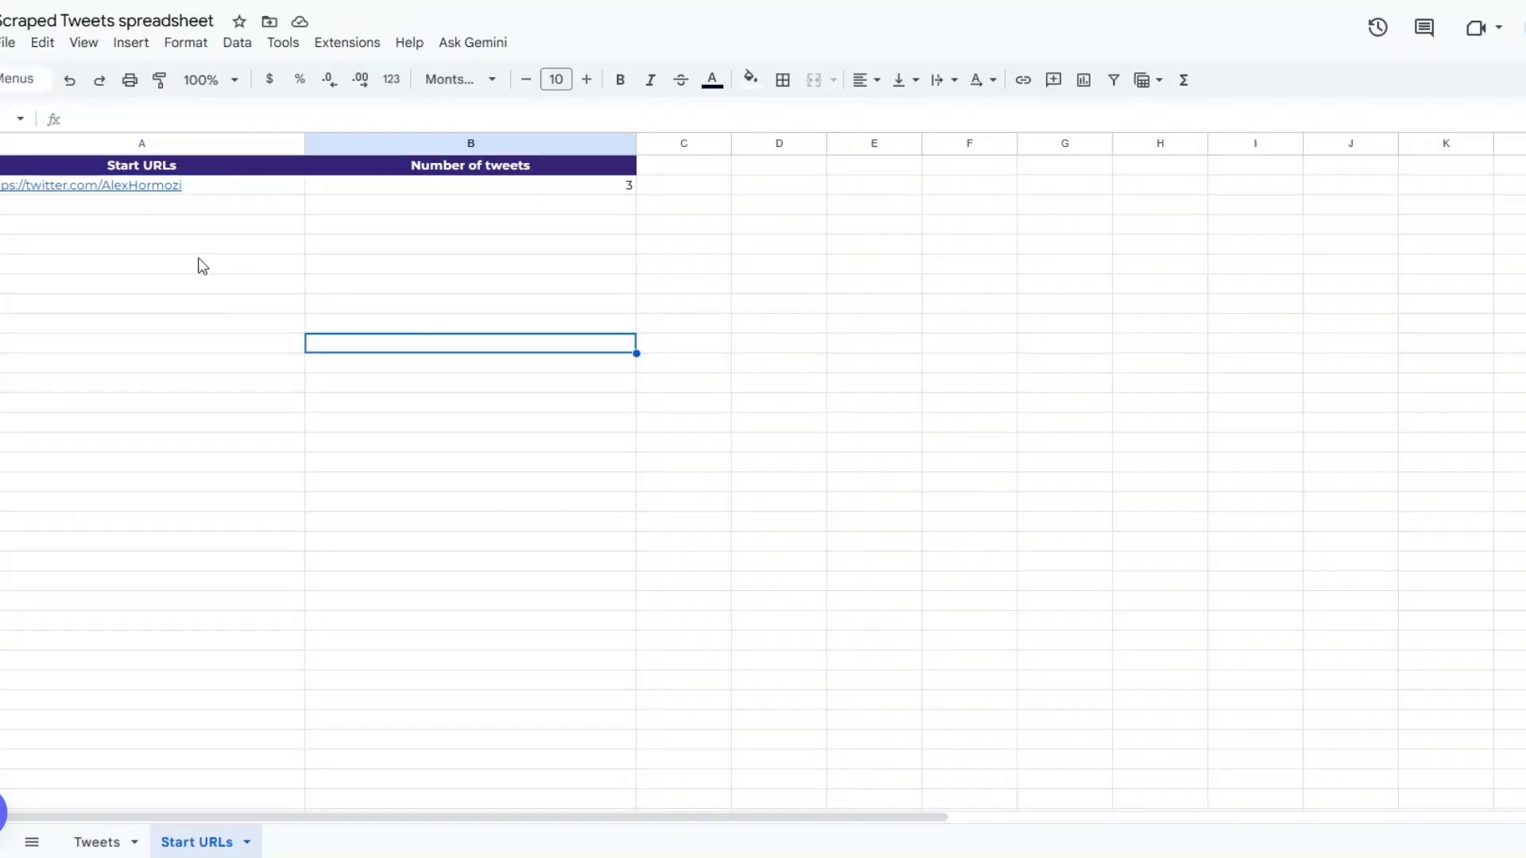
# Check the profile URL and the number of tweets entered in the Start URLs sheet of the spreadsheet.
pyautogui.click(200, 265)
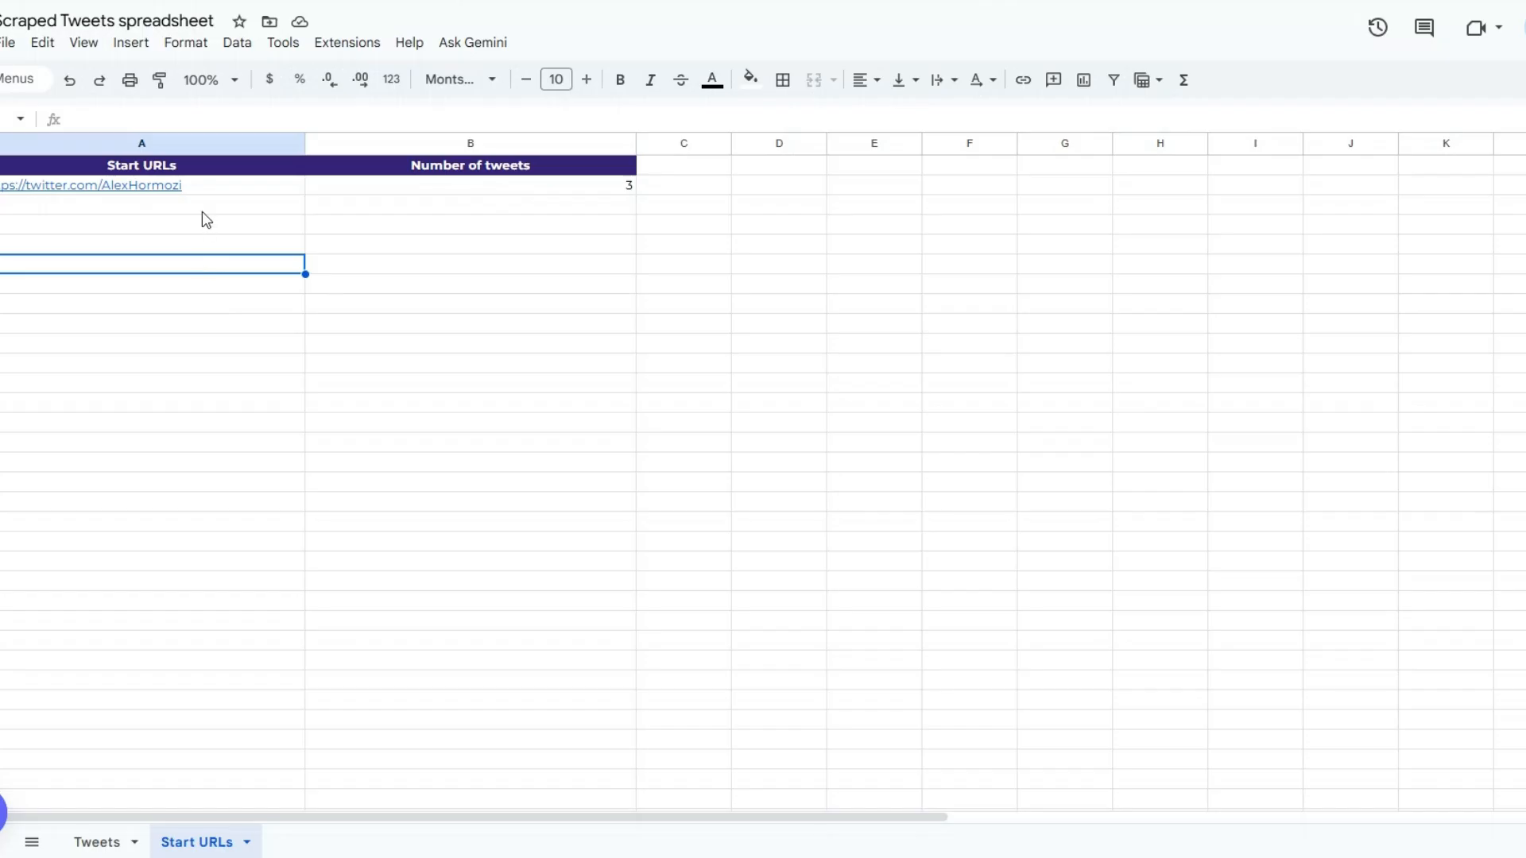
pyautogui.click(208, 188)
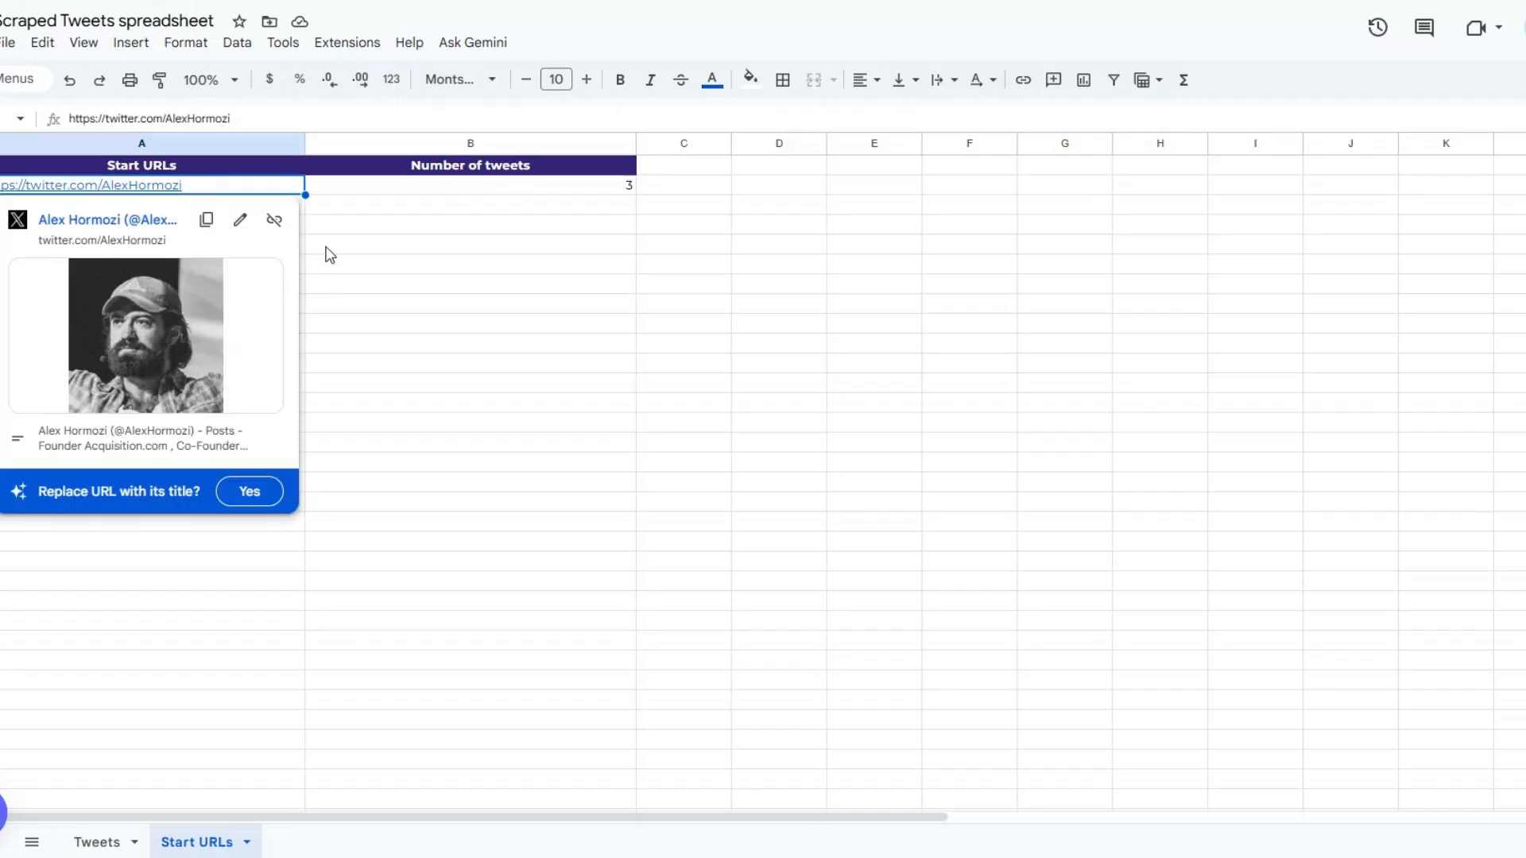
pyautogui.click(294, 244)
pyautogui.click(430, 194)
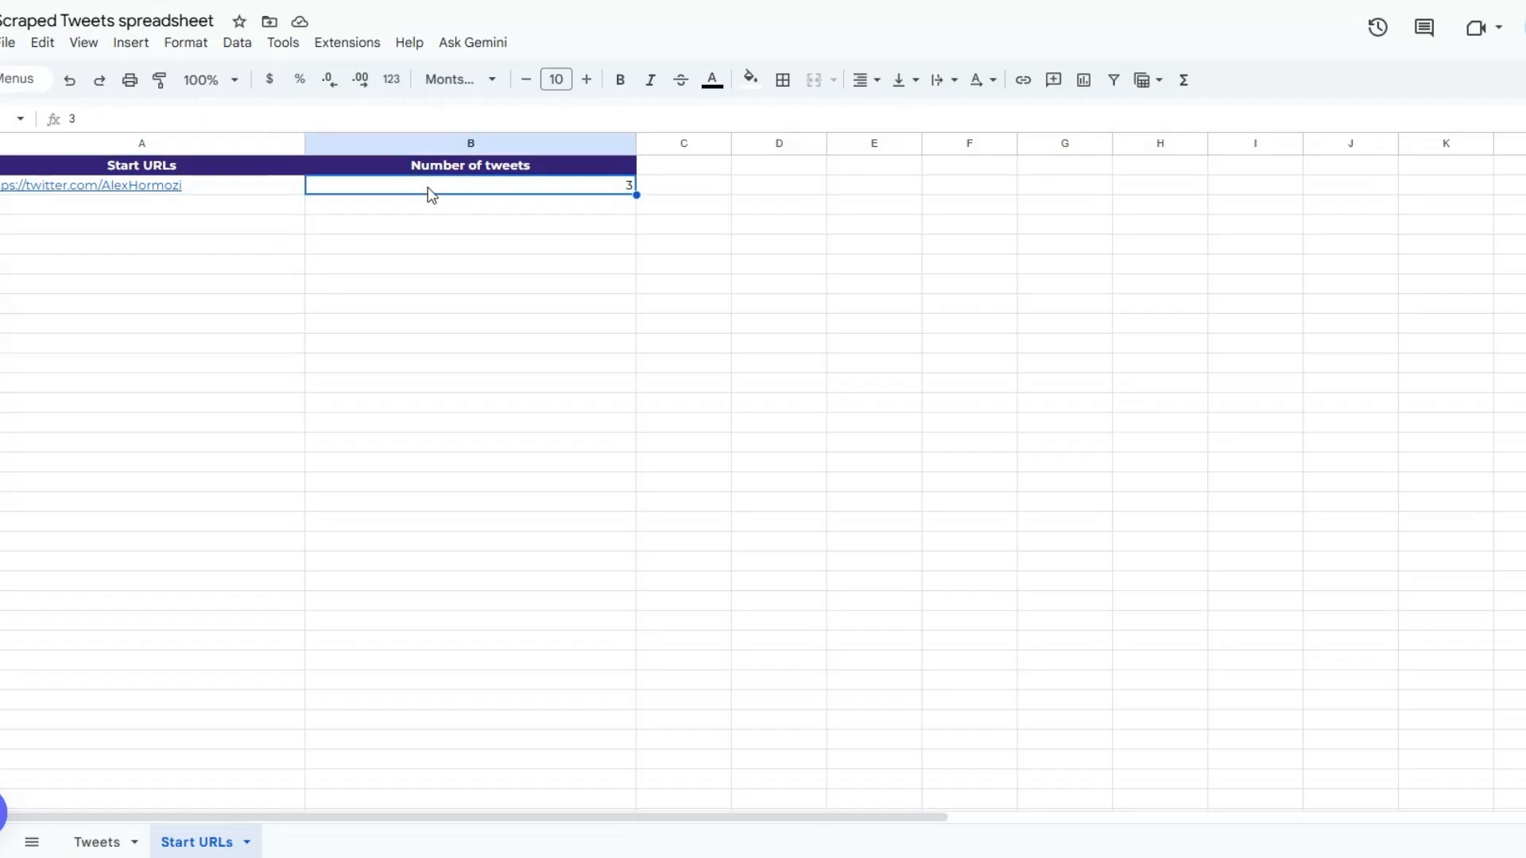
# Check the Author, Scraped Tweet and LinkedIn Post columns of the Tweets sheet before the test run.
pyautogui.click(112, 842)
pyautogui.click(1131, 252)
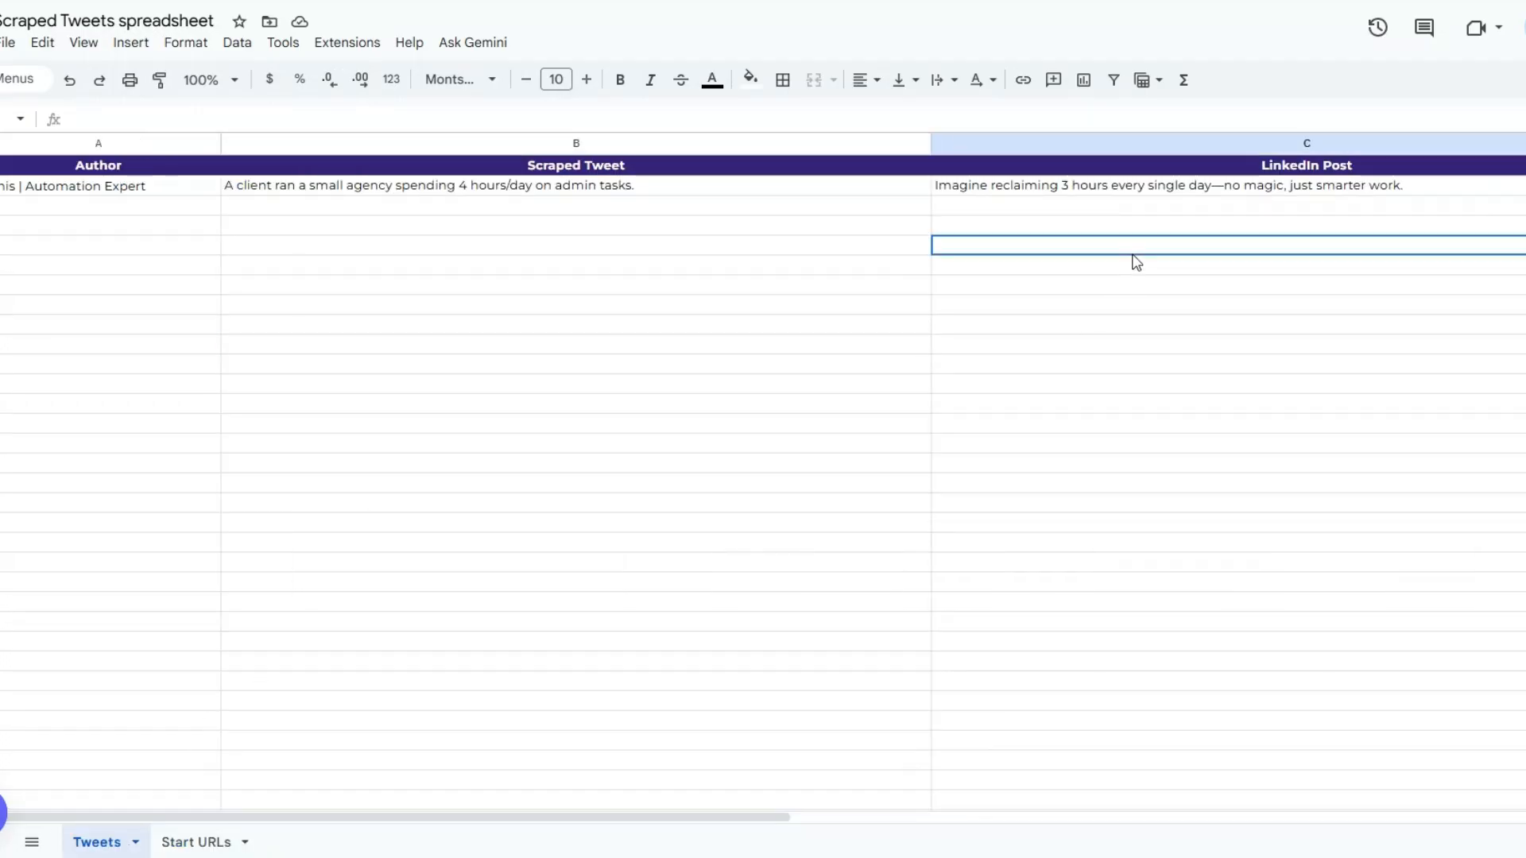
pyautogui.click(574, 311)
pyautogui.click(179, 271)
pyautogui.click(1059, 306)
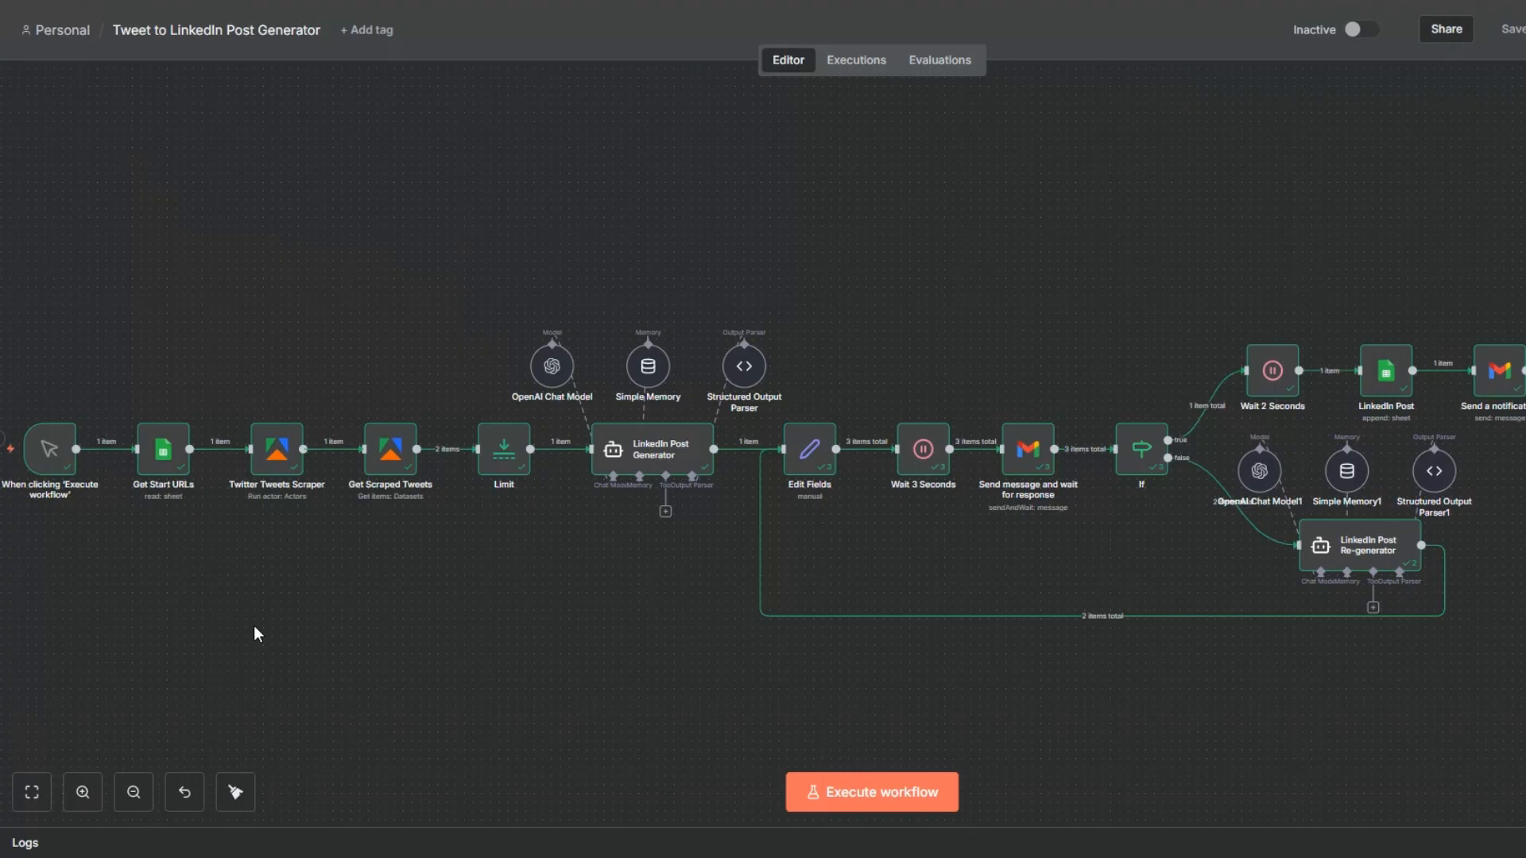
# Execute the Tweet to LinkedIn Post Generator workflow in n8n and inspect the Get Start URLs node's output.
pyautogui.click(790, 803)
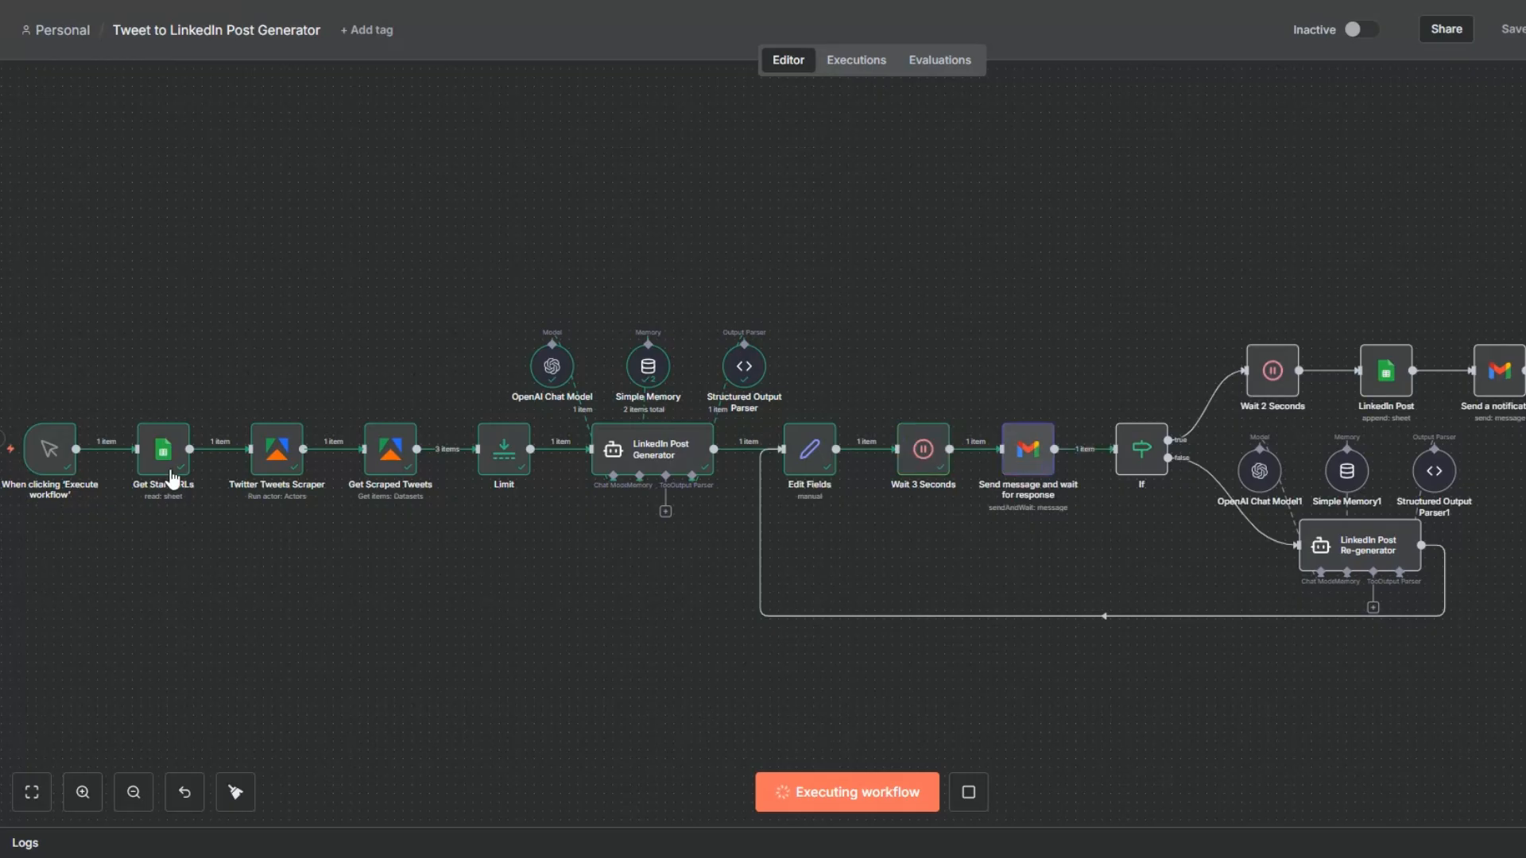
pyautogui.click(183, 411)
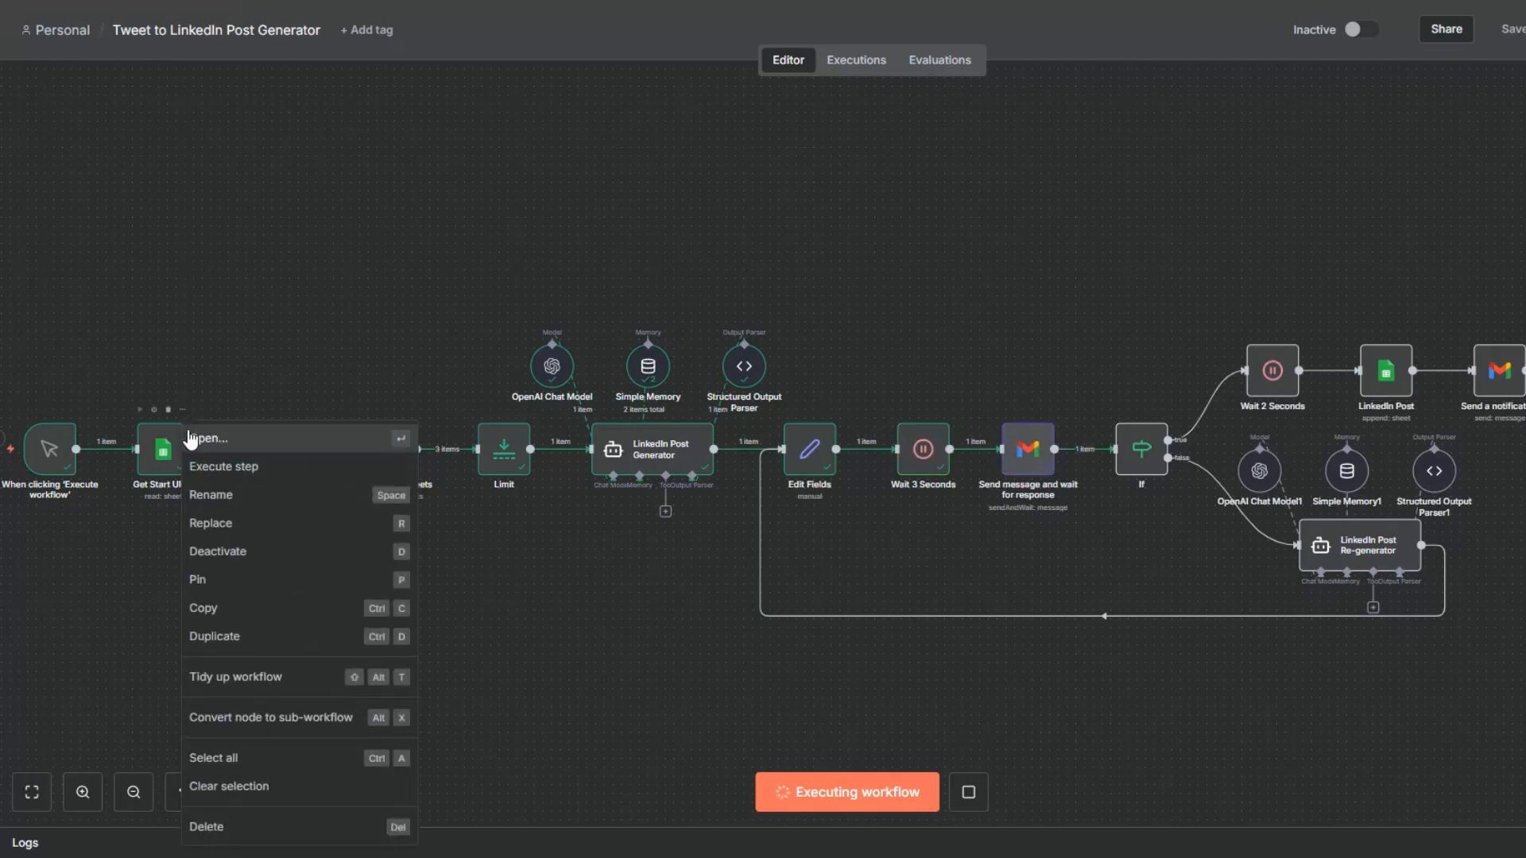
pyautogui.click(191, 440)
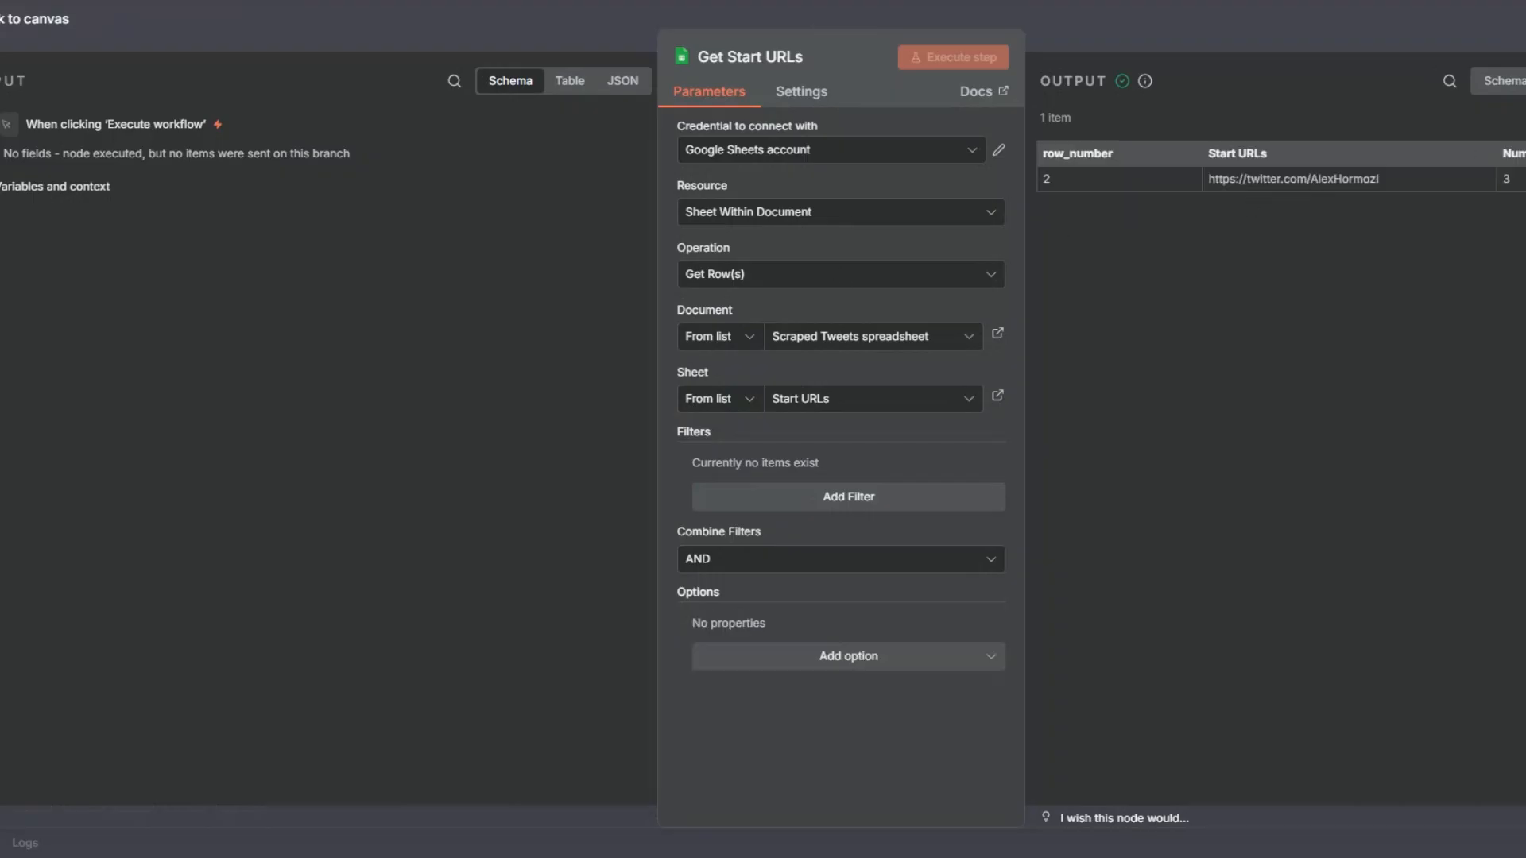
pyautogui.click(589, 484)
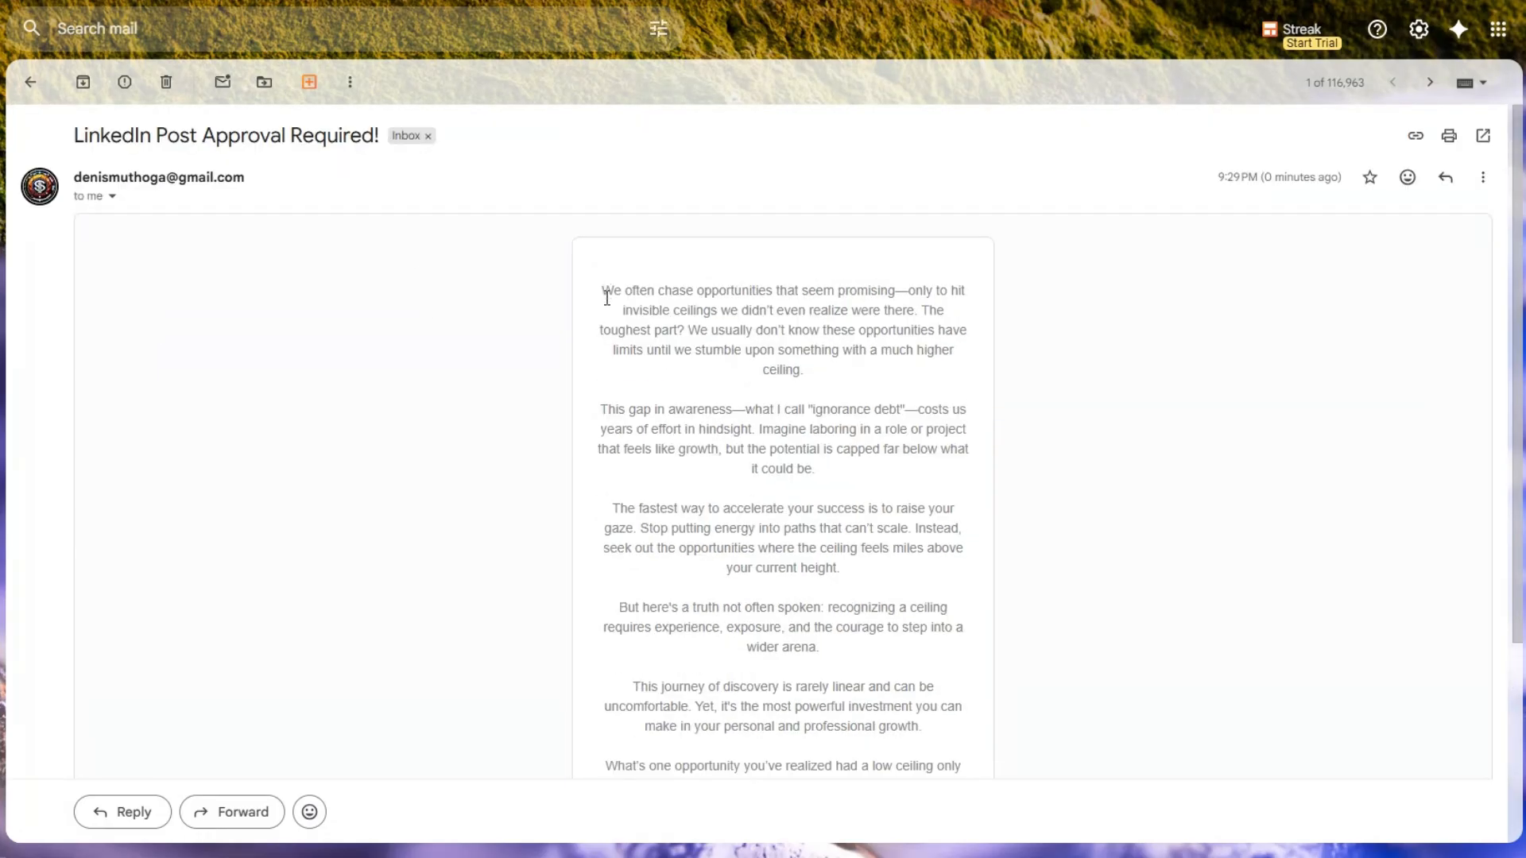
# Read the first two generated posts in the LinkedIn Post Approval Required! emails in Gmail and disapprove both.
pyautogui.scroll(-4, 633, 357)
pyautogui.scroll(3, 712, 477)
pyautogui.scroll(-3, 712, 477)
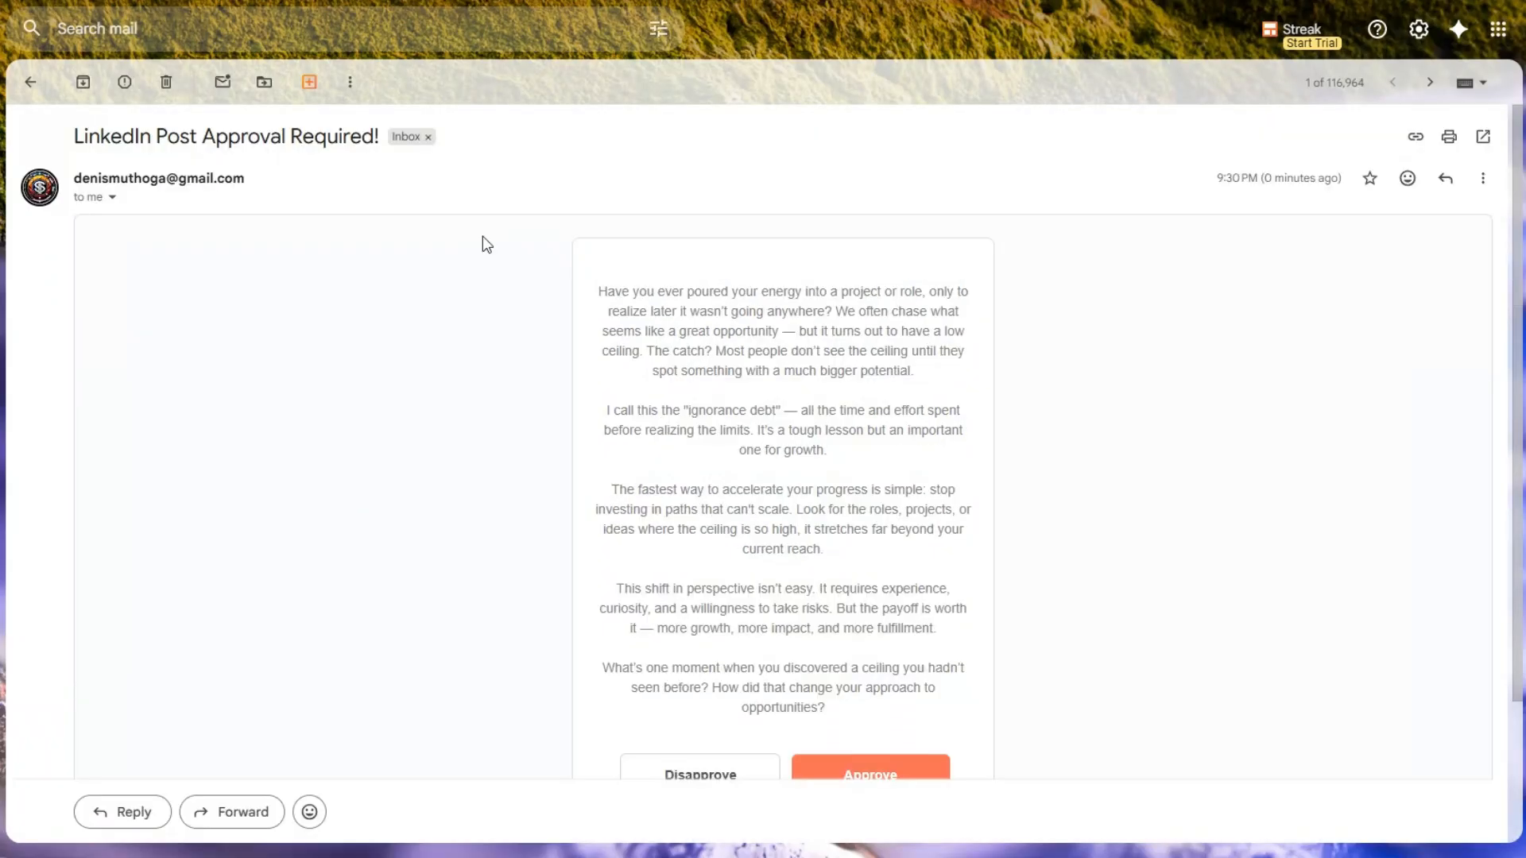
pyautogui.scroll(-2, 700, 358)
pyautogui.scroll(2, 700, 357)
pyautogui.scroll(-1, 699, 358)
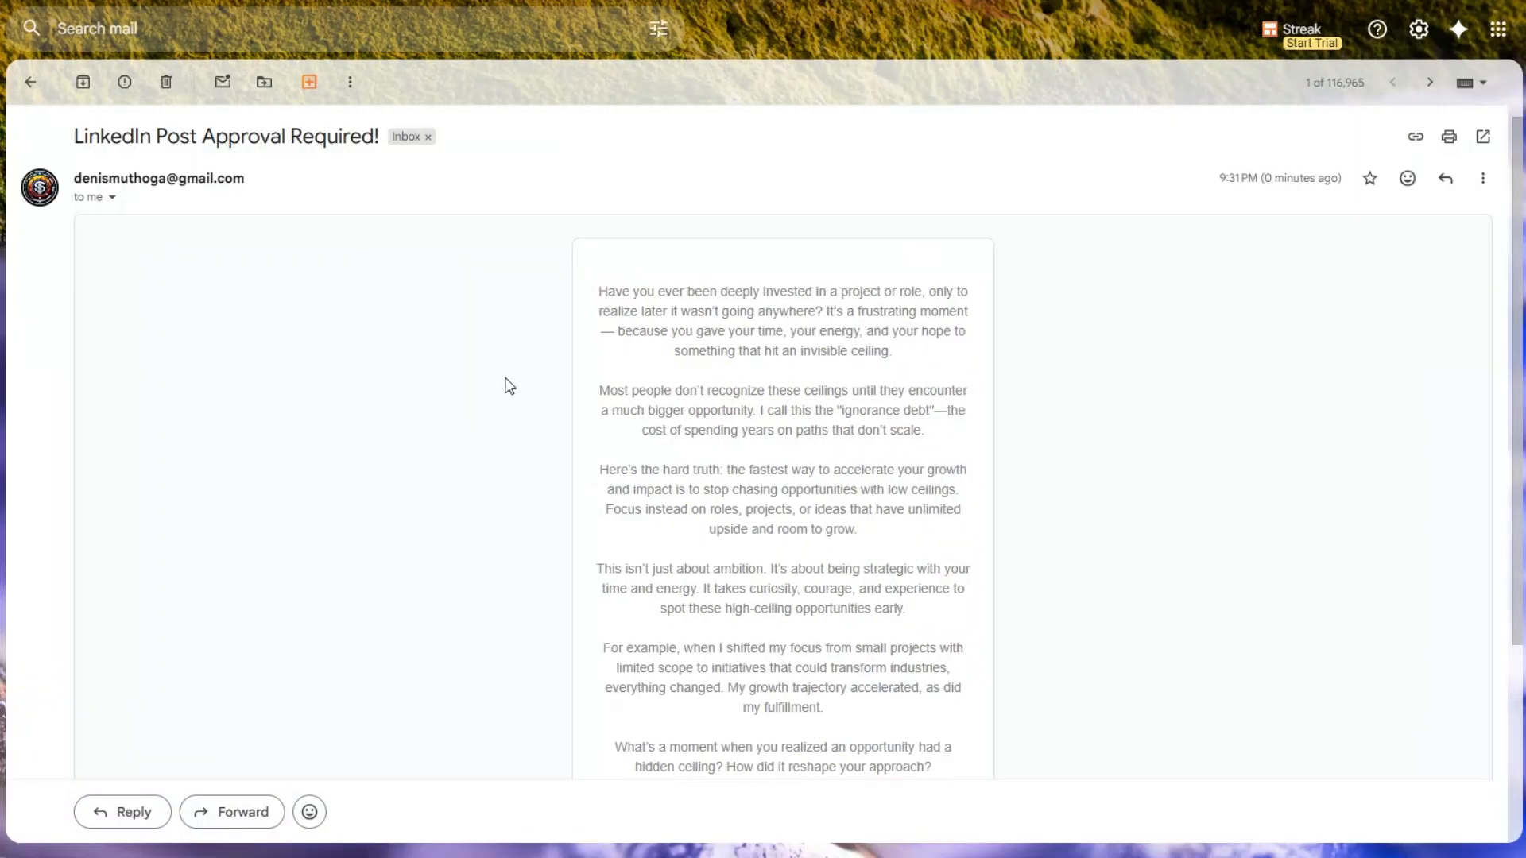
# Read the regenerated post in the latest LinkedIn Post Approval Required! email and approve it.
pyautogui.scroll(-3, 509, 386)
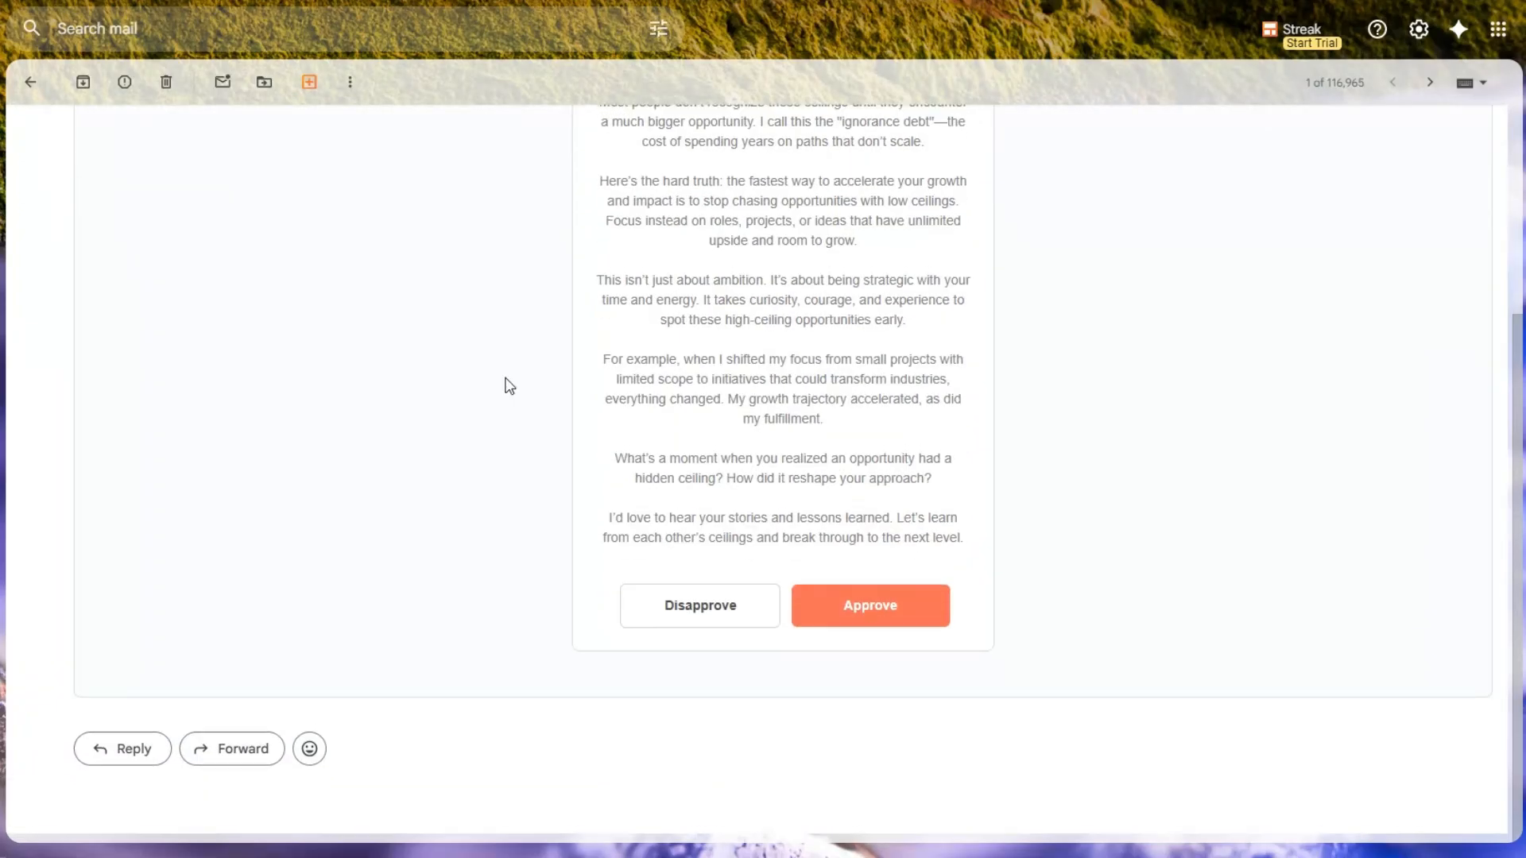
pyautogui.scroll(4, 509, 386)
pyautogui.scroll(-3, 509, 387)
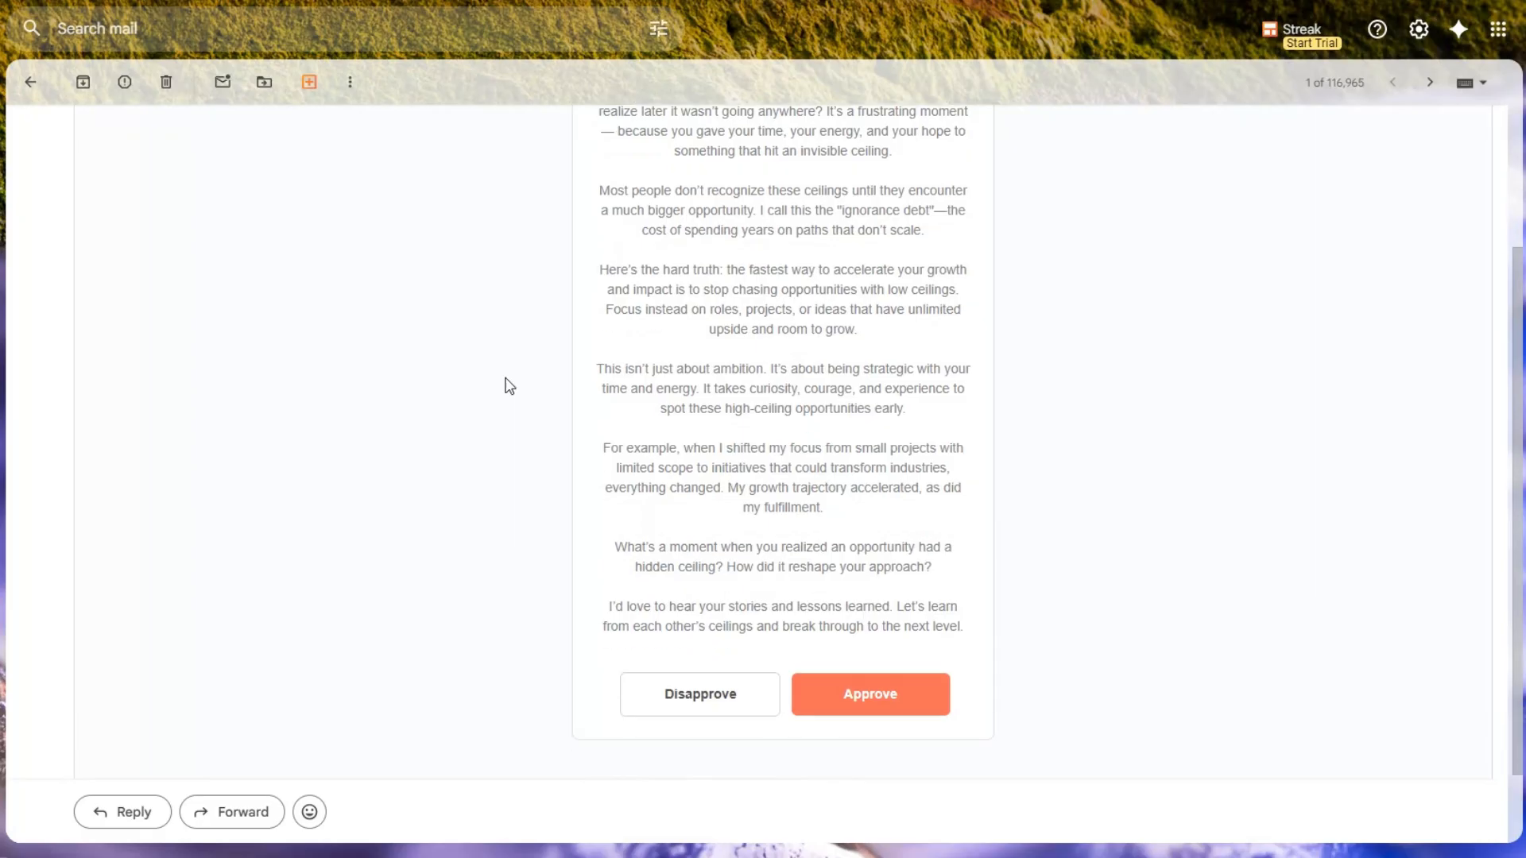
pyautogui.scroll(-1, 903, 619)
pyautogui.click(903, 620)
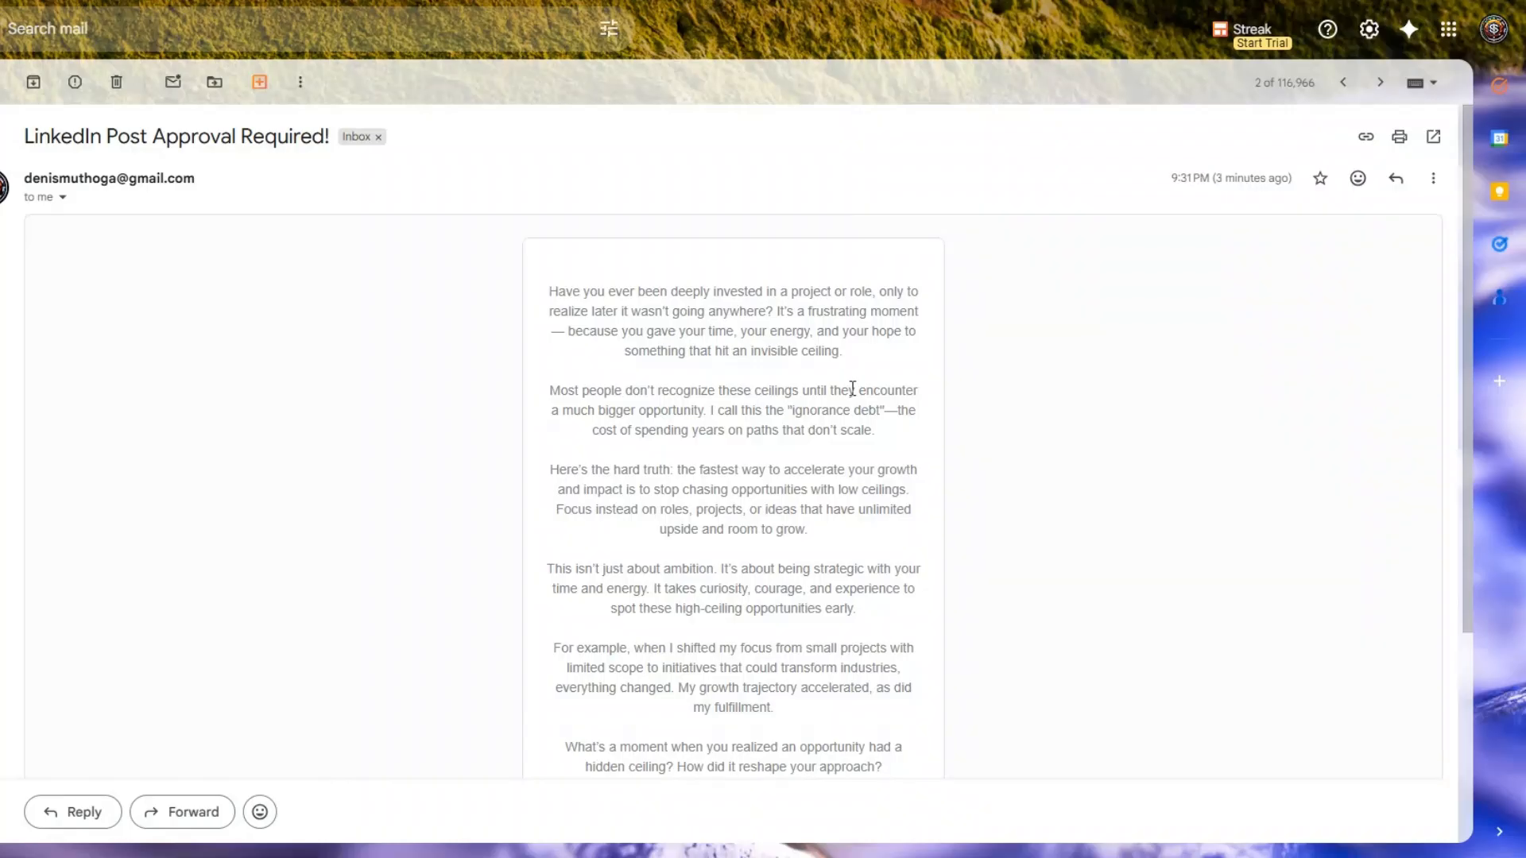
# Review the scraped tweet and approved LinkedIn post in row 3 of the spreadsheet's Tweets sheet.
pyautogui.scroll(-4, 849, 399)
pyautogui.scroll(2, 849, 399)
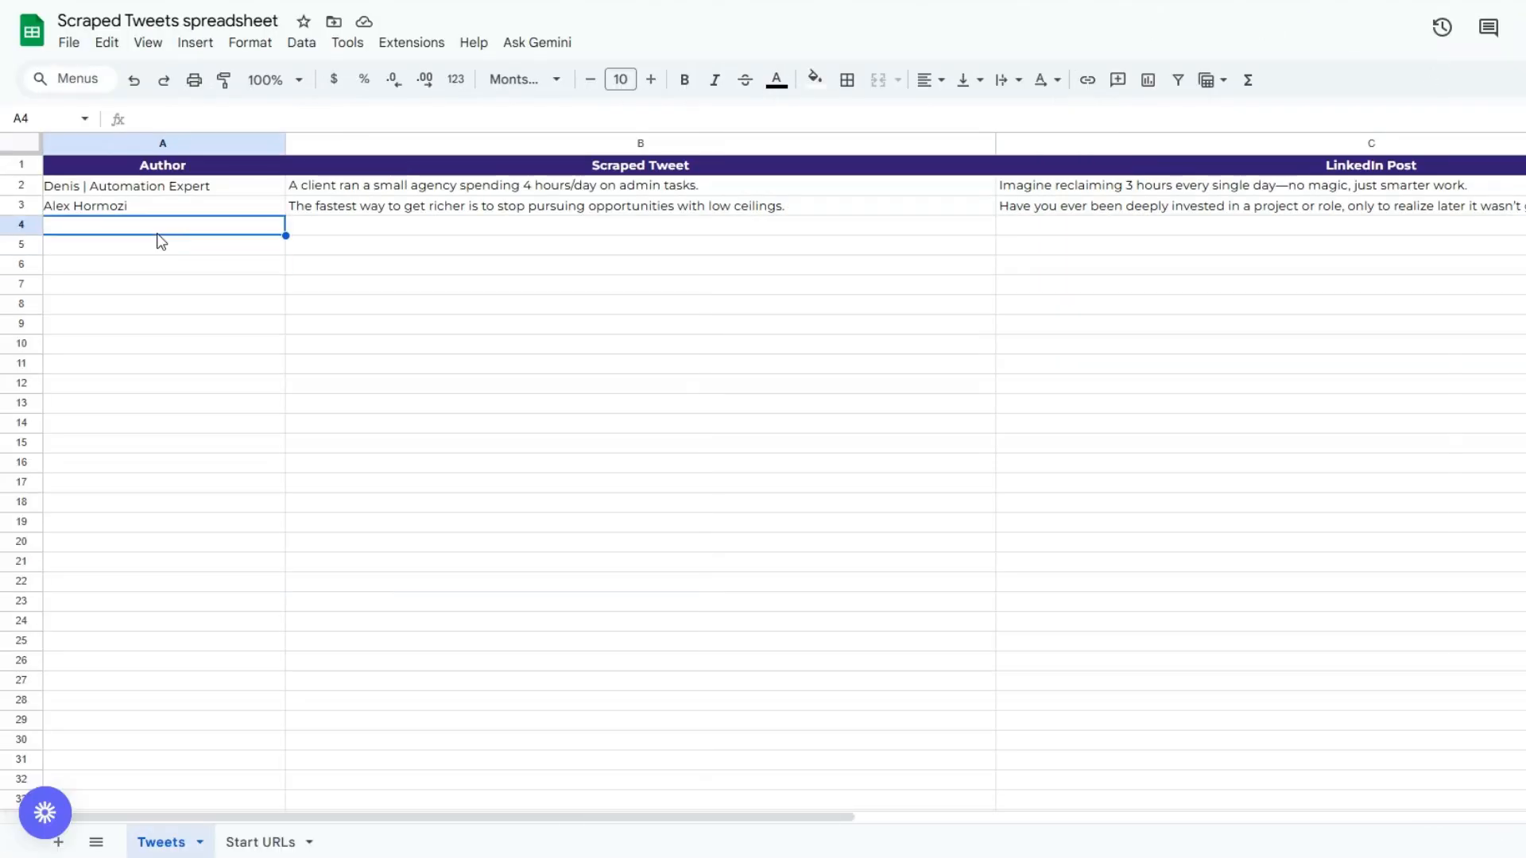
pyautogui.click(404, 222)
pyautogui.click(413, 208)
pyautogui.click(546, 305)
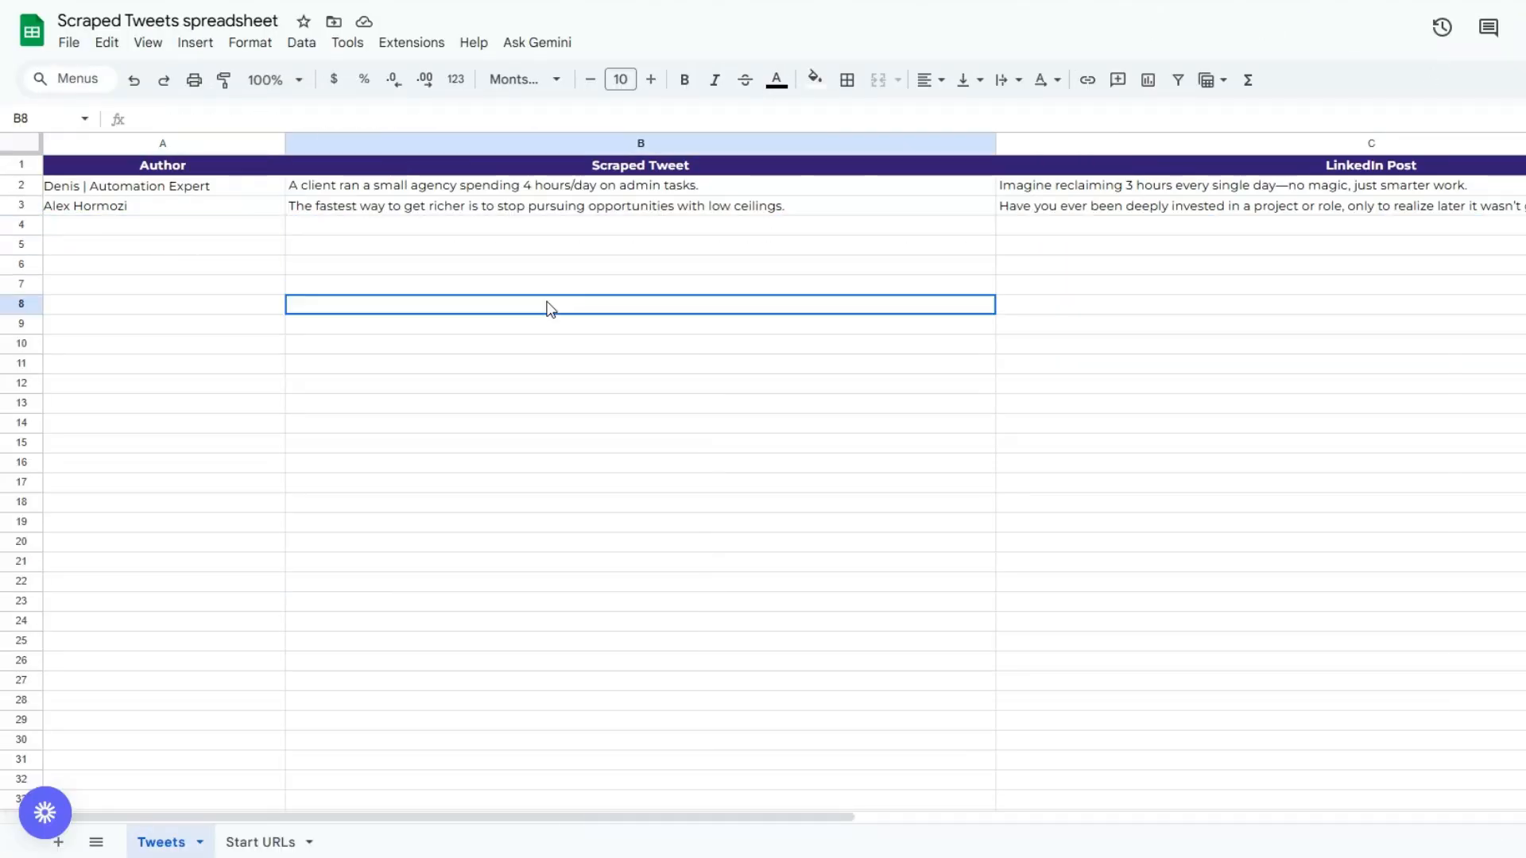
pyautogui.doubleClick(1120, 208)
pyautogui.click(1094, 522)
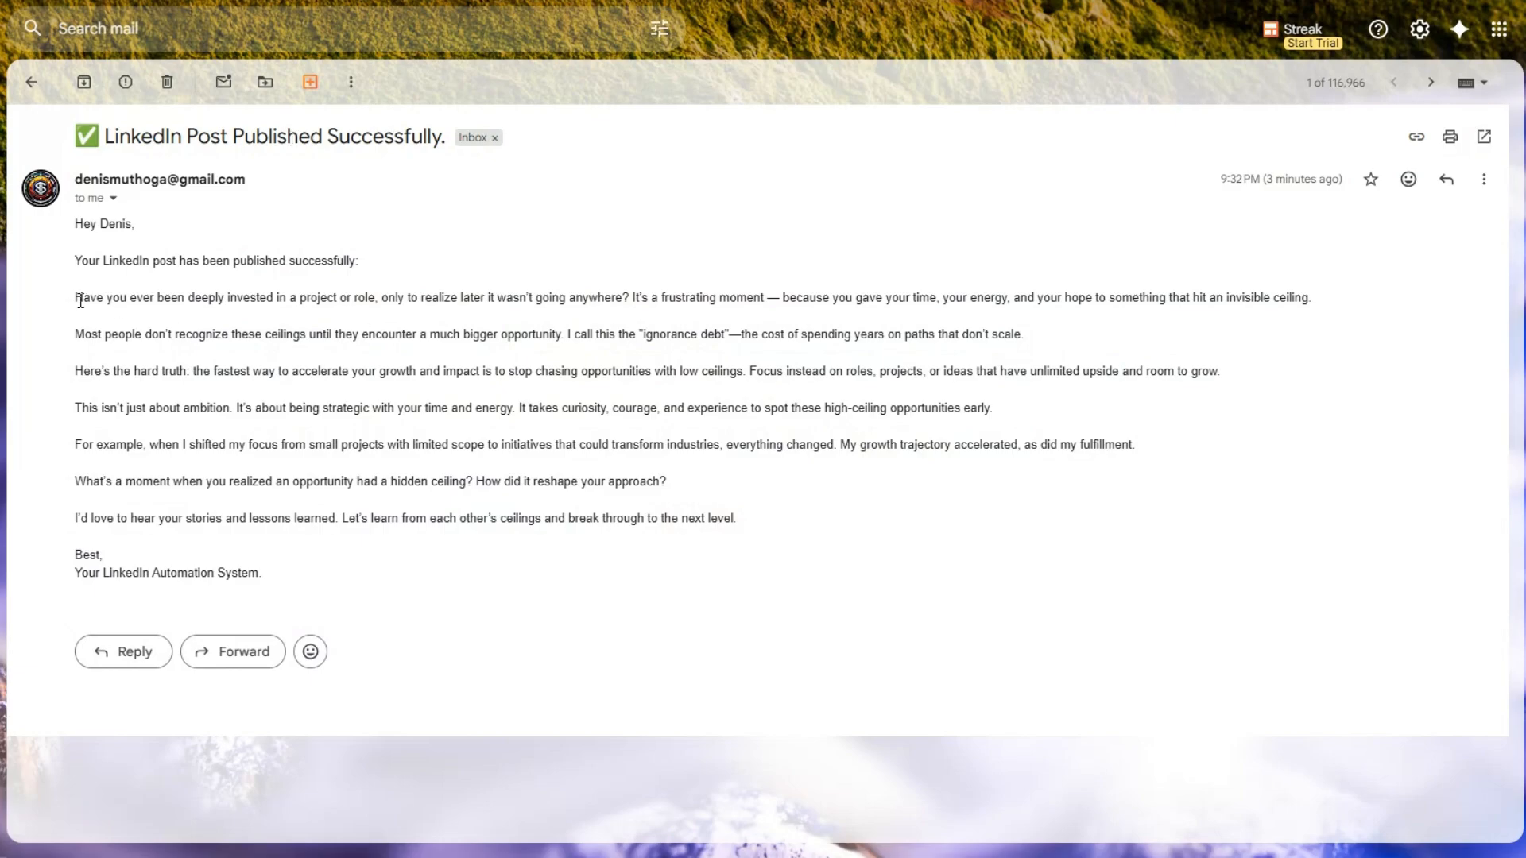
# Read the post text in the LinkedIn Post Published Successfully notification email in Gmail.
pyautogui.moveTo(76, 297); pyautogui.dragTo(802, 483)
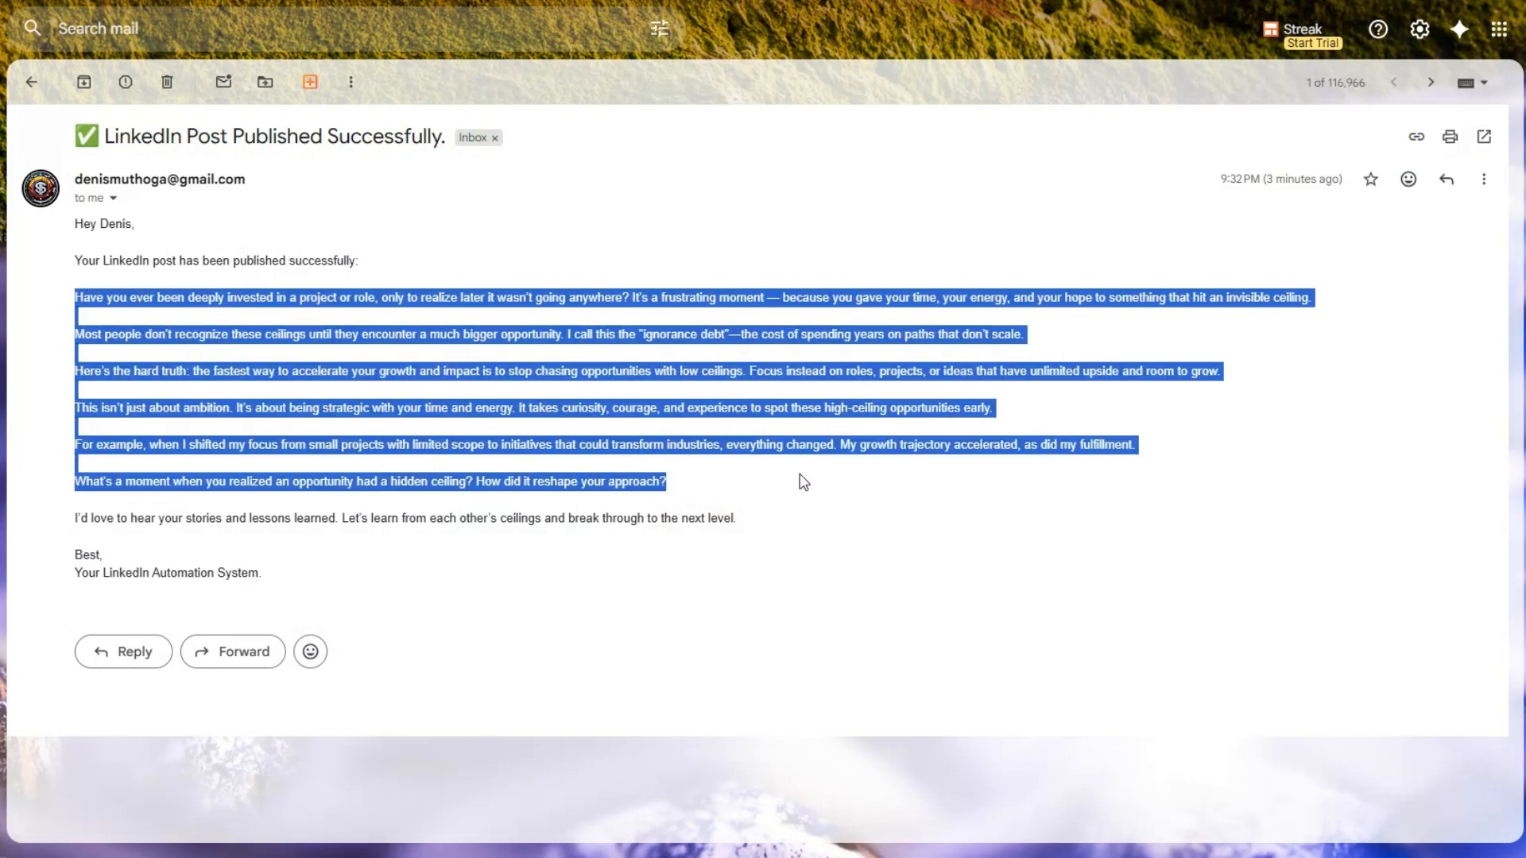
pyautogui.click(800, 474)
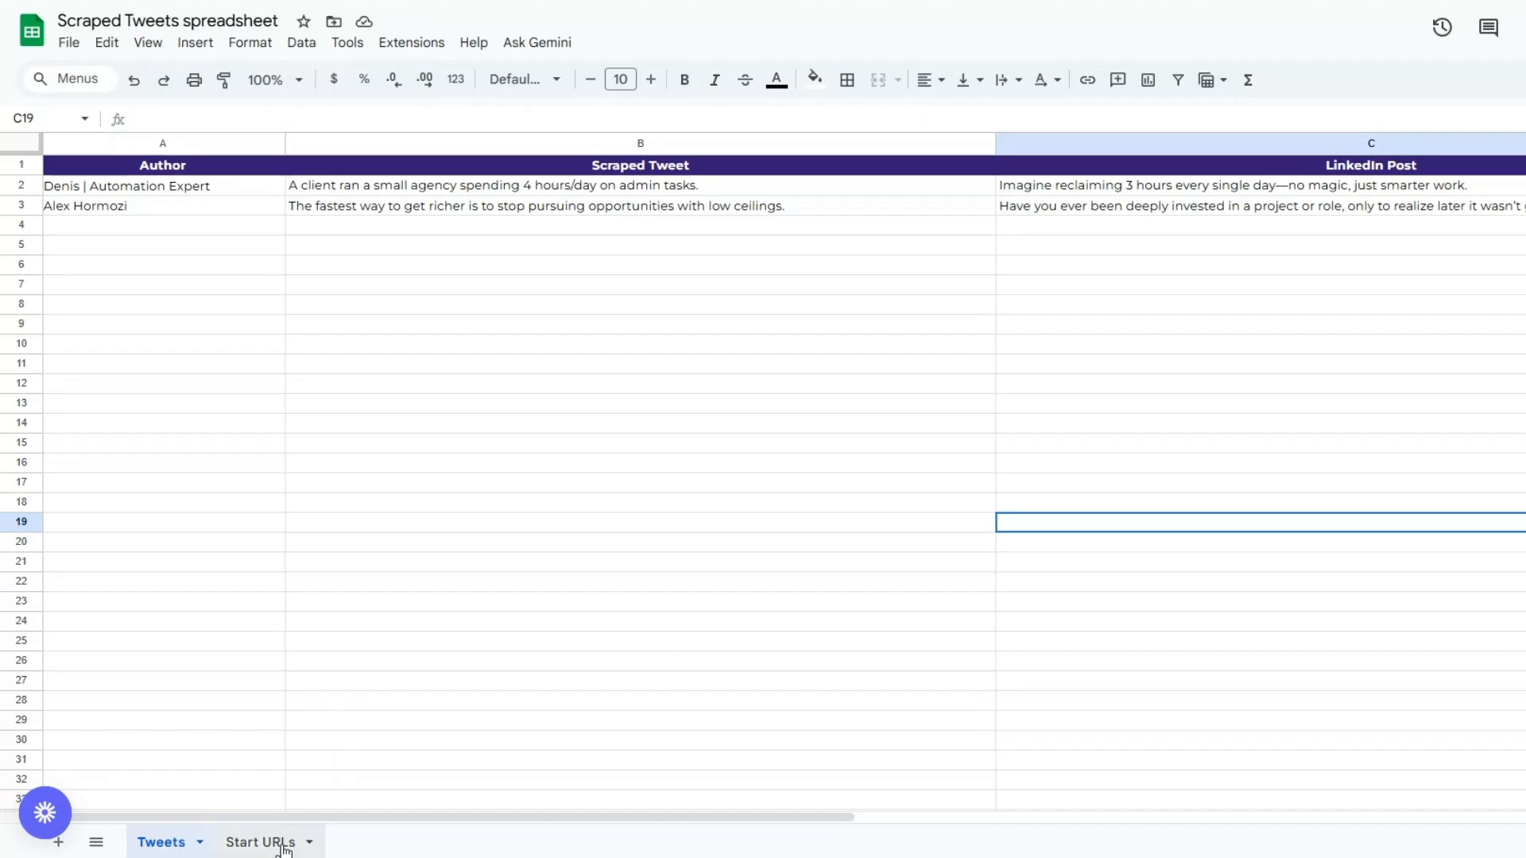
# Review the Start URLs sheet, and compare the scraped tweets with their LinkedIn posts in the Tweets sheet.
pyautogui.click(282, 845)
pyautogui.click(456, 275)
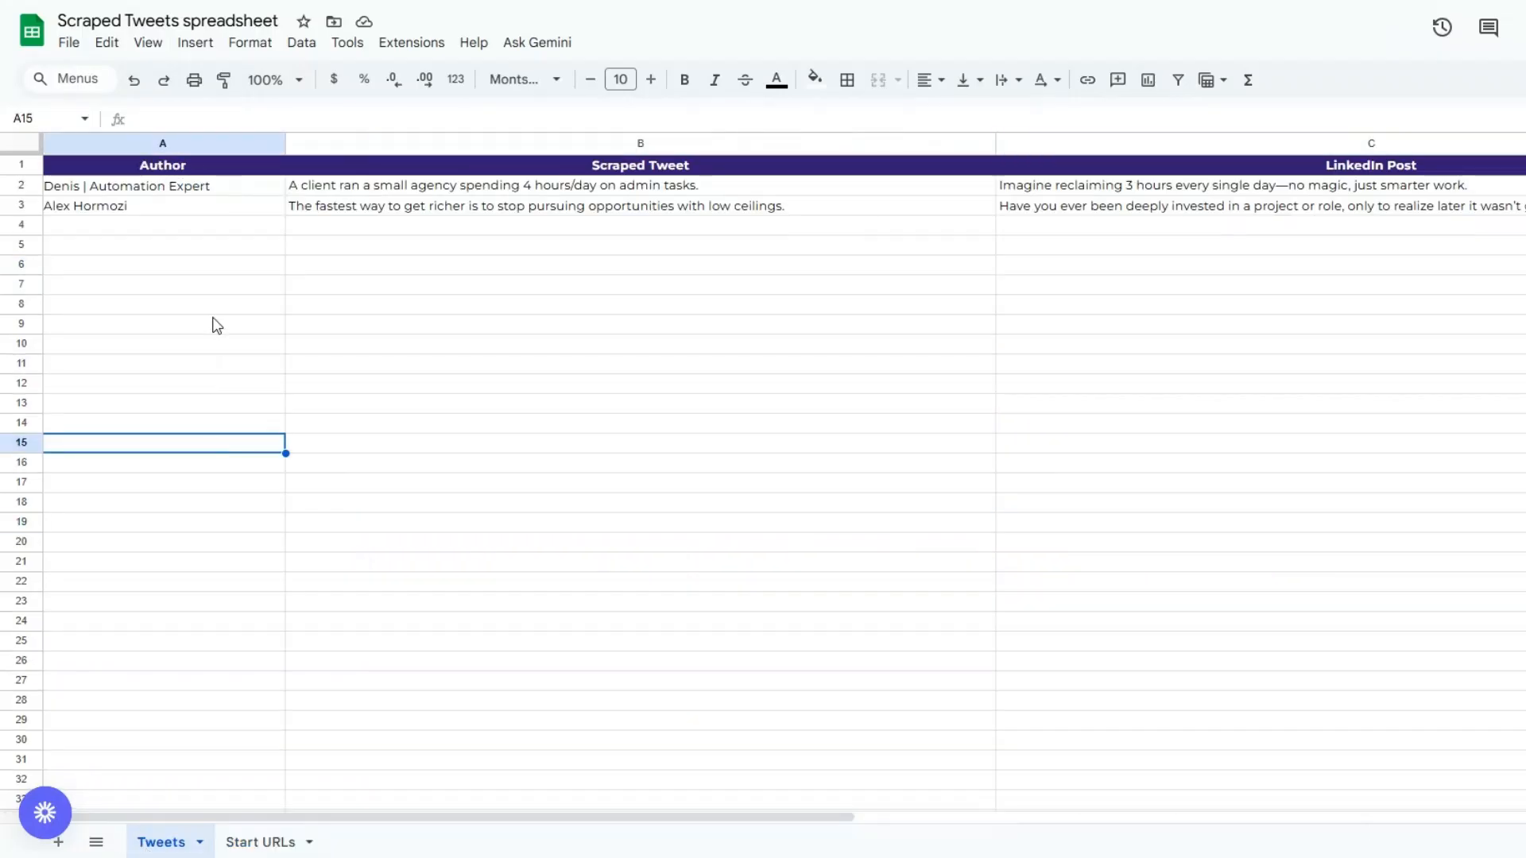
pyautogui.click(211, 267)
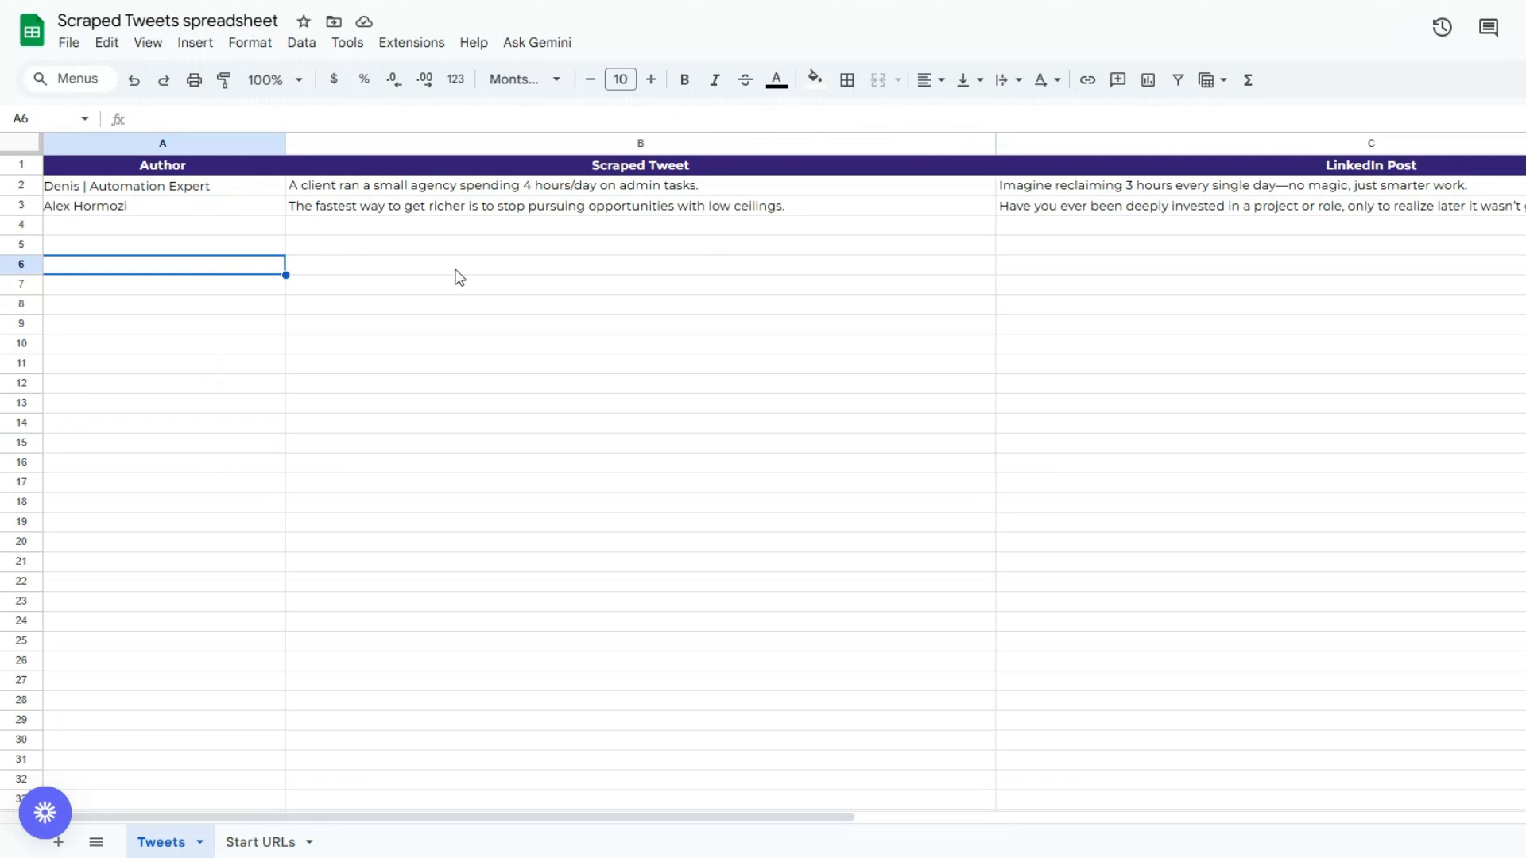
pyautogui.click(545, 209)
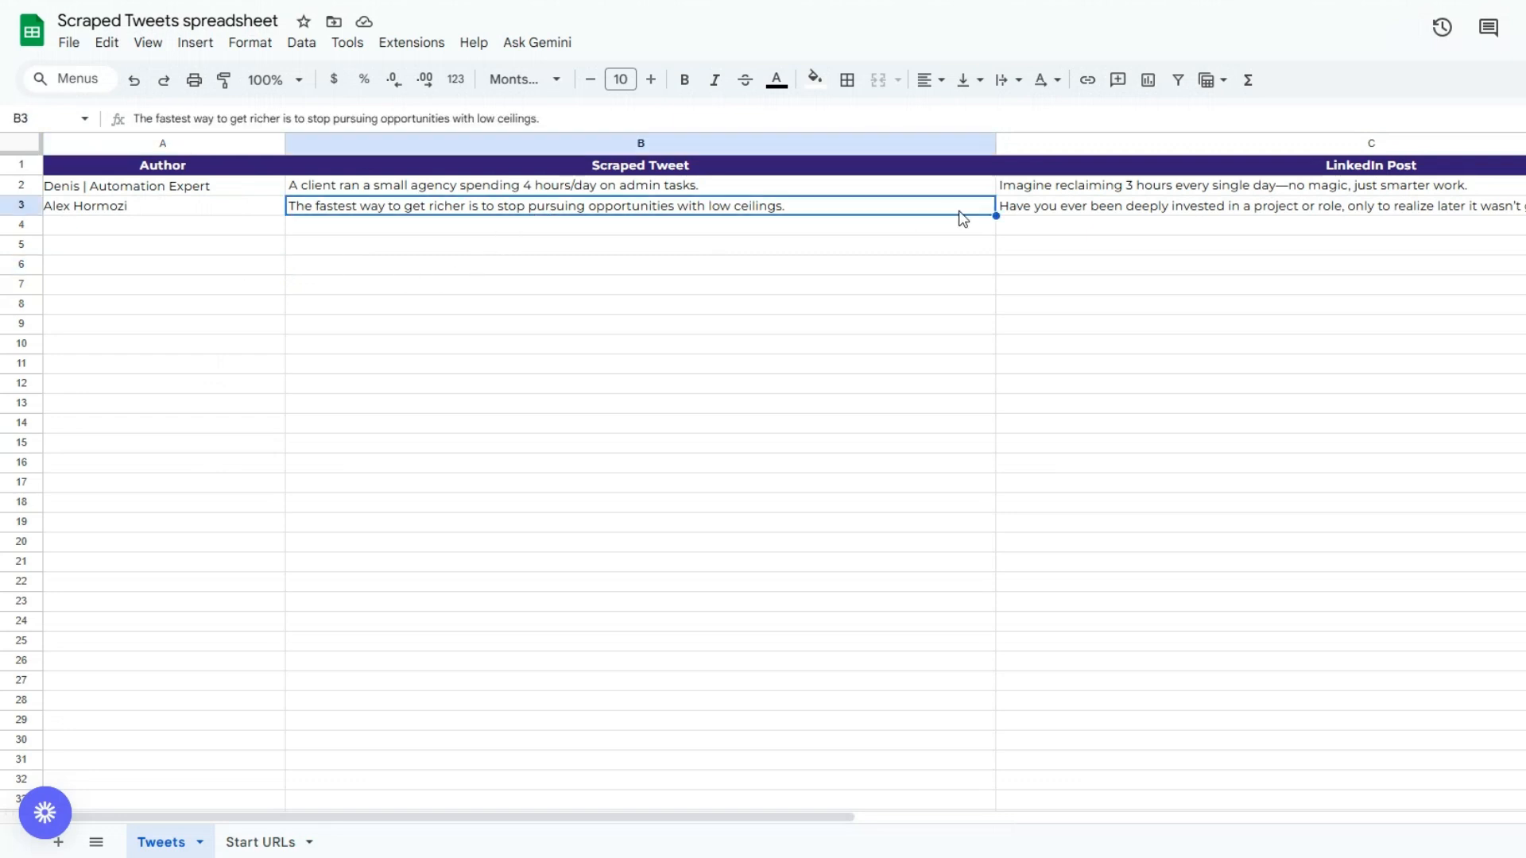
pyautogui.click(1150, 207)
pyautogui.doubleClick(1151, 207)
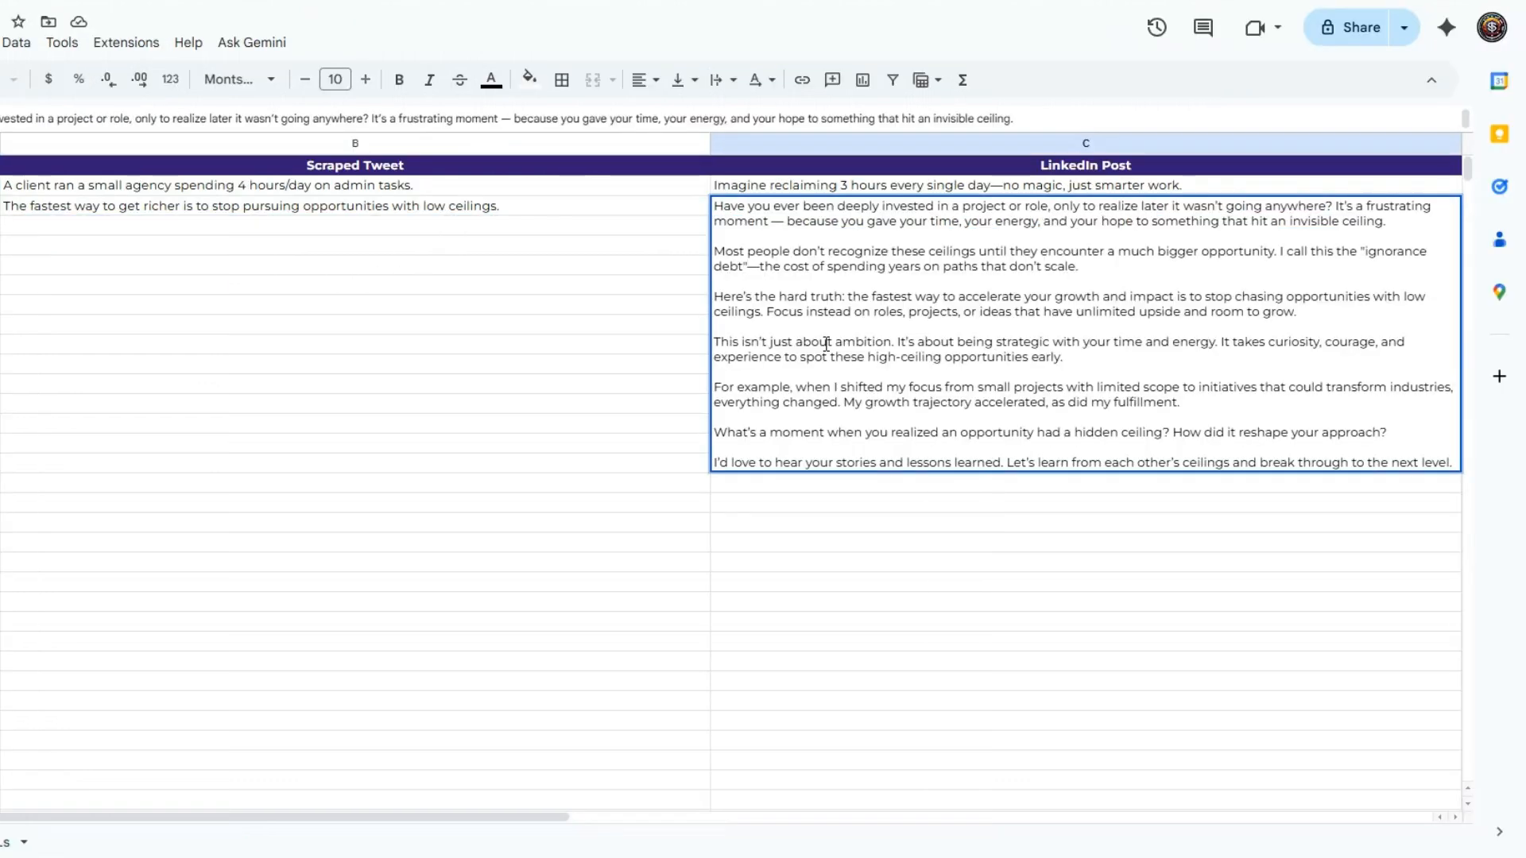
pyautogui.click(677, 346)
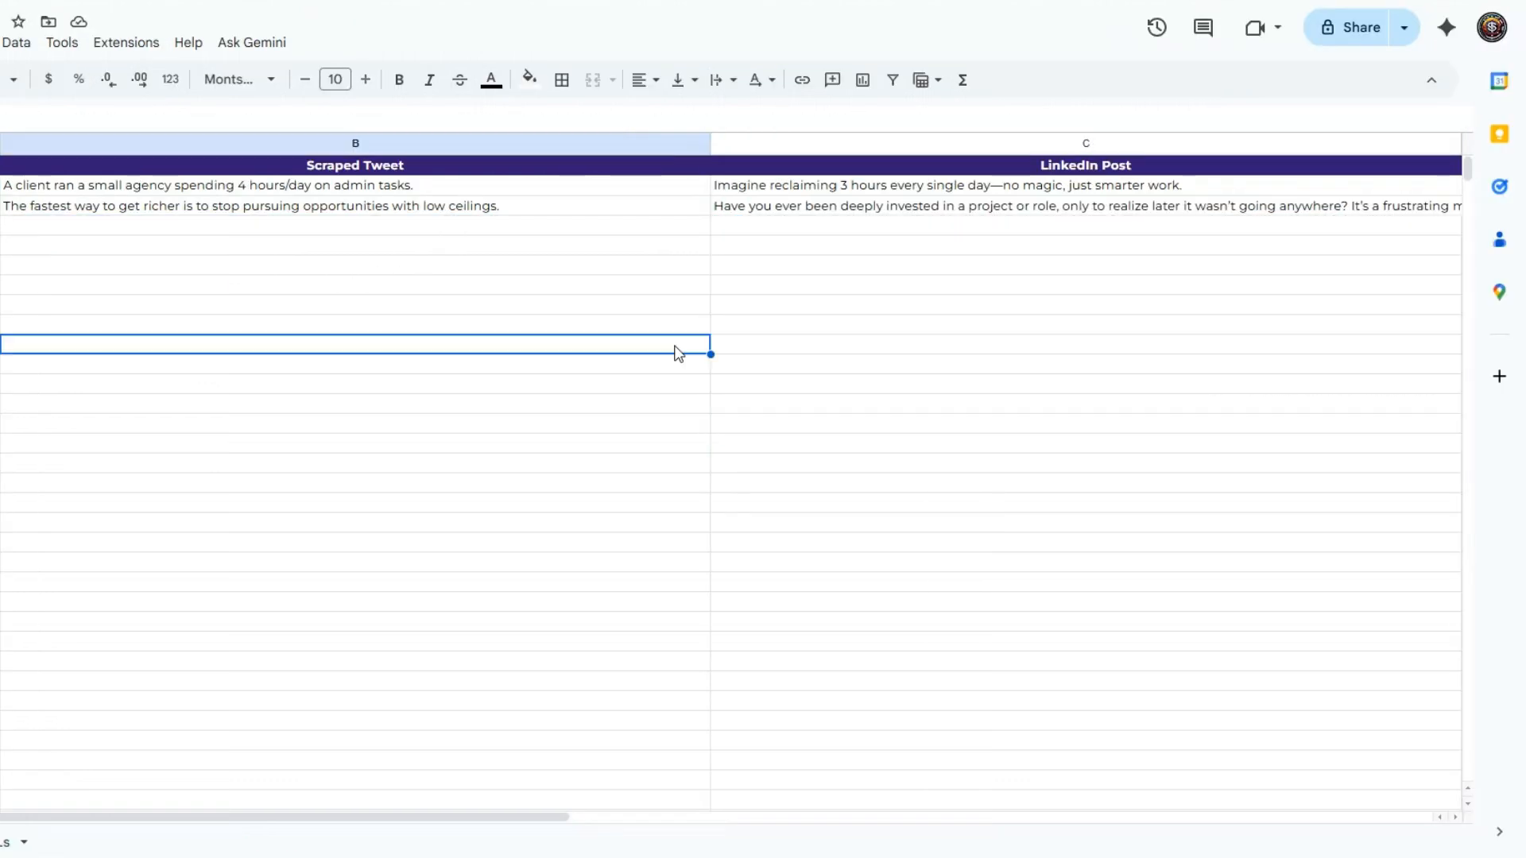
pyautogui.click(395, 186)
pyautogui.click(394, 208)
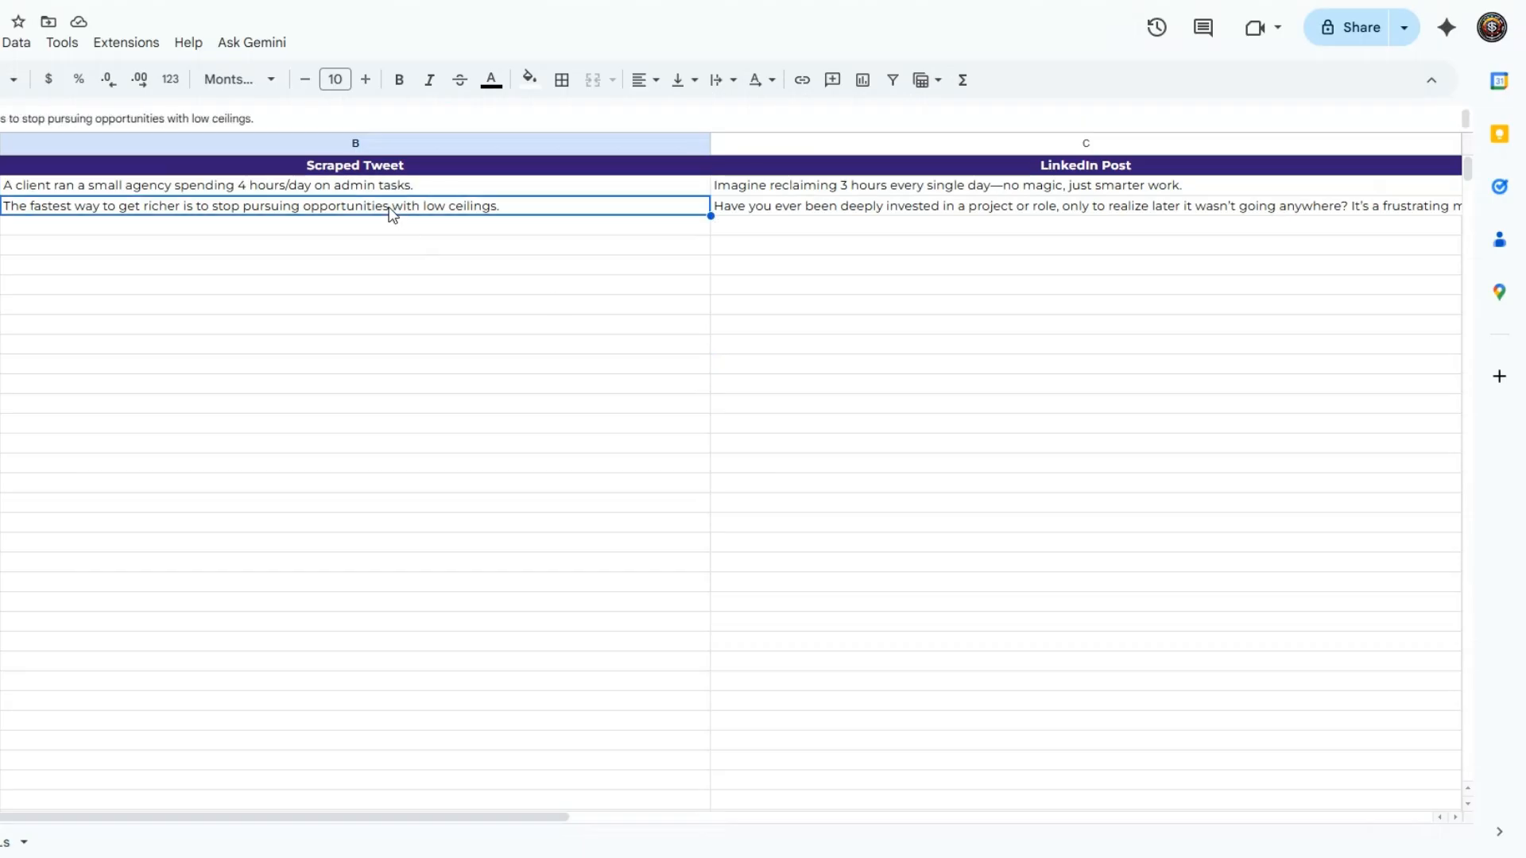